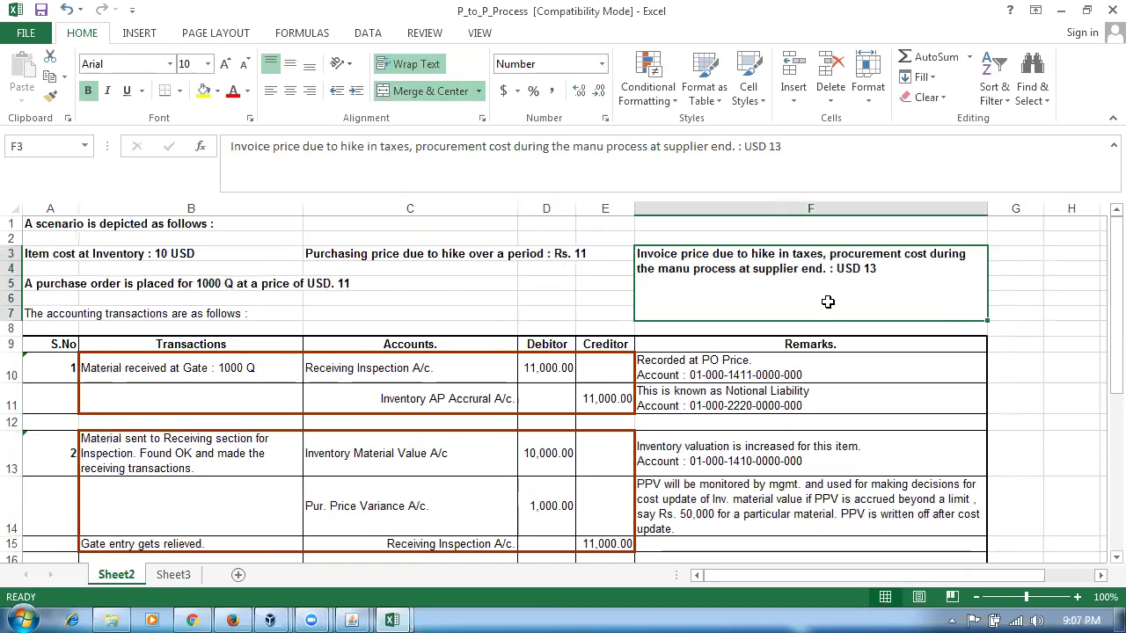
- Review the price hike notes and transaction 1's Receiving Inspection debit and AP Accrual credit of 11,000.00
left_click(360, 258)
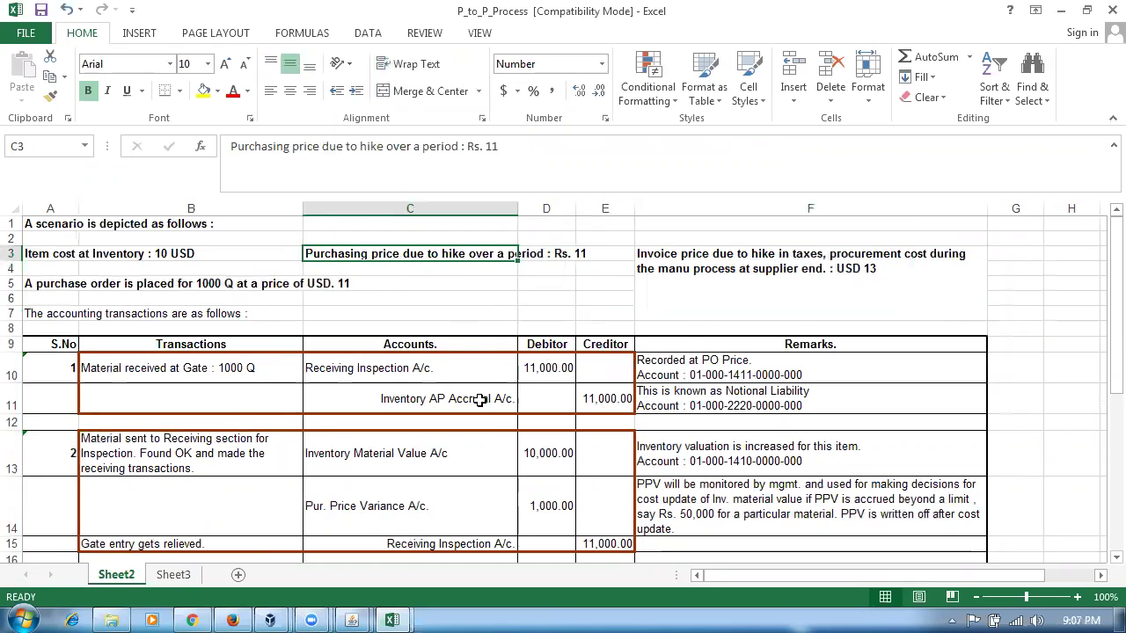
left_click(733, 318)
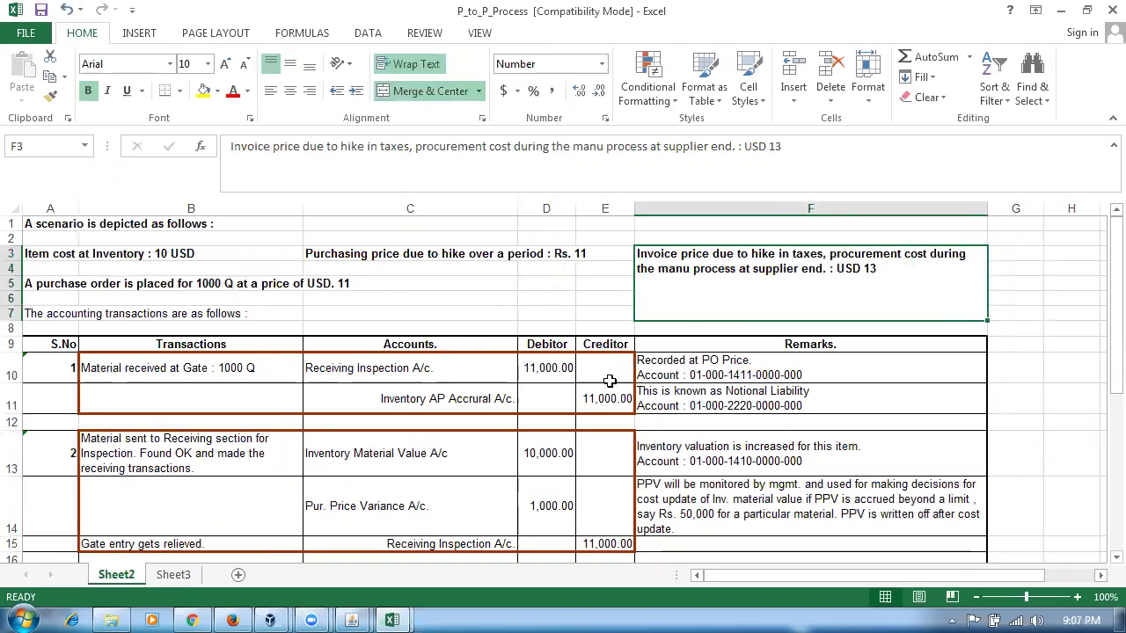
left_click(68, 286)
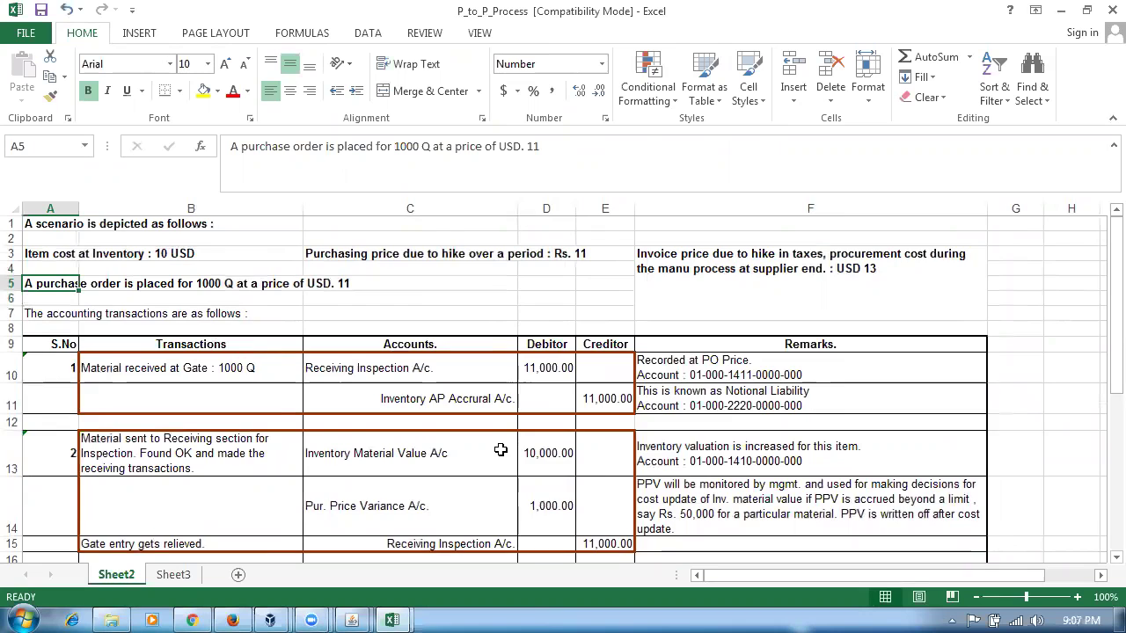
scroll(500, 449, "up", 1)
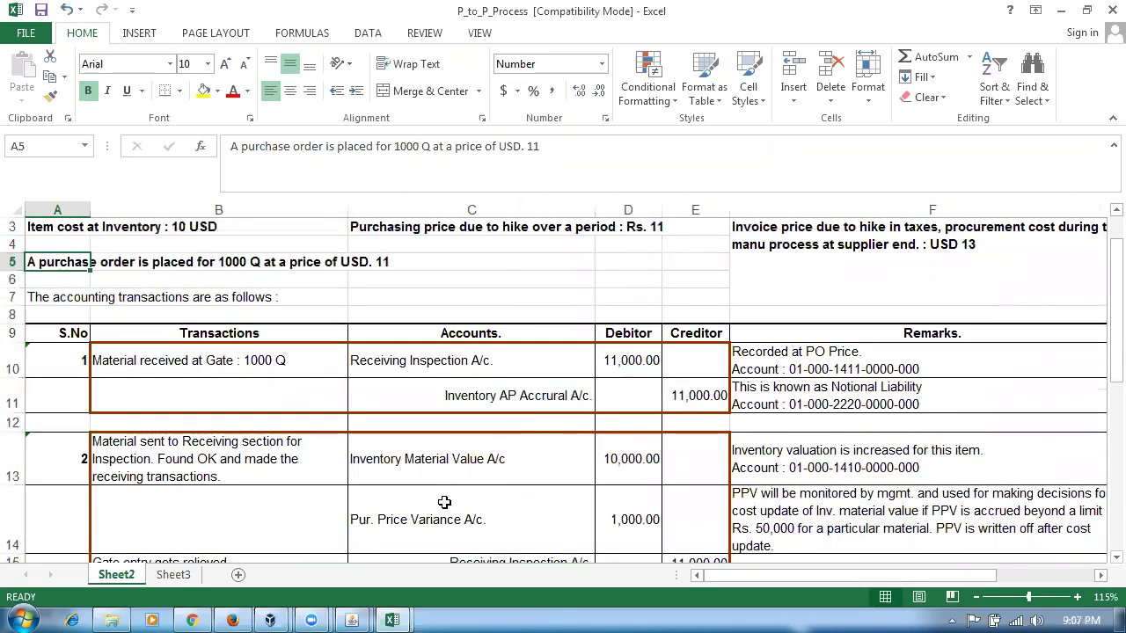
left_click(445, 228)
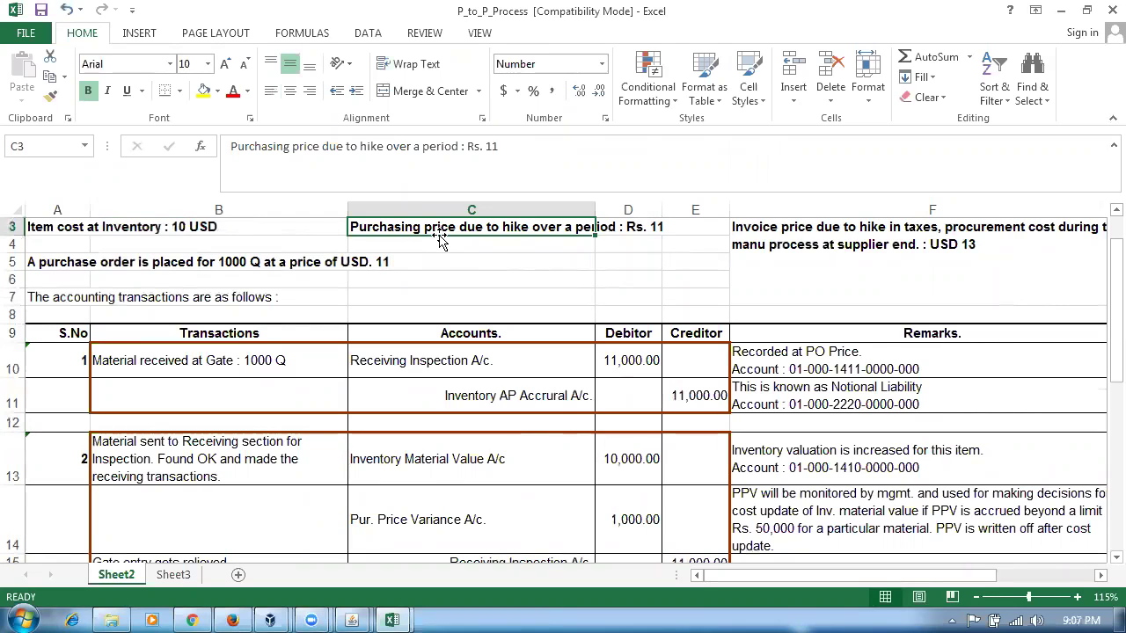
left_click(430, 361)
left_click(625, 362)
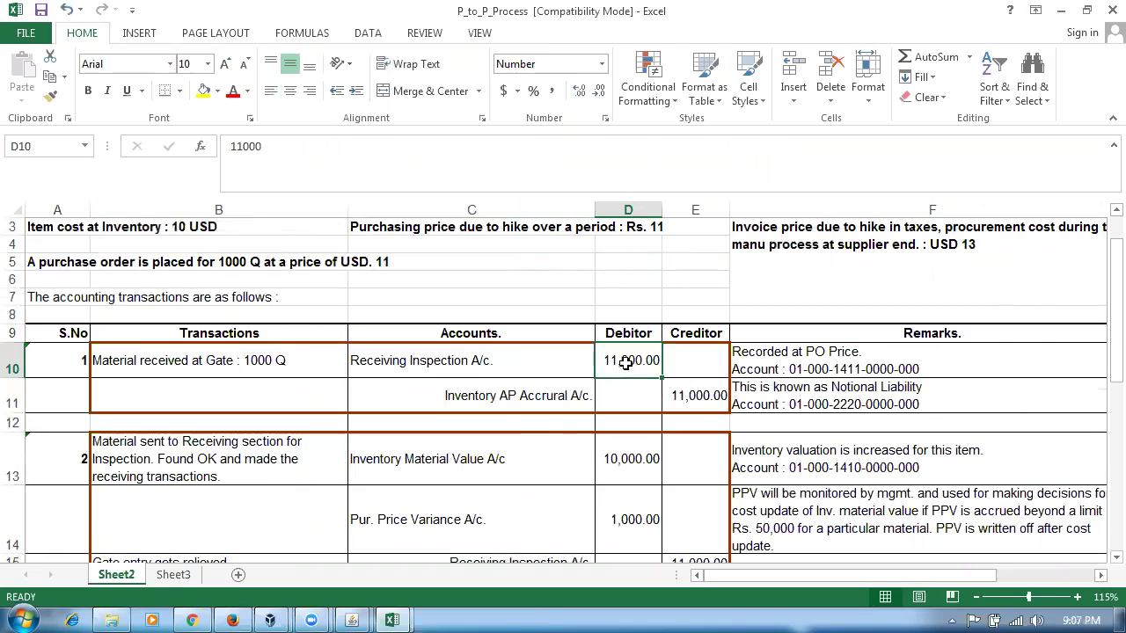
left_click(514, 396)
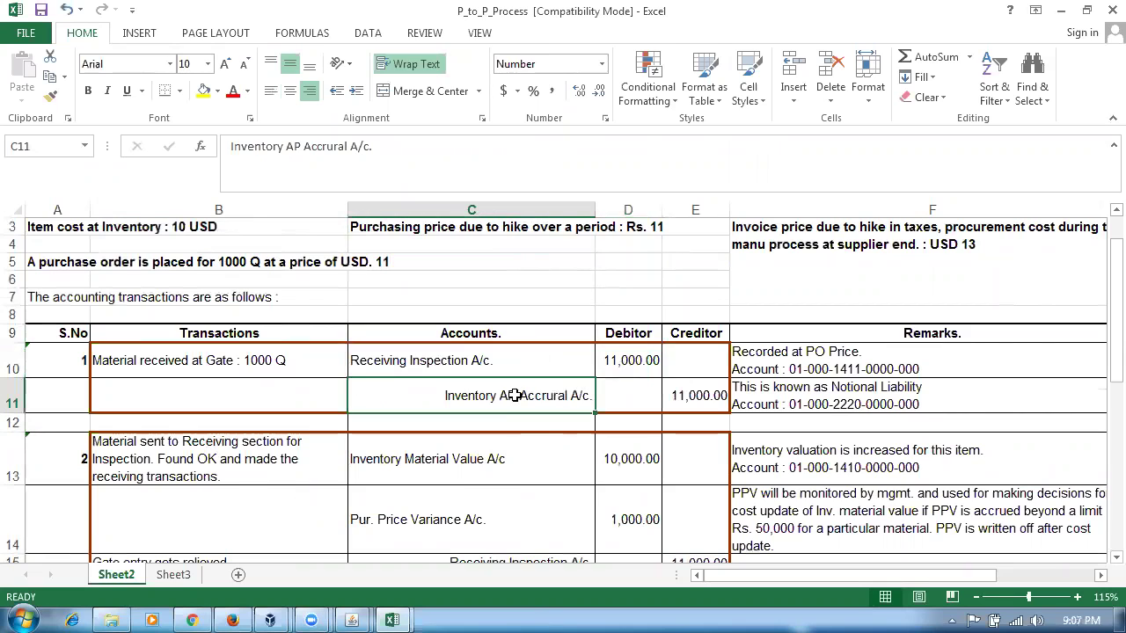
left_click(714, 396)
left_click(515, 400)
left_click(796, 399)
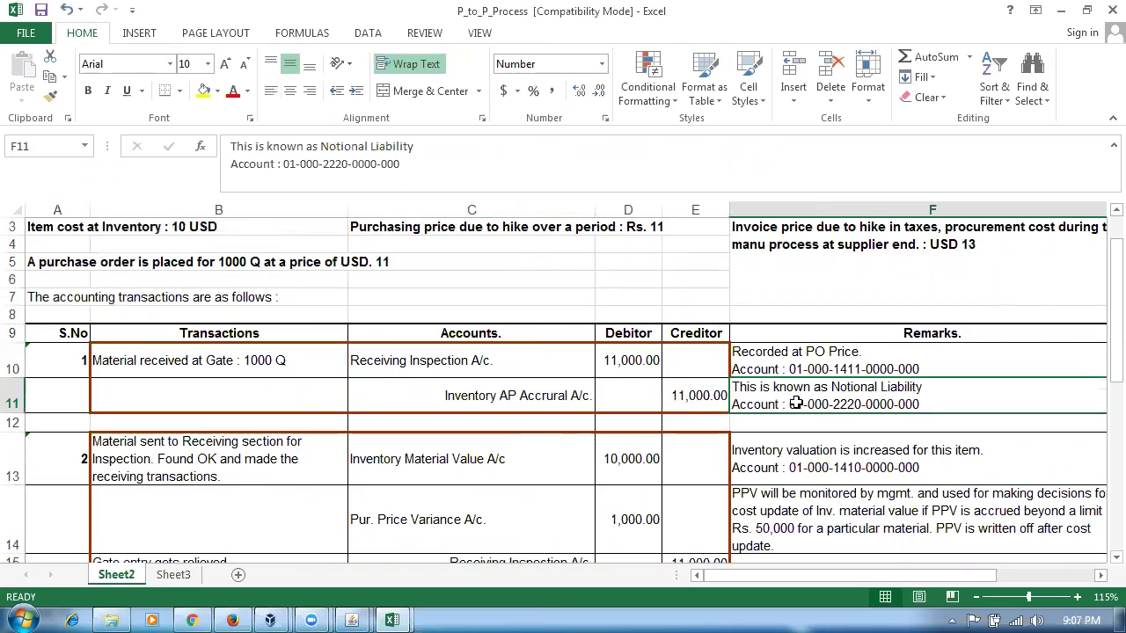
left_click(678, 394)
left_click(772, 403)
left_click(703, 397)
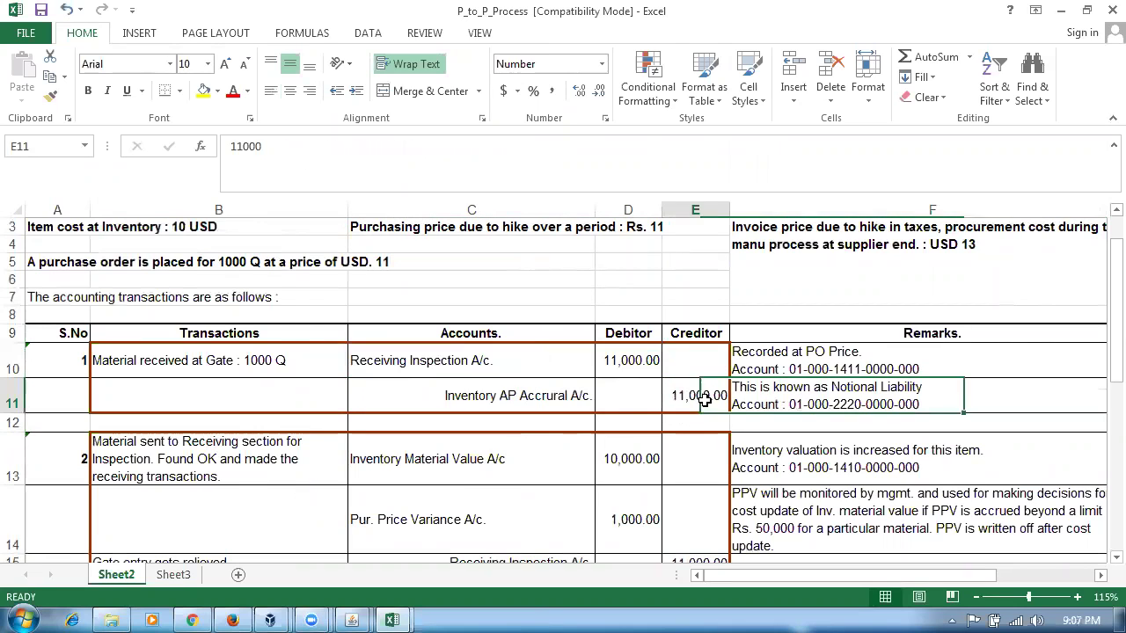
left_click(549, 403)
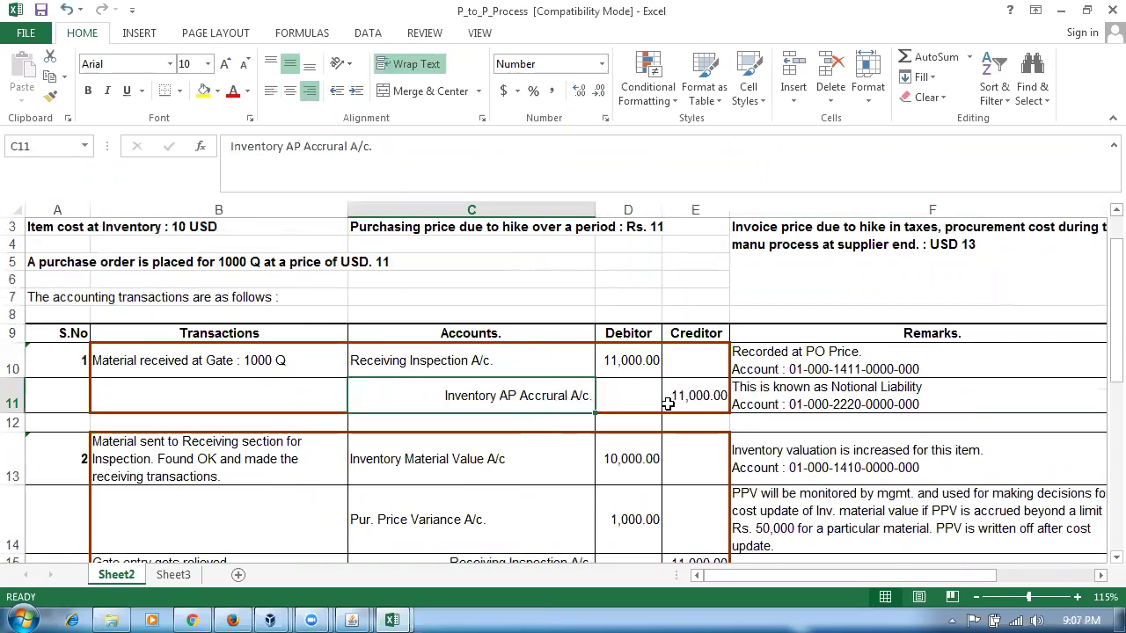
left_click(702, 400)
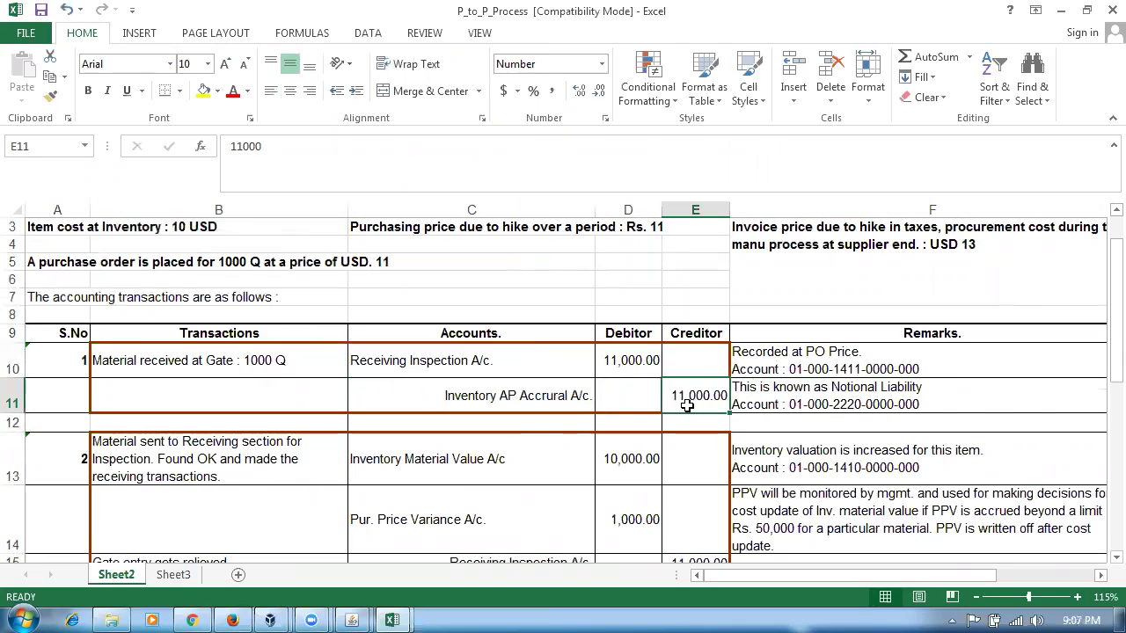
- Review transaction 2: Inventory Material Value debit 10,000.00, Price Variance row, Receiving Inspection credit 11,000.00
left_click(109, 455)
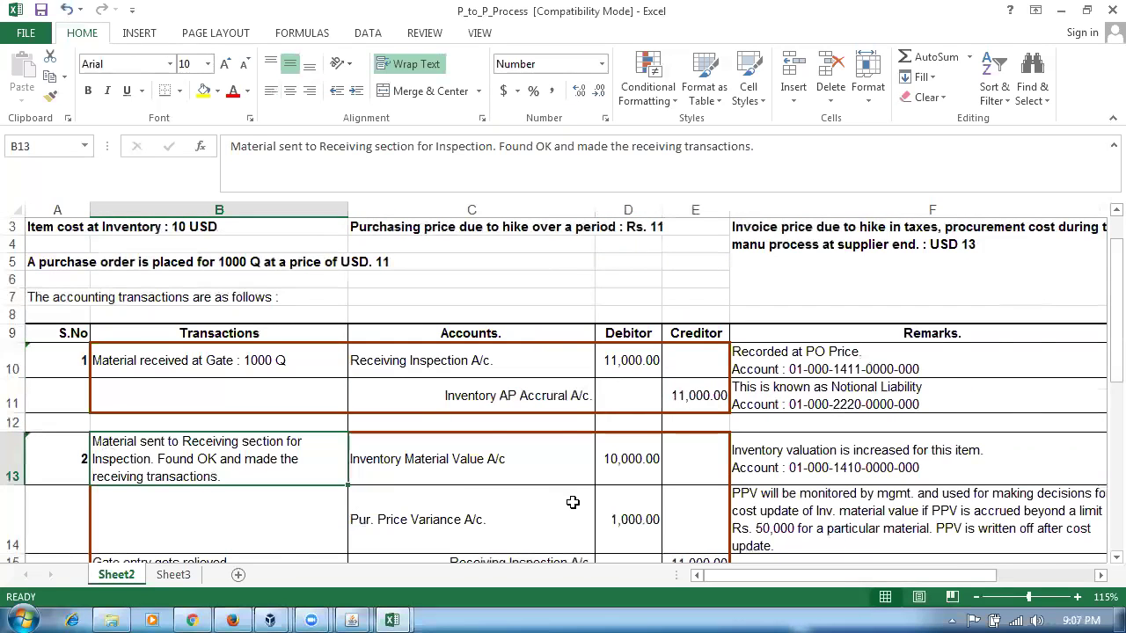
left_click(414, 472)
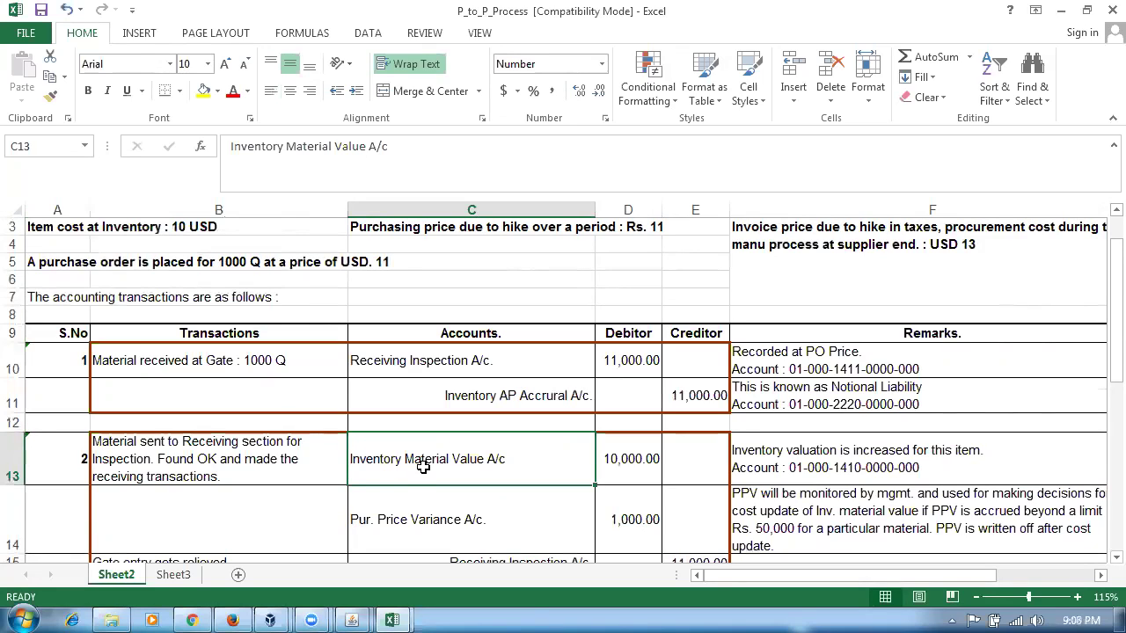
left_click(623, 472)
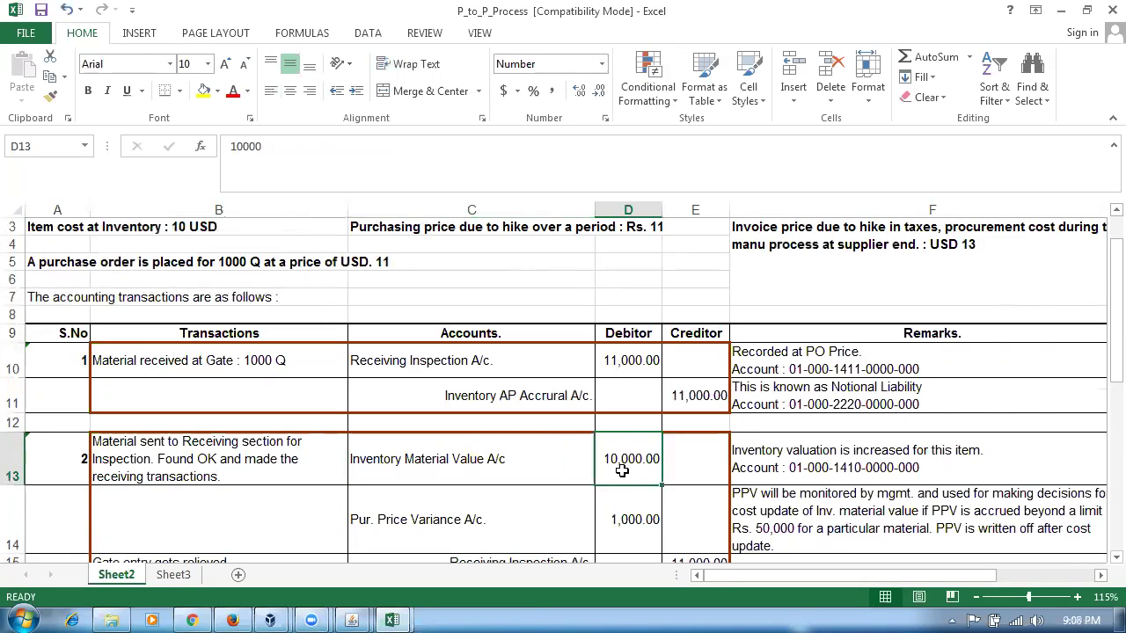
left_click(455, 532)
scroll(457, 538, "down", 1)
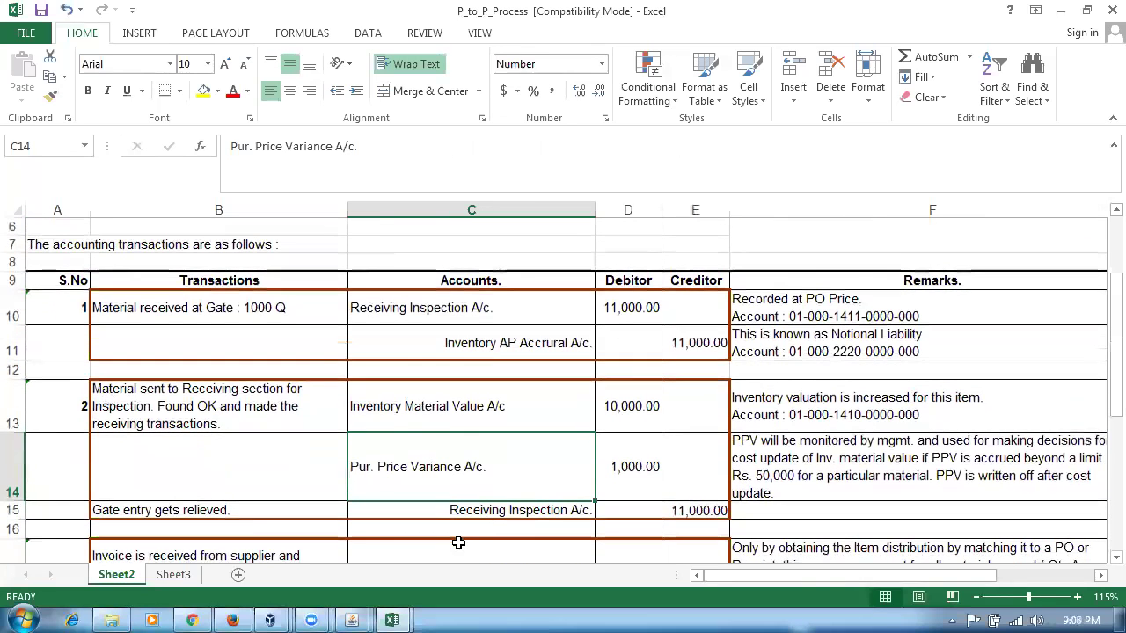
left_click(13, 459)
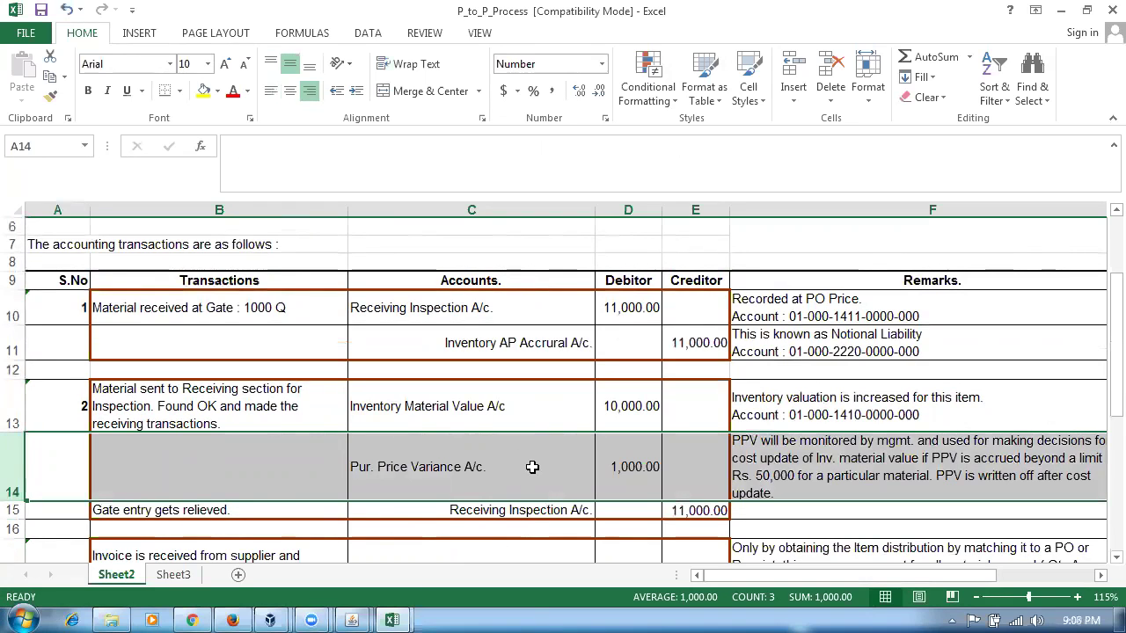
left_click(470, 512)
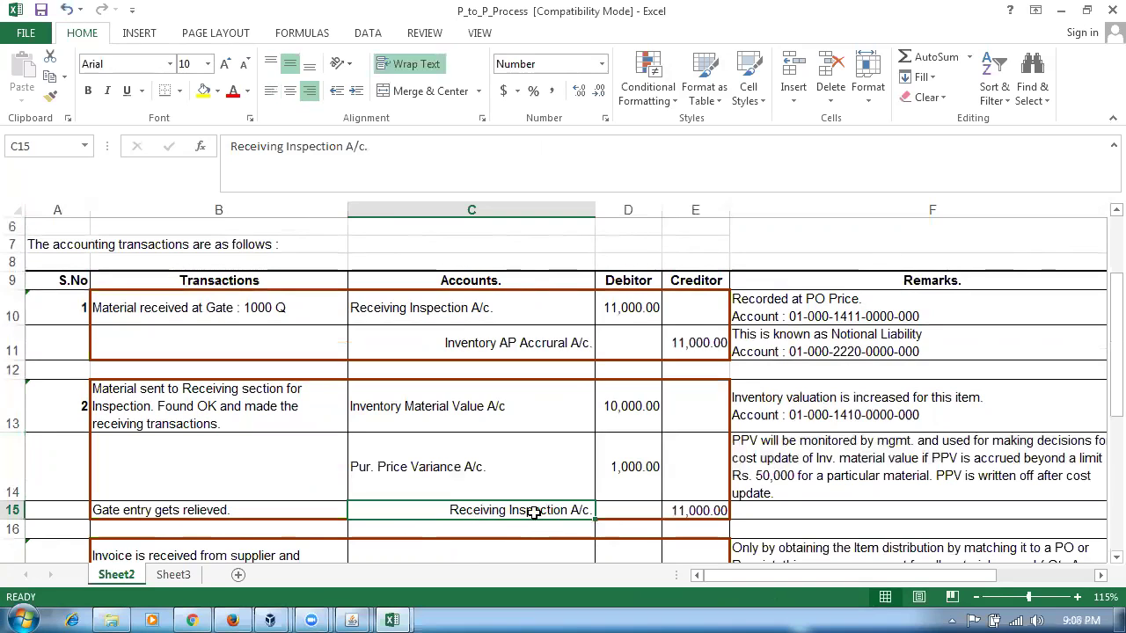
left_click(701, 514)
left_click(620, 301)
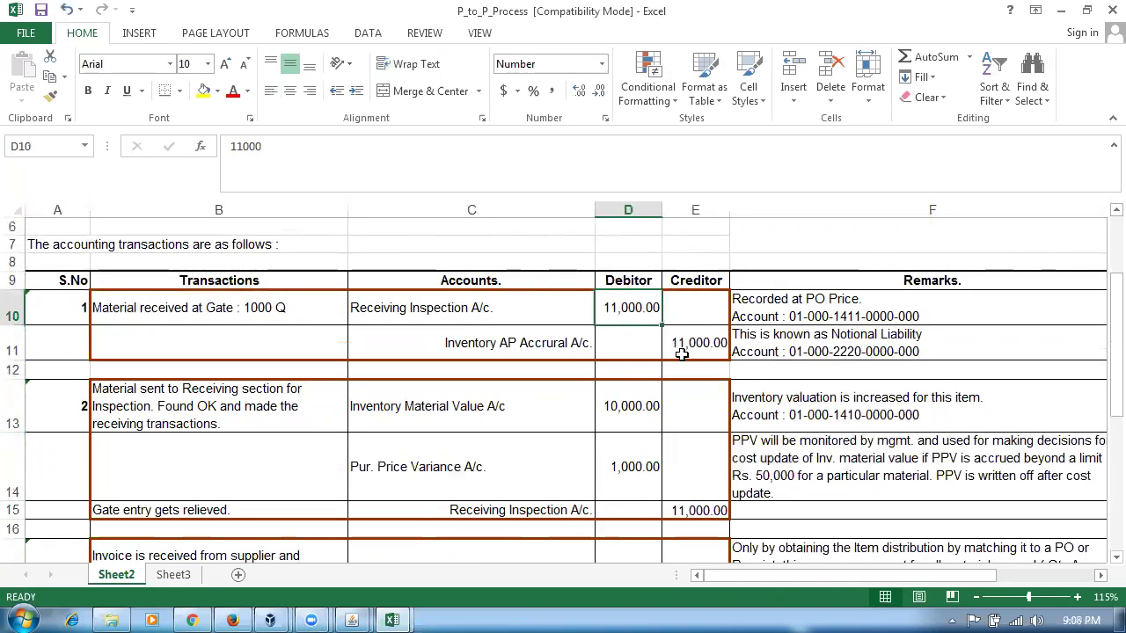
left_click(693, 514)
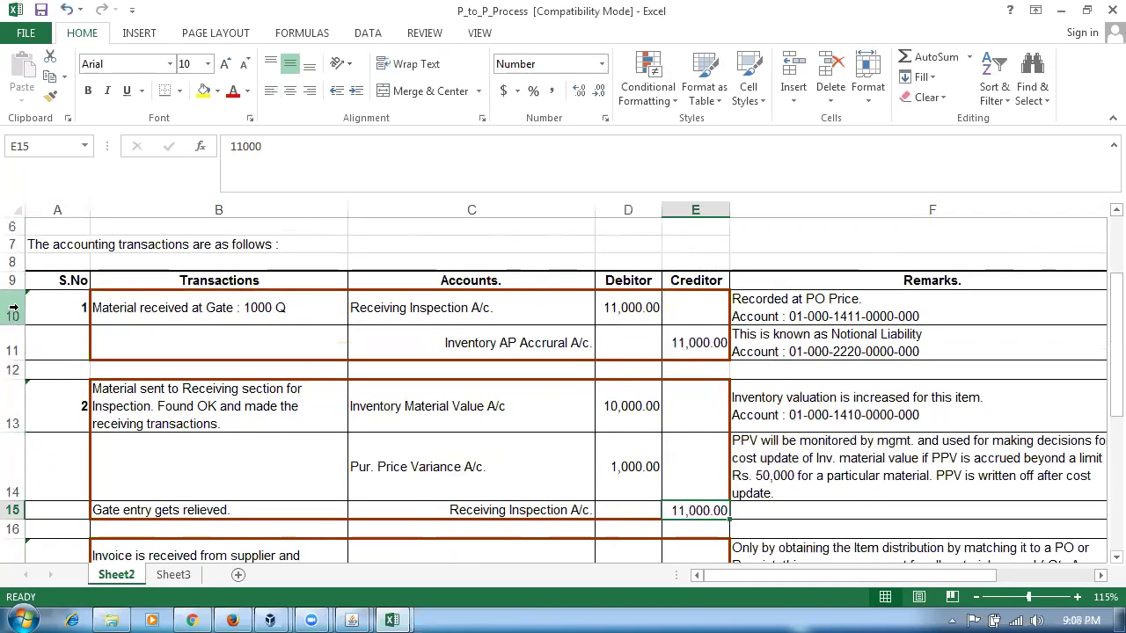
- Mark transactions 1 and 2 and compare their debit and credit amounts and accounts
left_click_drag(13, 300, 13, 350)
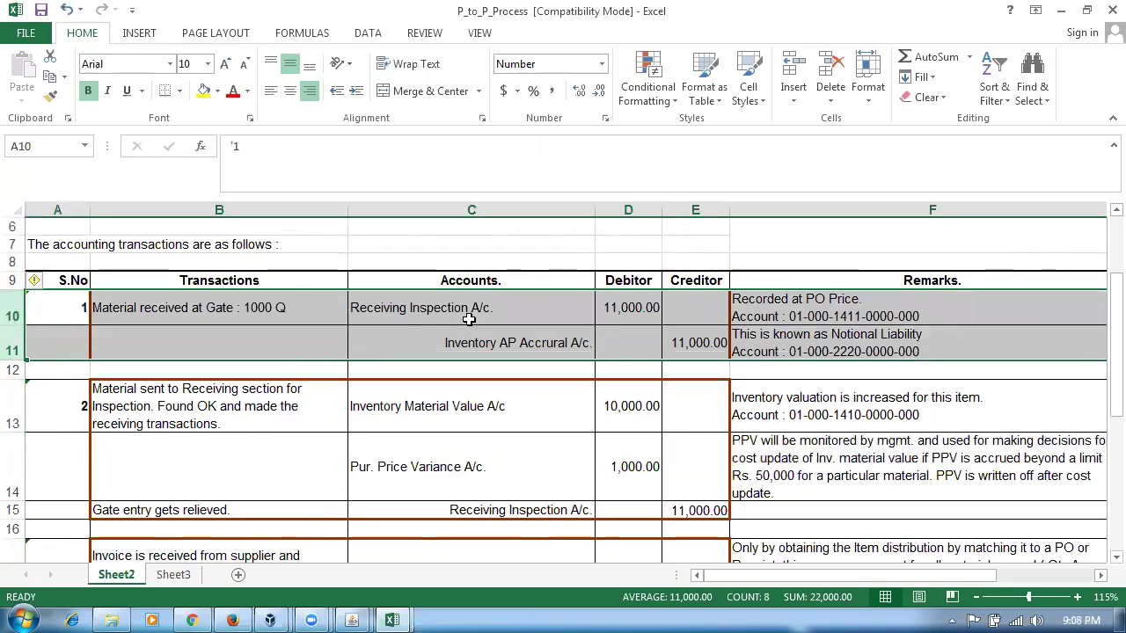
left_click(620, 309)
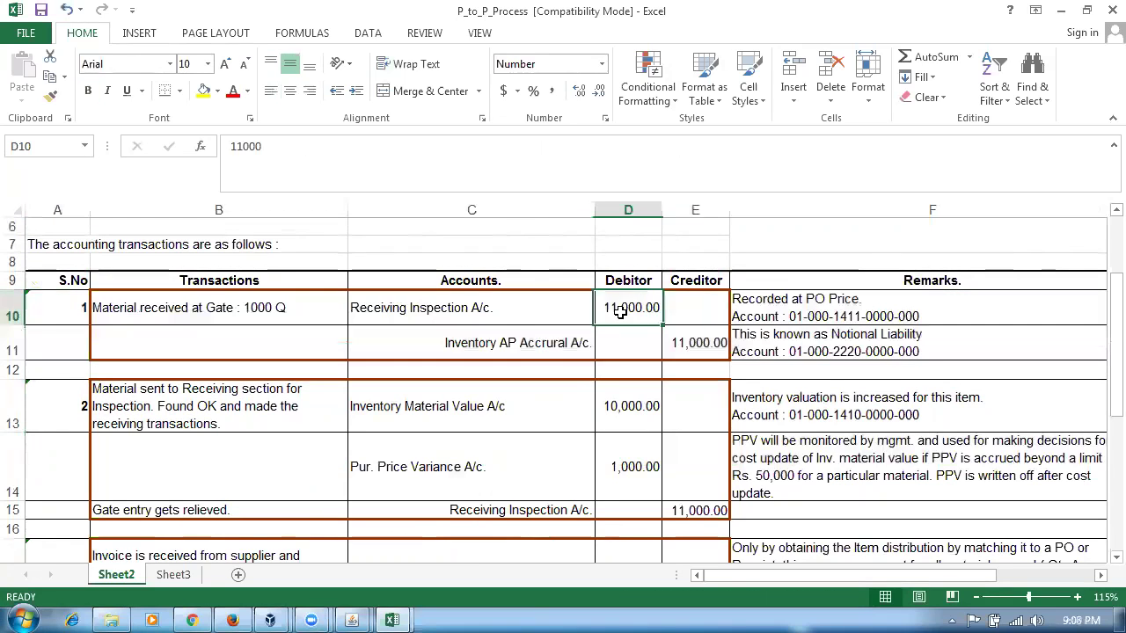
left_click(709, 354)
left_click_drag(14, 397, 15, 512)
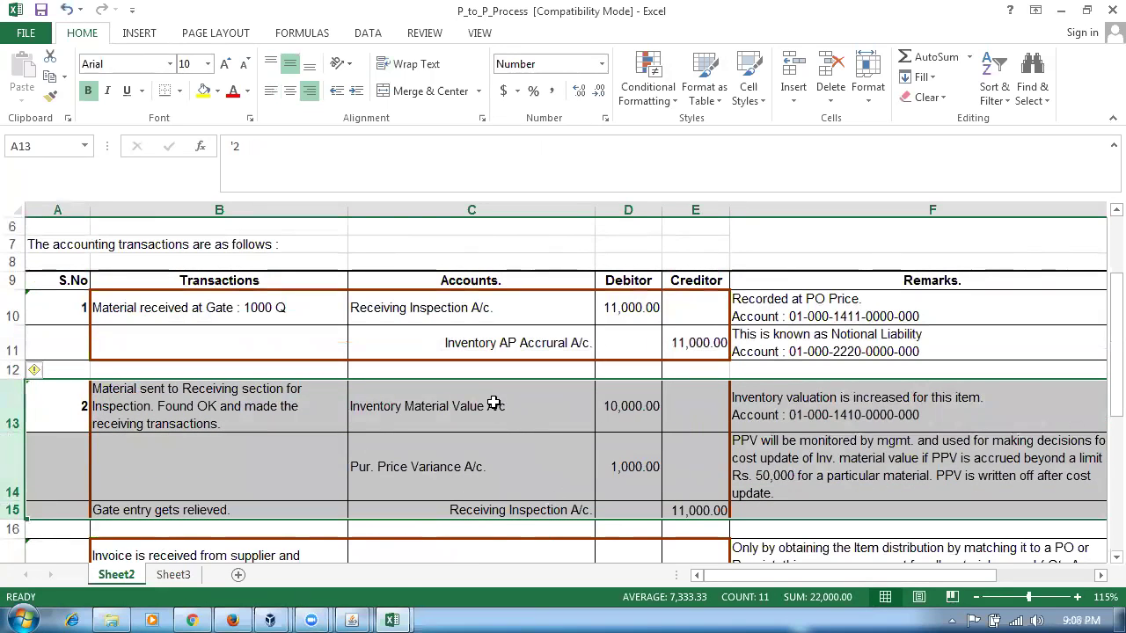
left_click(464, 411)
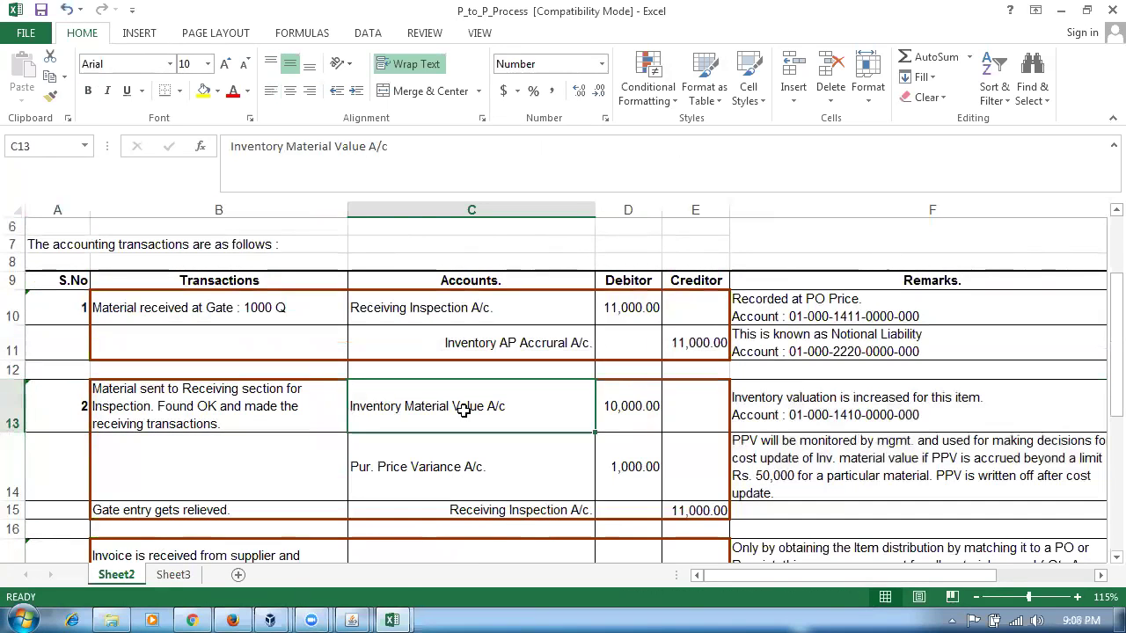
left_click(565, 518)
left_click(718, 512)
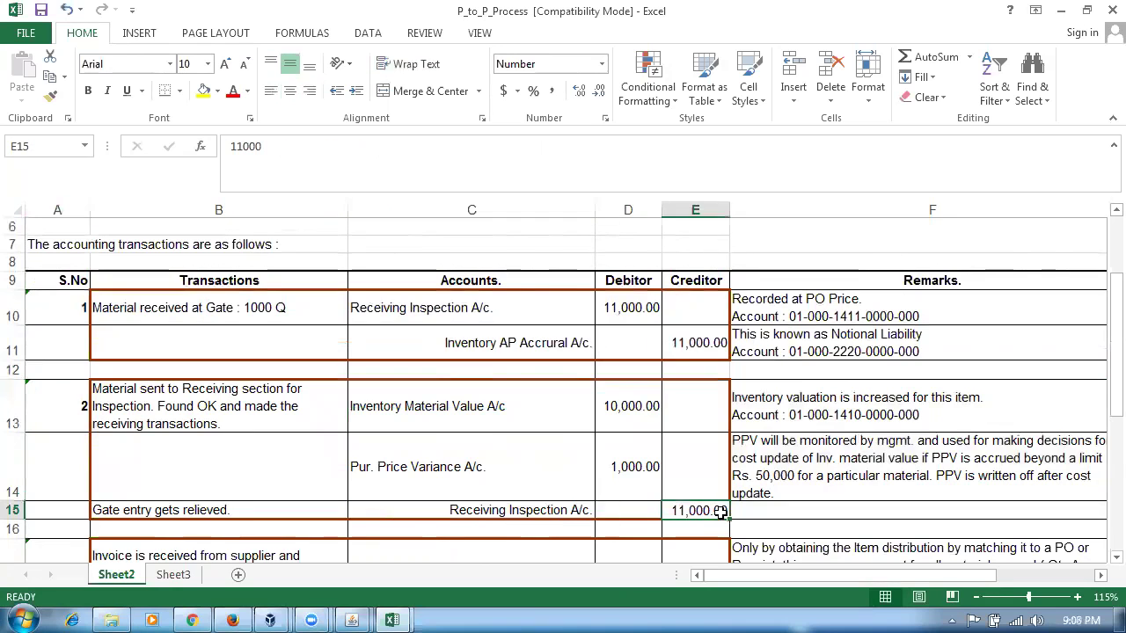
left_click(619, 418)
left_click(613, 306)
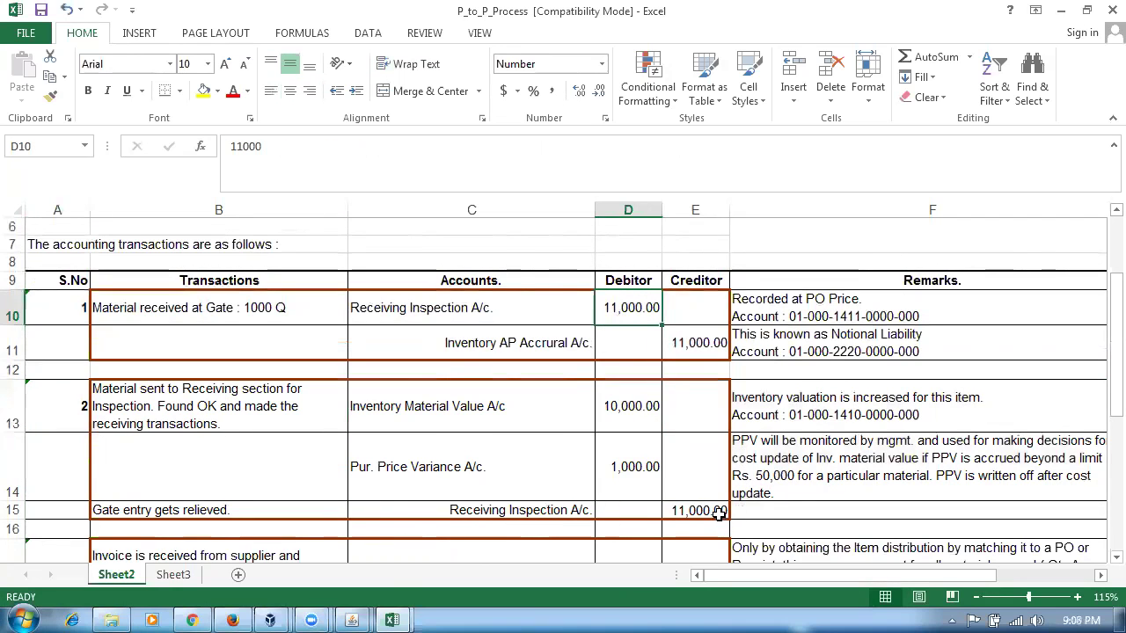
left_click(723, 514)
left_click_drag(14, 310, 9, 510)
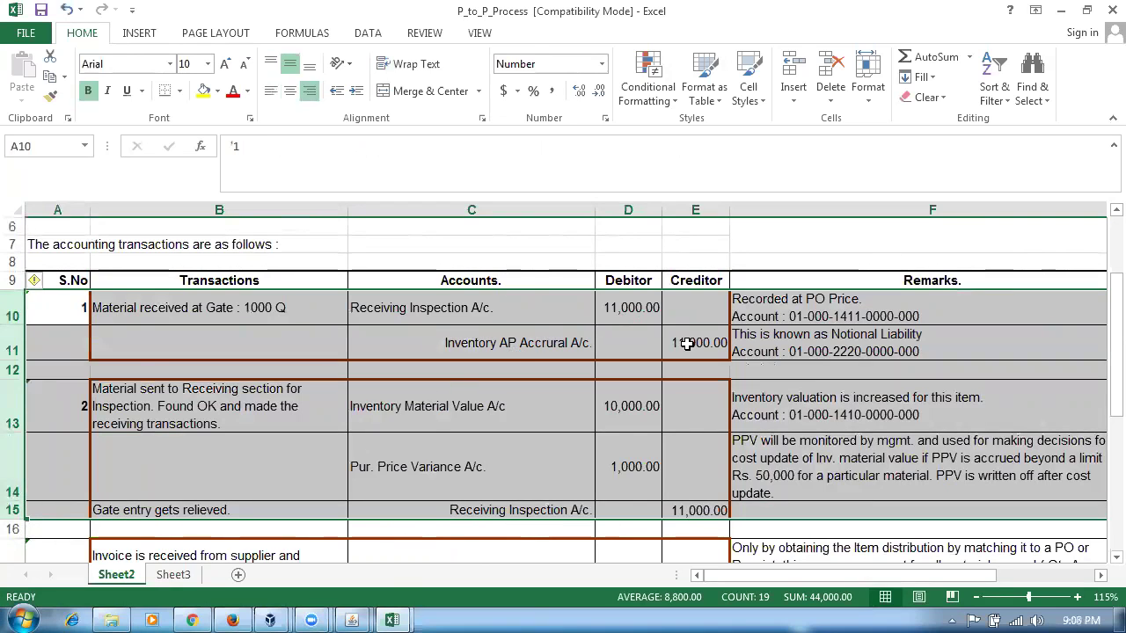
left_click(688, 344)
left_click(510, 412)
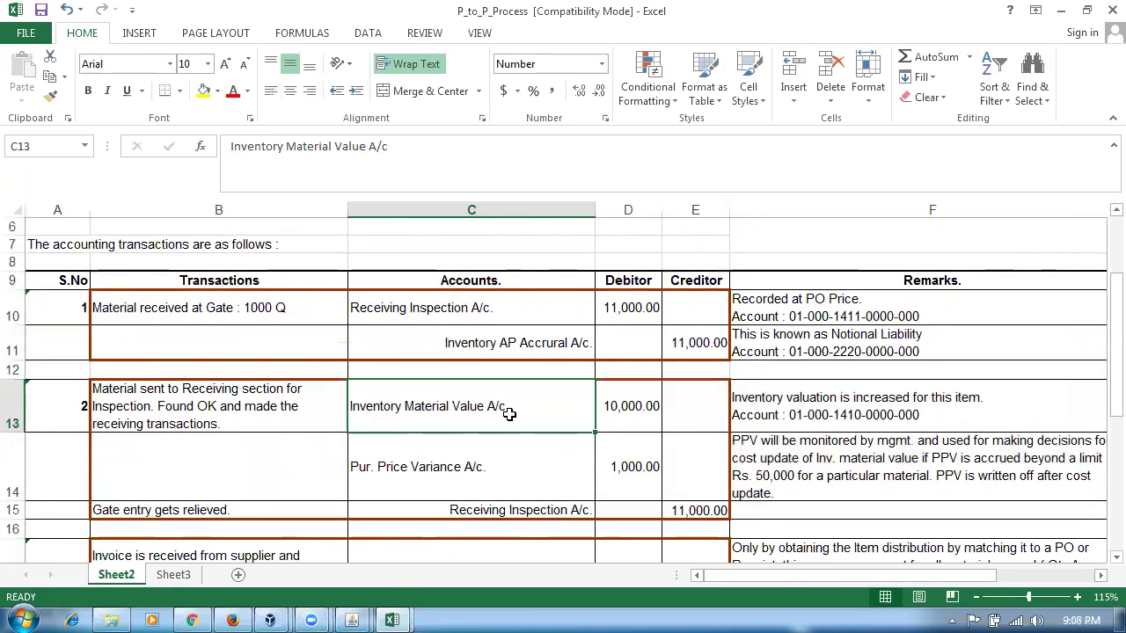
left_click(692, 349)
left_click(539, 386)
- Review transaction 3's invoice accrual debit of 11,000 and the Invoice Price Variance remark
scroll(530, 400, "down", 1)
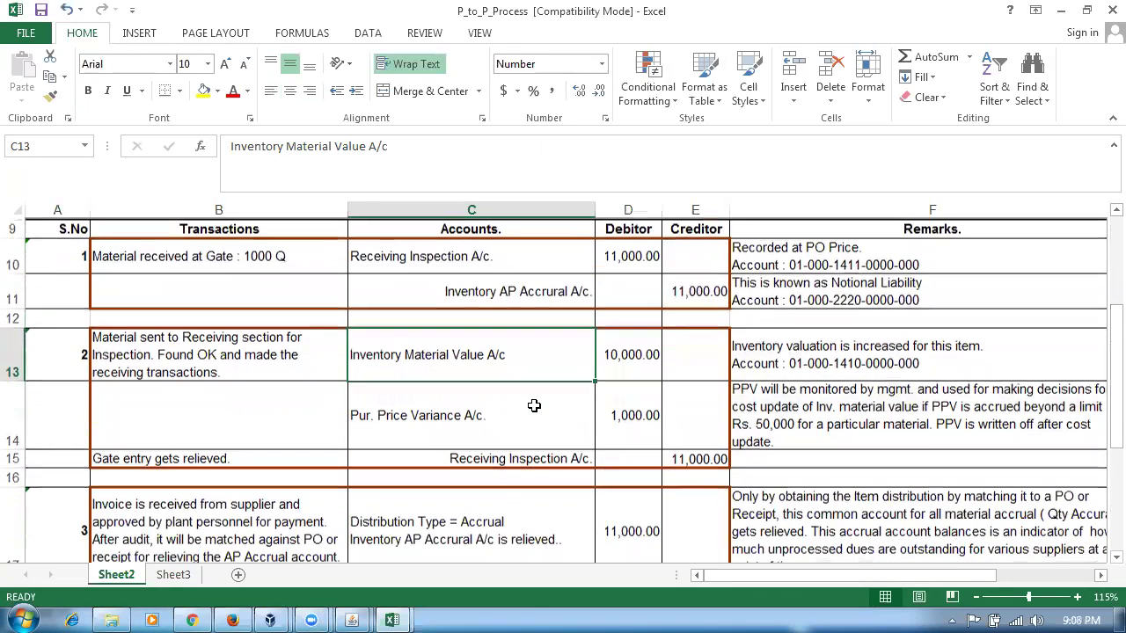
scroll(534, 412, "down", 1)
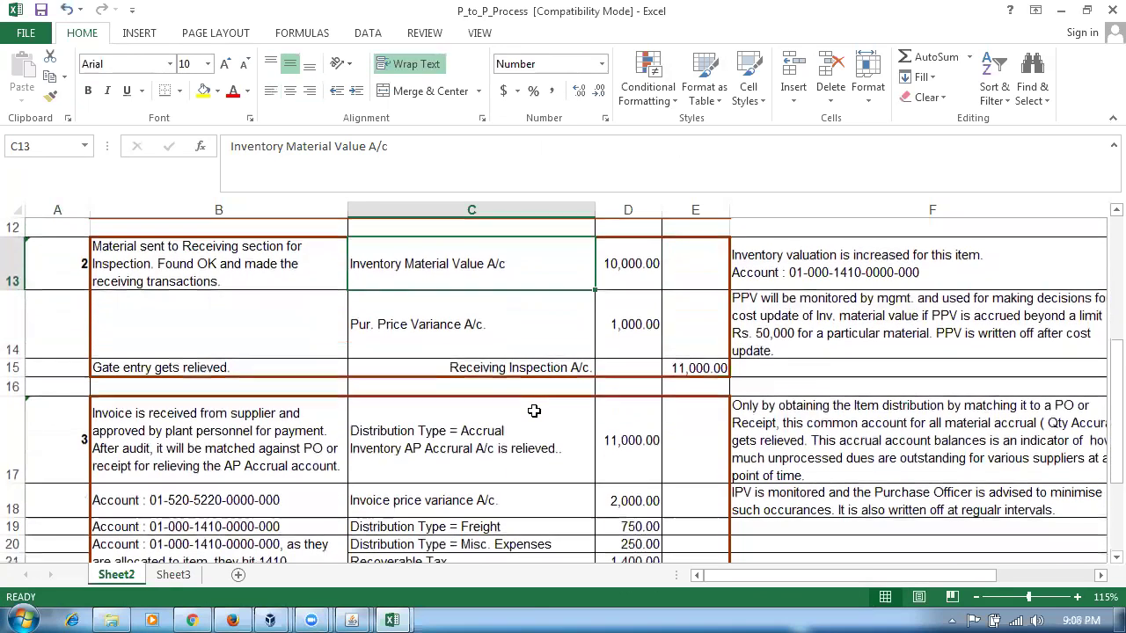
left_click(252, 440)
left_click(484, 447)
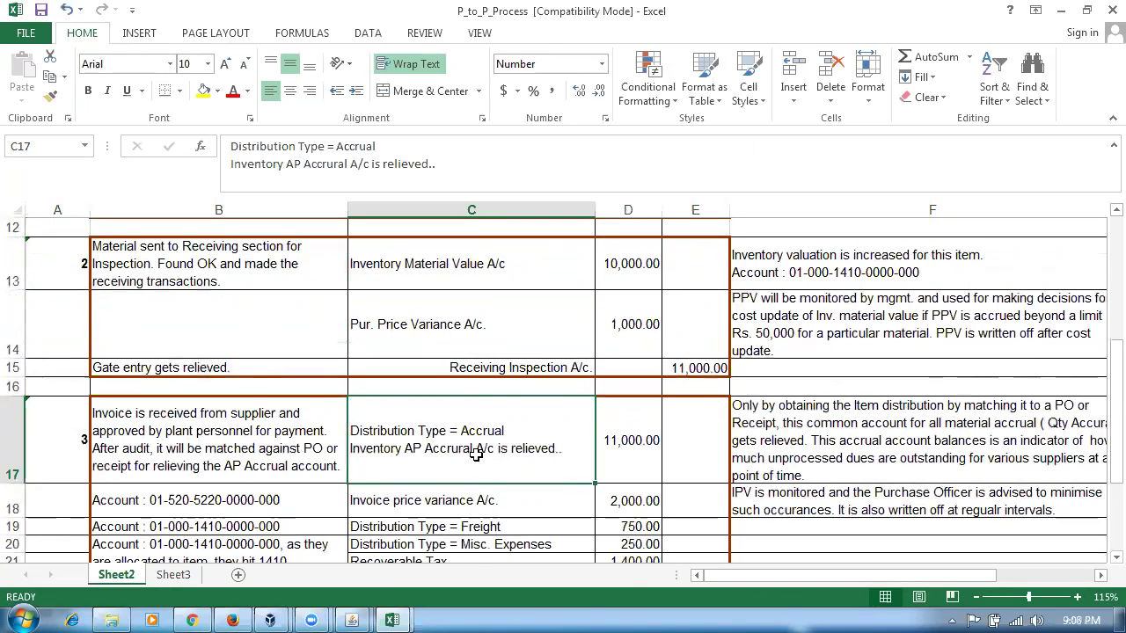
scroll(478, 455, "up", 2)
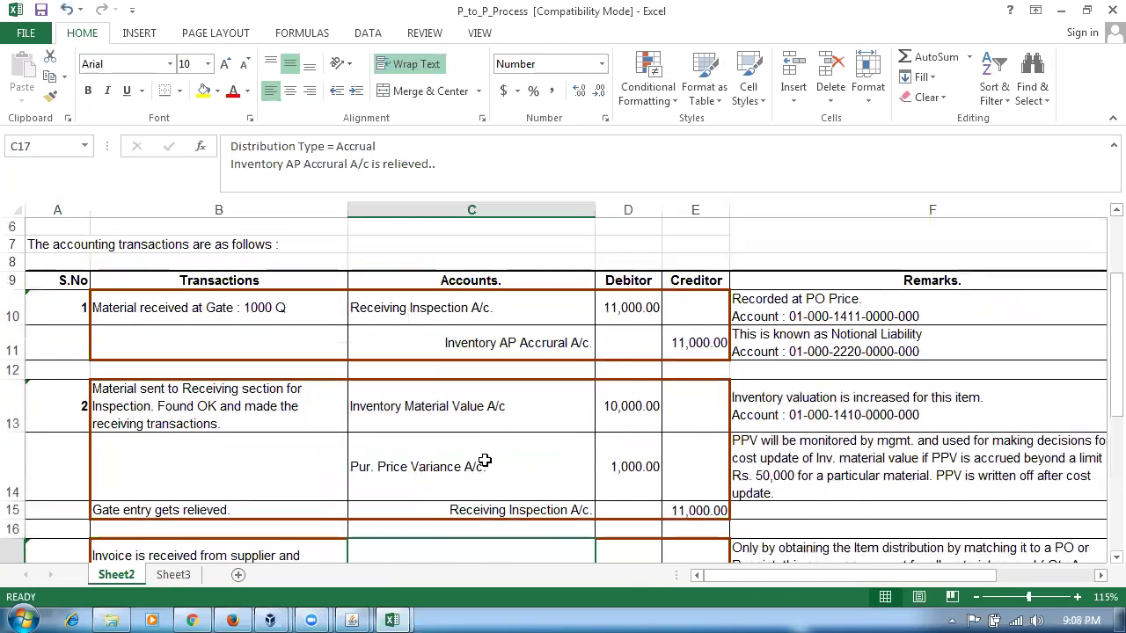
left_click(719, 343)
scroll(635, 471, "down", 1)
left_click(644, 499)
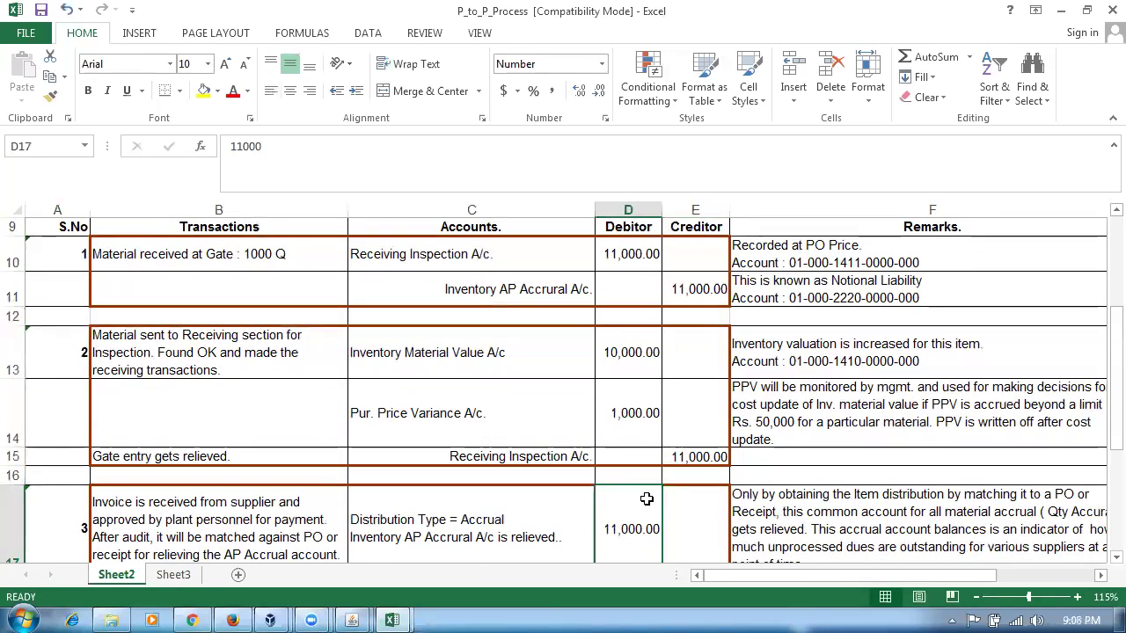
scroll(645, 508, "down", 2)
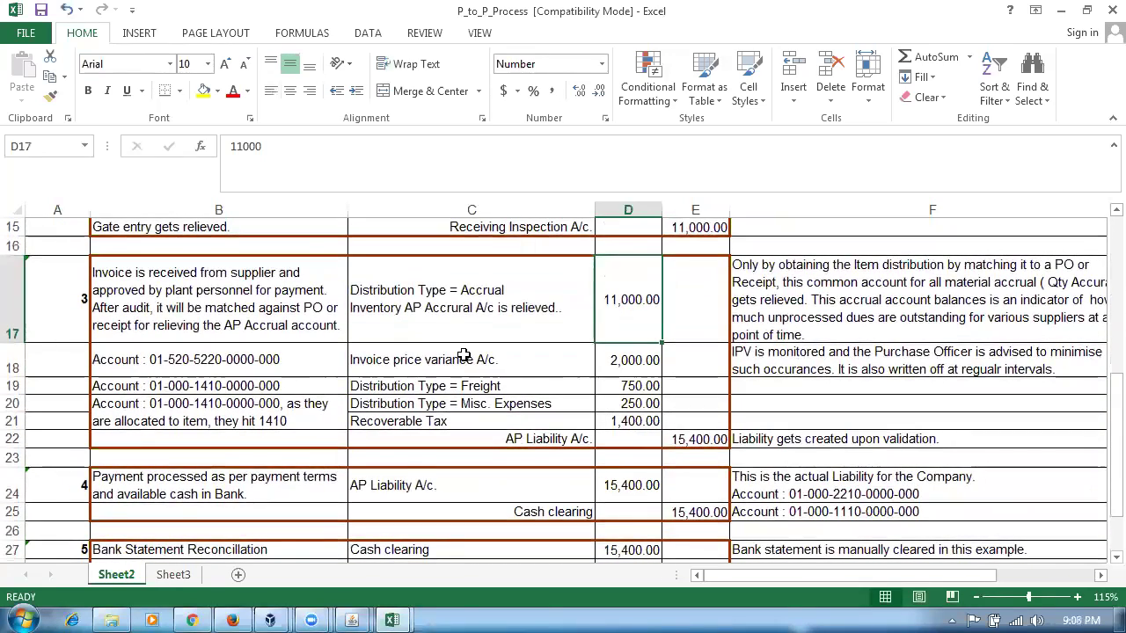
left_click(456, 358)
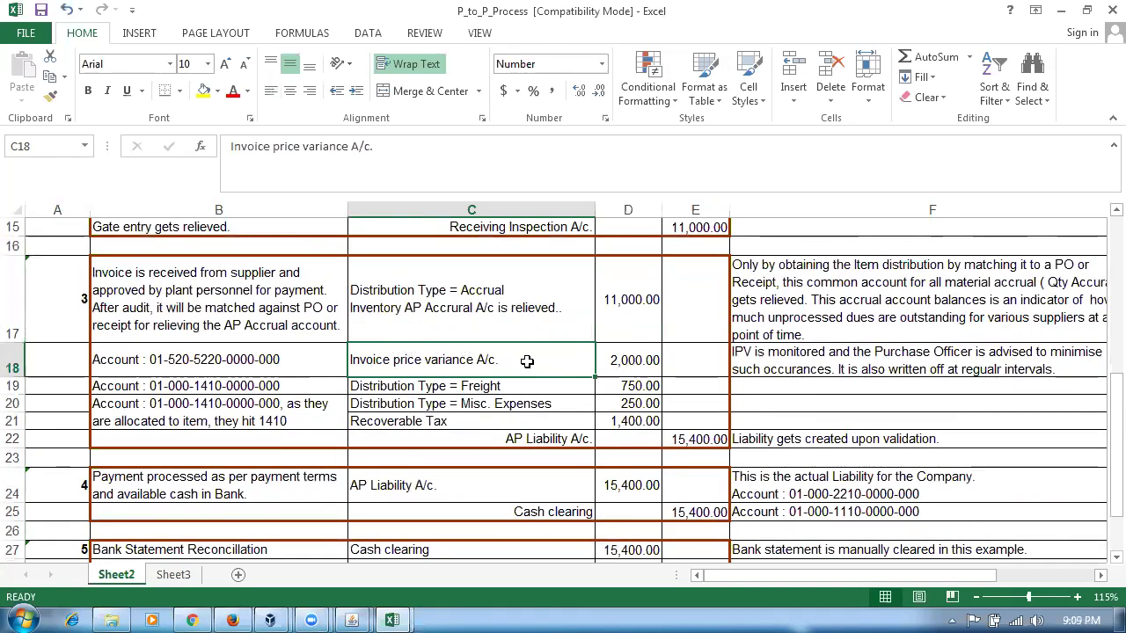
left_click(836, 357)
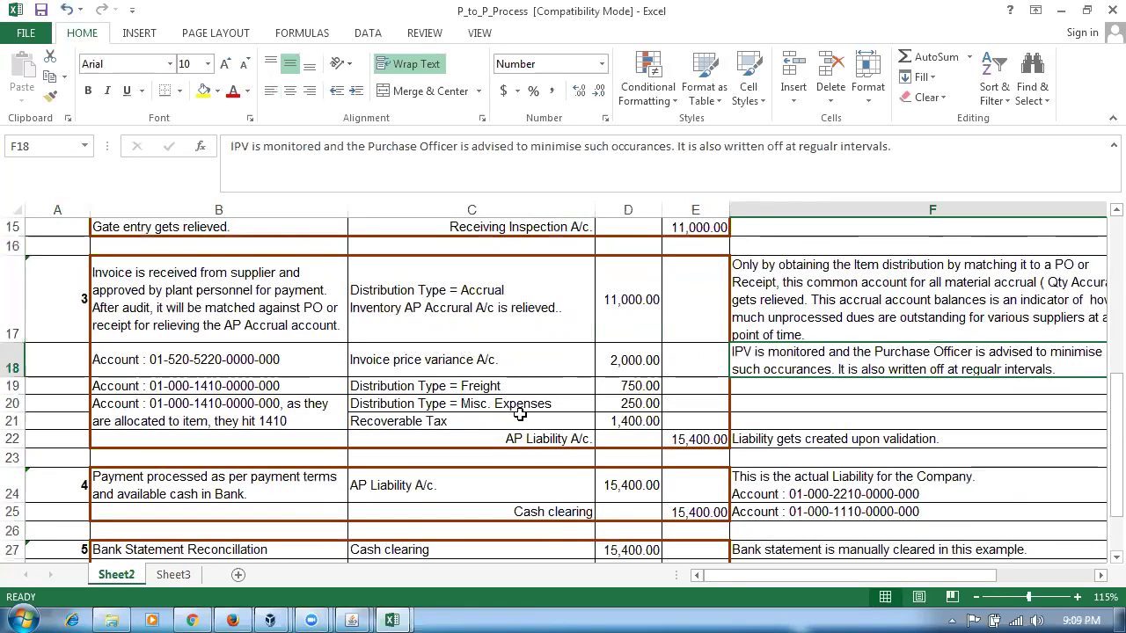
left_click(506, 362)
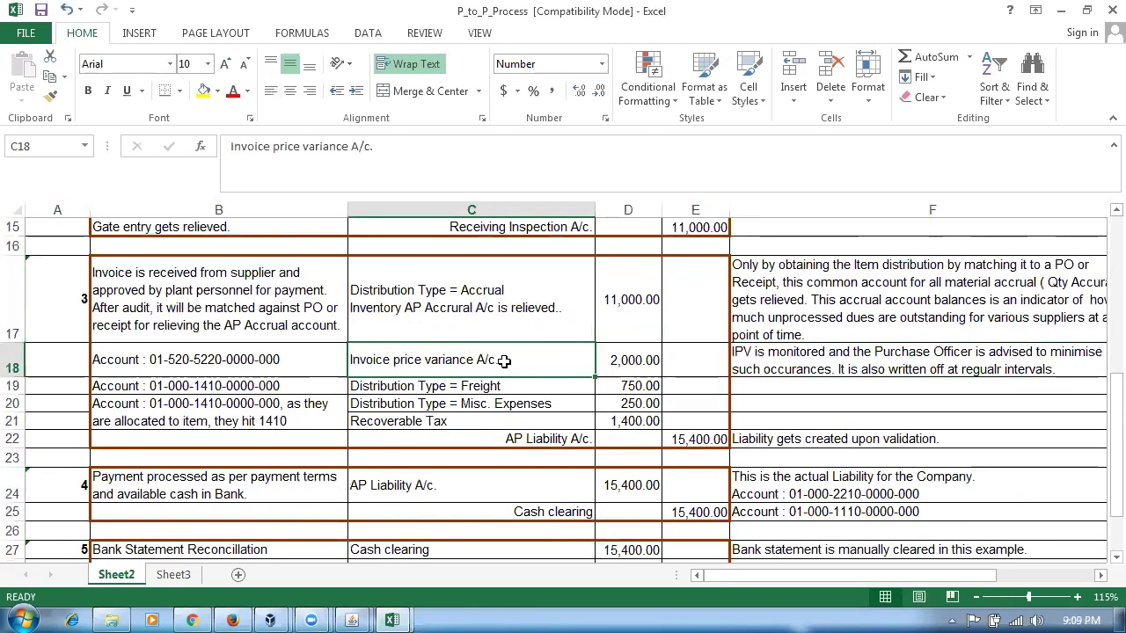
- Check the Freight, Misc. Expenses and Recoverable Tax lines and the 15,400 AP Liability credit
left_click(519, 389)
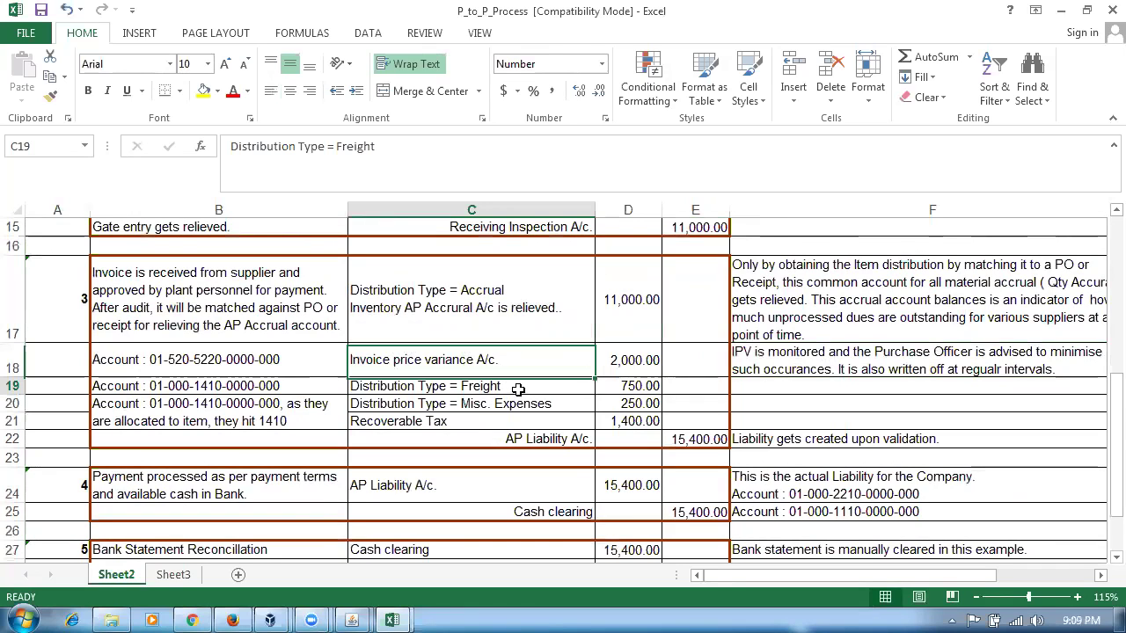
left_click(523, 403)
left_click(506, 421)
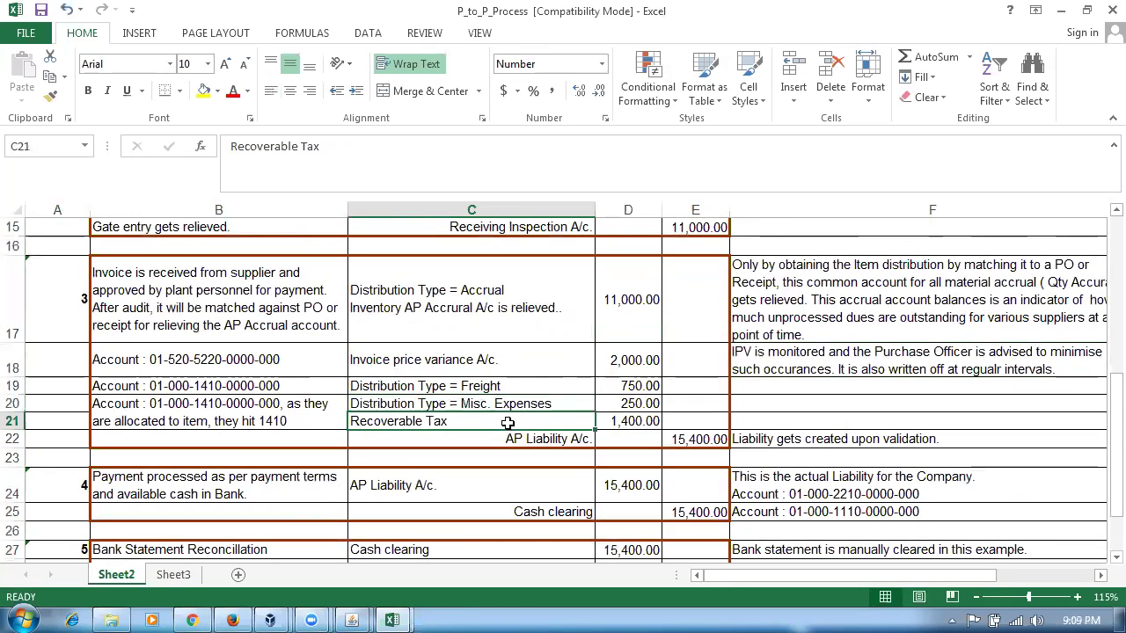
left_click(503, 403)
left_click(504, 388)
left_click(512, 403)
left_click(528, 421)
left_click(695, 438)
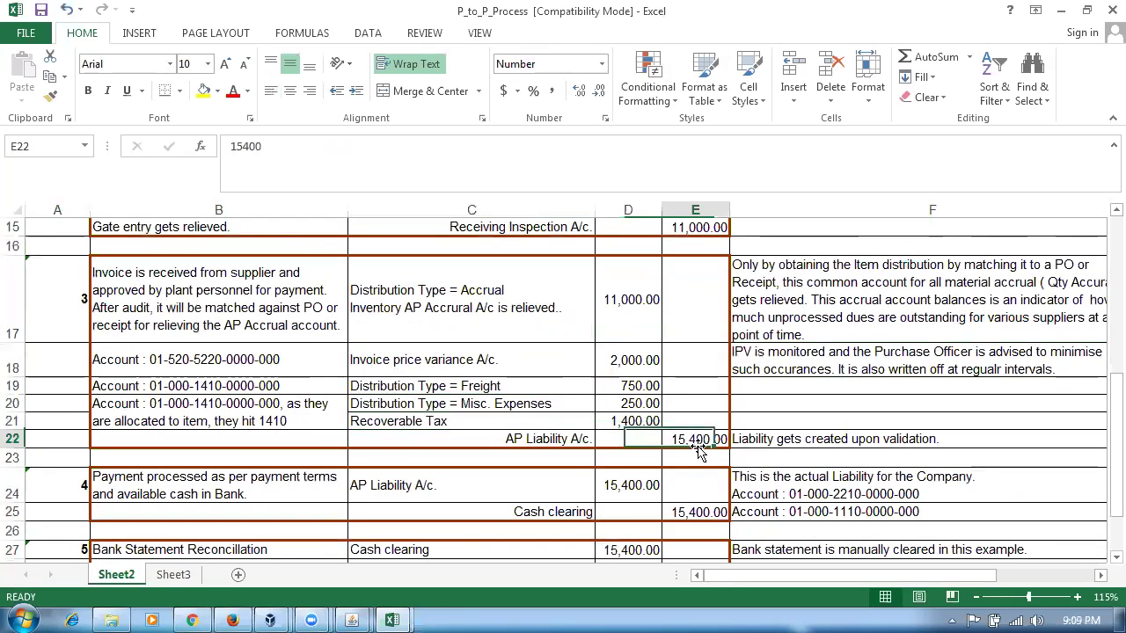
left_click(528, 442)
left_click(772, 442)
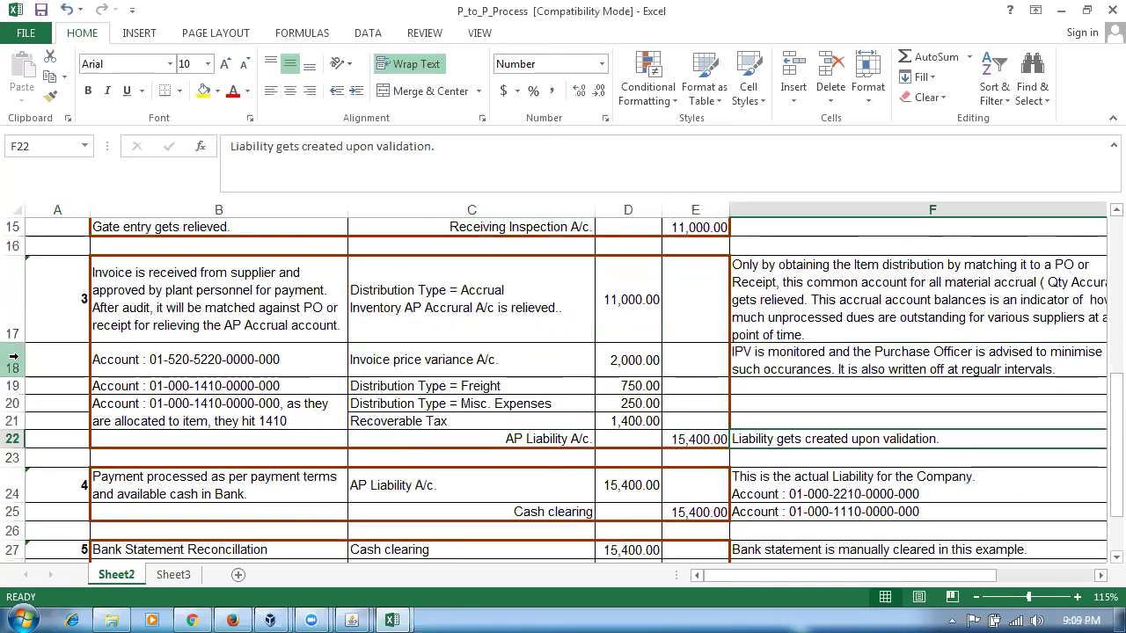
- Mark invoice entry rows 17 to 22 and cross-check the accrual amounts against the 15,400 AP Liability credit
left_click_drag(12, 317, 19, 440)
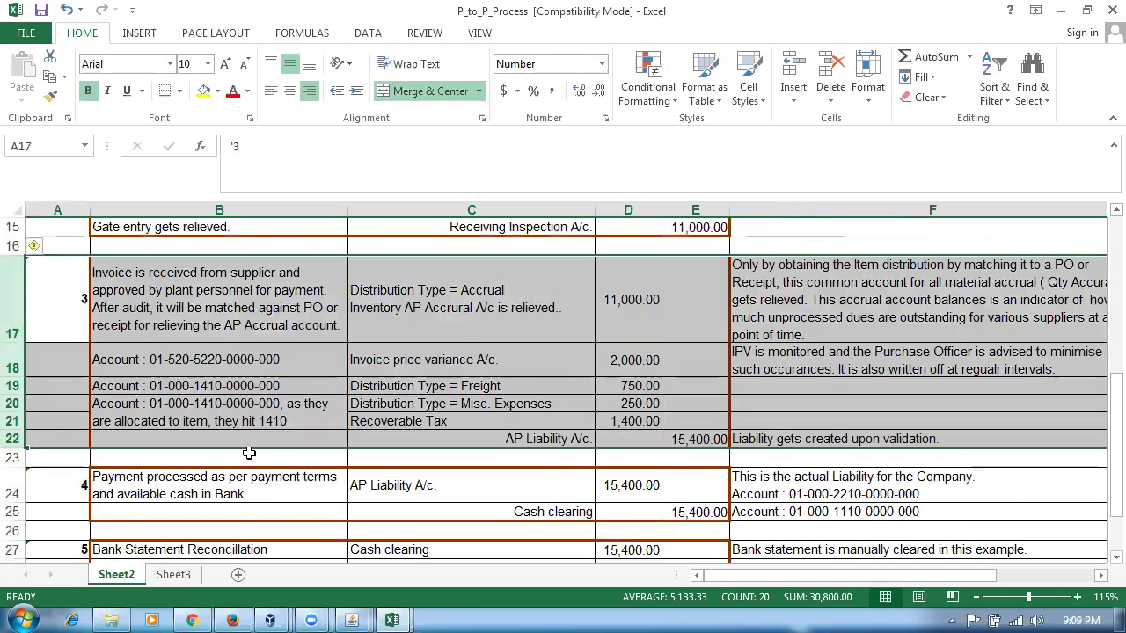
left_click(539, 443)
left_click(700, 440)
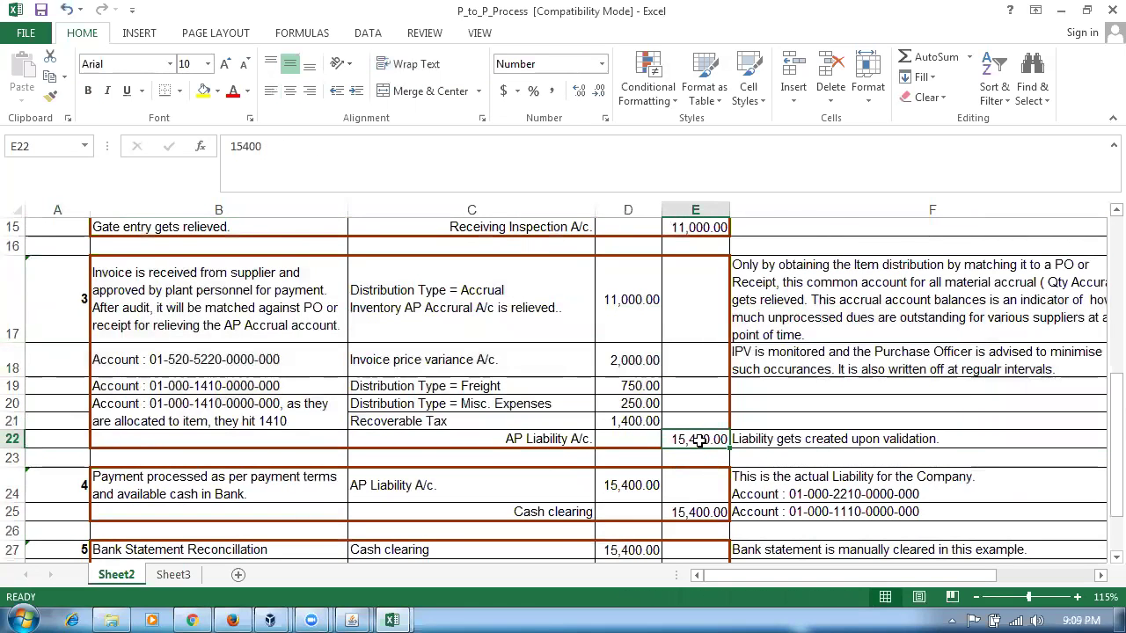
left_click(625, 326)
scroll(628, 335, "up", 3)
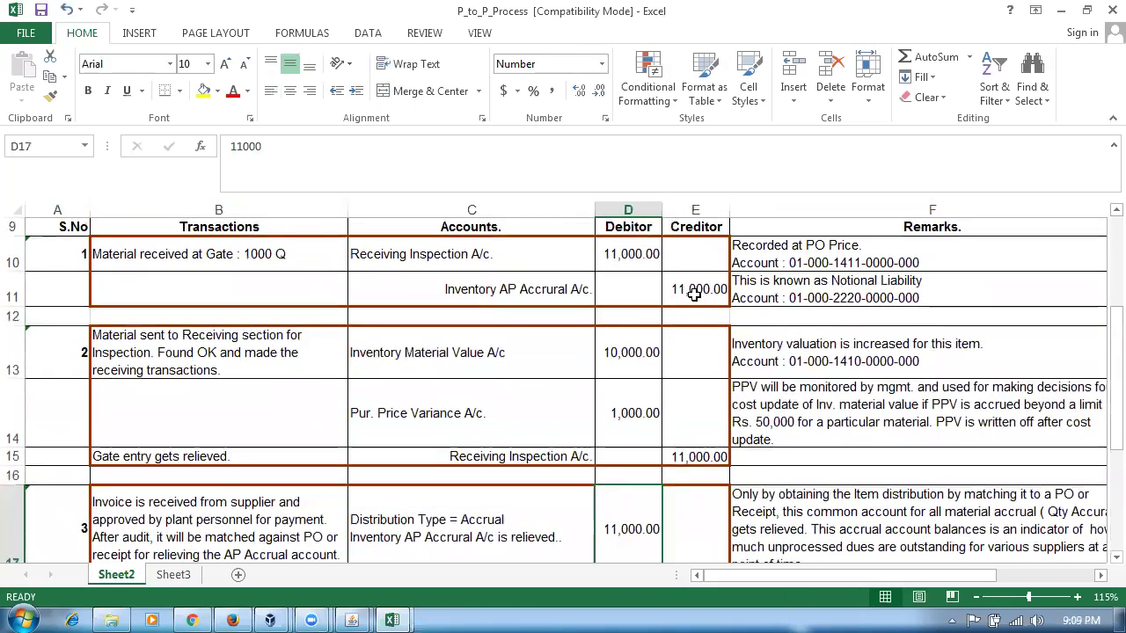
left_click(688, 299)
left_click(606, 506)
left_click(482, 372)
scroll(481, 372, "down", 2)
left_click(524, 439)
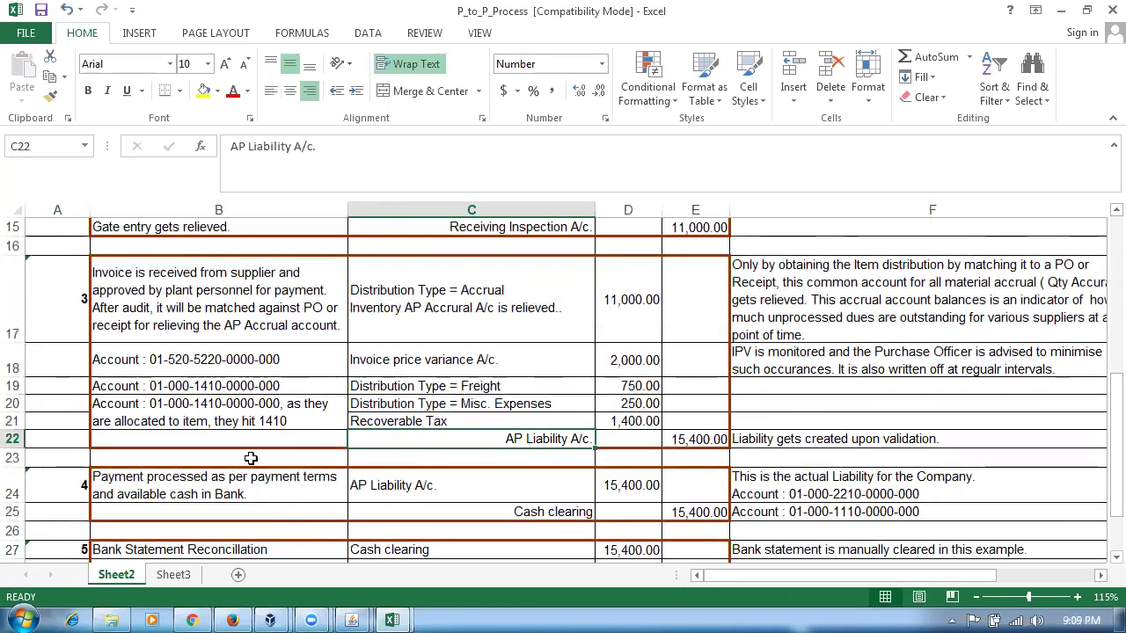
left_click_drag(13, 303, 8, 440)
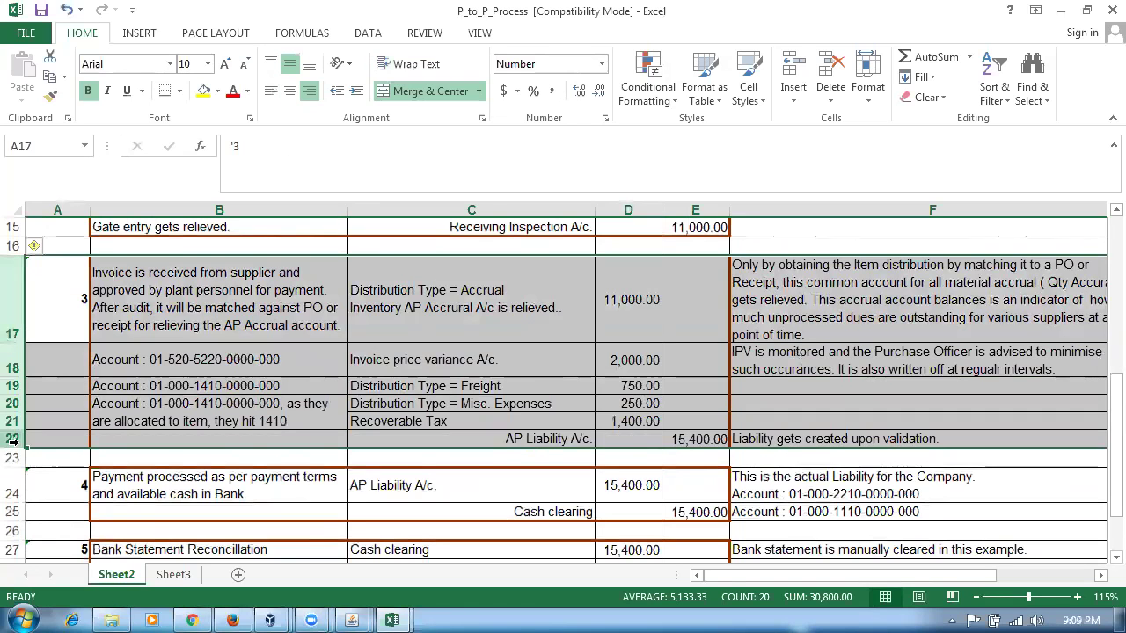
left_click(513, 442)
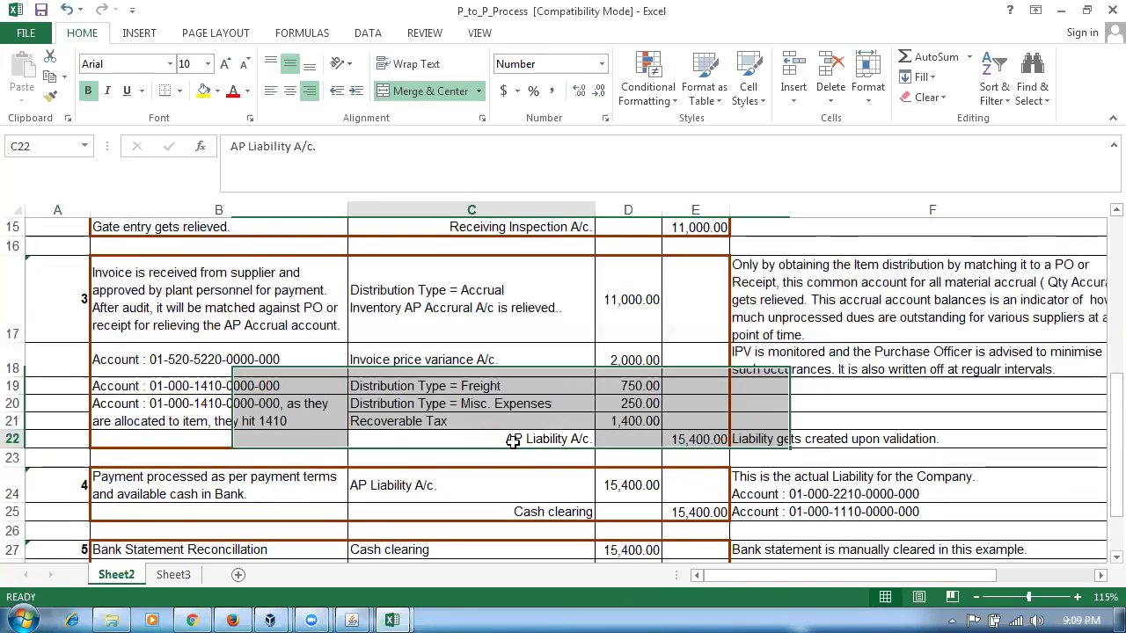
left_click(678, 442)
- Review the payment entry's Cash clearing credit and the bank reconciliation's 15,400 Cash credit
scroll(662, 463, "down", 1)
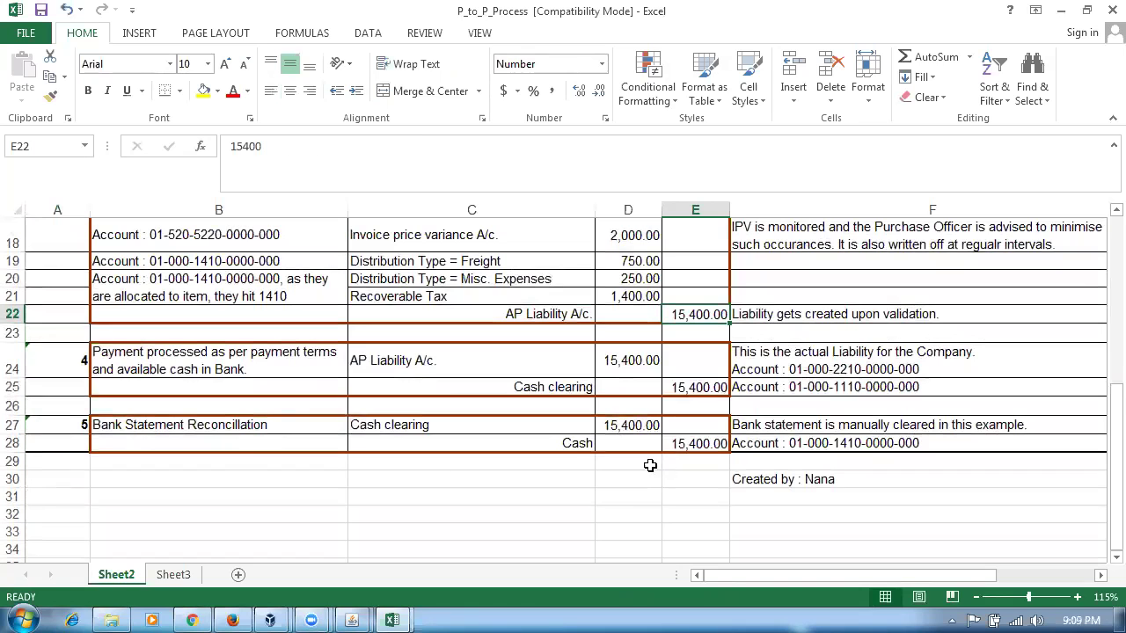
left_click(161, 370)
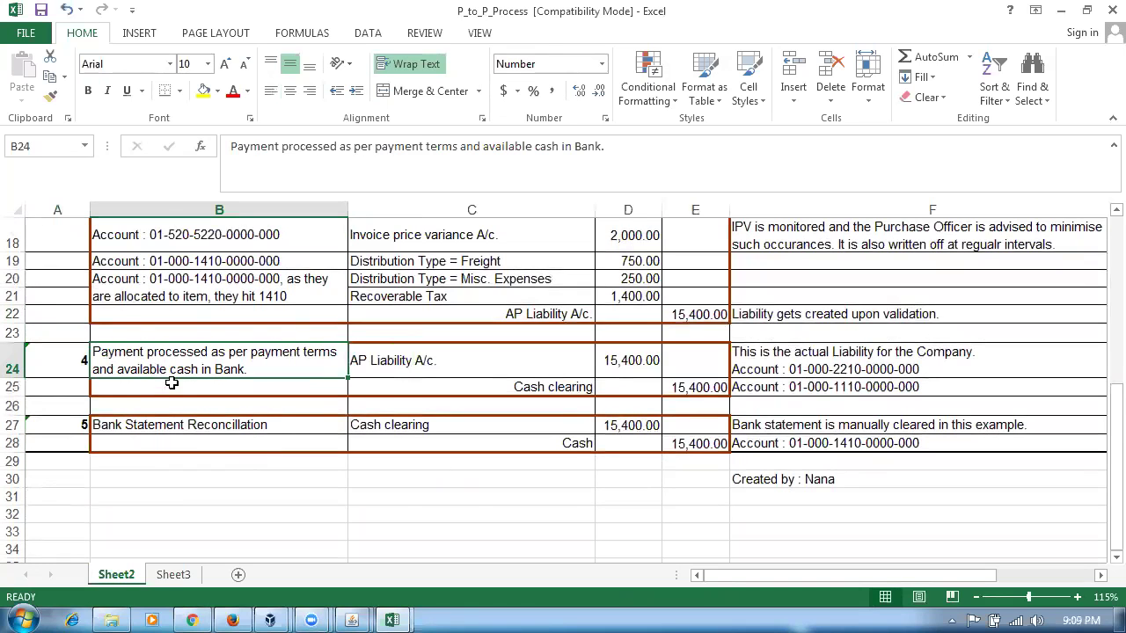
left_click(548, 314)
left_click(394, 359)
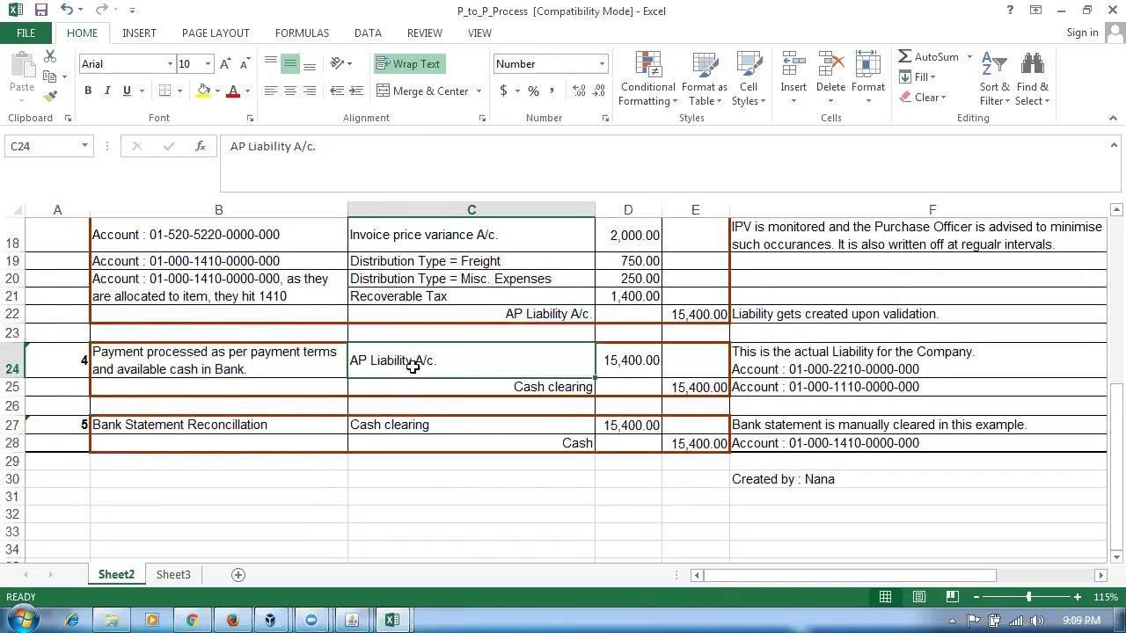
left_click(524, 389)
left_click(695, 387)
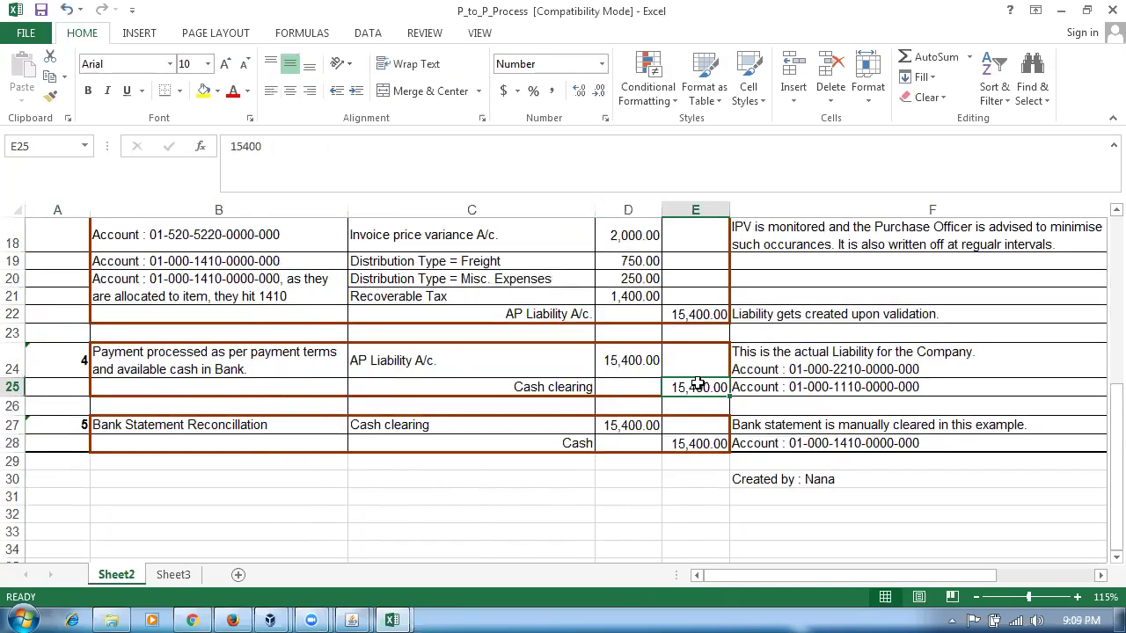
left_click(552, 387)
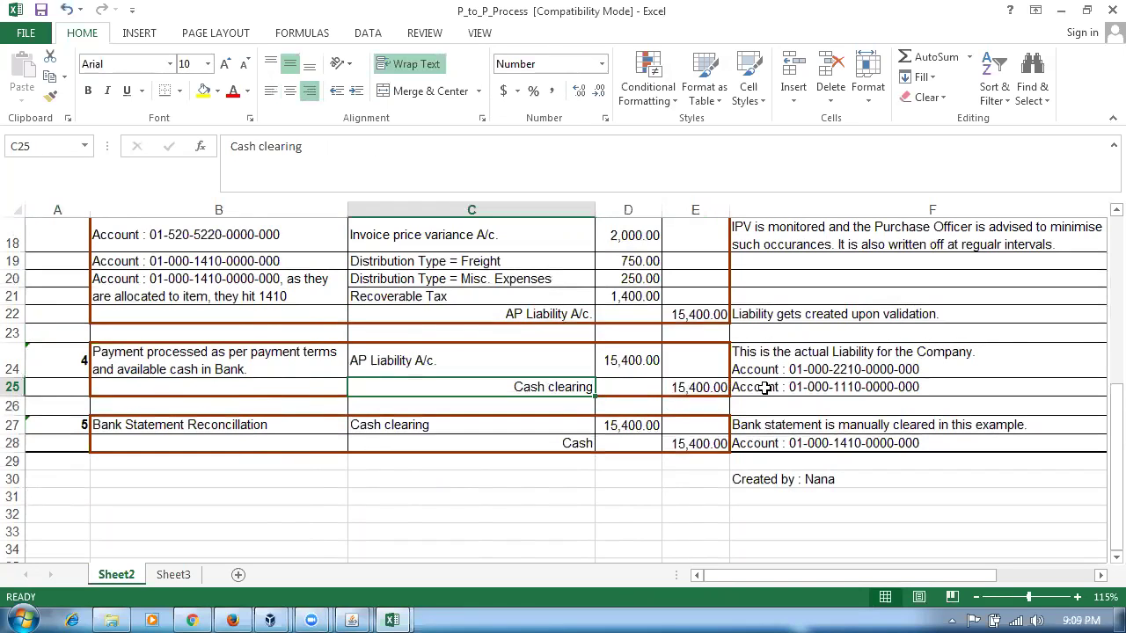
left_click(694, 387)
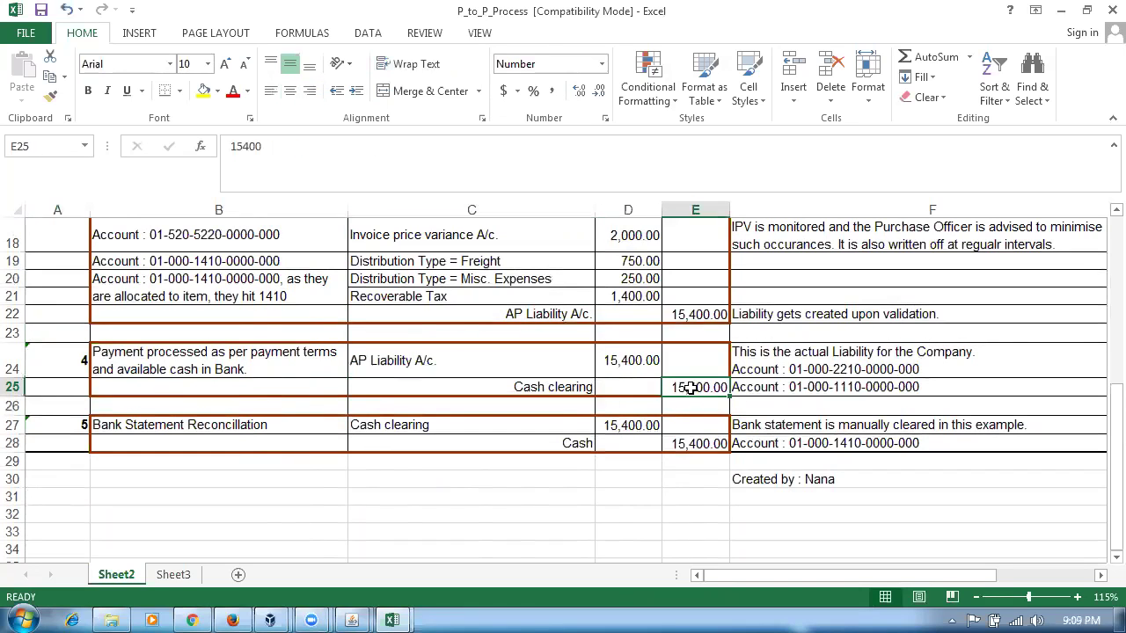
left_click(14, 367)
left_click_drag(14, 381, 16, 389)
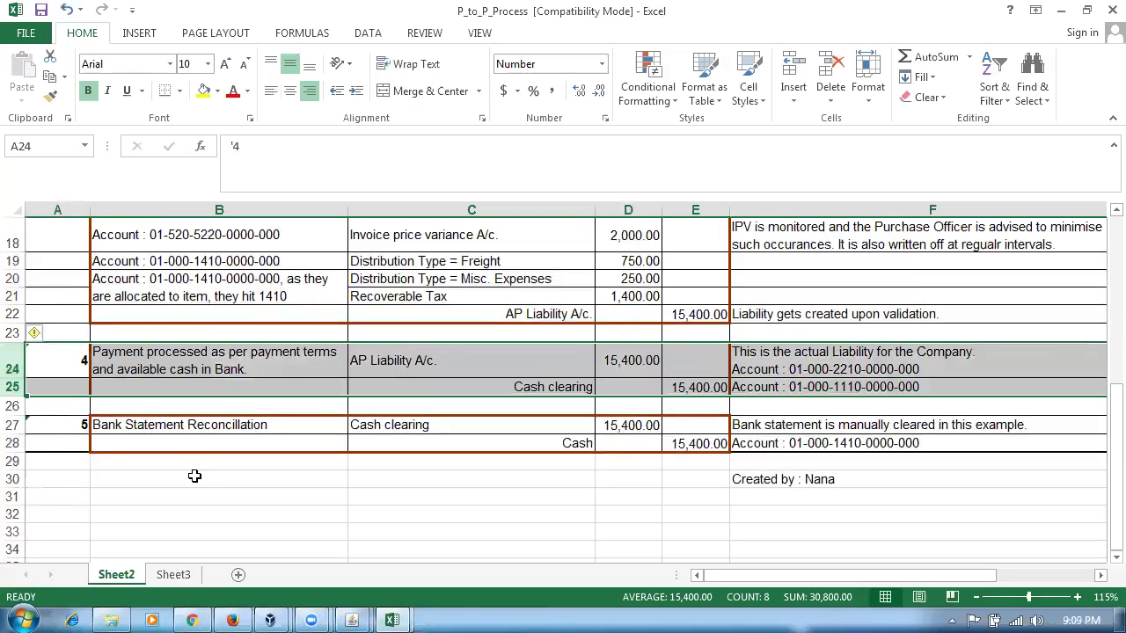
left_click(189, 425)
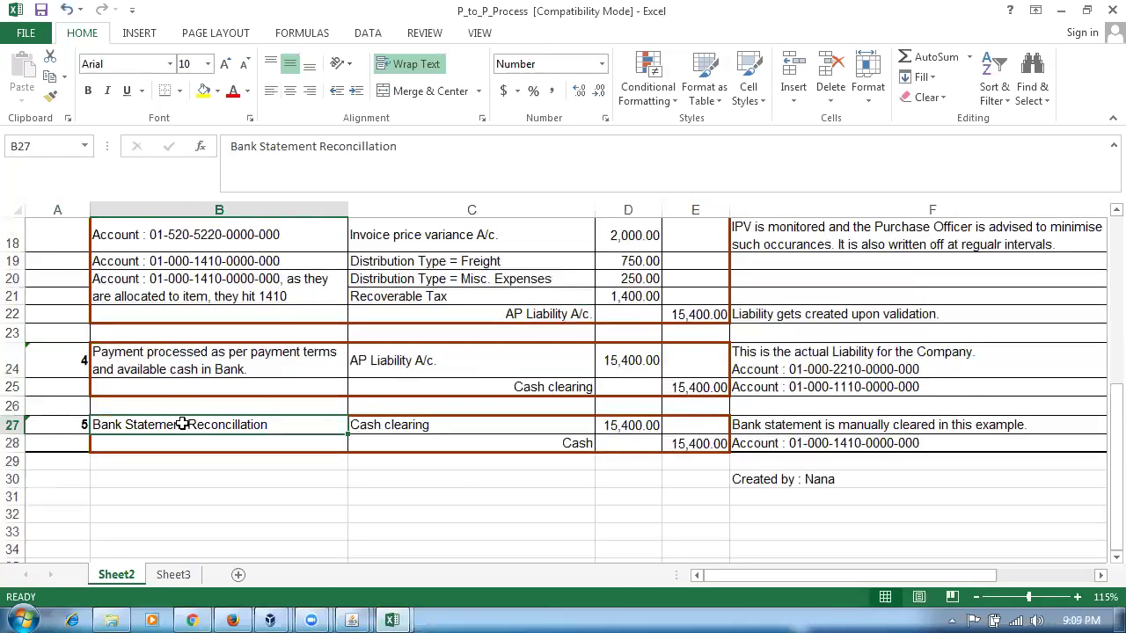
left_click(539, 388)
left_click(503, 443)
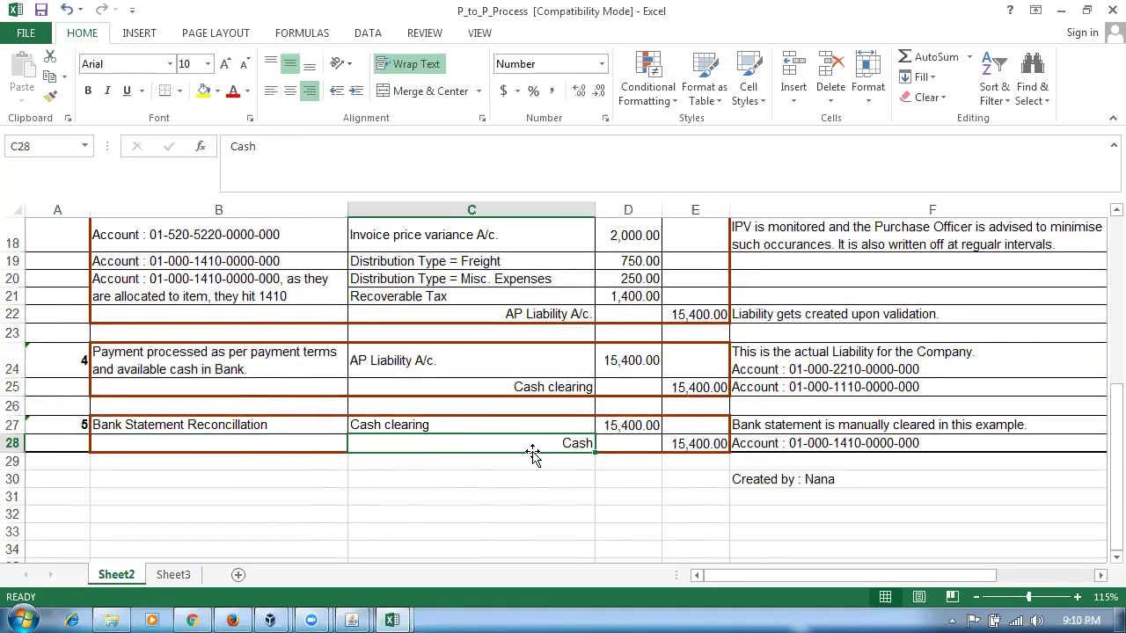
left_click(690, 444)
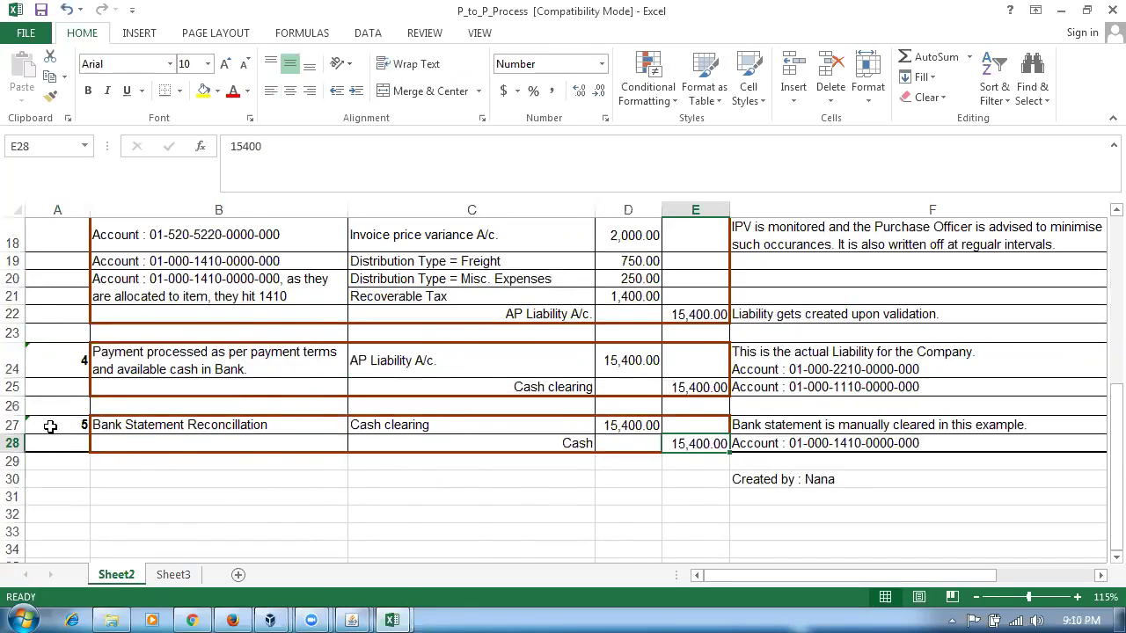
- Compare entries 4 and 5, rechecking the 15,400.00 Cash credit and Inventory Material Value account
left_click(50, 426)
left_click(52, 364)
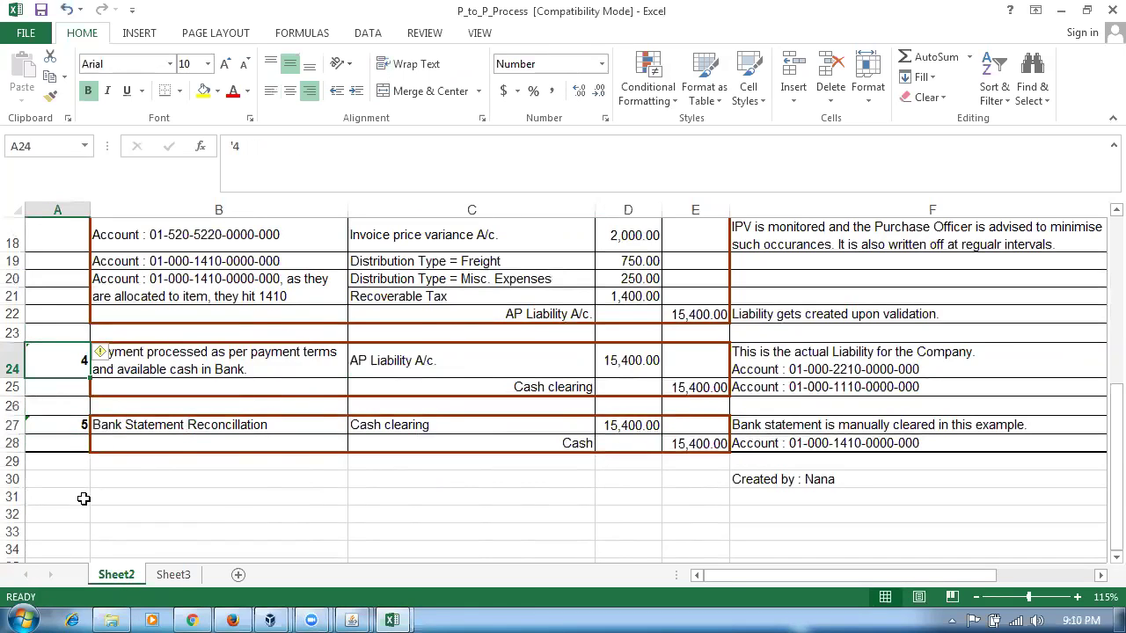
left_click(50, 422)
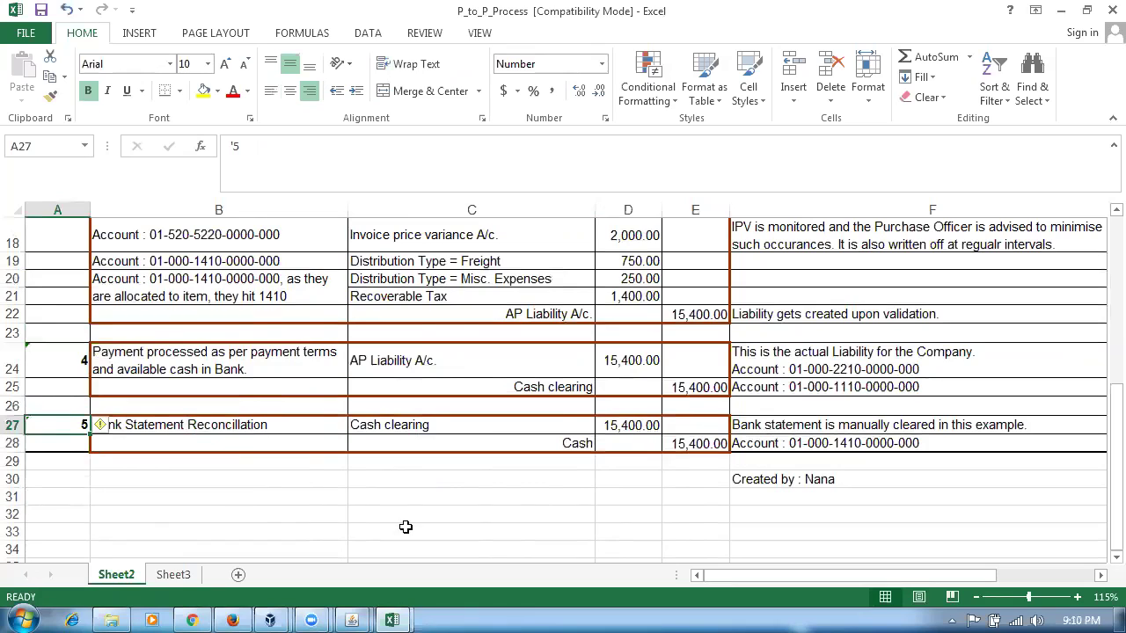
left_click(699, 446)
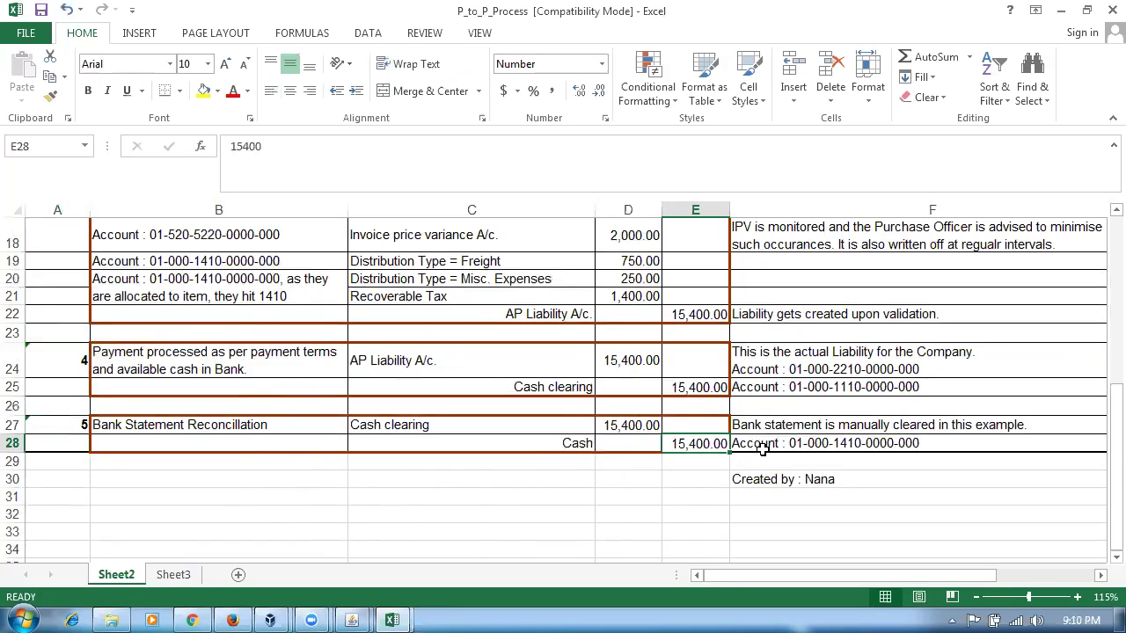
left_click(529, 446)
left_click(685, 447)
scroll(673, 462, "up", 2)
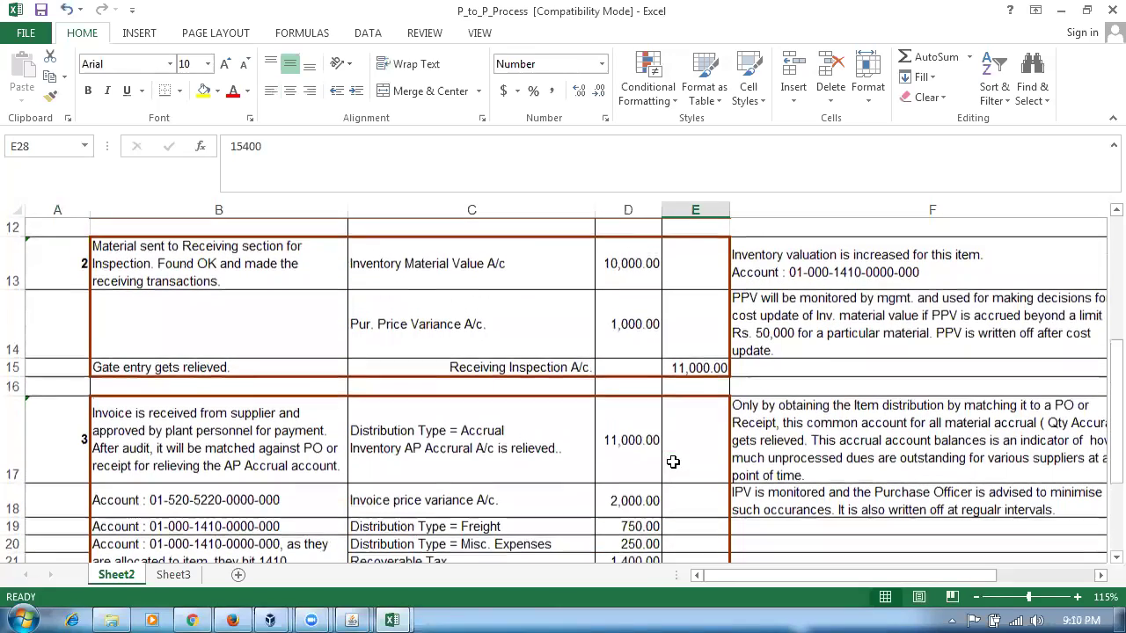
left_click(427, 266)
scroll(623, 429, "down", 2)
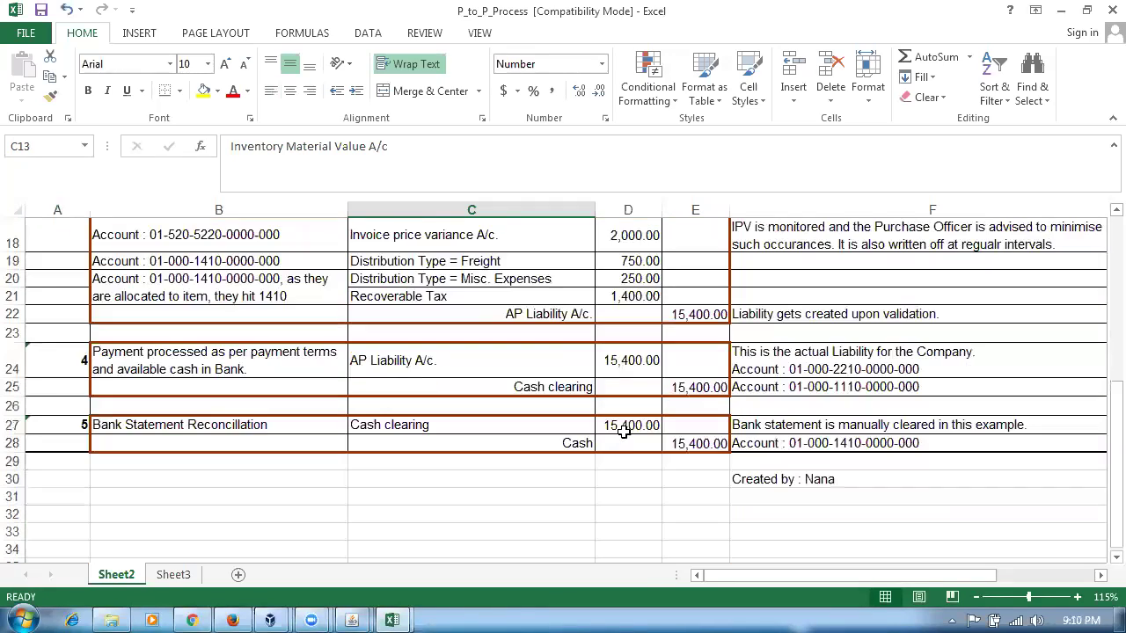
left_click(701, 442)
left_click(550, 443)
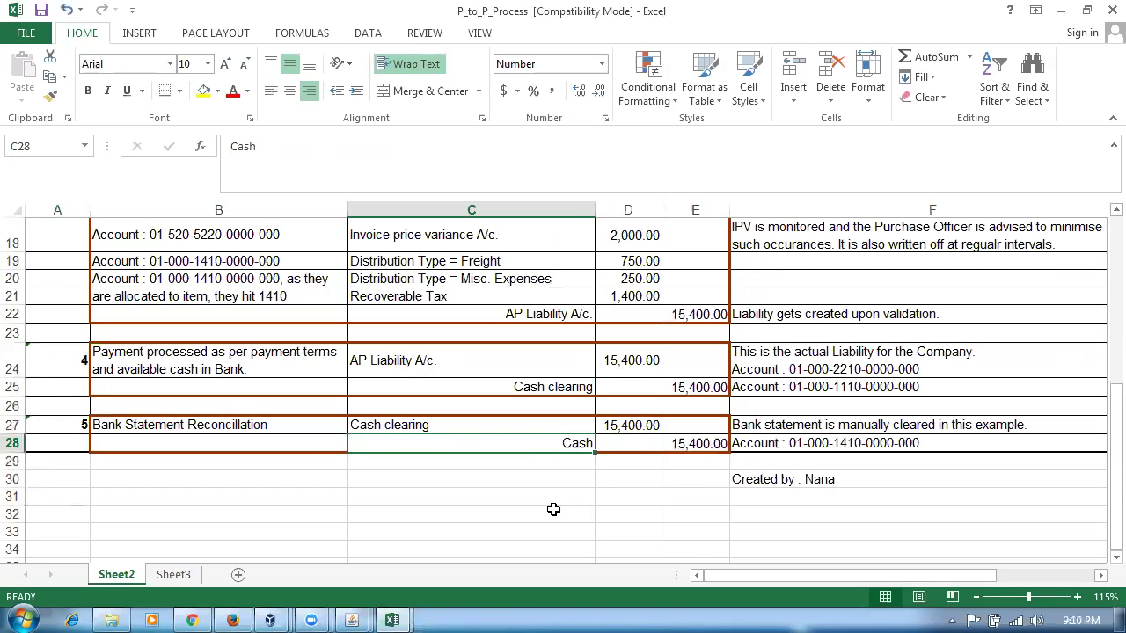
left_click(566, 500)
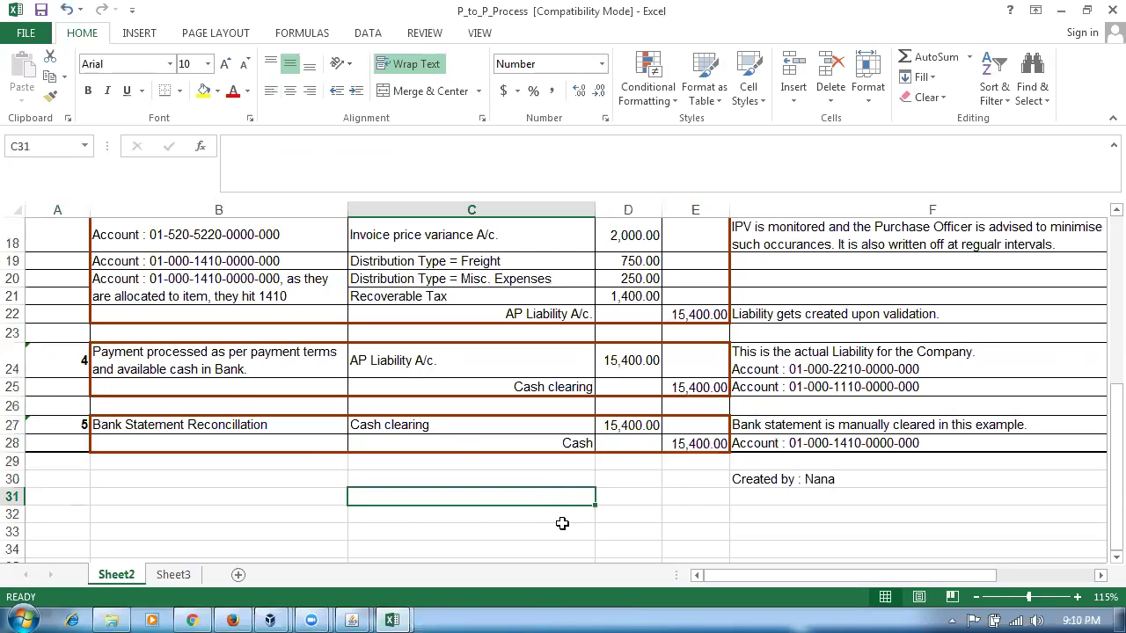
scroll(564, 526, "up", 2)
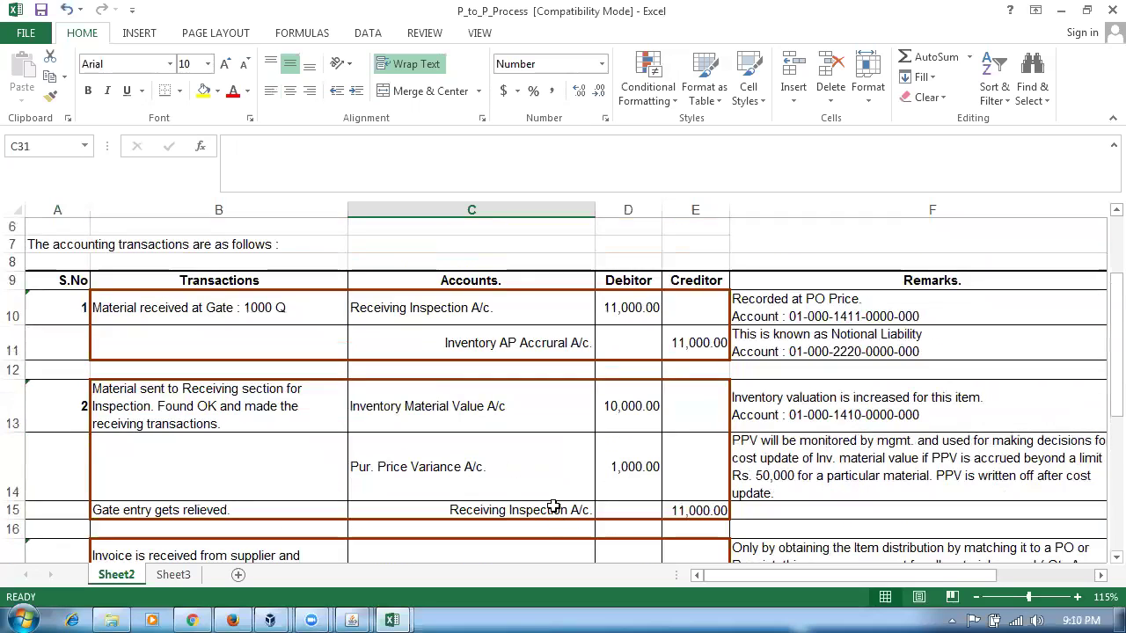
left_click(457, 416)
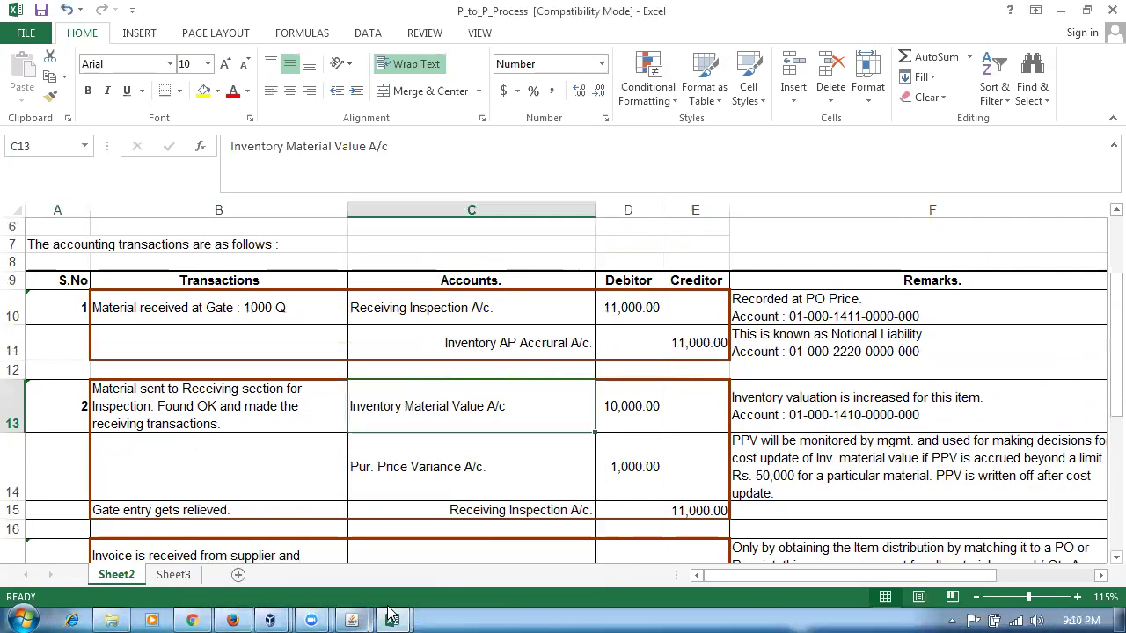
- Switch to the Asset_Expense_items workbook and show the Asset & Expense Items title
mouse_move(392, 619)
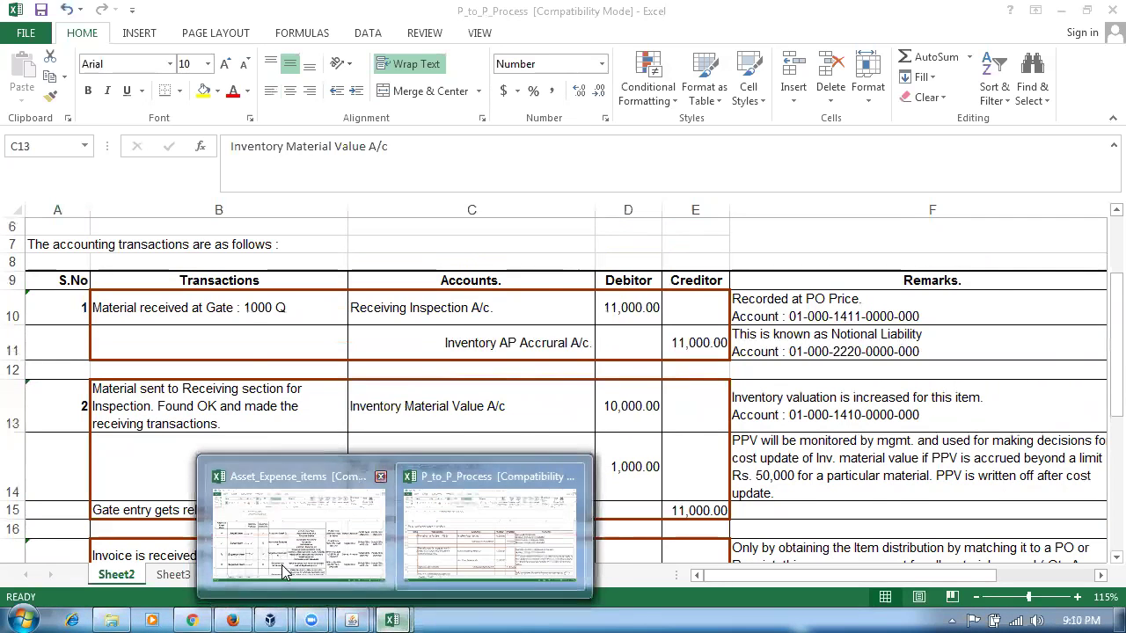
left_click(280, 573)
scroll(379, 467, "up", 1)
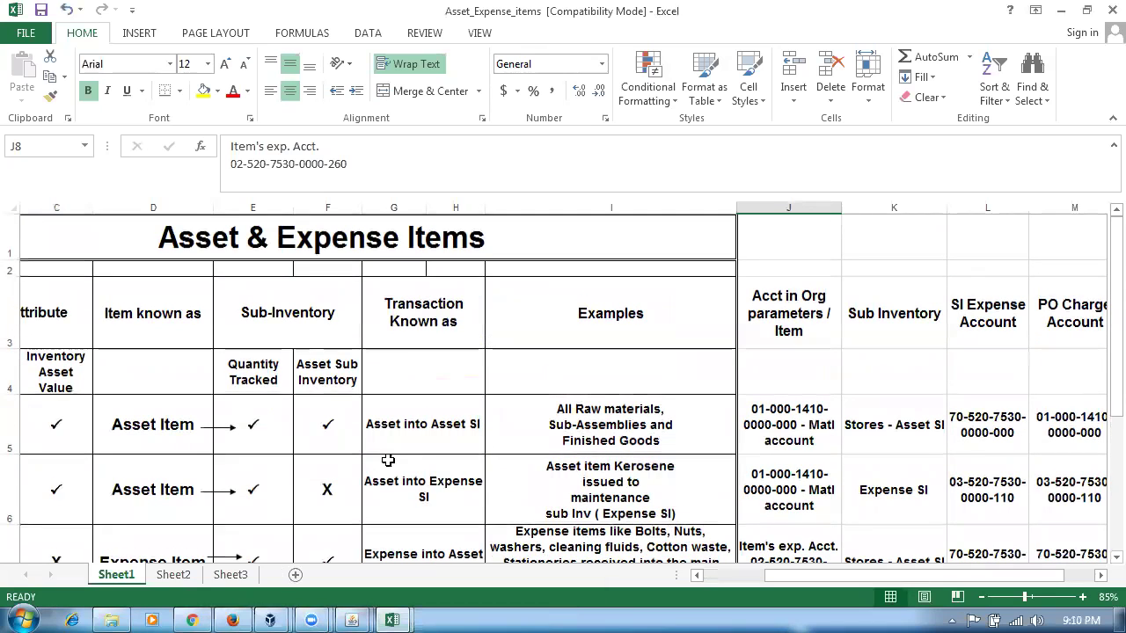
left_click(266, 250)
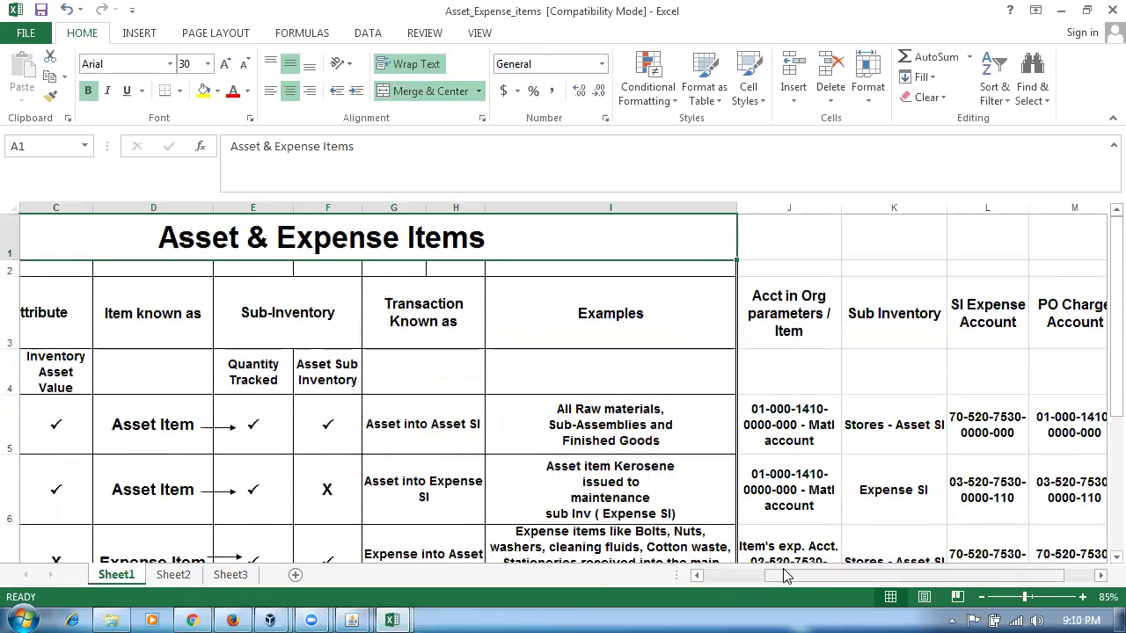
left_click(742, 577)
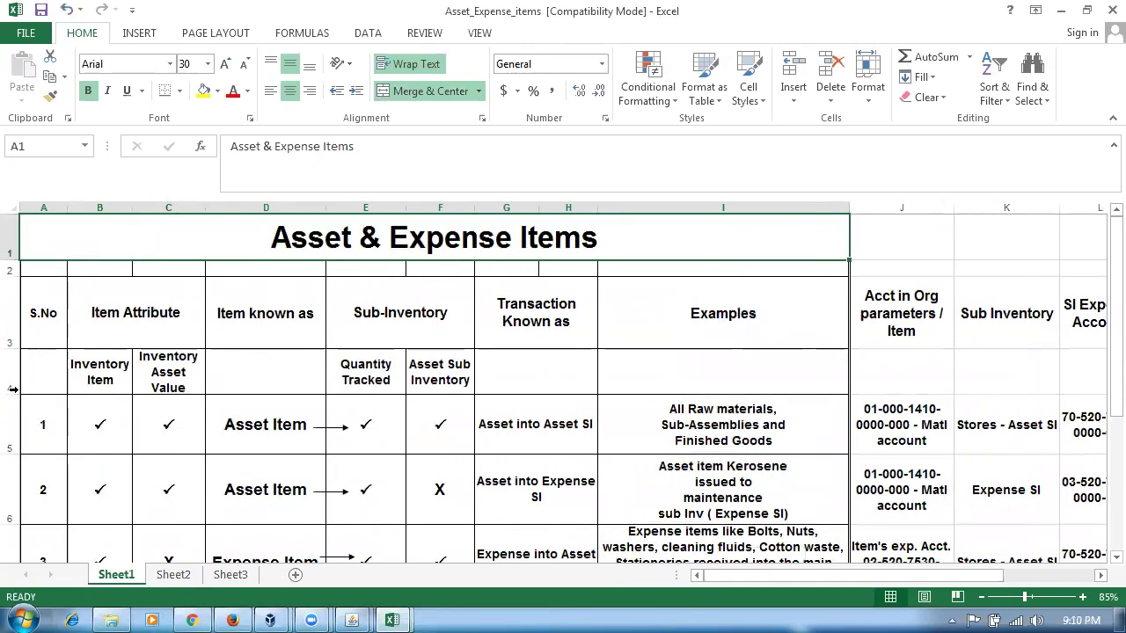
- Point out the Inventory Item and Inventory Asset Value ticks for the Asset Item row
left_click(76, 415)
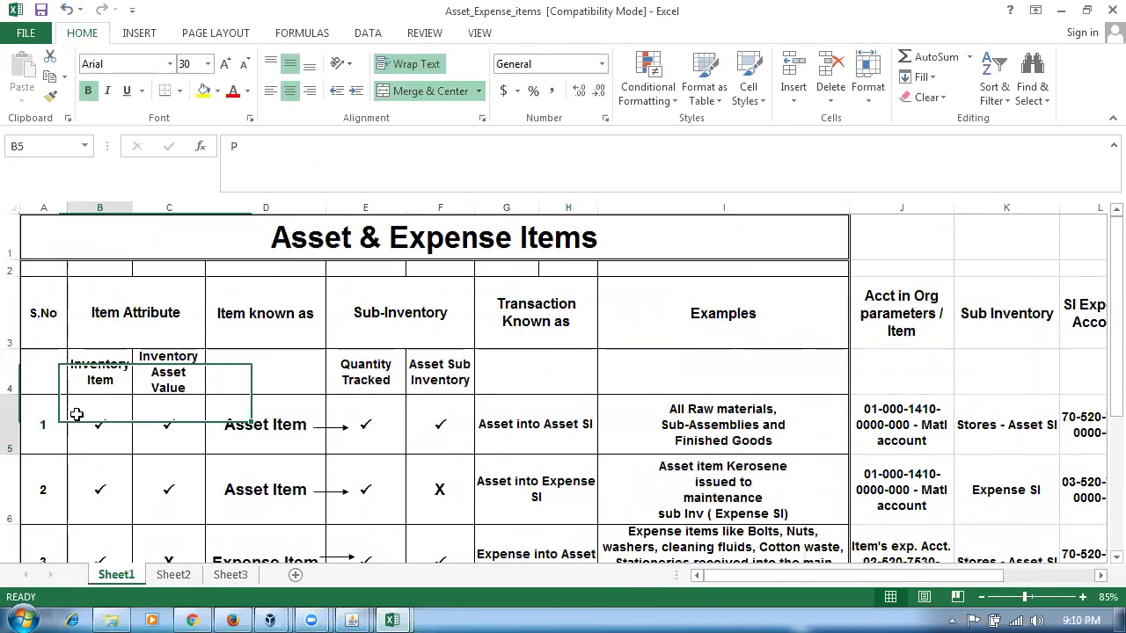
left_click(173, 378)
left_click(185, 437)
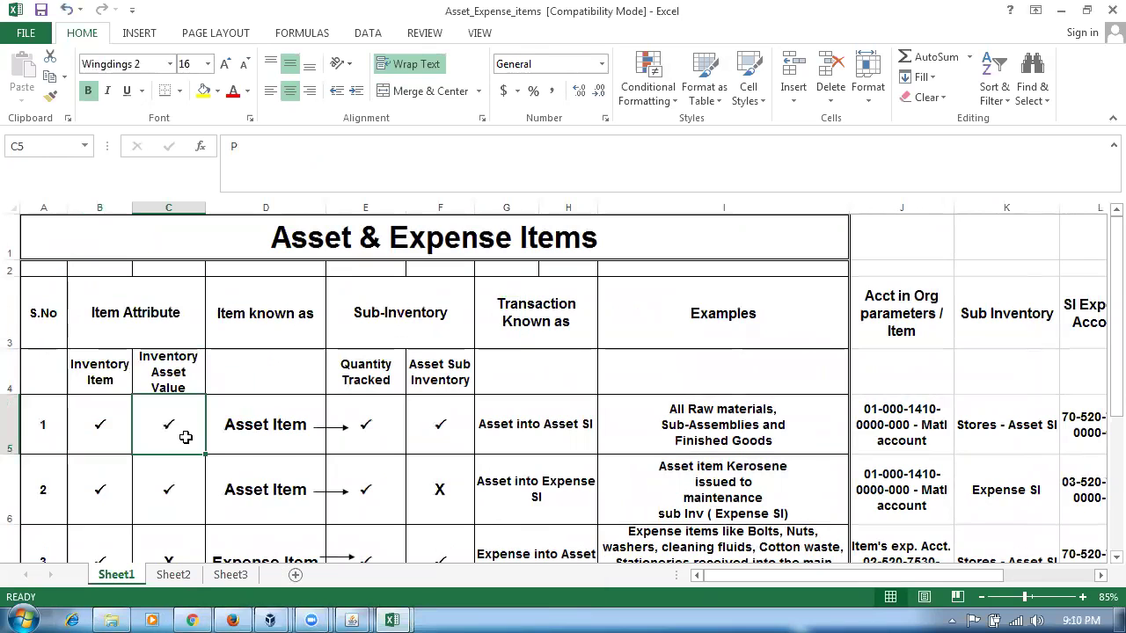
left_click(255, 441)
left_click(172, 433)
left_click(115, 446)
- Bring the Java Console forward and close it
mouse_move(352, 618)
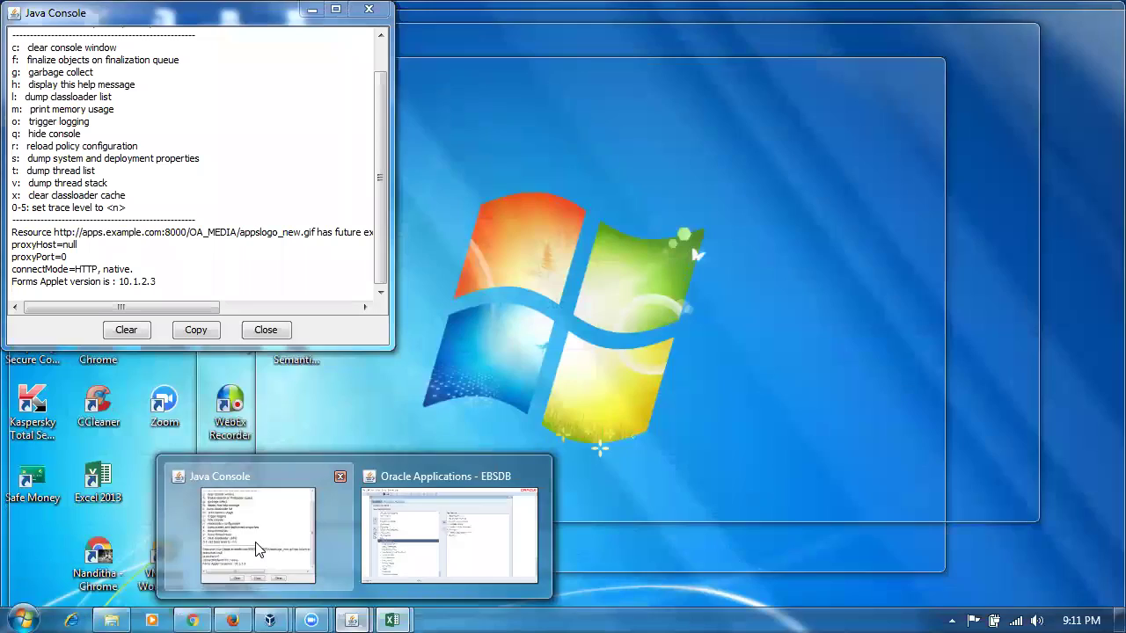
left_click(260, 550)
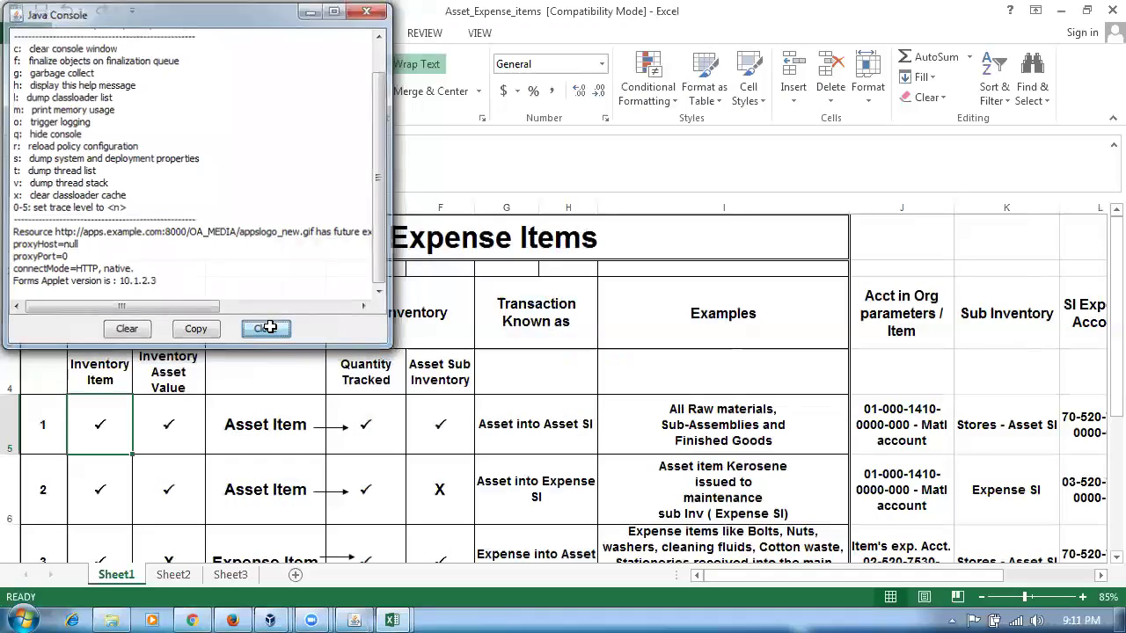
left_click(269, 327)
- In the Oracle Applications Navigator, expand Items and open the Master Items form
left_click(354, 621)
left_click(93, 337)
double_click(148, 346)
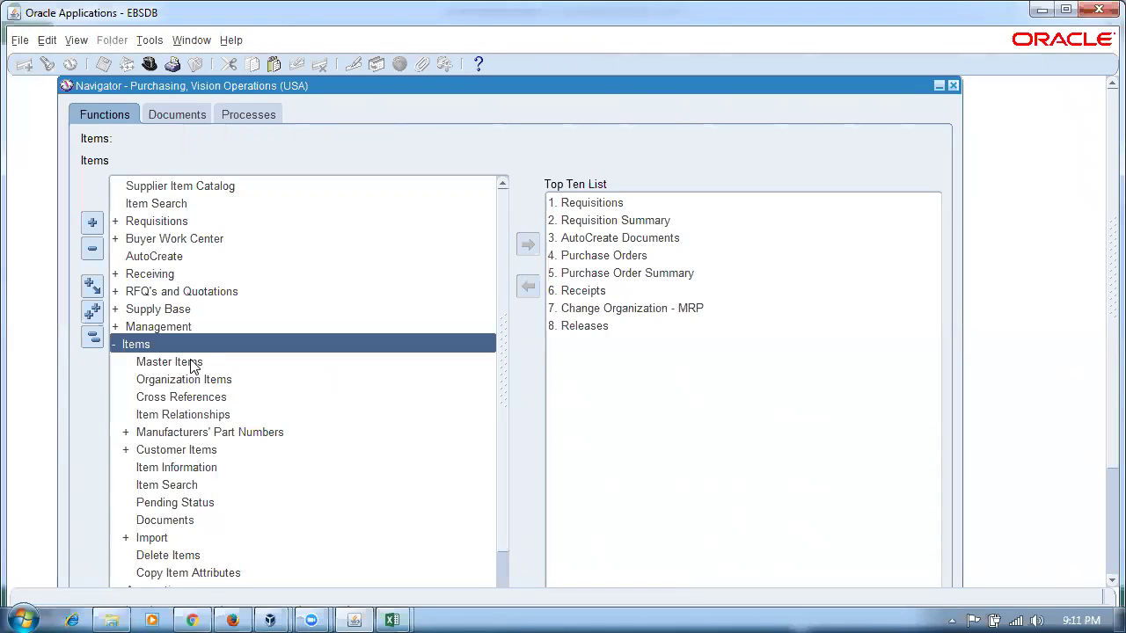
left_click(186, 364)
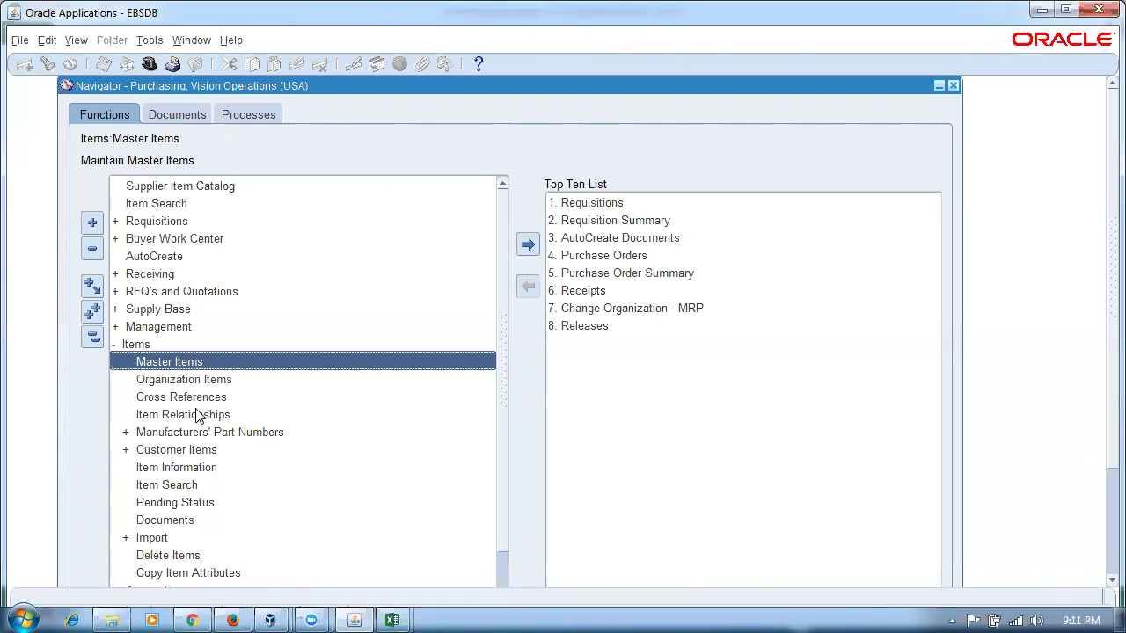
left_click(199, 413)
double_click(196, 363)
- Enter item n10_asset_item with the description 'asset item'
type("n1)")
key("BackSpace")
type("0_")
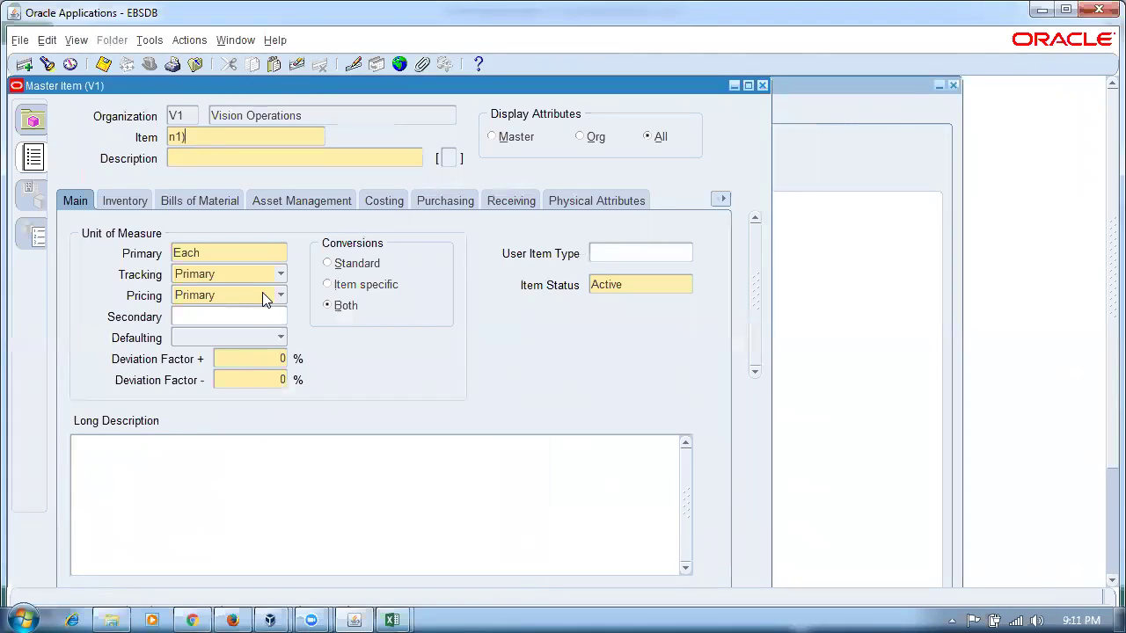
type("asset_item")
key("Tab")
type("asset item")
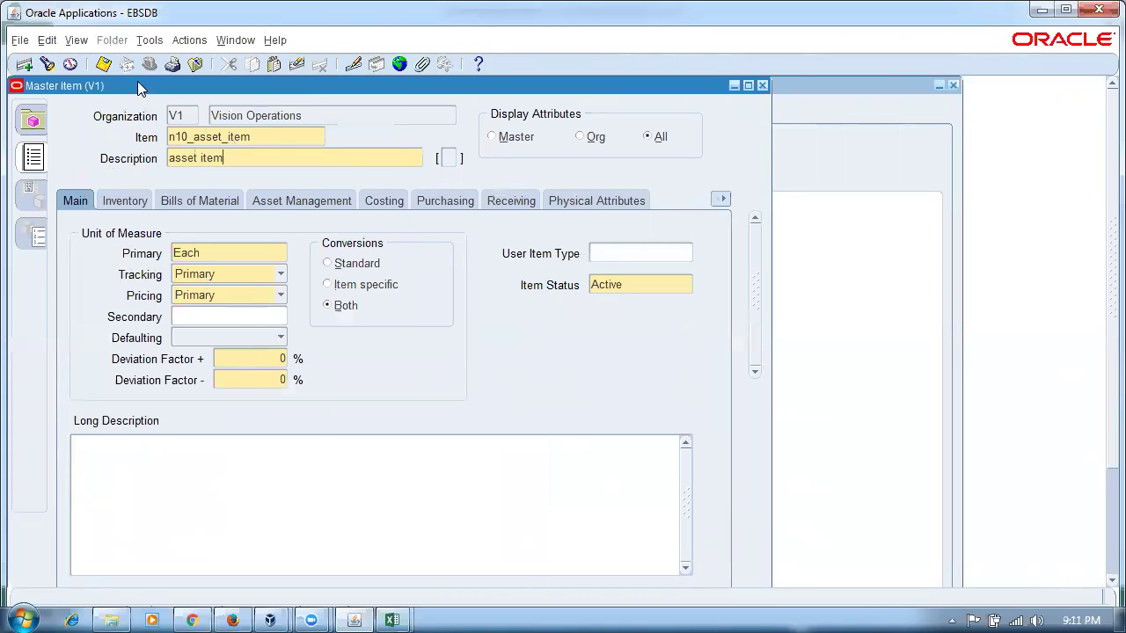
- Copy the item's attributes from the Purchased Item template
left_click(149, 40)
left_click(189, 39)
left_click(150, 40)
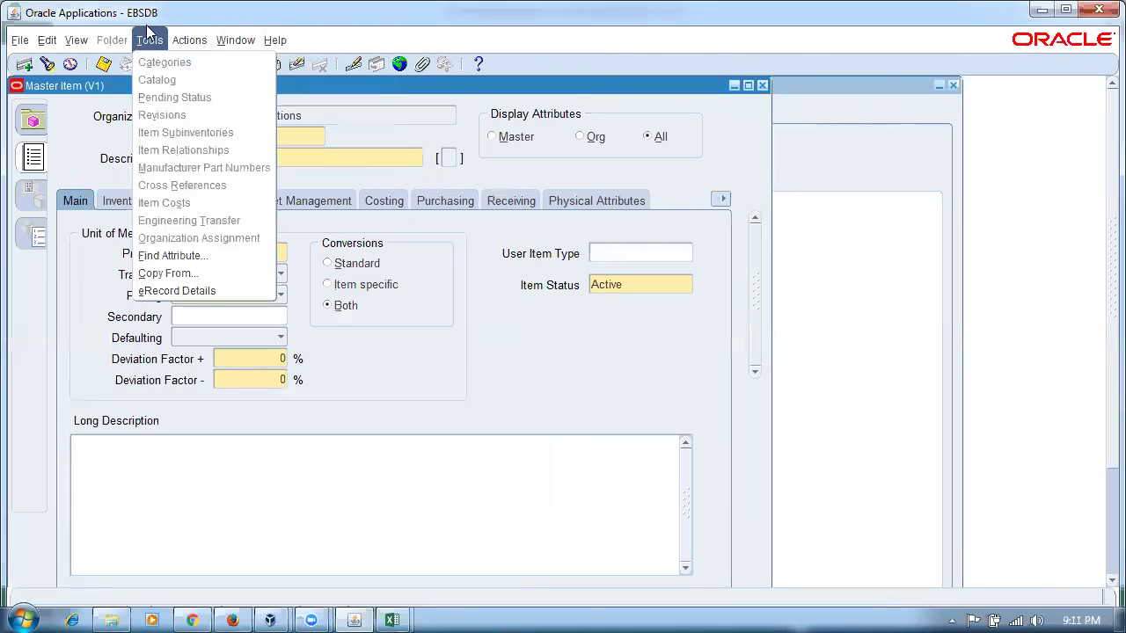
left_click(167, 272)
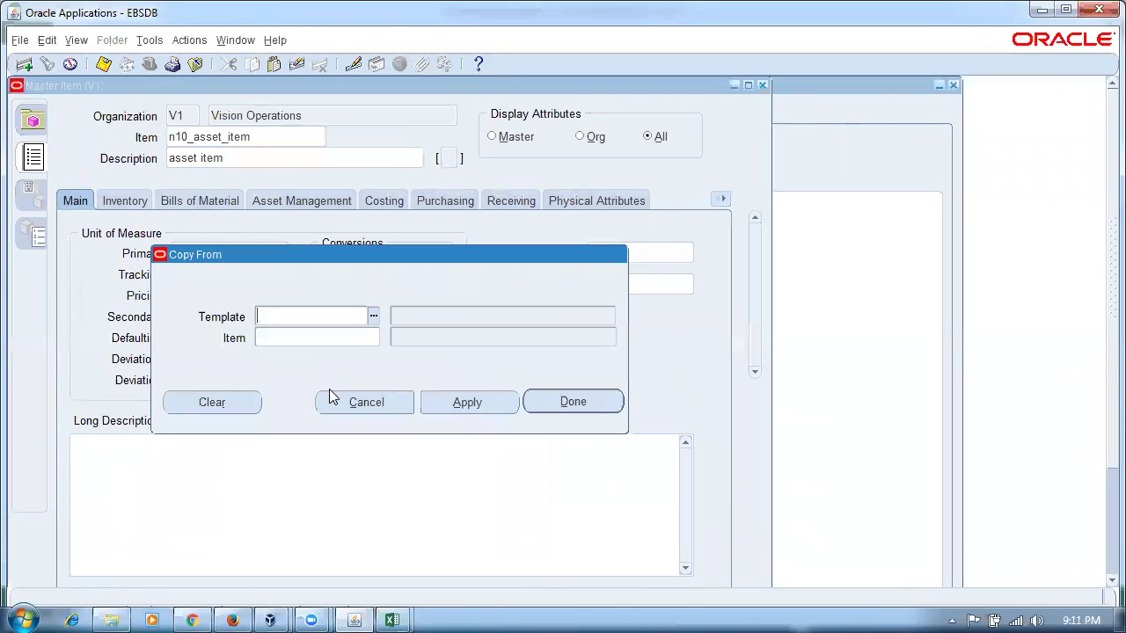
type("pur")
key("Return")
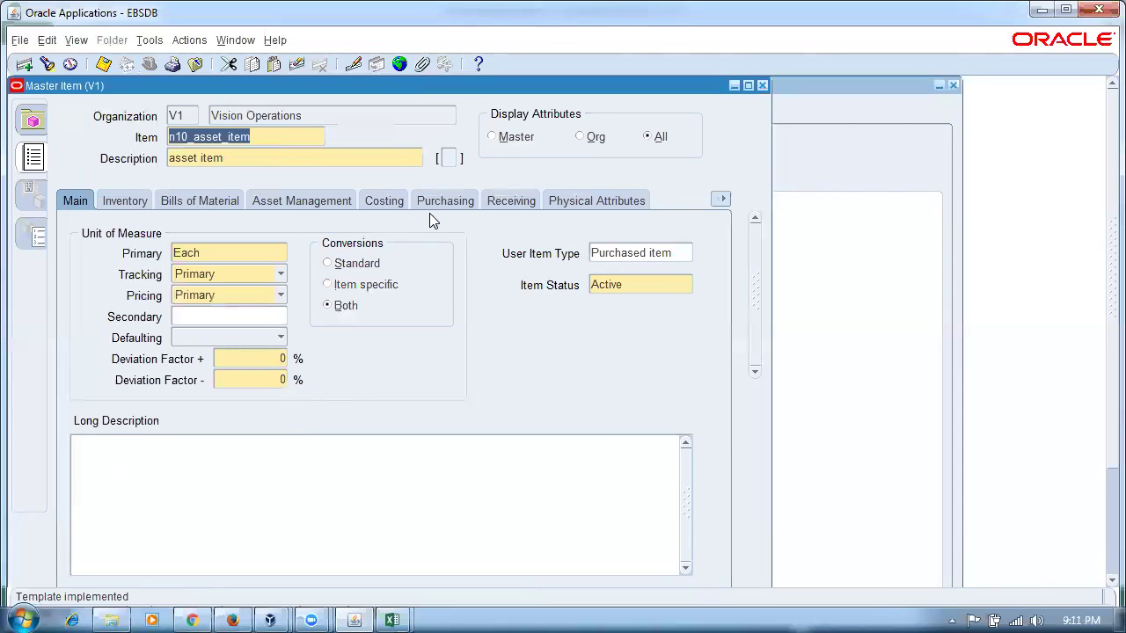
- Set the item's list price to 10 on the Purchasing tab
left_click(430, 211)
left_click(286, 447)
type("10")
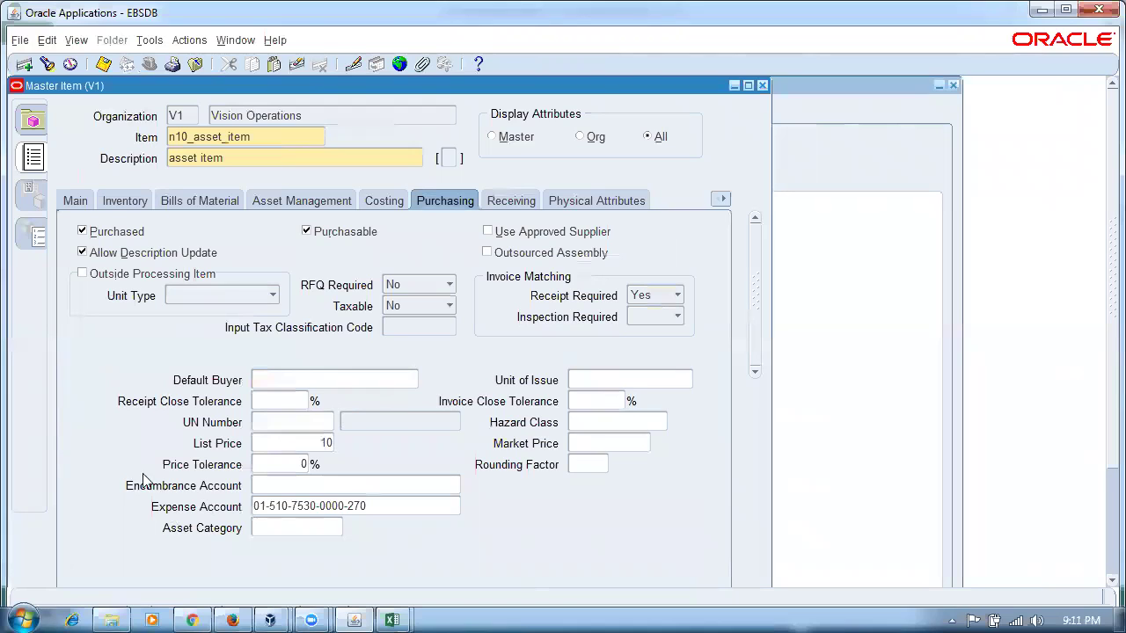
- Check n10_asset_item's Inventory and Costing attributes, then save the item
left_click(124, 202)
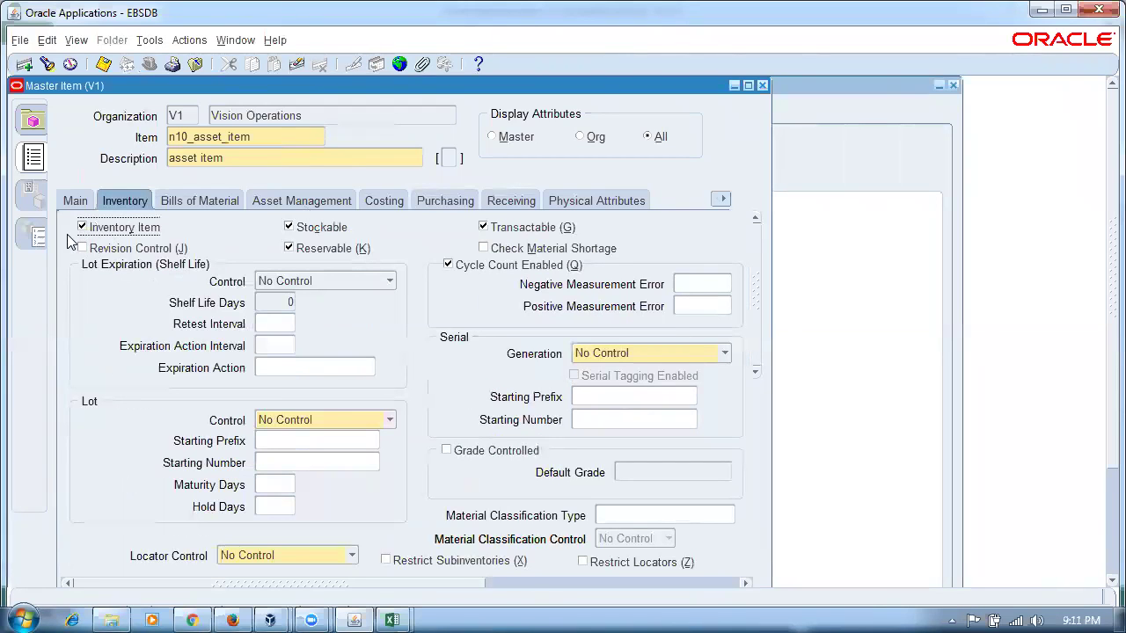
left_click(387, 201)
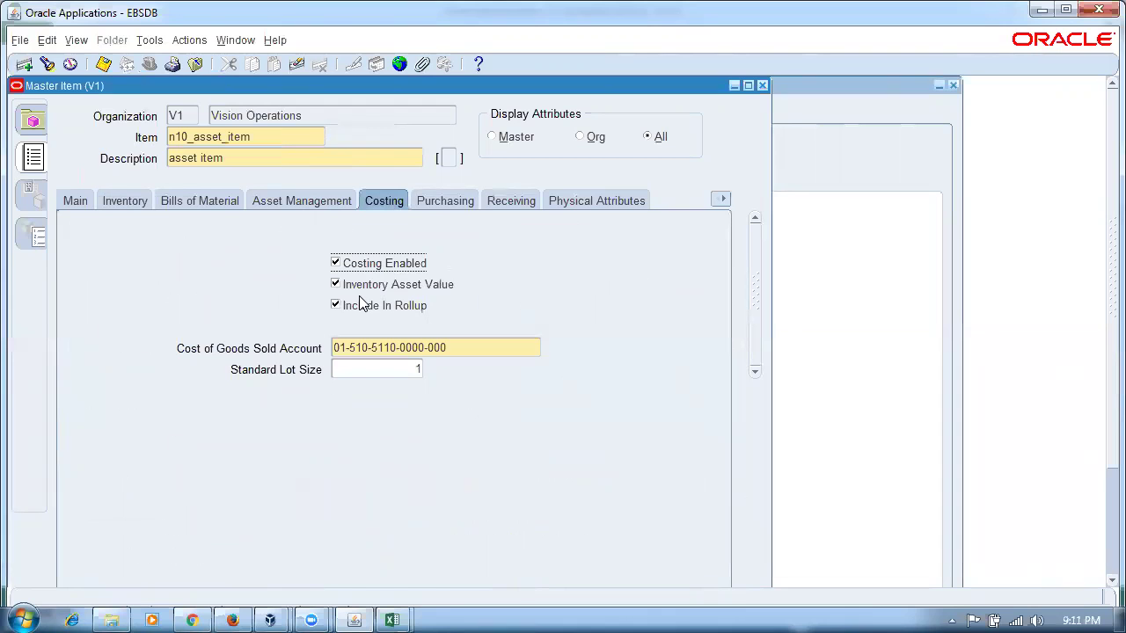
left_click(116, 199)
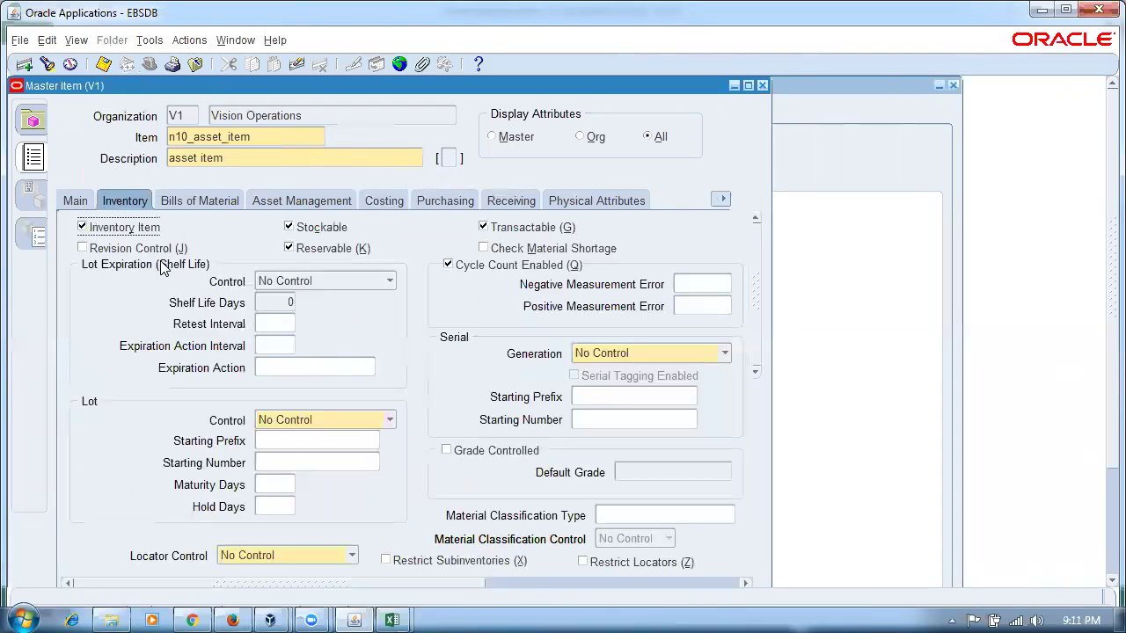
key("ctrl+s")
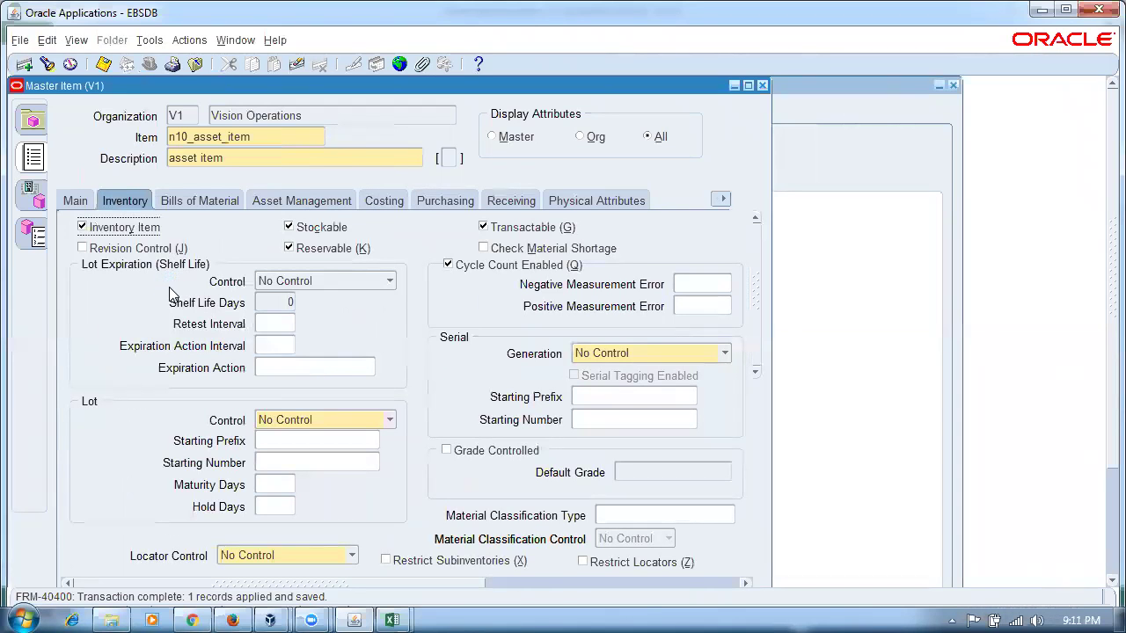
left_click(143, 42)
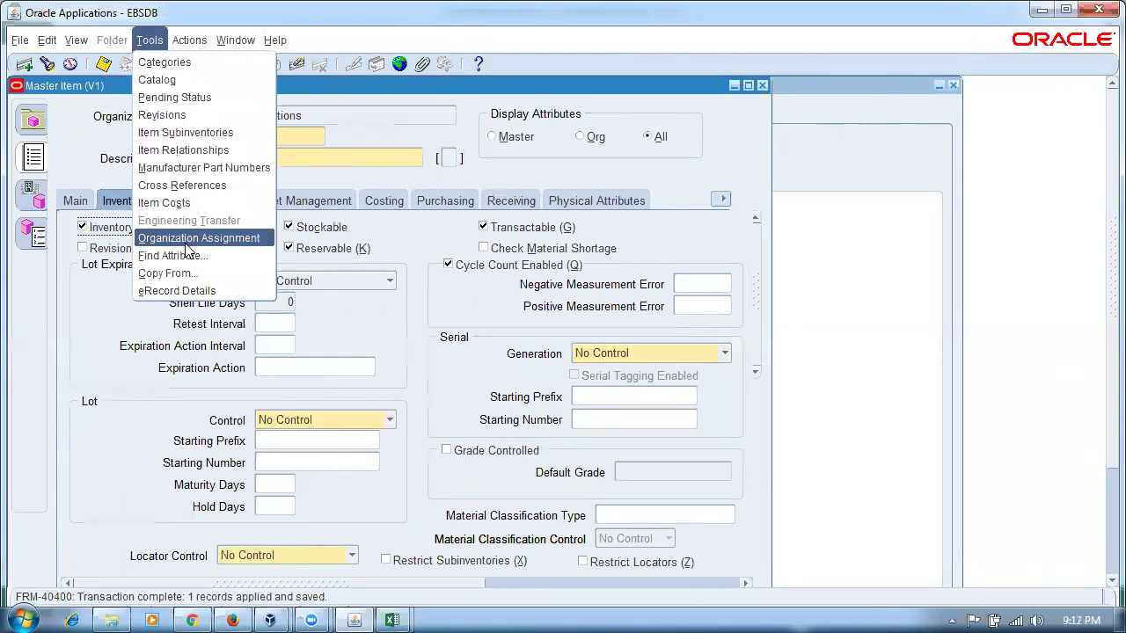
- Assign n10_asset_item to M1 Seattle Manufacturing and return to its item attributes
left_click(188, 240)
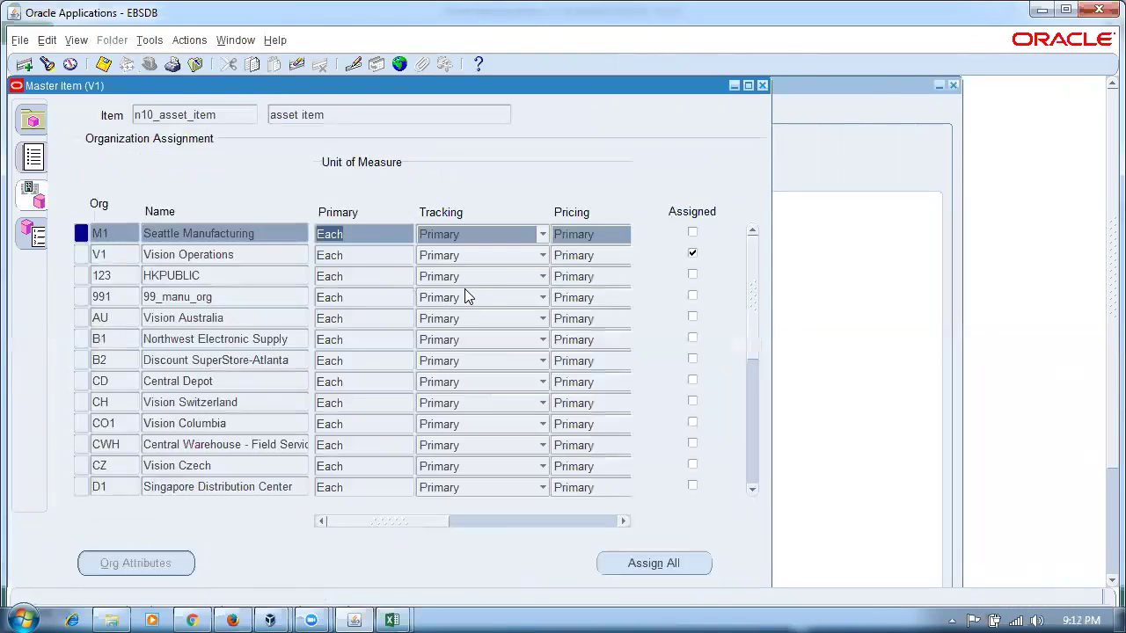
left_click(693, 233)
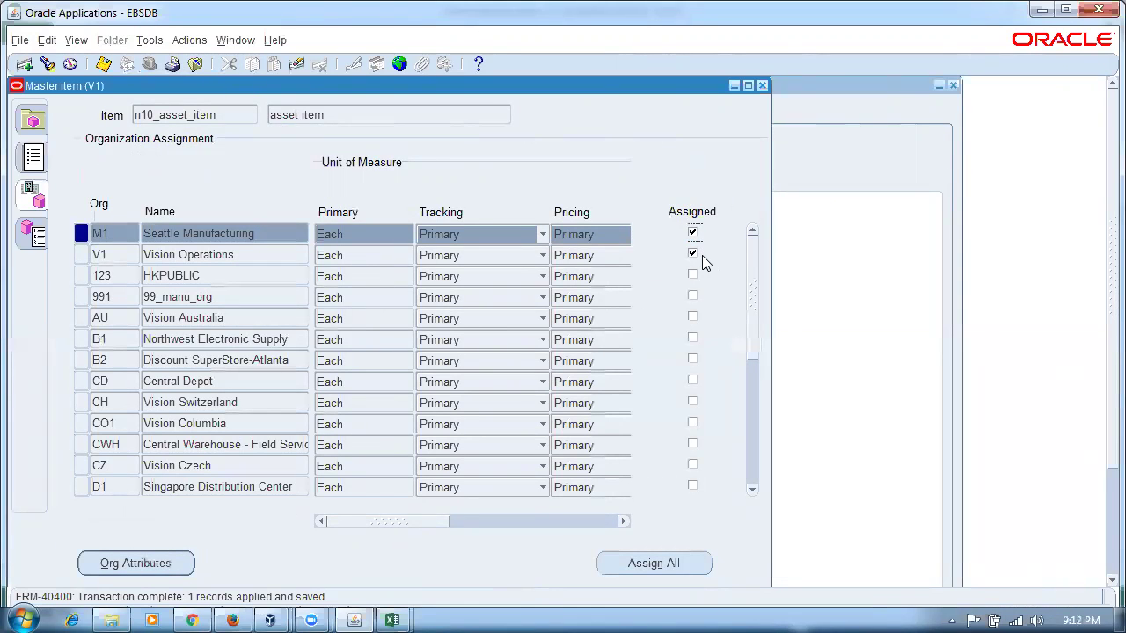
left_click(32, 158)
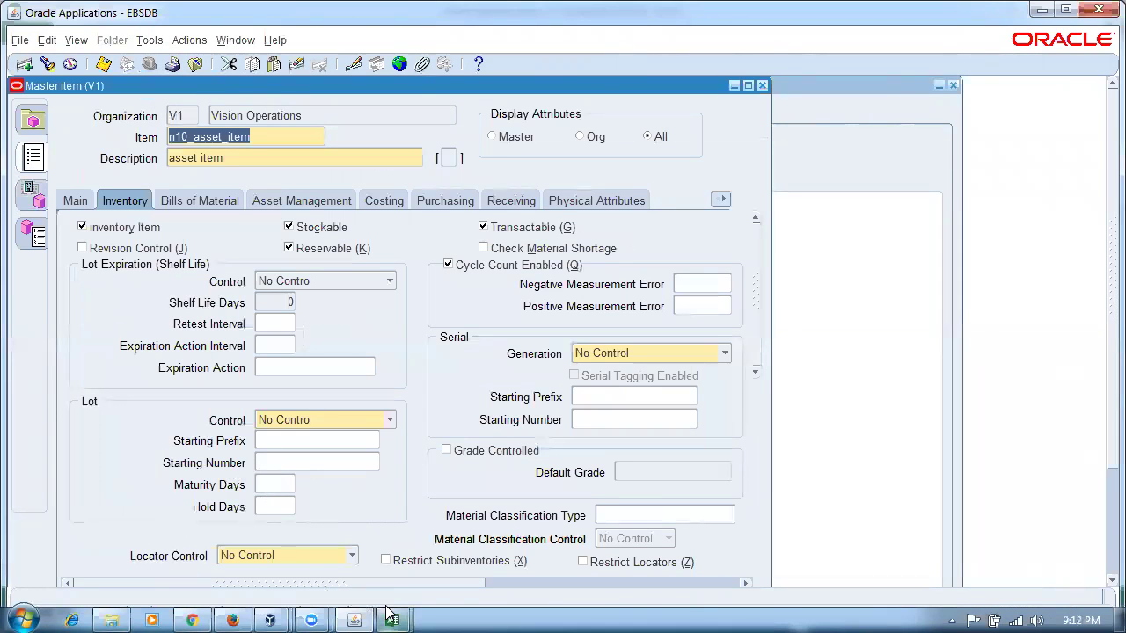
left_click(381, 616)
left_click(326, 557)
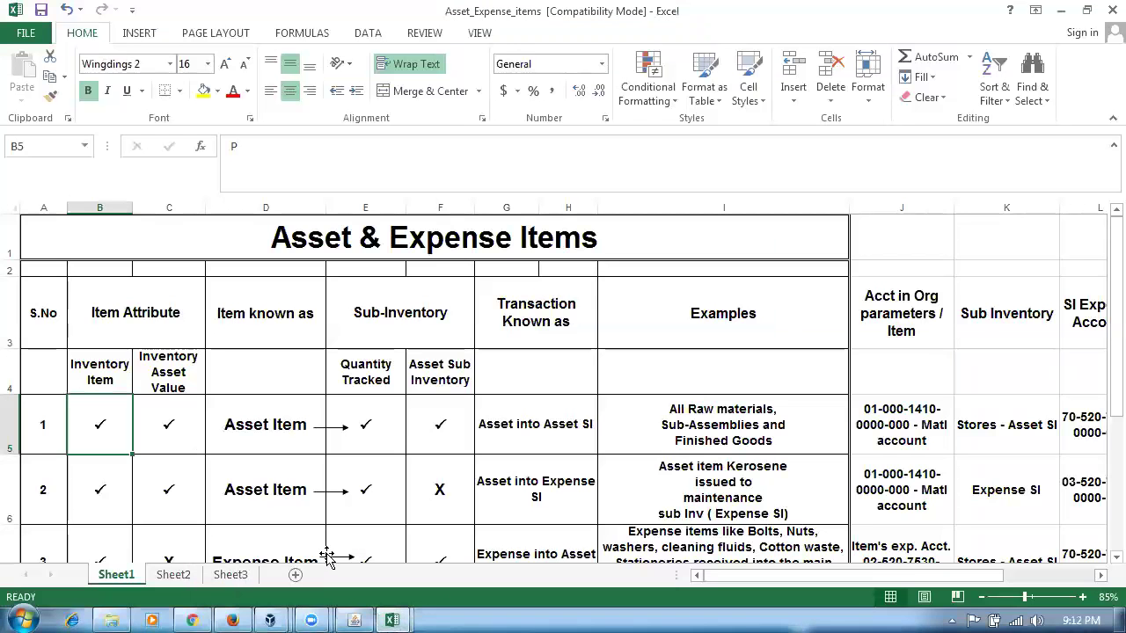
scroll(276, 521, "down", 1)
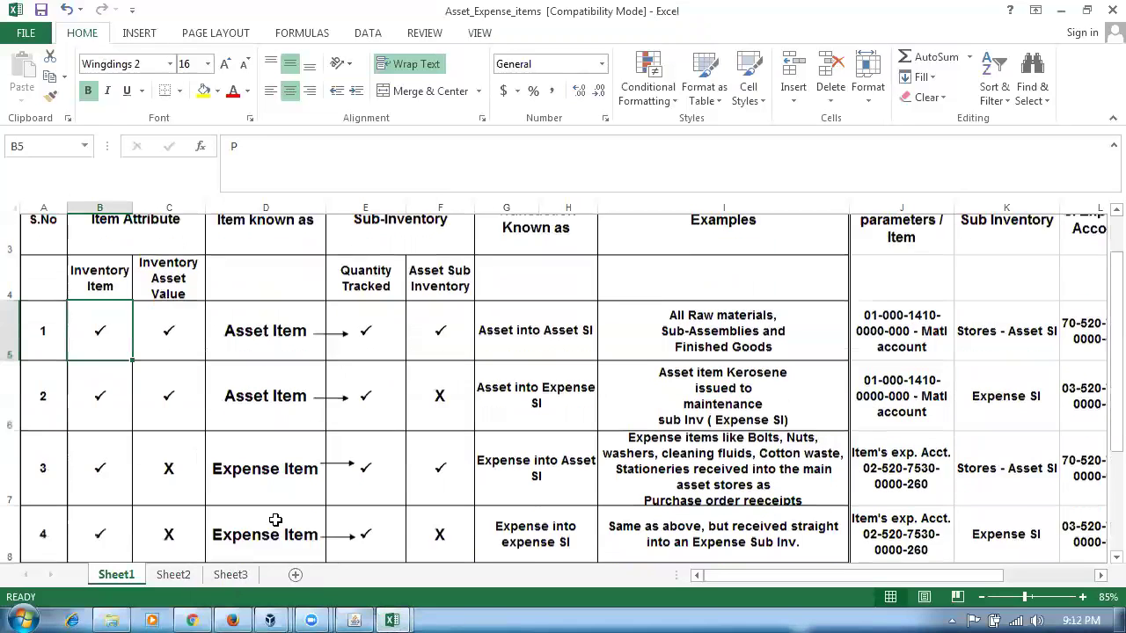
left_click(152, 240)
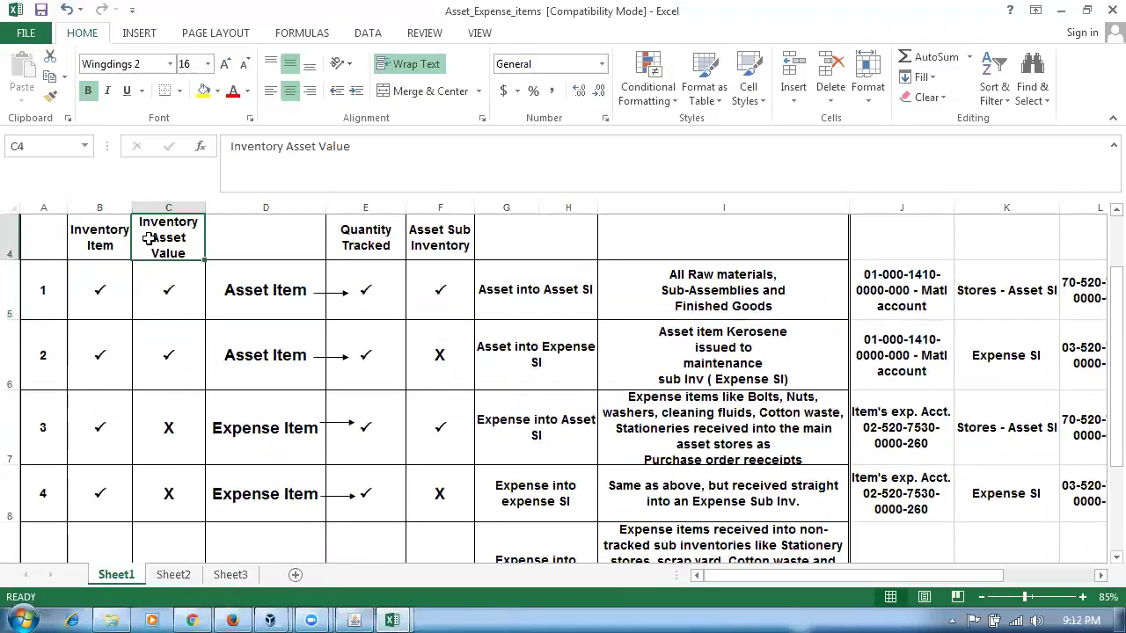
left_click(163, 398)
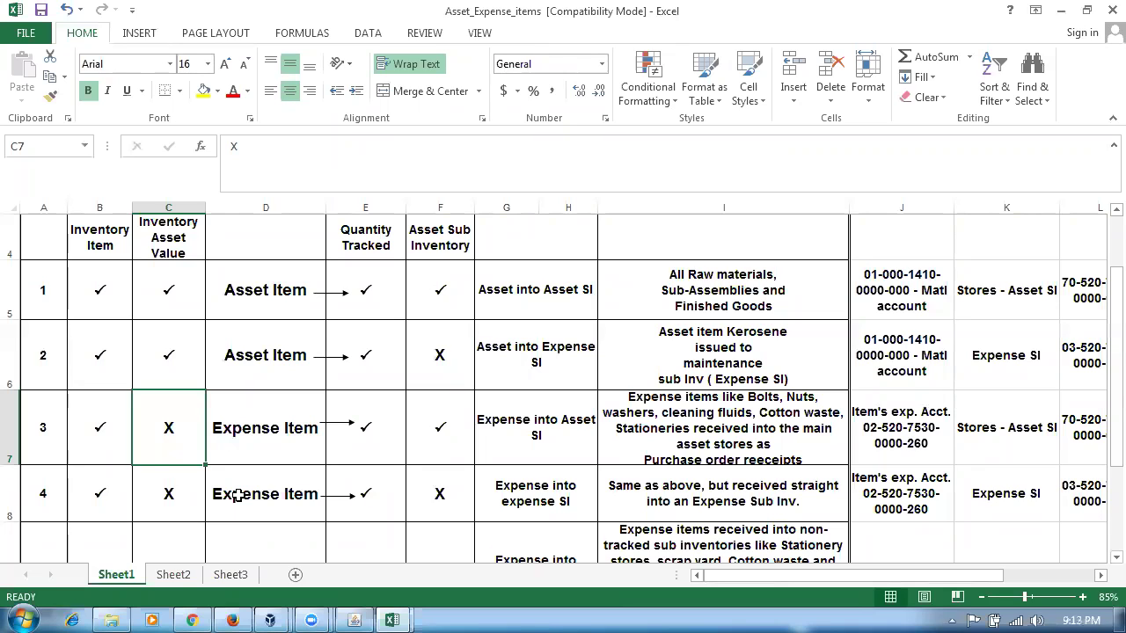
left_click(234, 452)
left_click(173, 451)
left_click(272, 453)
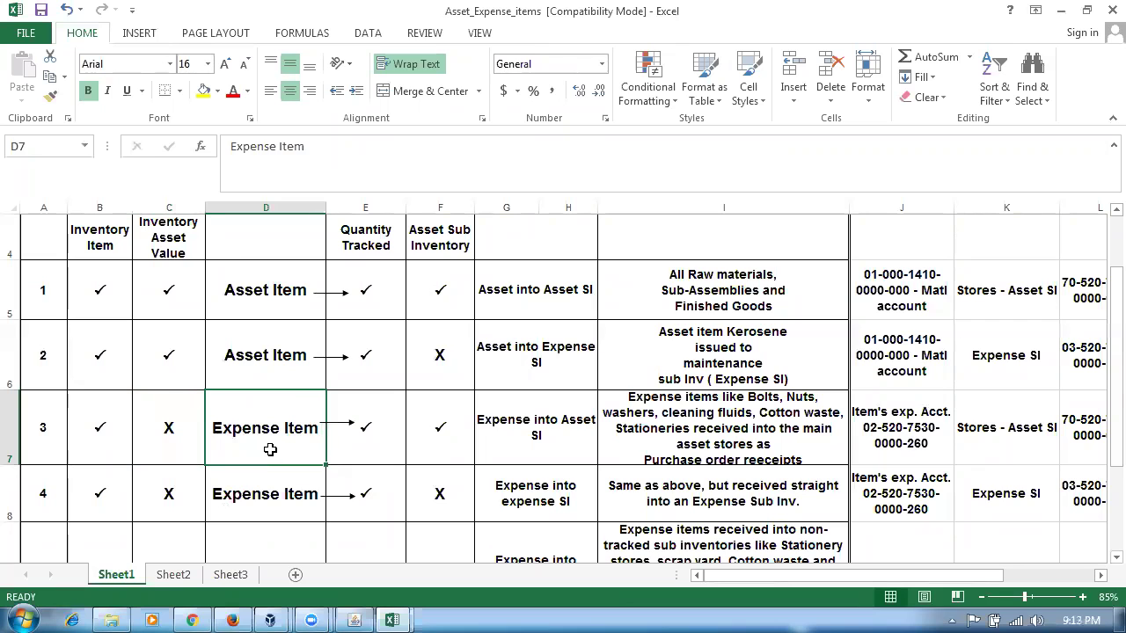
left_click(169, 251)
left_click(174, 457)
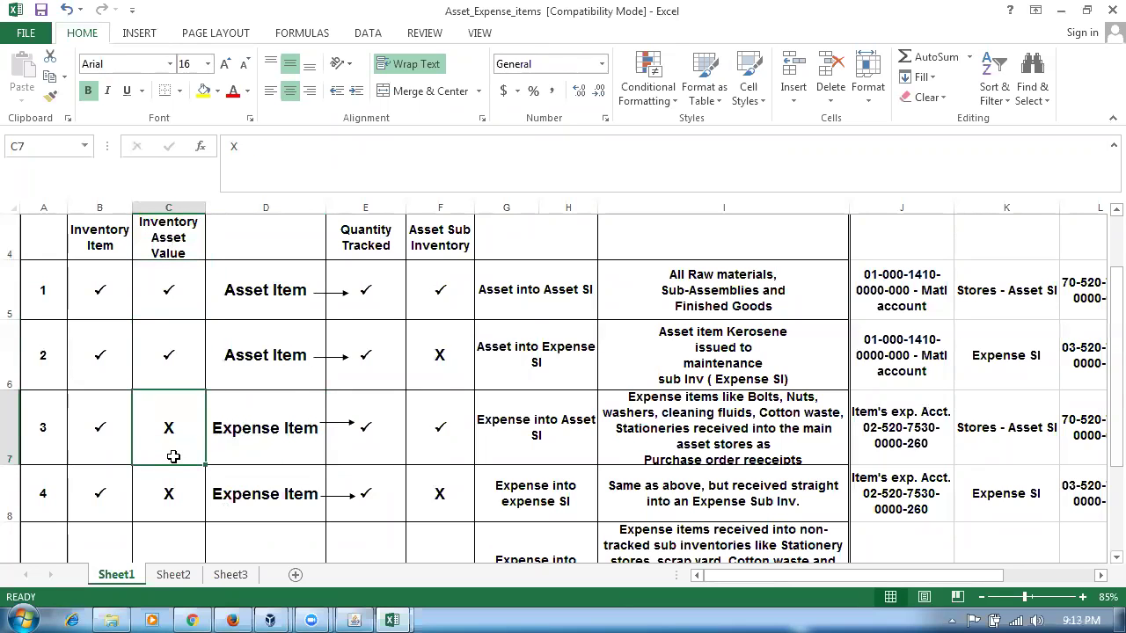
key("alt+Tab")
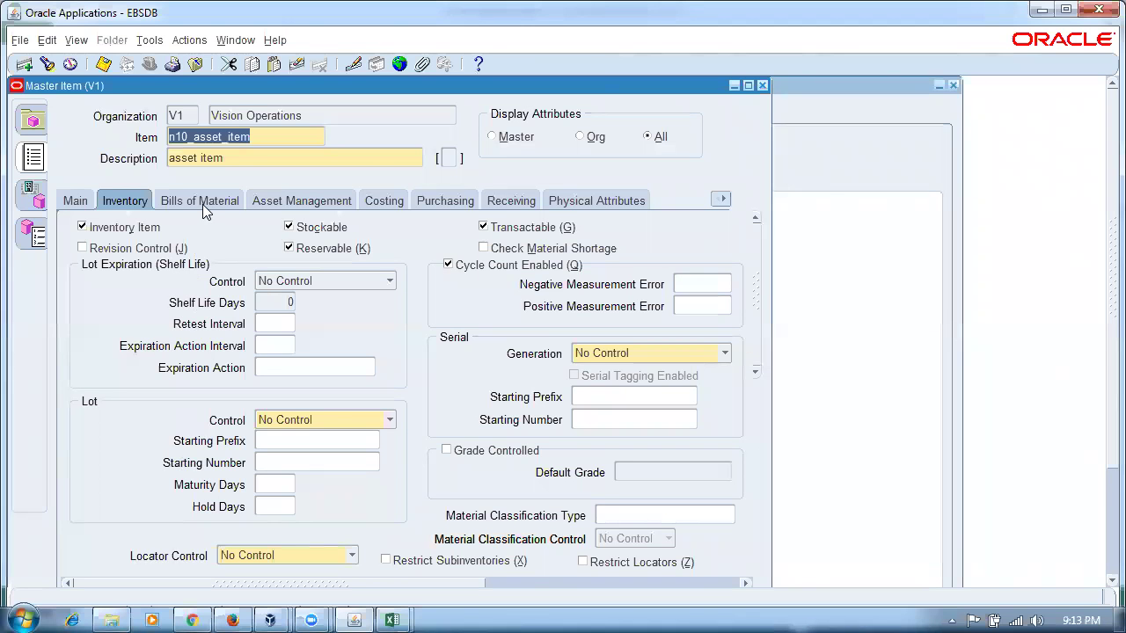
- Create item n10_expense_item, description 'expense item', from the Purchased Item template
key("F6")
type("n10_expense_item")
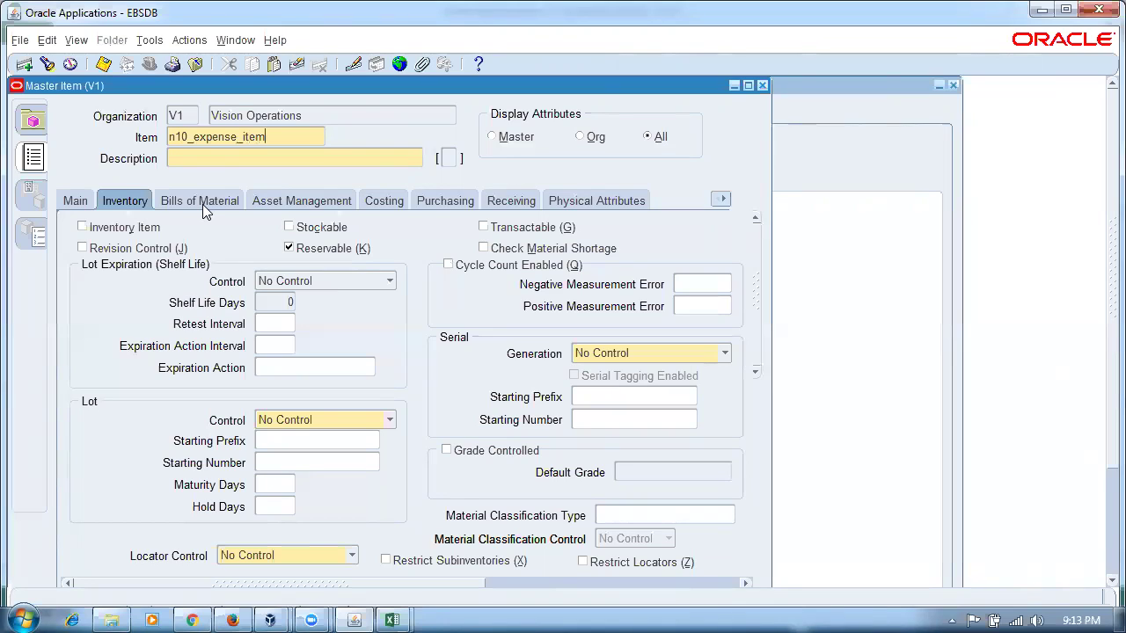
type("expense item")
key("alt+t")
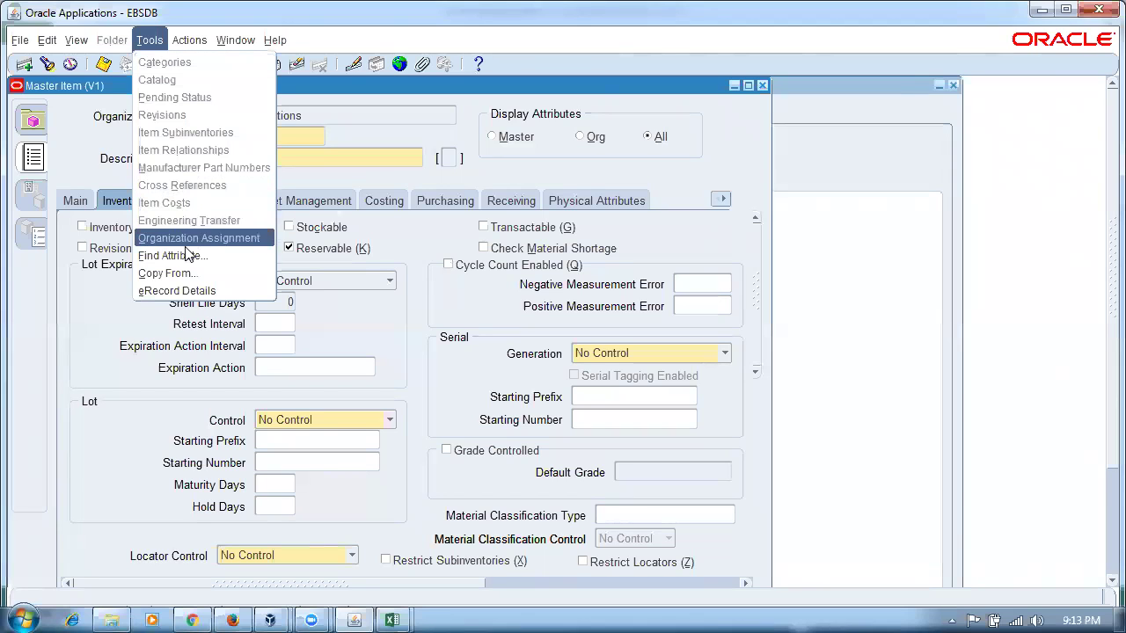
left_click(172, 272)
left_click(554, 410)
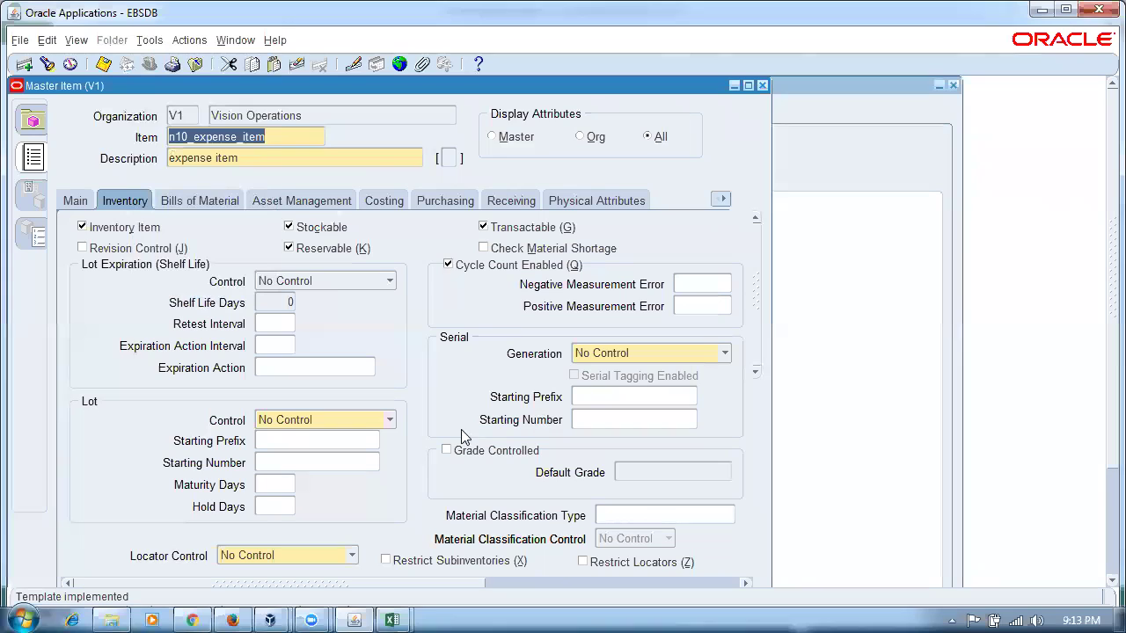
- Turn off Inventory Asset Value on the Costing attributes and save the expense item
left_click(383, 201)
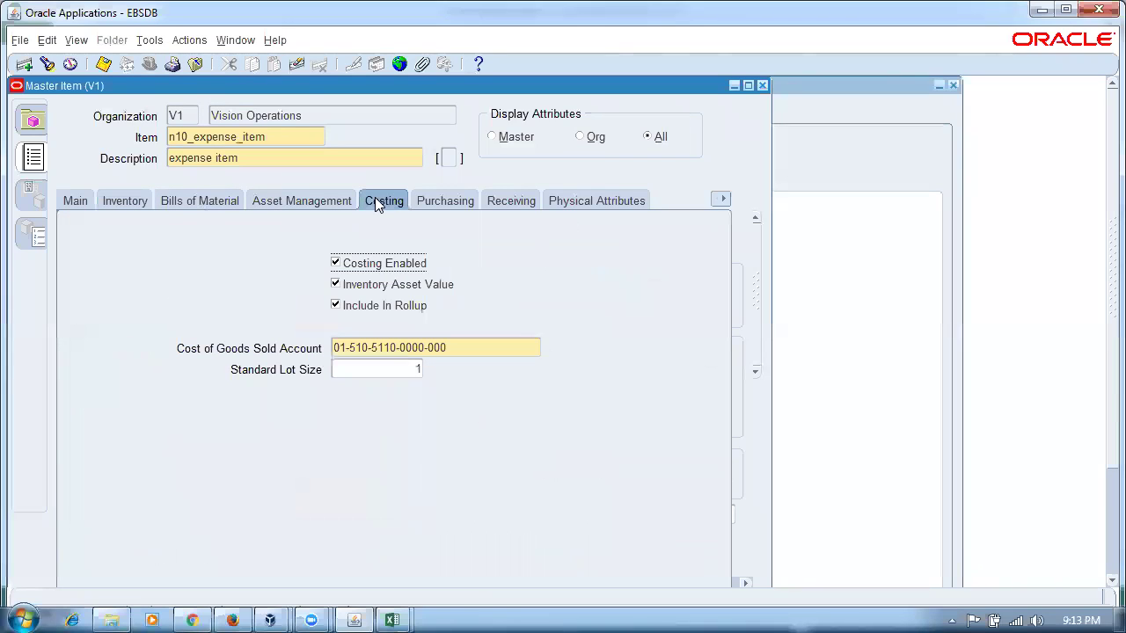
left_click(338, 287)
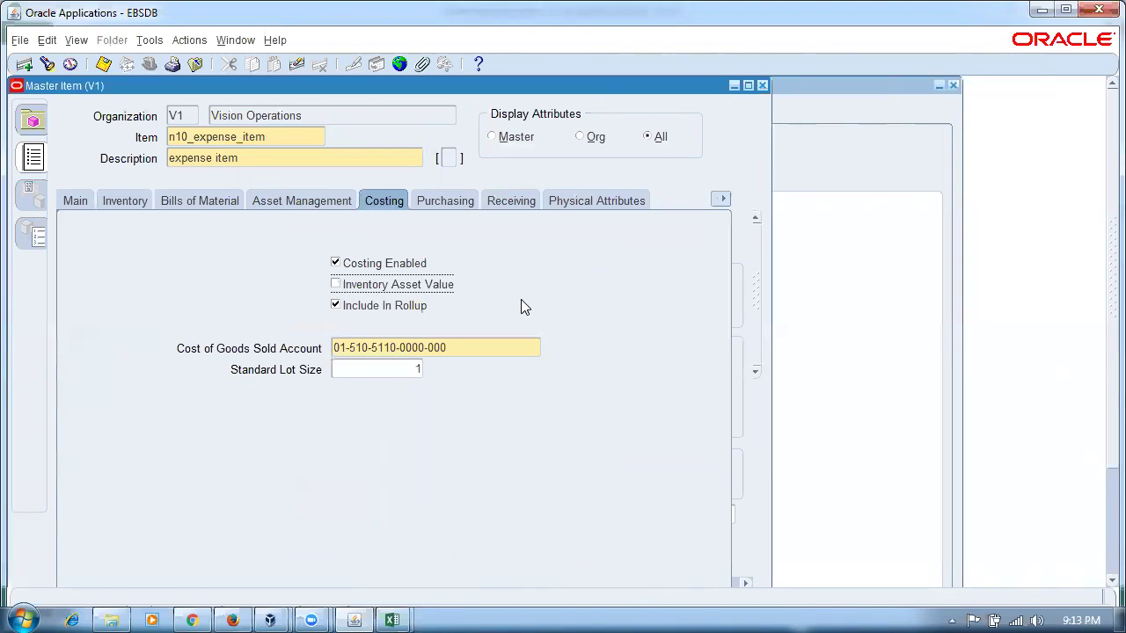
key("ctrl+s")
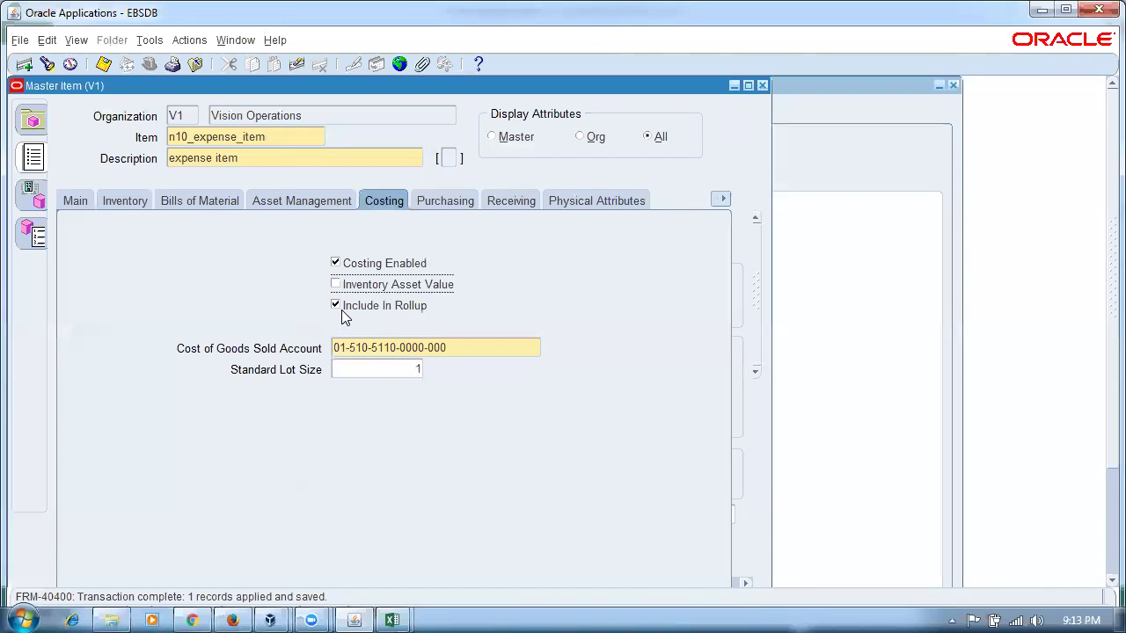
left_click(430, 204)
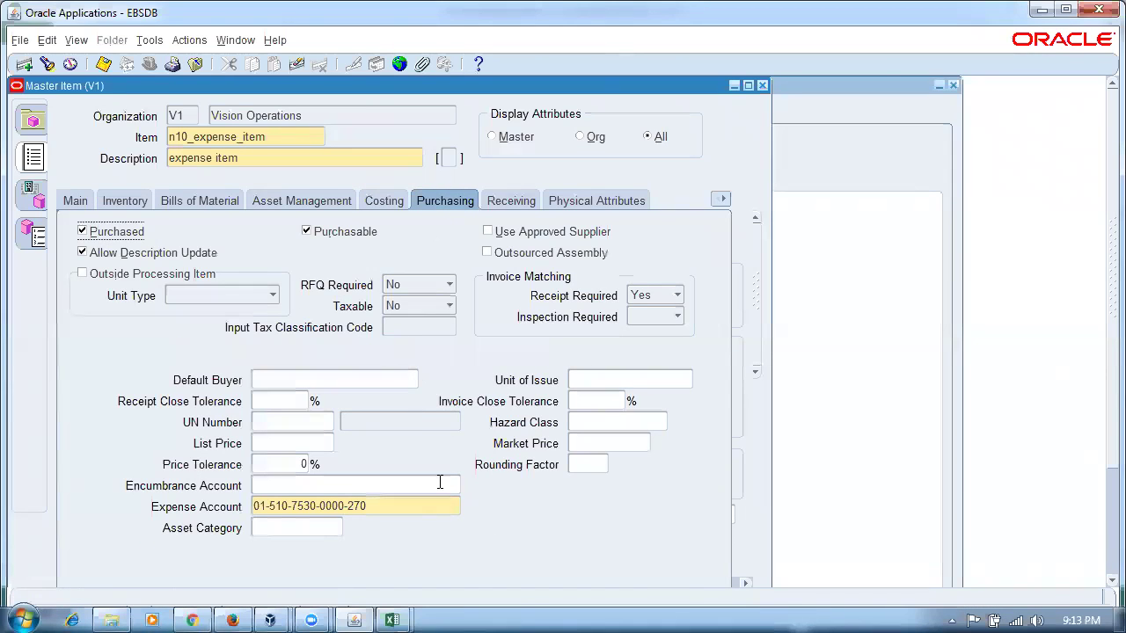
- Check the item's expense account and assign n10_expense_item to Seattle Manufacturing (M1)
left_click(394, 506)
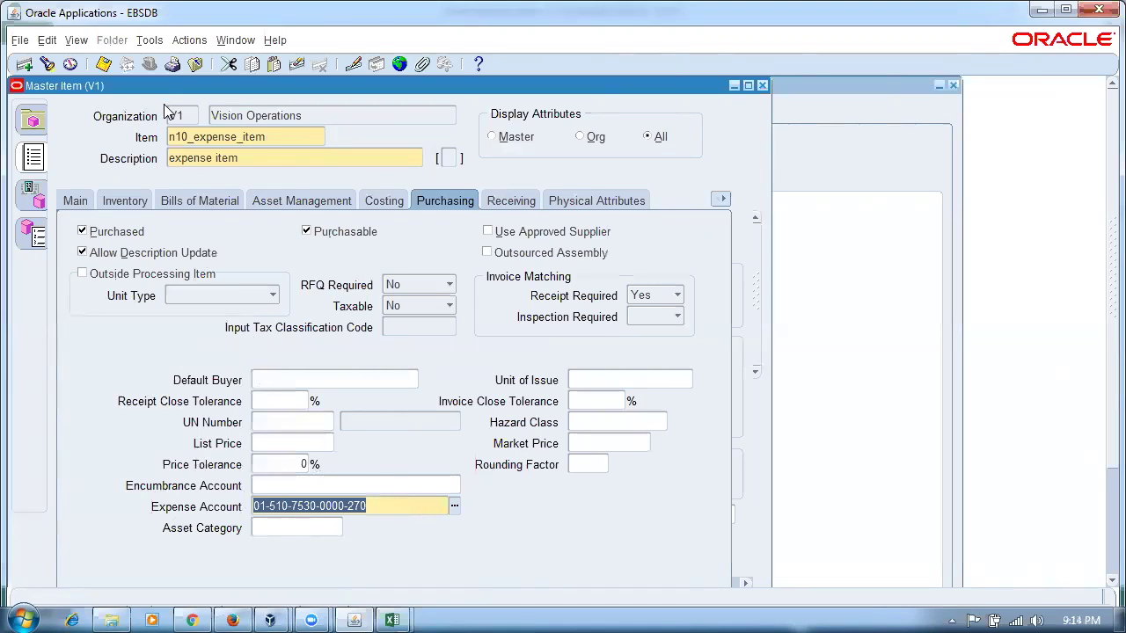
left_click(150, 40)
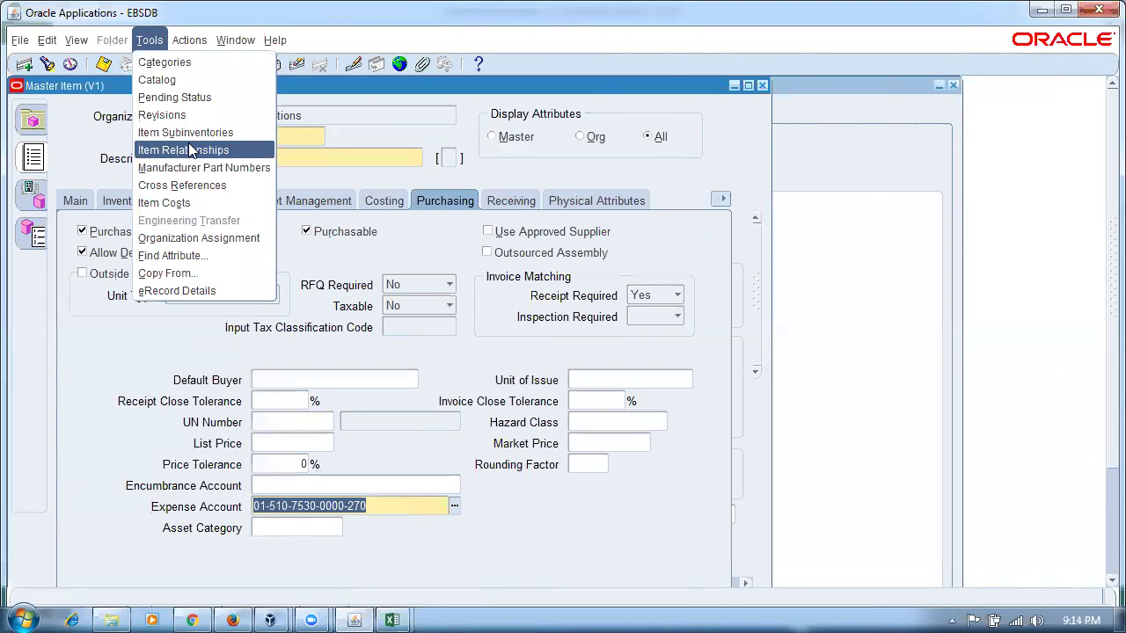
left_click(189, 239)
left_click(693, 233)
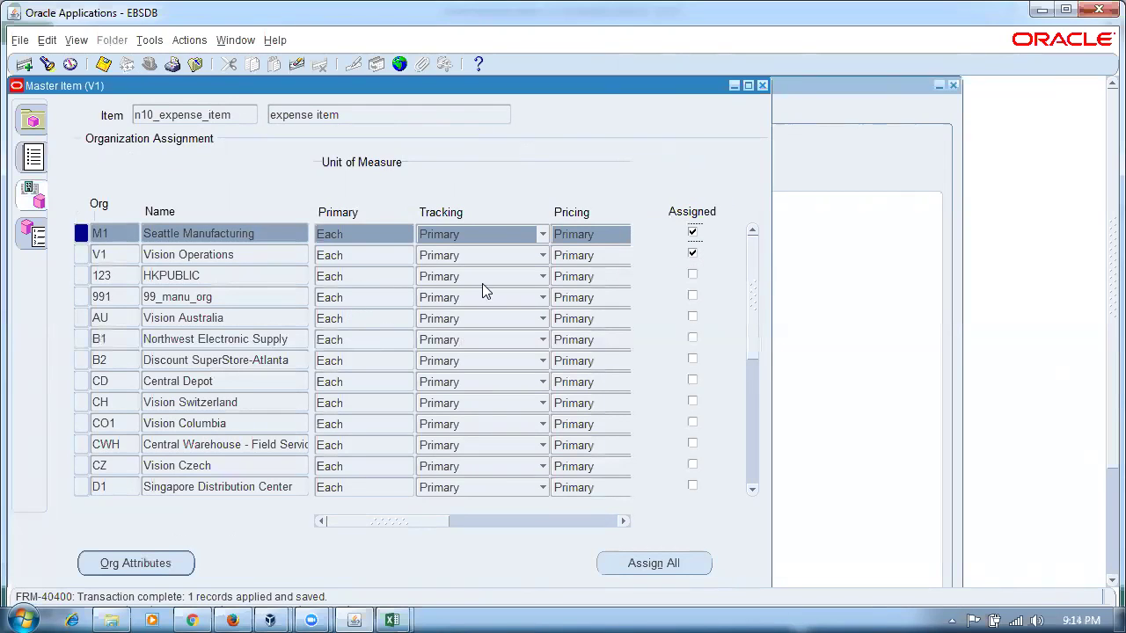
left_click(145, 568)
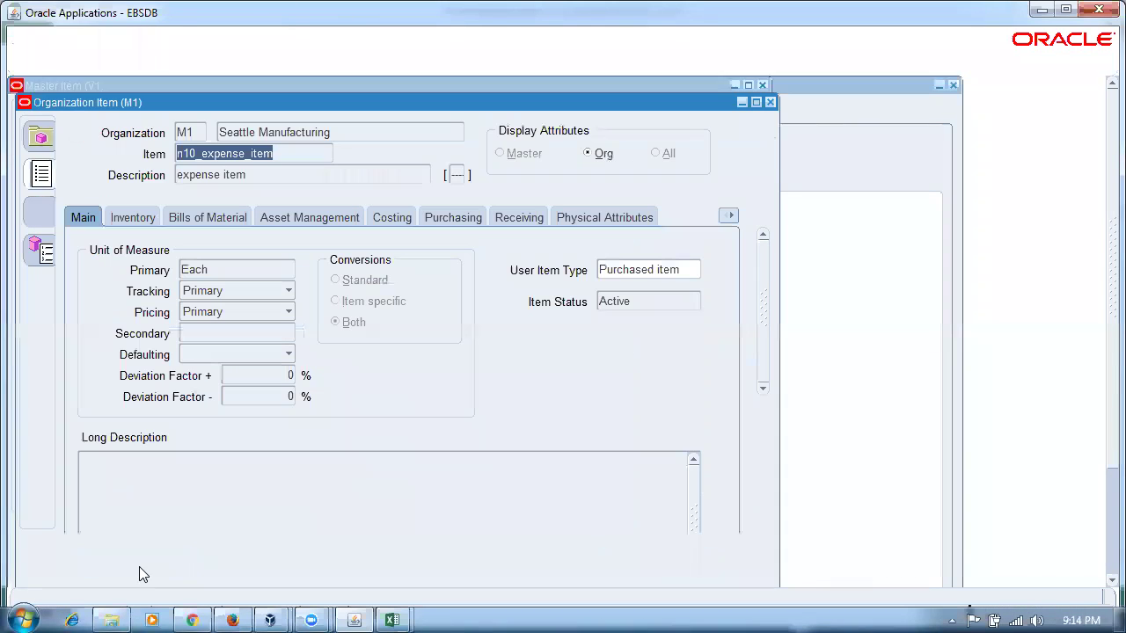
left_click(464, 216)
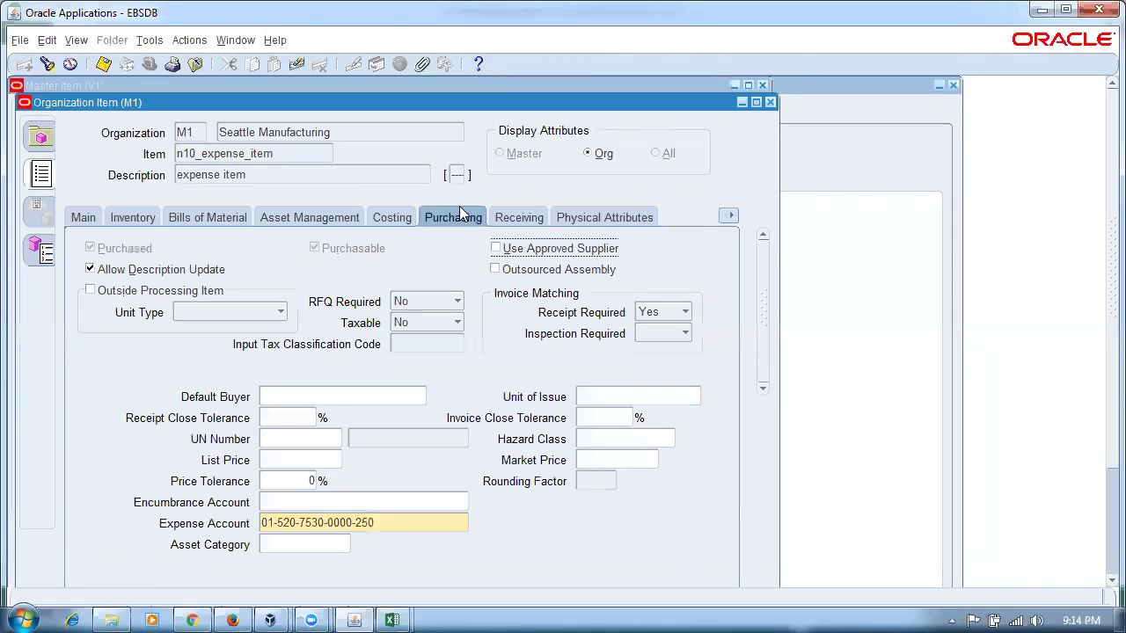
left_click_drag(396, 111, 492, 118)
left_click(517, 534)
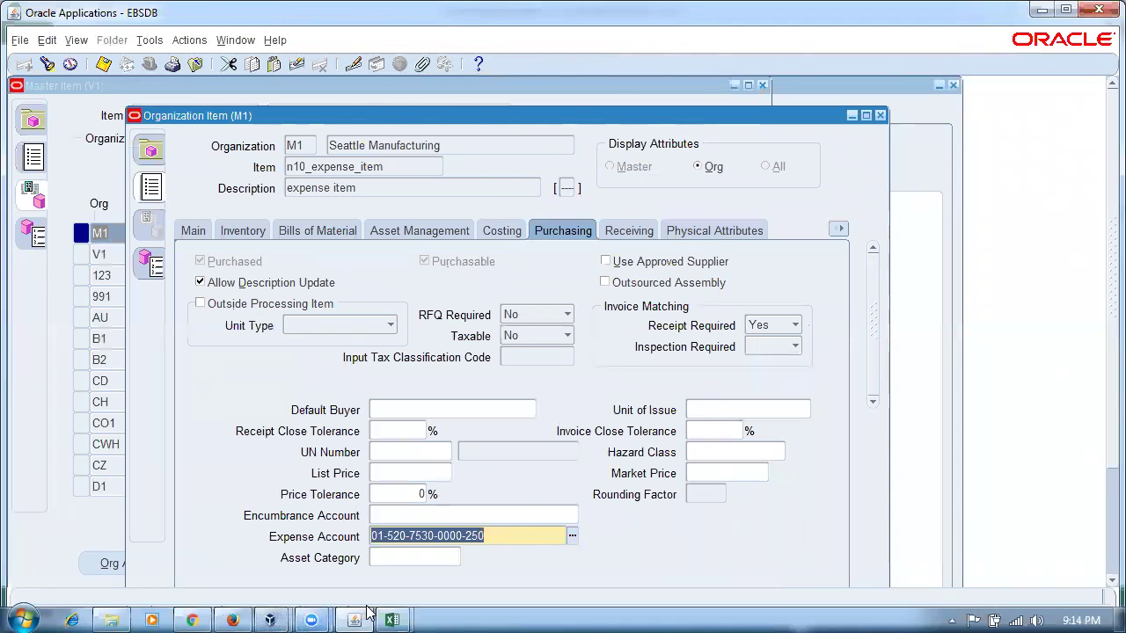
mouse_move(392, 620)
left_click(427, 580)
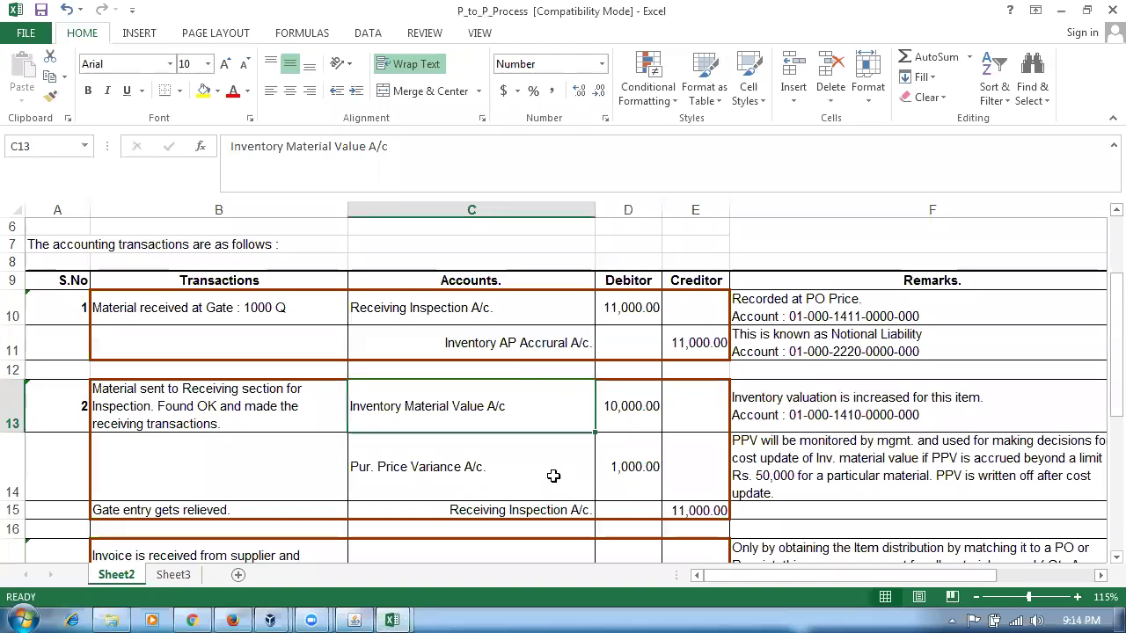
left_click(1110, 11)
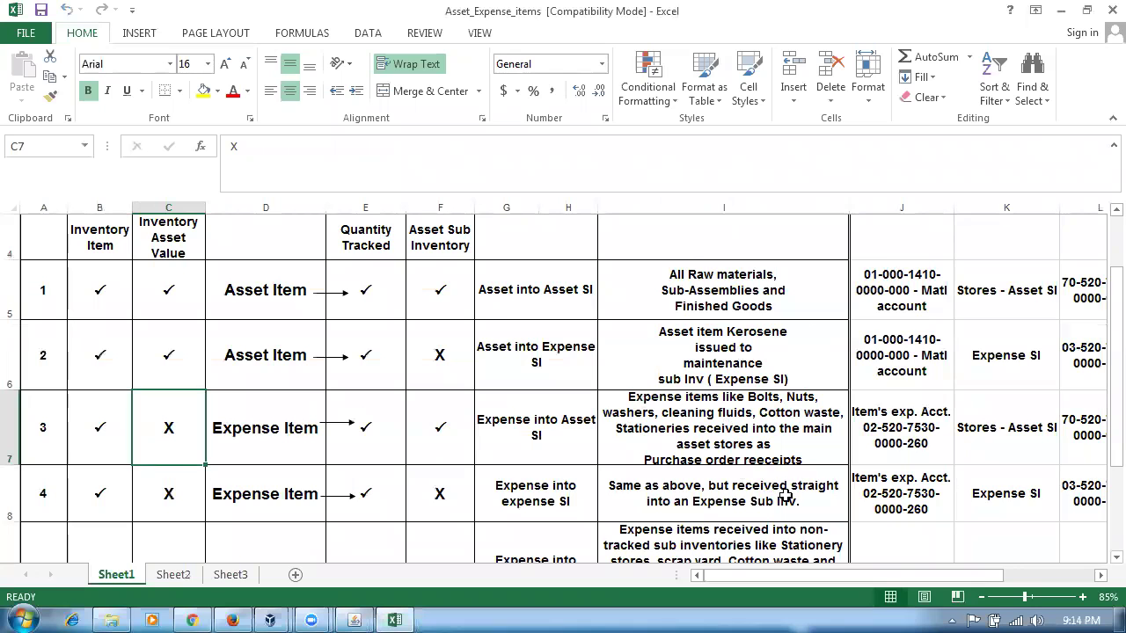
left_click(888, 427)
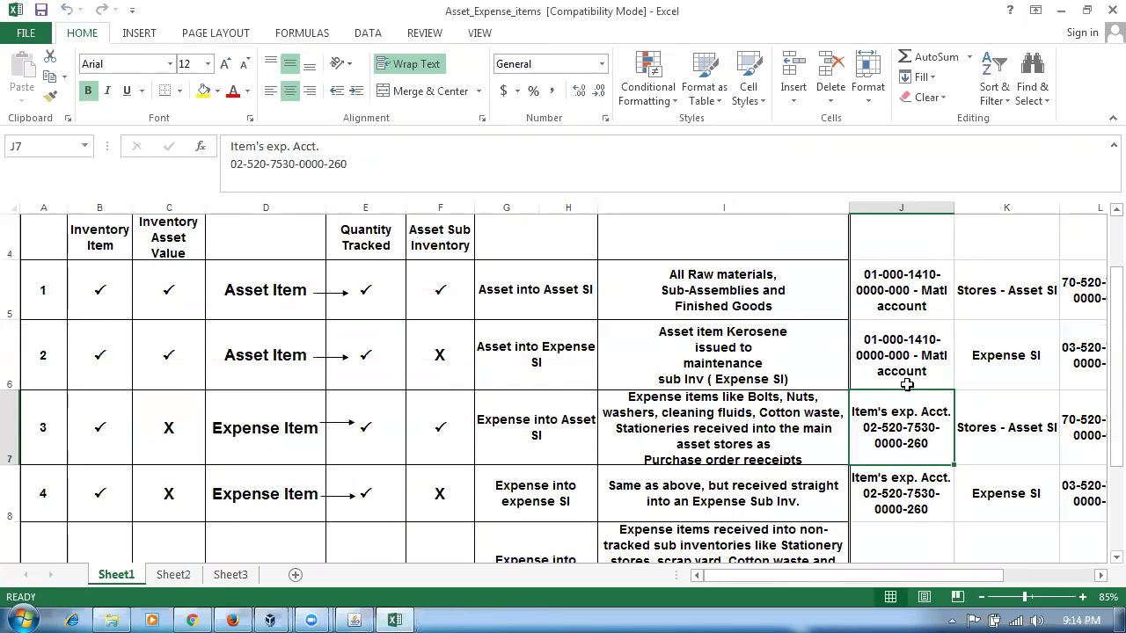
scroll(915, 396, "up", 3)
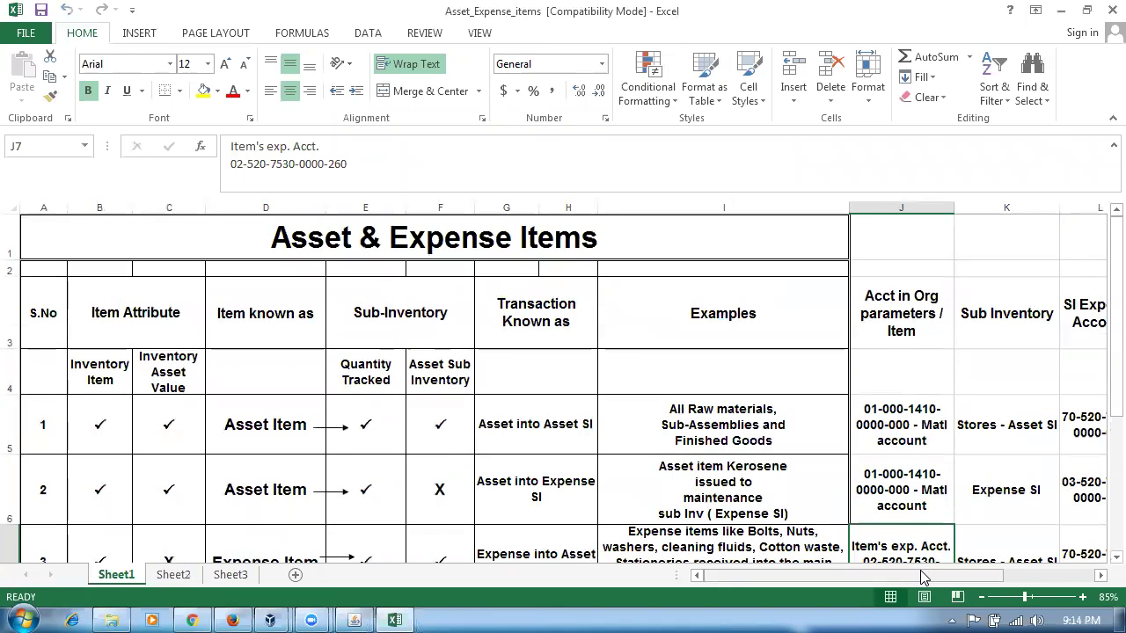
scroll(922, 537, "down", 3)
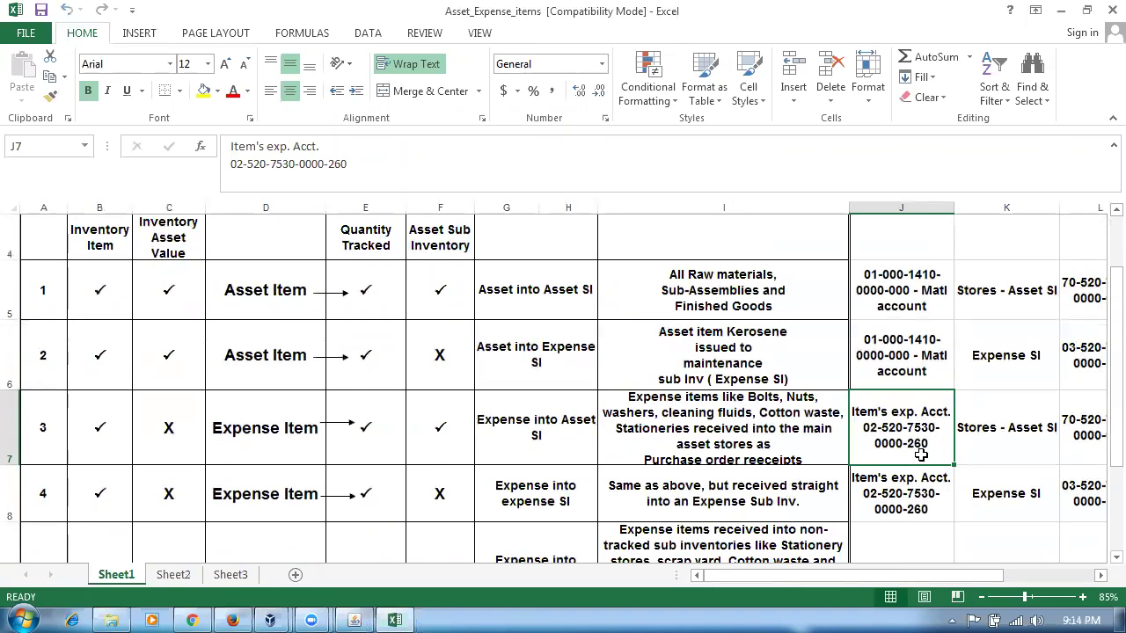
key("alt+Tab")
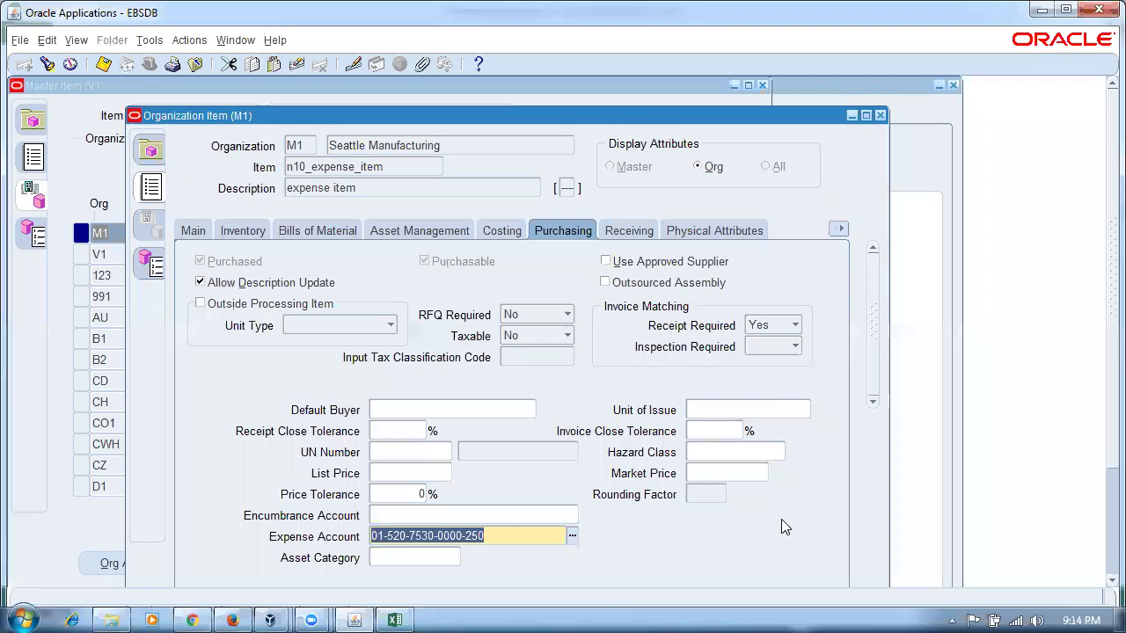
- Change the M1 expense account to company 02 Distribution and product 260 Game
left_click(572, 537)
left_click(335, 340)
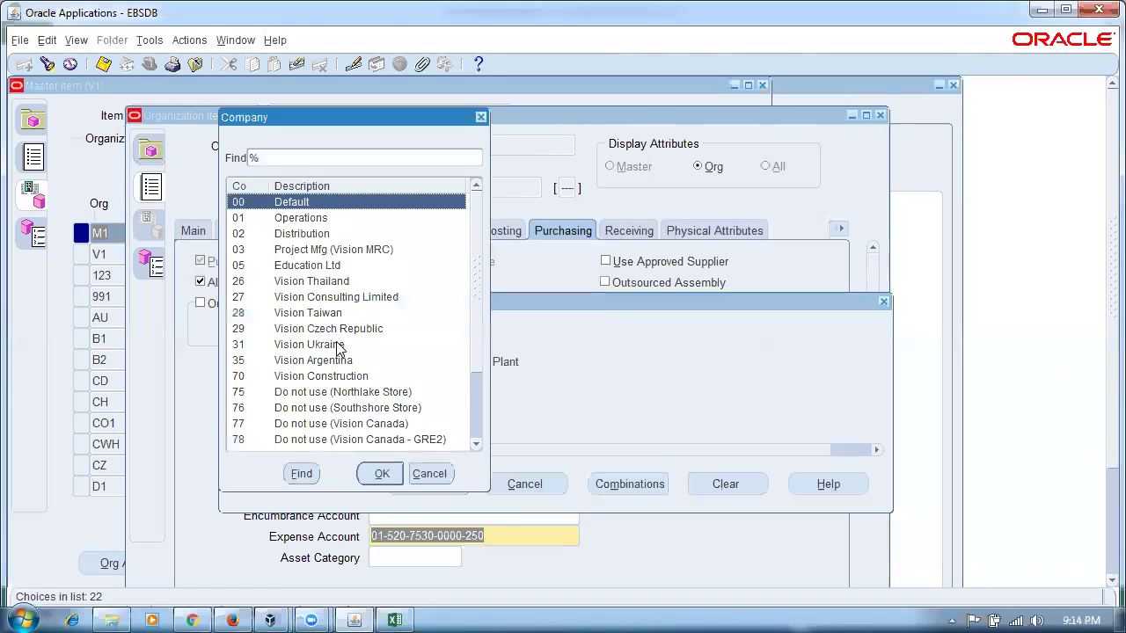
left_click(301, 236)
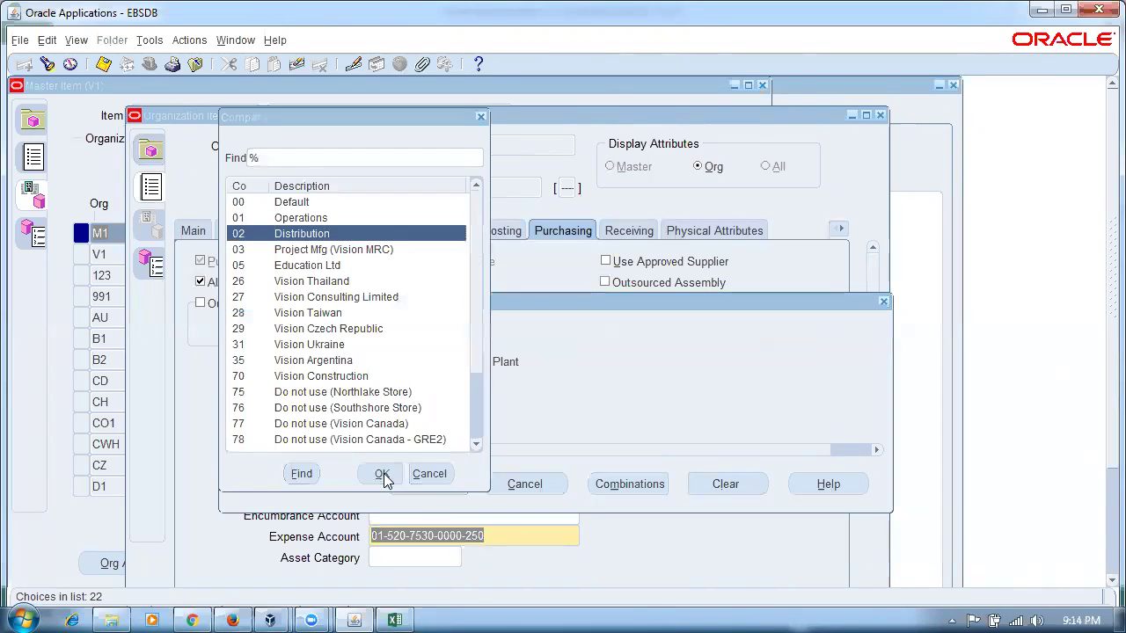
left_click(380, 474)
left_click(338, 430)
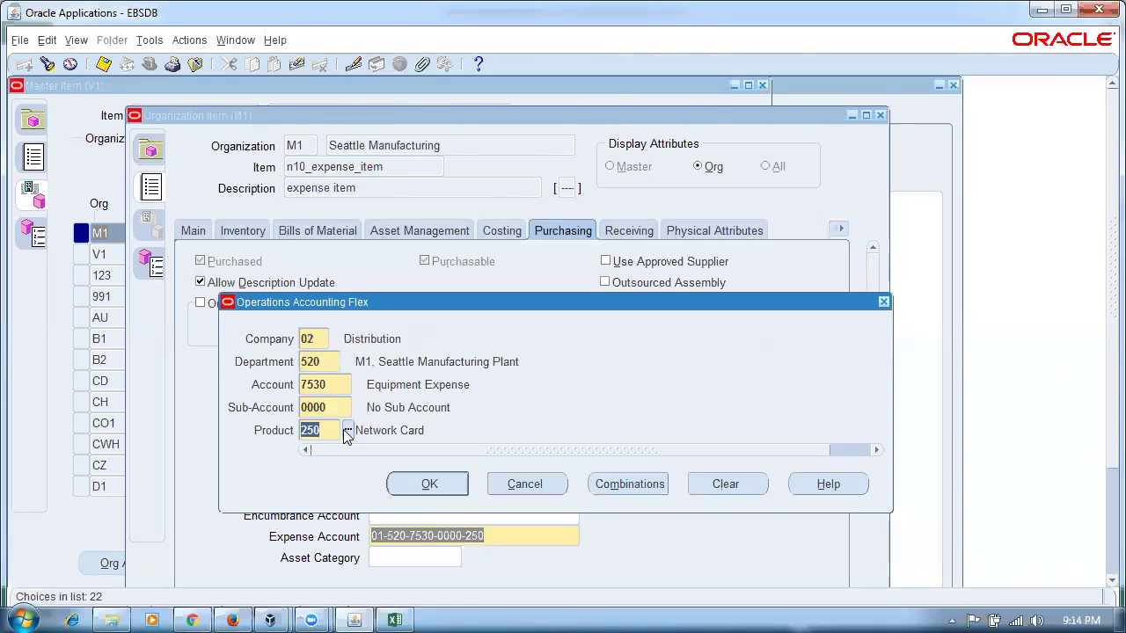
left_click(347, 430)
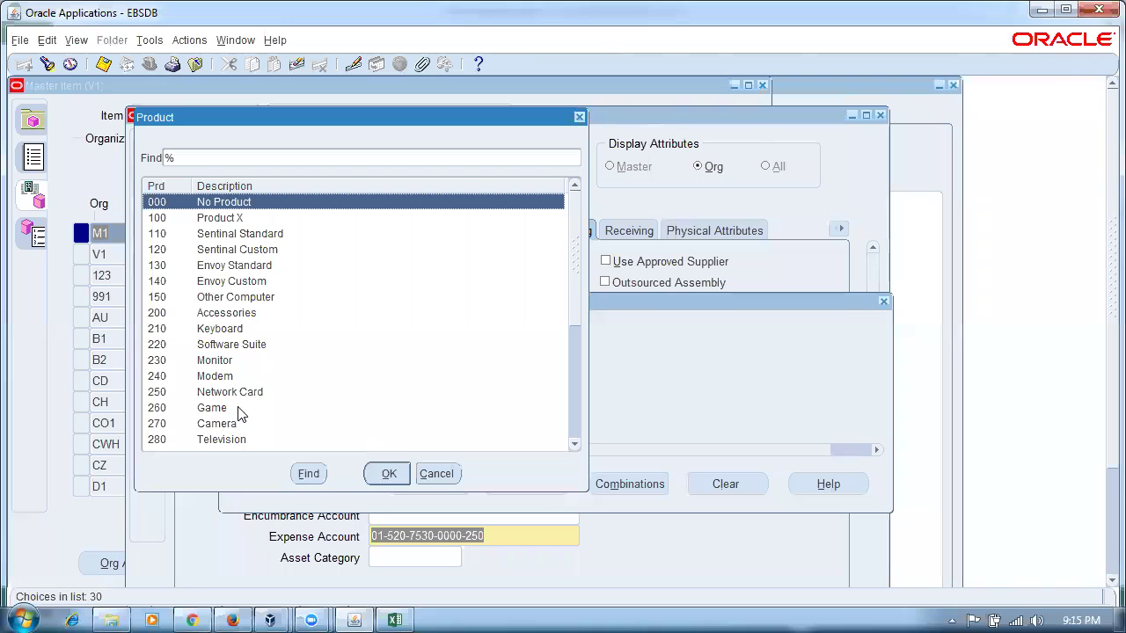
left_click(208, 410)
left_click(389, 475)
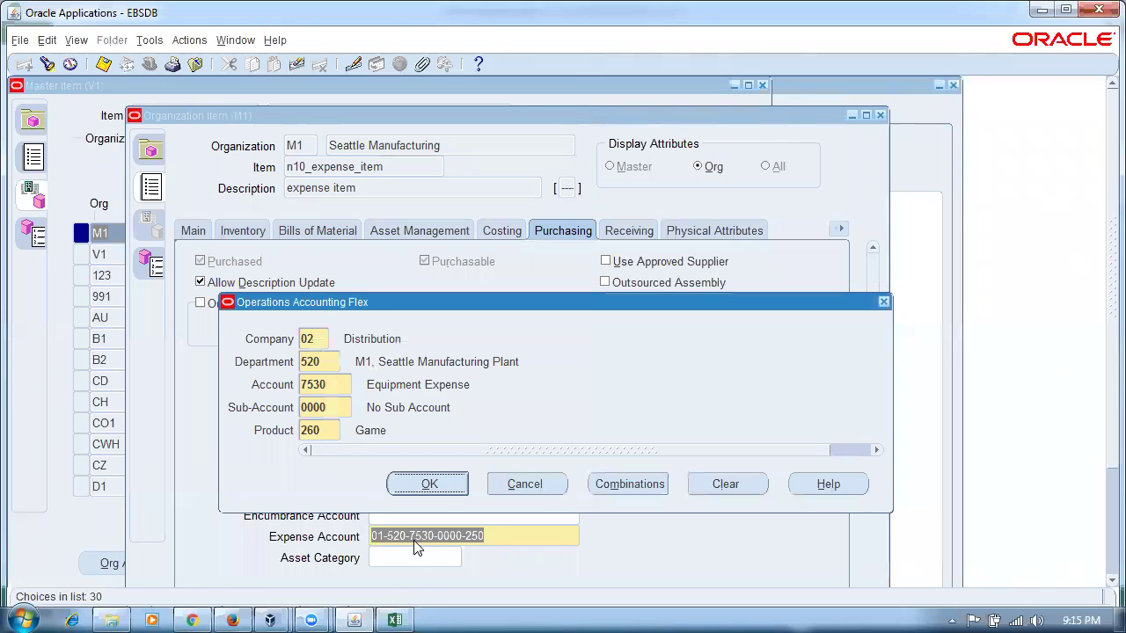
left_click(431, 484)
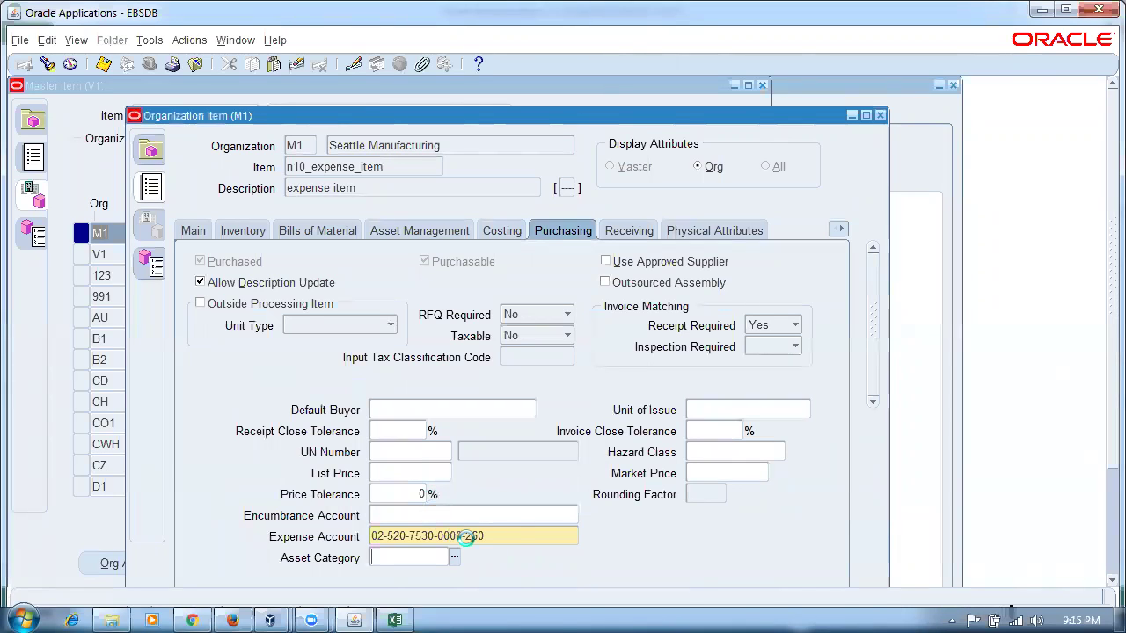
left_click(512, 543)
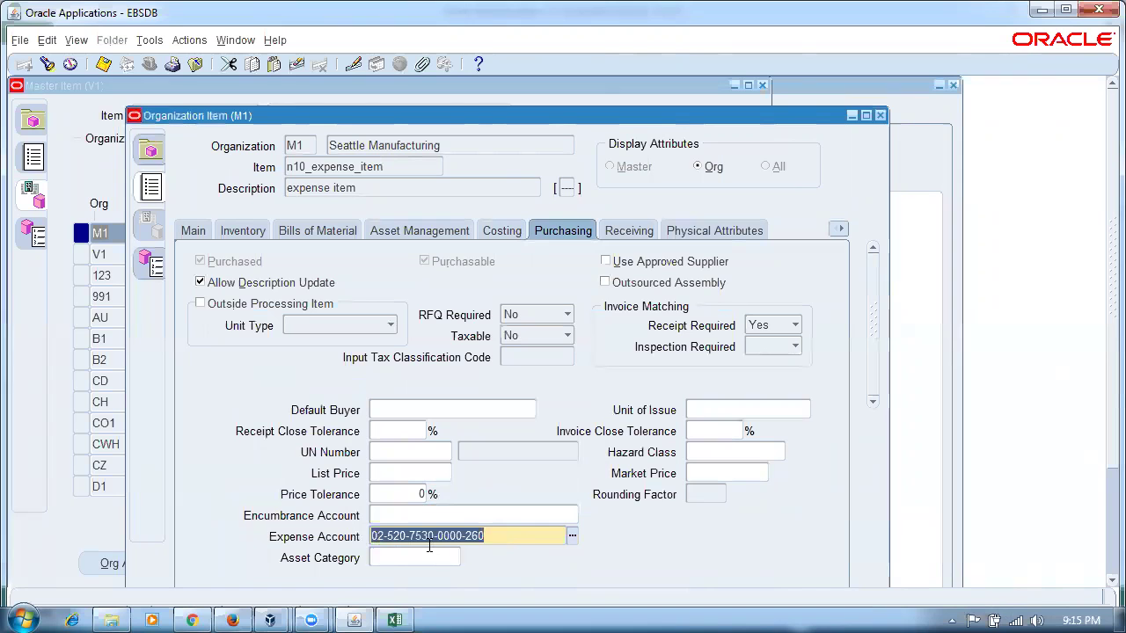
key("alt+Tab")
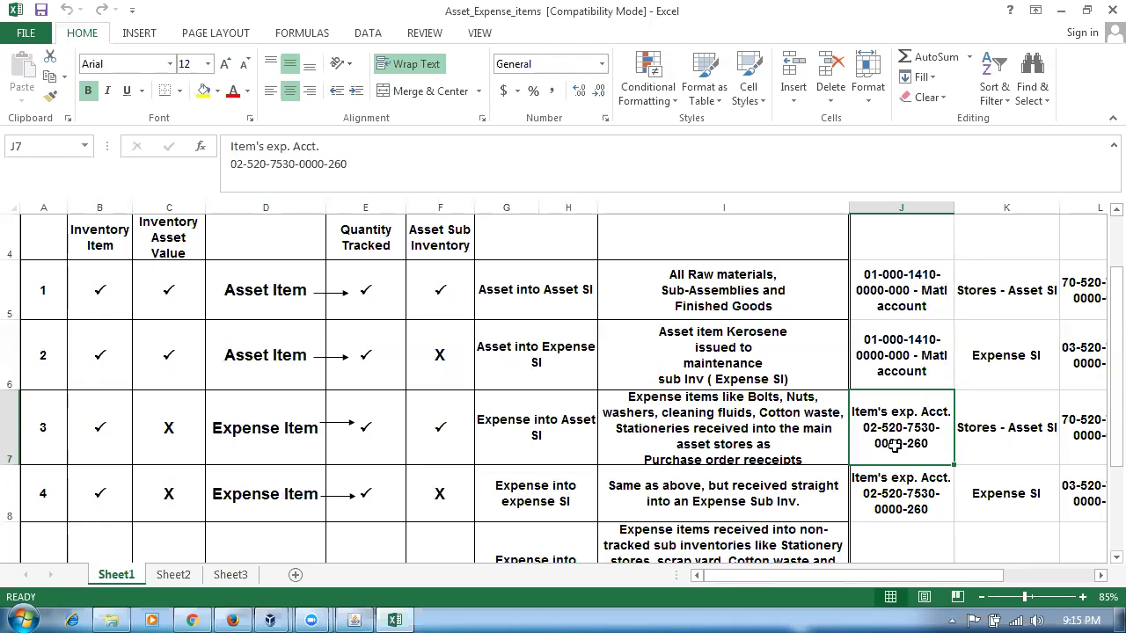
key("alt+Tab")
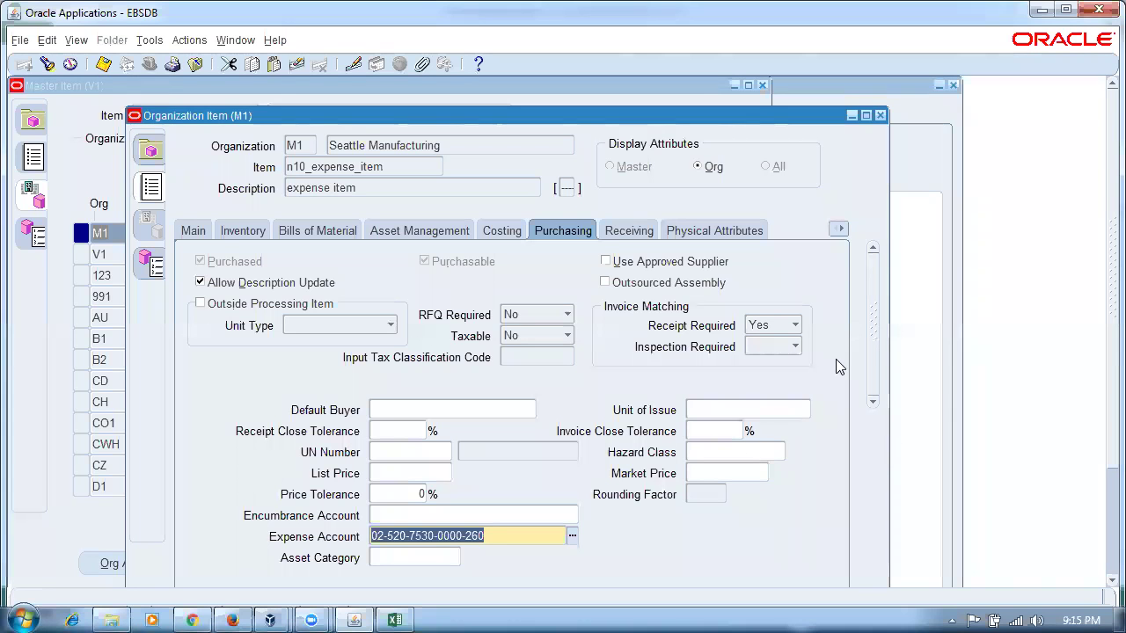
- Close the item windows and switch to the Inventory, Vision Operations (USA) responsibility
left_click(881, 116)
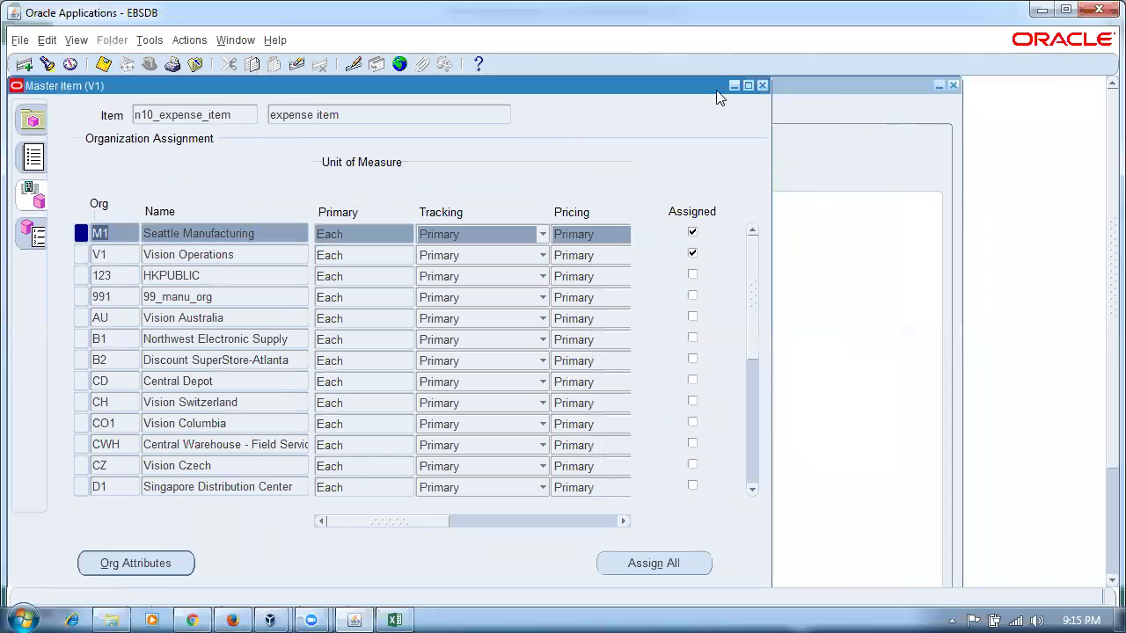
left_click(762, 86)
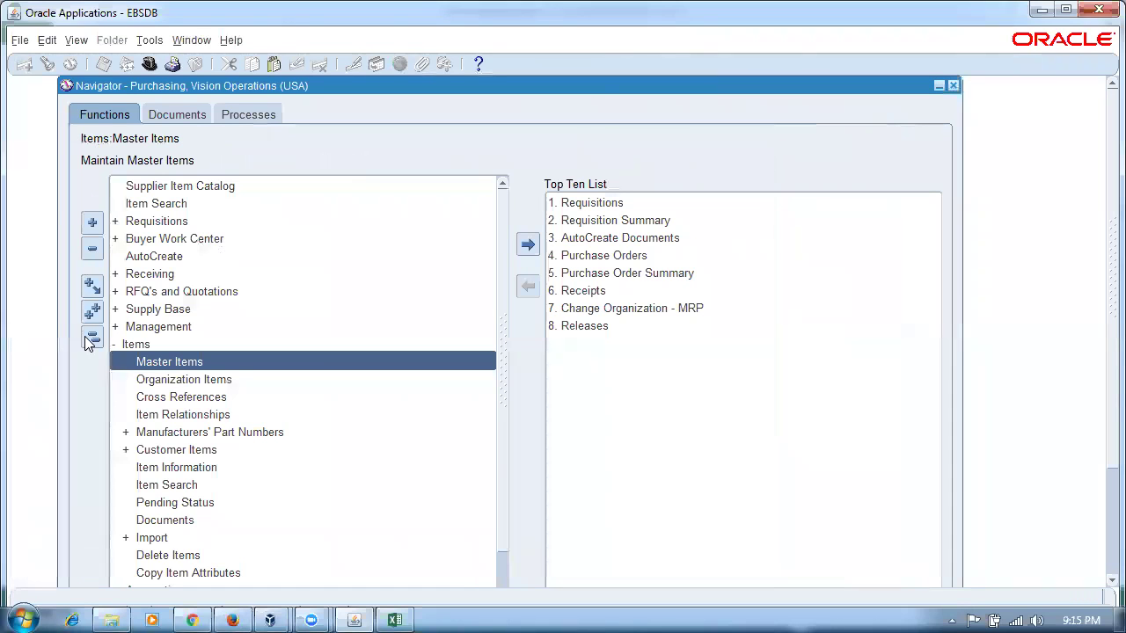
left_click(90, 340)
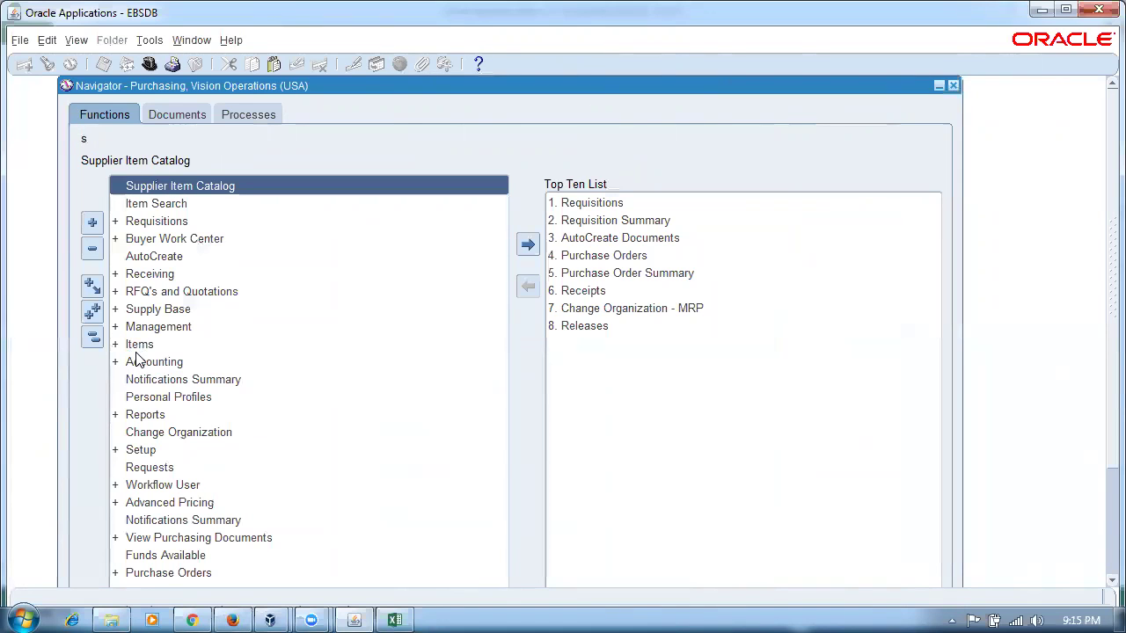
key("alt+f")
type("h")
type("i%")
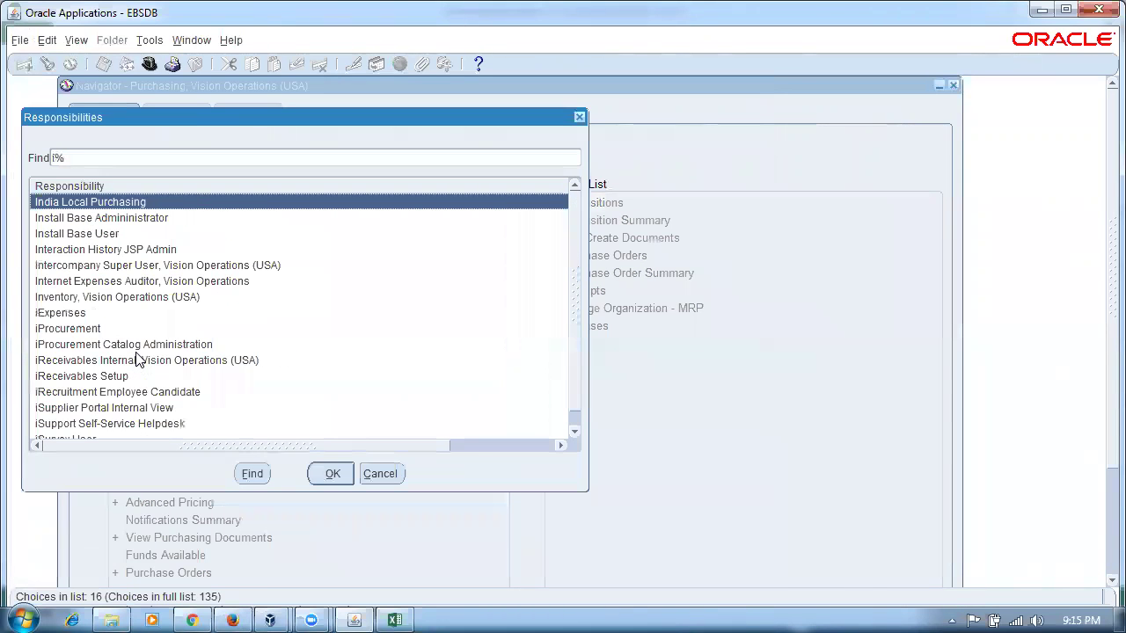
key("Down")
key("Down")
key("Down")
key("Down")
key("Down")
key("Down")
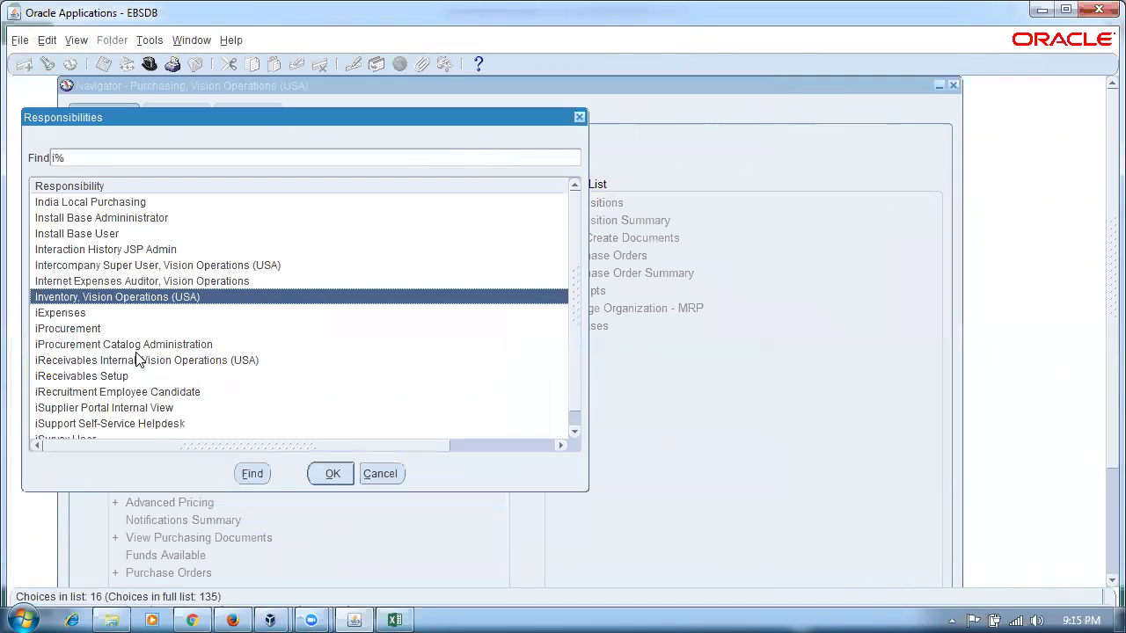
key("Return")
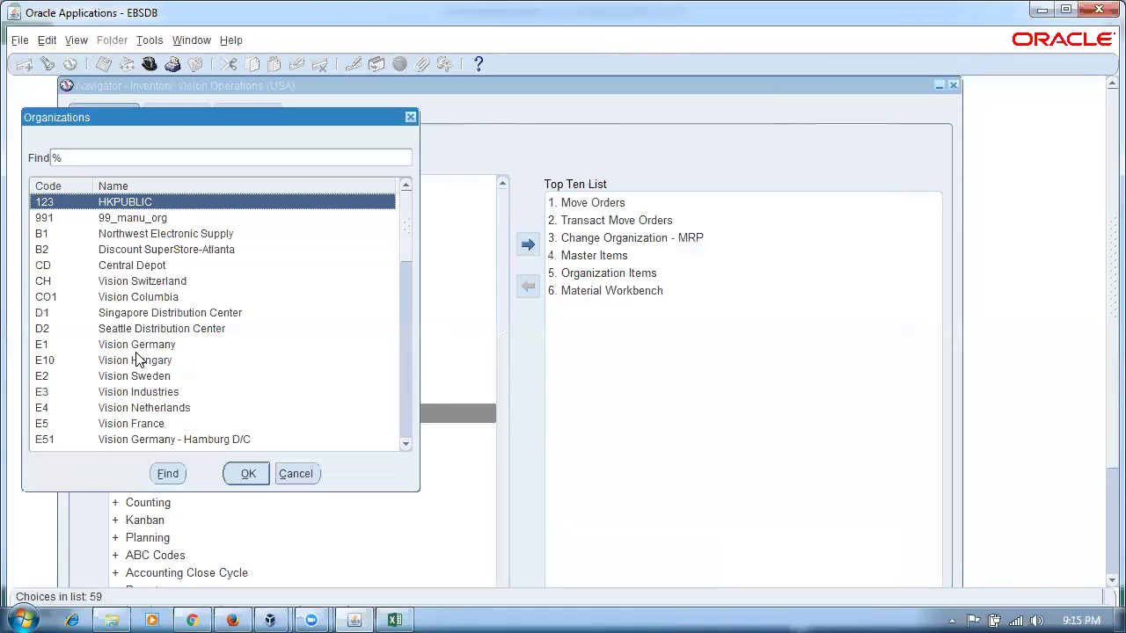
key("Return")
- Open Setup > Organizations > Subinventories for the M organization
key("alt+t")
key("Down")
key("Down")
key("Down")
key("Down")
key("Return")
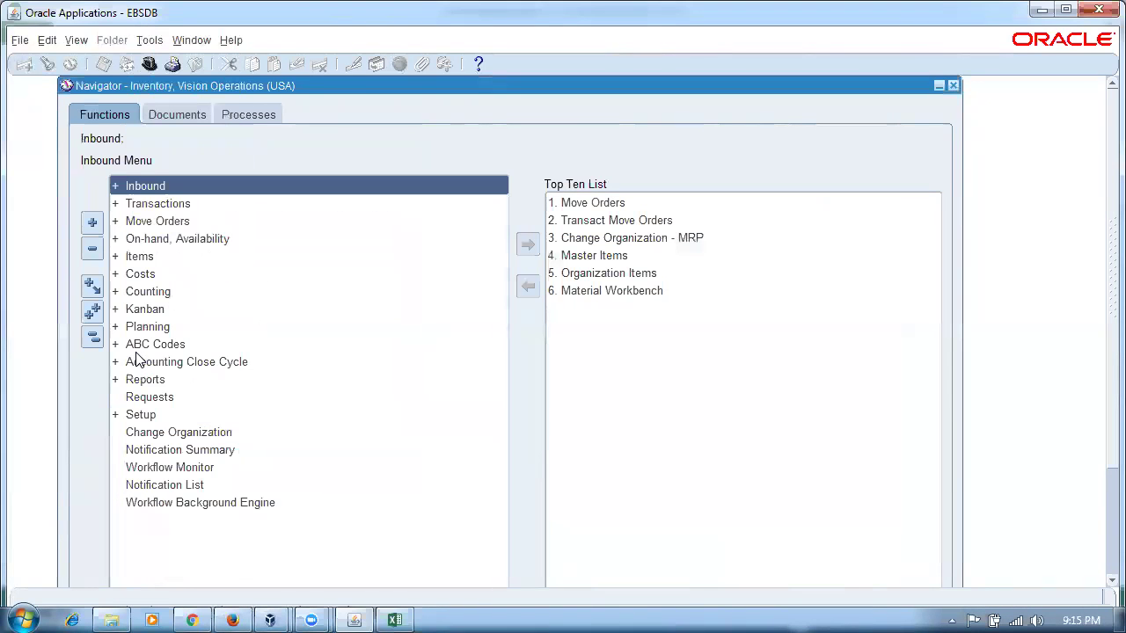
key("s")
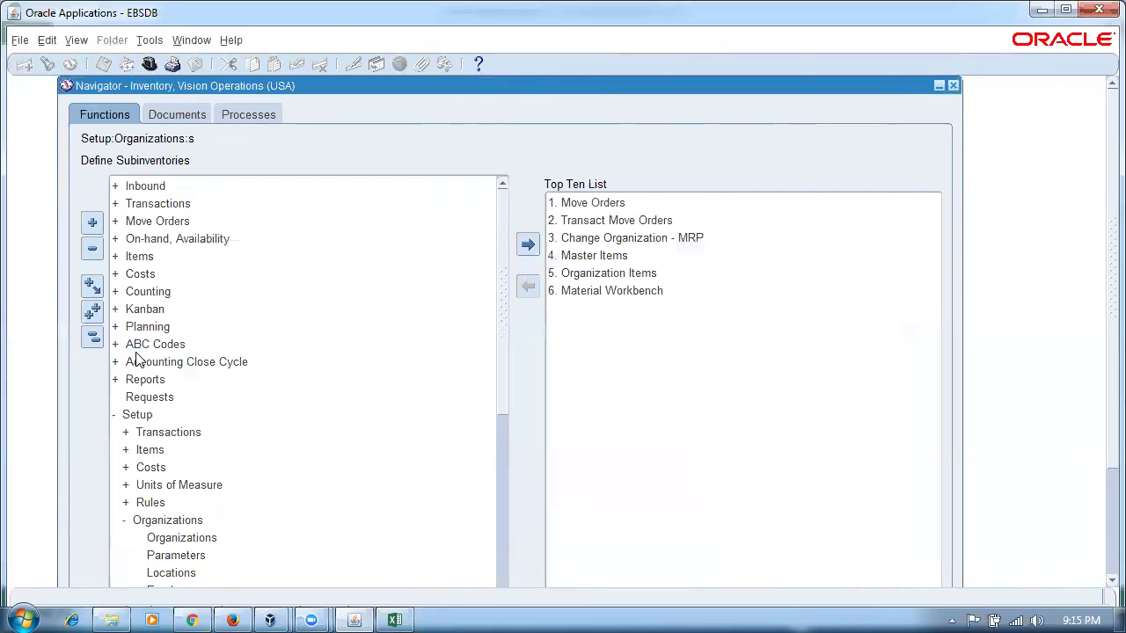
key("Return")
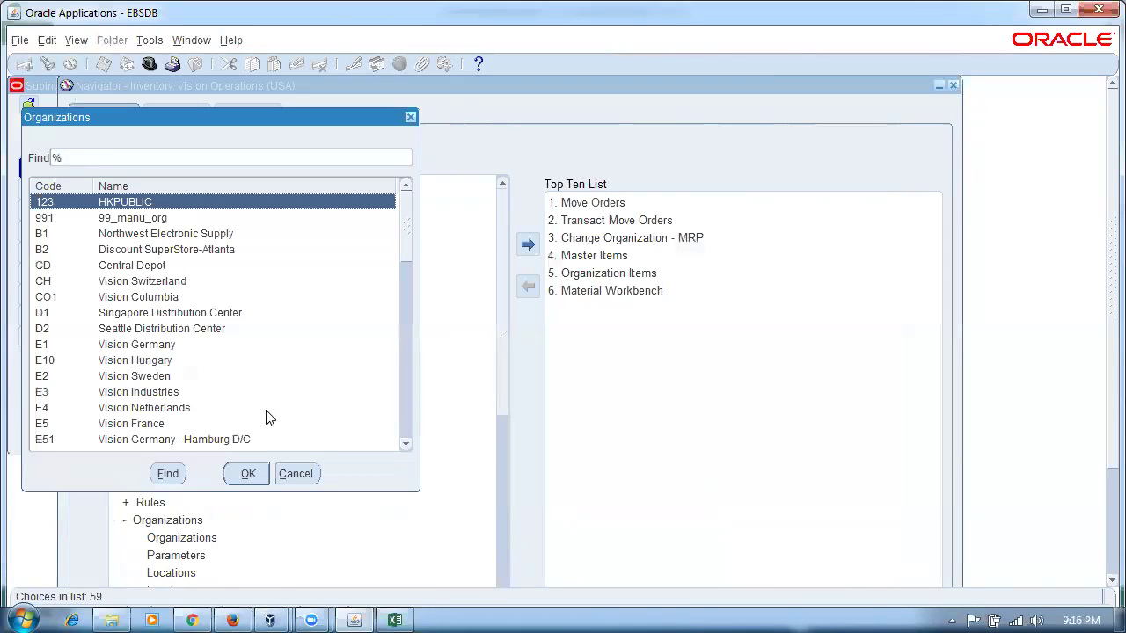
type("M")
key("Return")
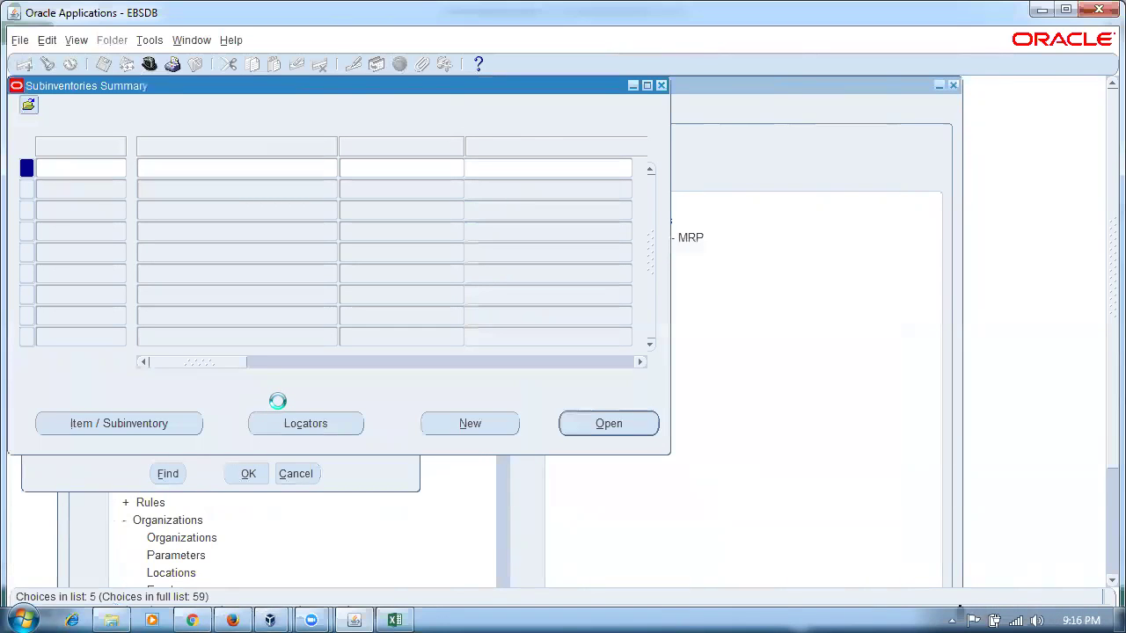
key("alt+Tab")
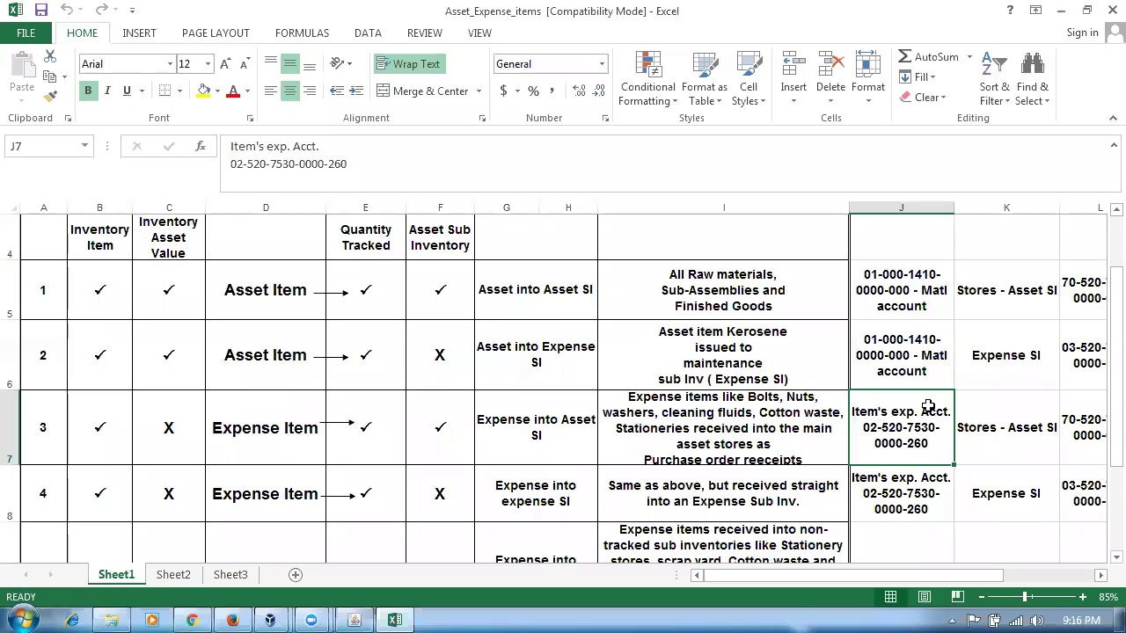
left_click(1023, 357)
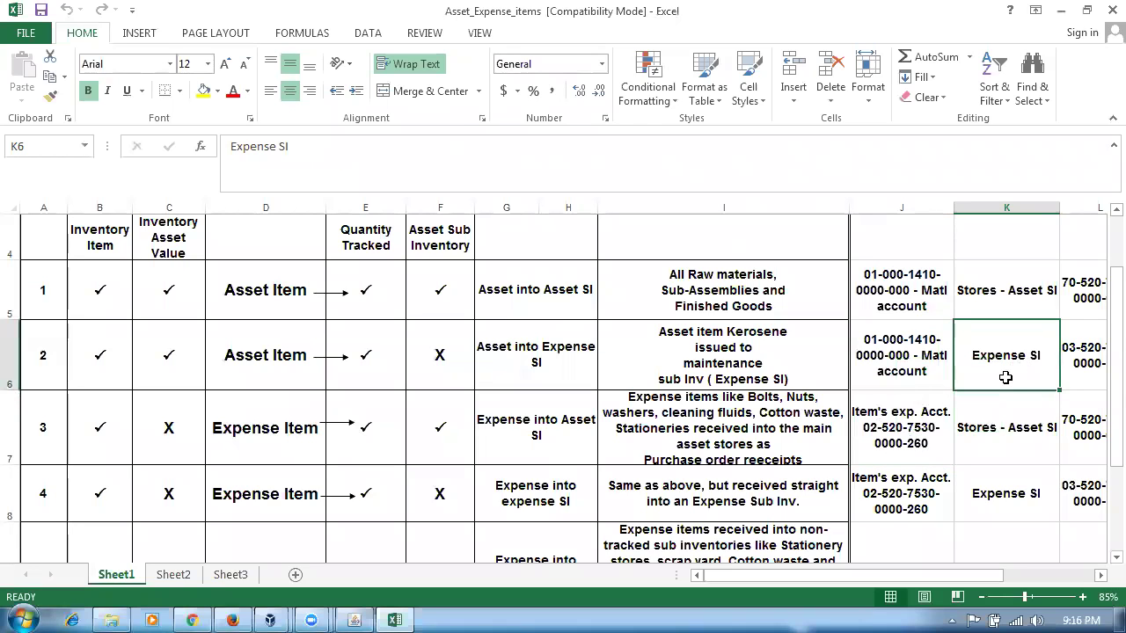
left_click_drag(923, 576, 1014, 572)
scroll(1017, 515, "up", 1)
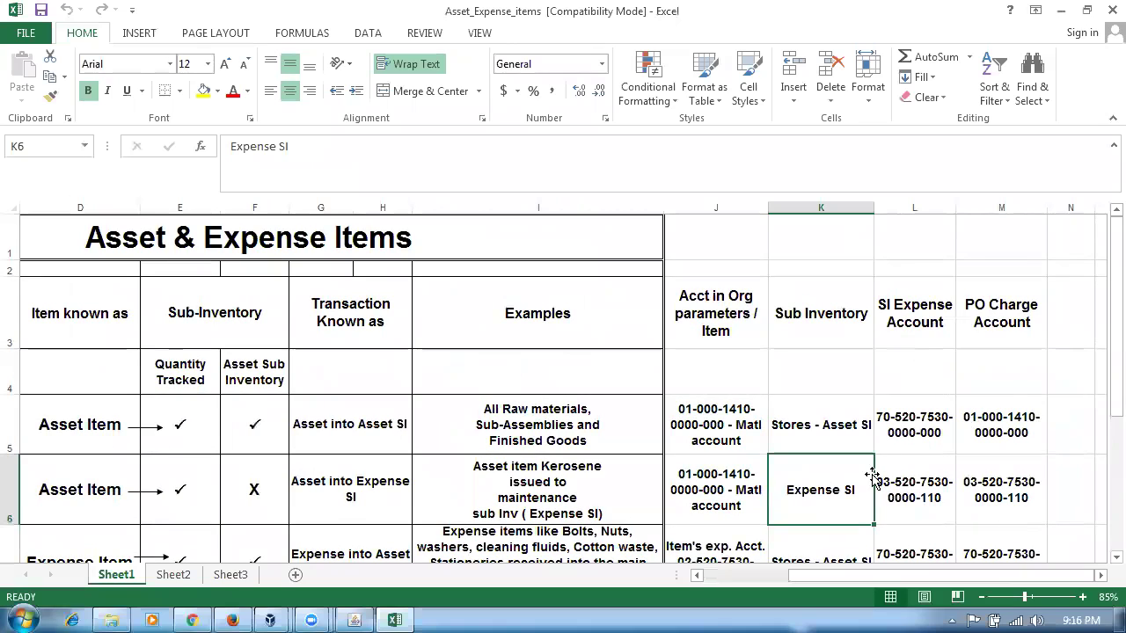
left_click(794, 438)
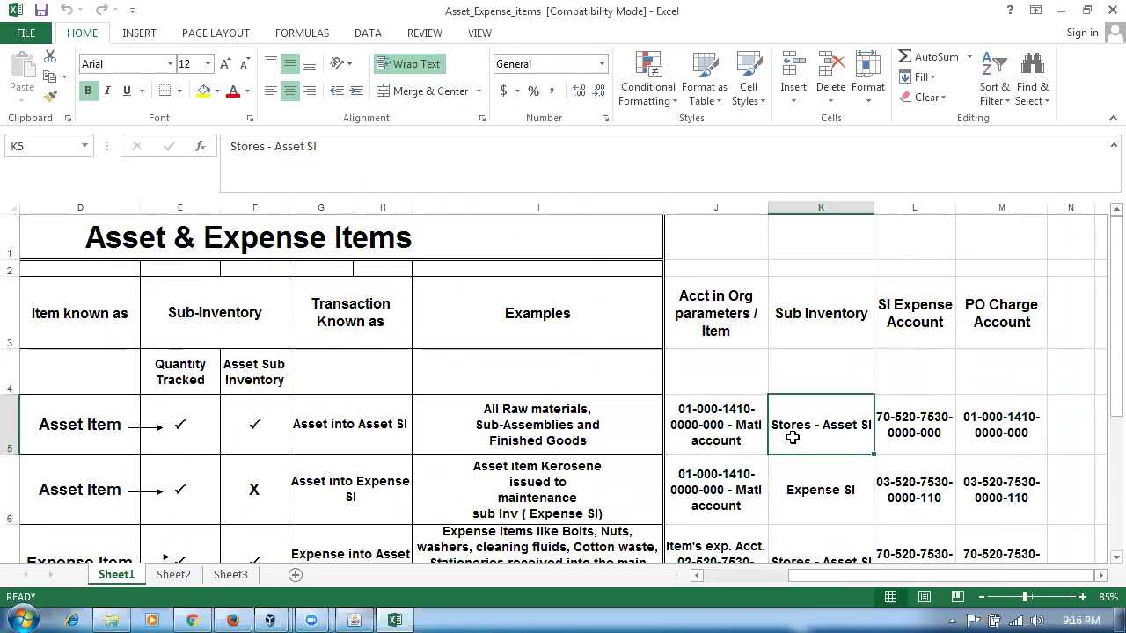
left_click(932, 440)
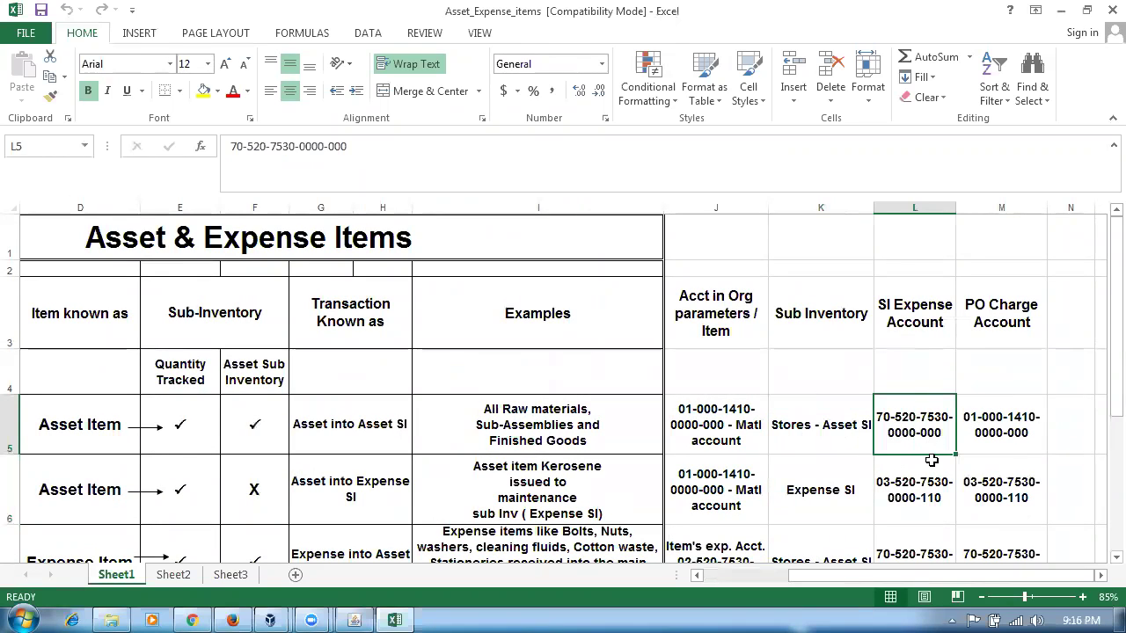
- Query the Subinventories Summary in Oracle for the name Stores5
key("alt+Tab")
key("F11")
type("Stores5")
key("ctrl+F11")
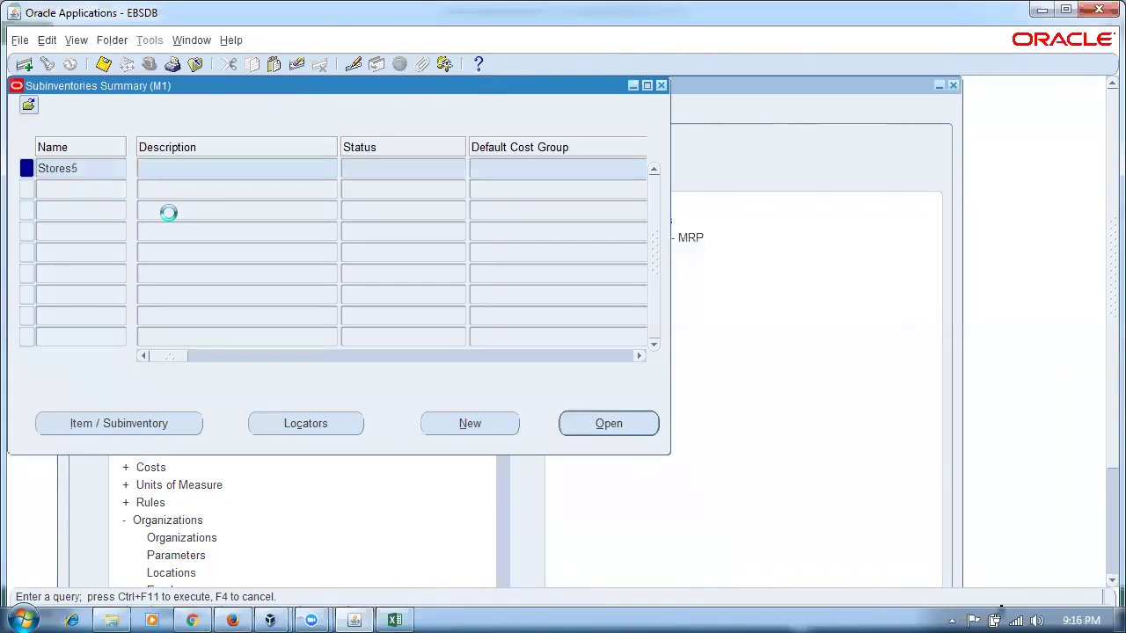
- Requery for Stores% and show the Stores subinventory's Expense Account
left_click(90, 170)
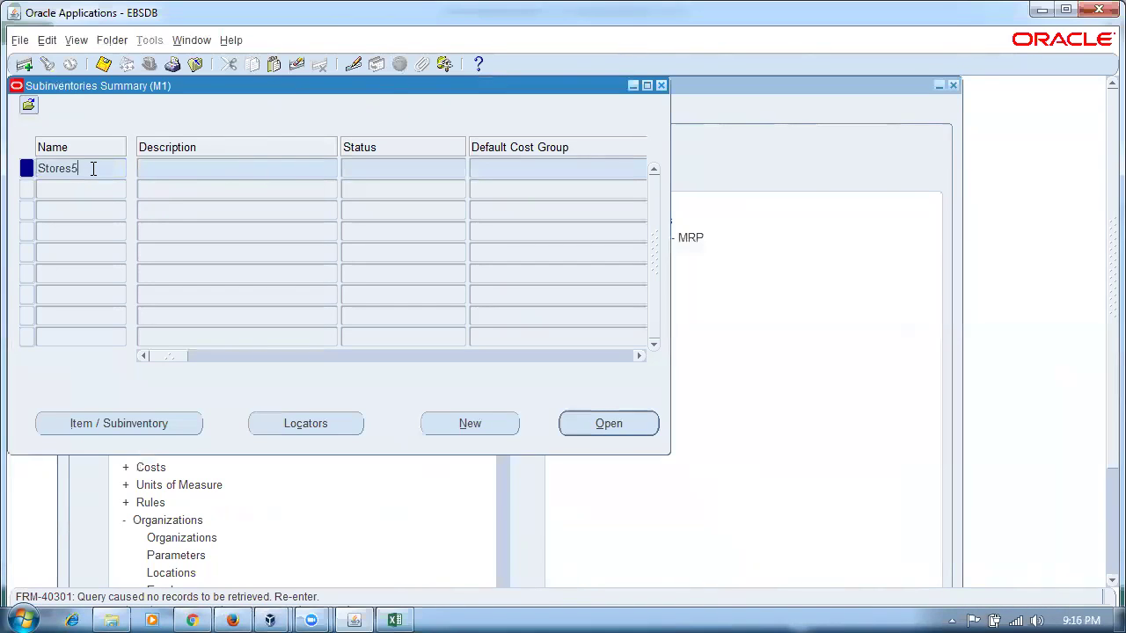
key("ctrl+F11")
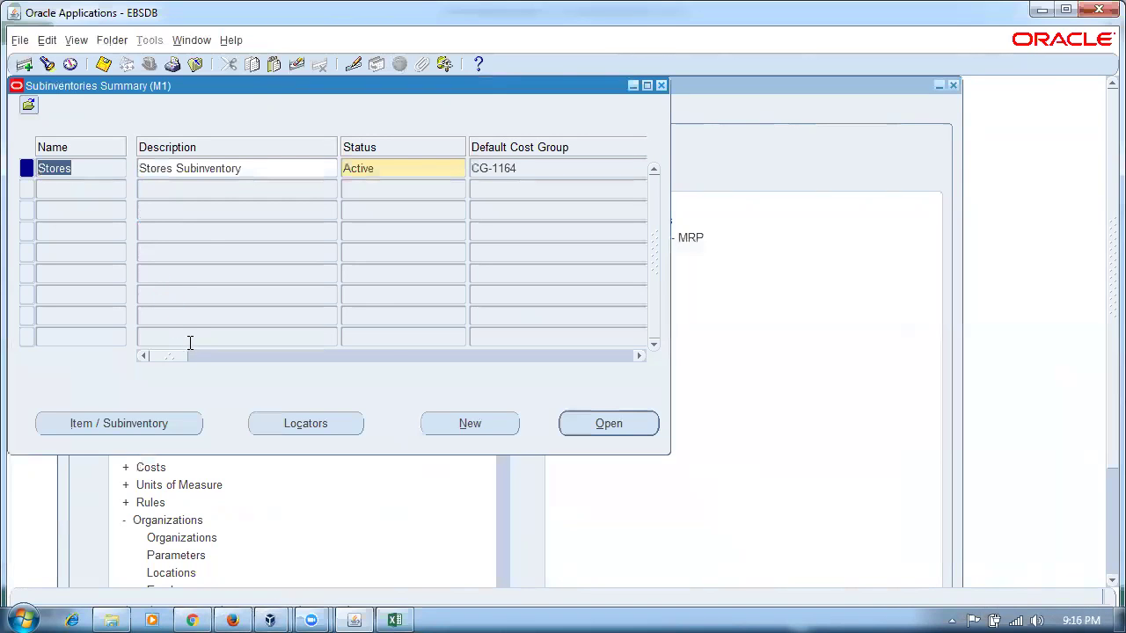
left_click_drag(162, 360, 495, 372)
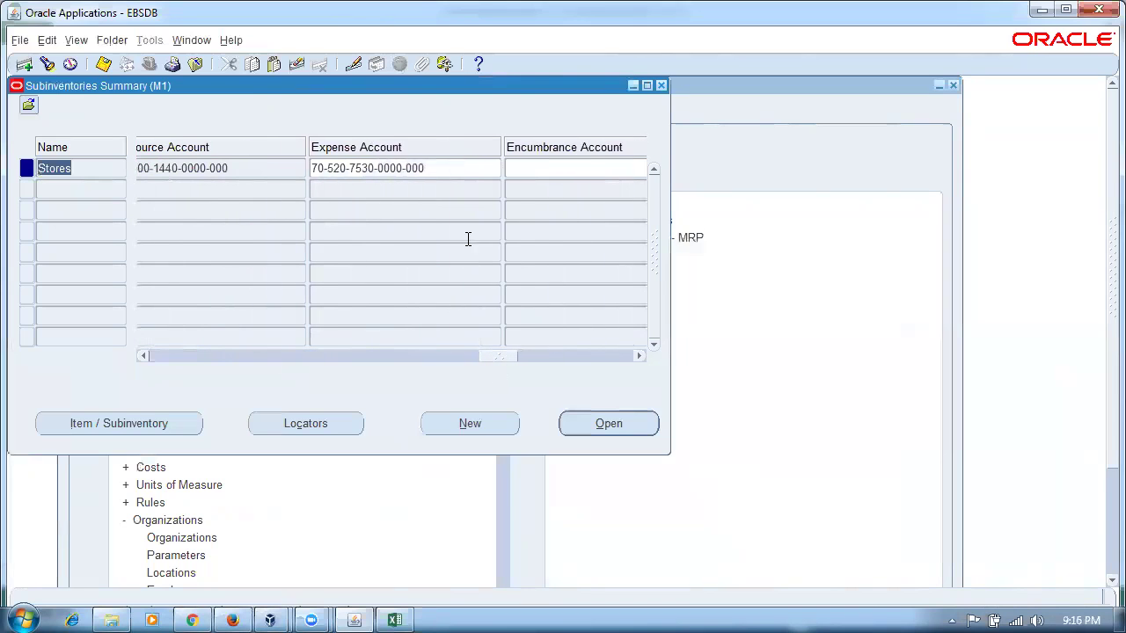
left_click(447, 168)
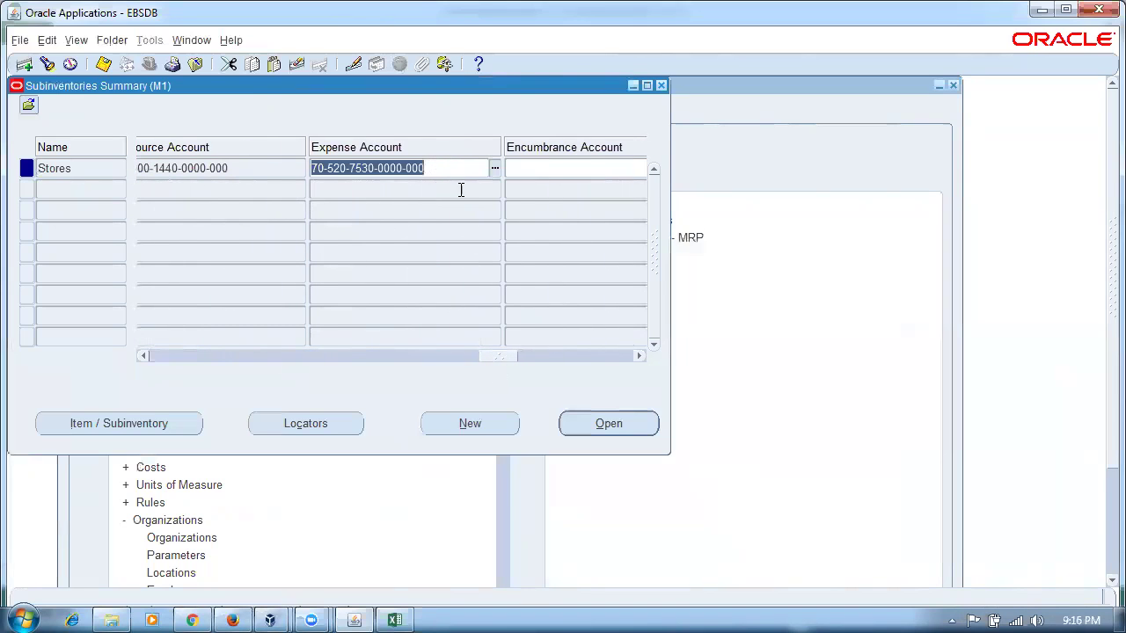
key("alt+Tab")
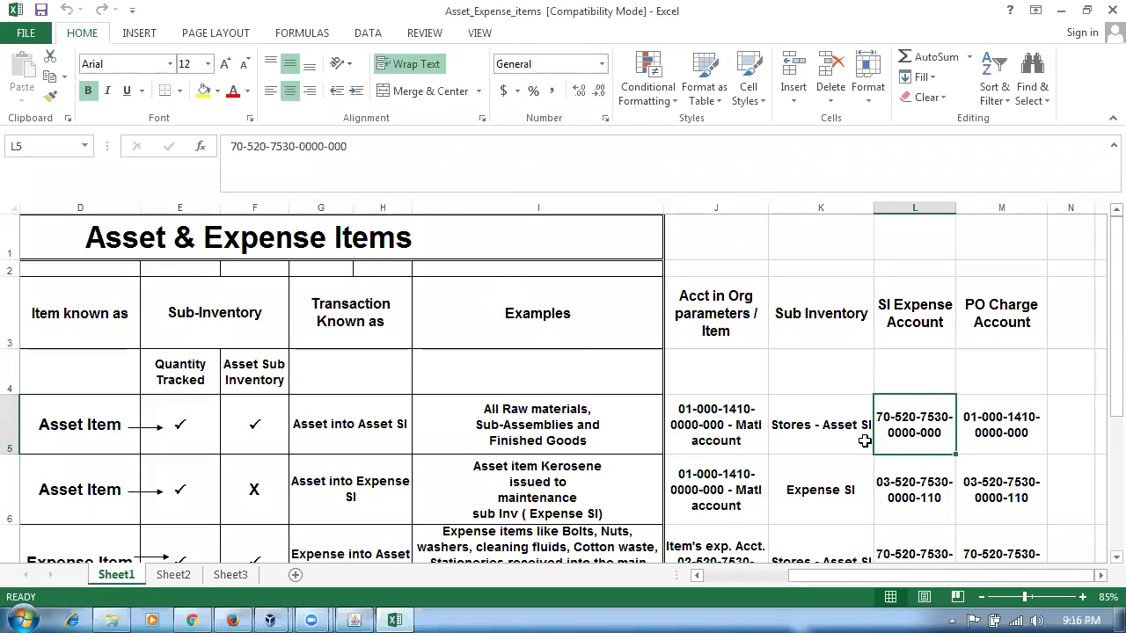
left_click(797, 433)
left_click(897, 422)
left_click(823, 492)
left_click(913, 504)
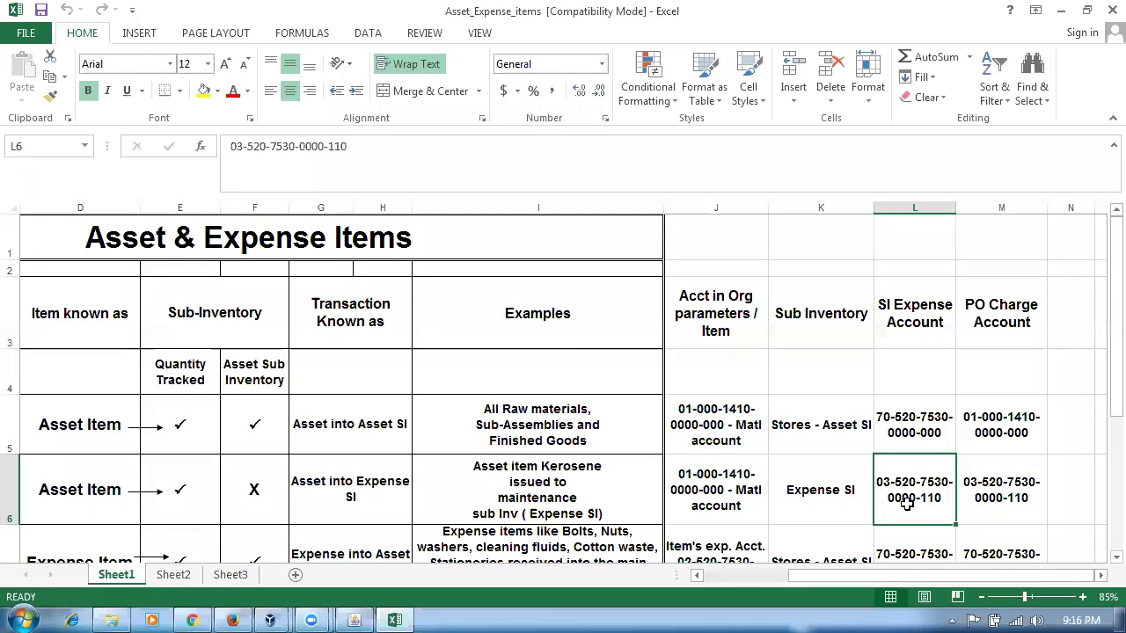
key("alt+Tab")
double_click(80, 171)
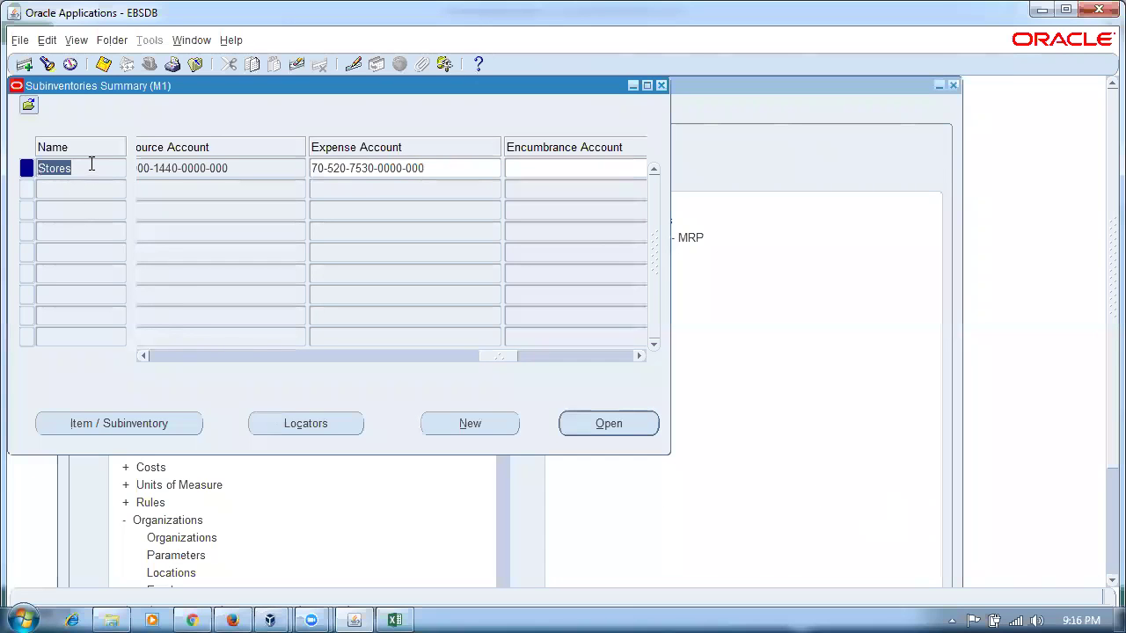
key("F11")
type("Expe")
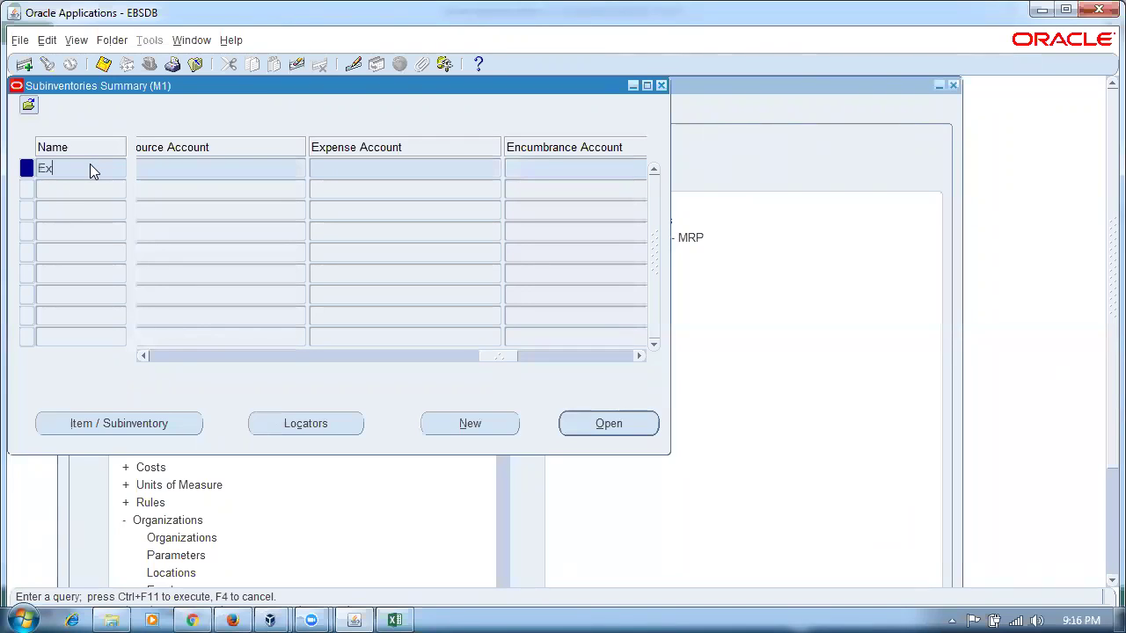
key("ctrl+F11")
left_click(440, 167)
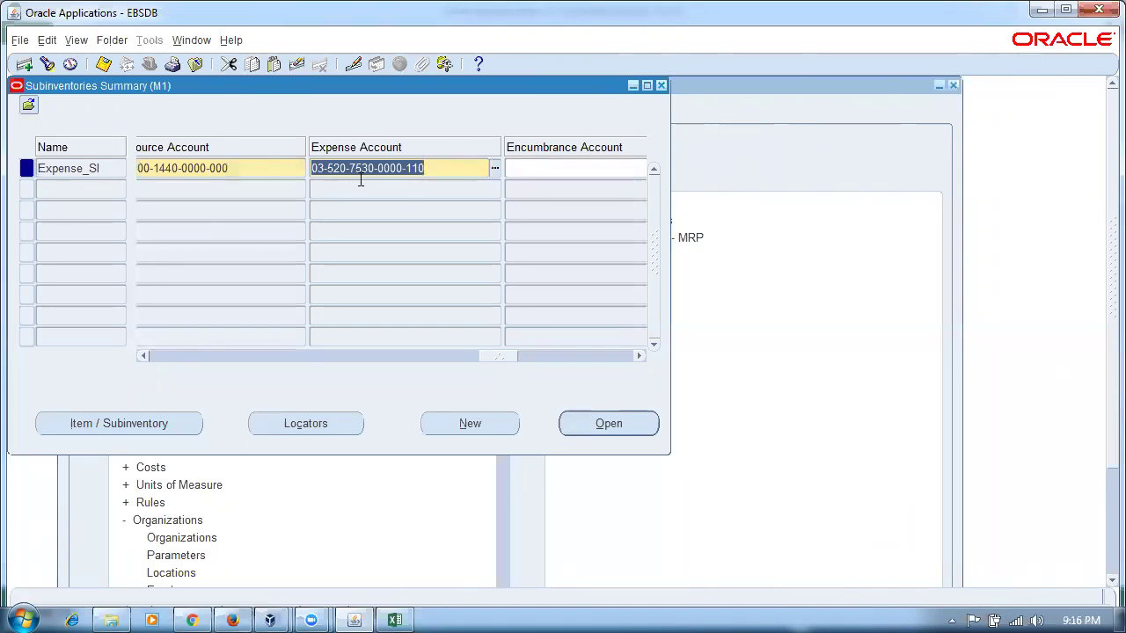
key("alt+Tab")
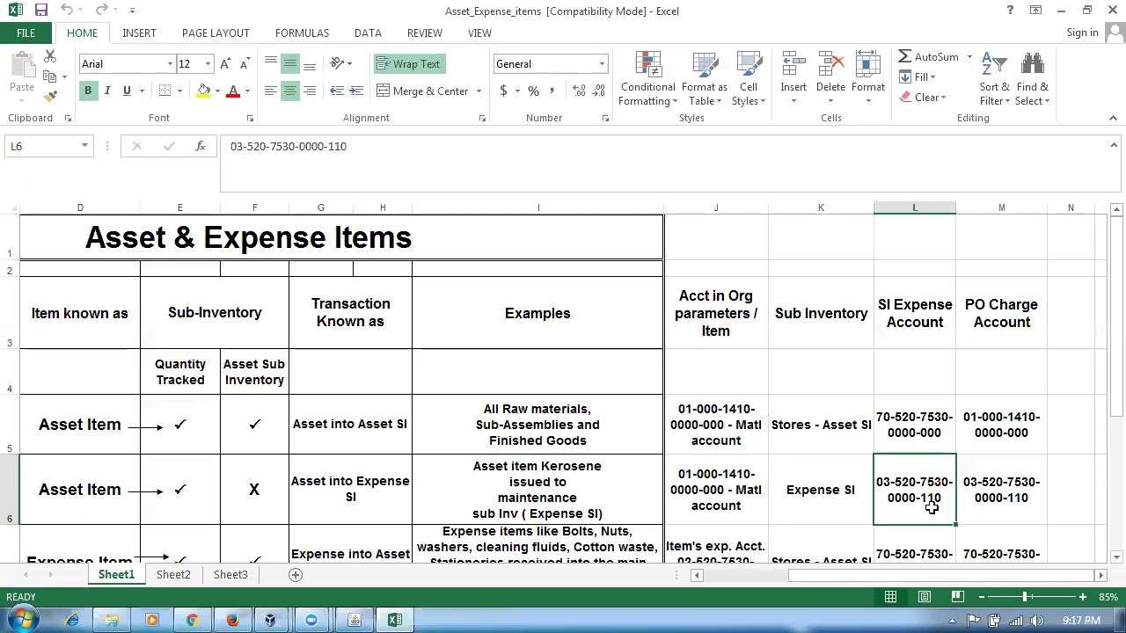
key("alt+Tab")
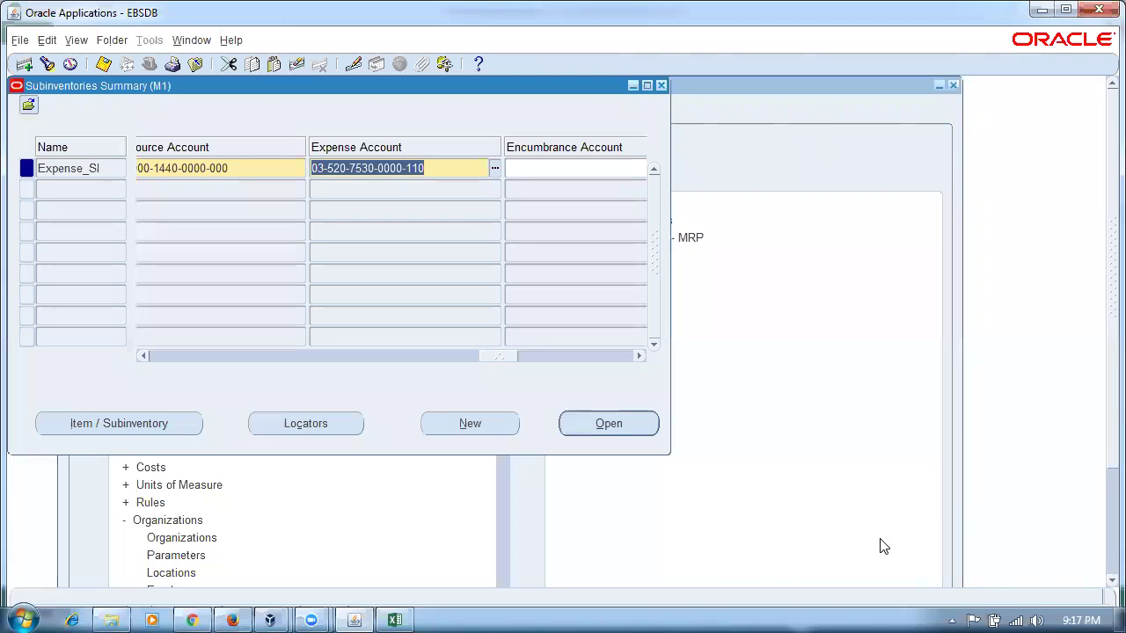
- Recheck the account against the reference sheet's org-parameter accounts, then close the Subinventories Summary
left_click(538, 168)
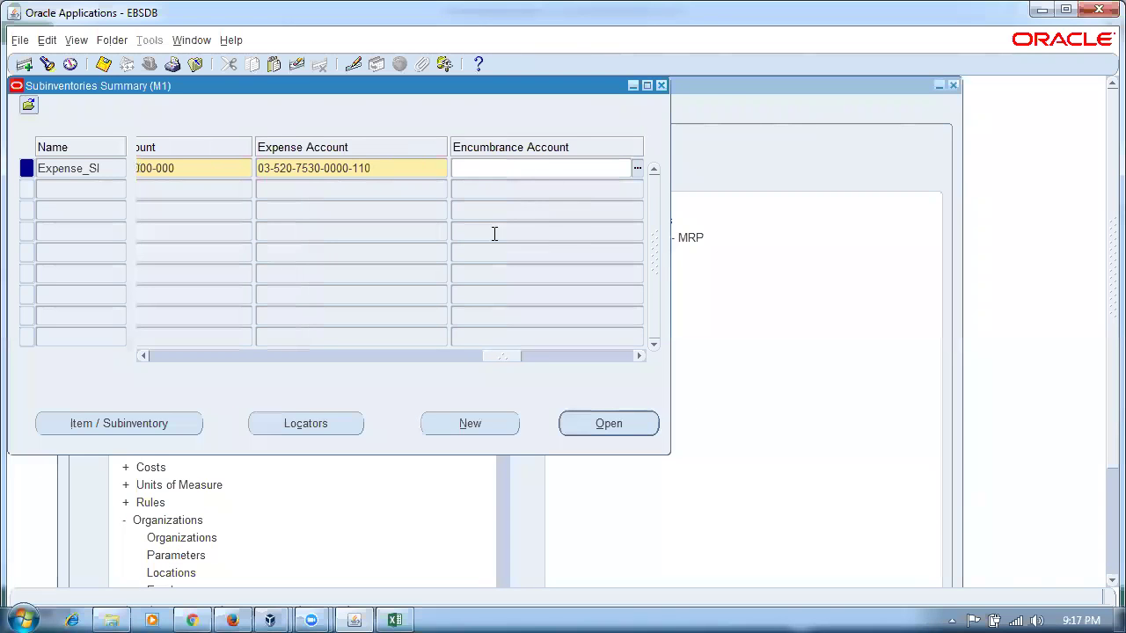
left_click(424, 175)
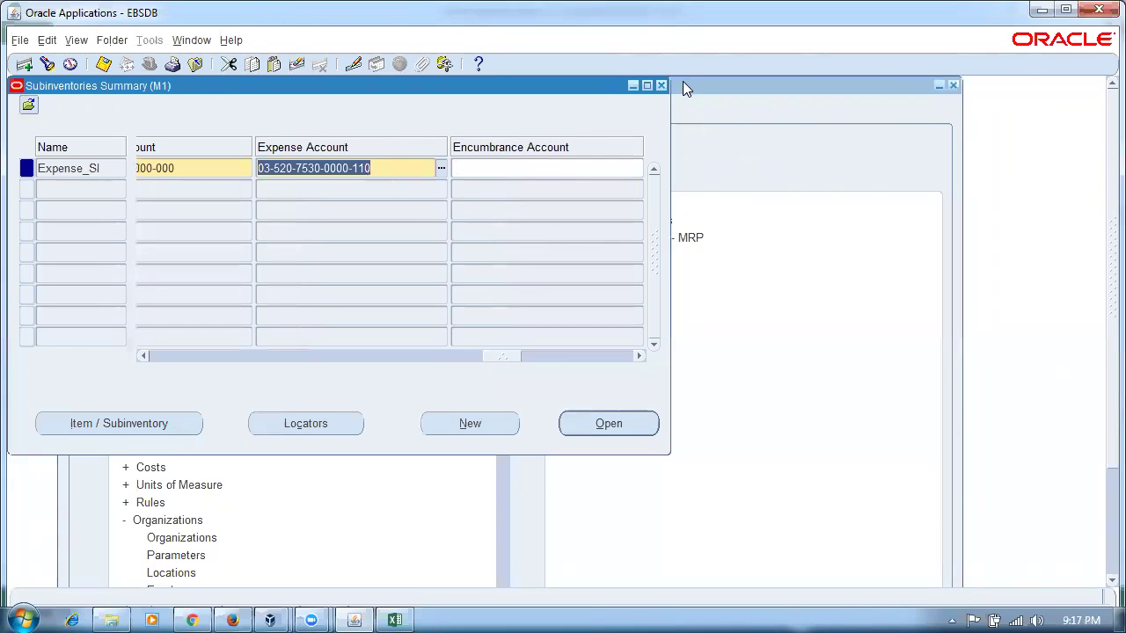
key("alt+Tab")
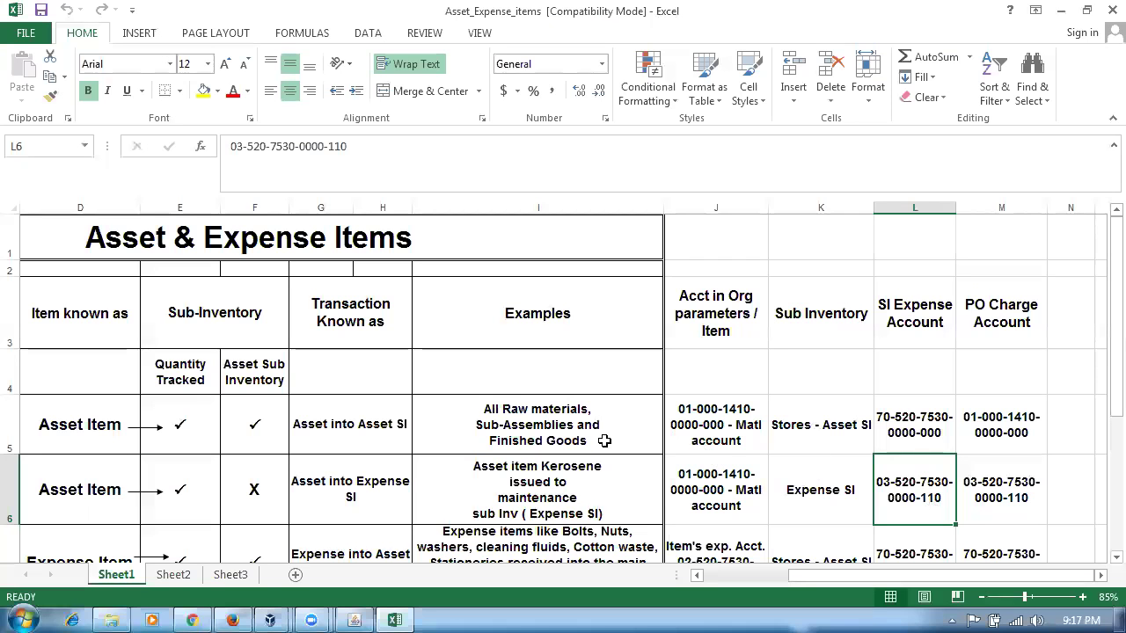
left_click(660, 408)
left_click(724, 322)
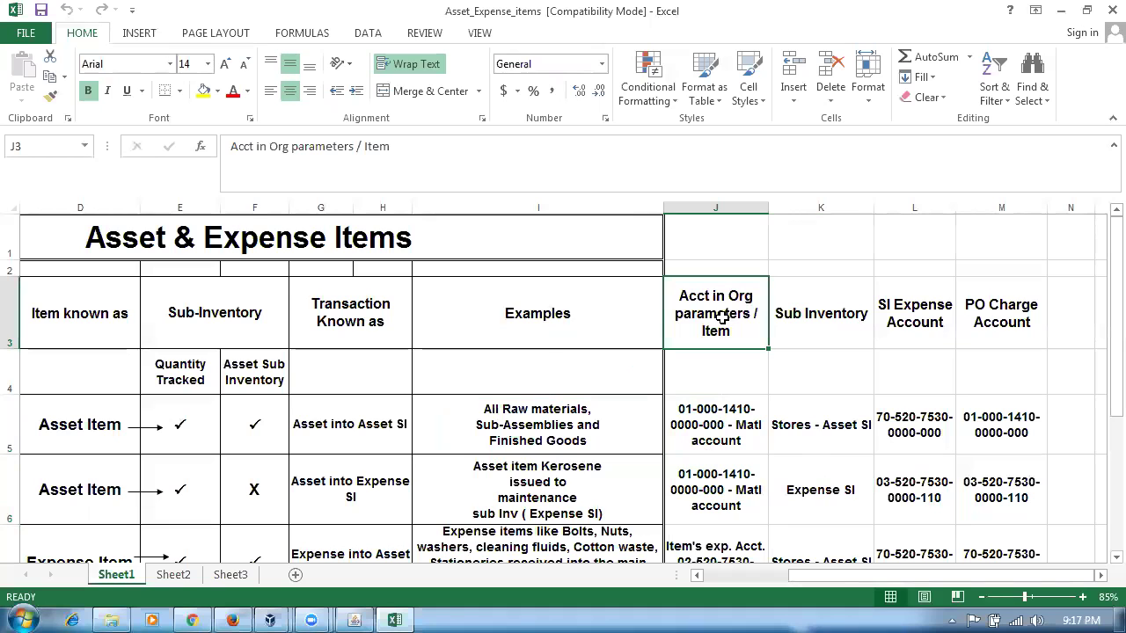
left_click(719, 437)
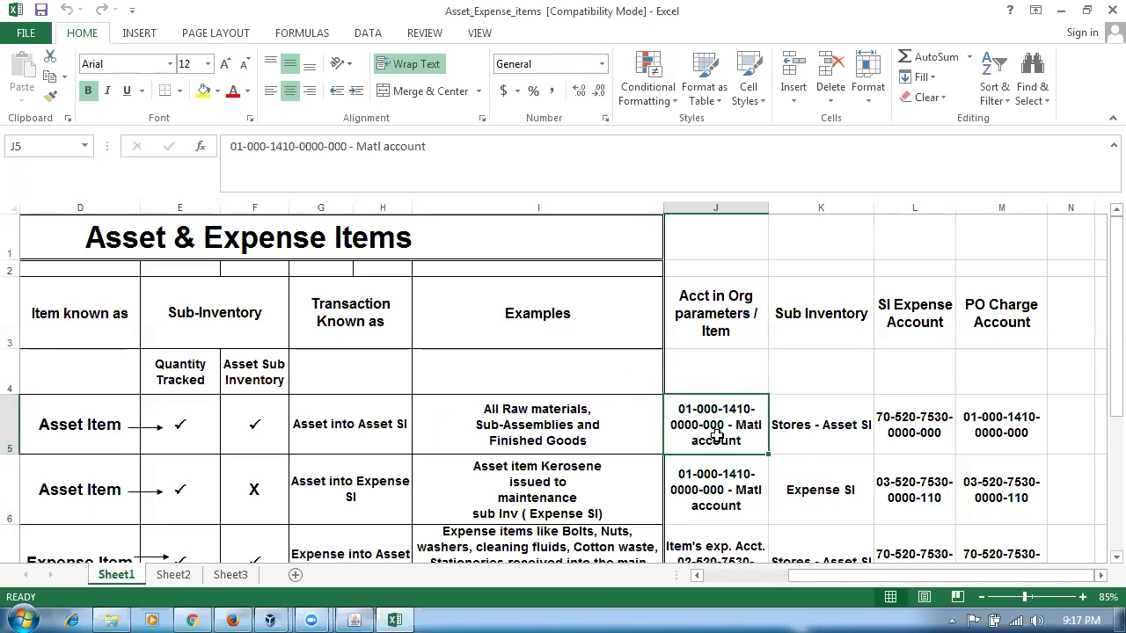
key("alt+Tab")
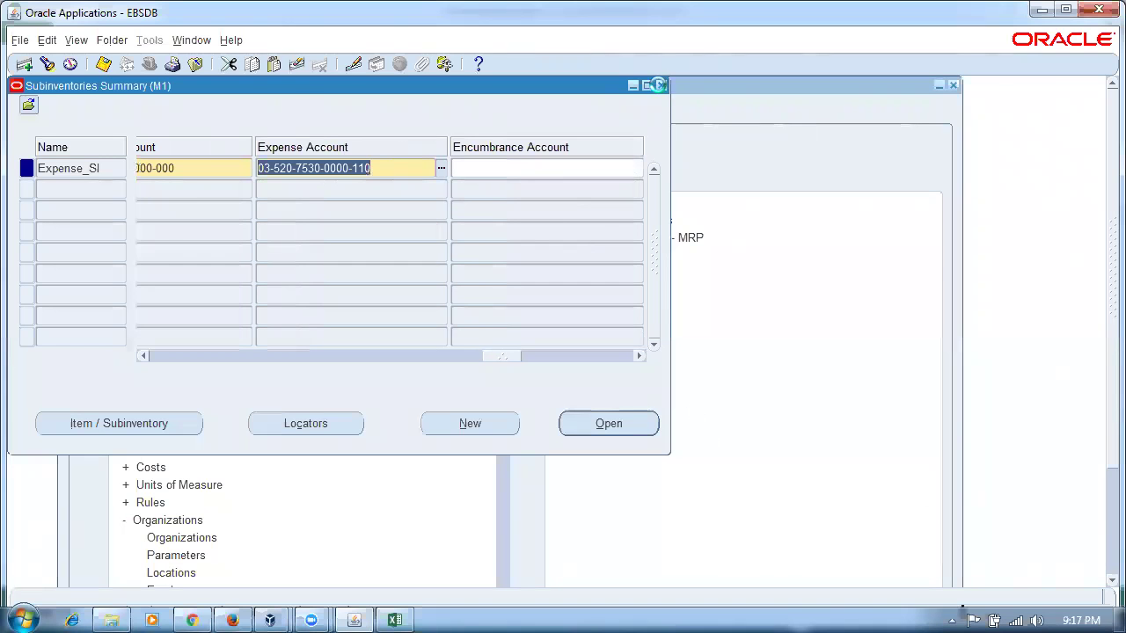
left_click(659, 85)
left_click(92, 339)
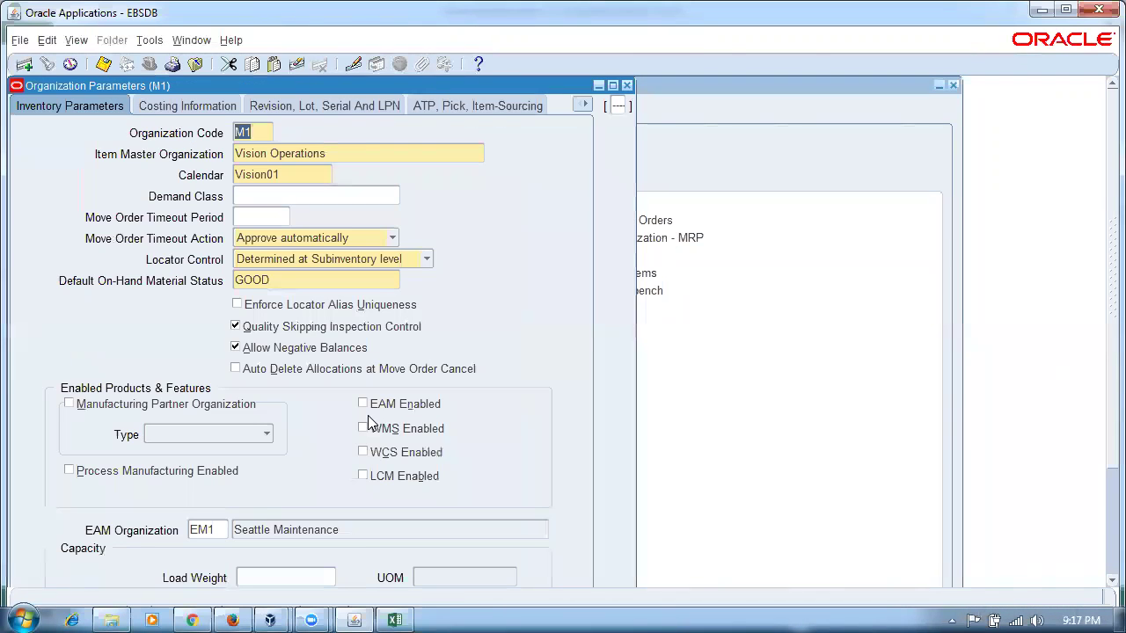
left_click_drag(326, 94, 577, 110)
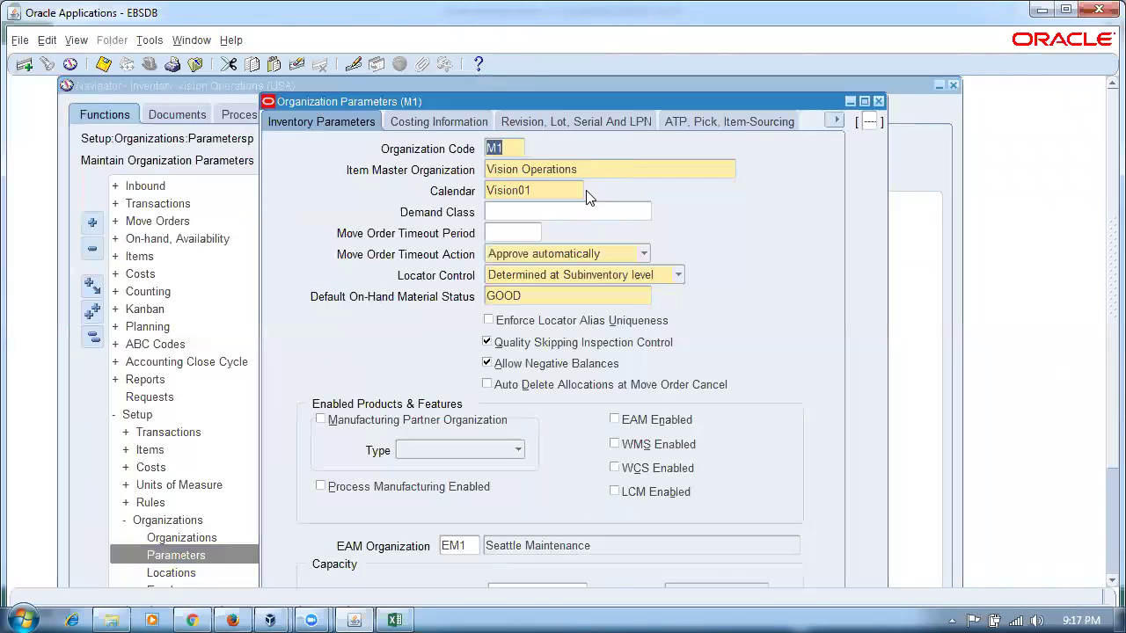
left_click(436, 123)
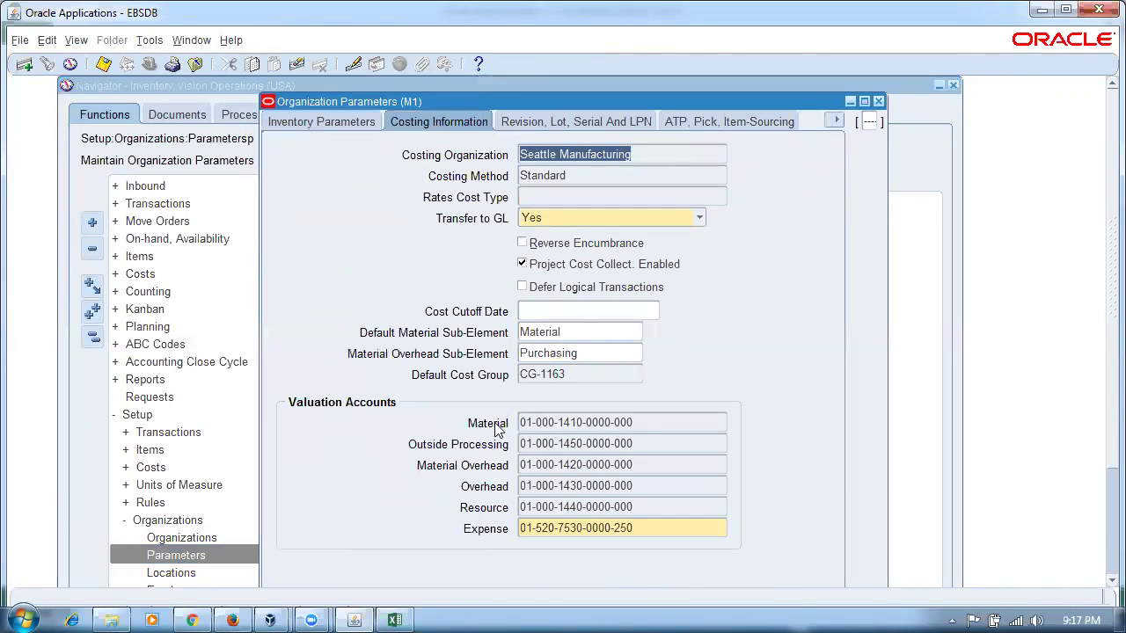
left_click(653, 418)
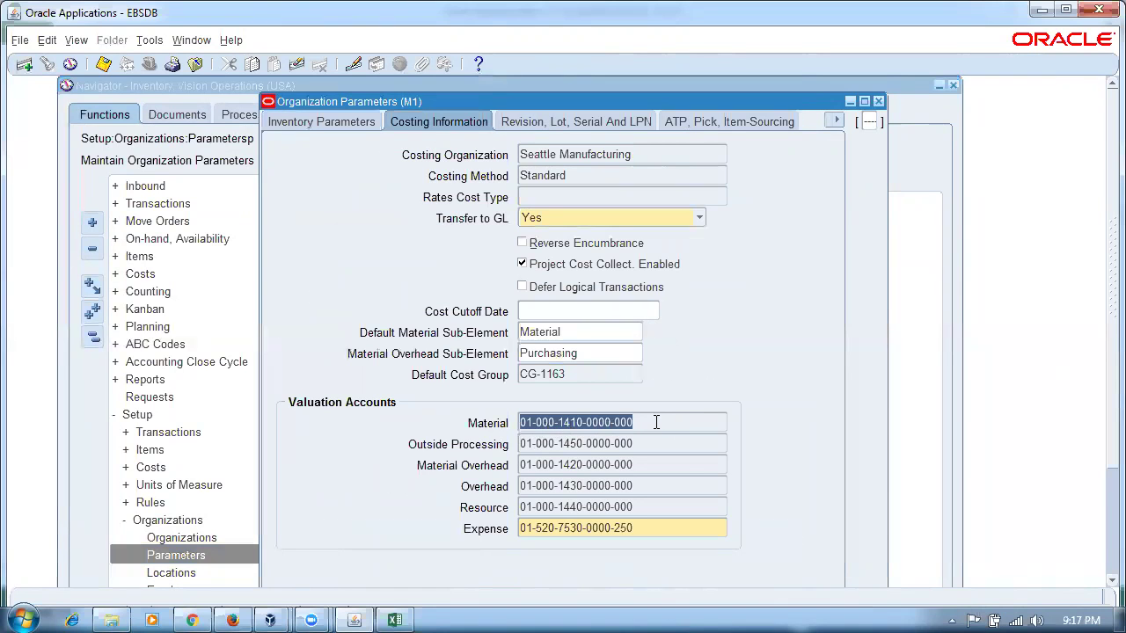
key("alt+Tab")
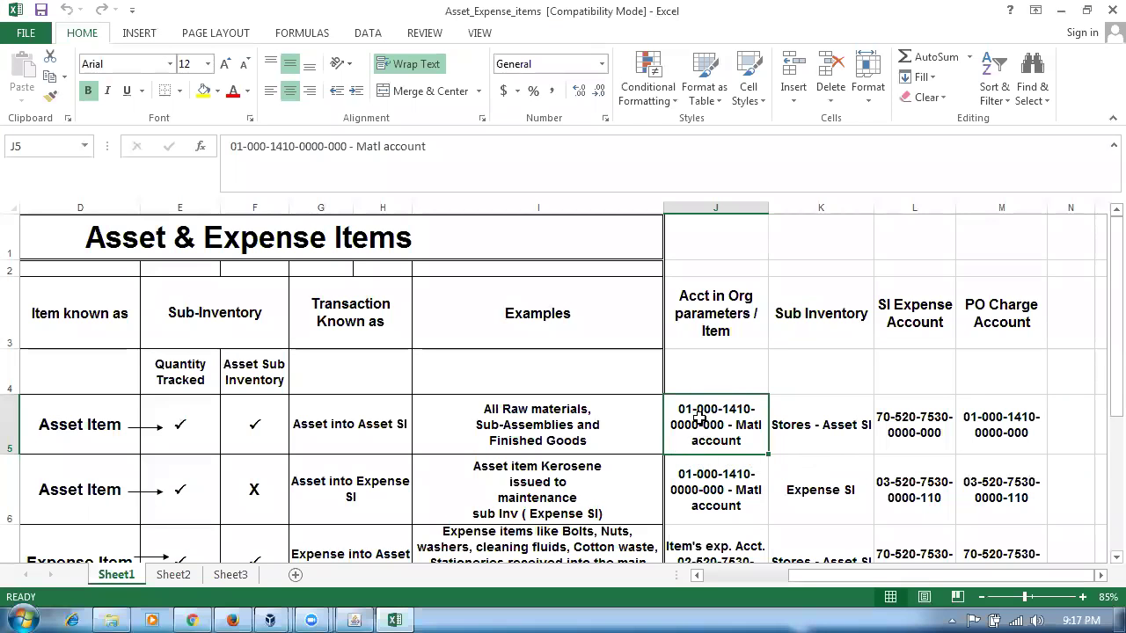
left_click(1008, 432)
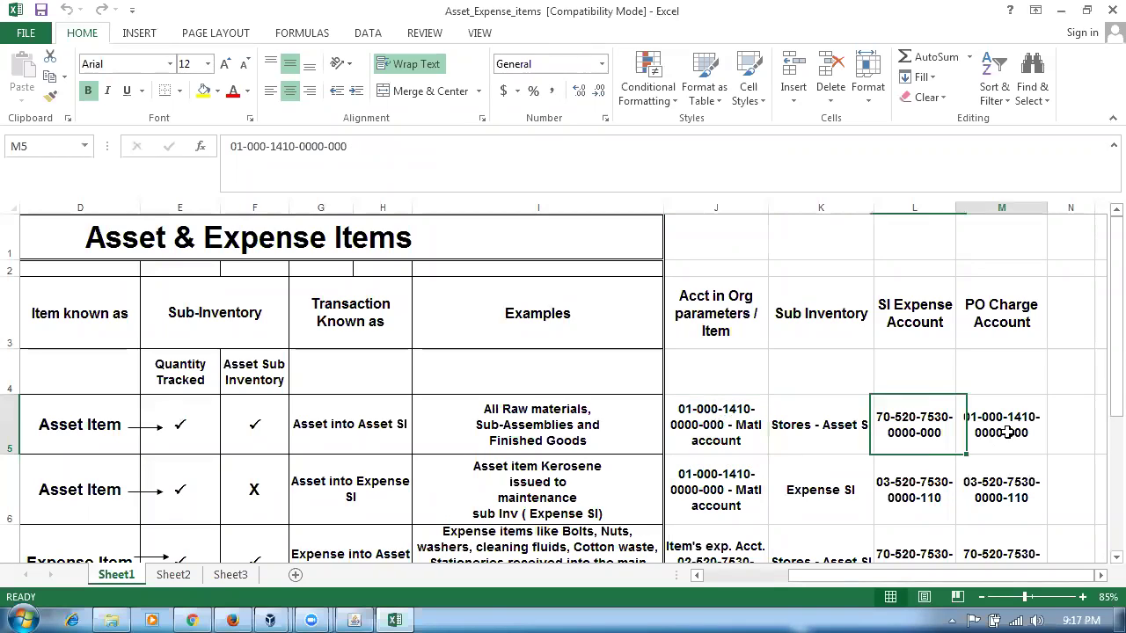
left_click(815, 439)
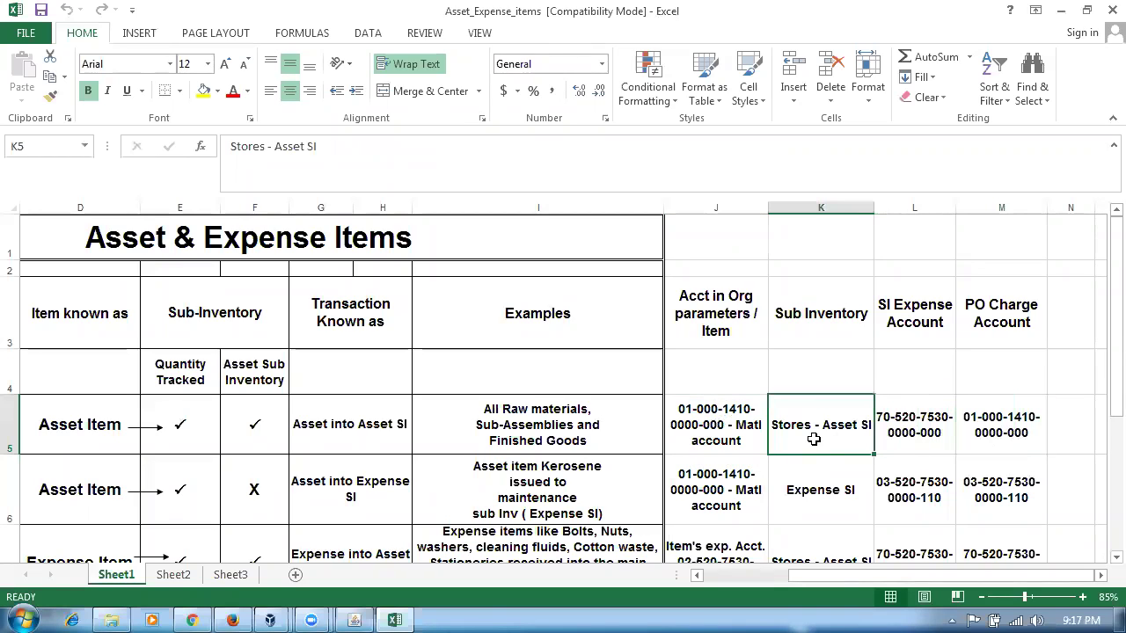
left_click(918, 436)
left_click(999, 432)
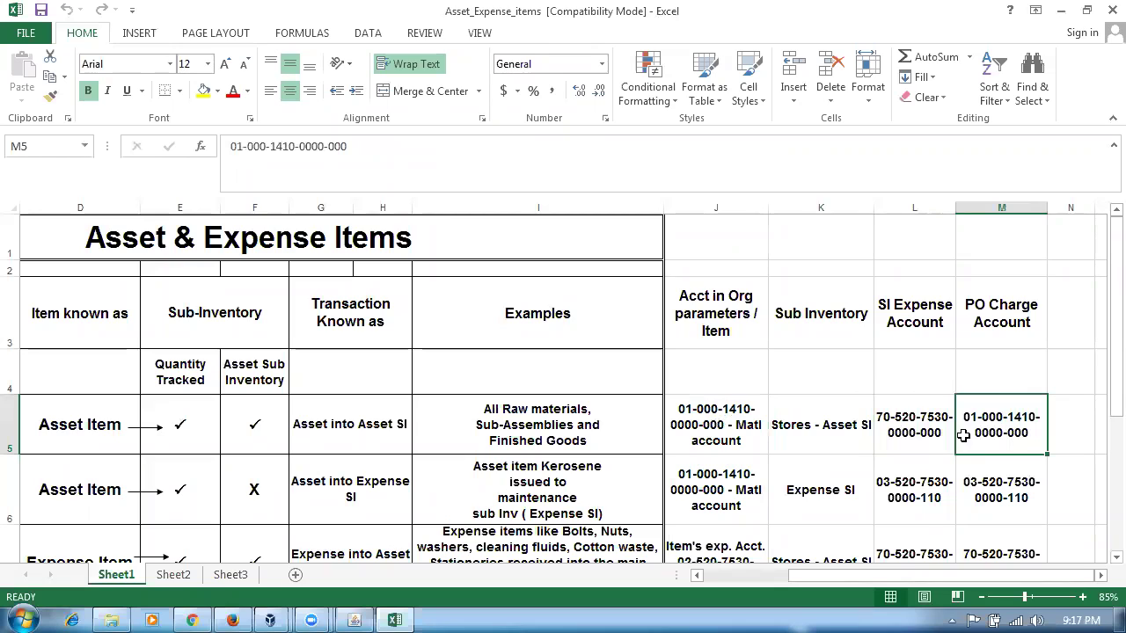
left_click(375, 434)
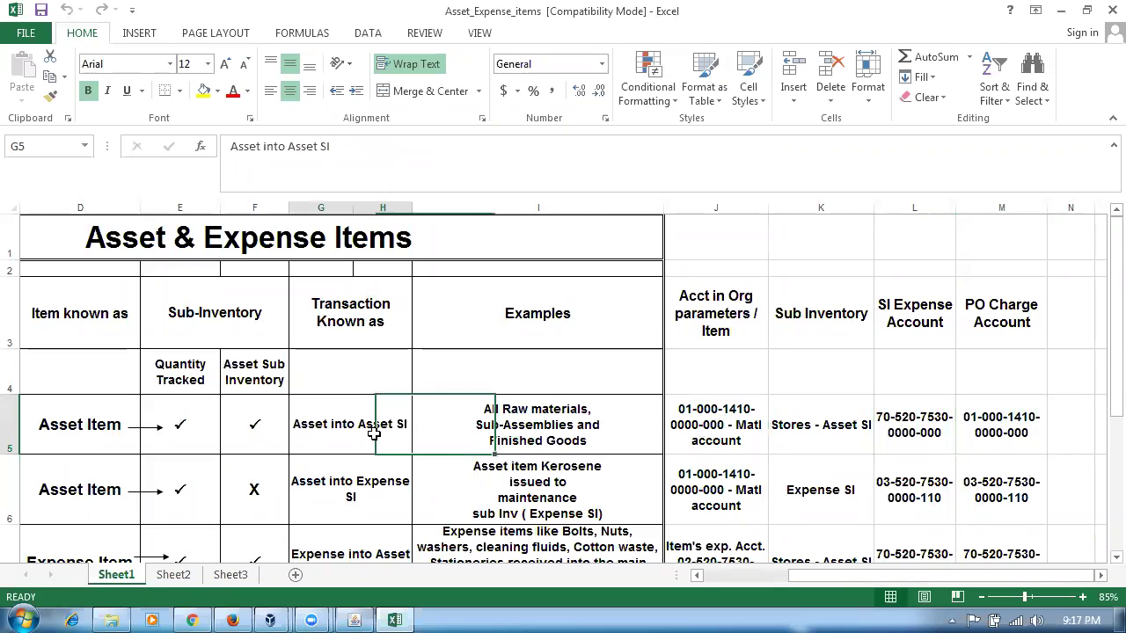
left_click(232, 425)
left_click(180, 448)
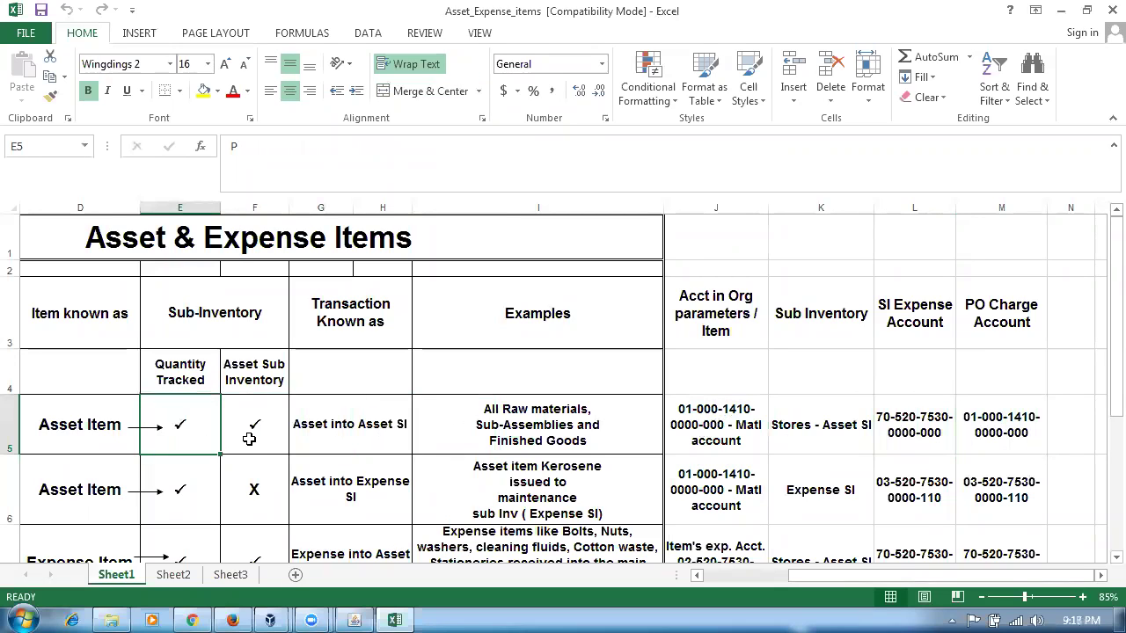
left_click(279, 440)
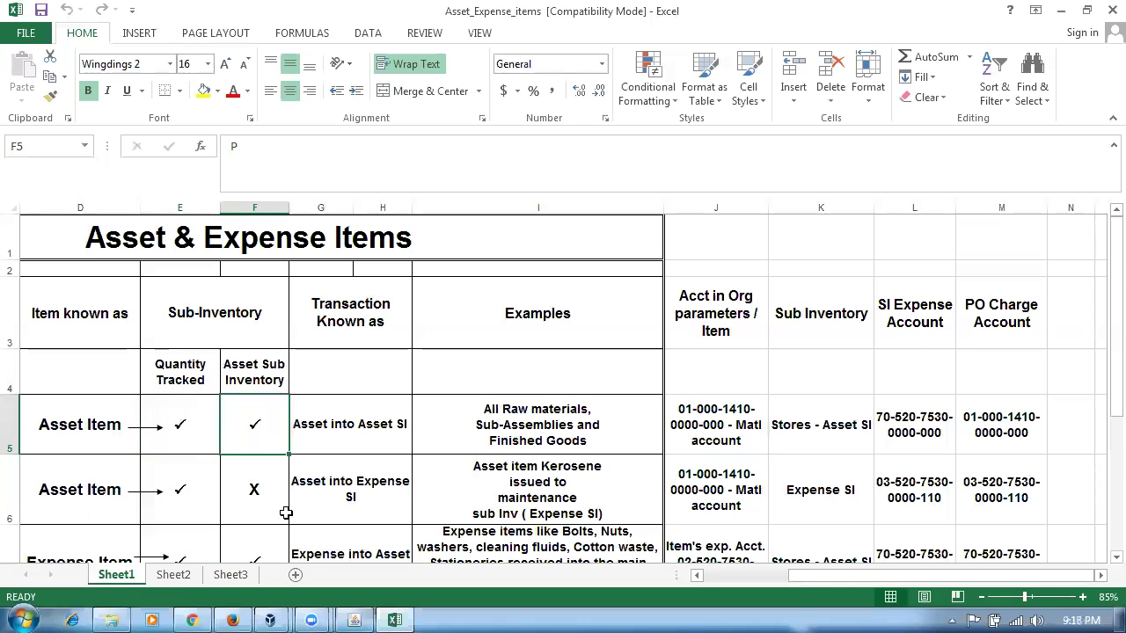
scroll(284, 513, "down", 1)
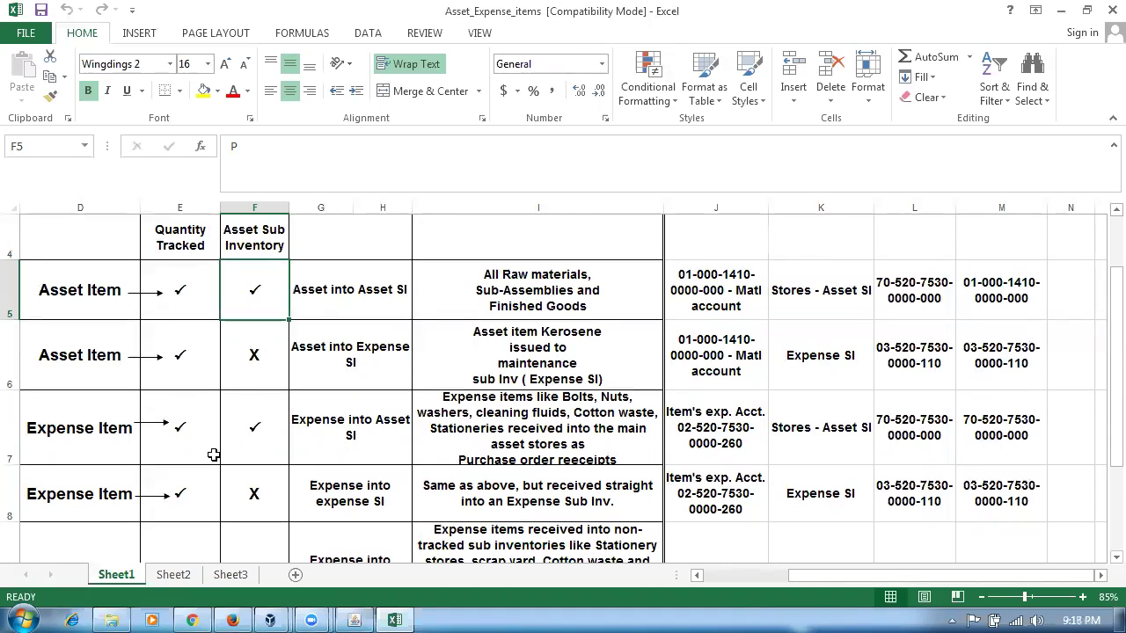
left_click(244, 499)
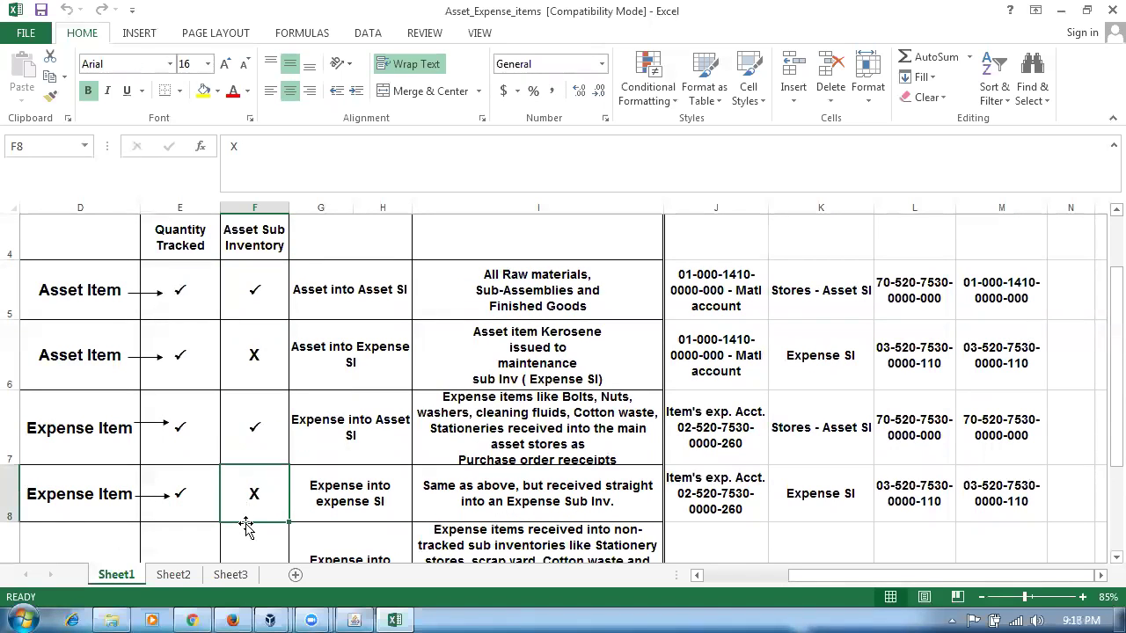
key("alt+Tab")
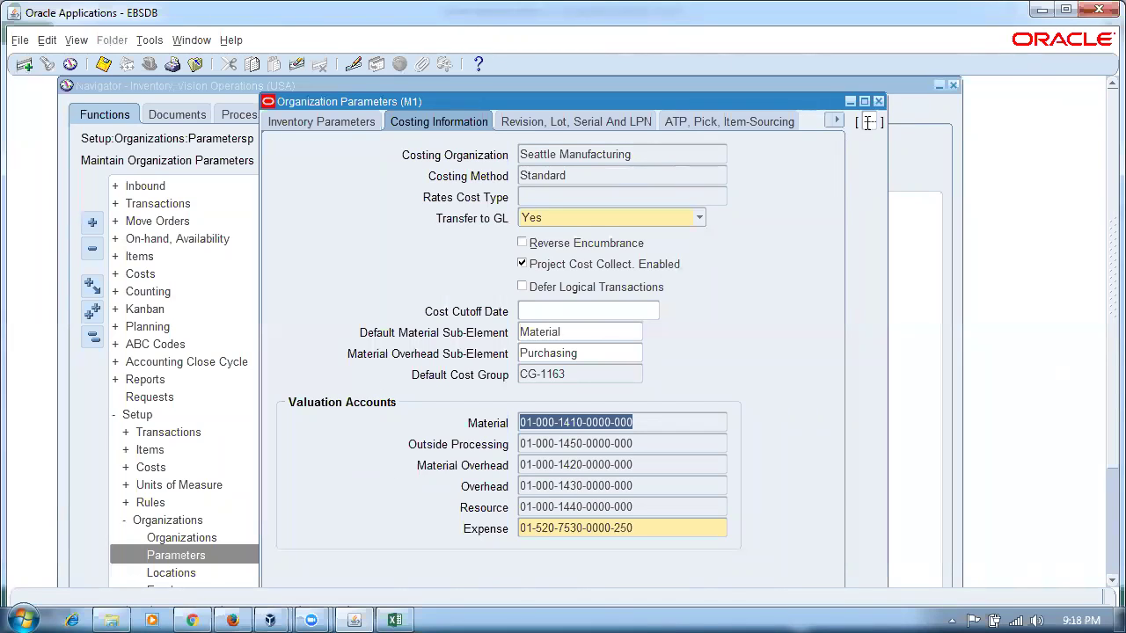
left_click(836, 121)
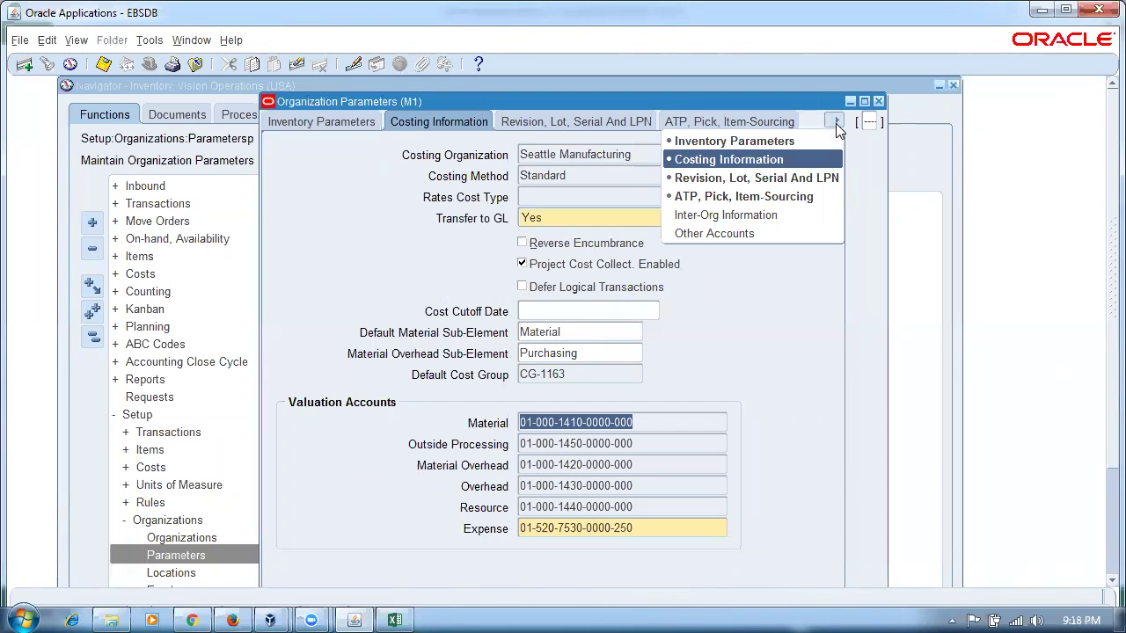
left_click(695, 232)
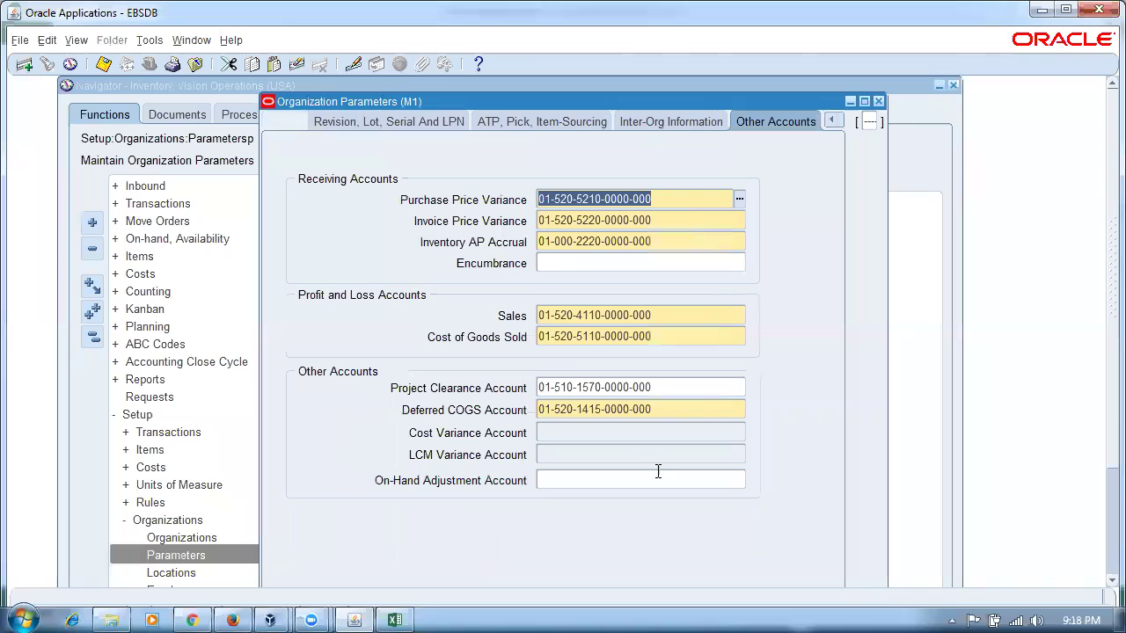
left_click(693, 220)
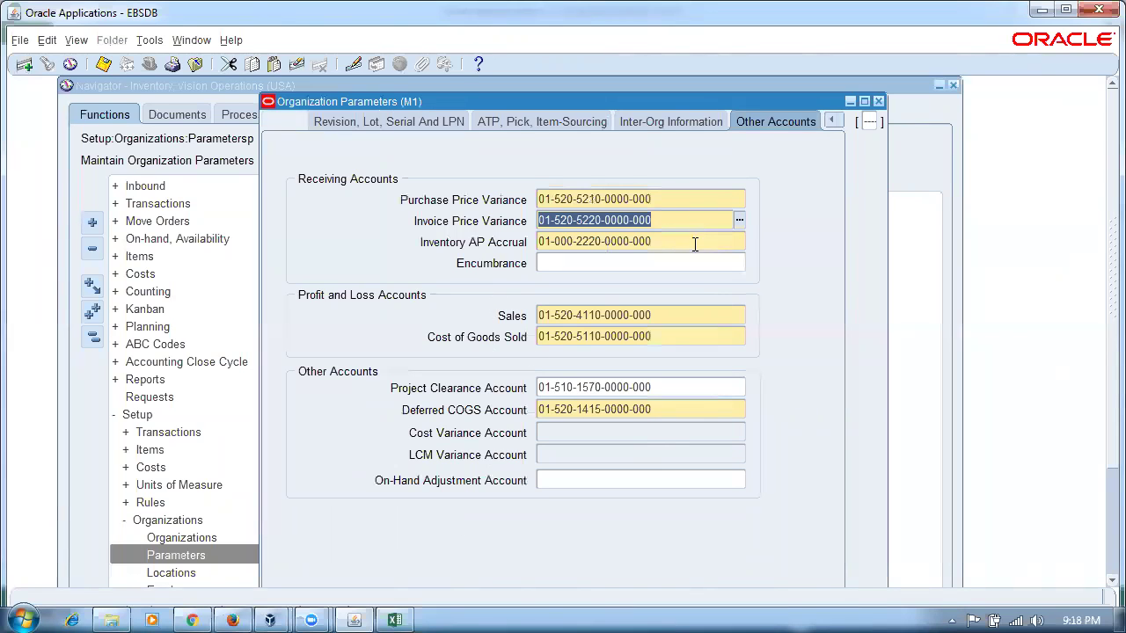
left_click(694, 245)
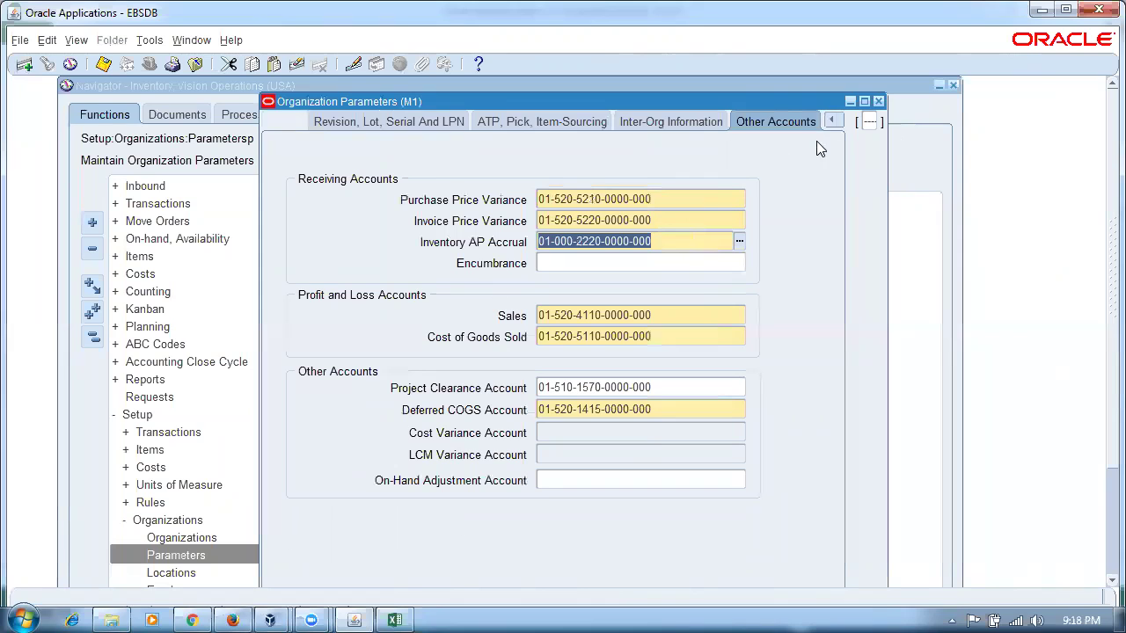
left_click(670, 228)
left_click(666, 240)
left_click(842, 126)
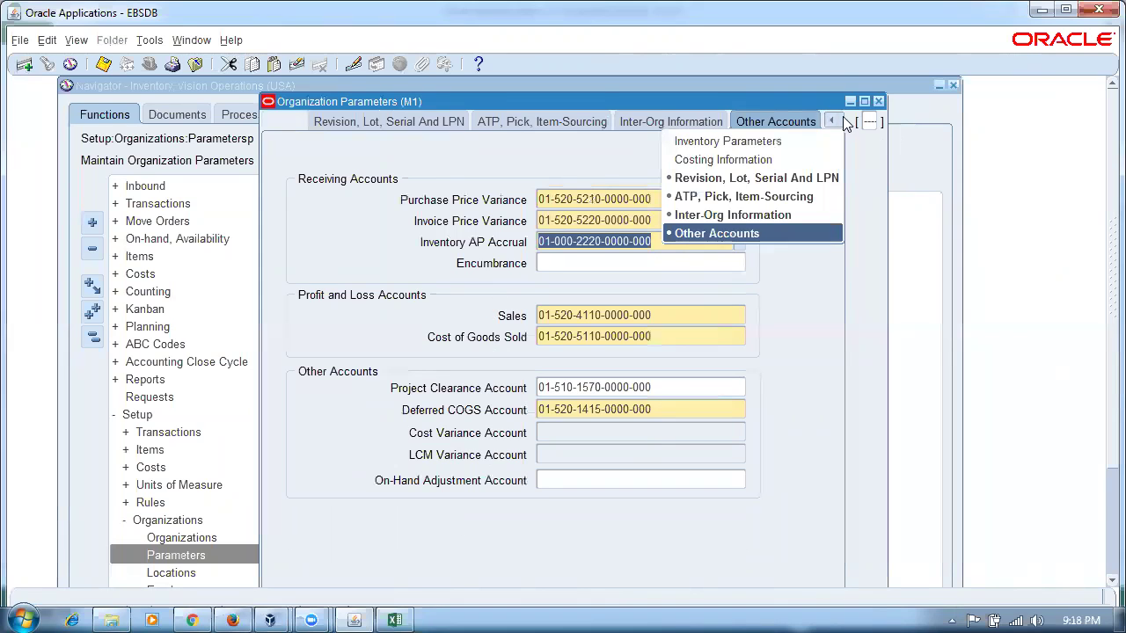
left_click(736, 157)
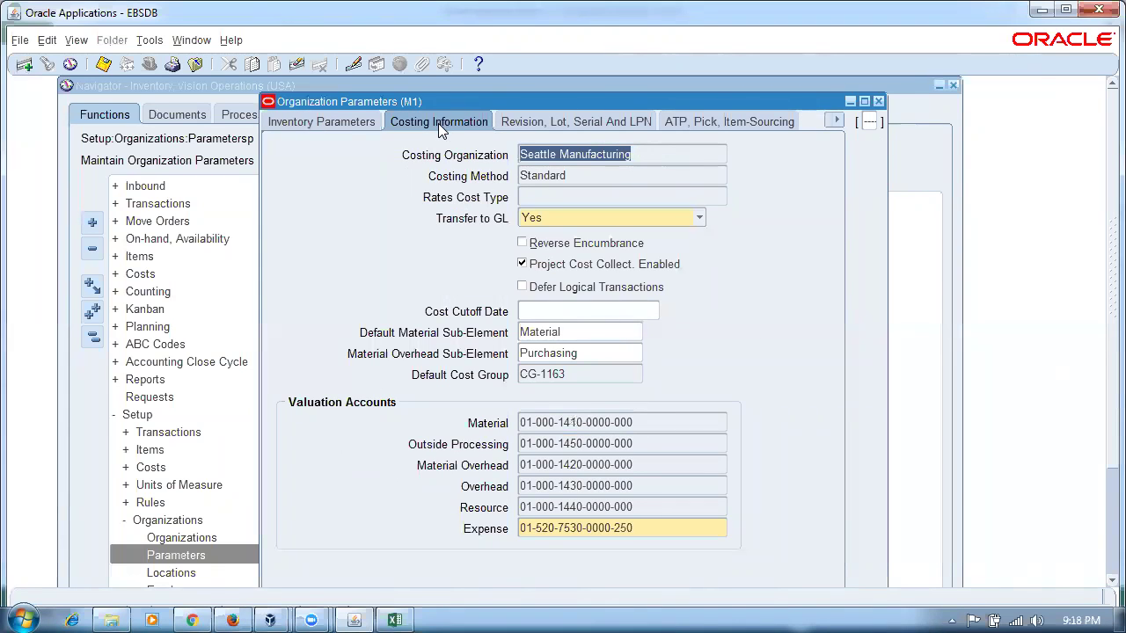
left_click(651, 423)
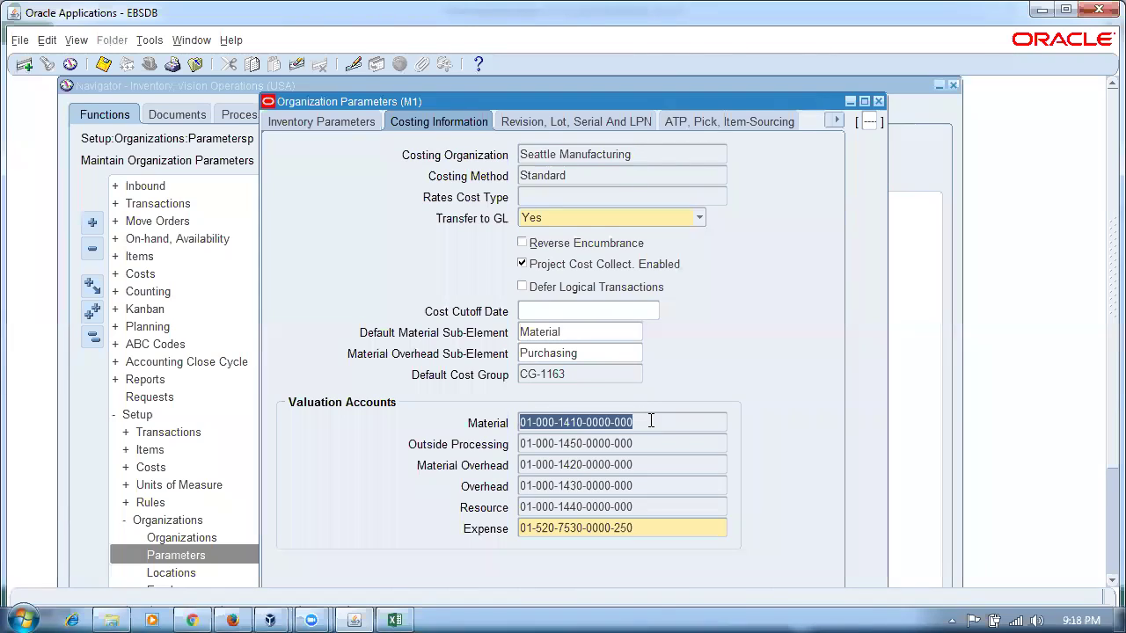
- Close the organization parameters and open the Subinventories form from the collapsed menu
left_click(879, 103)
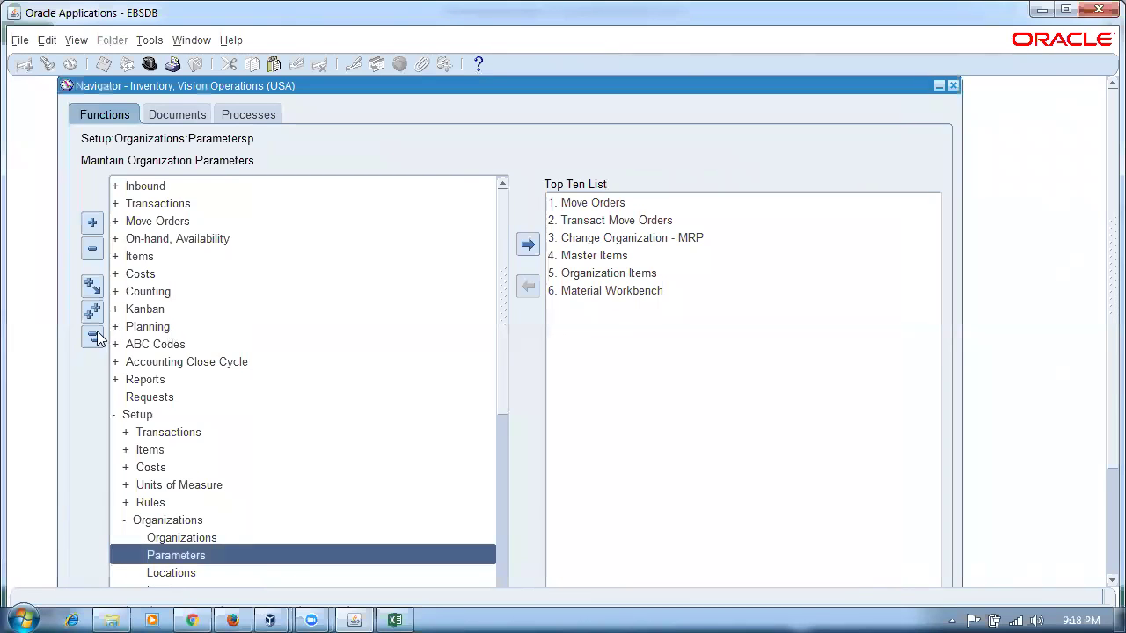
left_click(92, 337)
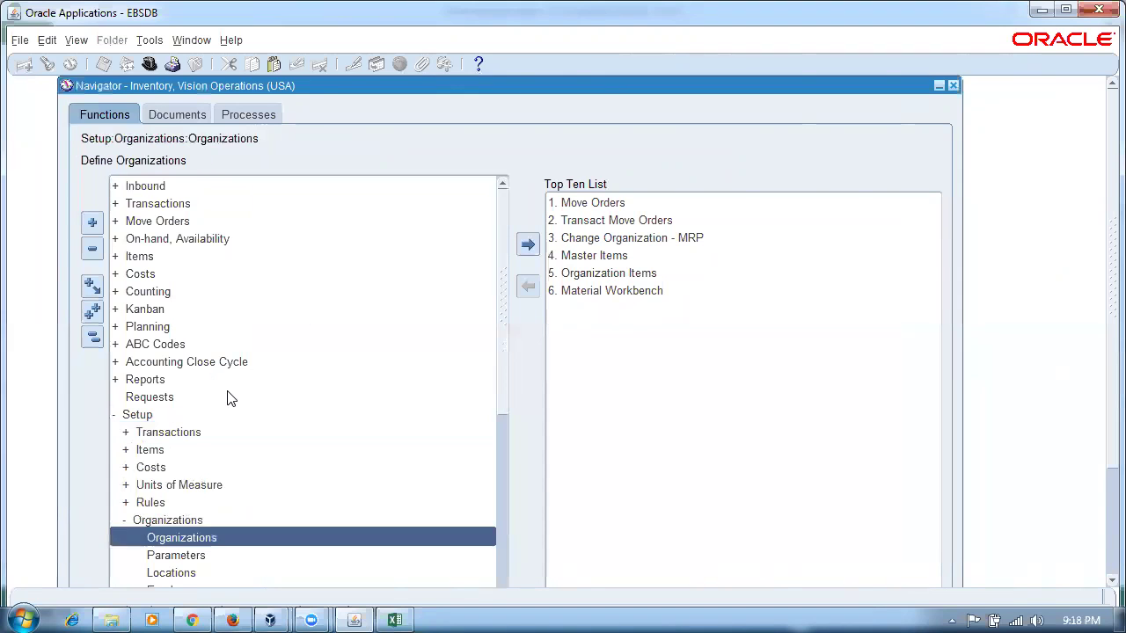
key("Return")
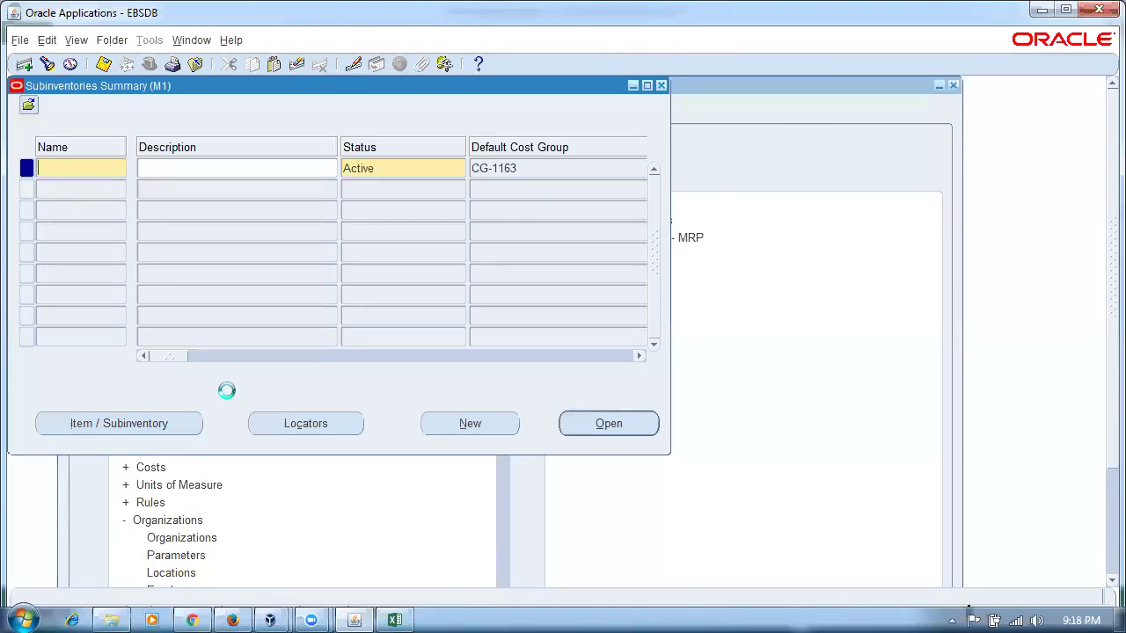
type("S")
key("BackSpace")
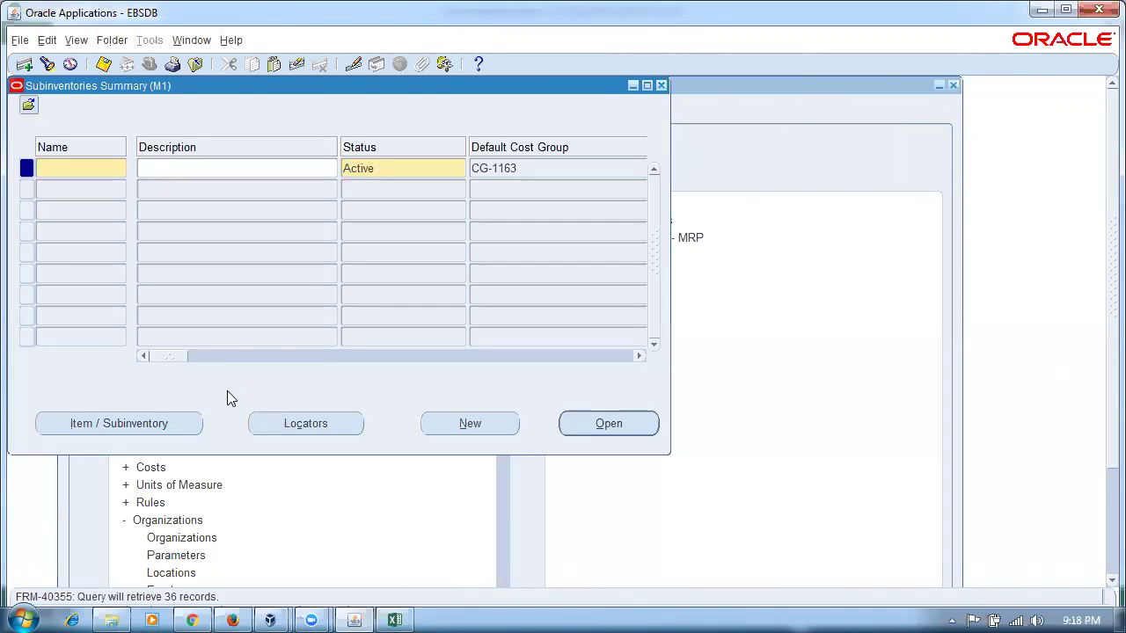
- Query Stores% and check that Stores is an asset subinventory
key("F11")
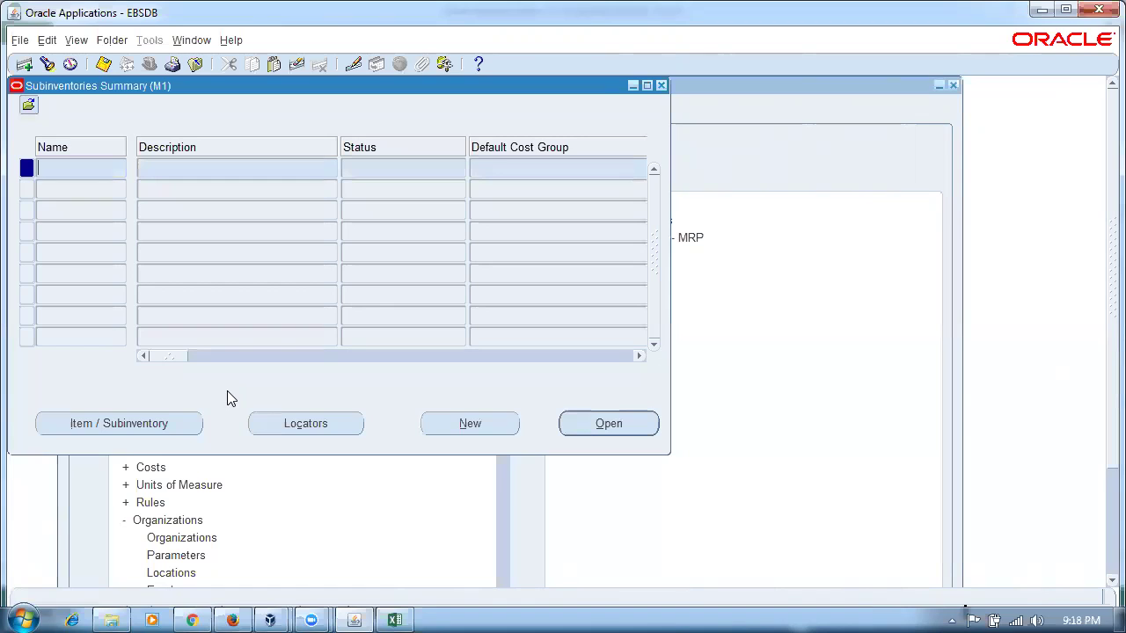
type("Stores%")
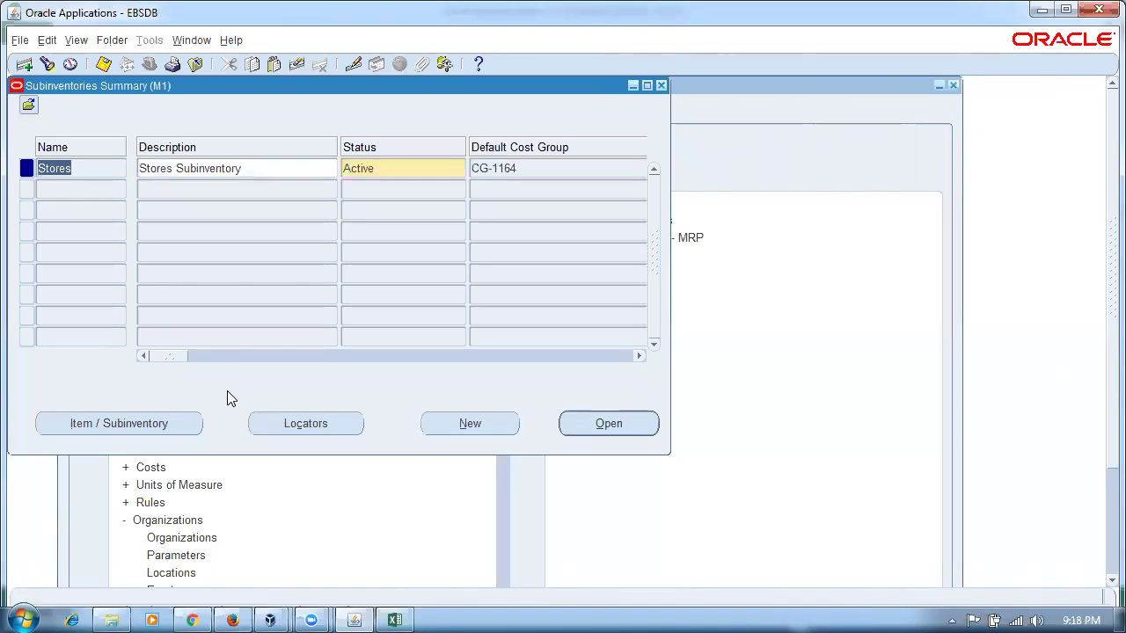
left_click_drag(172, 359, 195, 363)
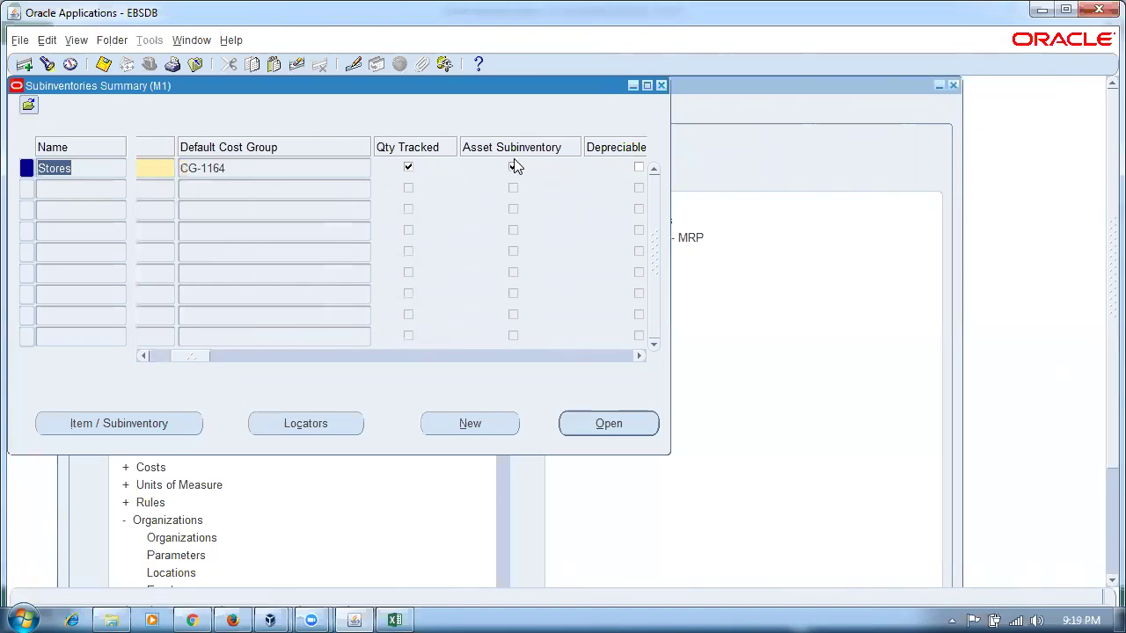
left_click(84, 193)
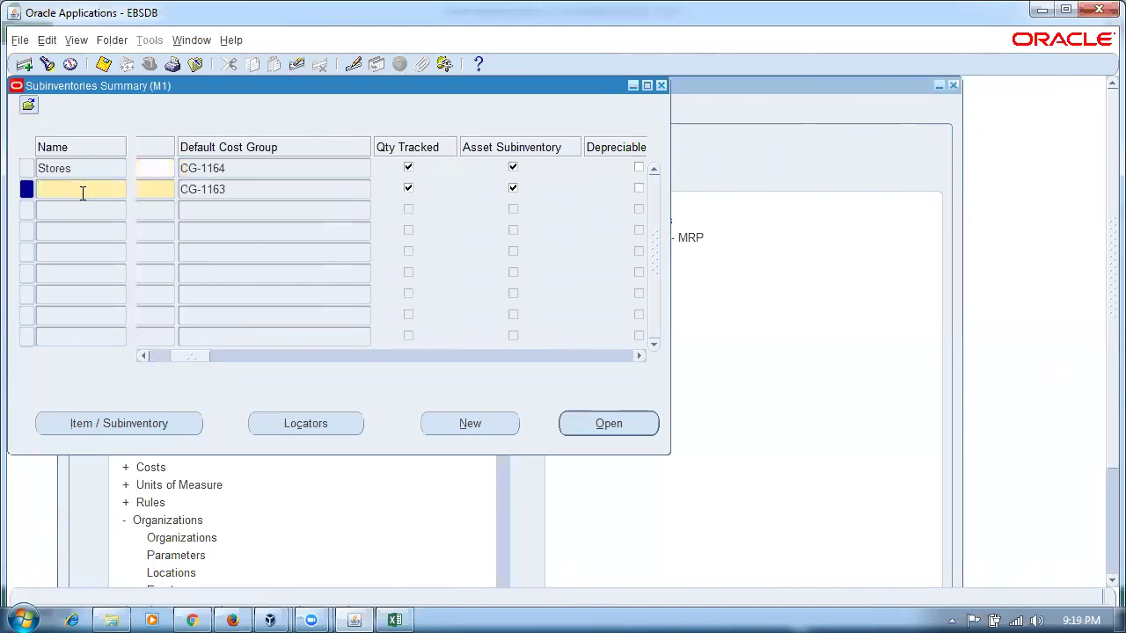
- Query E% to confirm Expense_SI is not an asset subinventory, then close the summary
key("F11")
type("Expens%")
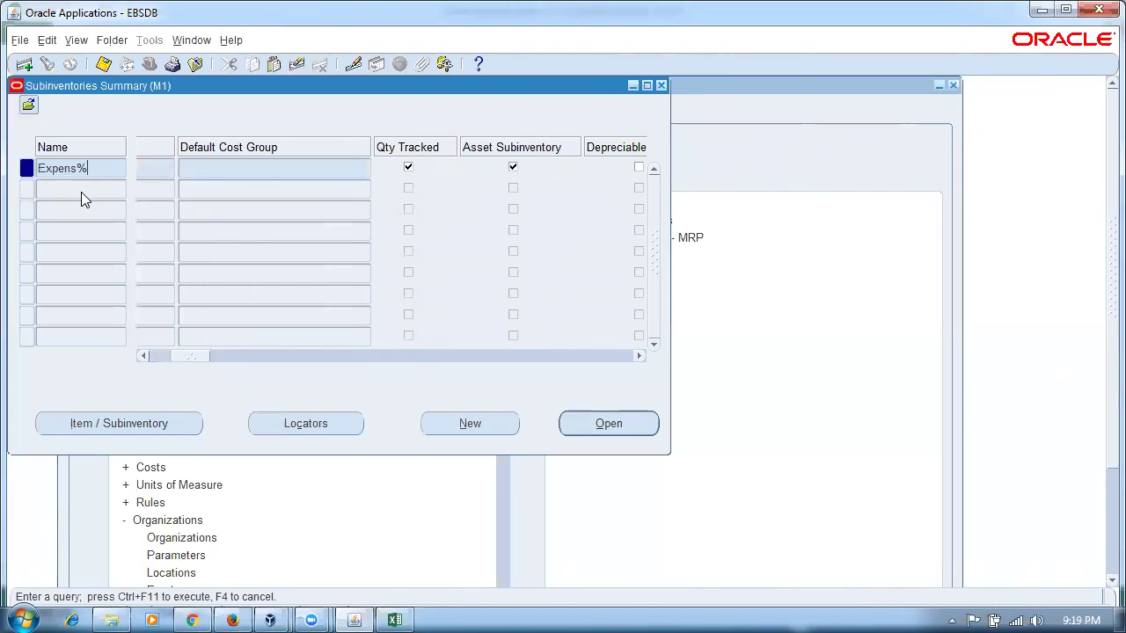
key("ctrl+F11")
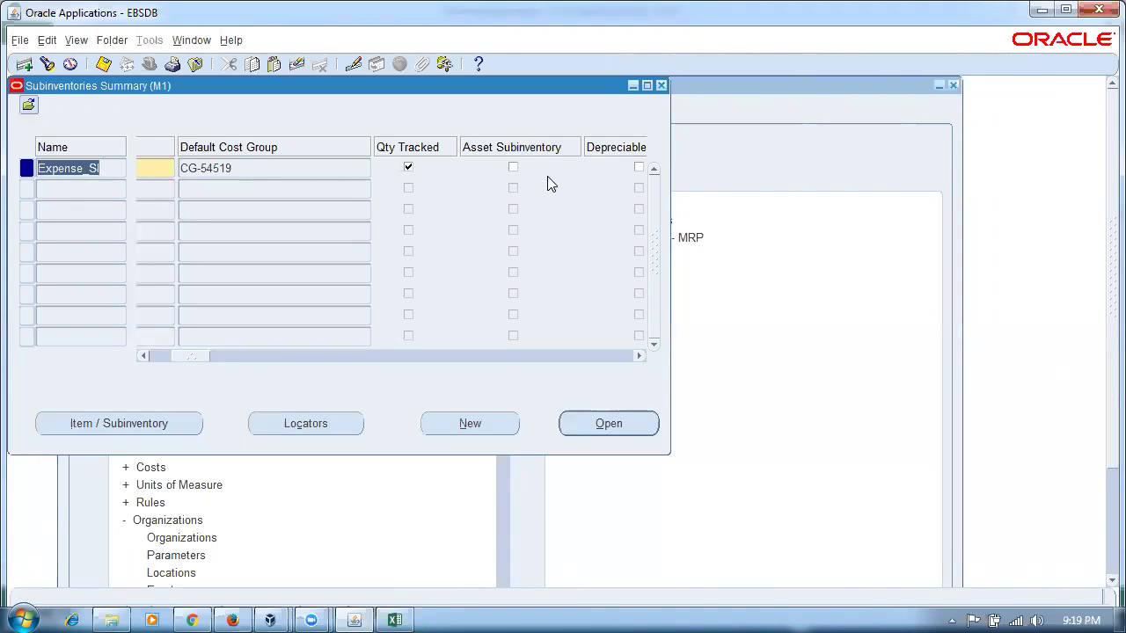
left_click(662, 86)
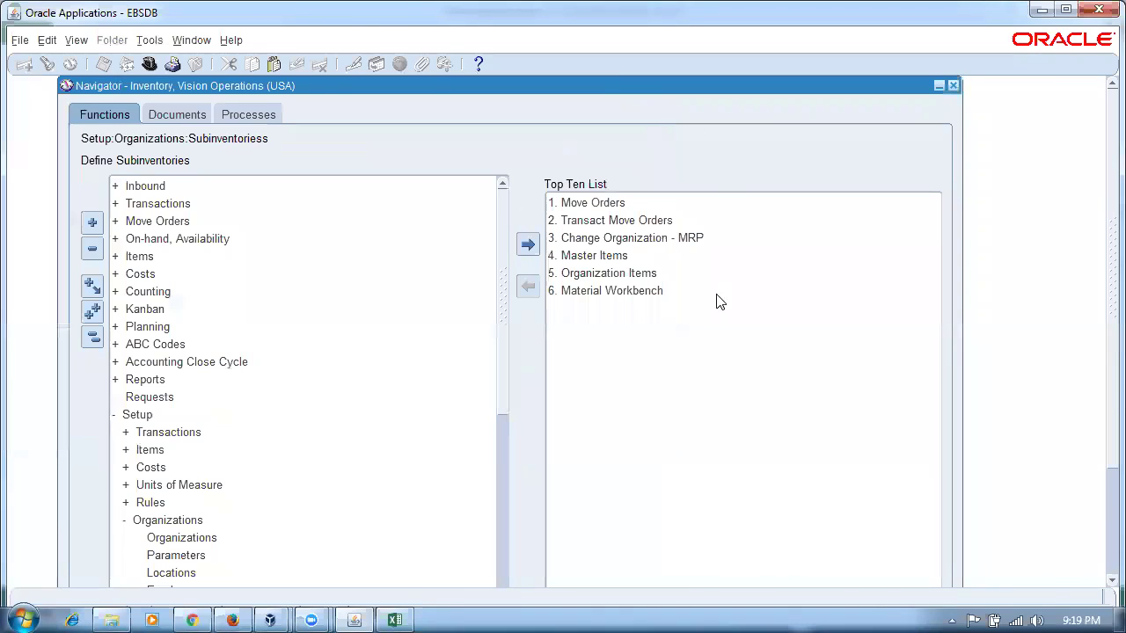
key("alt+Tab")
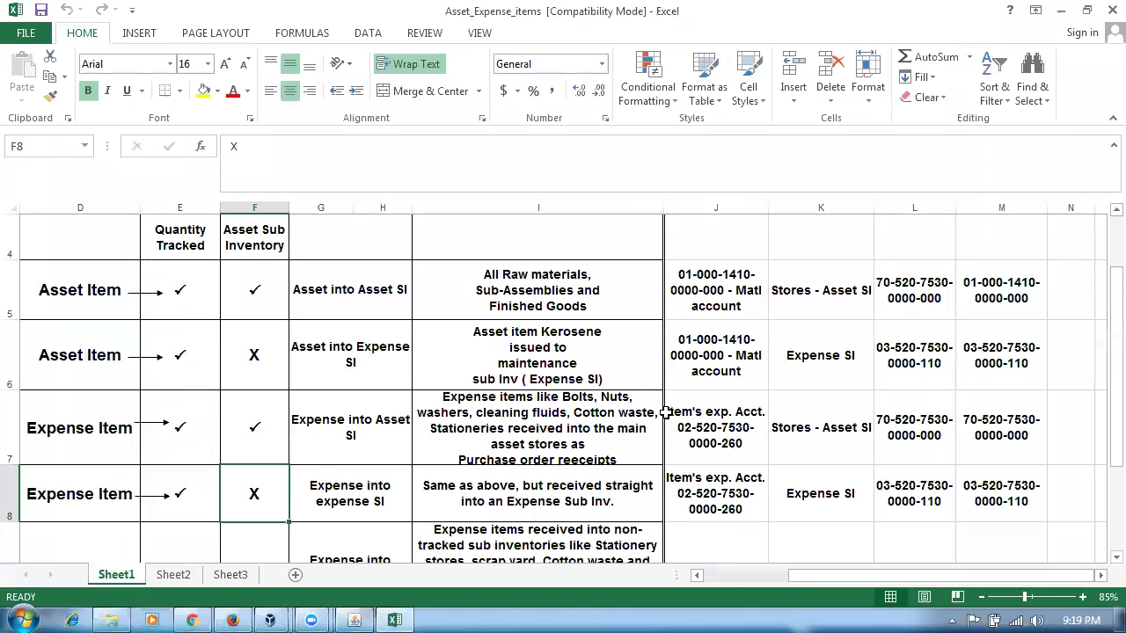
left_click(342, 296)
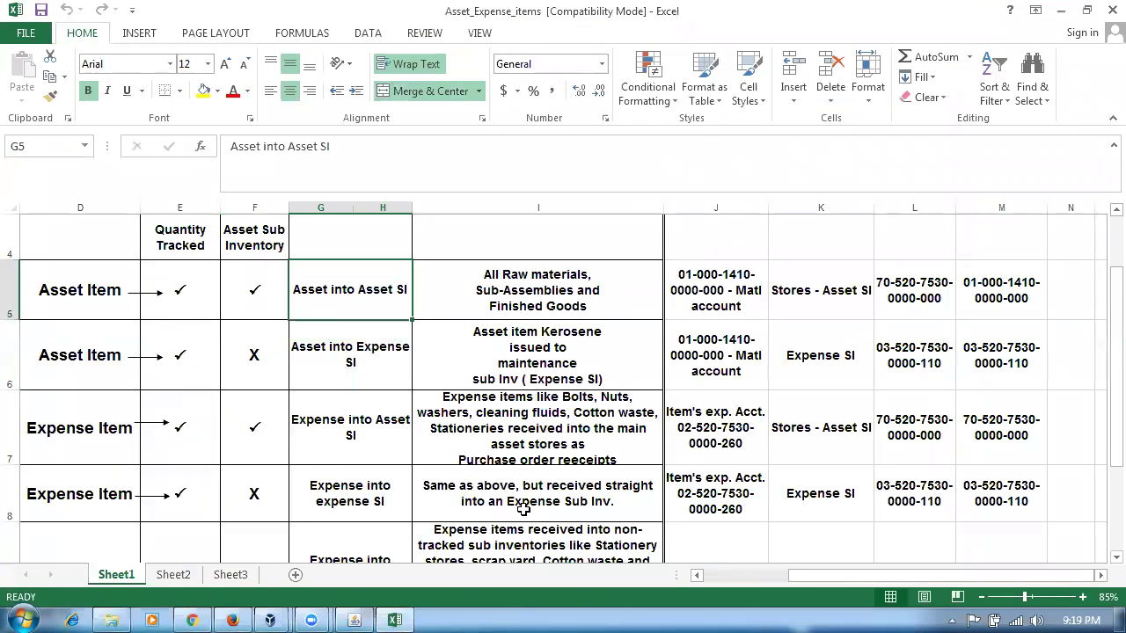
left_click_drag(790, 581, 700, 591)
left_click(167, 299)
left_click(281, 300)
left_click(364, 297)
left_click(440, 295)
left_click(534, 304)
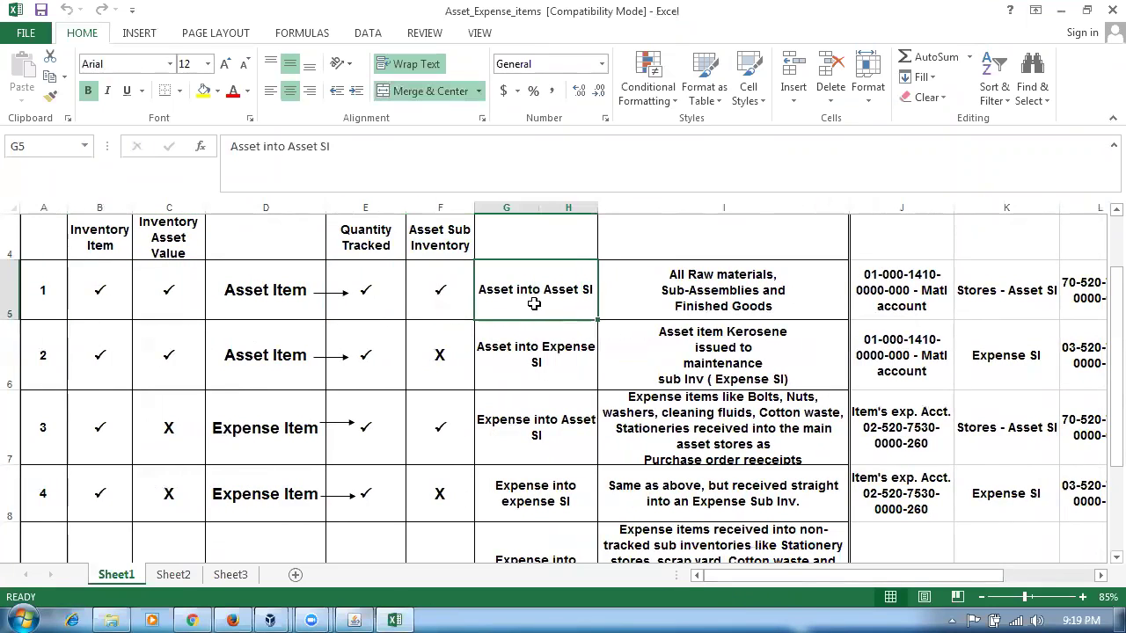
left_click(748, 291)
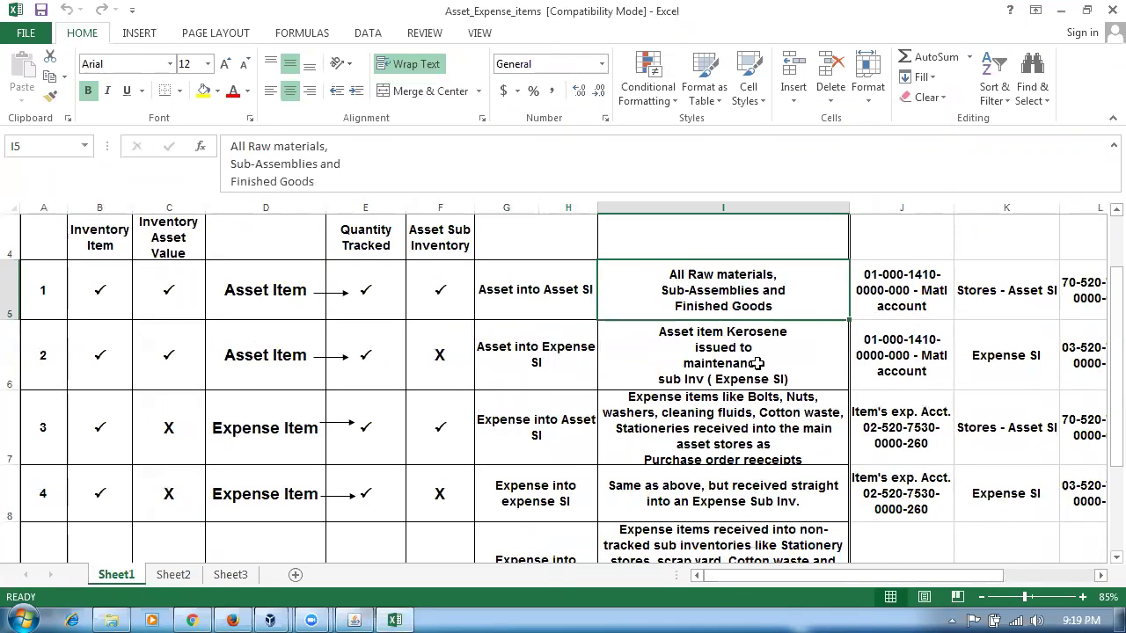
left_click_drag(862, 586, 972, 583)
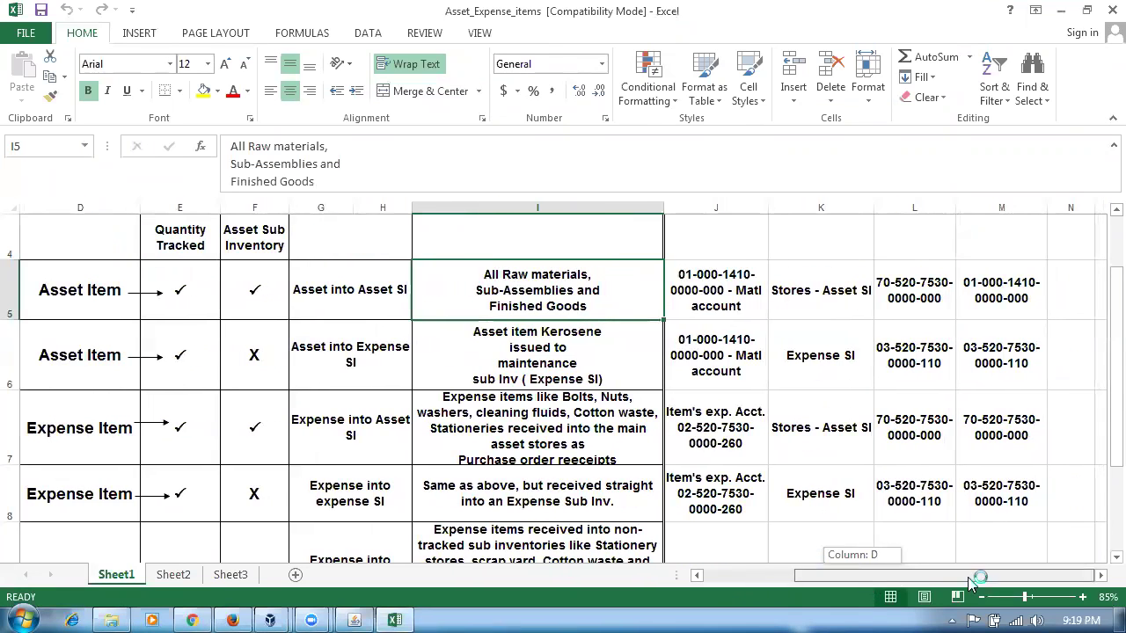
scroll(962, 521, "up", 3)
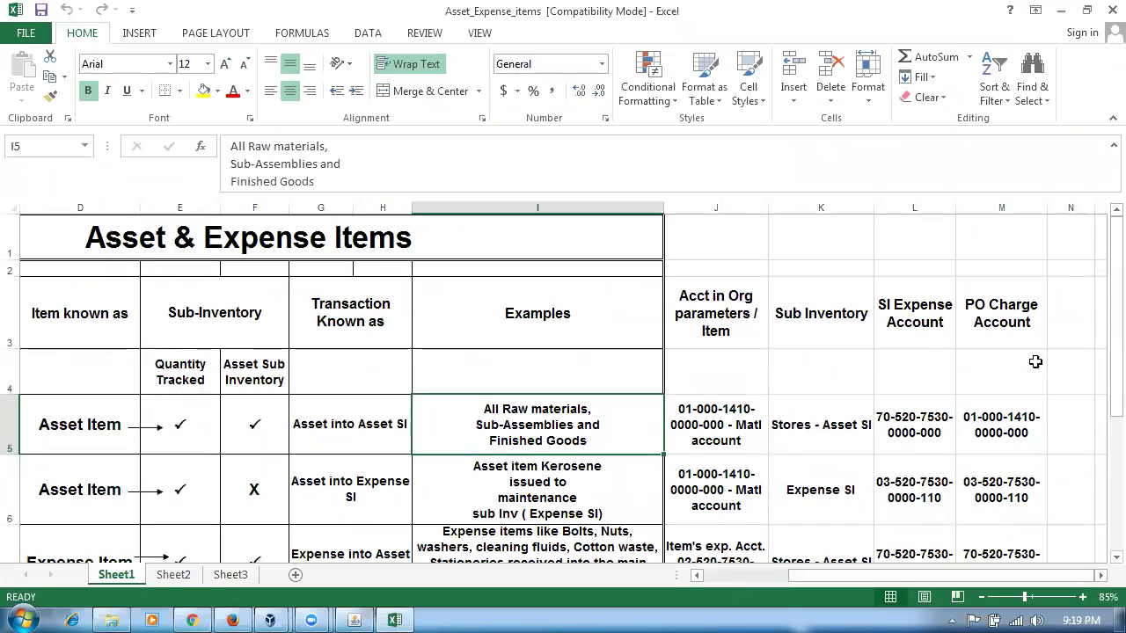
left_click(1007, 319)
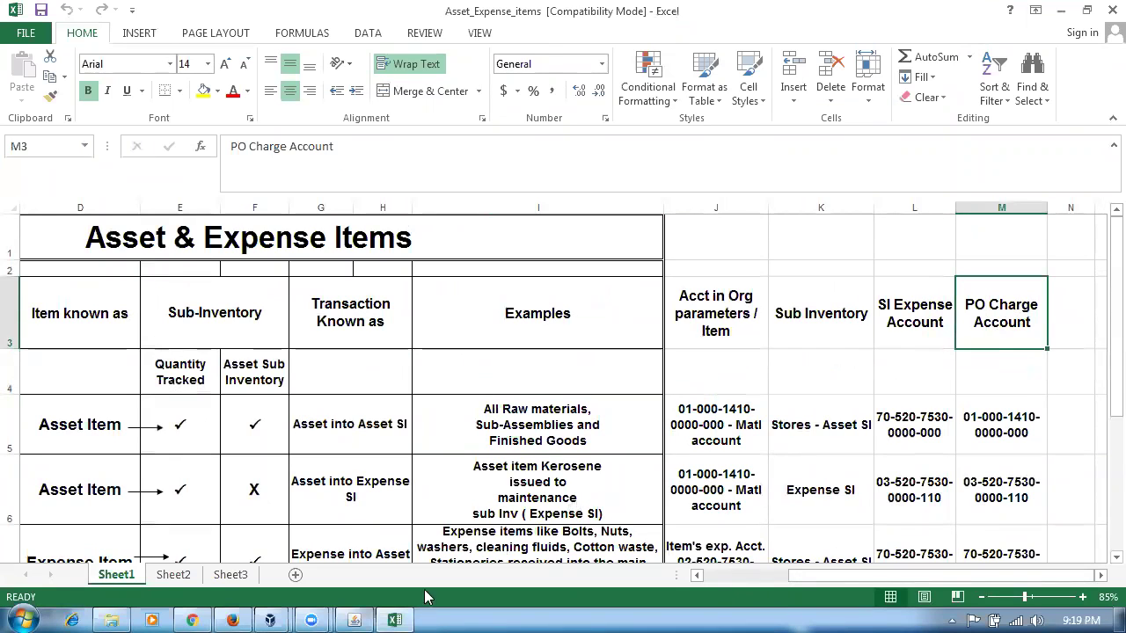
left_click(359, 619)
left_click(199, 239)
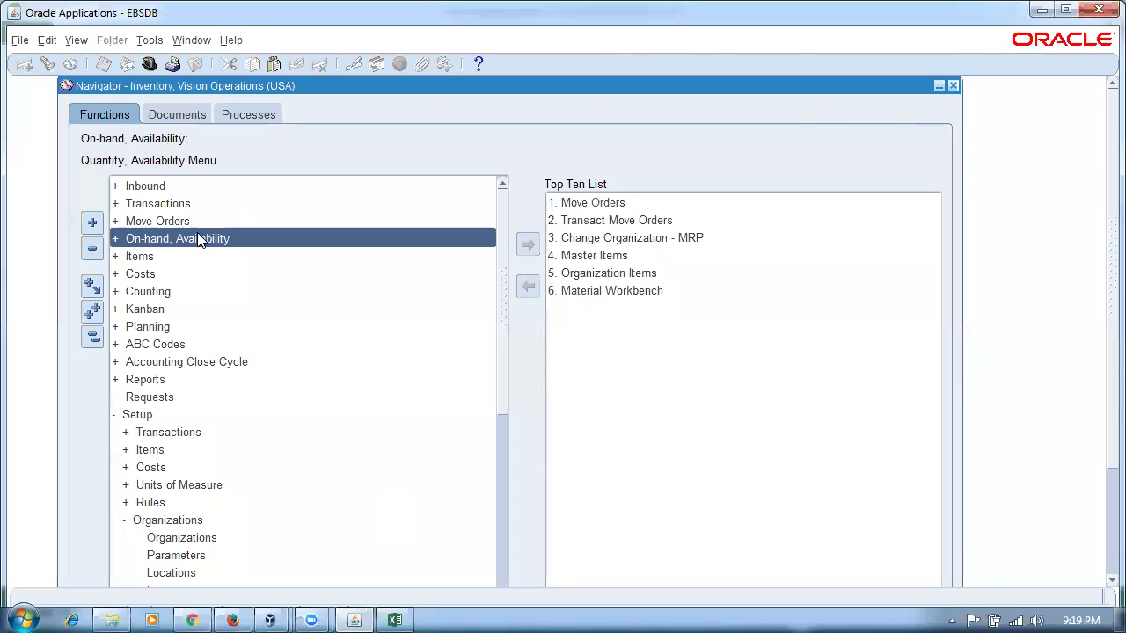
- Switch to Purchasing and start a new purchase order for supplier j10_sup1
key("alt+f")
key("r")
key("Return")
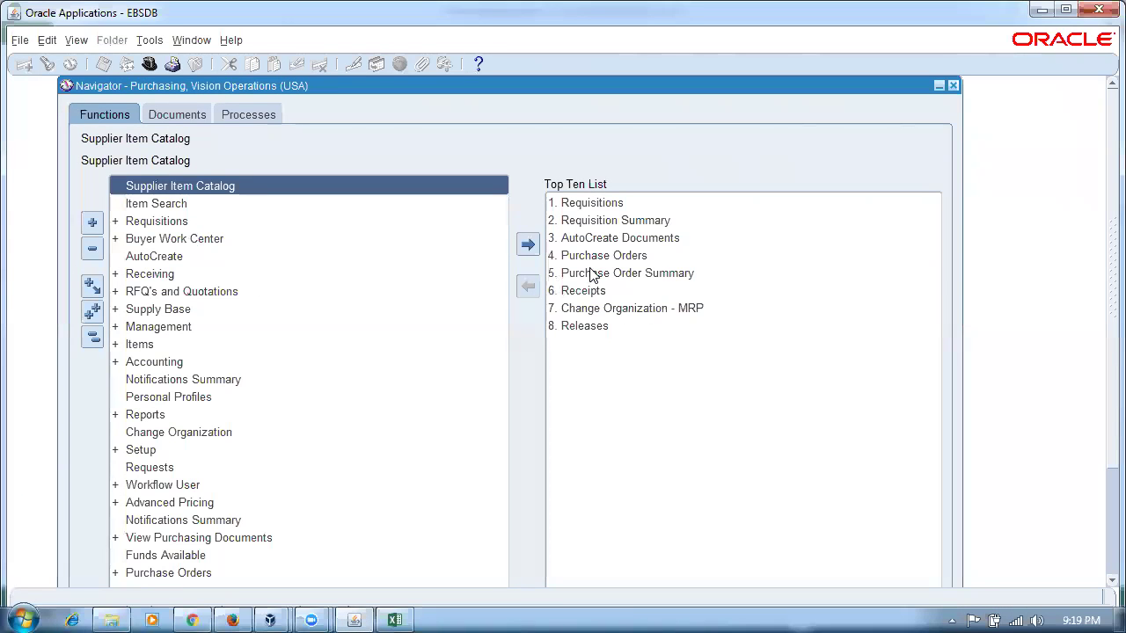
double_click(595, 257)
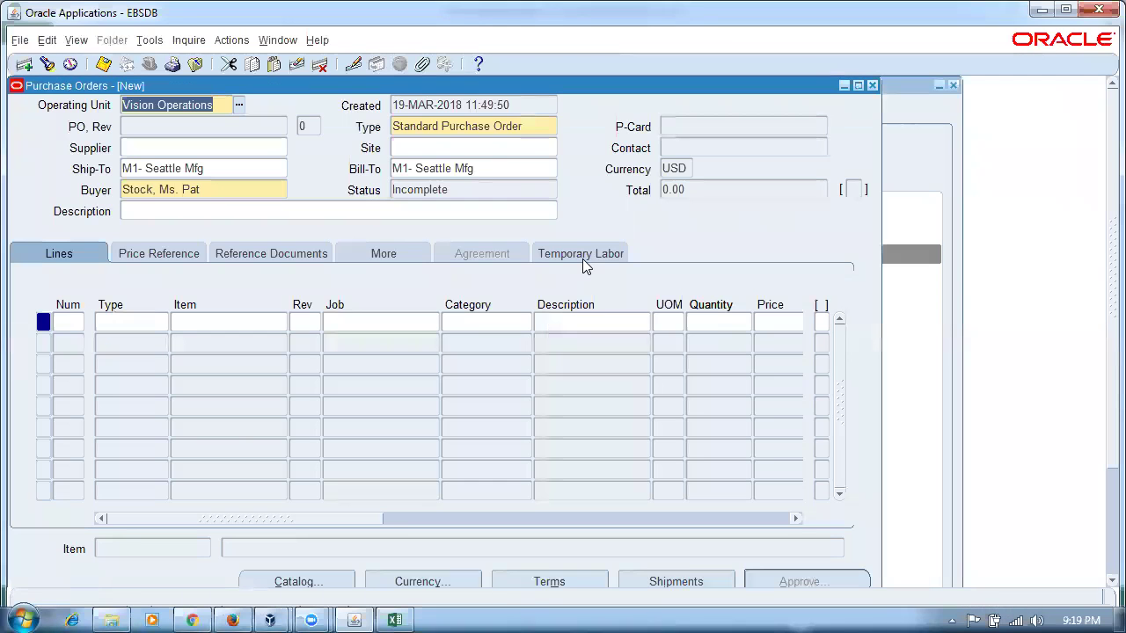
left_click(188, 148)
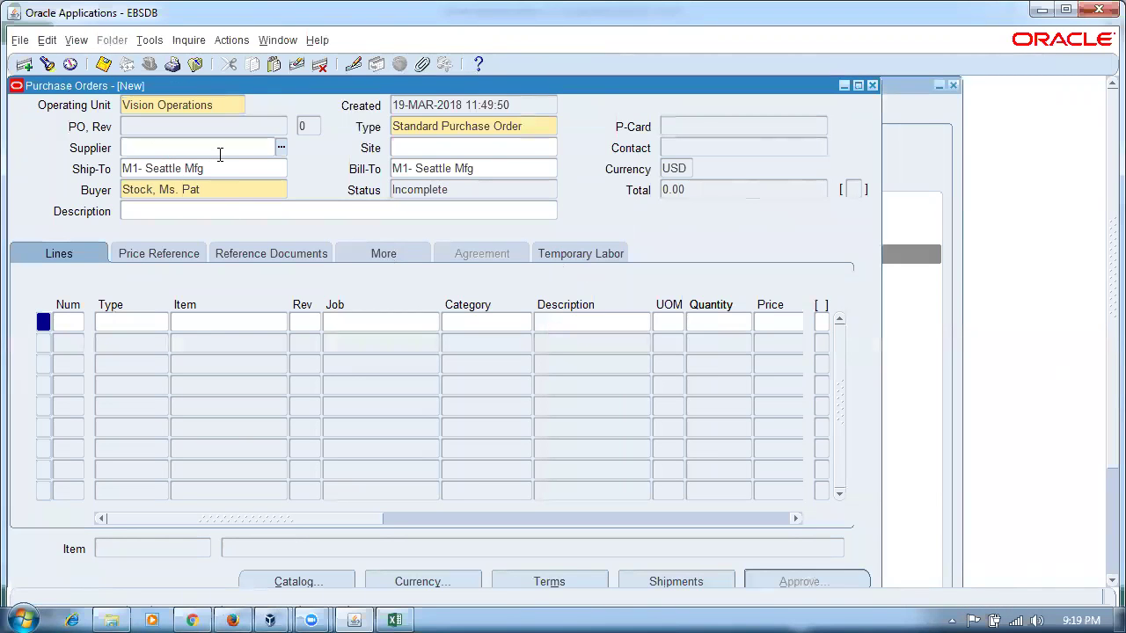
type("j10_sup1")
key("Tab")
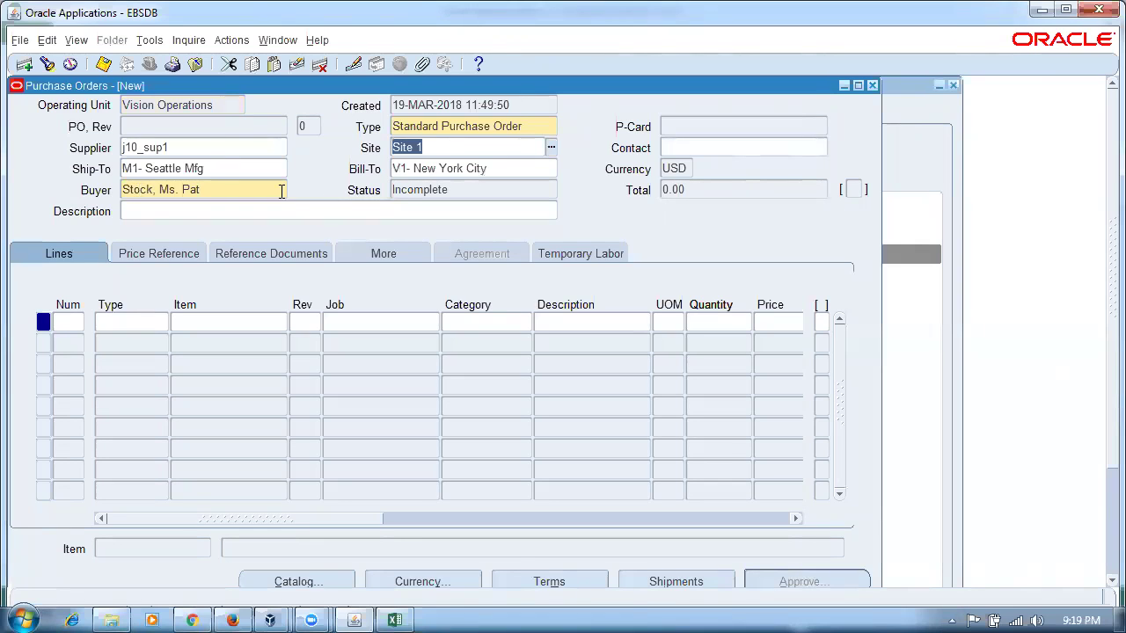
- Add line 1 for 100 n10_asset_item and bring up its shipments
left_click(206, 329)
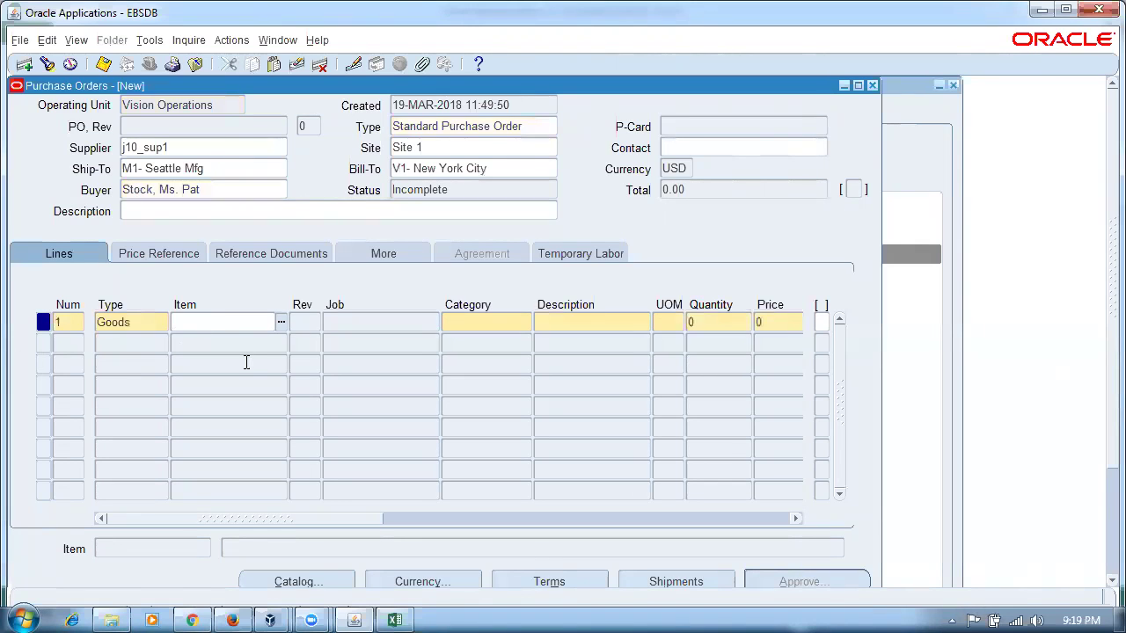
type("n10%")
key("Tab")
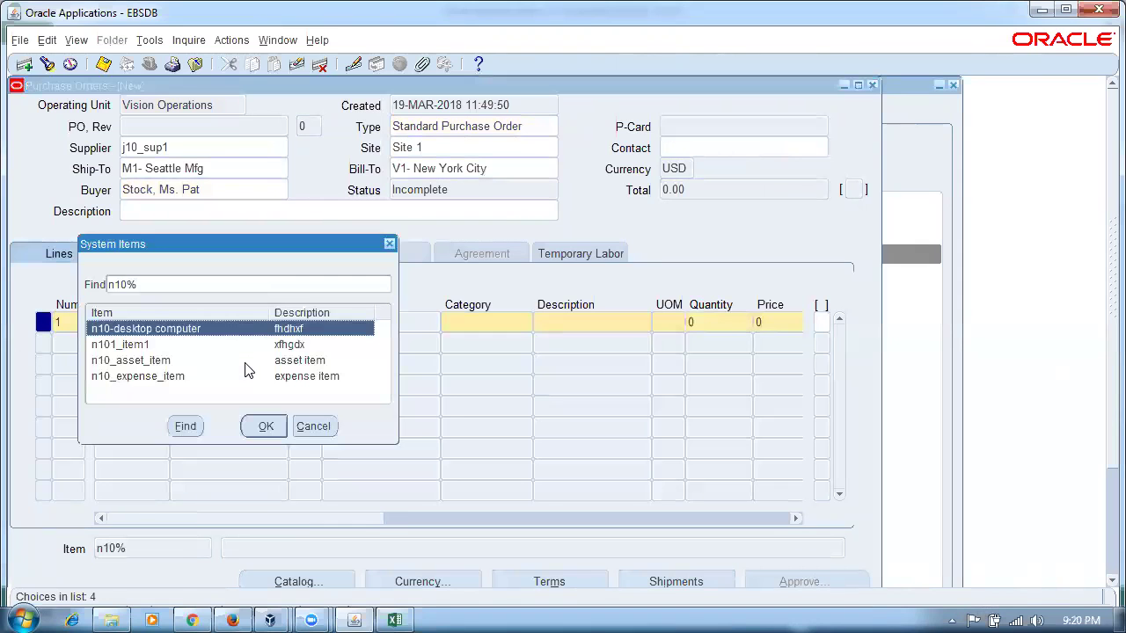
key("Down")
key("Down")
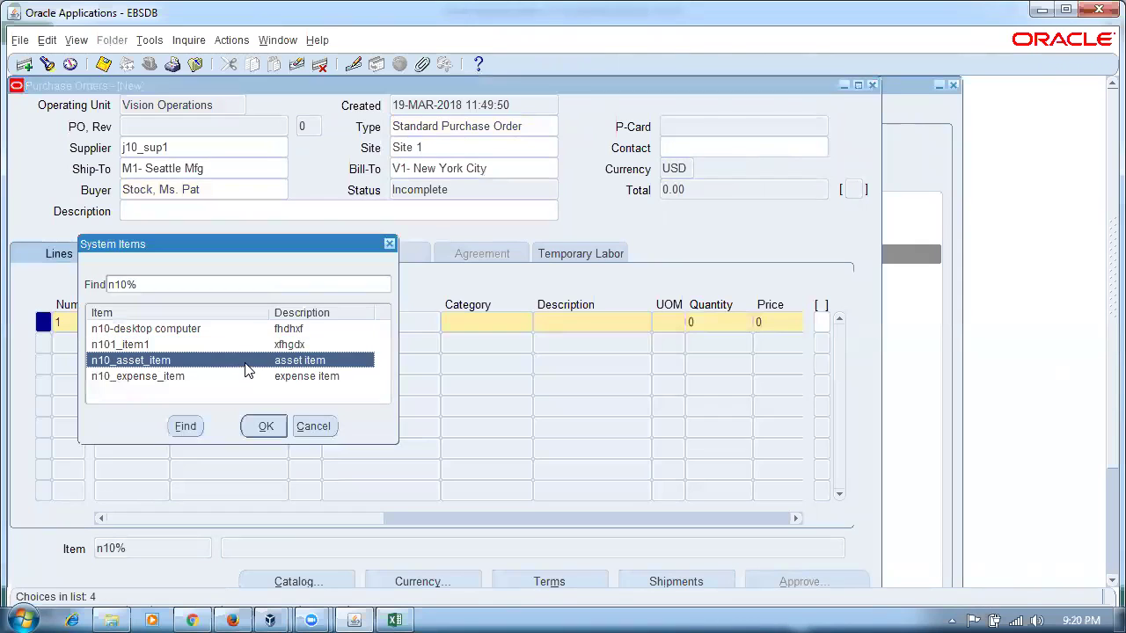
key("Return")
left_click(713, 322)
type("100")
key("Tab")
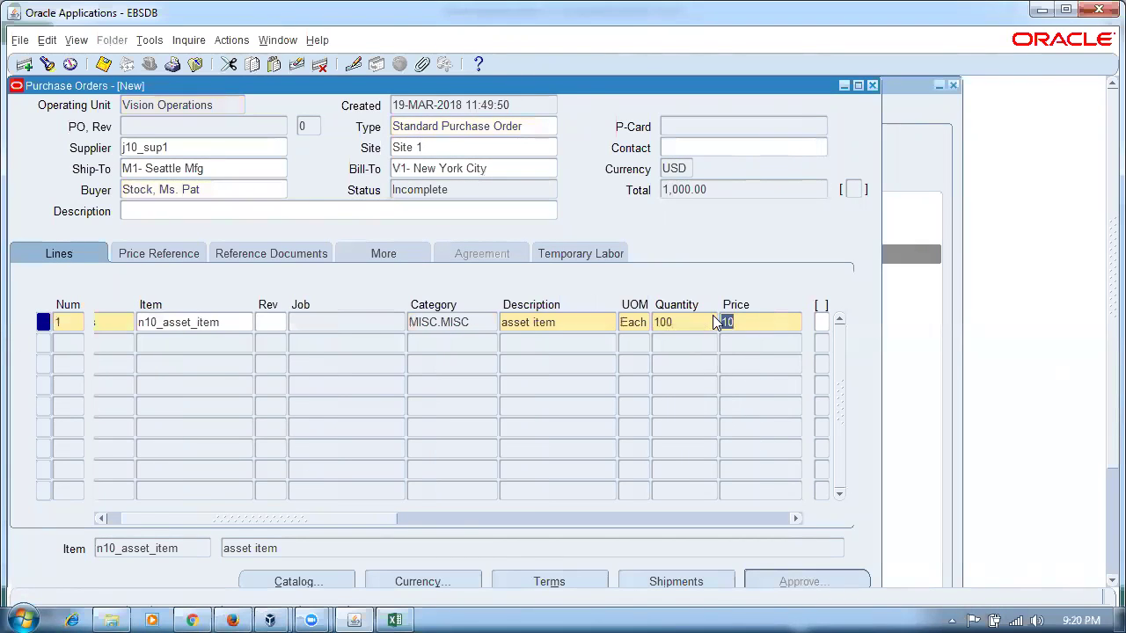
left_click(670, 585)
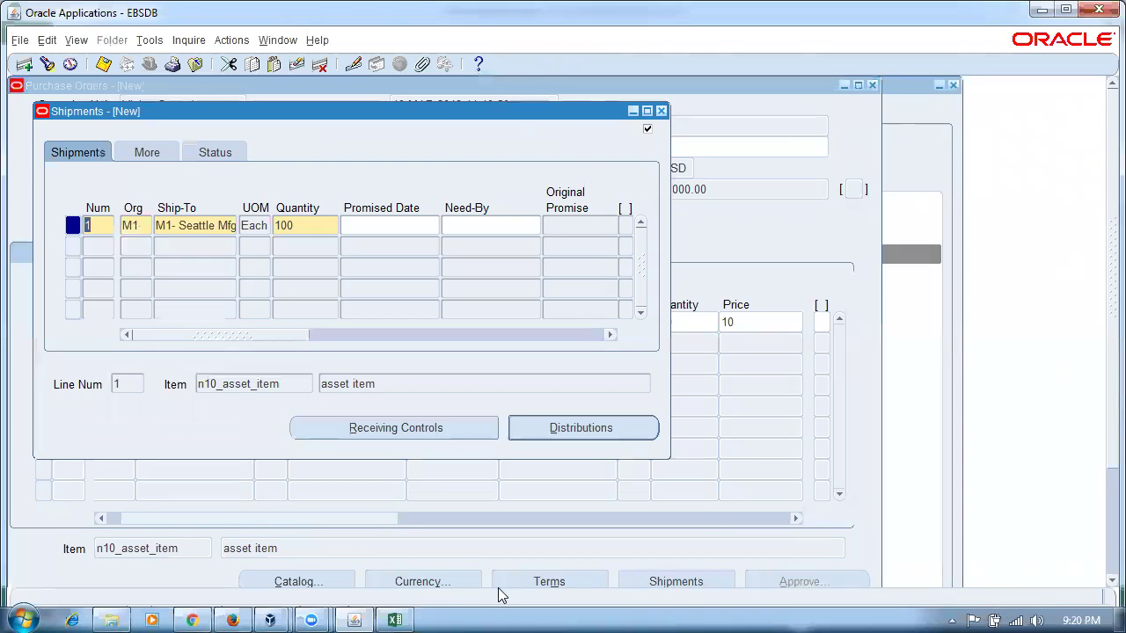
- Give the asset item shipment a promised date of 19-MAR-2018
key("Tab")
key("Tab")
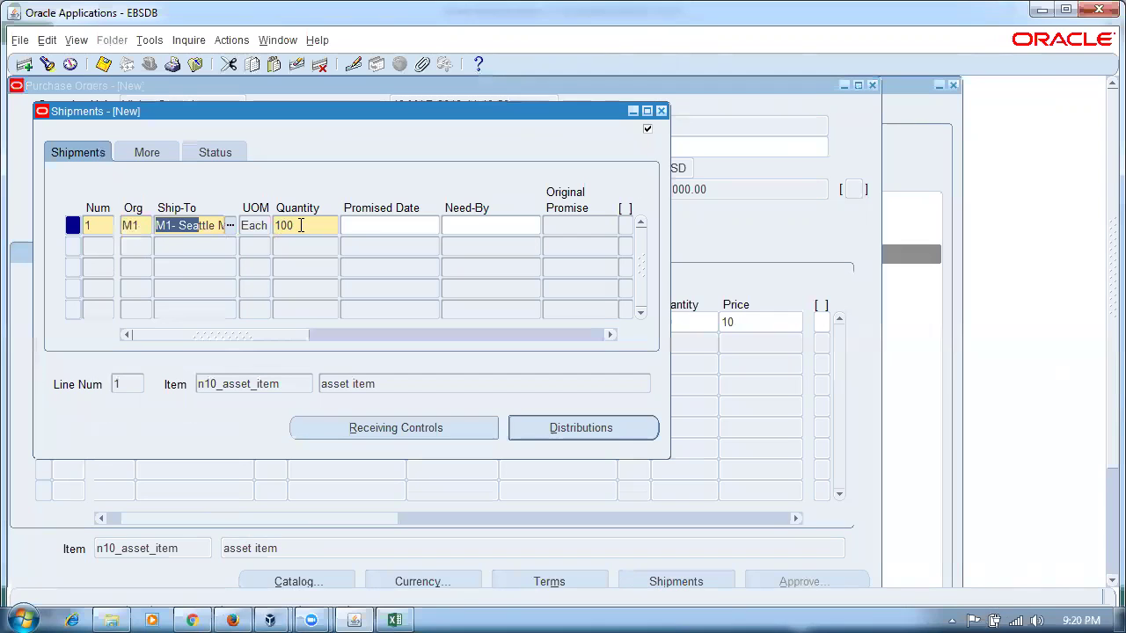
key("Tab")
key("Tab")
left_click(373, 251)
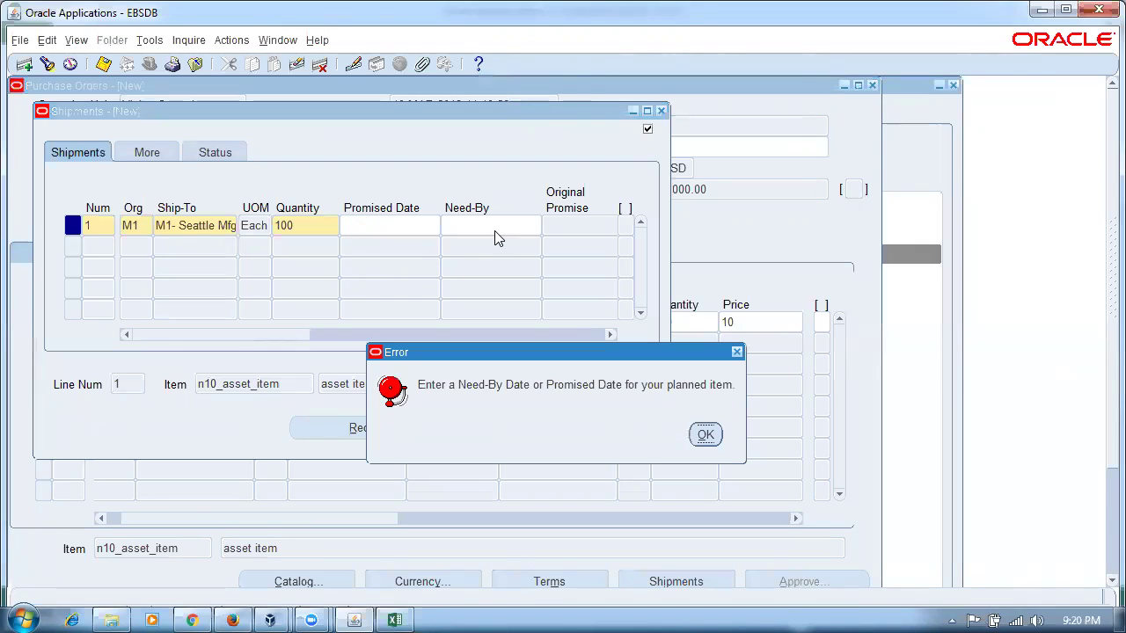
left_click(706, 434)
type("19-MAR-2018")
key("Tab")
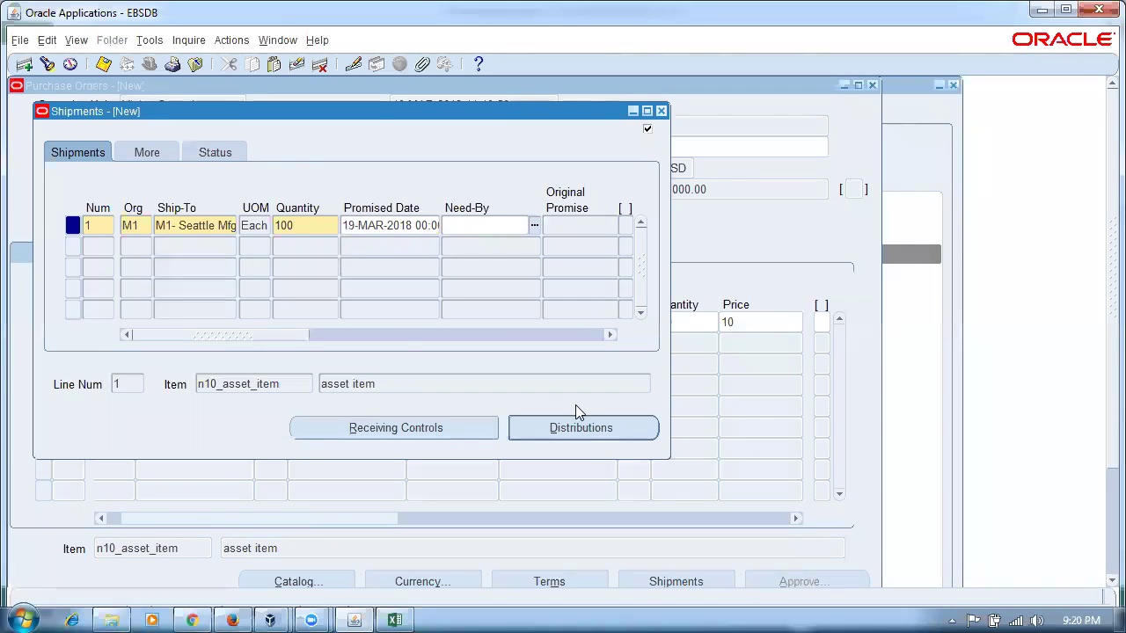
- Set the distribution's subinventory to Stores and scroll to the PO Charge Account column
left_click(572, 431)
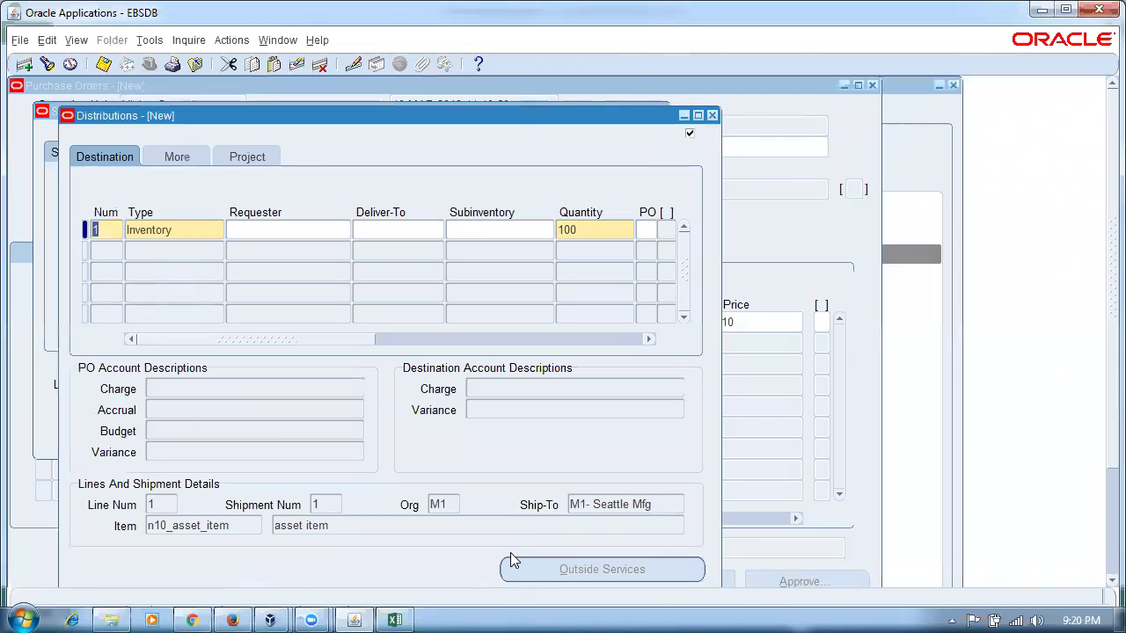
left_click(498, 233)
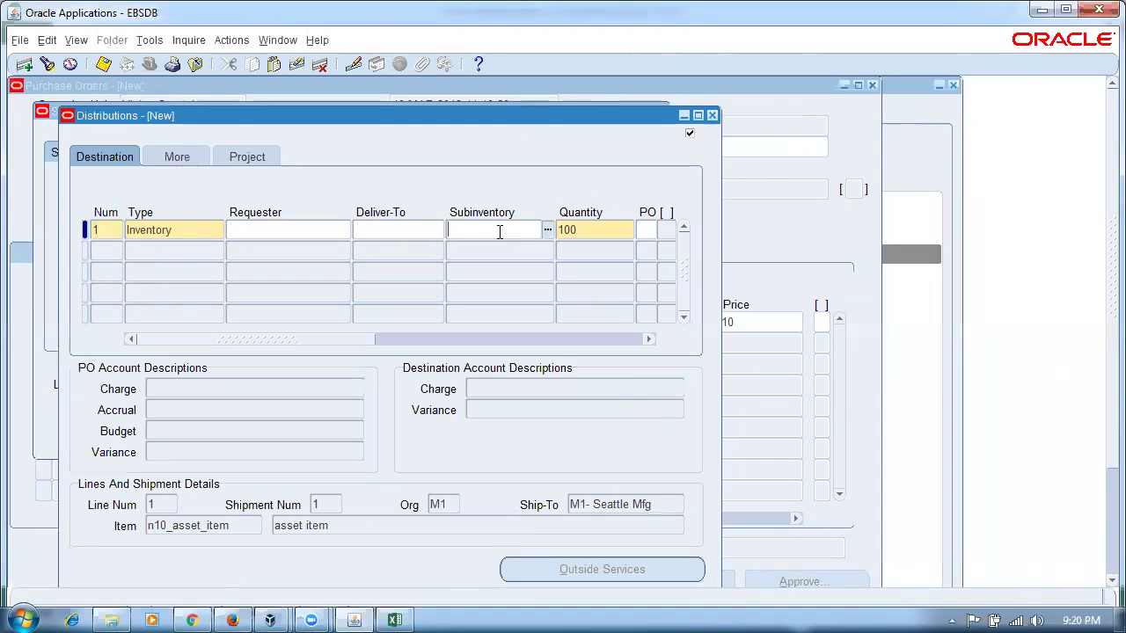
type("stores")
key("Tab")
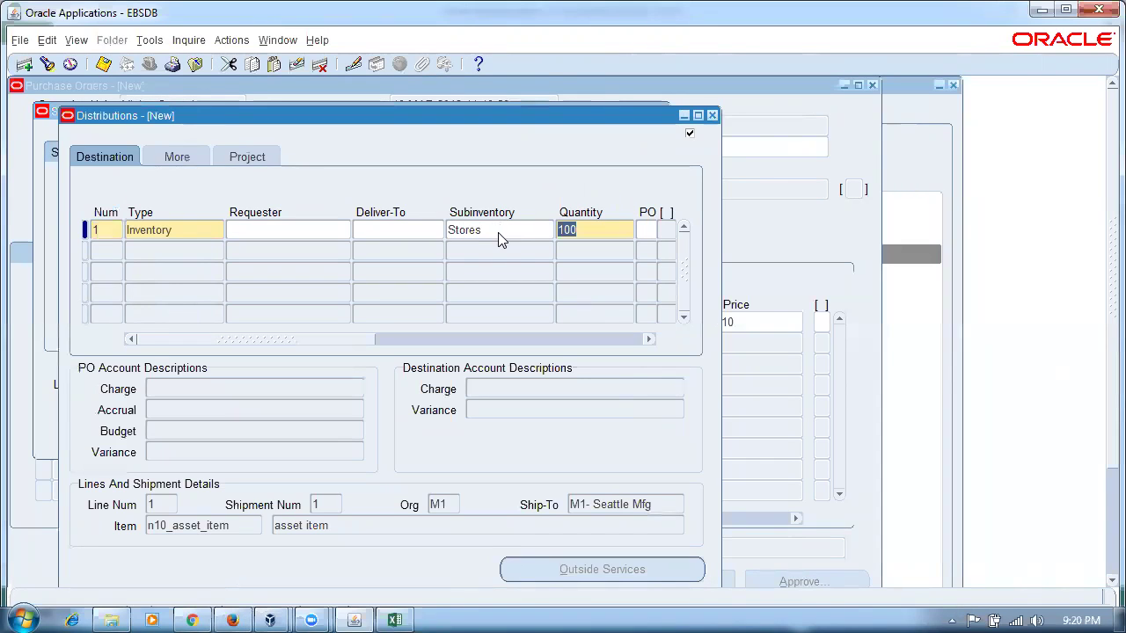
left_click_drag(245, 343, 335, 351)
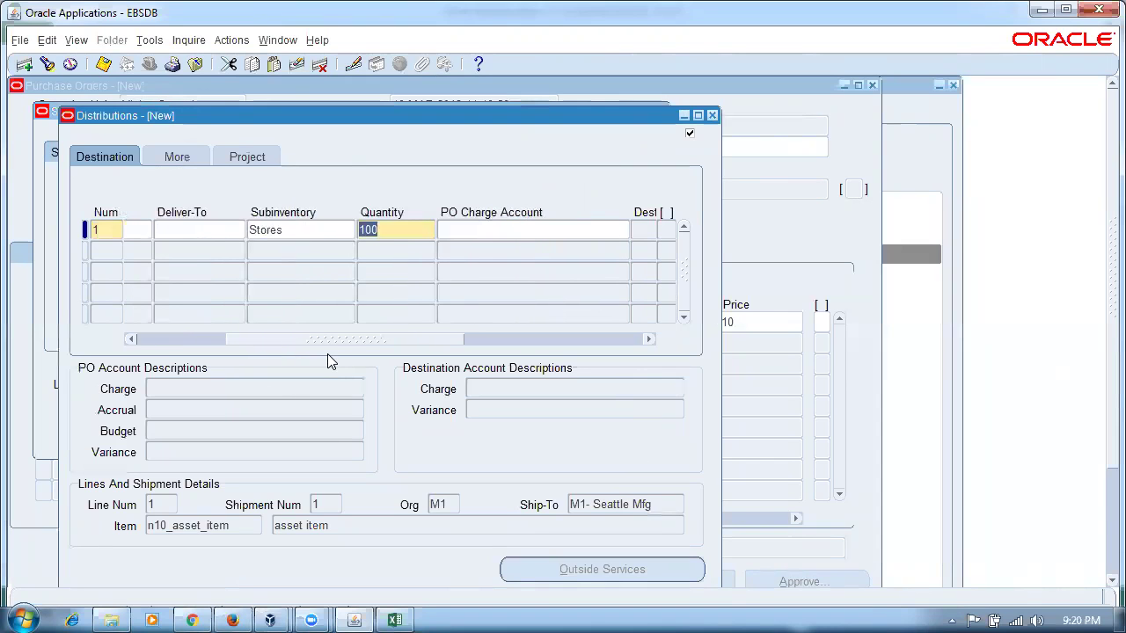
left_click(395, 620)
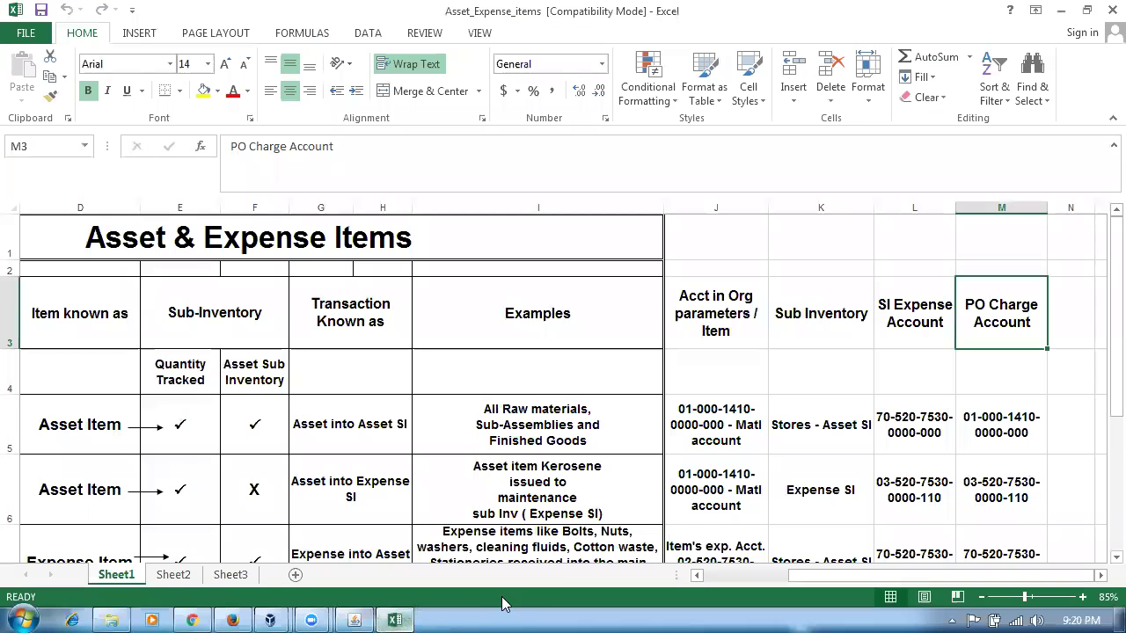
left_click(359, 438)
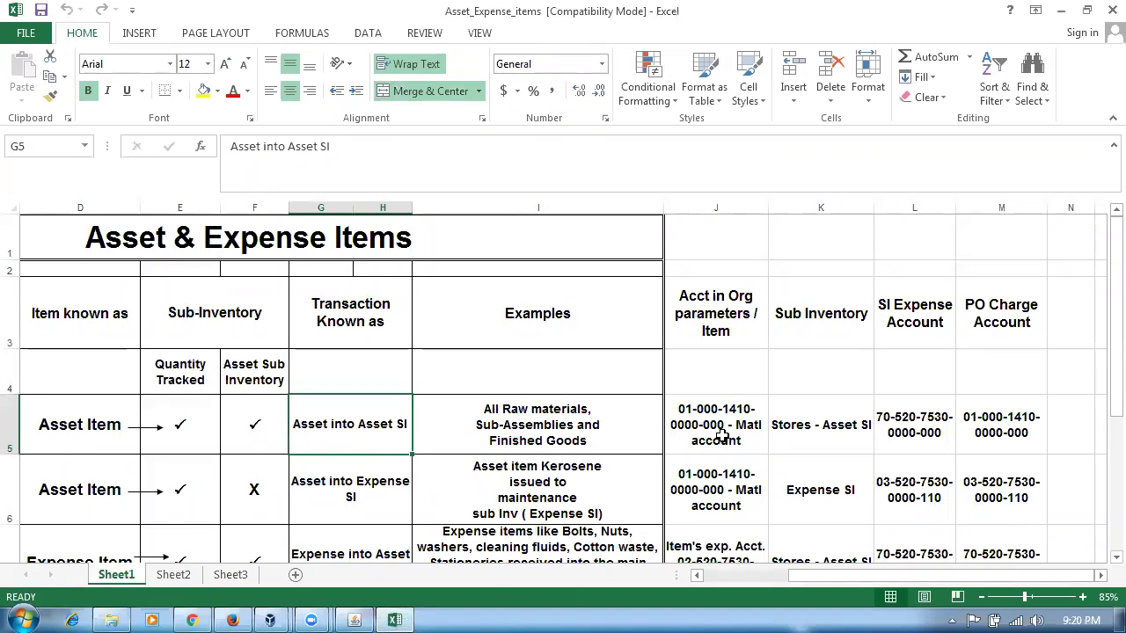
left_click(720, 434)
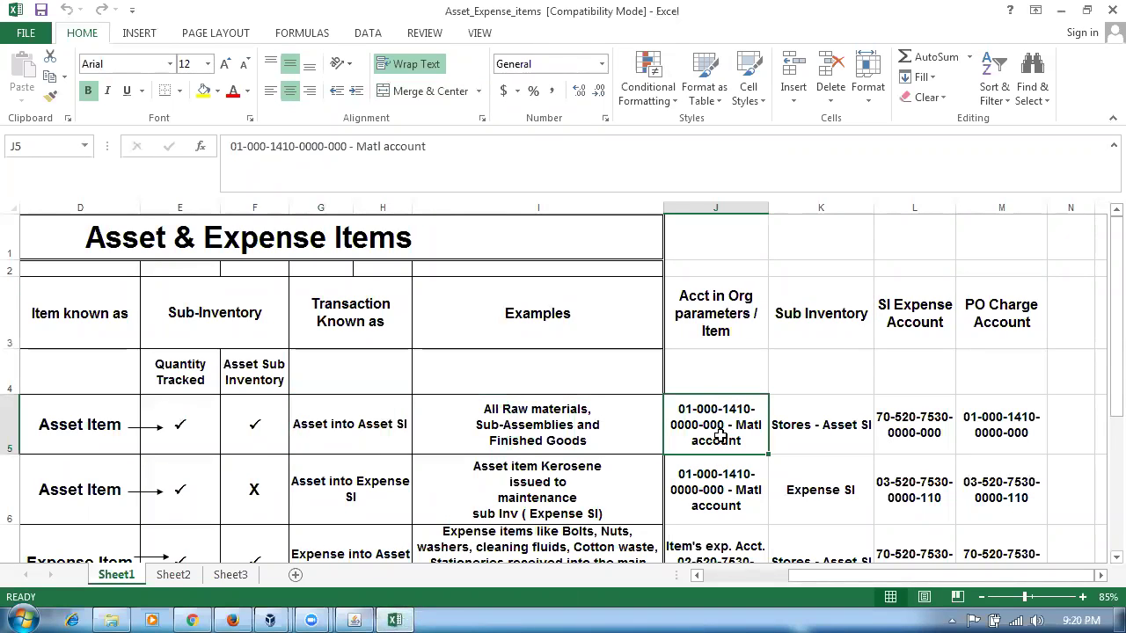
left_click(1010, 435)
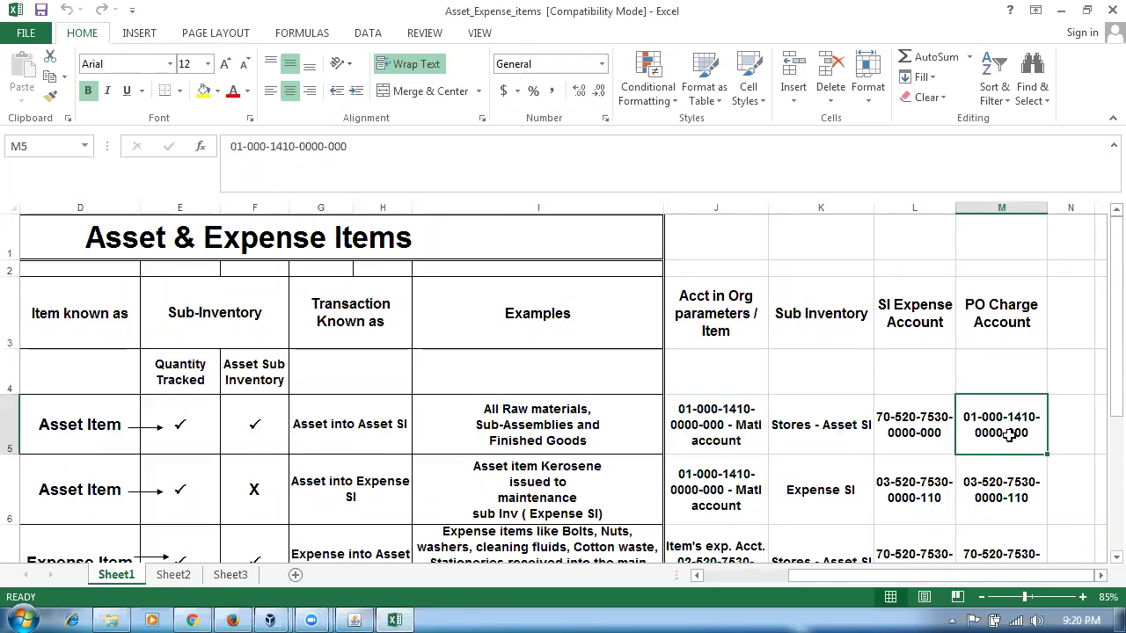
key("alt+Tab")
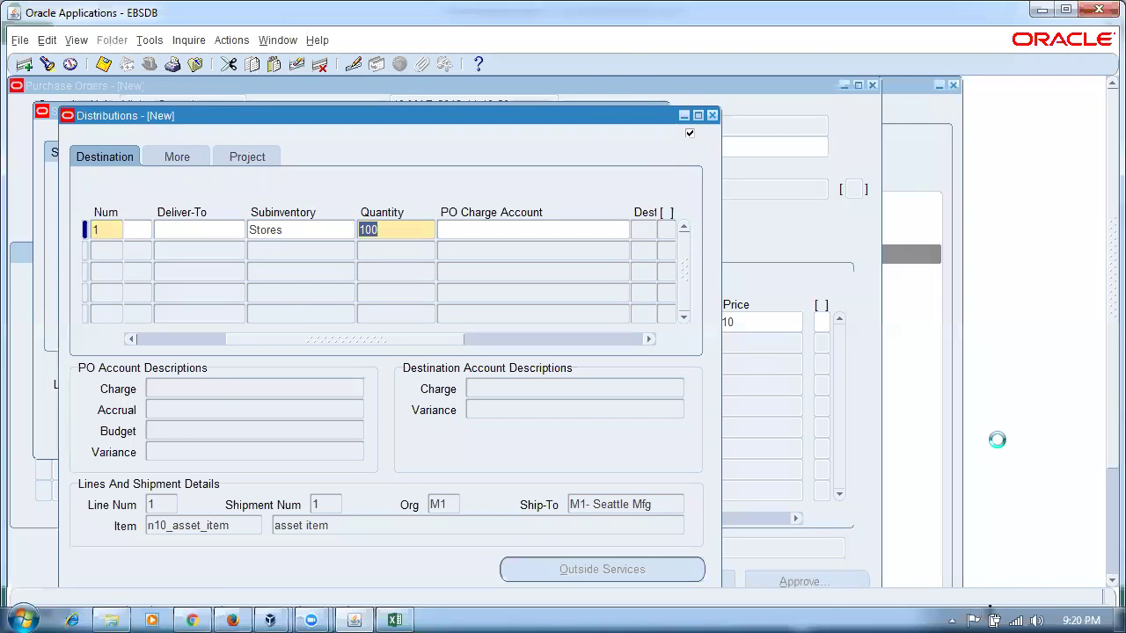
left_click(569, 230)
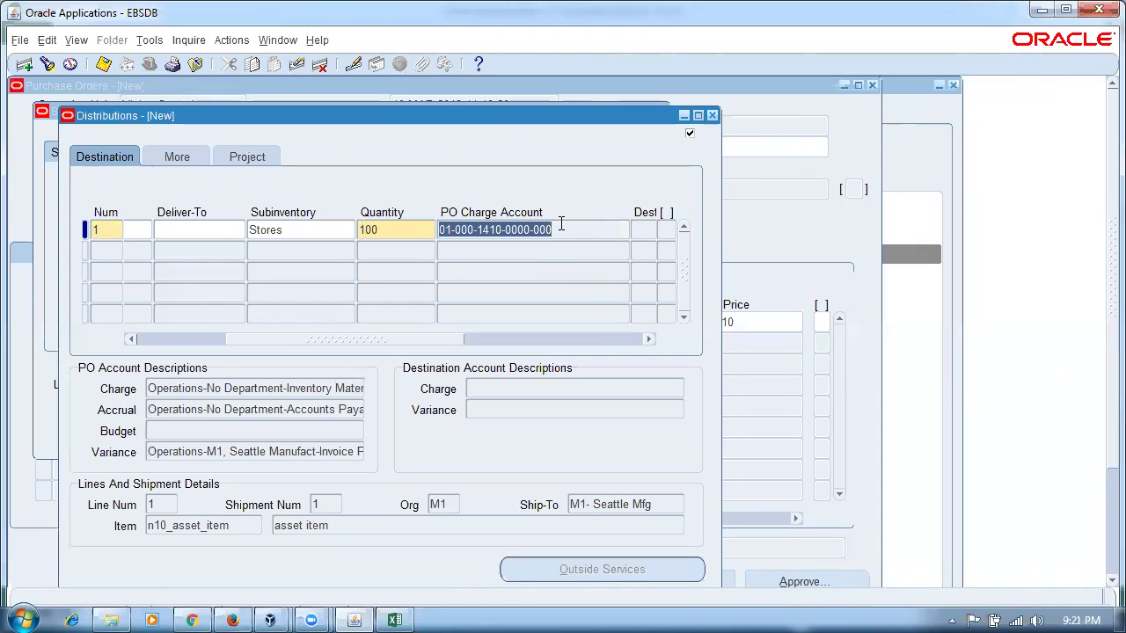
key("alt+Tab")
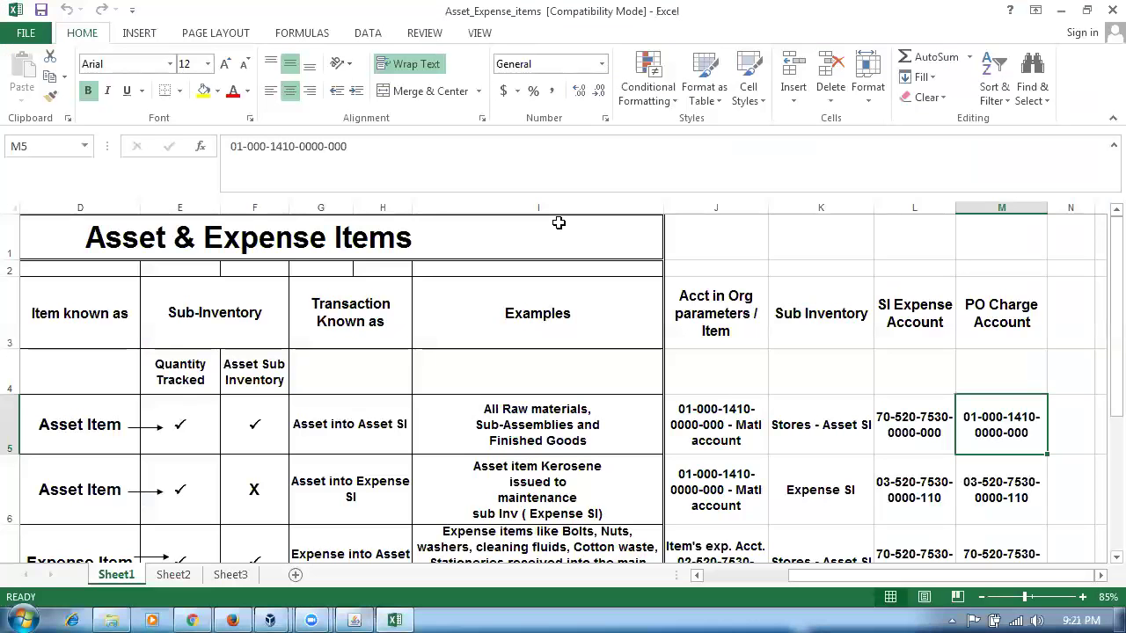
- Review row 6's Asset into Expense SI item attributes and material account
left_click_drag(875, 576, 790, 576)
left_click(116, 505)
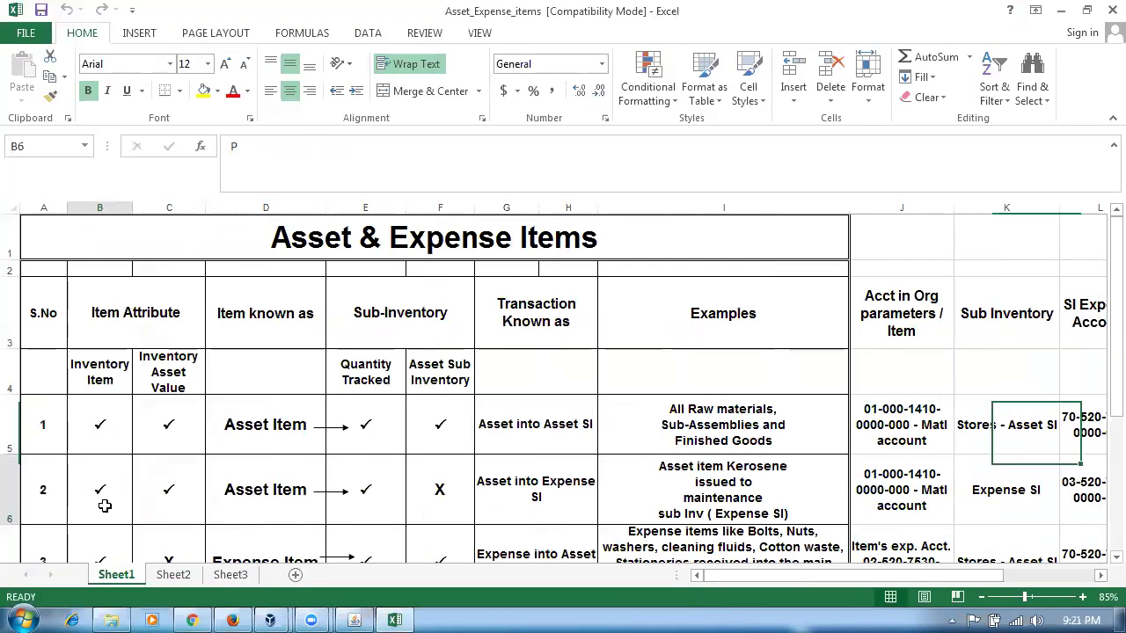
left_click(169, 510)
left_click(287, 506)
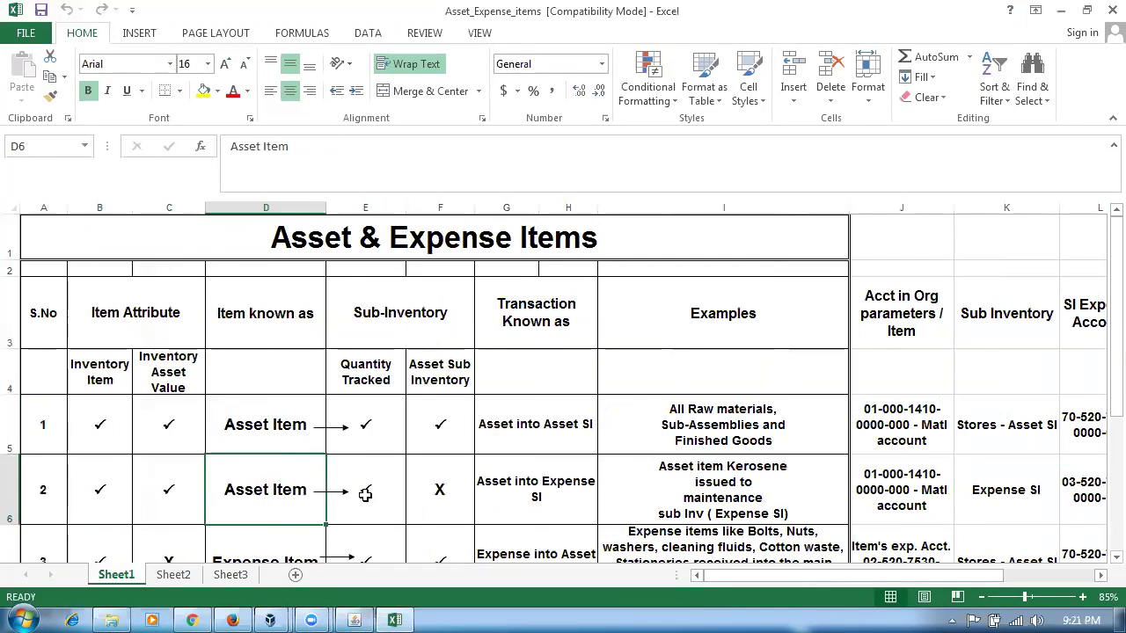
left_click(438, 317)
left_click(421, 491)
left_click(508, 500)
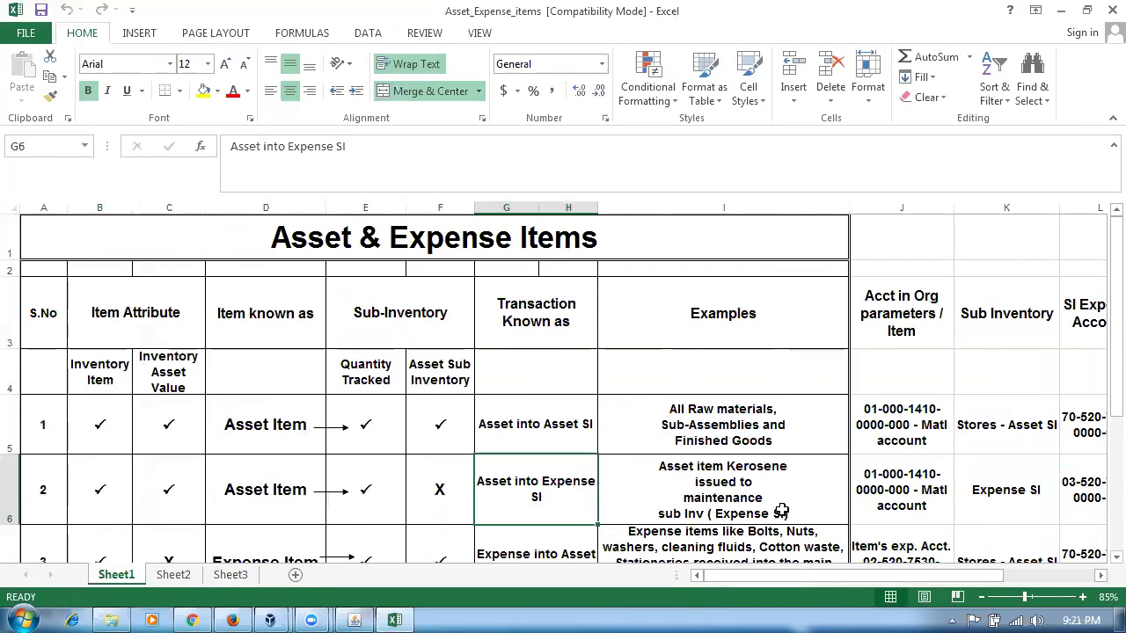
left_click(907, 498)
left_click_drag(859, 581, 946, 578)
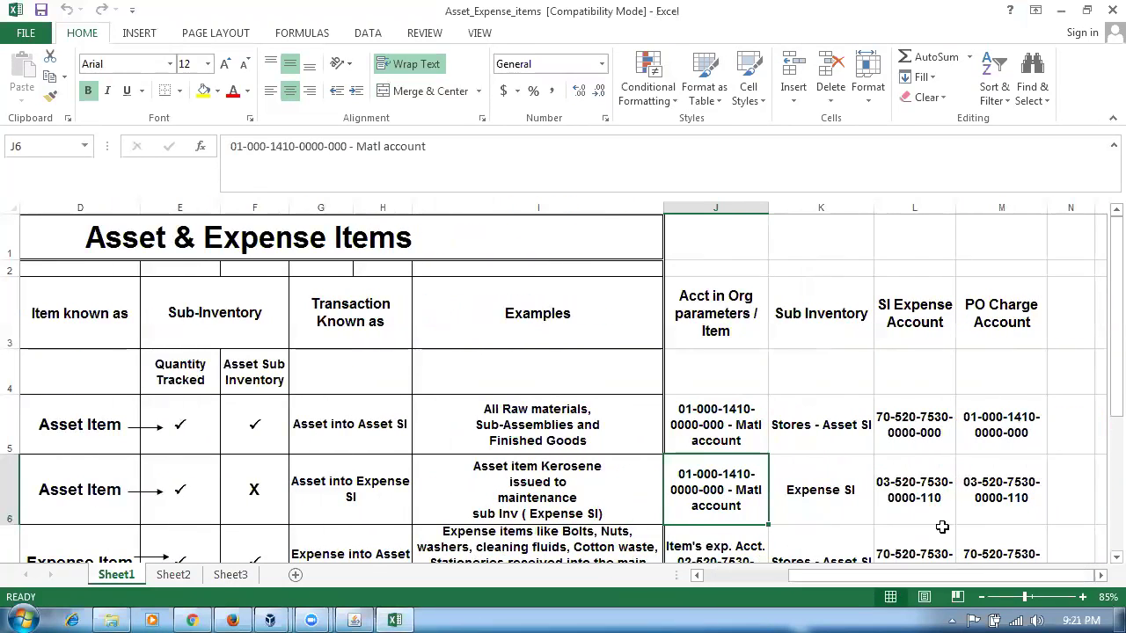
left_click(837, 503)
left_click(906, 500)
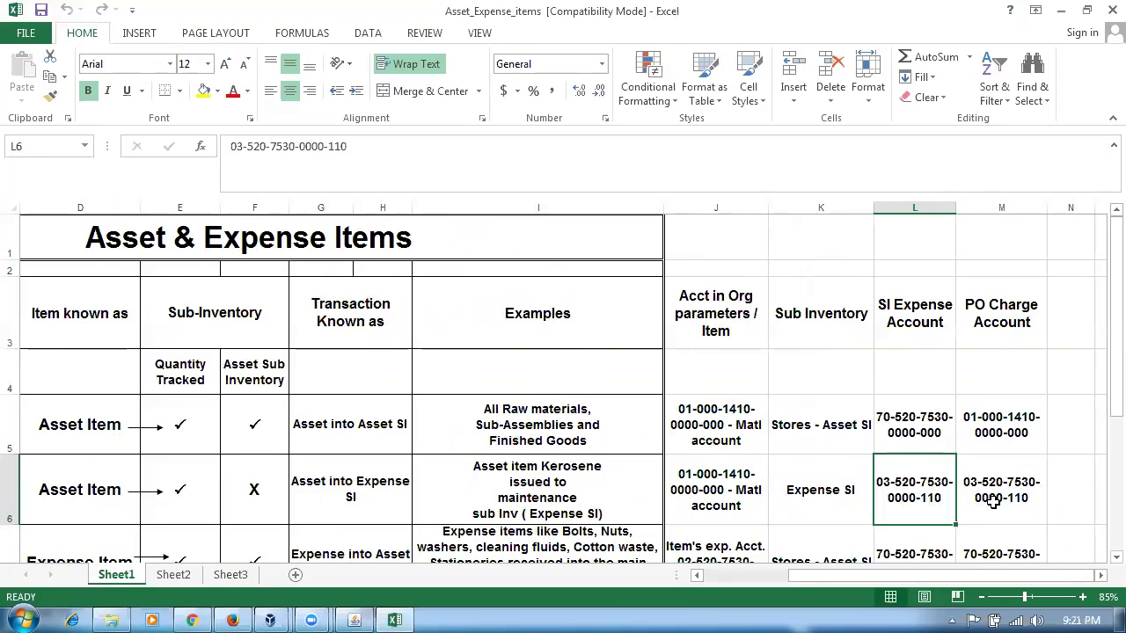
left_click(994, 500)
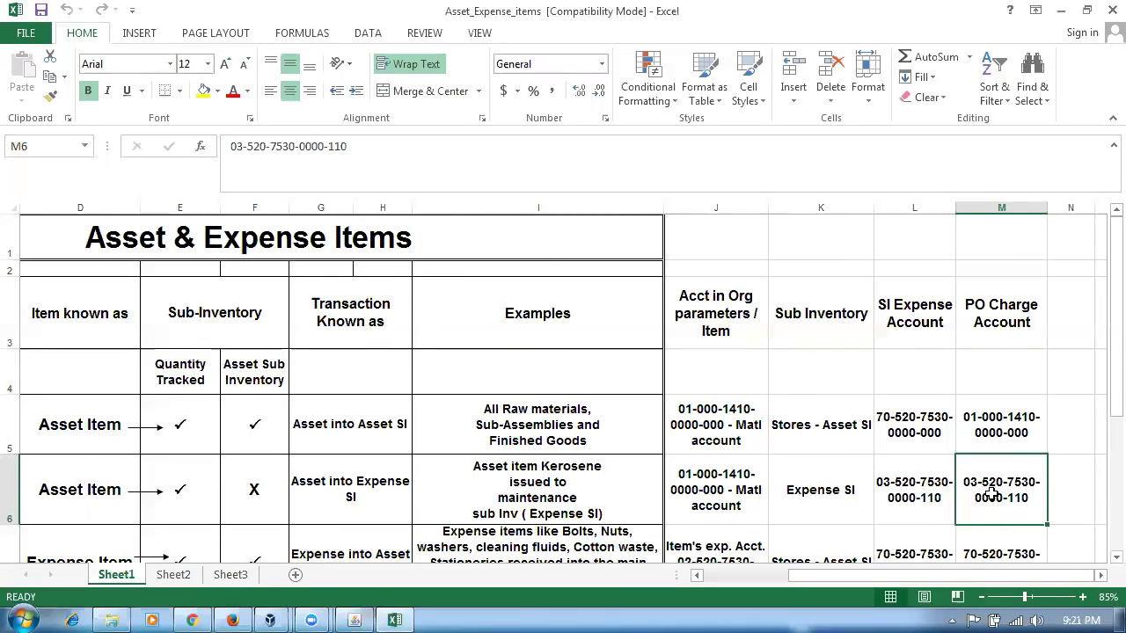
left_click(325, 511)
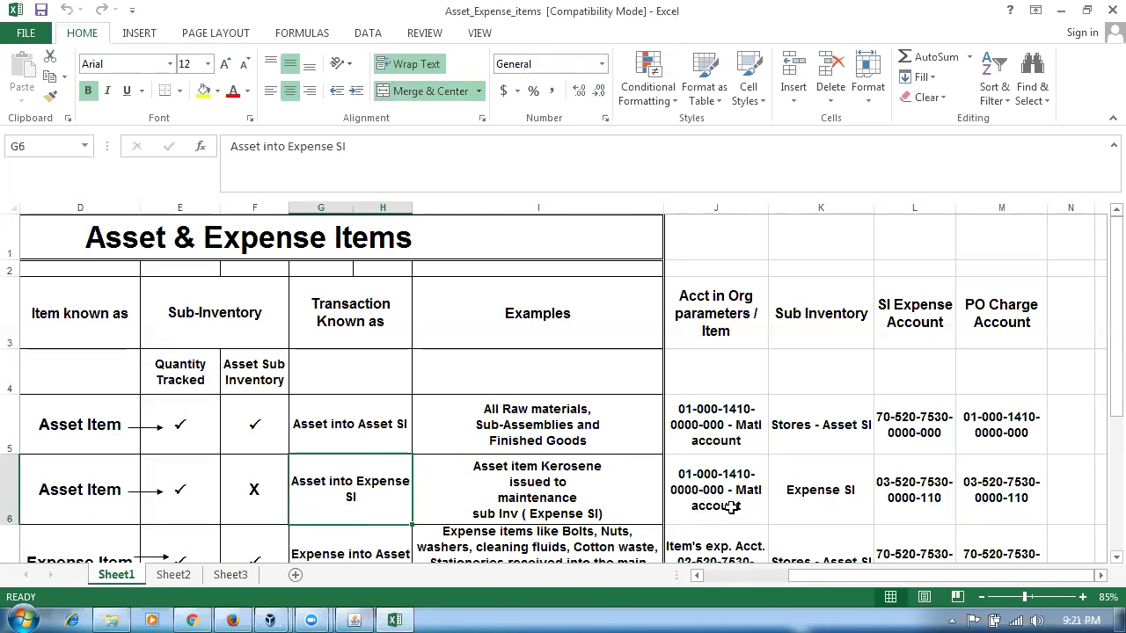
left_click(706, 490)
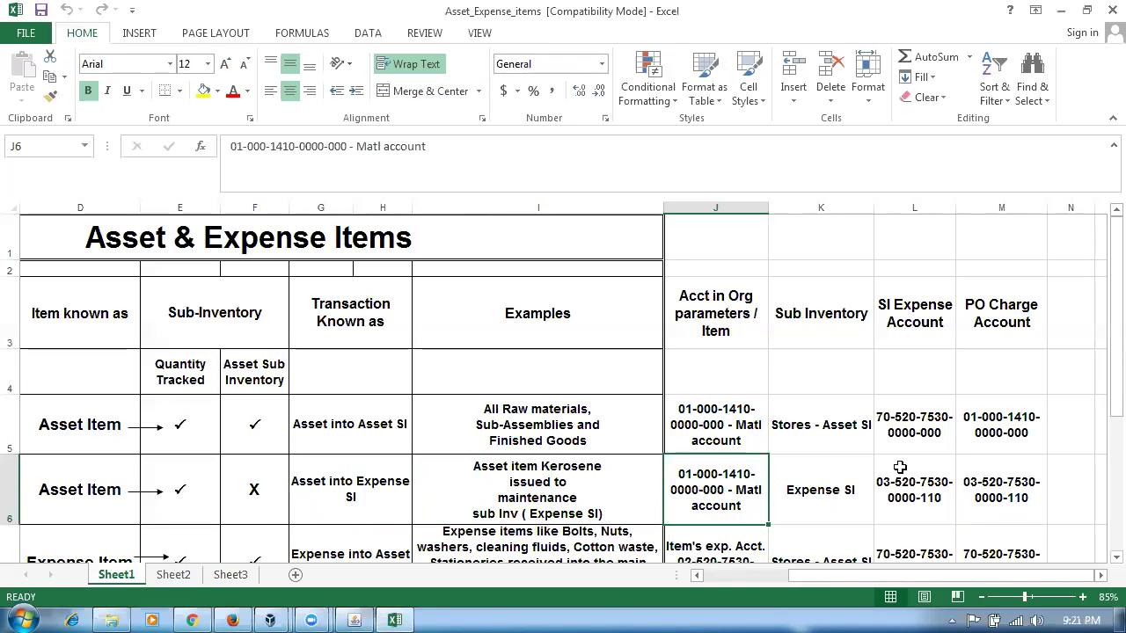
left_click(1034, 306)
left_click(804, 514)
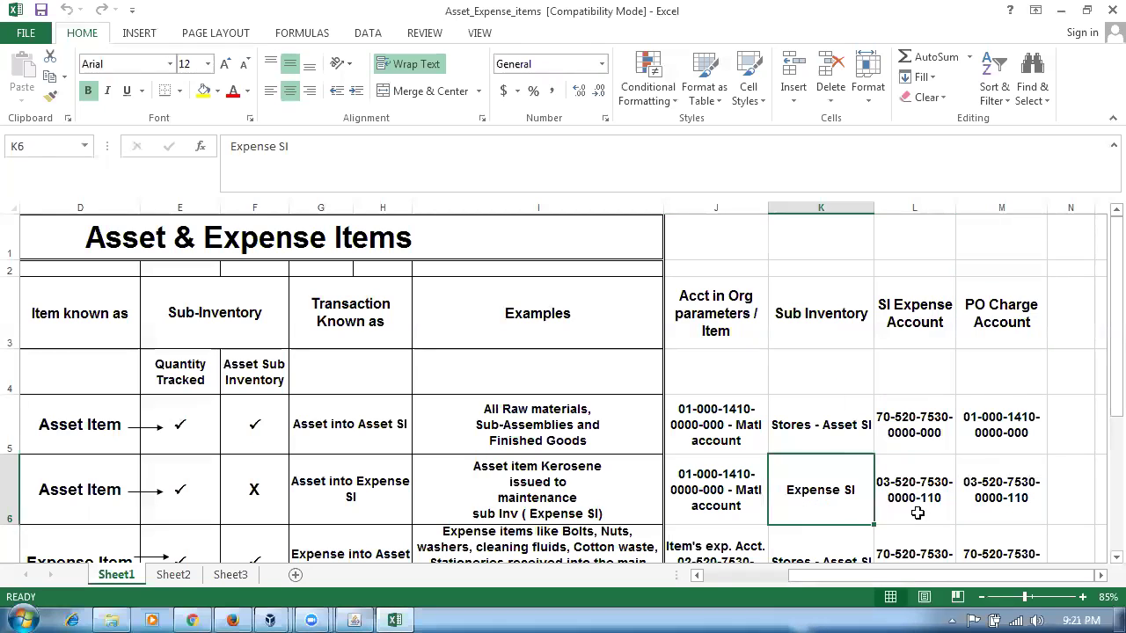
left_click(923, 510)
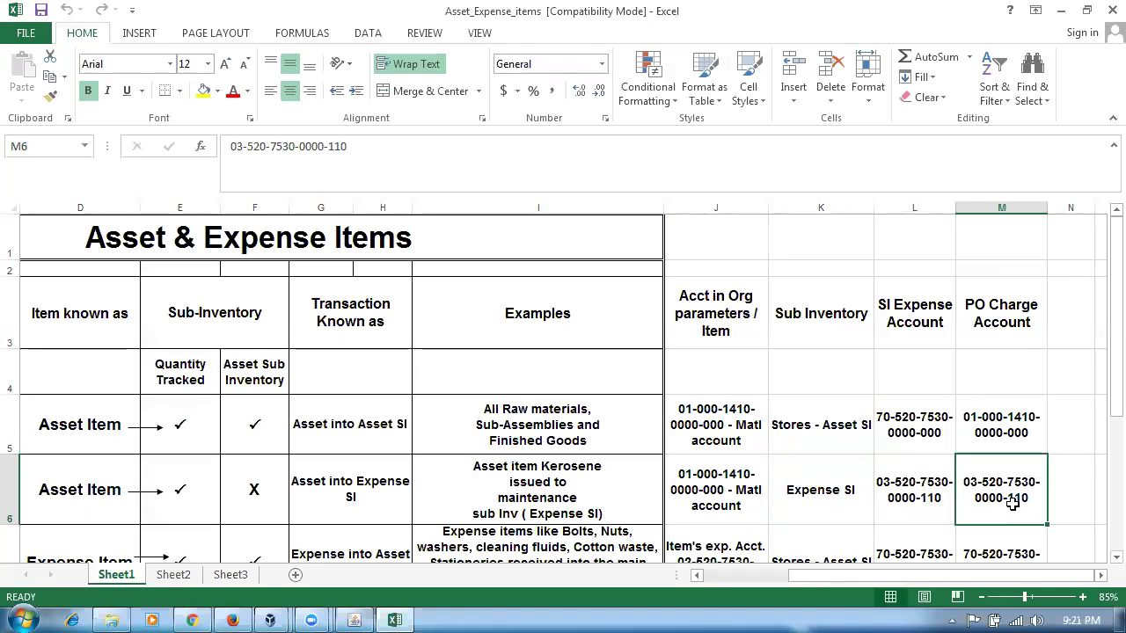
key("alt+Tab")
left_click(307, 228)
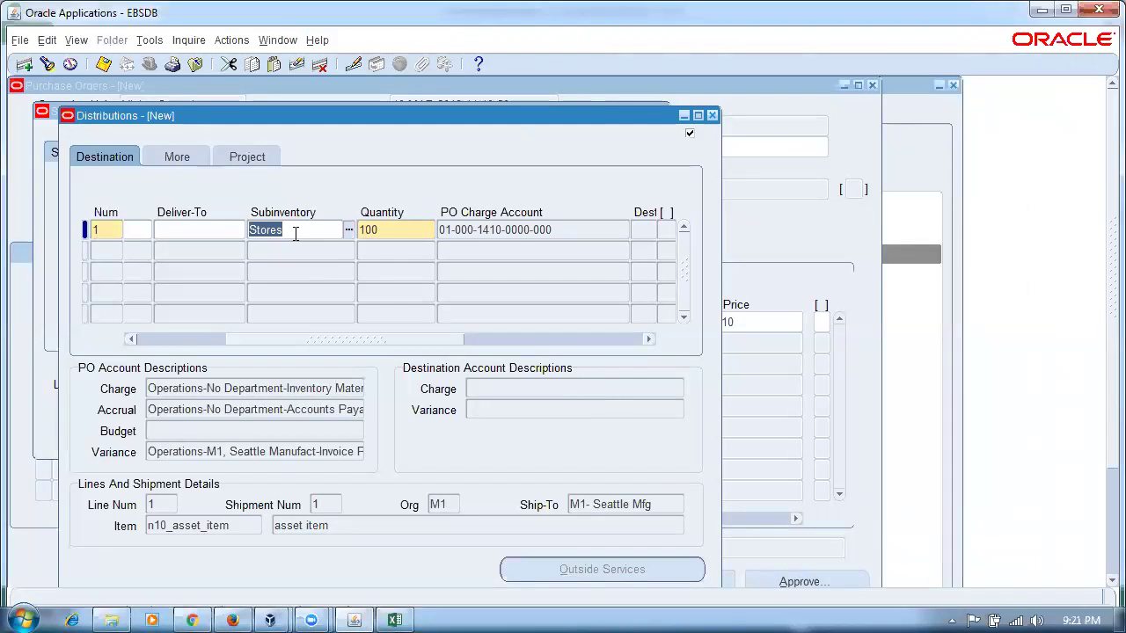
type("E")
key("Tab")
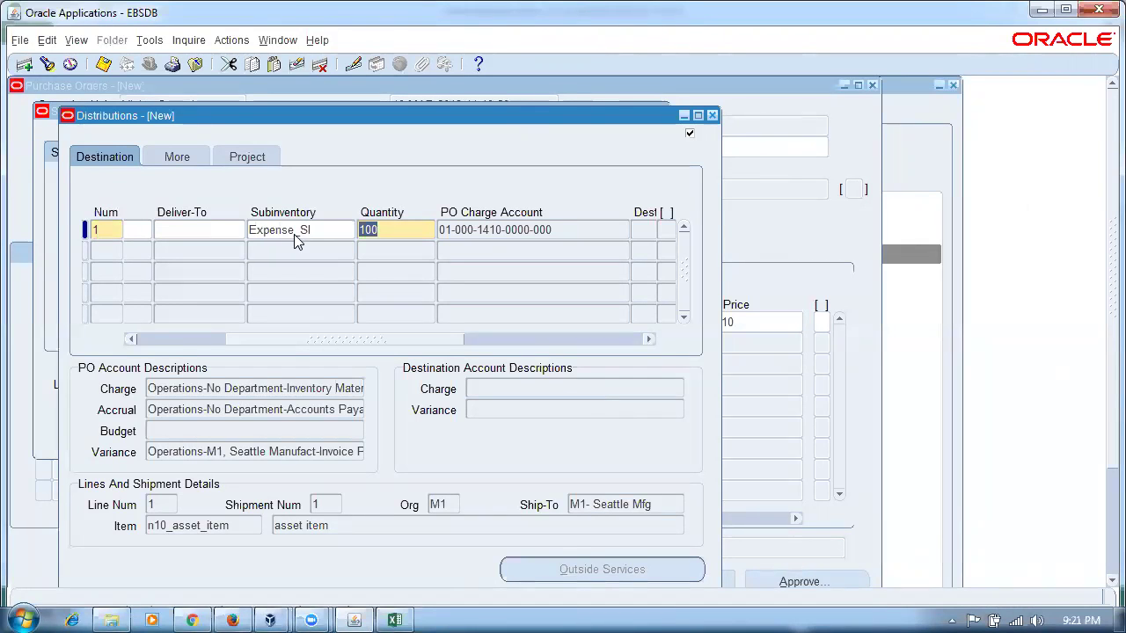
key("ctrl+s")
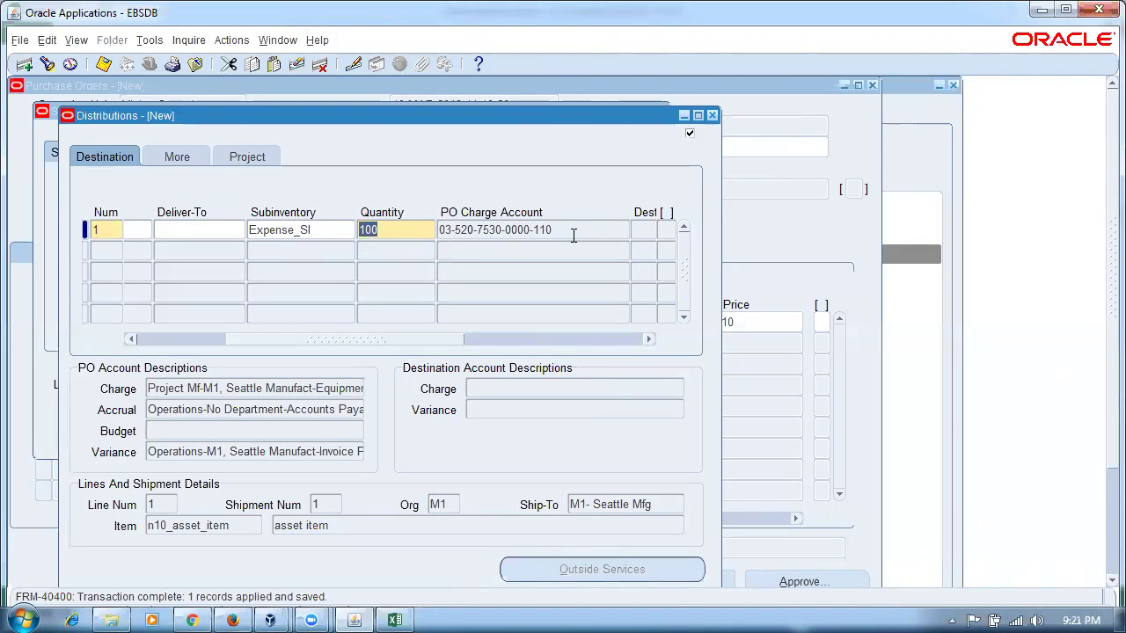
key("alt+Tab")
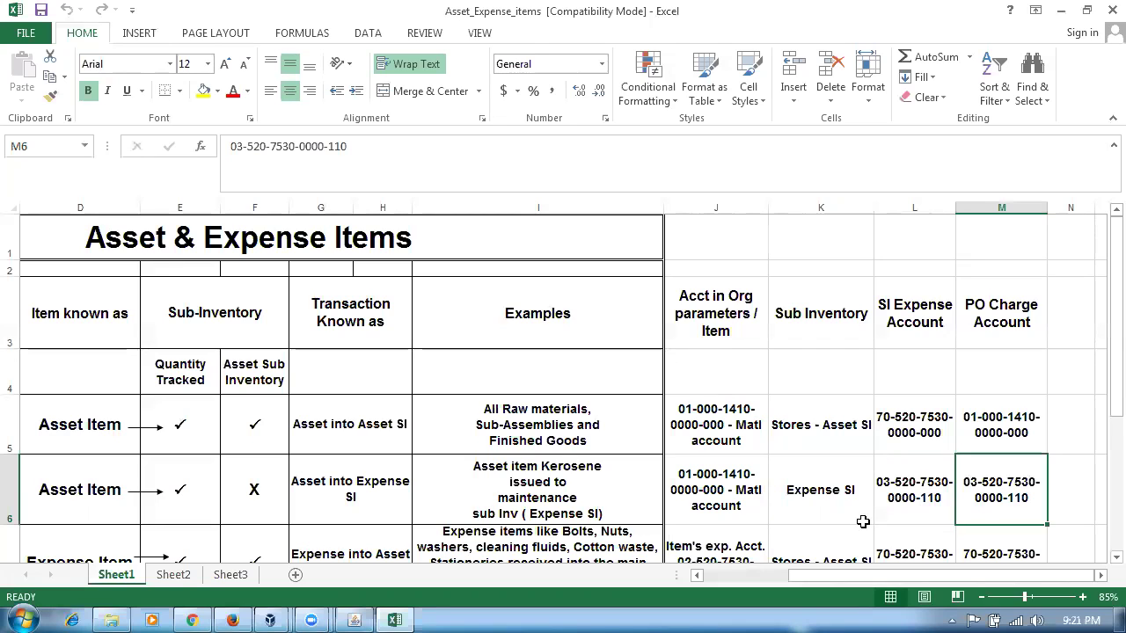
- Recheck the material, expense and PO charge accounts in rows 5 and 6
left_click(717, 443)
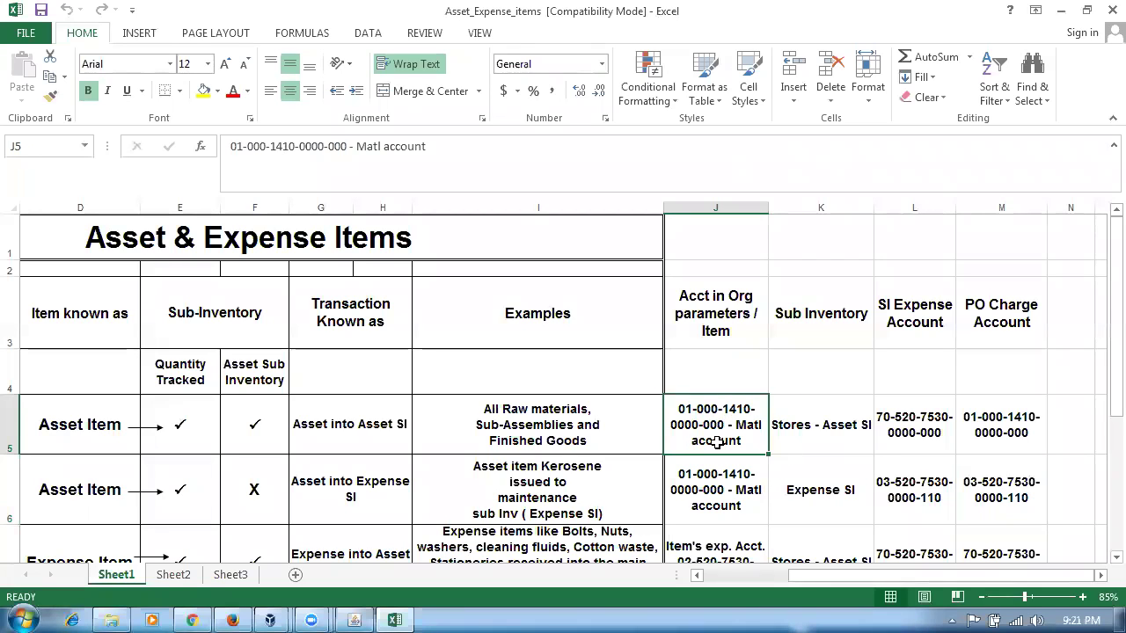
left_click(1015, 433)
left_click(827, 506)
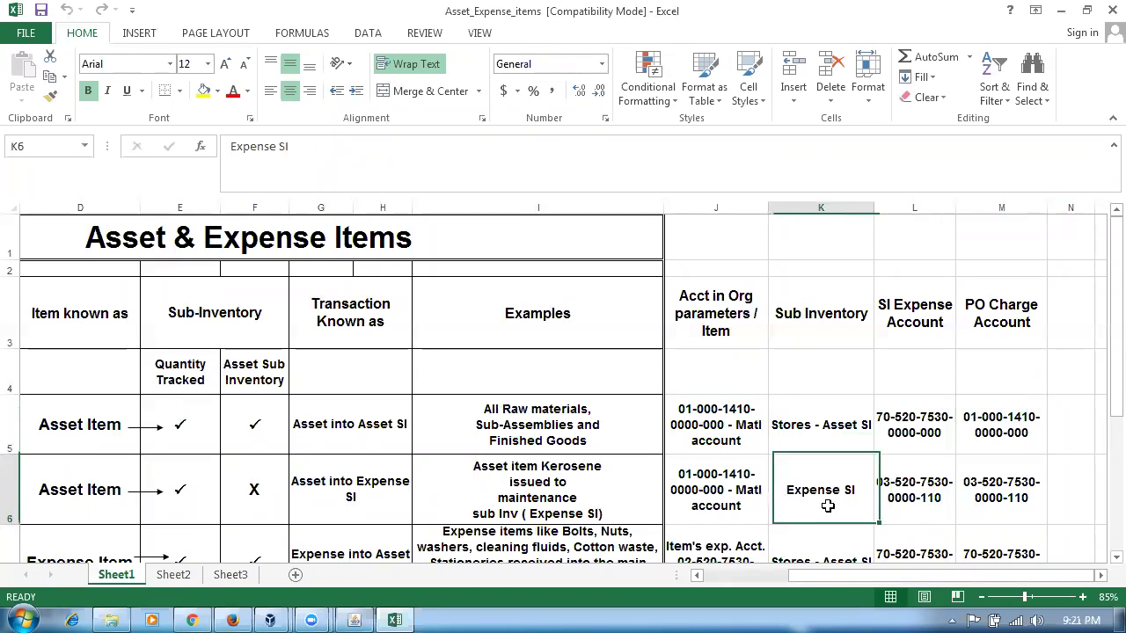
left_click(919, 509)
left_click(991, 495)
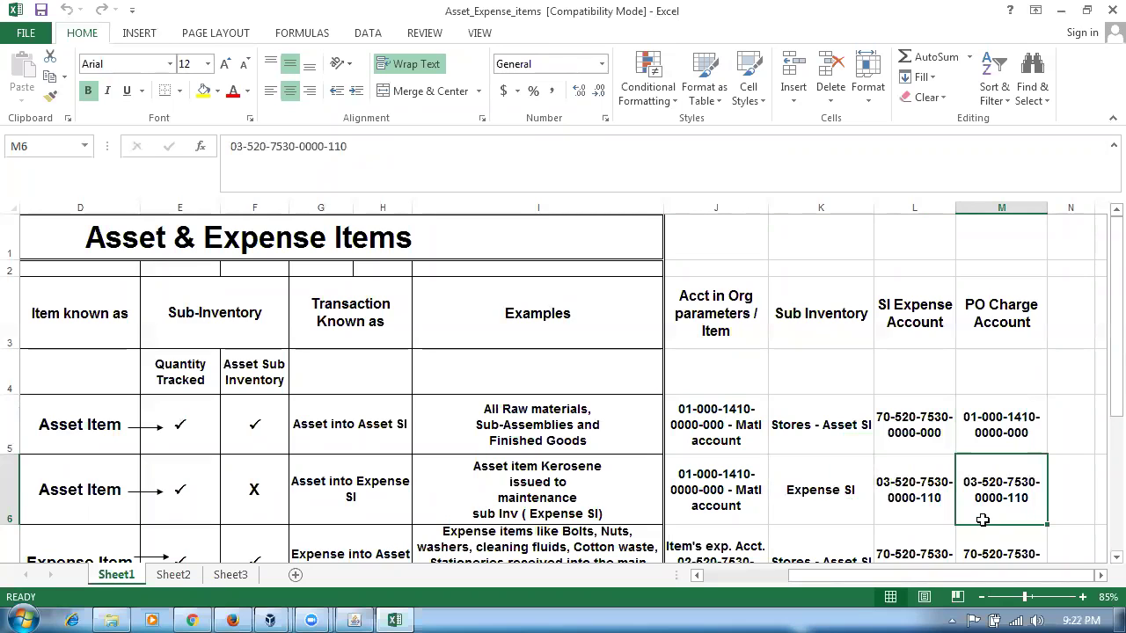
left_click(753, 505)
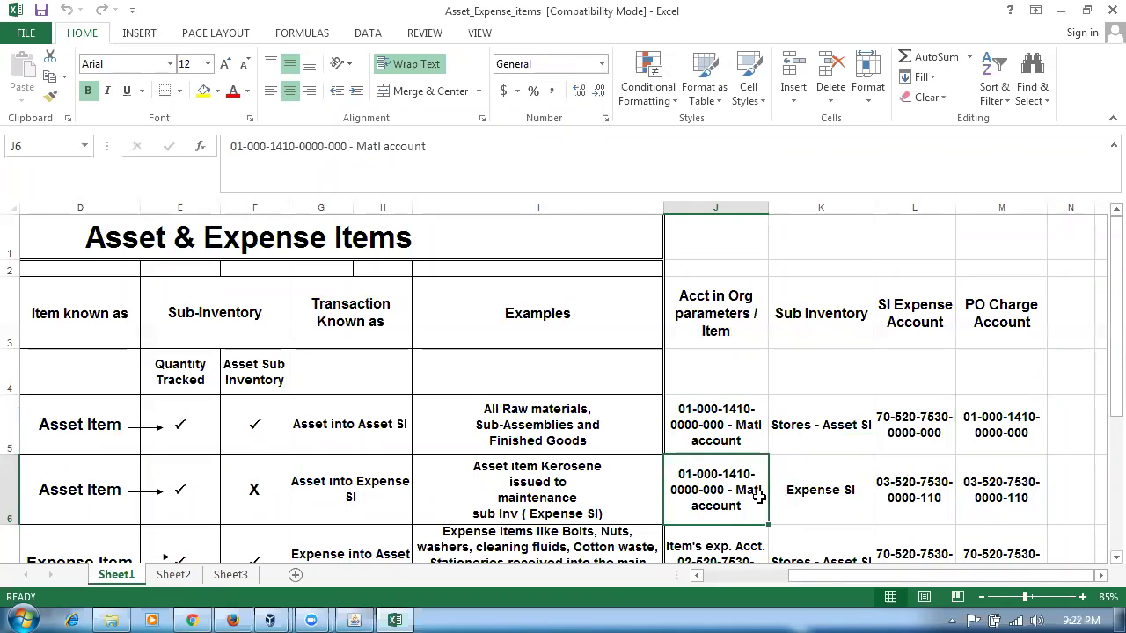
scroll(758, 497, "down", 1)
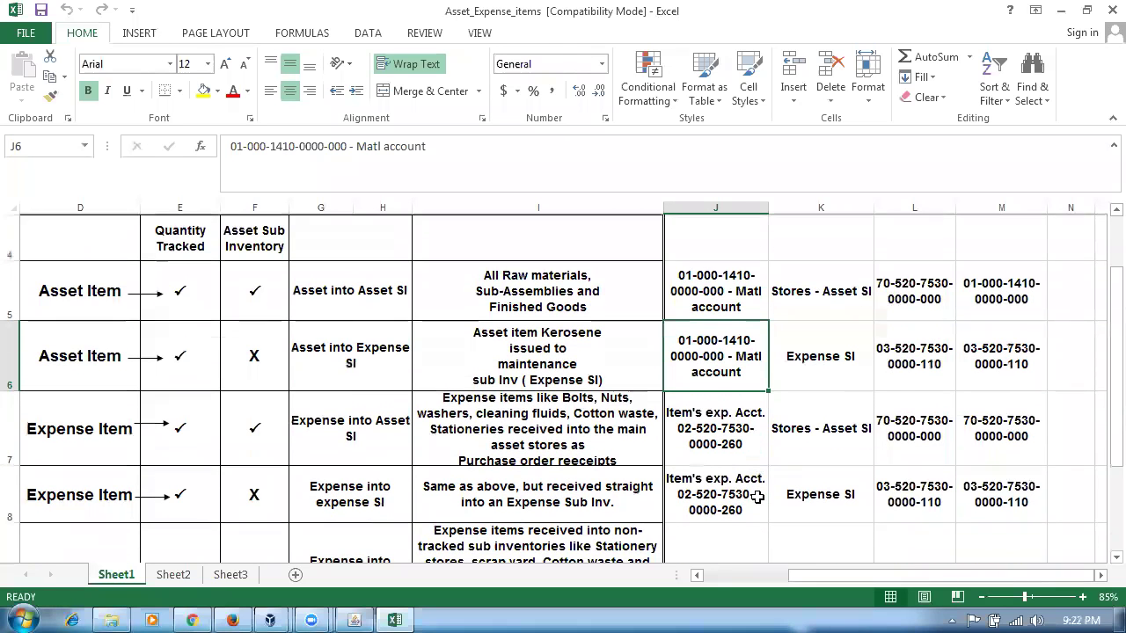
left_click(708, 426)
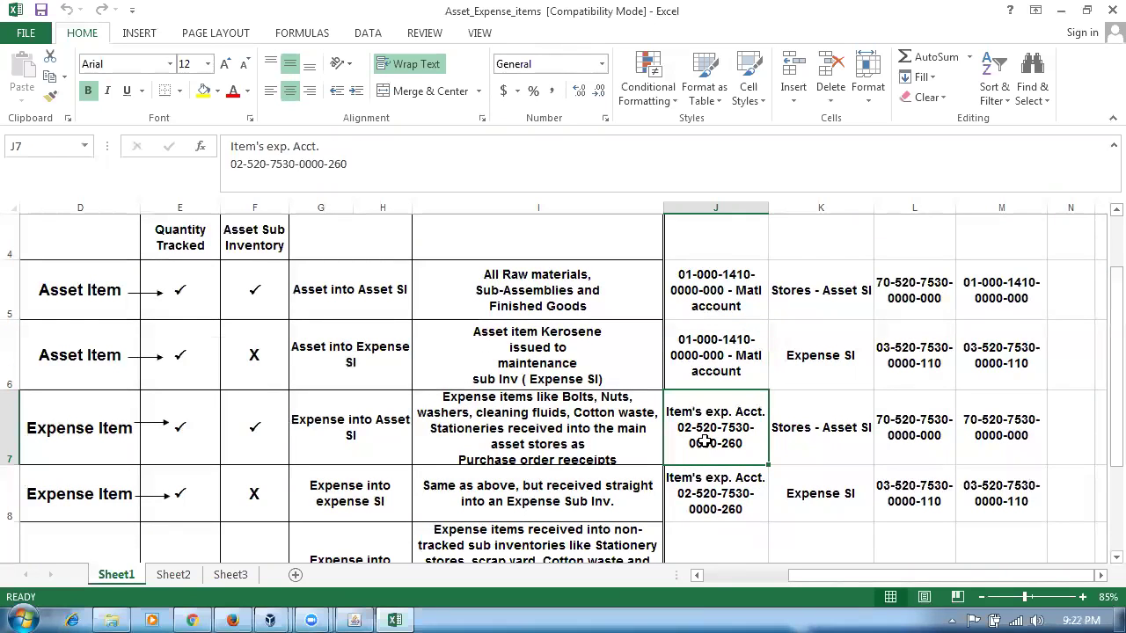
key("alt+Tab")
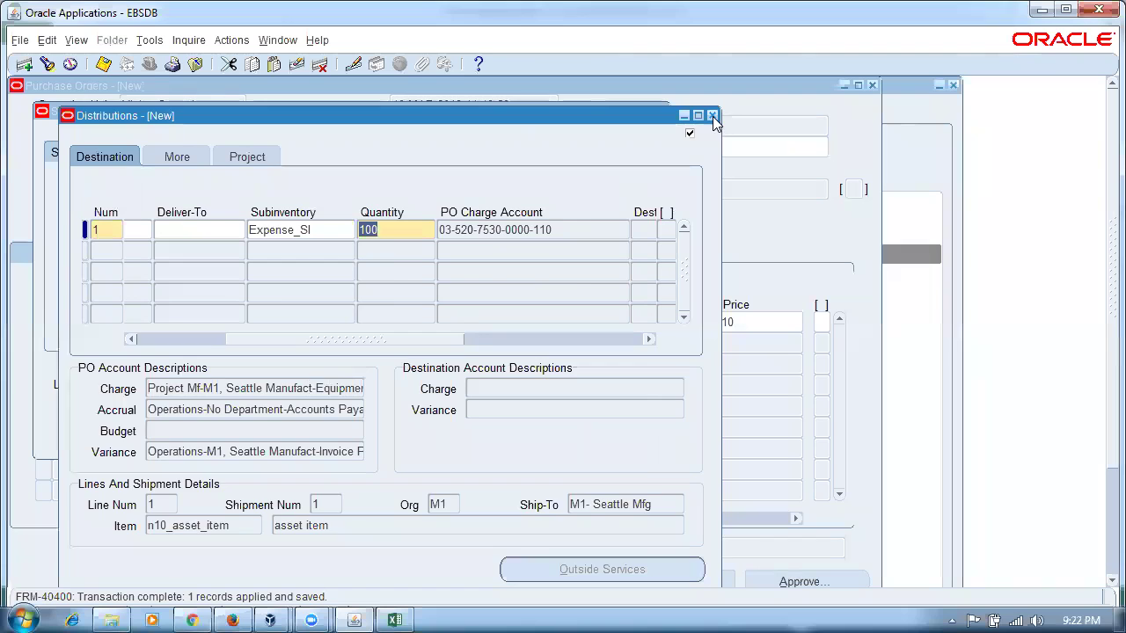
- Close the distributions and shipments and start line 2 of the purchase order
left_click(713, 115)
left_click(660, 111)
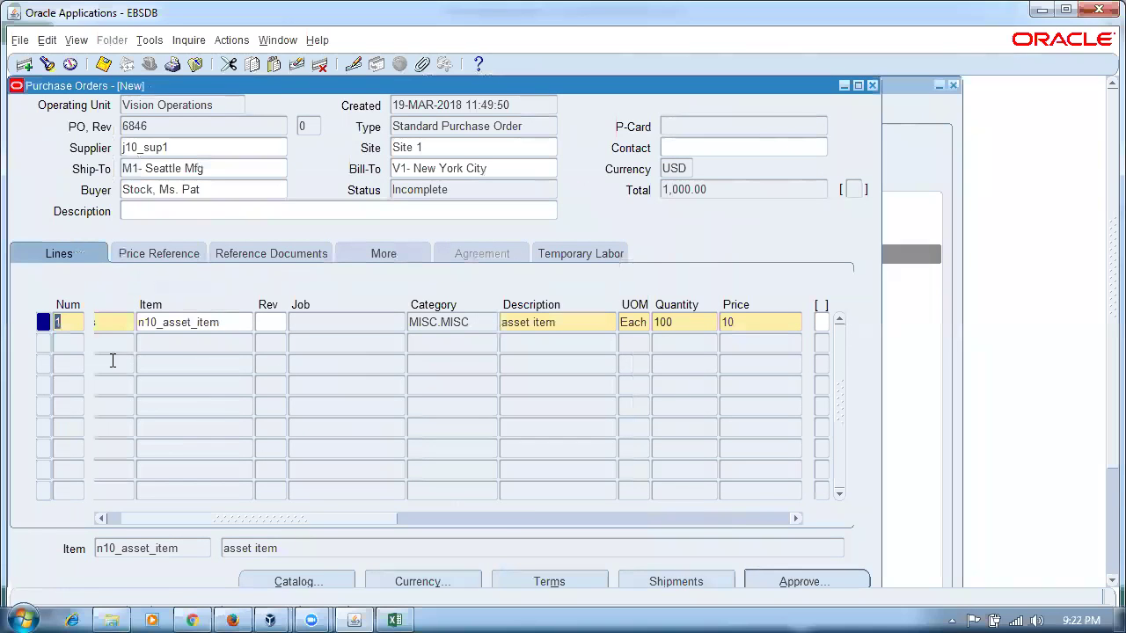
left_click(238, 344)
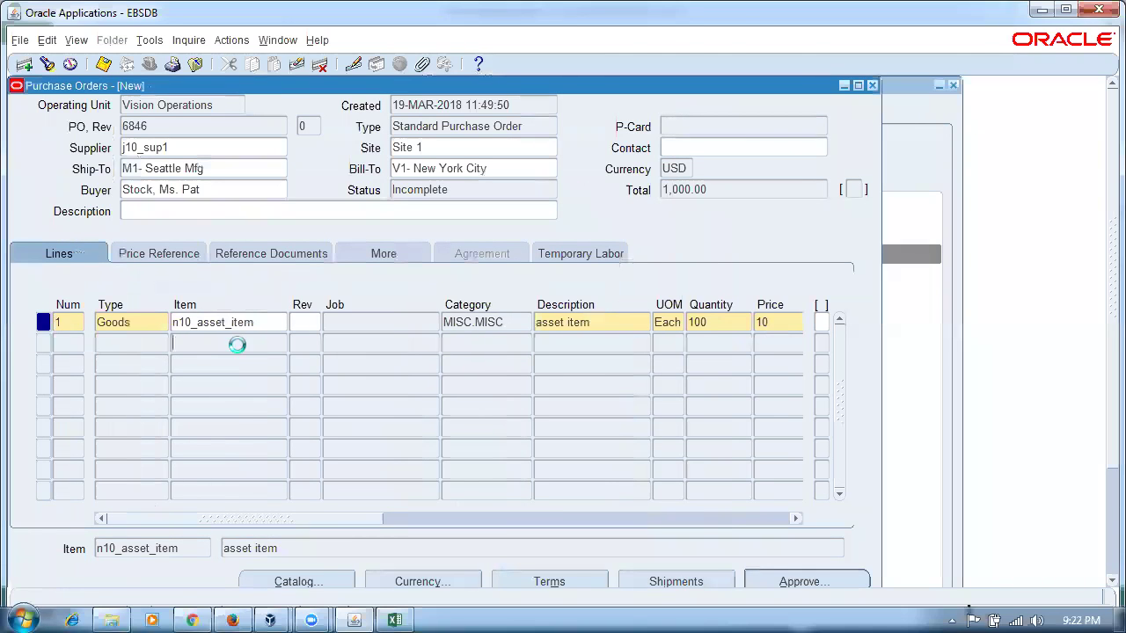
left_click(254, 349)
type("n1)%")
key("Tab")
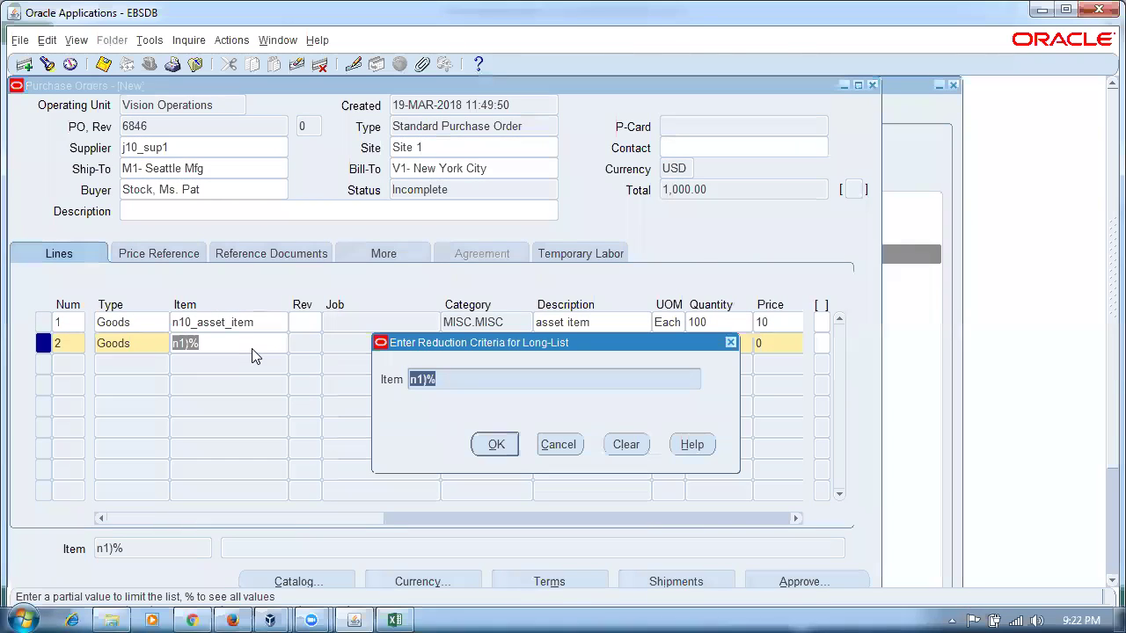
key("Escape")
- Enter n10_expense_item with quantity 200 on line 2
type("n10%")
key("Tab")
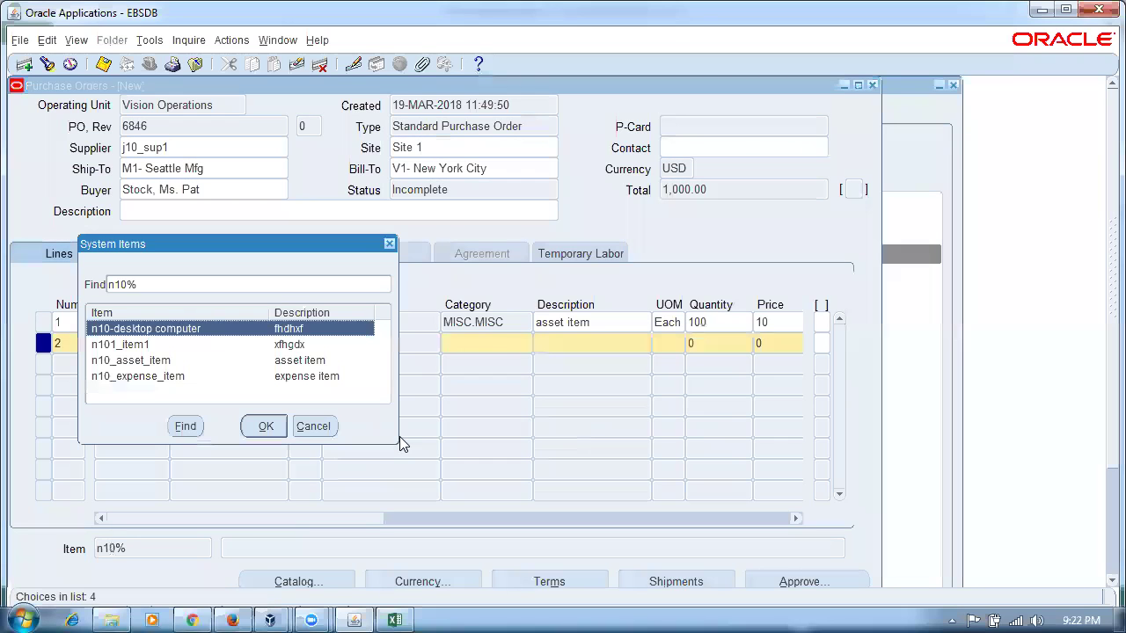
left_click(182, 376)
left_click(266, 425)
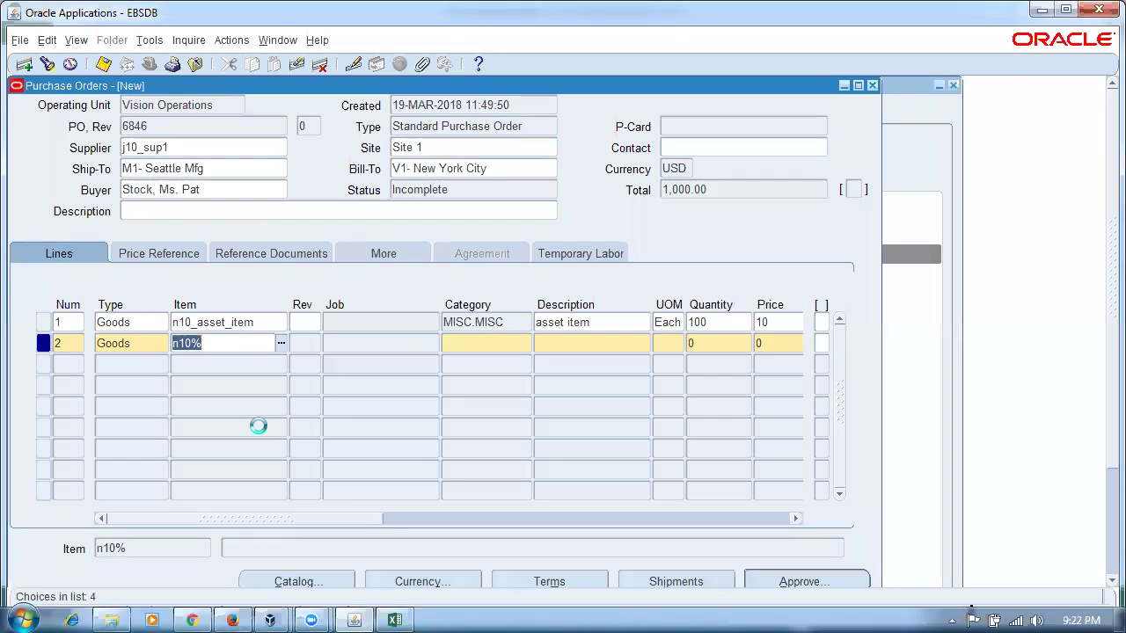
left_click(722, 343)
type("200")
key("Tab")
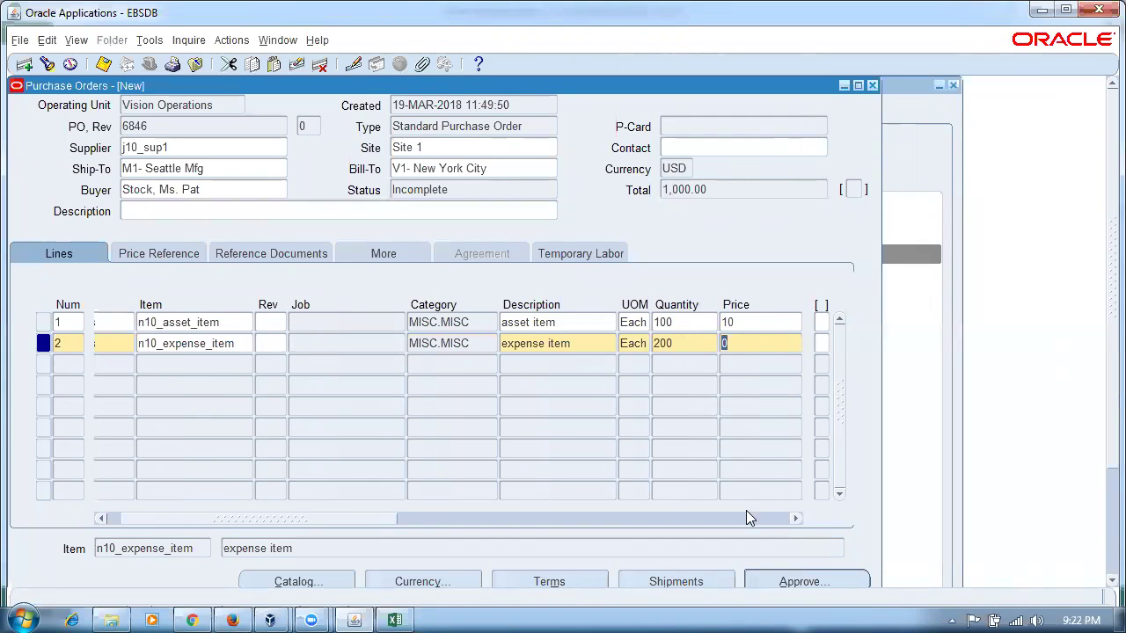
- Give line 2's shipment promised date 19-MAR-2018 and open its distributions
left_click(720, 583)
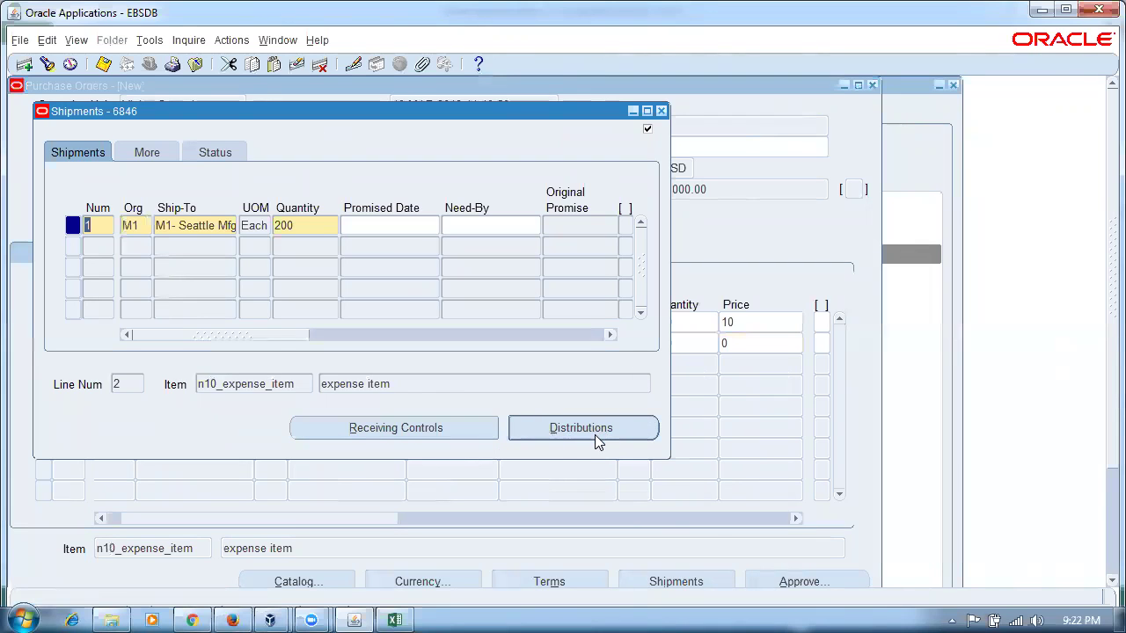
left_click(595, 435)
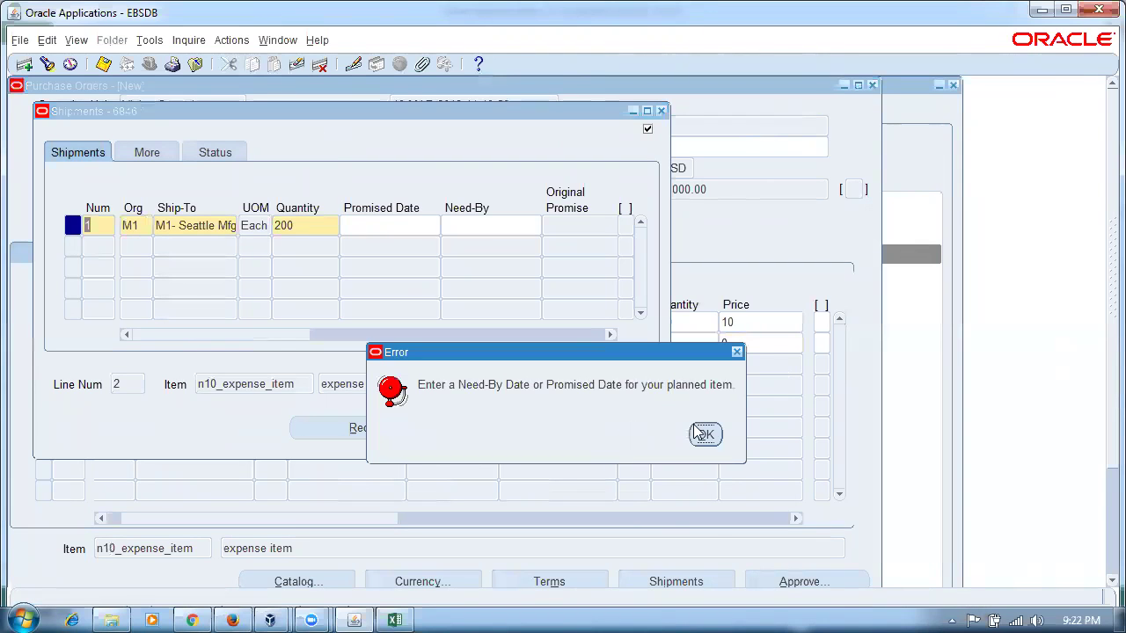
left_click(705, 433)
left_click(384, 227)
double_click(384, 226)
key("Return")
left_click(550, 427)
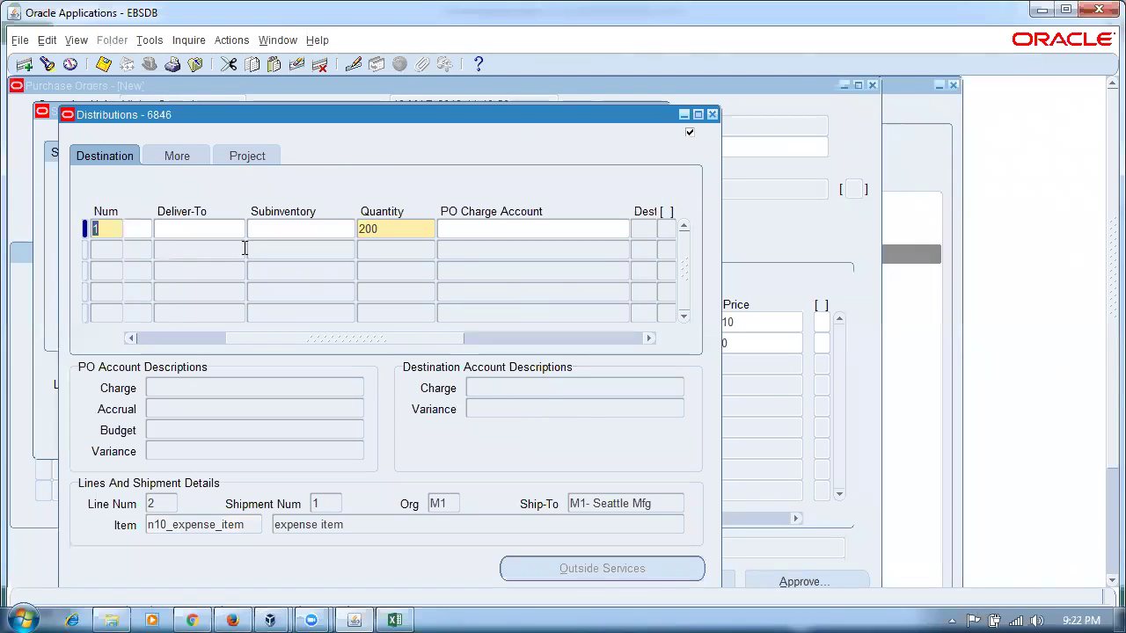
key("alt+Tab")
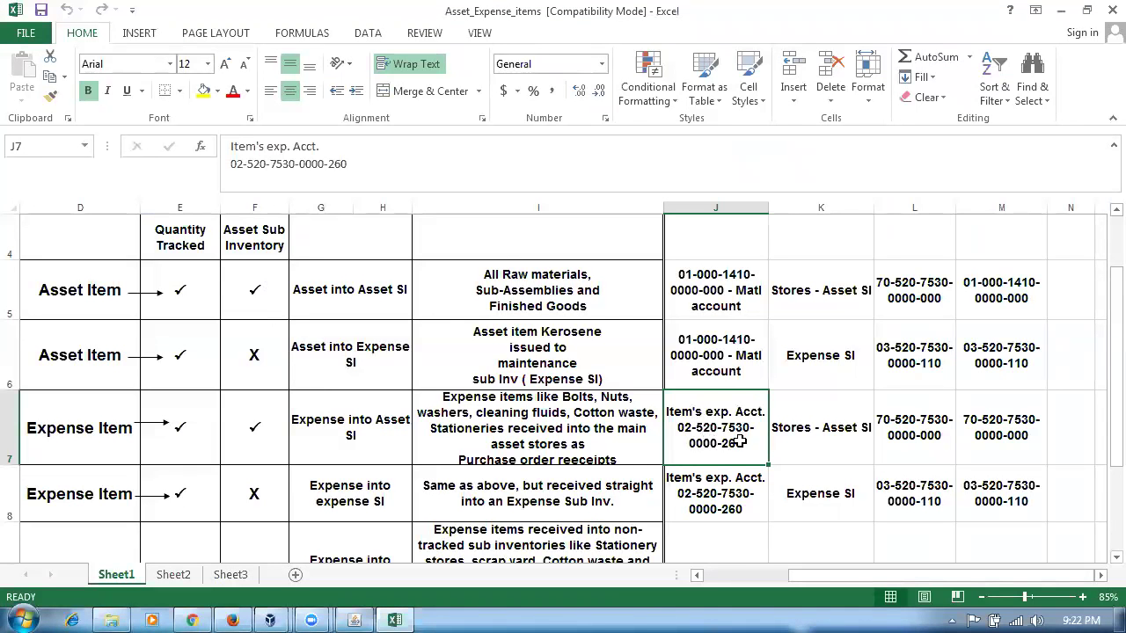
left_click(1014, 438)
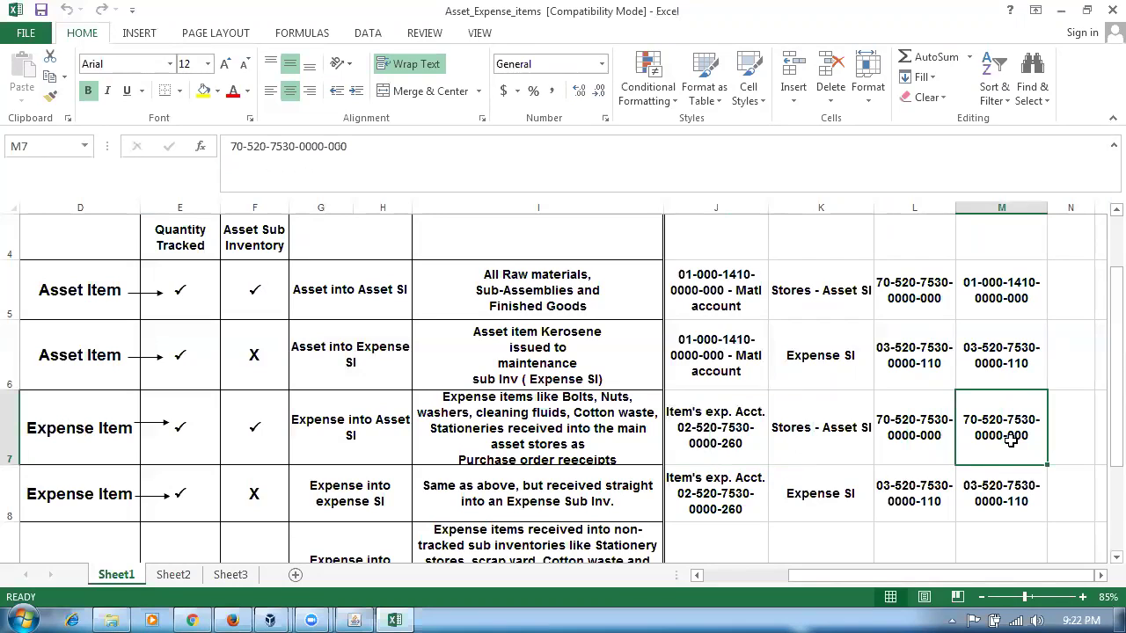
left_click(742, 444)
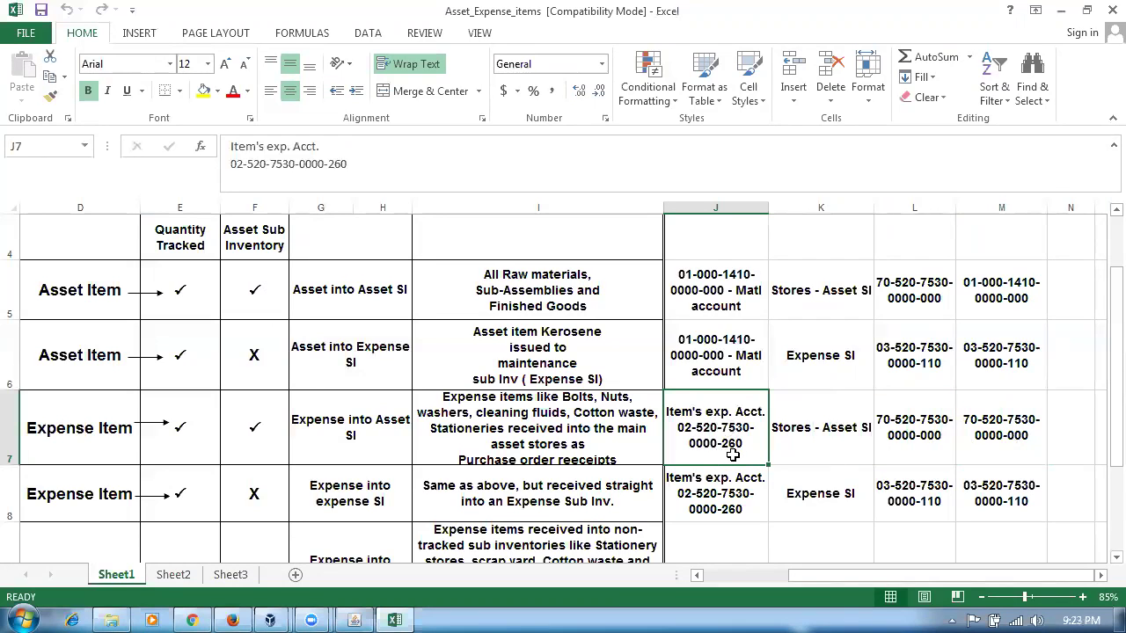
key("alt+Tab")
left_click(497, 232)
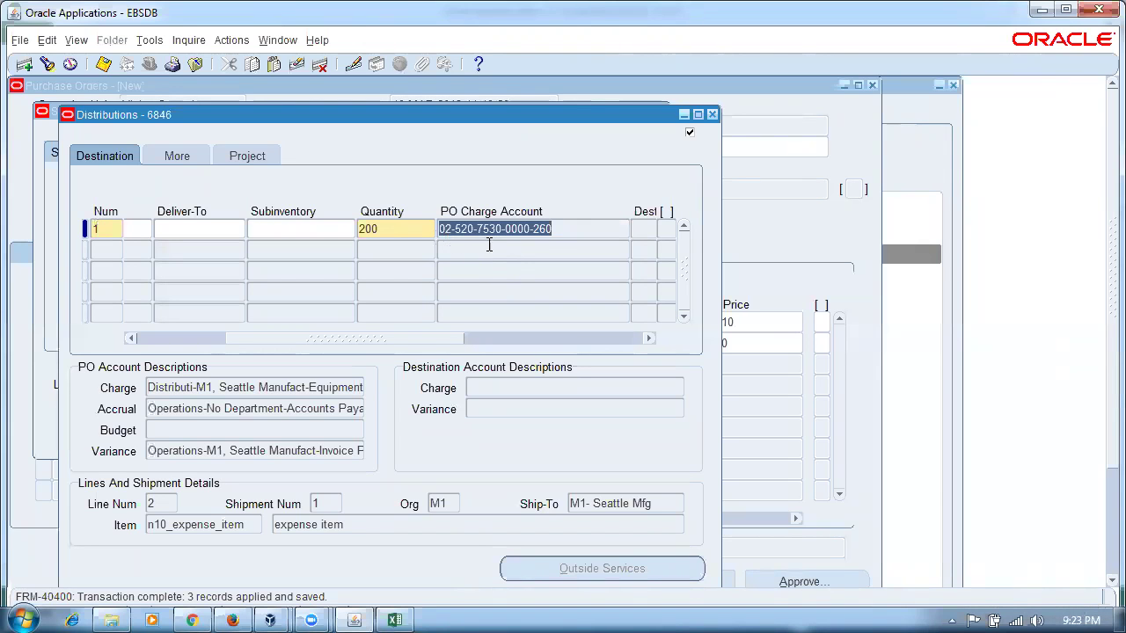
- Review the Stores - Asset SI subinventory and expected charge account in the Excel reference sheet
key("alt+Tab")
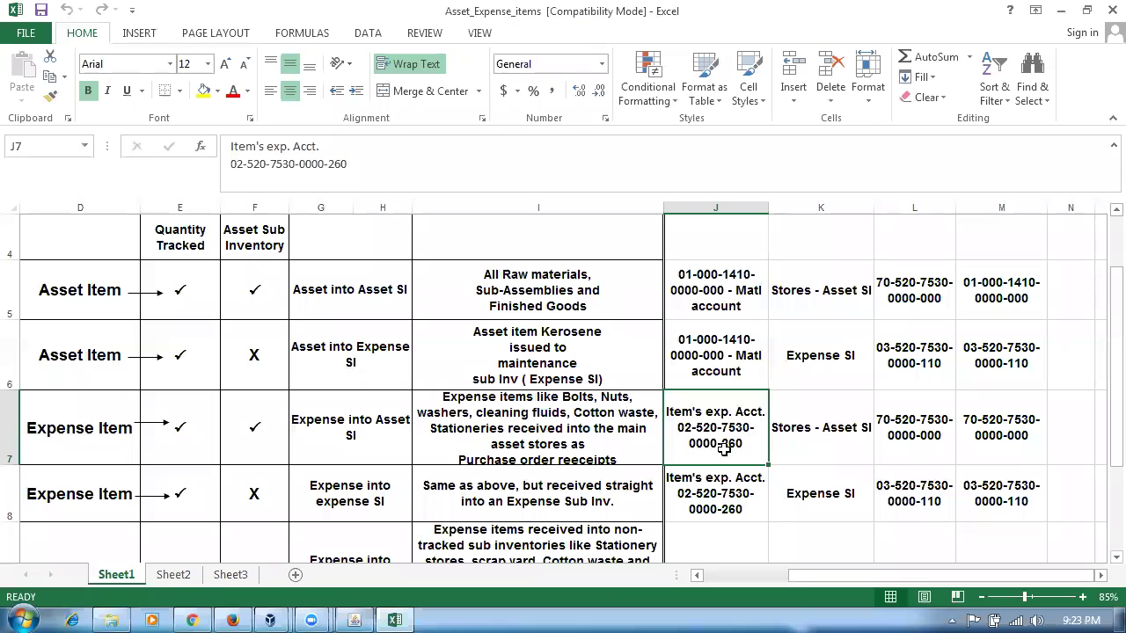
left_click(809, 438)
left_click(913, 459)
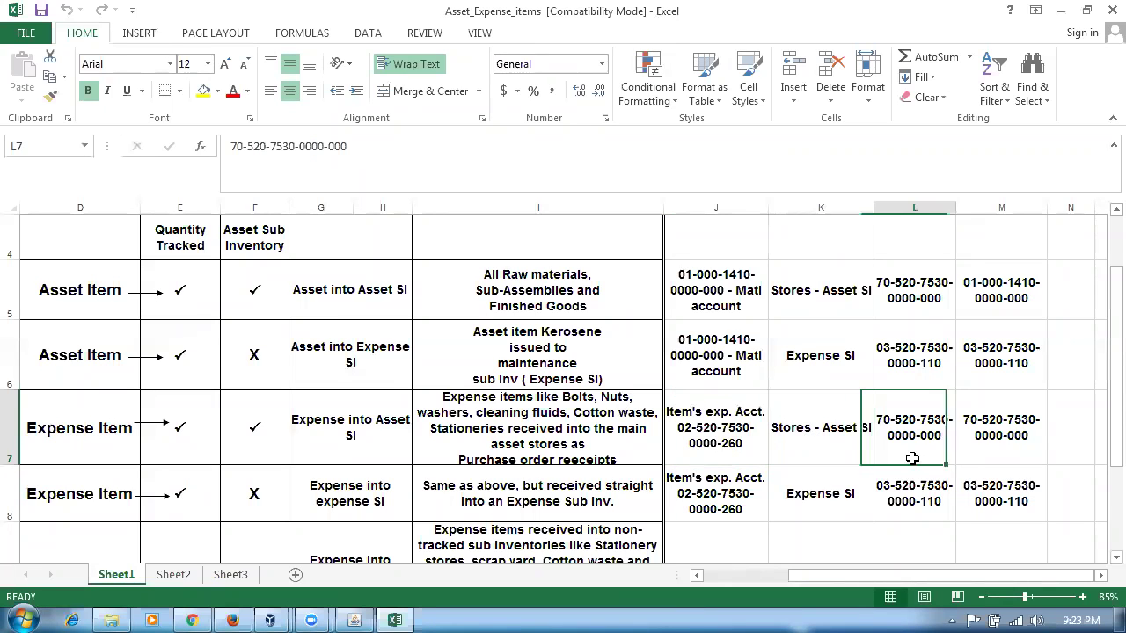
left_click(1020, 448)
key("alt+Tab")
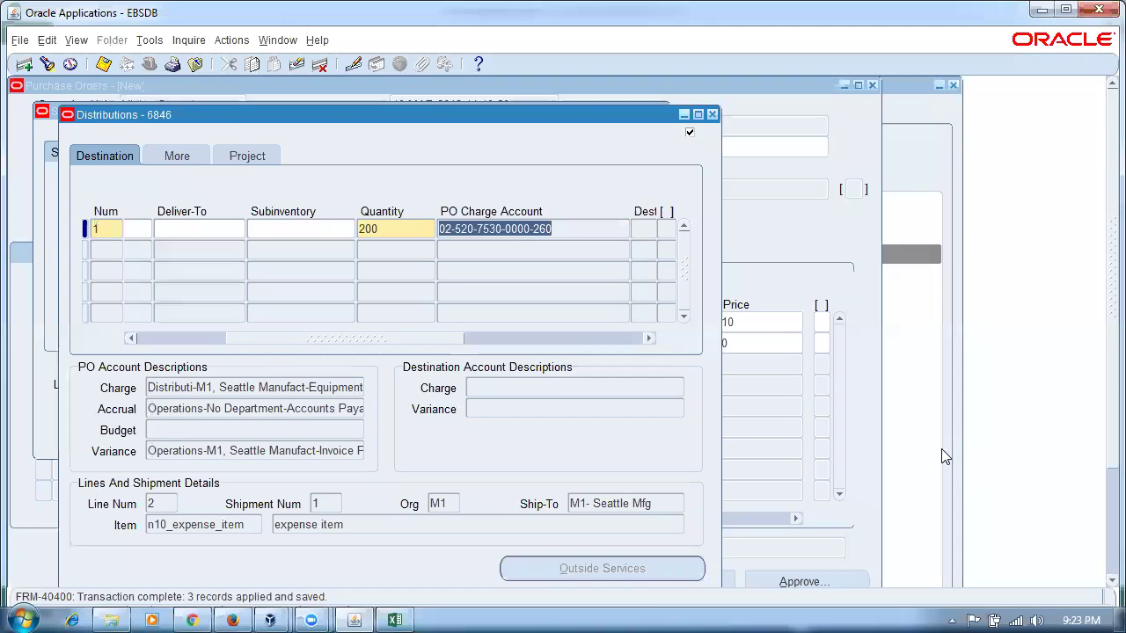
left_click(313, 229)
type("stores")
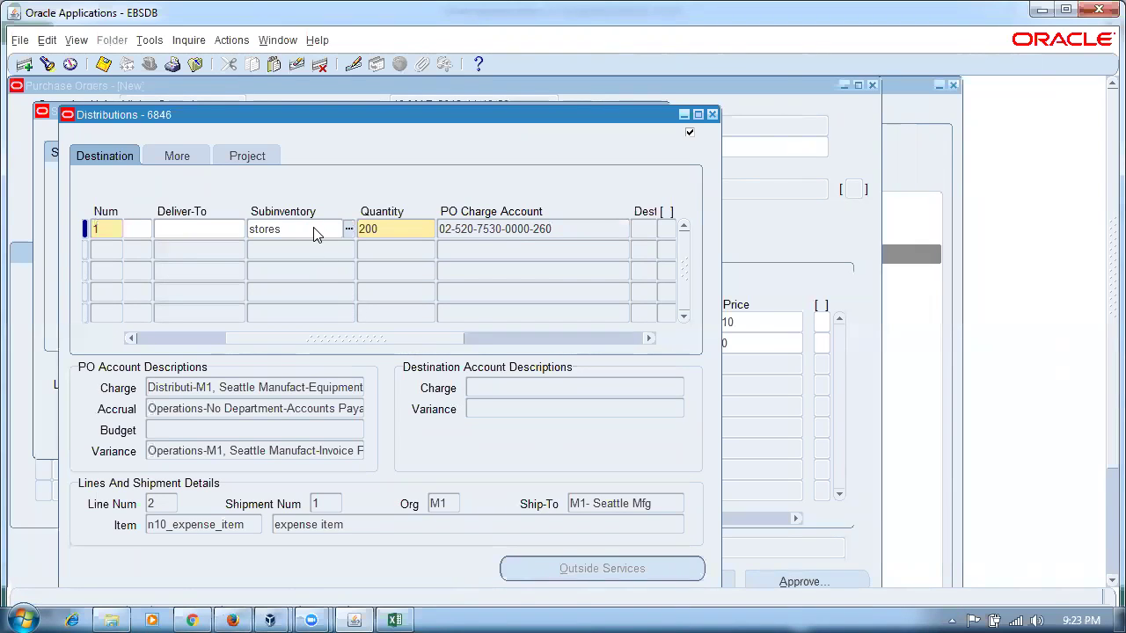
key("Tab")
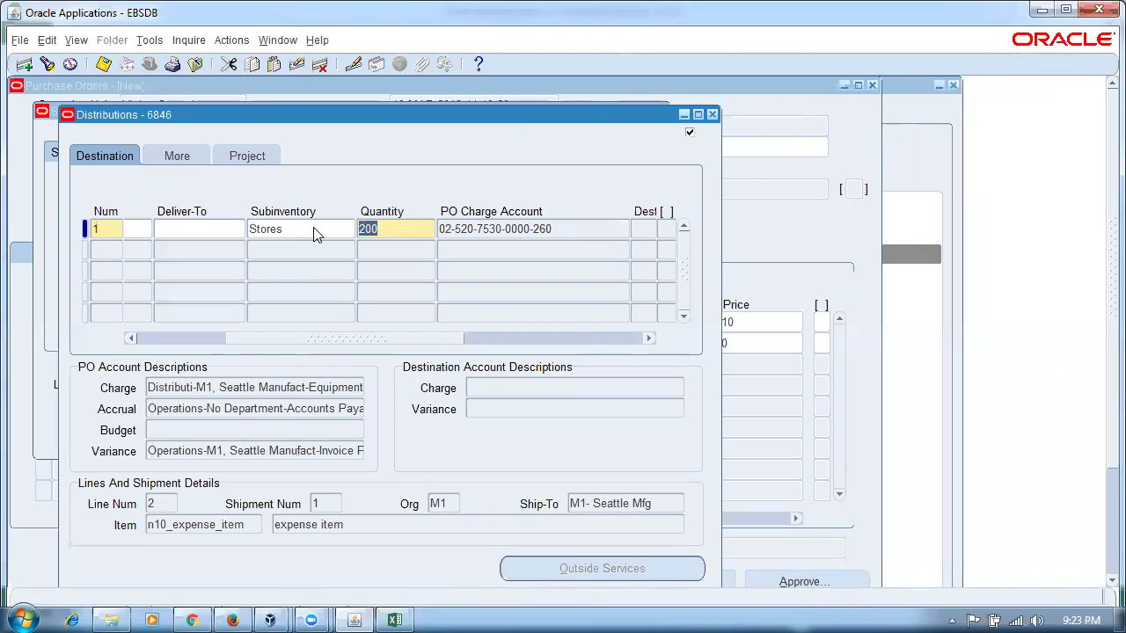
key("ctrl+s")
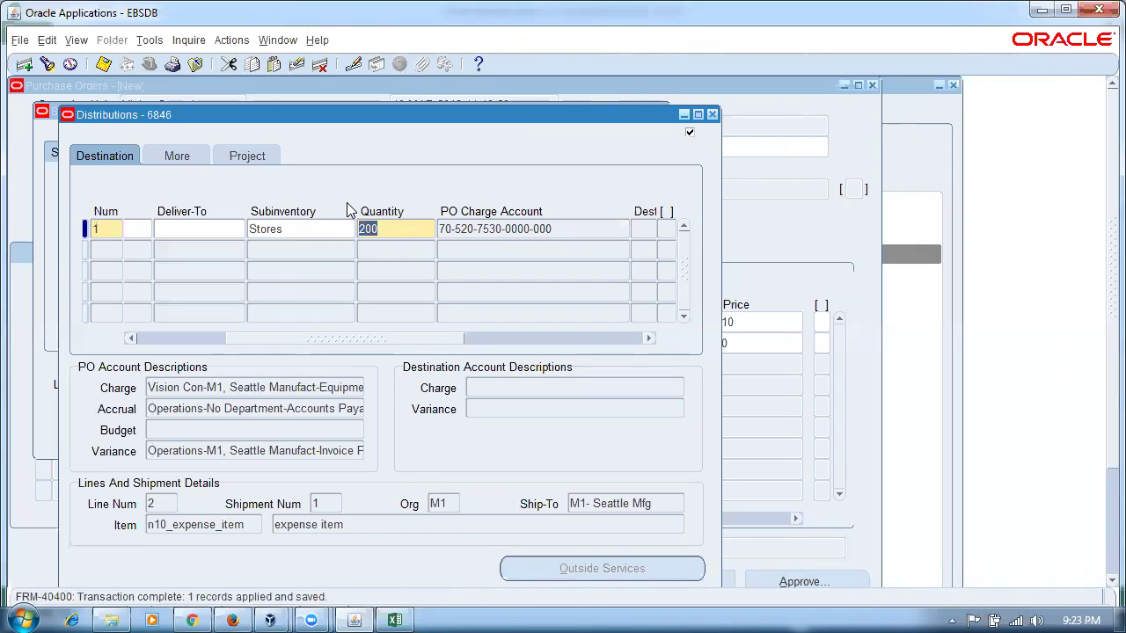
left_click_drag(501, 229, 439, 228)
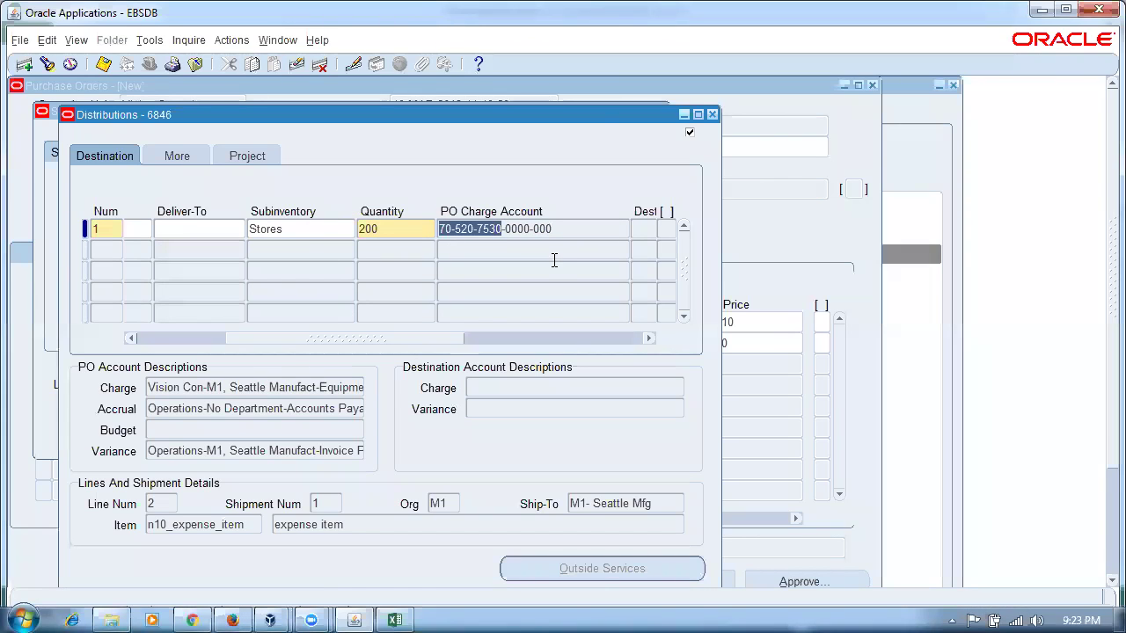
key("alt+Tab")
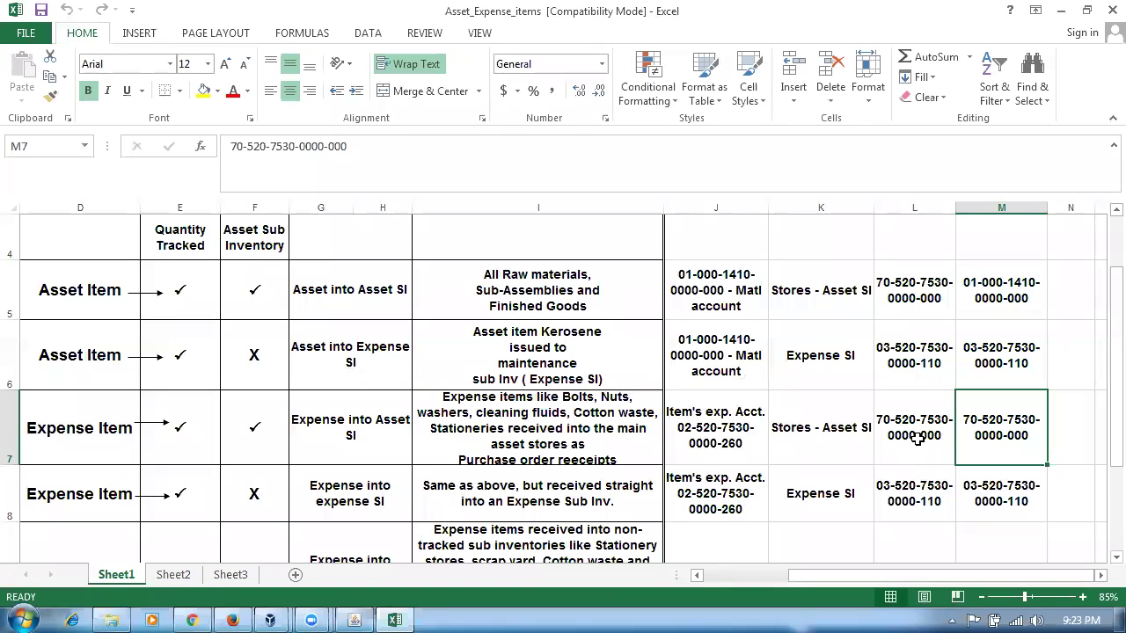
left_click(917, 437)
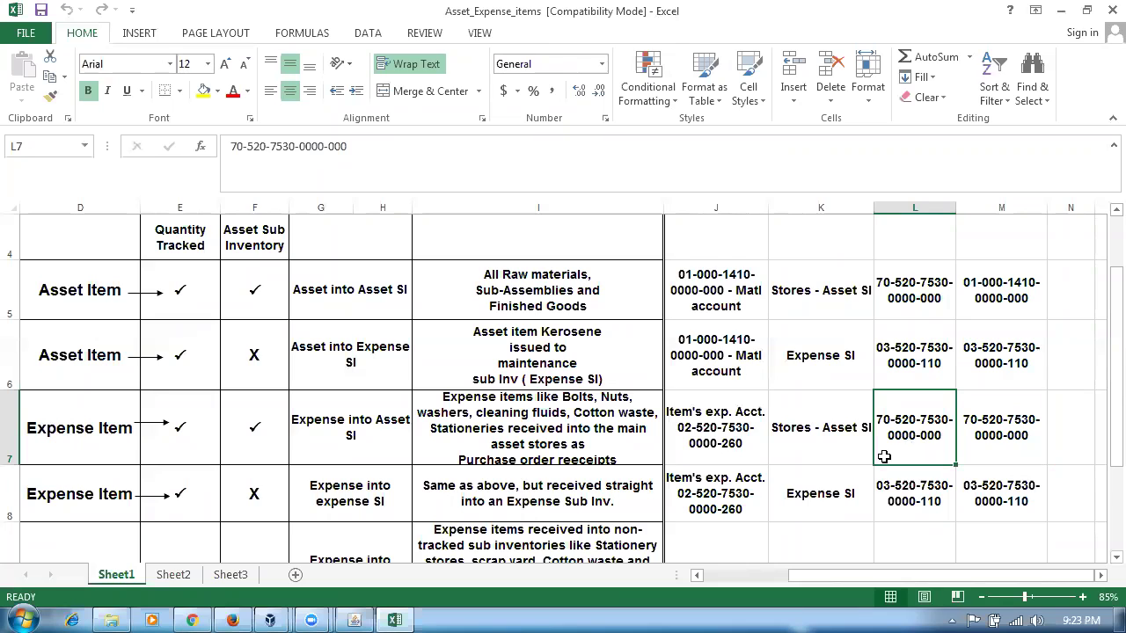
left_click(818, 447)
left_click(904, 453)
left_click(703, 441)
left_click(1006, 452)
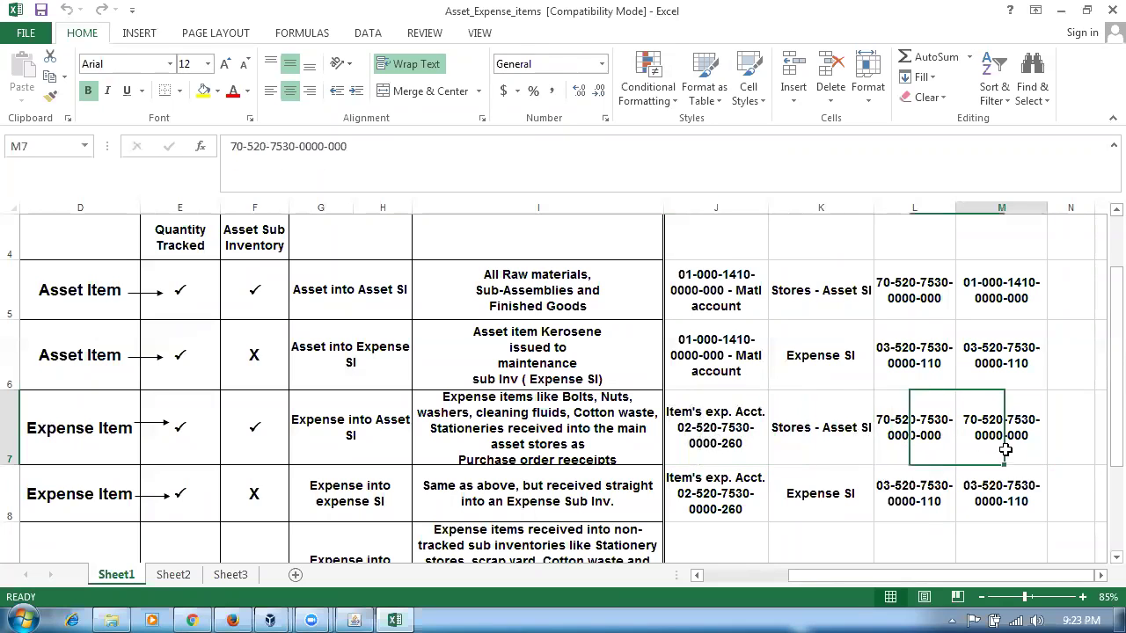
left_click(851, 450)
left_click(898, 441)
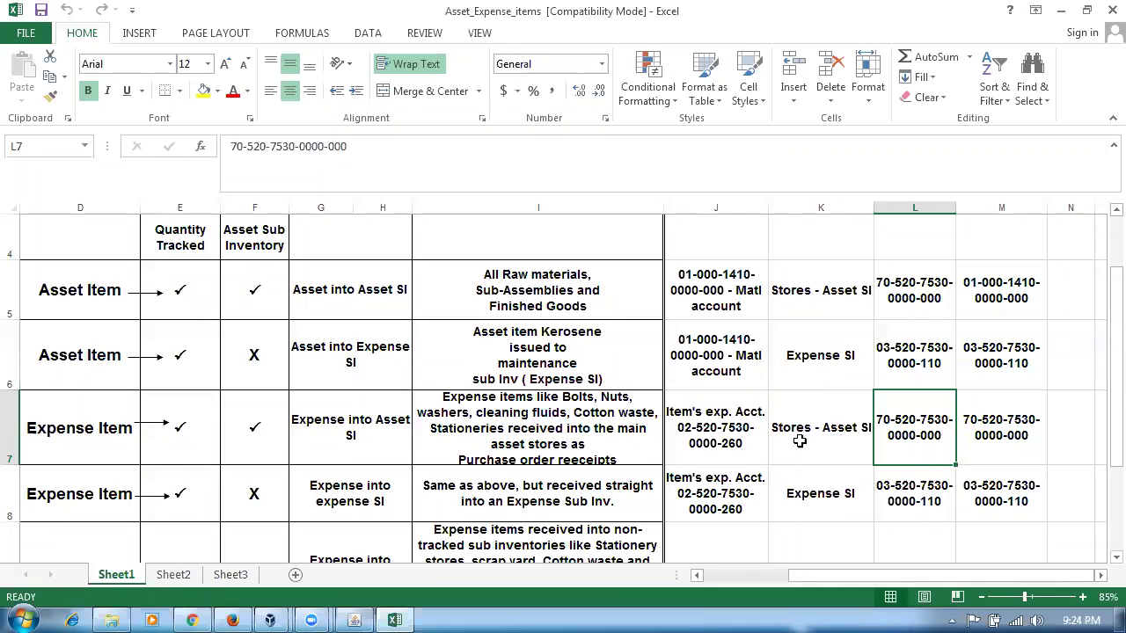
- Review the workbook's expense account, subinventory, SI account and PO charge account in rows 7–8
left_click(710, 431)
left_click(994, 436)
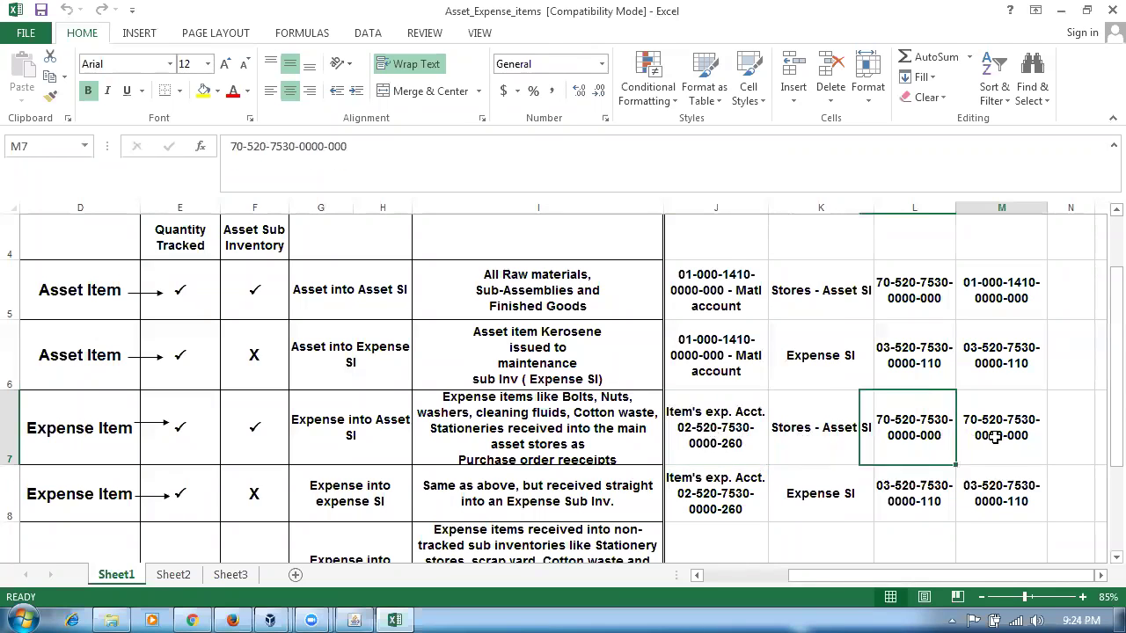
left_click(803, 451)
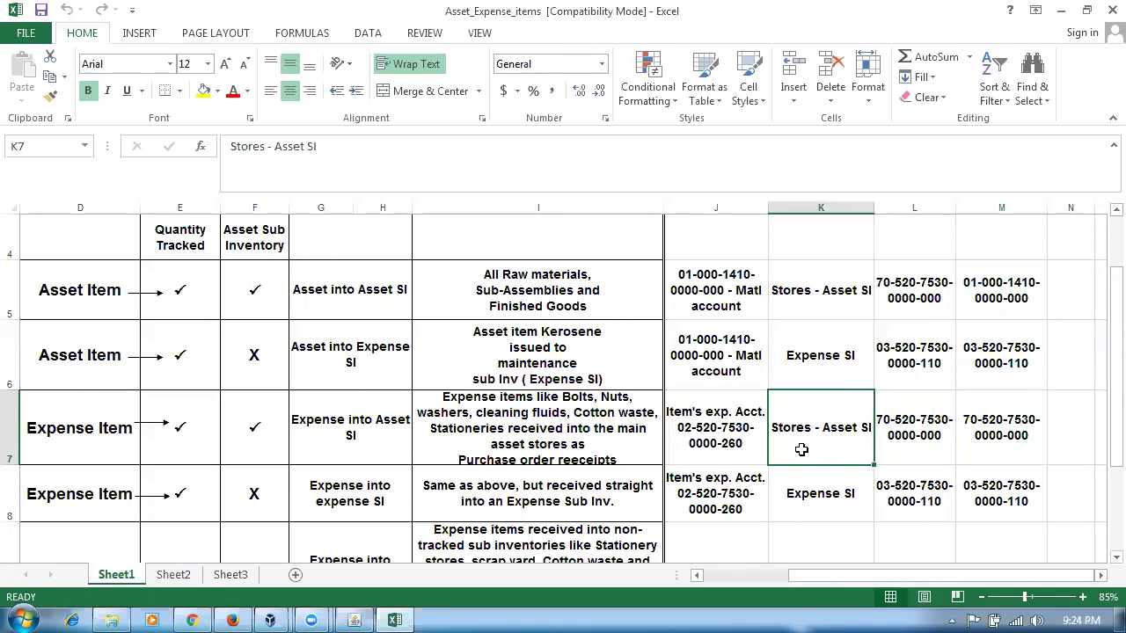
left_click(905, 440)
left_click(982, 443)
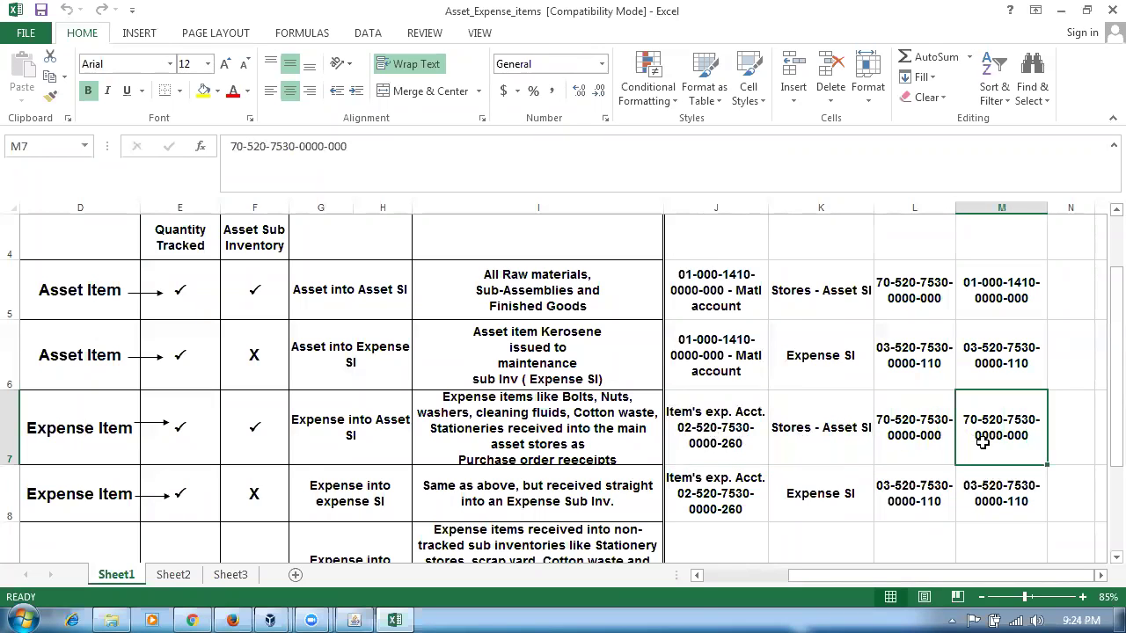
left_click(678, 455)
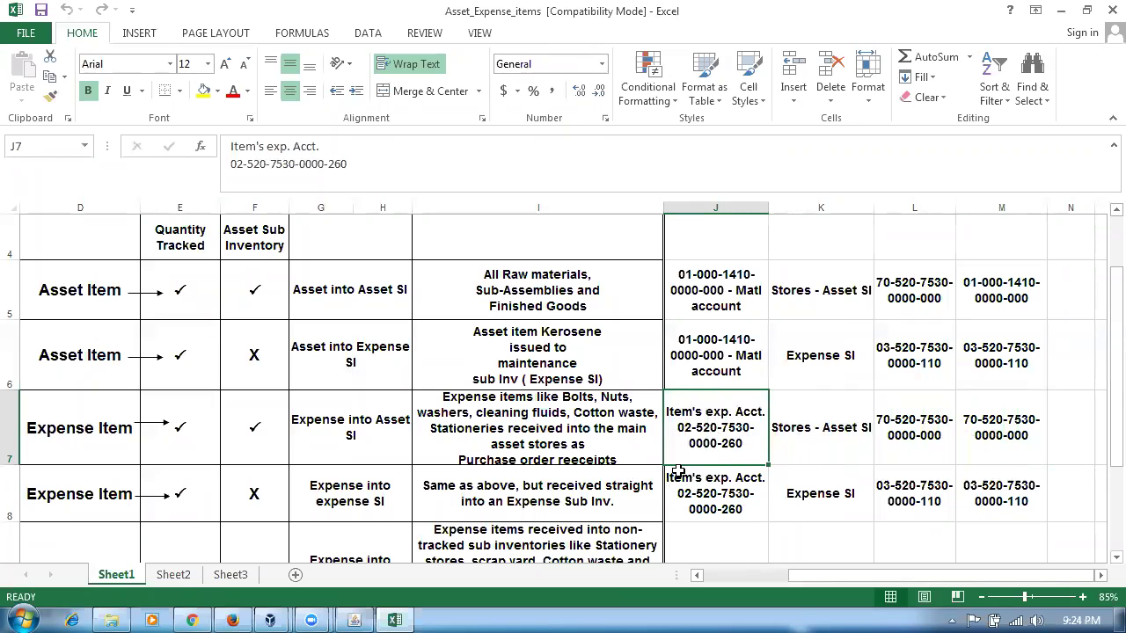
left_click(802, 445)
key("Right")
left_click(839, 440)
left_click(888, 439)
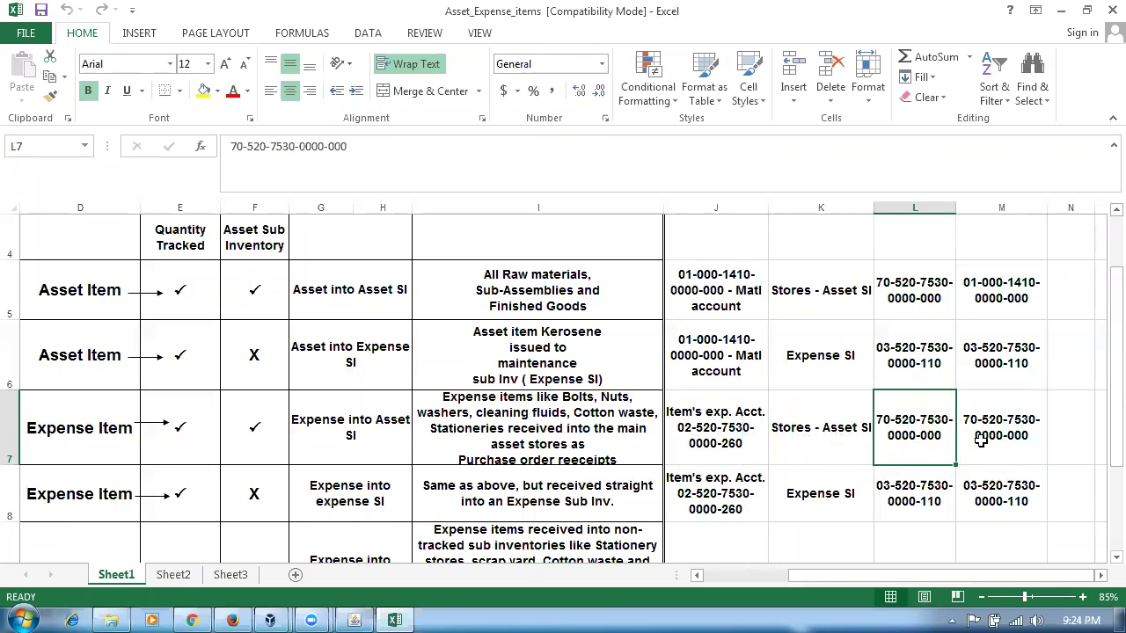
key("Right")
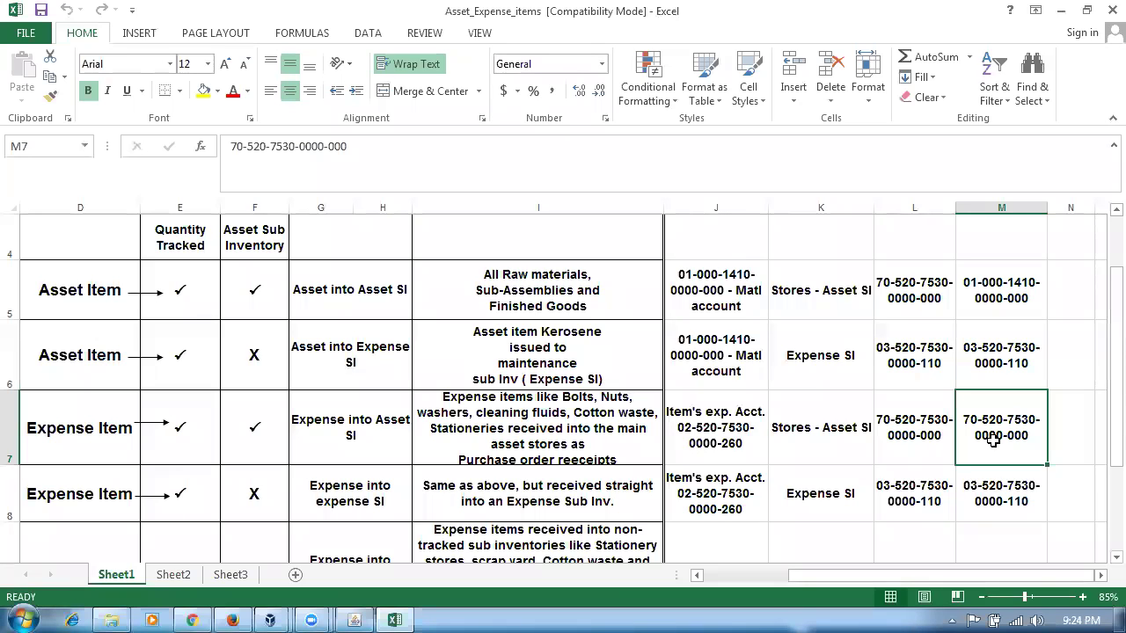
left_click(816, 496)
- Replace subinventory Stores with Expense_SI, save, and check the regenerated PO charge account
key("alt+Tab")
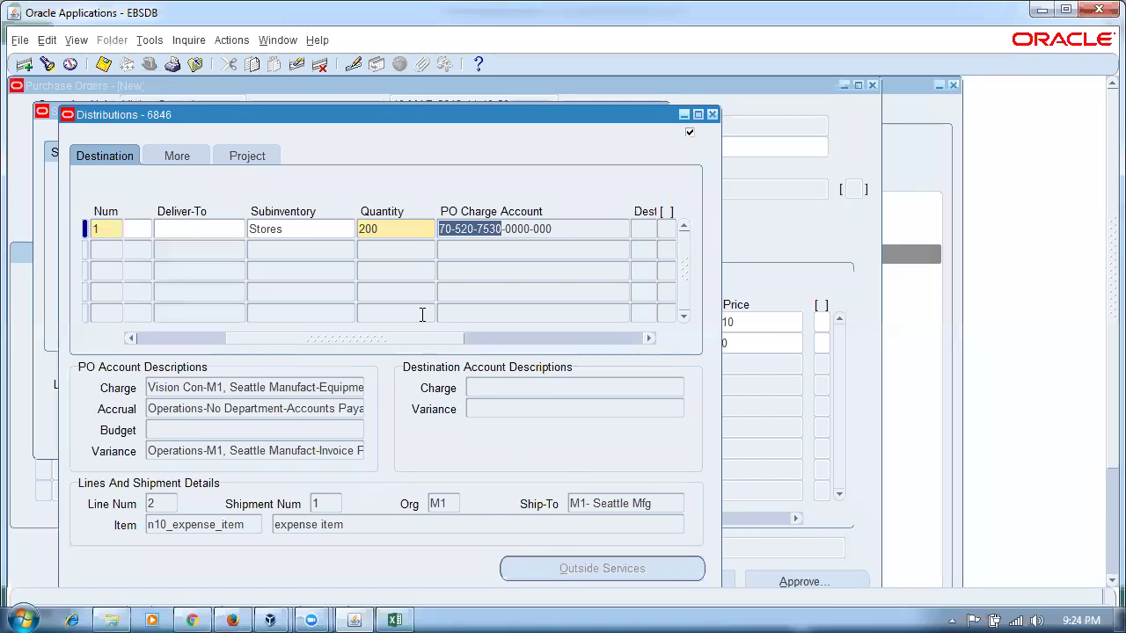
double_click(329, 227)
type("exp")
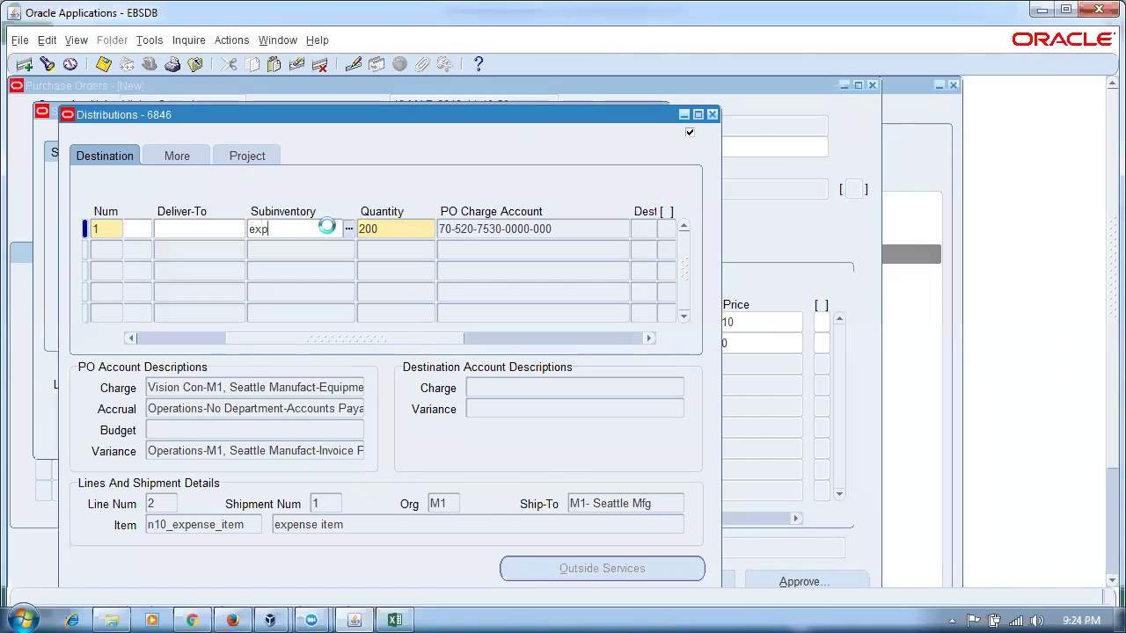
key("Tab")
key("ctrl+s")
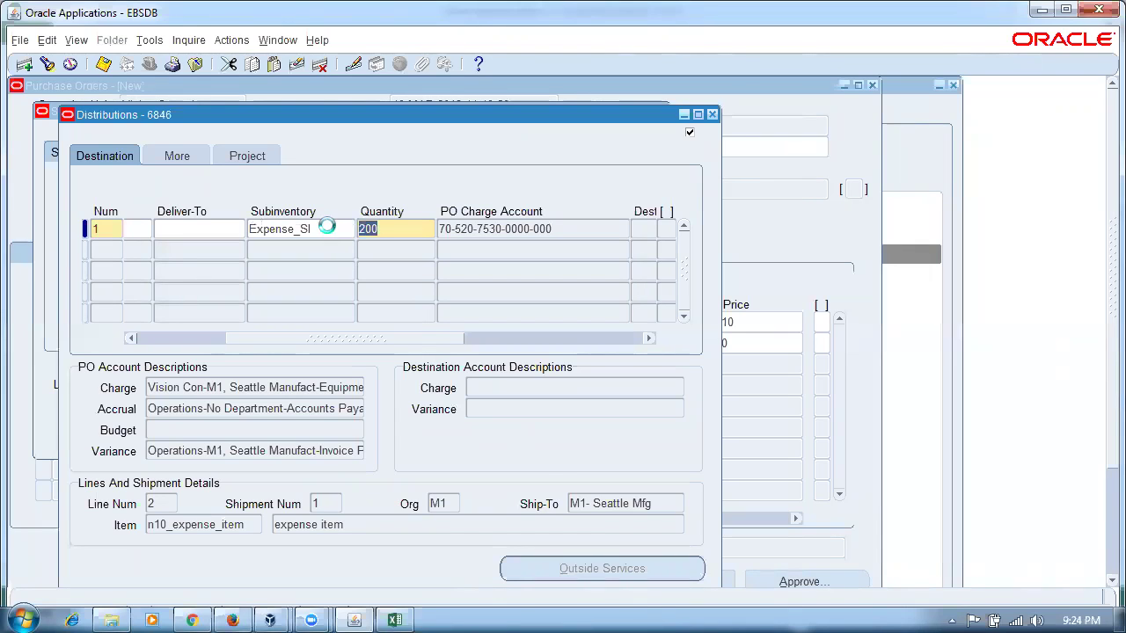
left_click(530, 231)
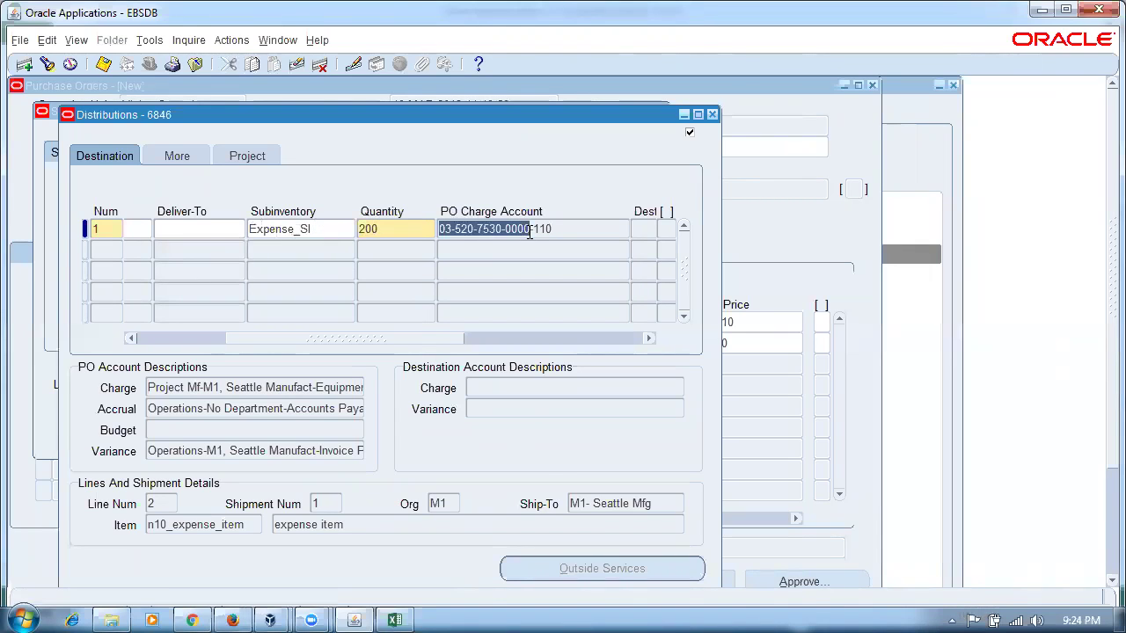
key("alt+Tab")
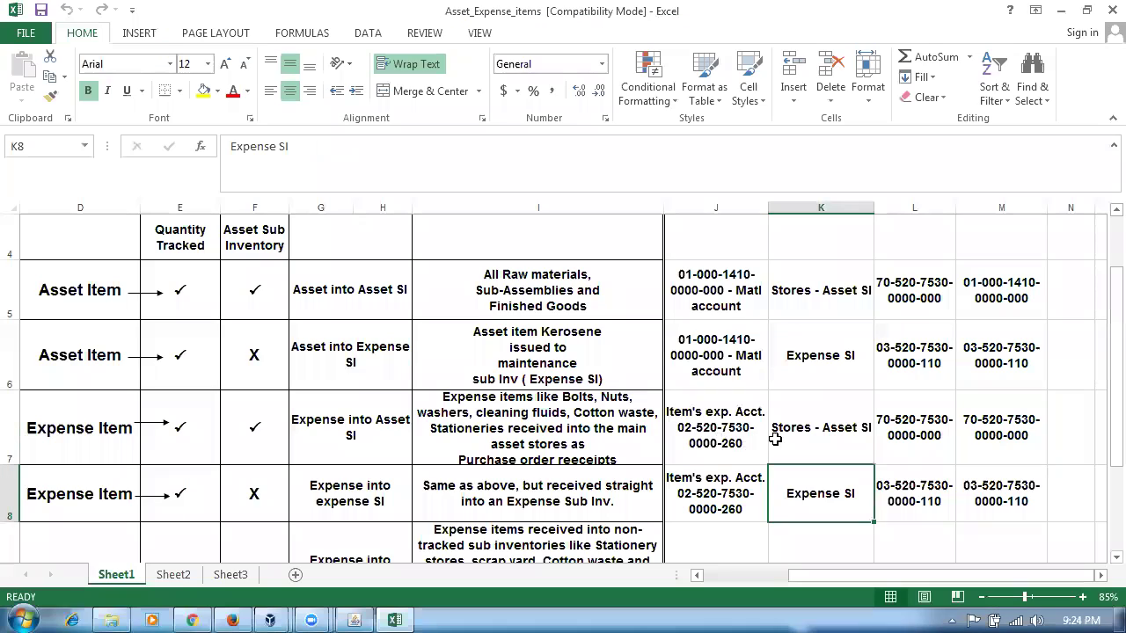
left_click(978, 489)
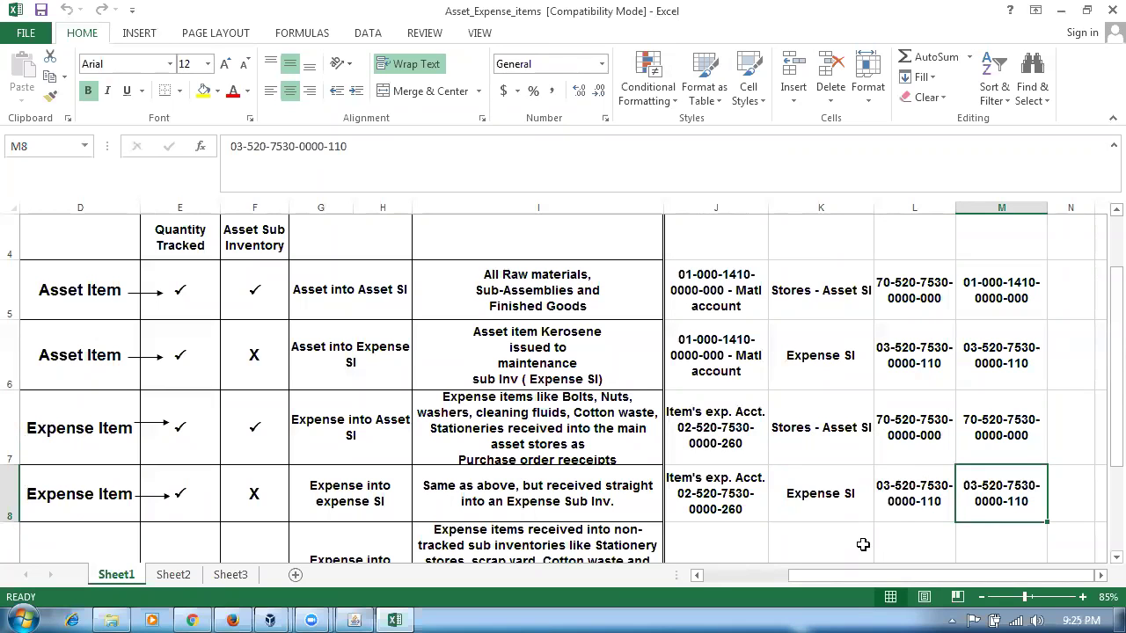
scroll(935, 498, "up", 1)
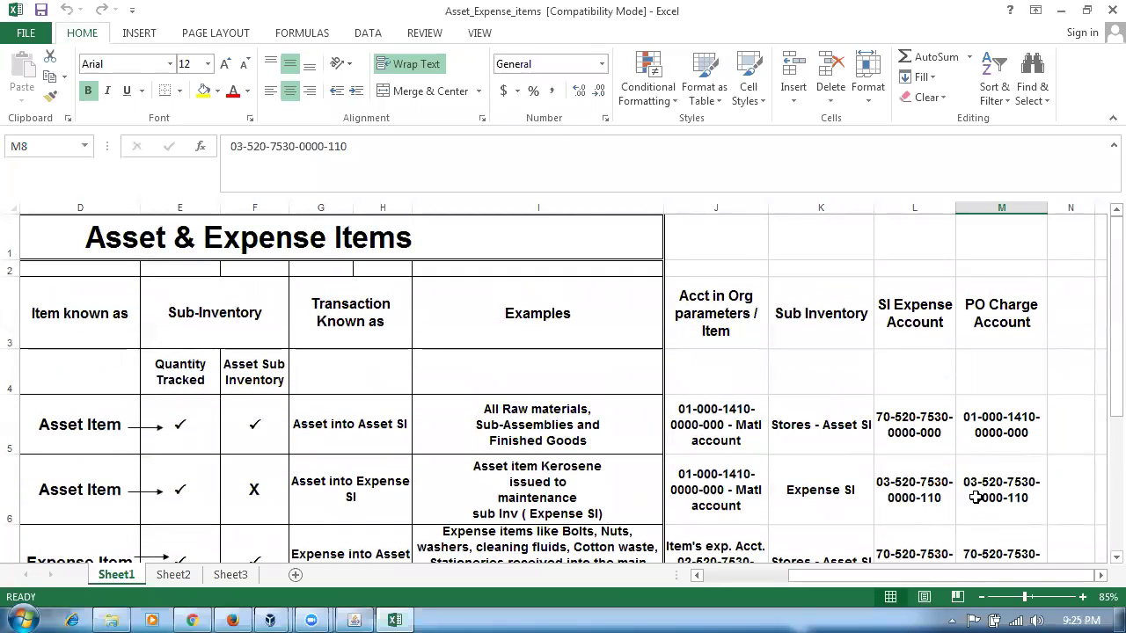
left_click(1032, 326)
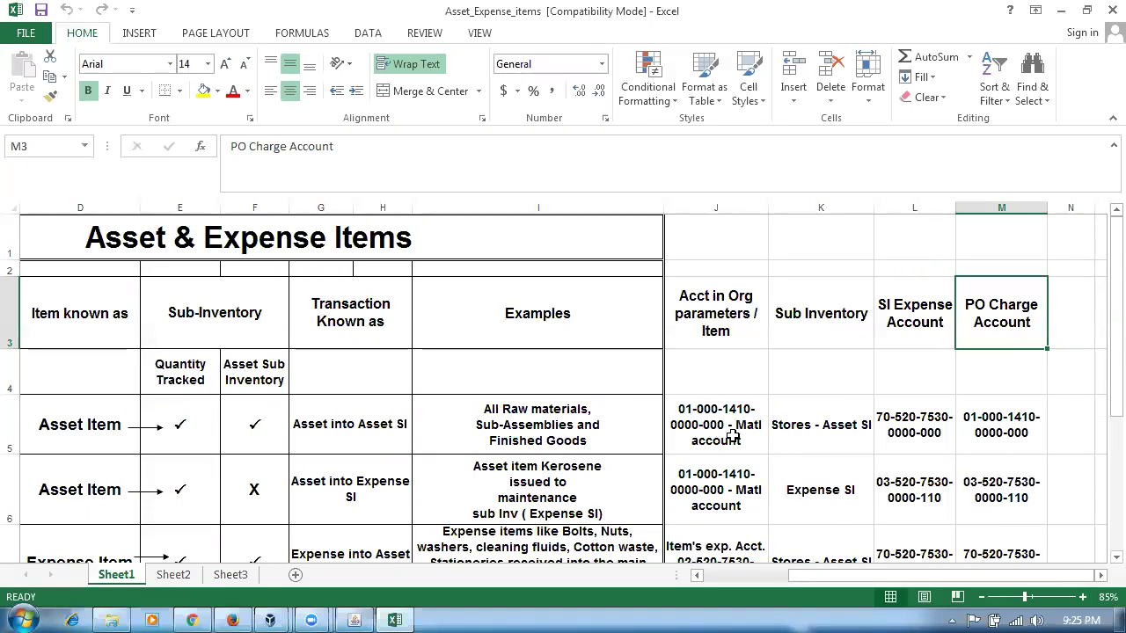
left_click(814, 433)
left_click(833, 493)
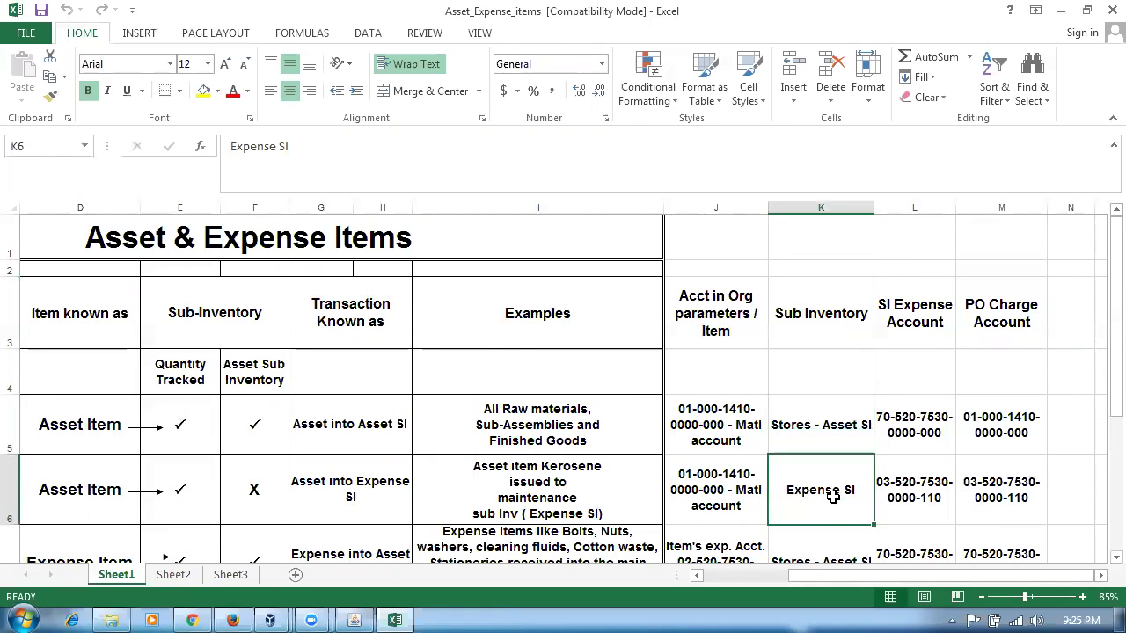
scroll(833, 495, "down", 1)
left_click(813, 434)
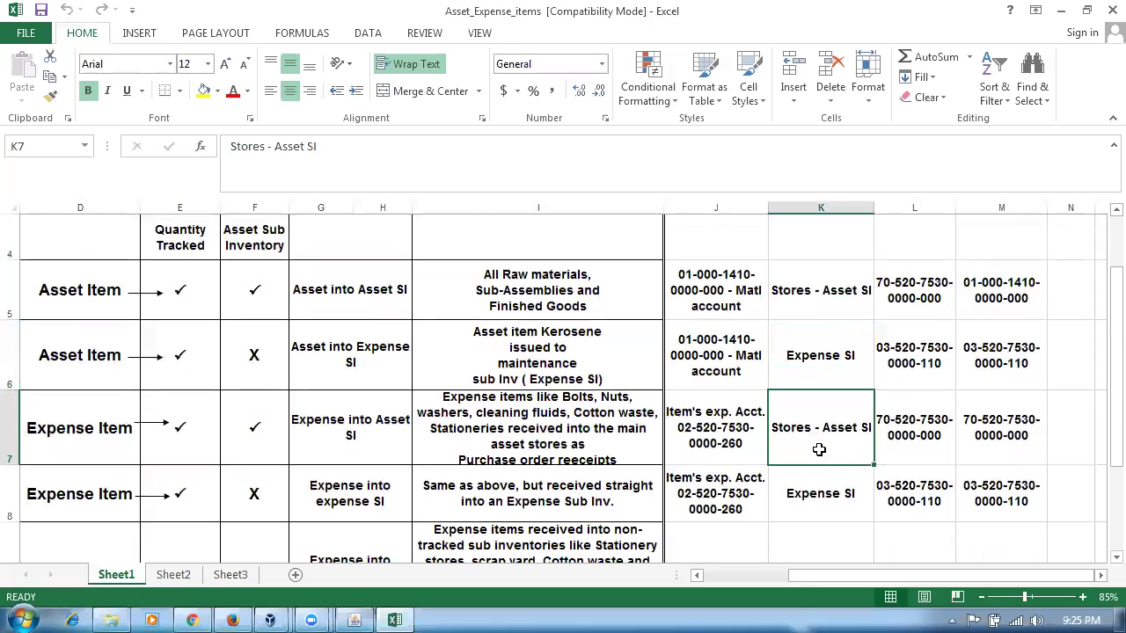
left_click(817, 503)
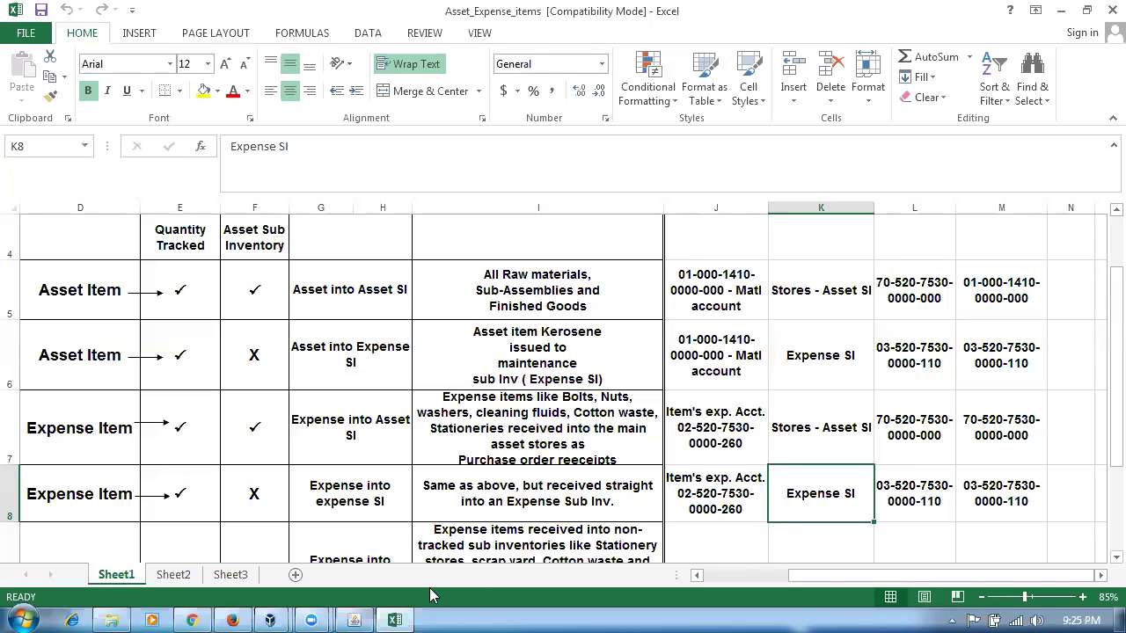
left_click(355, 617)
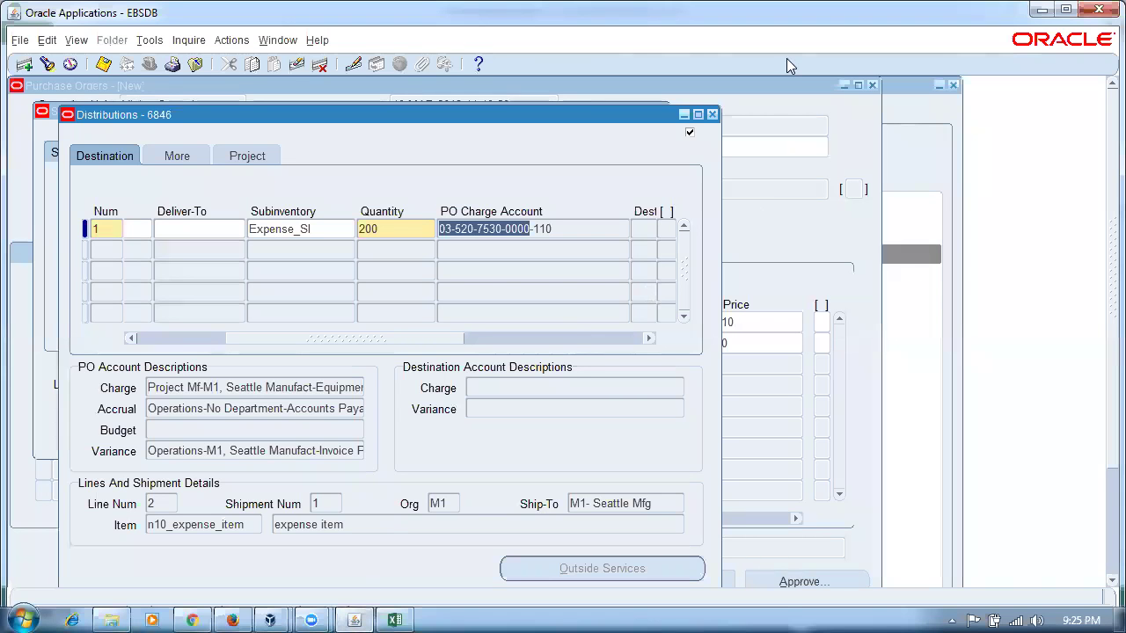
- Close the Distributions, Shipments and Purchase Orders windows and dismiss the stray AutoCreate inquiry
left_click(712, 114)
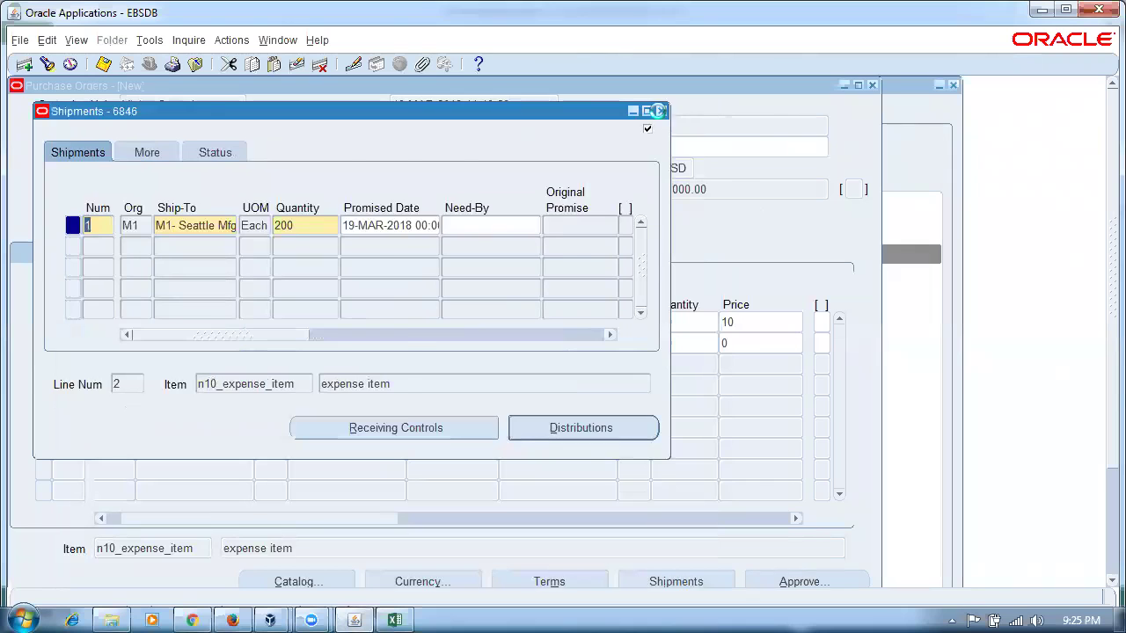
left_click(658, 111)
left_click(872, 85)
left_click(341, 256)
double_click(342, 256)
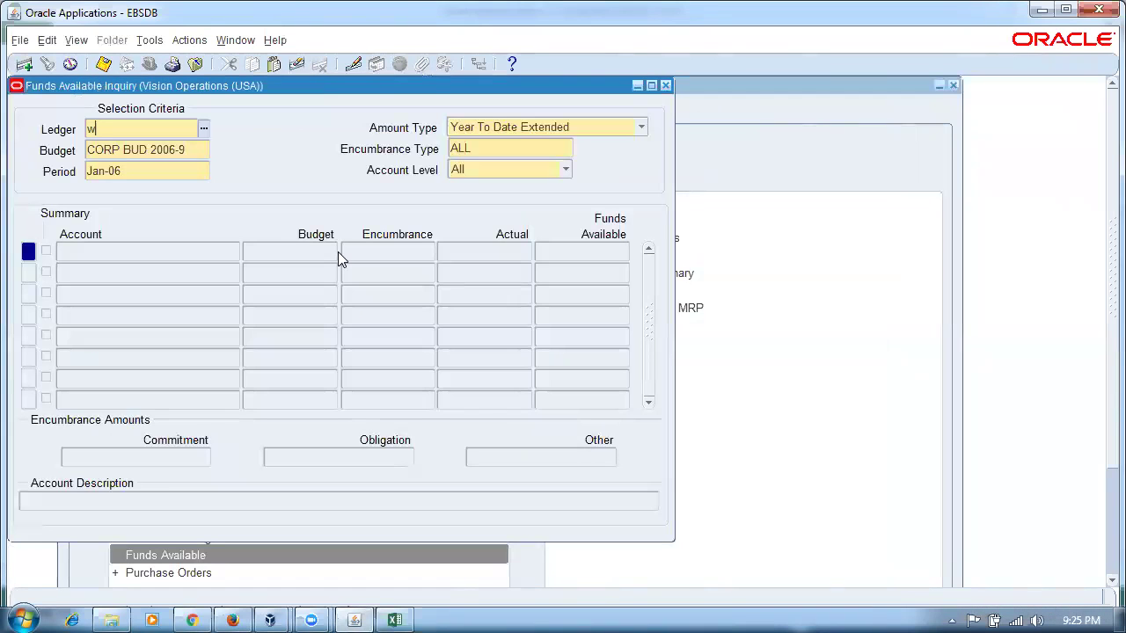
key("BackSpace")
key("F4")
- Switch to the Human Resources responsibility and open People > Enter and Maintain
key("alt+f")
key("w")
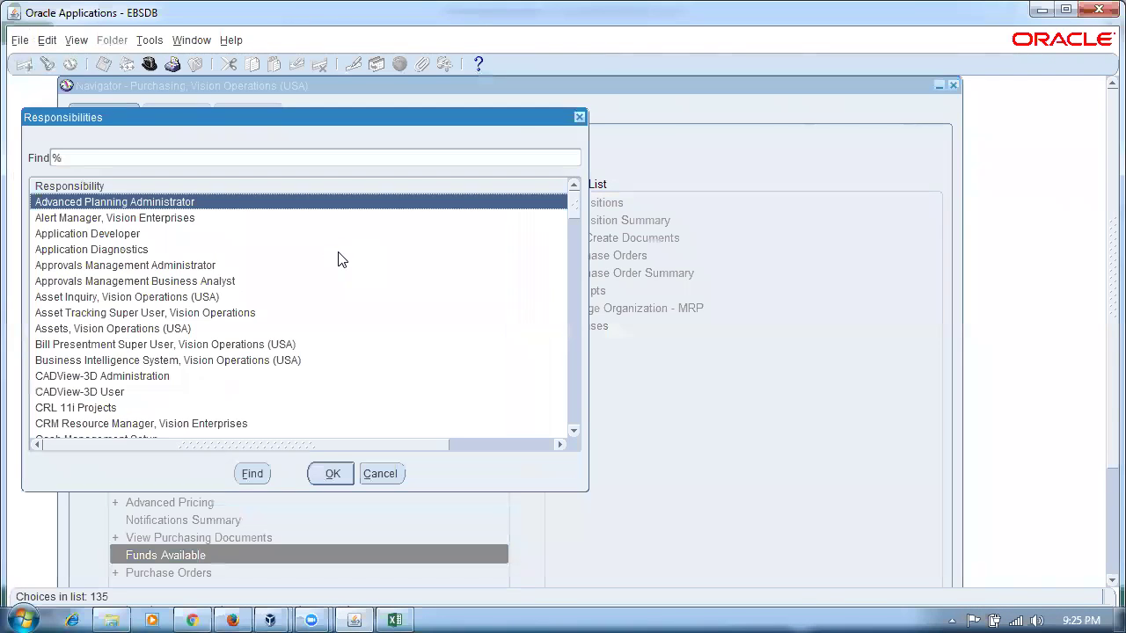
key("Return")
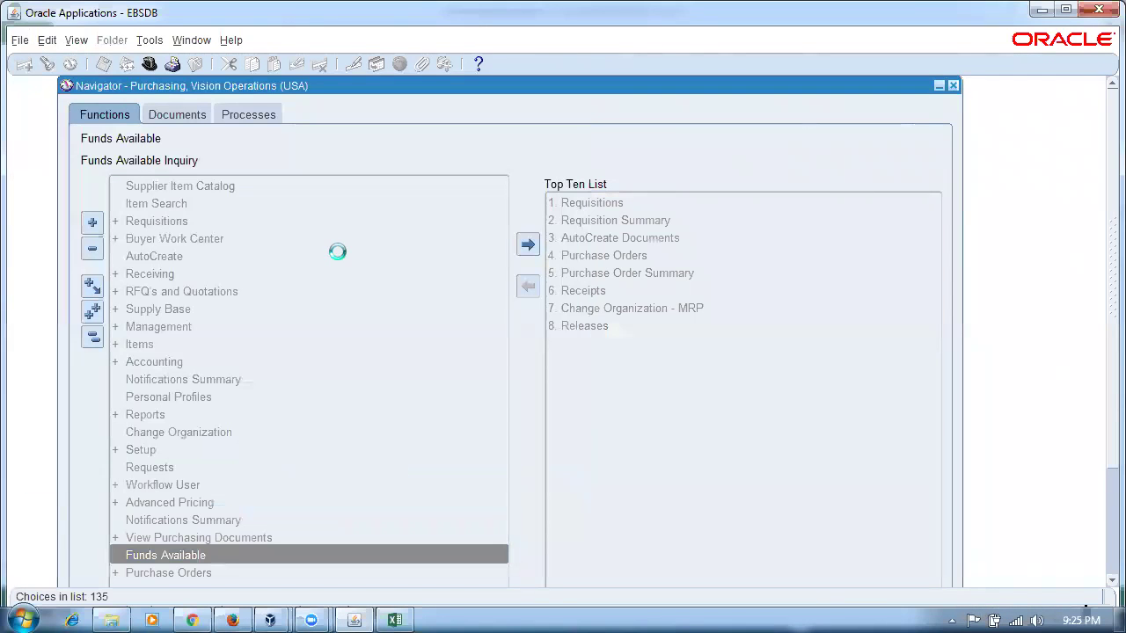
key("Return")
key("Return")
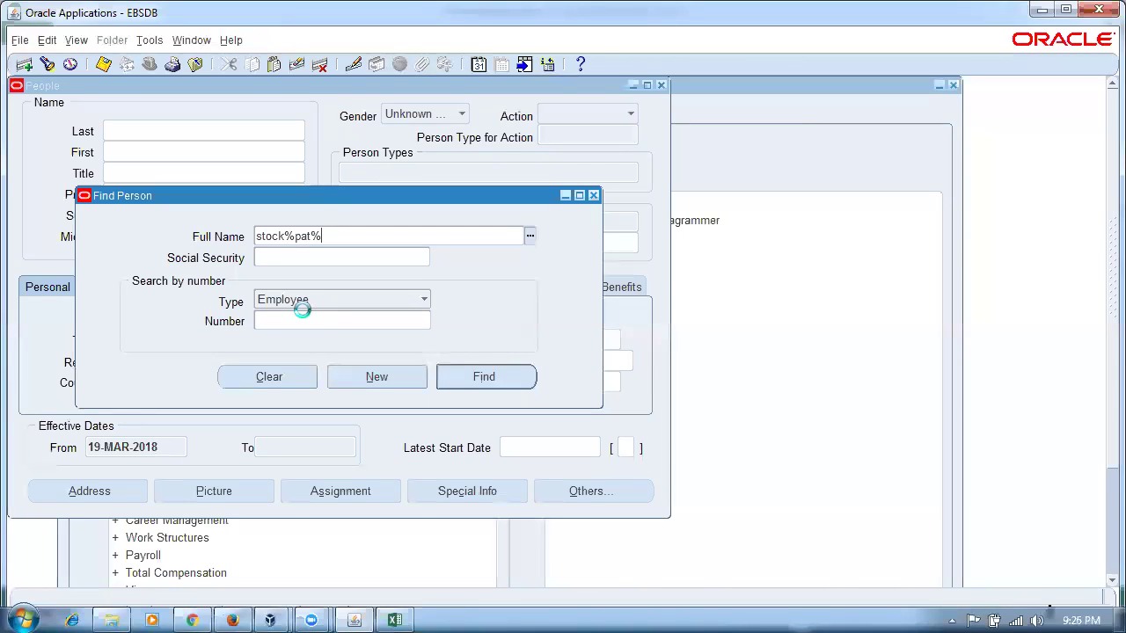
- Find the employee by partial full name and open their Assignment window
key("Tab")
left_click(509, 382)
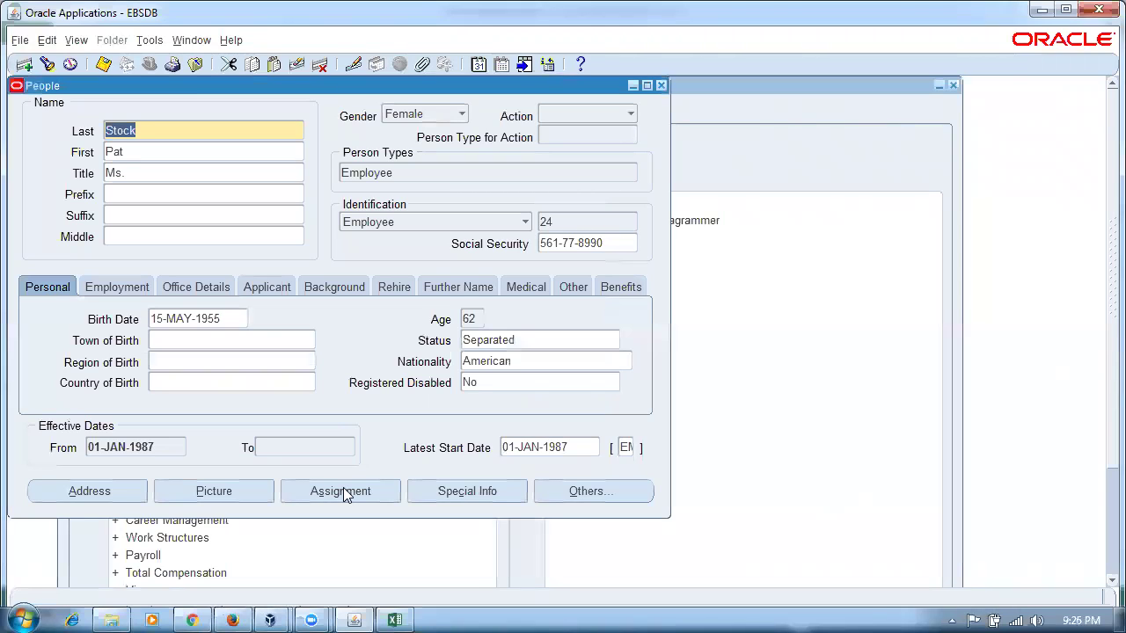
left_click(327, 496)
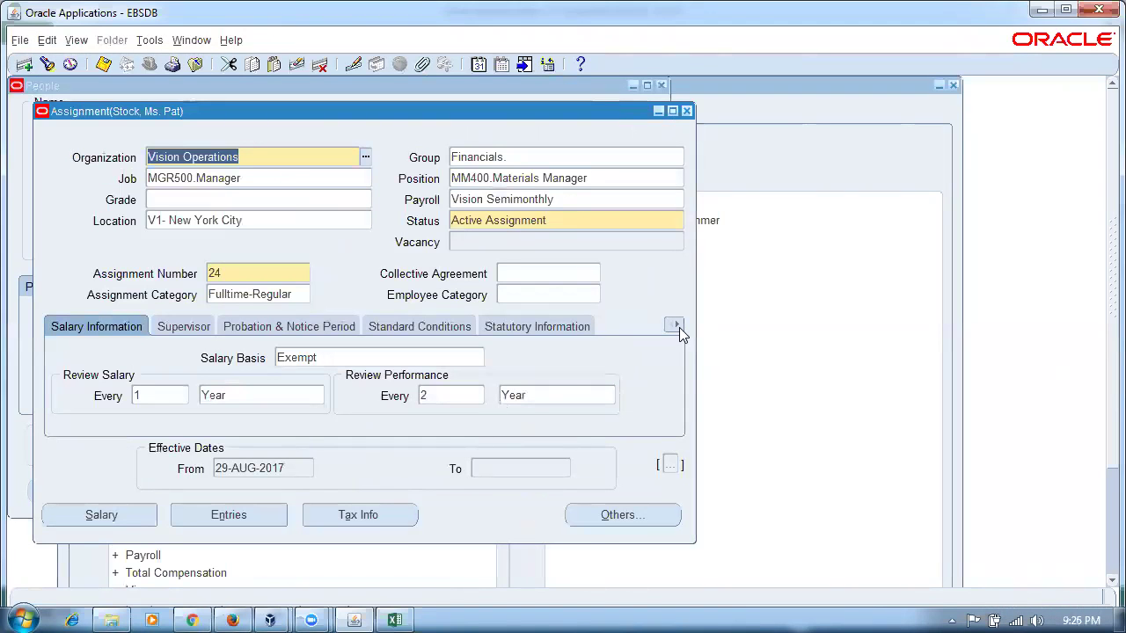
- Open the default expense account segments under Purchase Order Information and pick company 05 Education Ltd
left_click(679, 327)
left_click(648, 513)
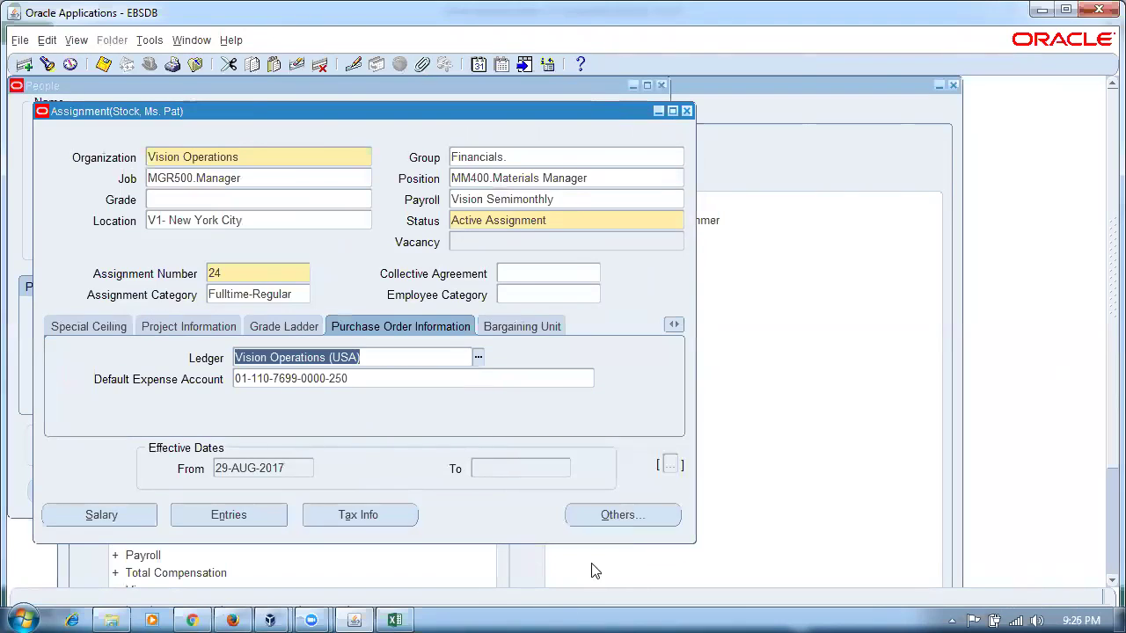
left_click(387, 379)
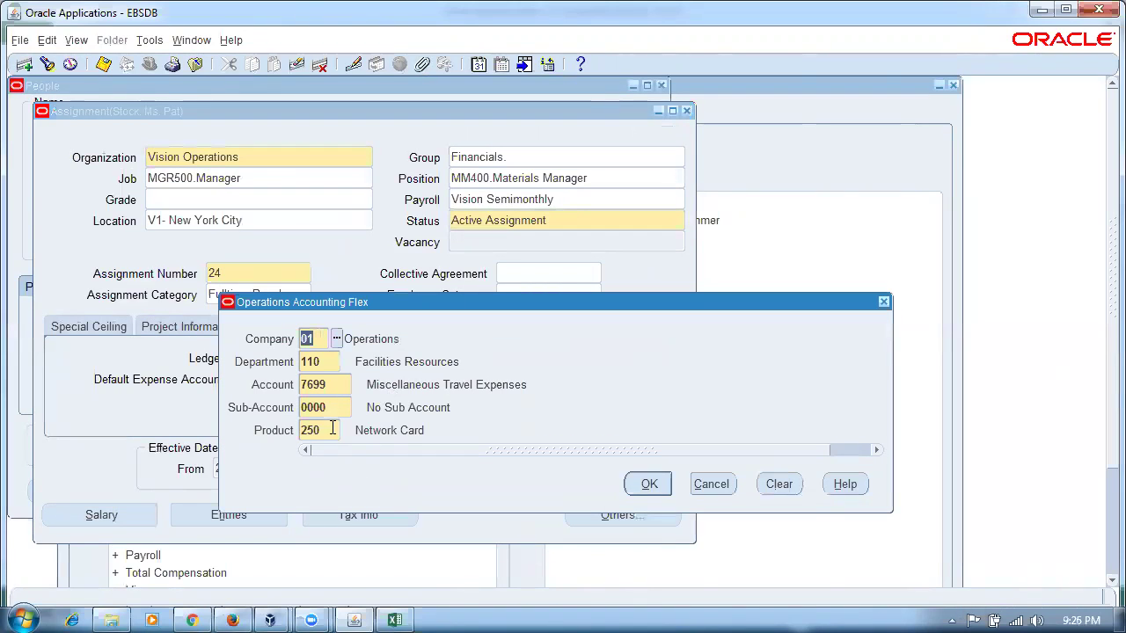
left_click(336, 338)
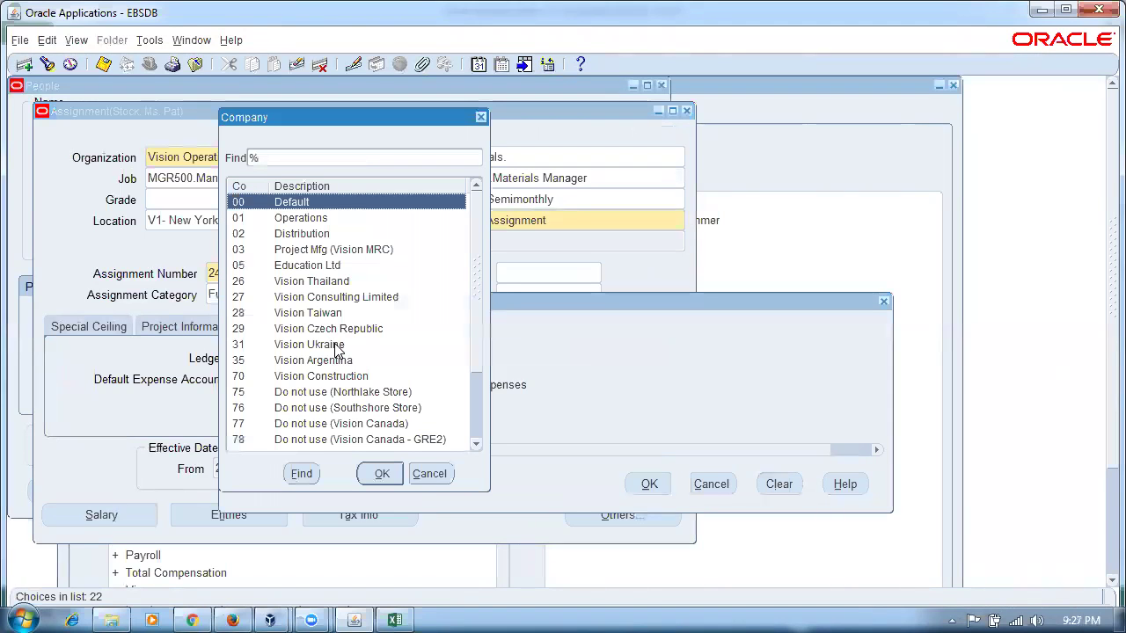
left_click(343, 252)
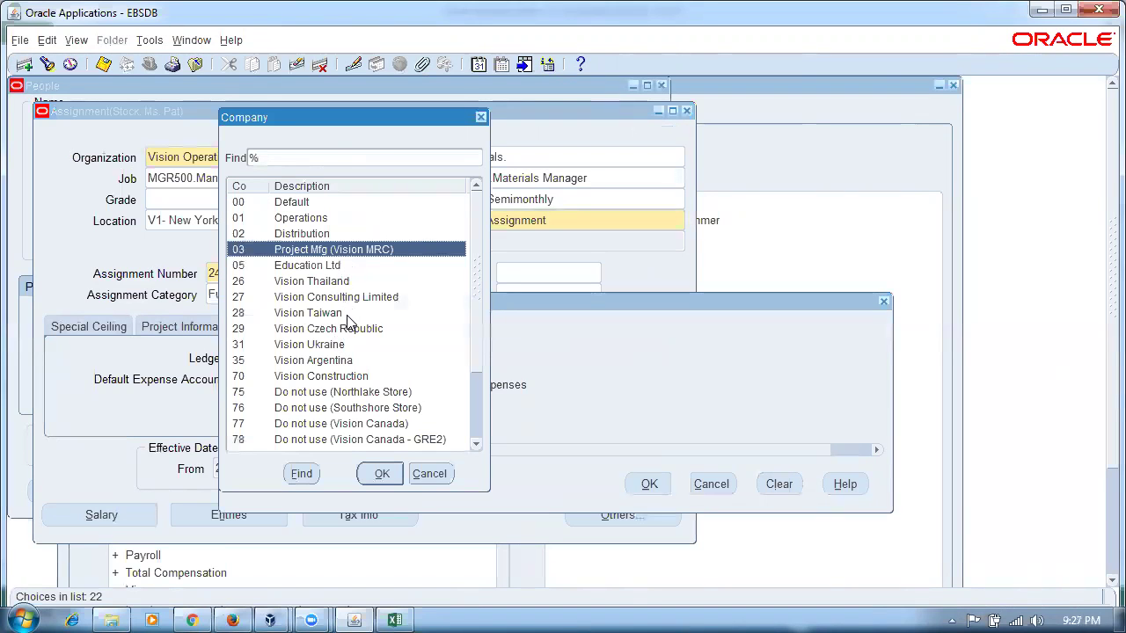
left_click(318, 269)
left_click(378, 473)
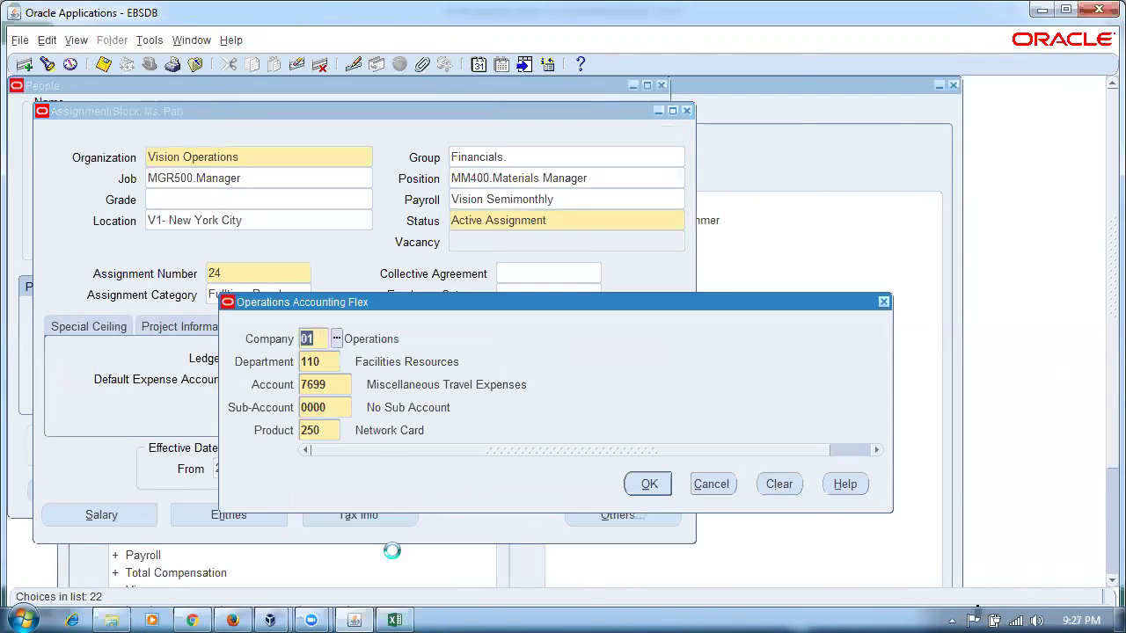
- Set the account's product to 270 Camera and its company to Operations
left_click(337, 431)
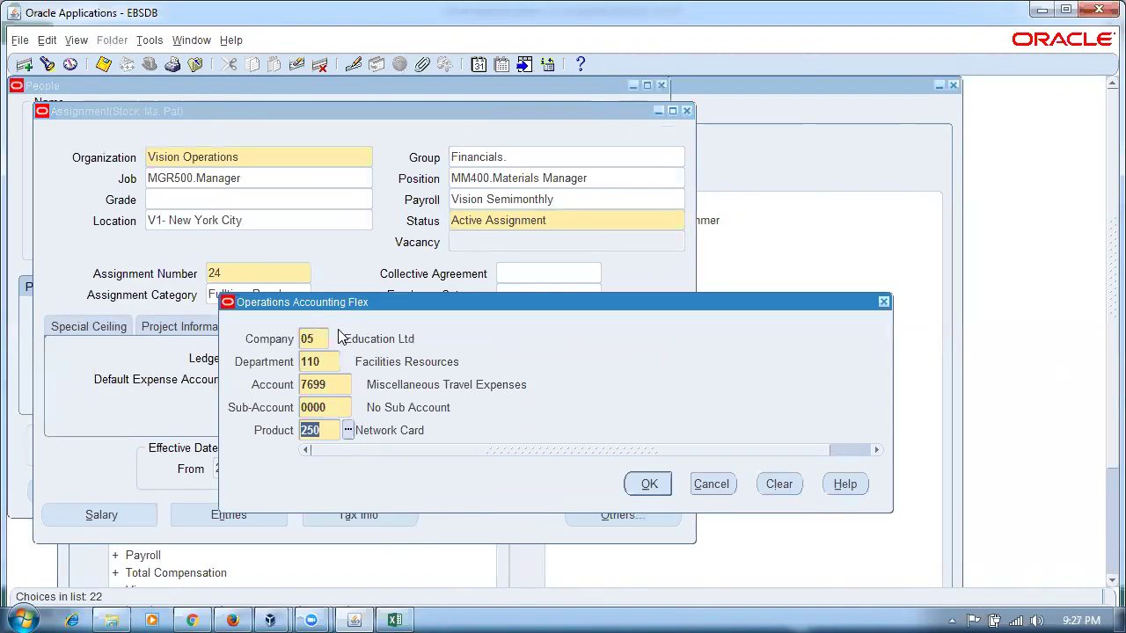
left_click(349, 430)
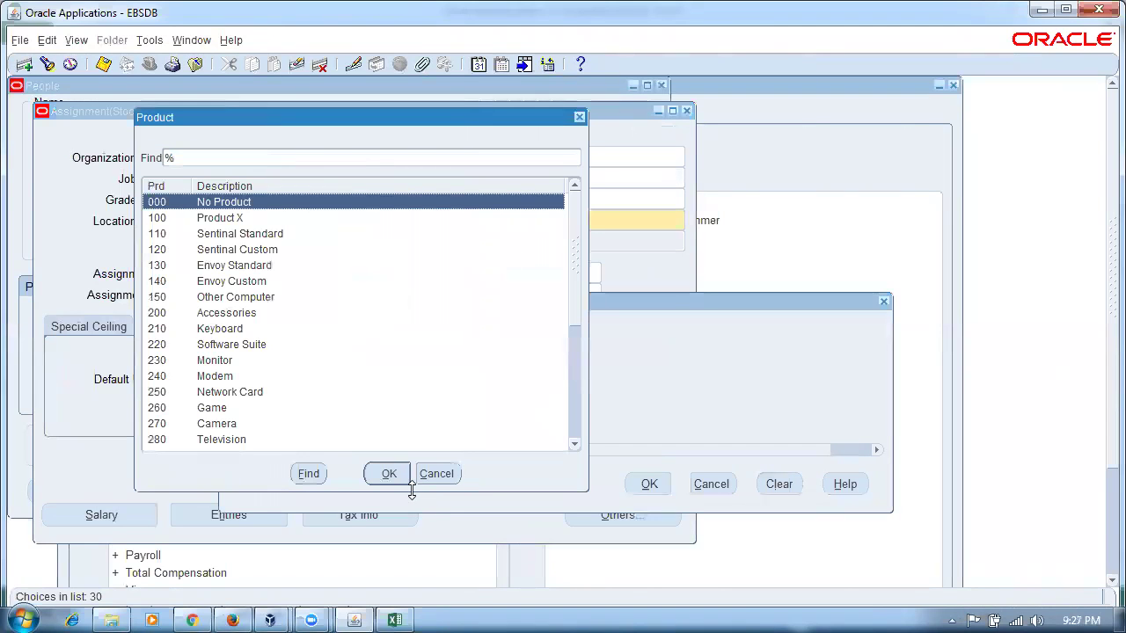
left_click(225, 429)
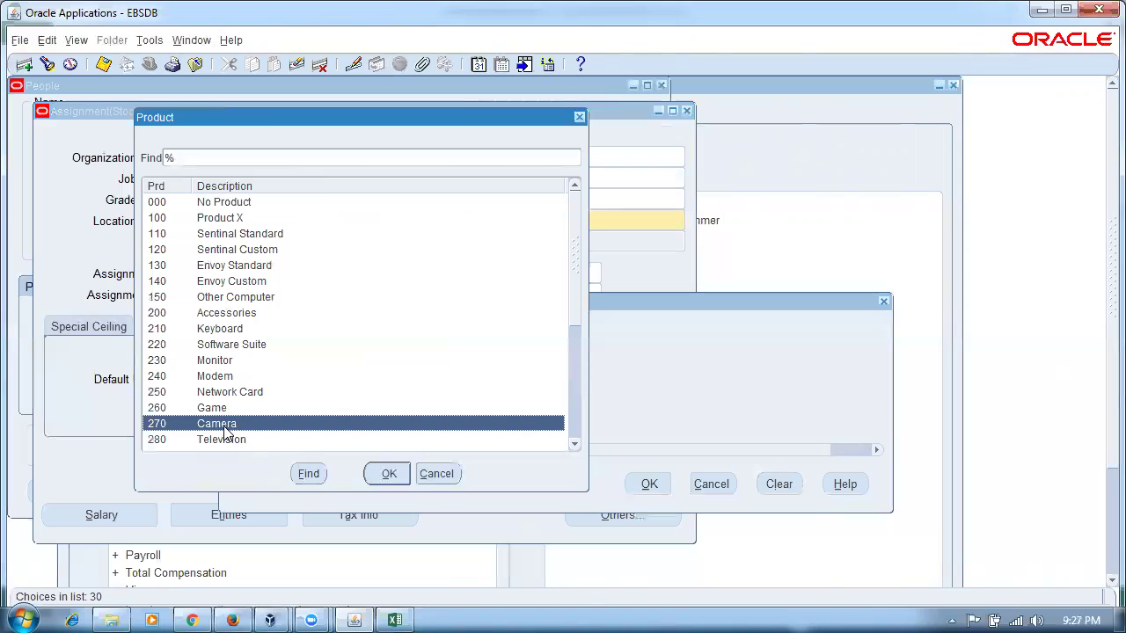
left_click(373, 478)
left_click(324, 344)
left_click(338, 339)
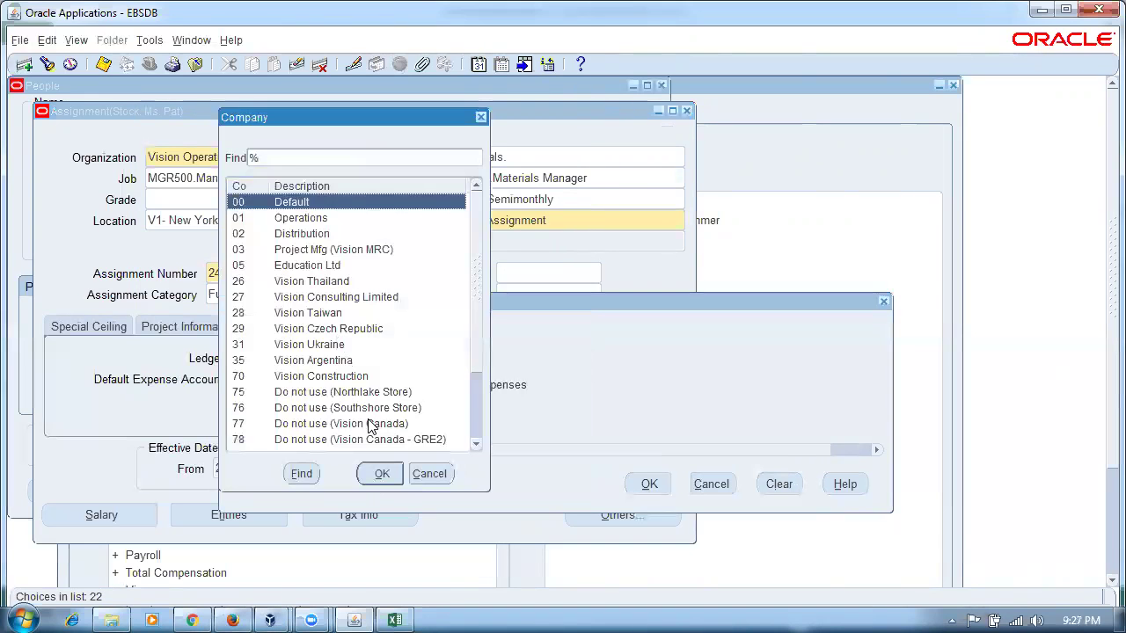
left_click(322, 219)
left_click(382, 476)
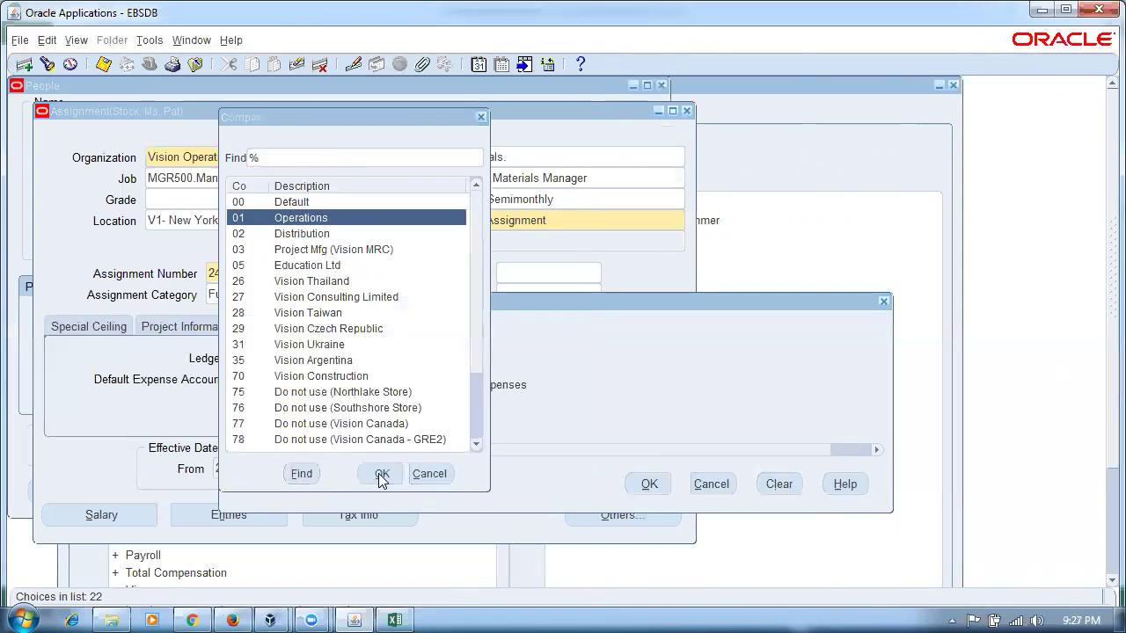
left_click(647, 487)
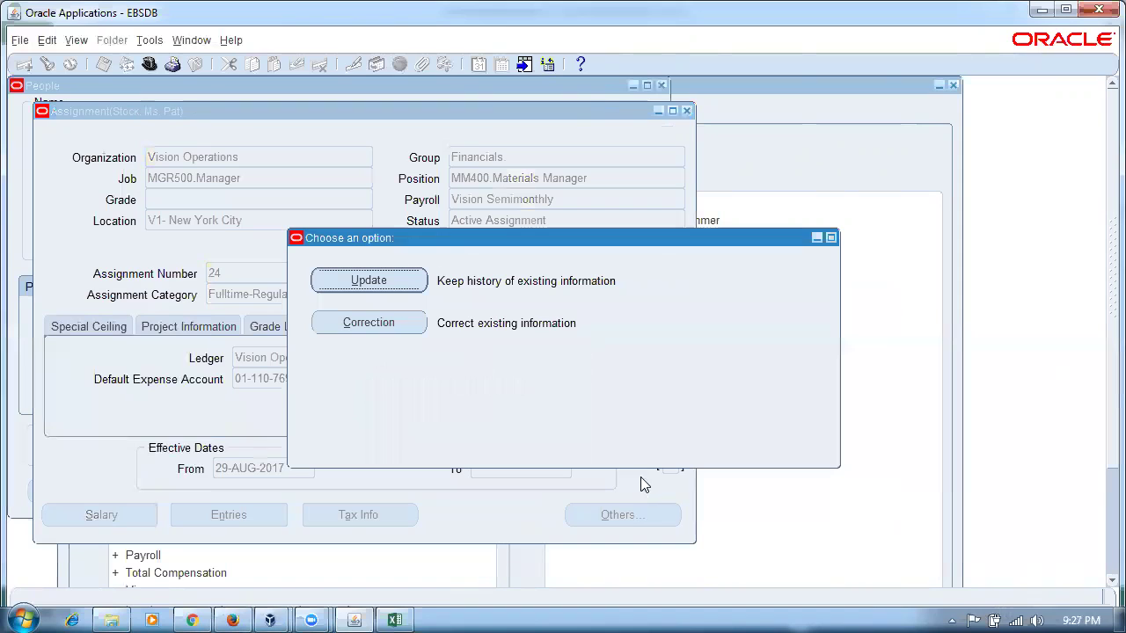
left_click(361, 324)
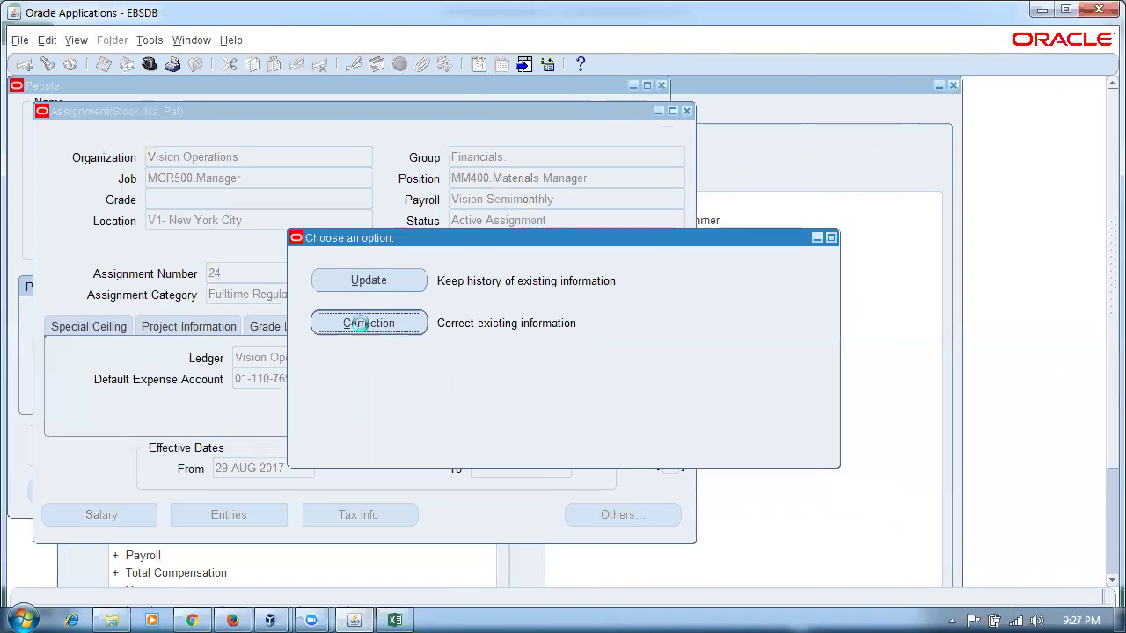
left_click(403, 329)
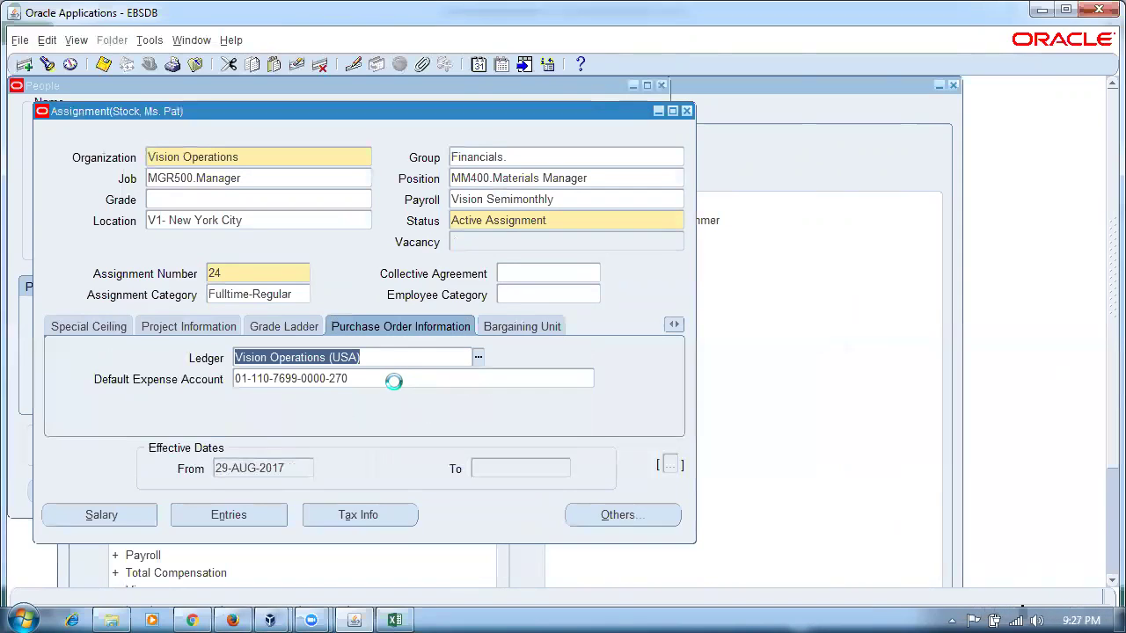
left_click(19, 618)
type("no")
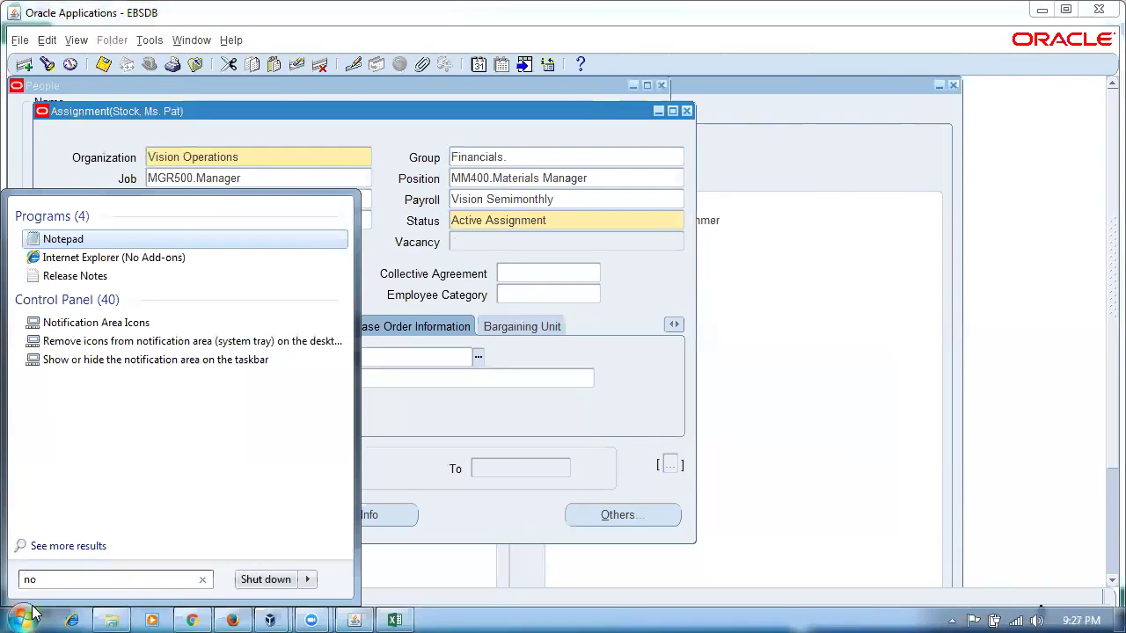
left_click(77, 244)
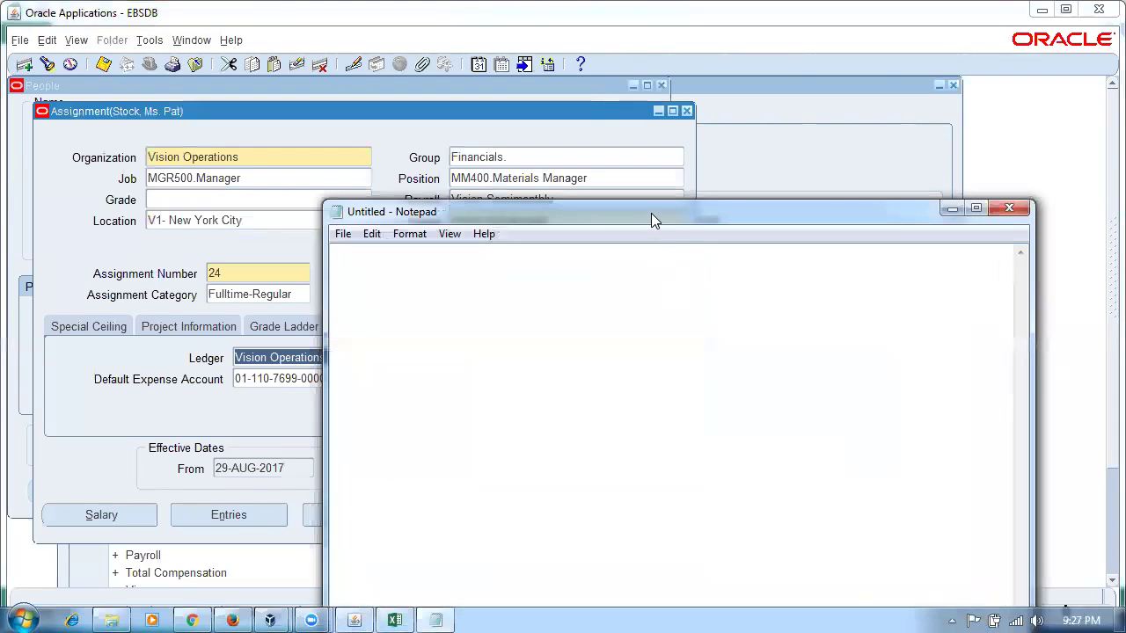
left_click_drag(651, 213, 738, 226)
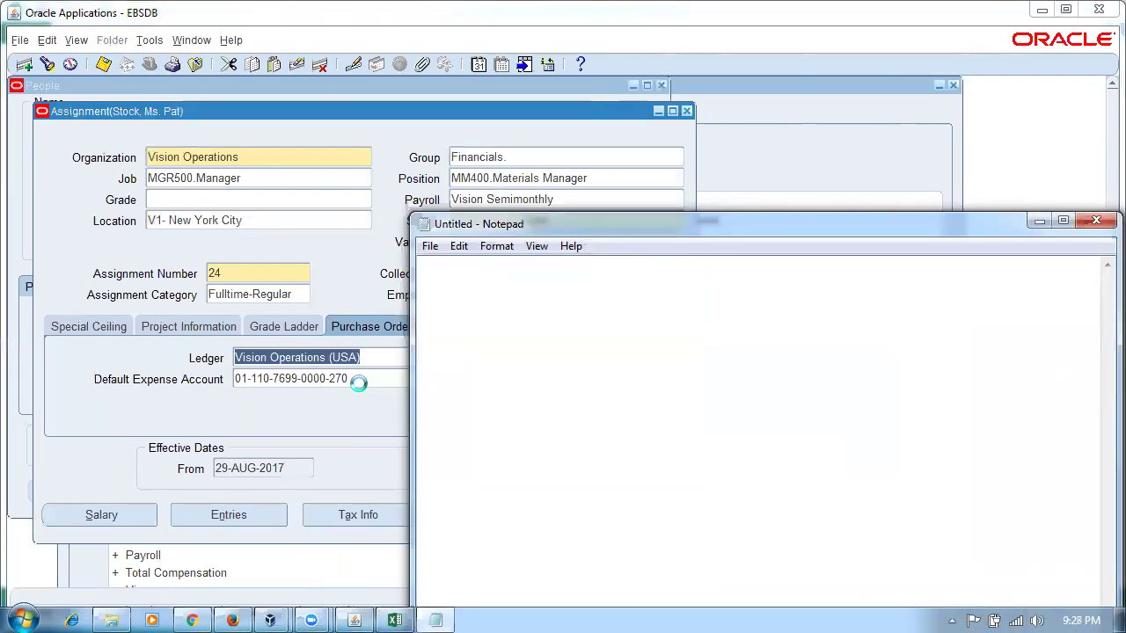
left_click(359, 383)
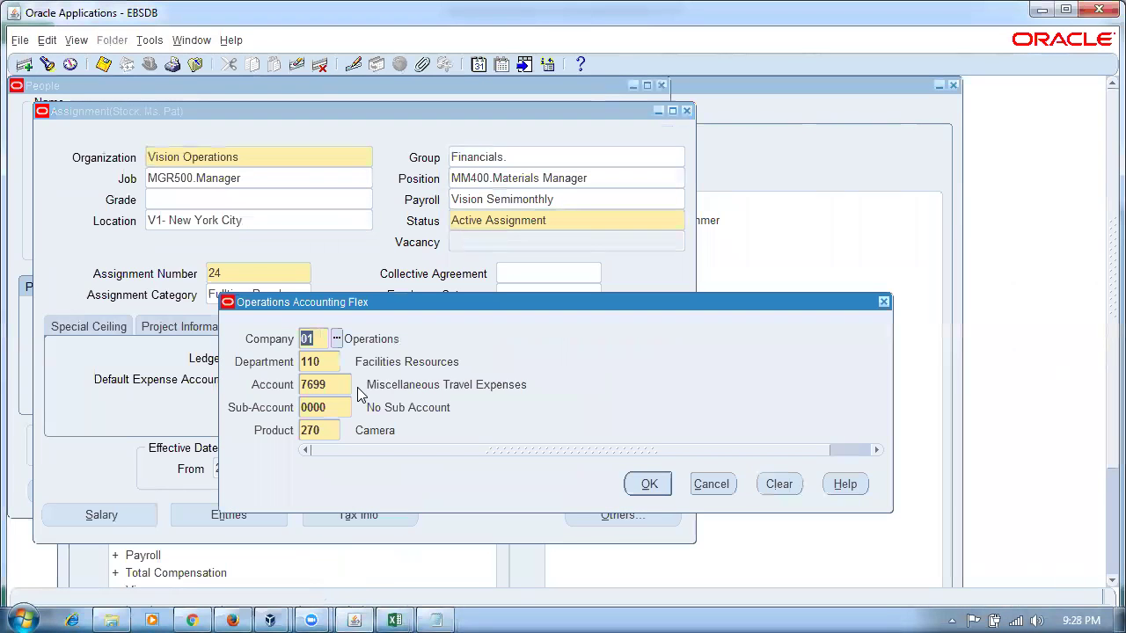
key("Return")
key("ctrl+c")
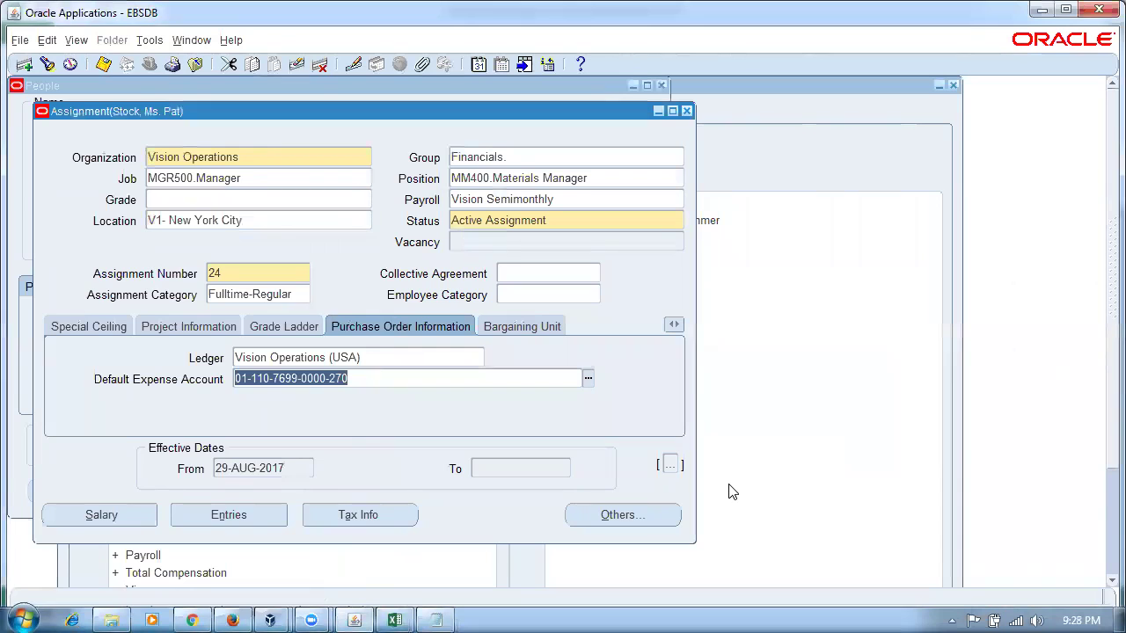
left_click(436, 620)
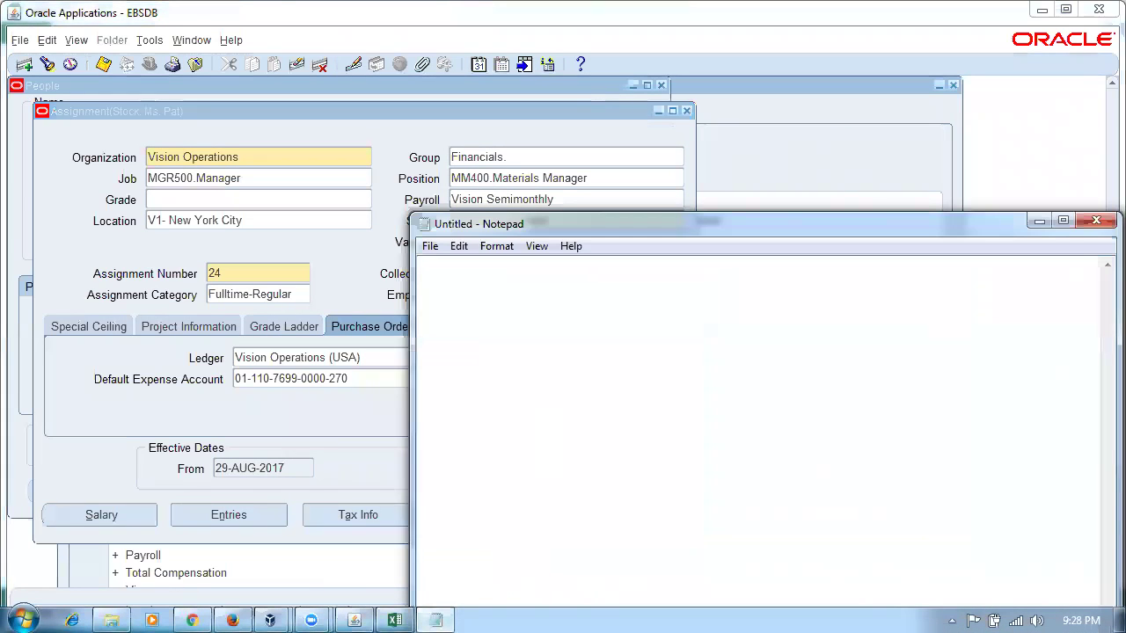
key("ctrl+v")
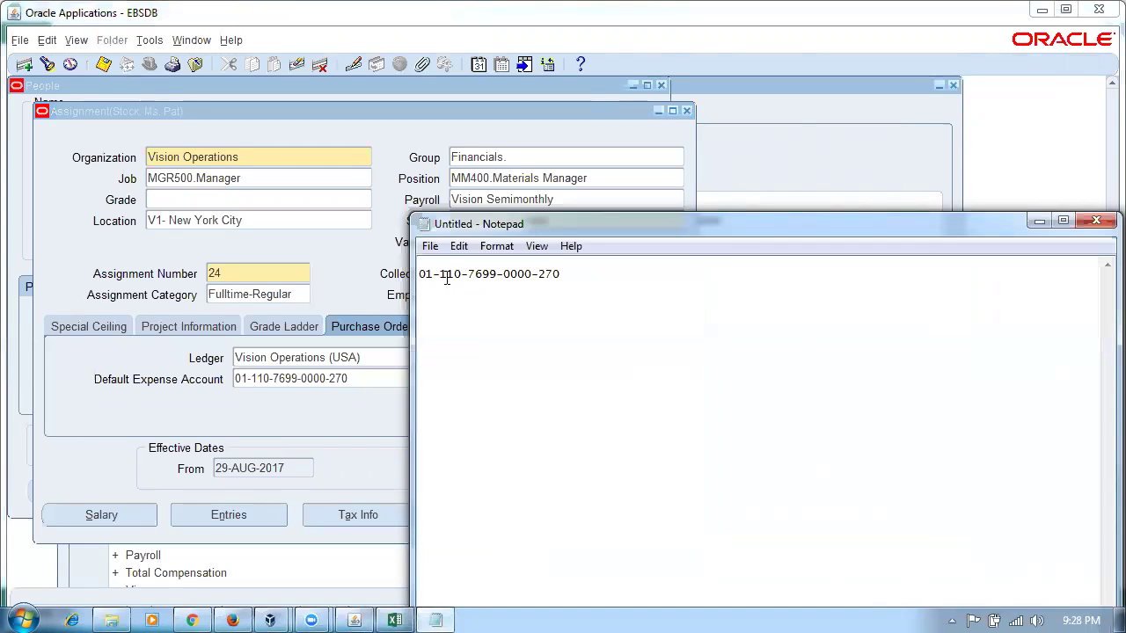
left_click(219, 420)
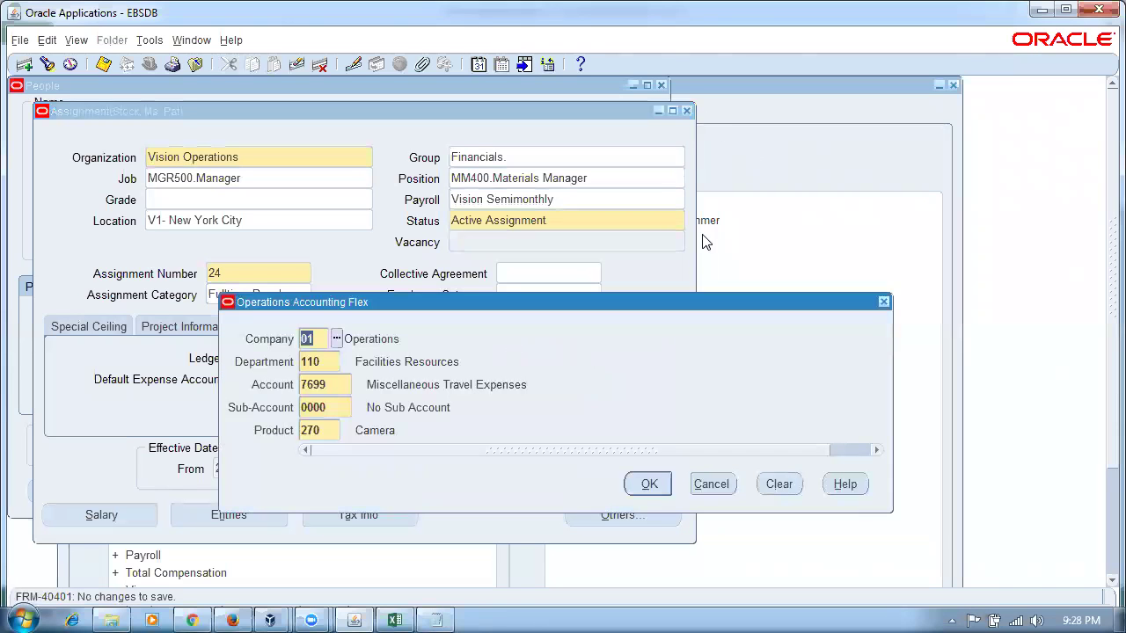
- Close the Assignment and People windows and switch responsibility to Purchasing
left_click(648, 485)
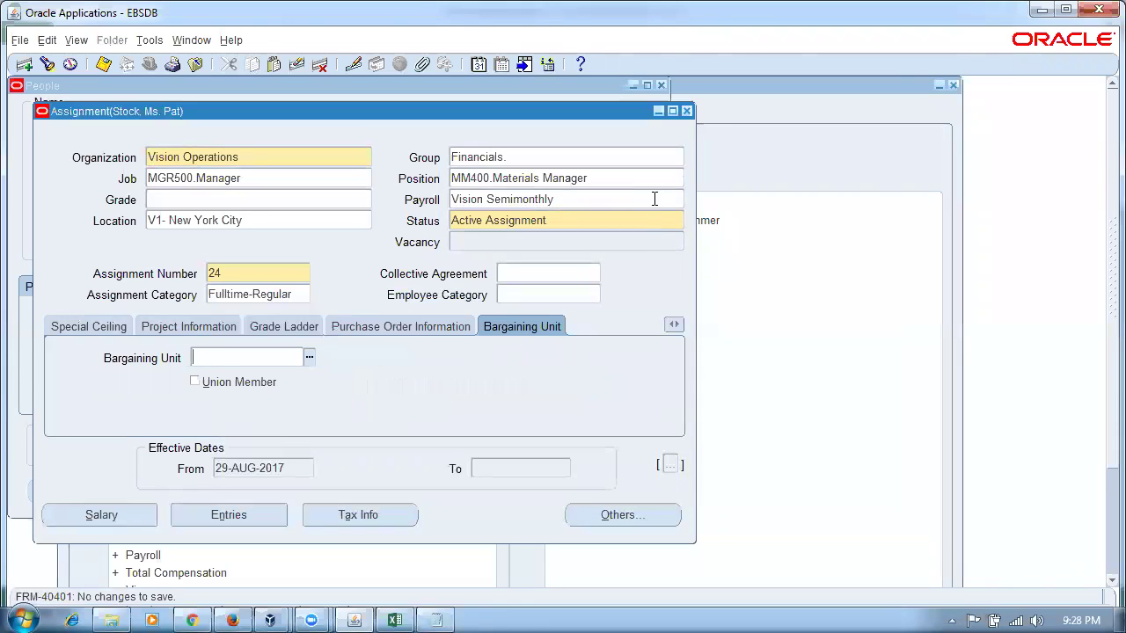
left_click(687, 111)
left_click(661, 86)
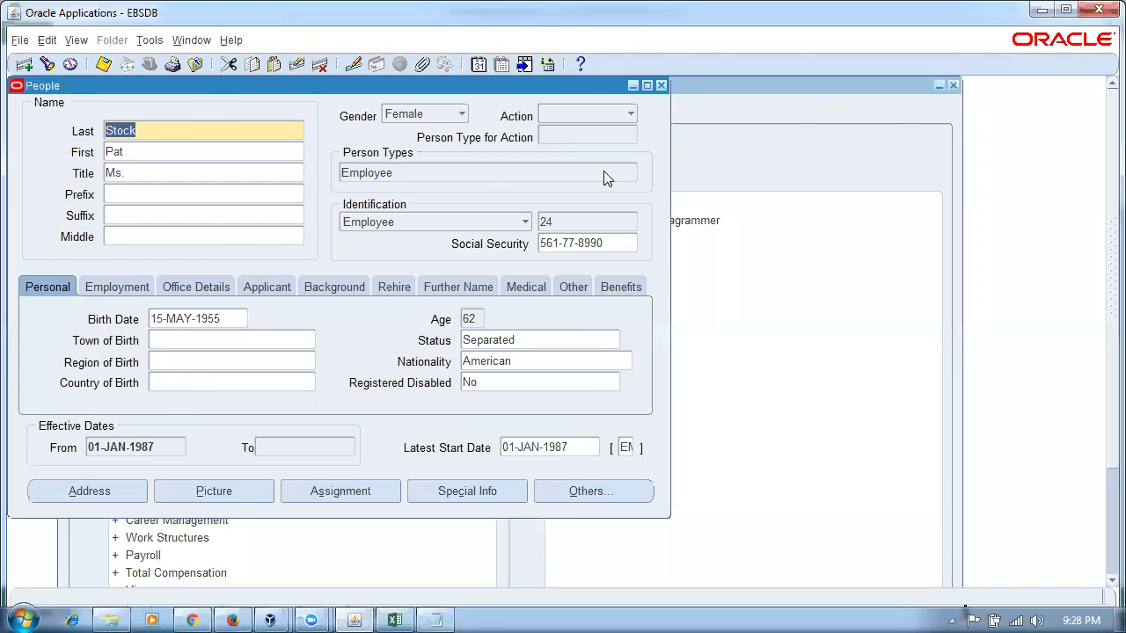
key("alt+f")
key("r")
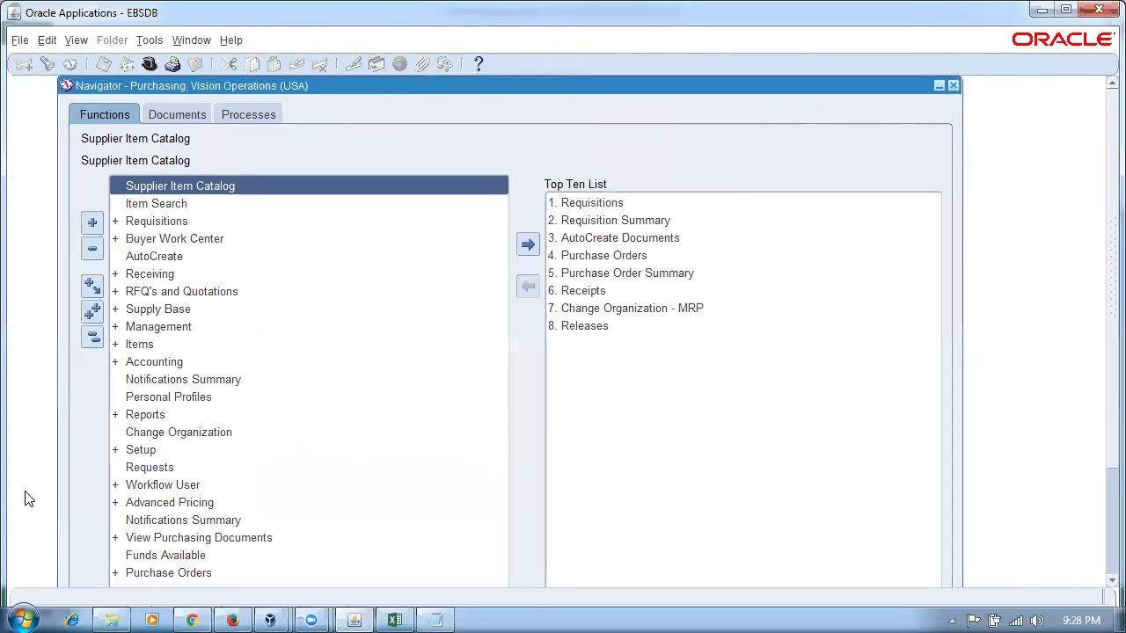
- Expand Setup > Financials > Accounting and launch Expense Account Rules
double_click(149, 449)
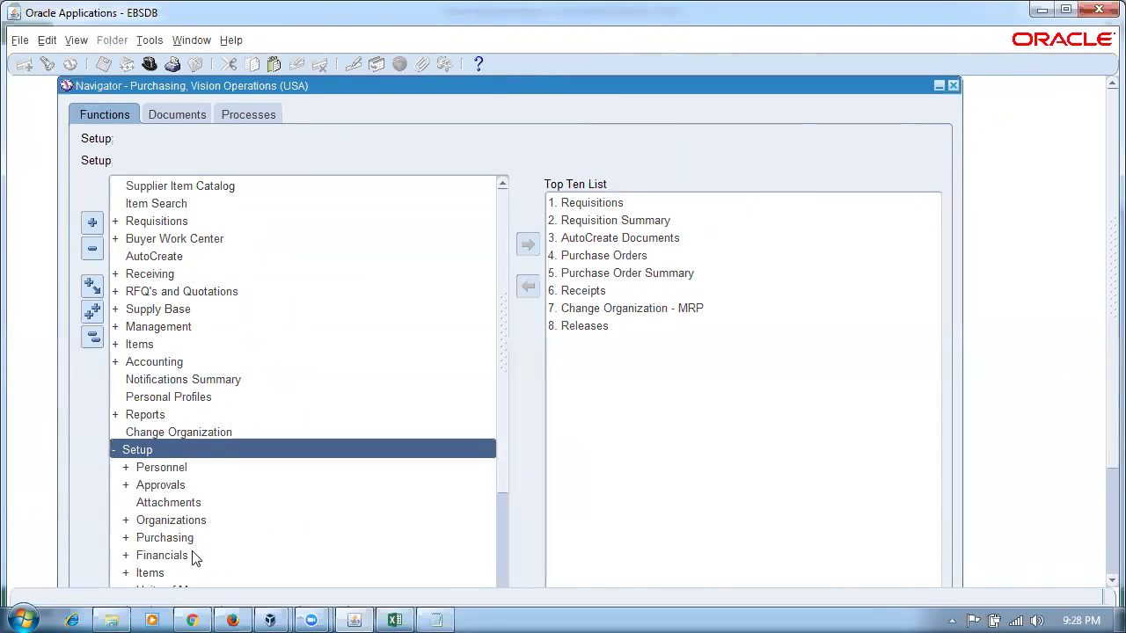
double_click(192, 555)
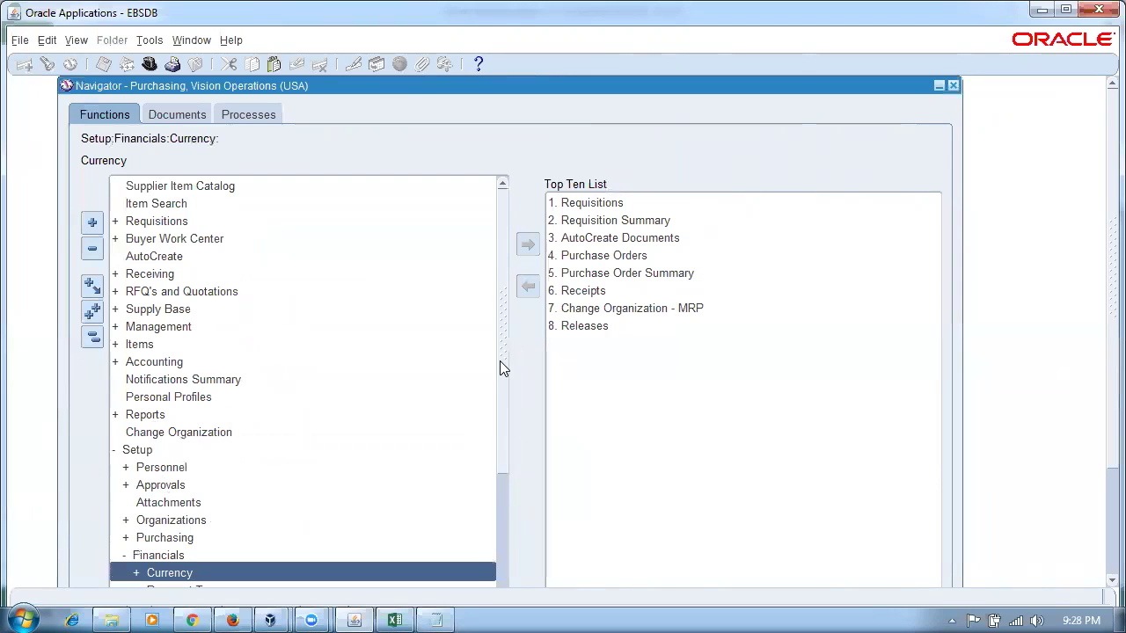
scroll(501, 367, "down", 4)
double_click(193, 414)
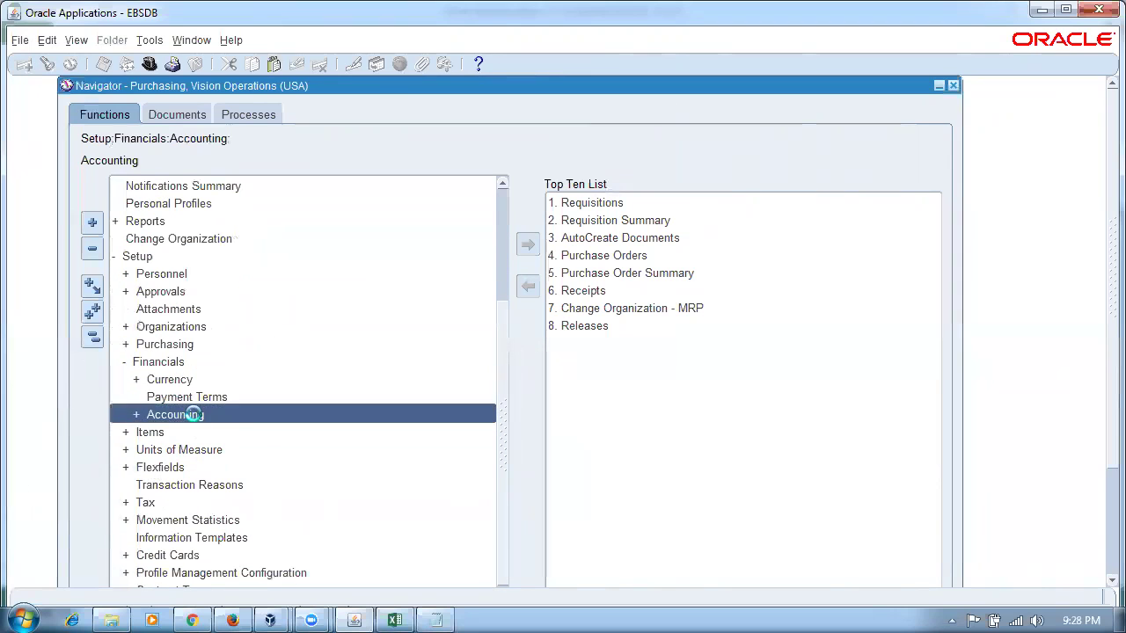
scroll(502, 359, "down", 5)
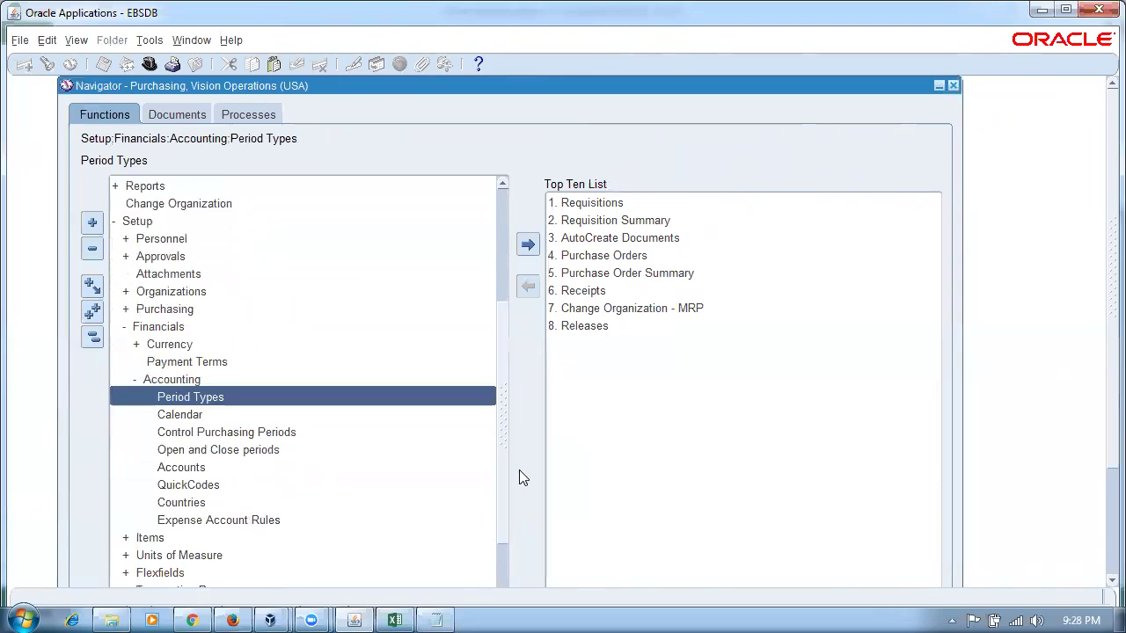
left_click(280, 530)
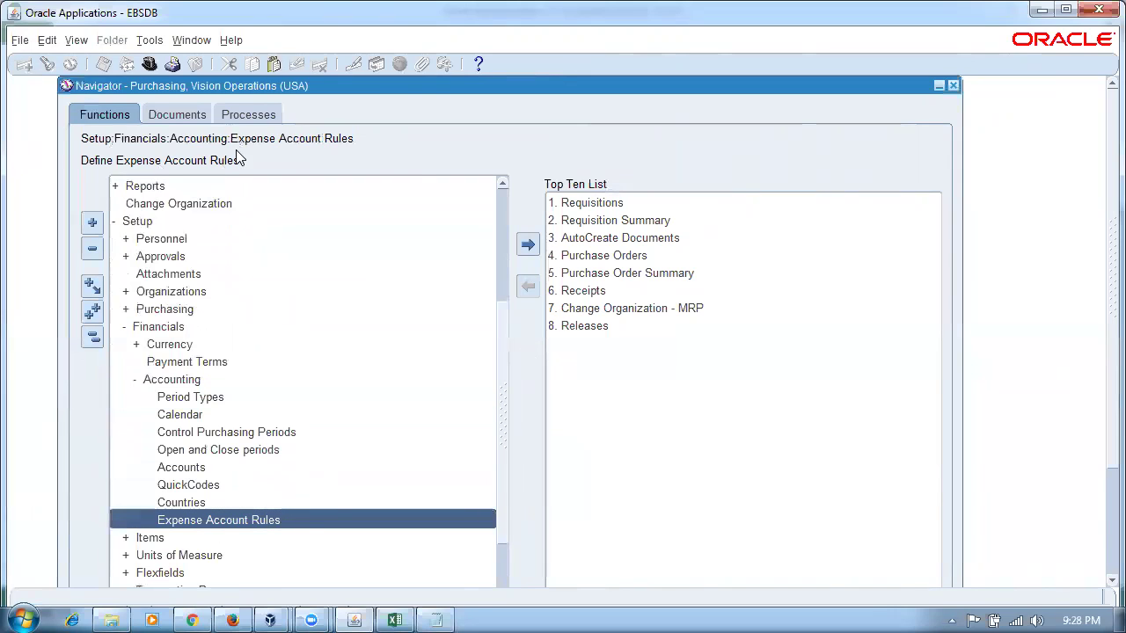
double_click(260, 519)
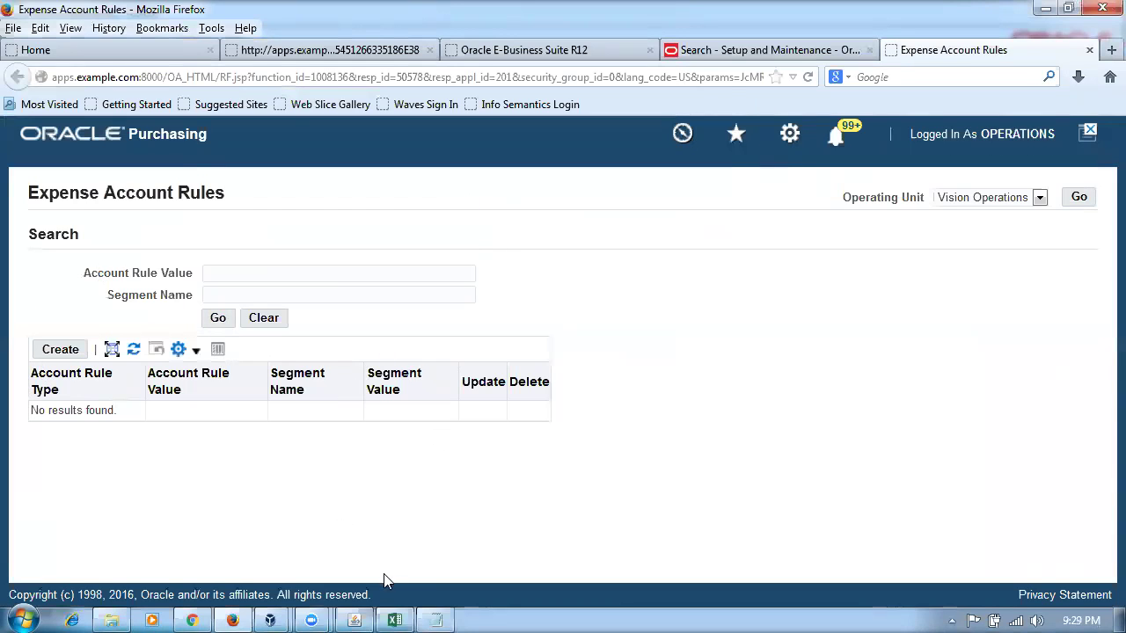
- Return to the Oracle Forms Navigator and collapse the function tree
left_click(356, 618)
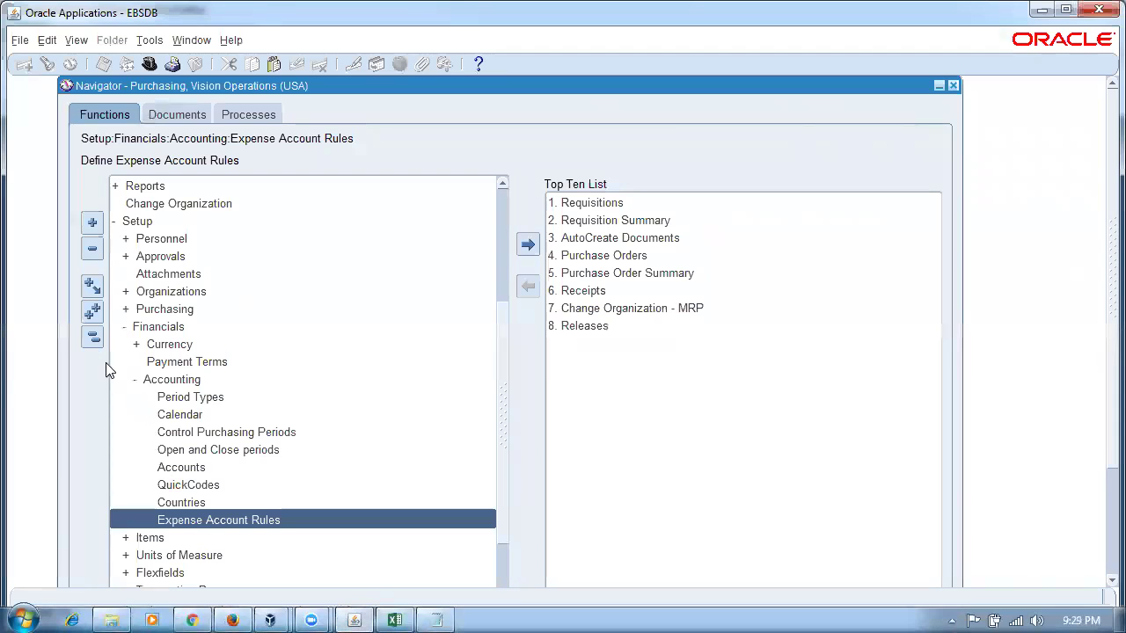
left_click(92, 337)
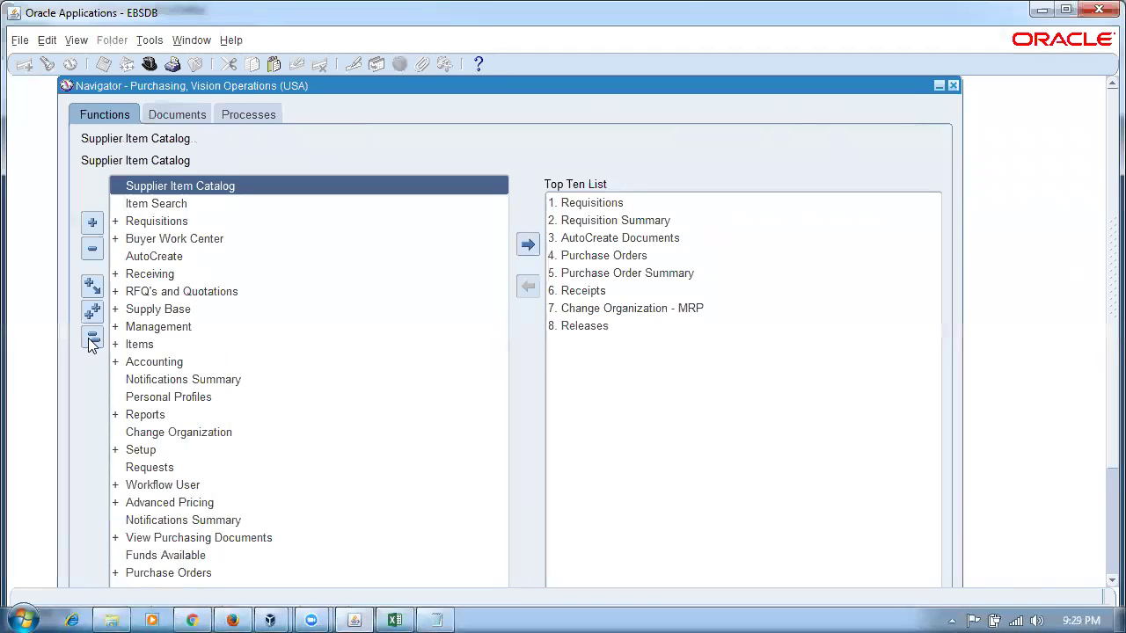
- Start a new purchase order with supplier j10_sup1
left_click(600, 256)
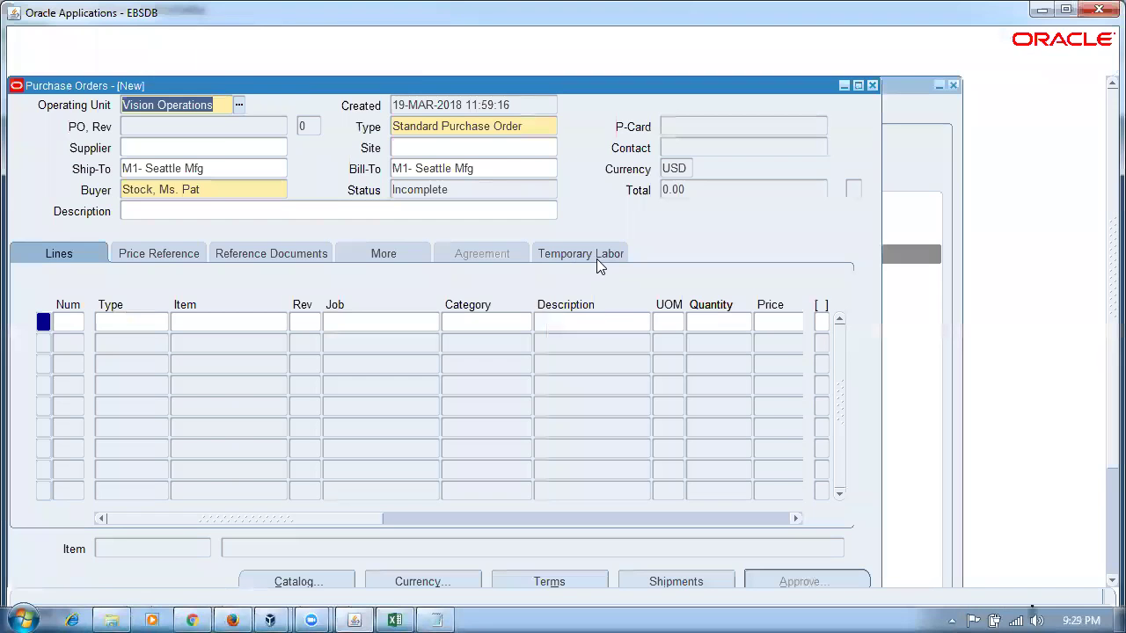
left_click(158, 148)
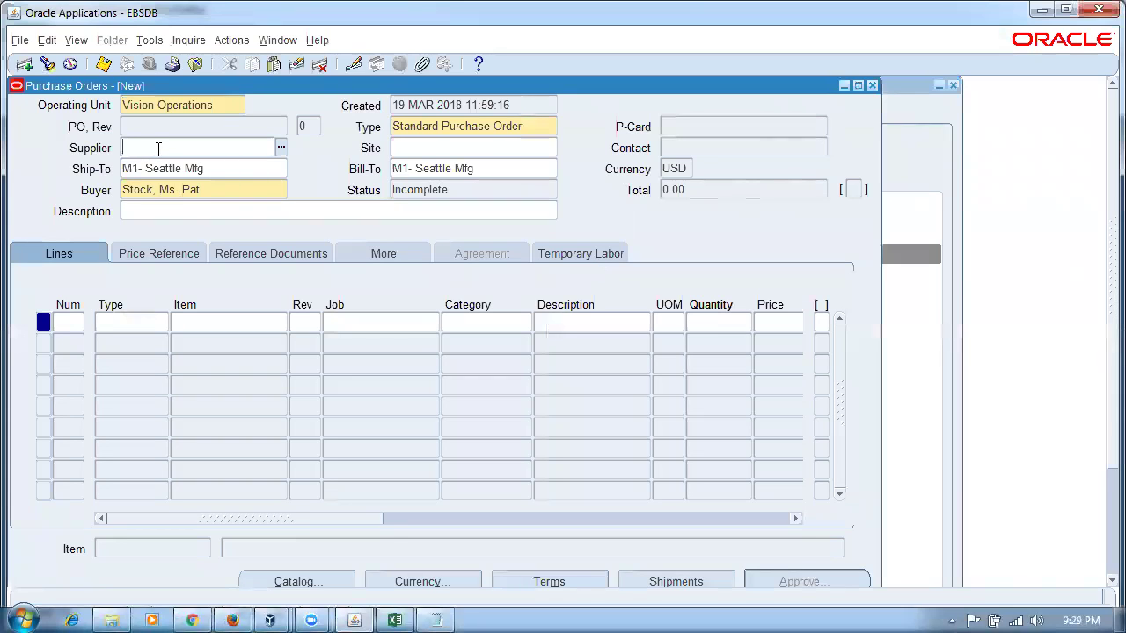
type("j10%")
key("Tab")
- Fill line 1 as Consulting, category MISC.MISC, description 'test', quantity 20
left_click(150, 321)
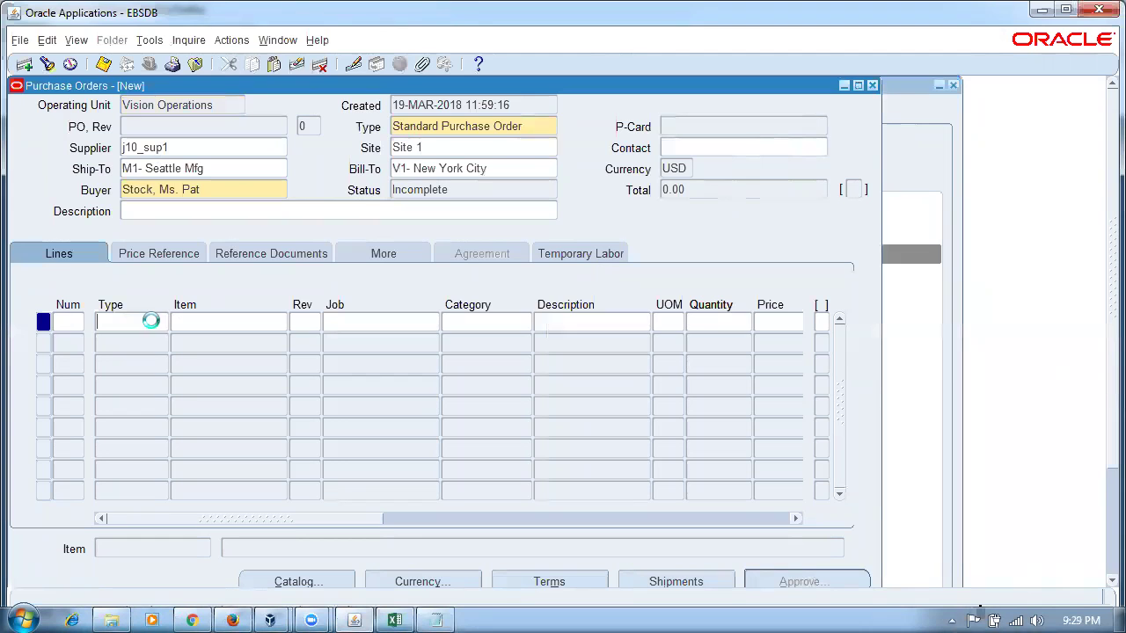
left_click(163, 322)
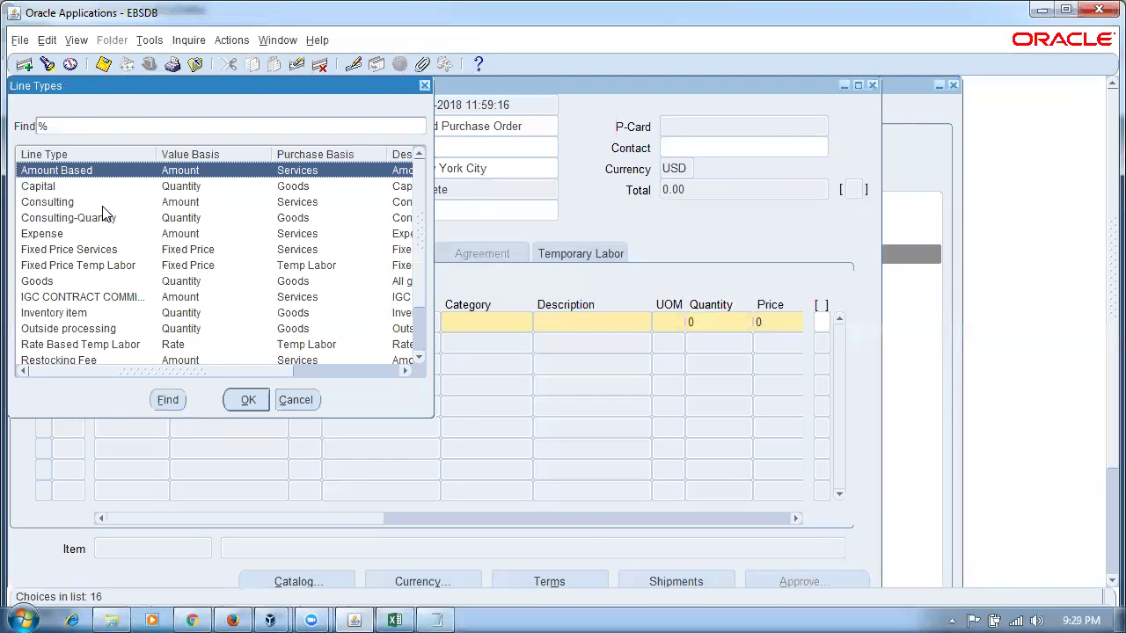
left_click(110, 206)
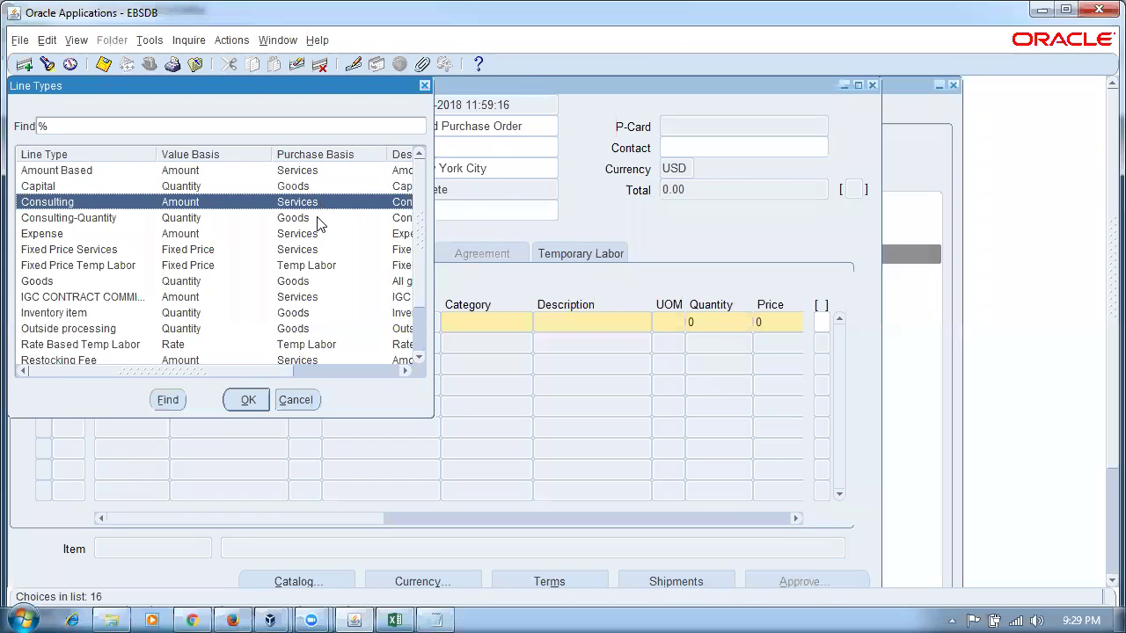
left_click(249, 401)
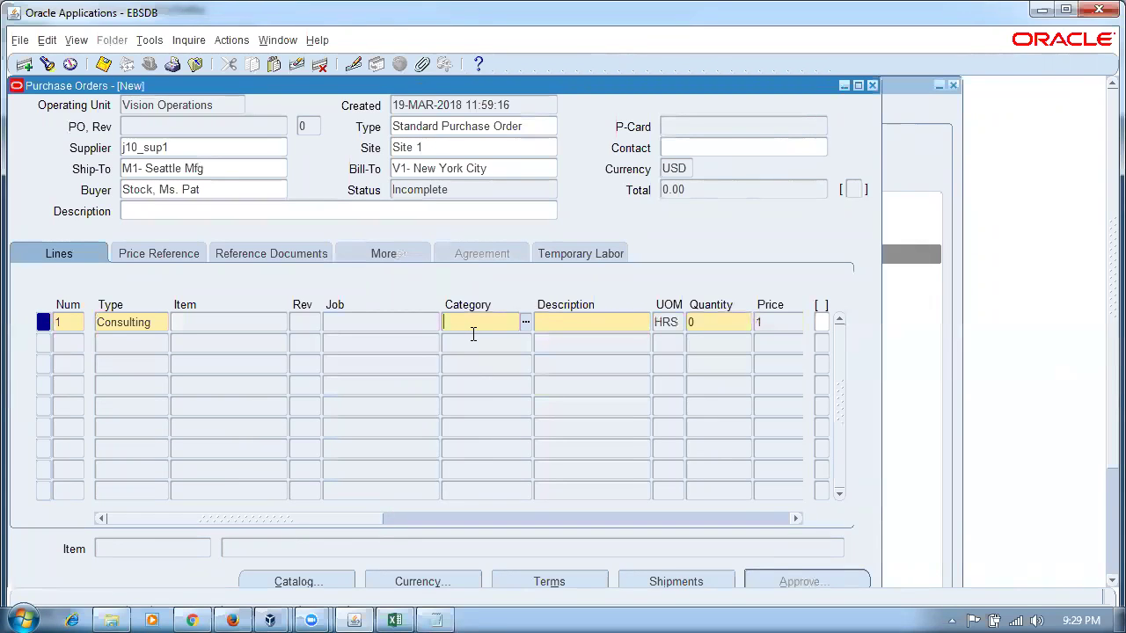
type("MISC.MISC")
key("Tab")
type("test")
key("Tab")
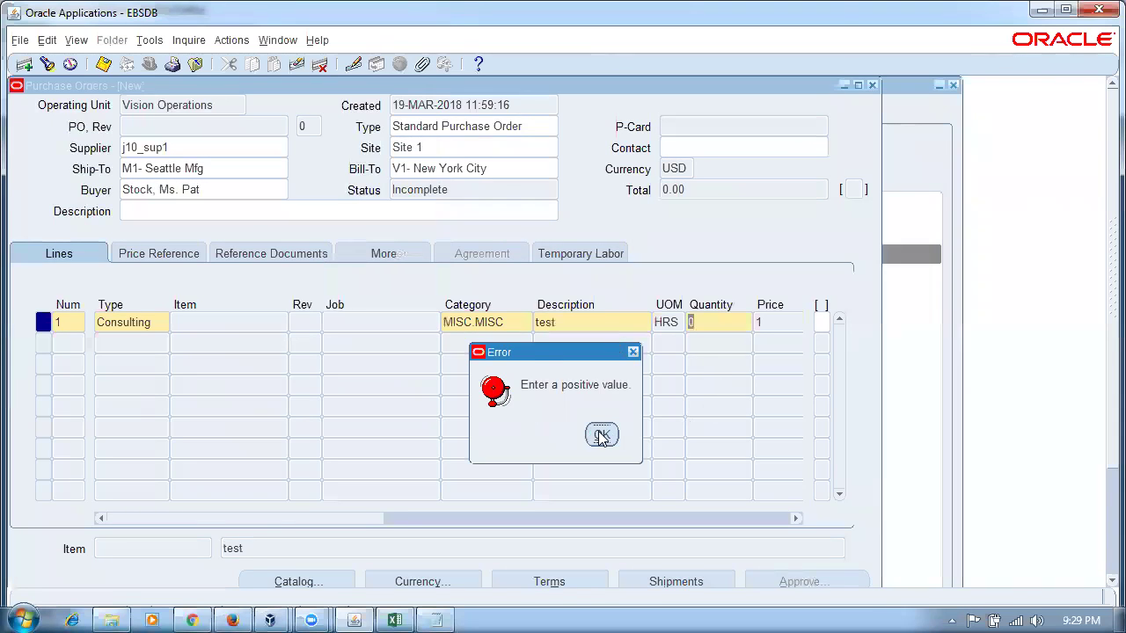
left_click(601, 436)
type("20")
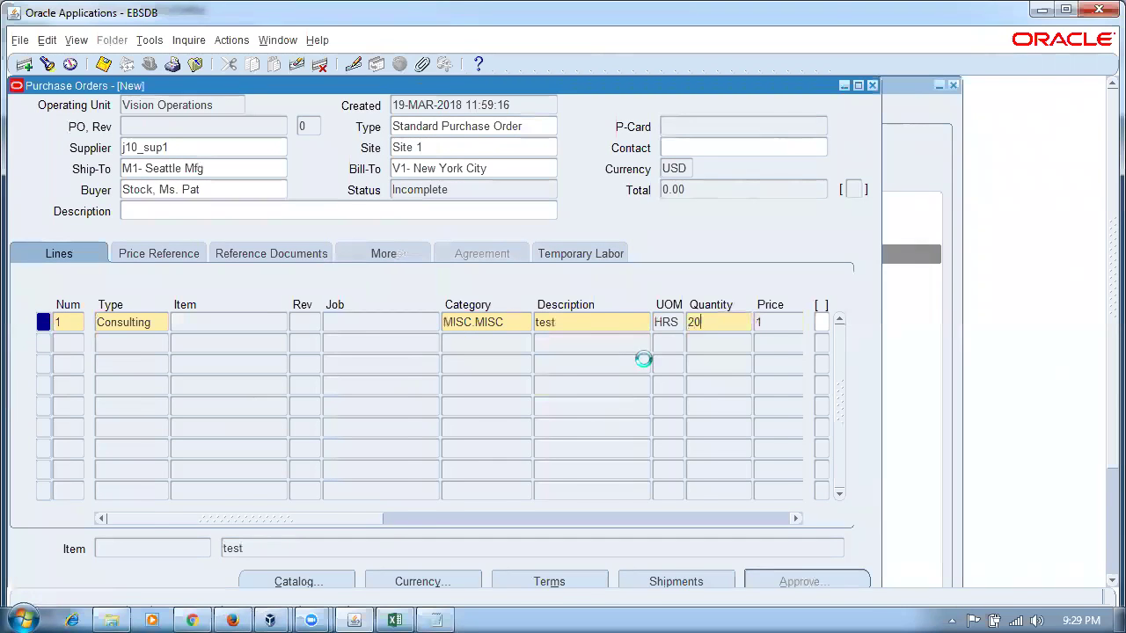
key("Tab")
left_click_drag(401, 517, 658, 519)
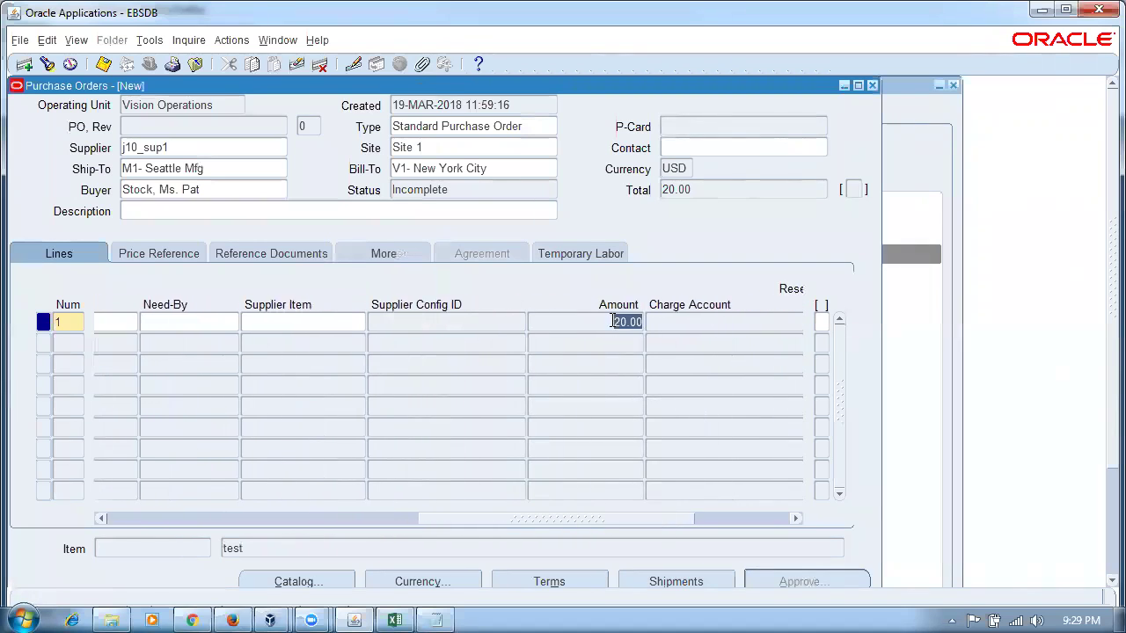
left_click(438, 617)
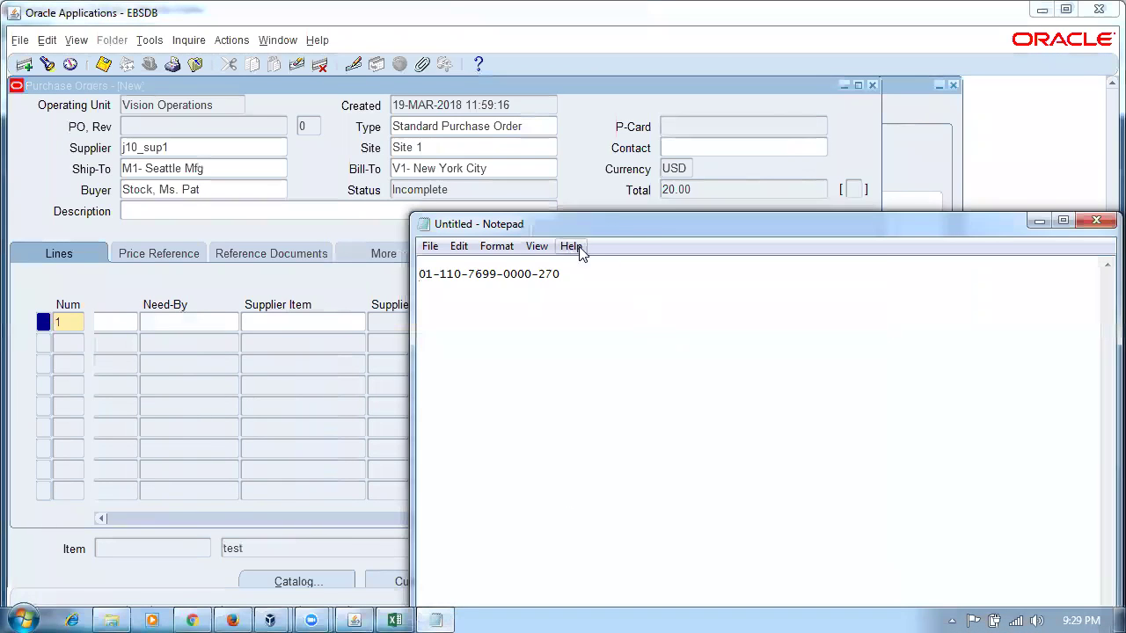
left_click_drag(626, 230, 750, 431)
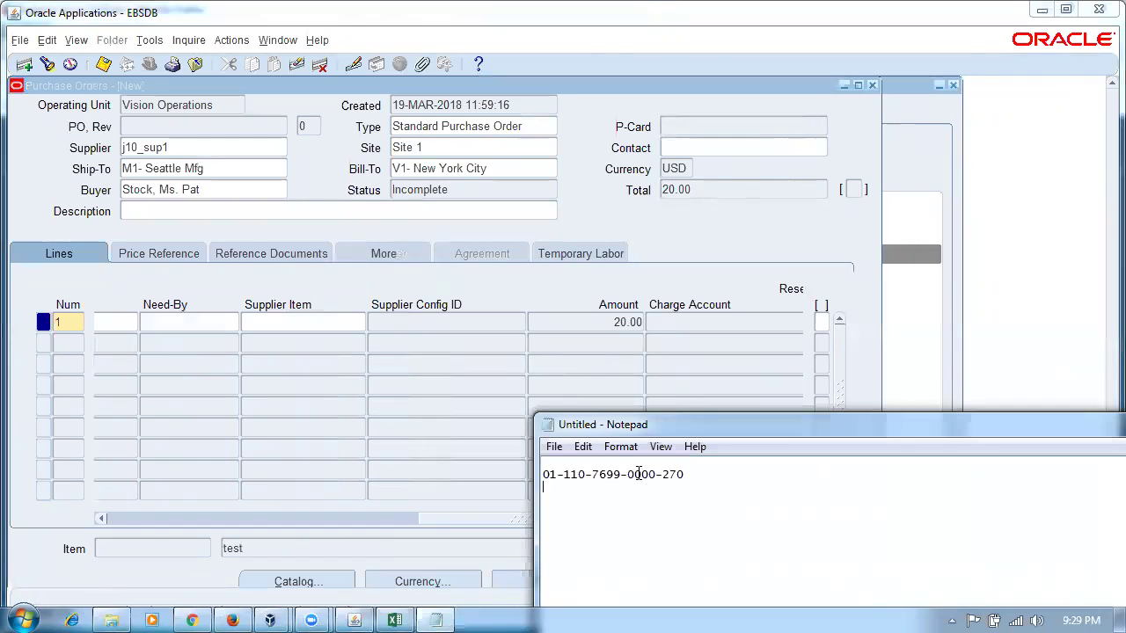
left_click(590, 322)
key("ctrl+s")
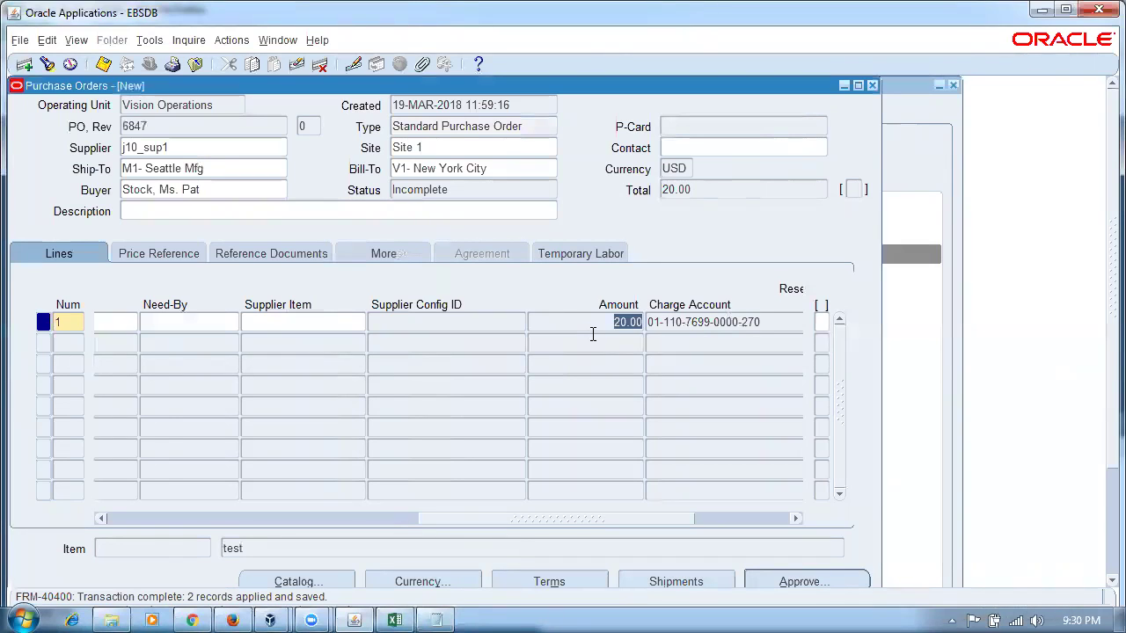
key("Tab")
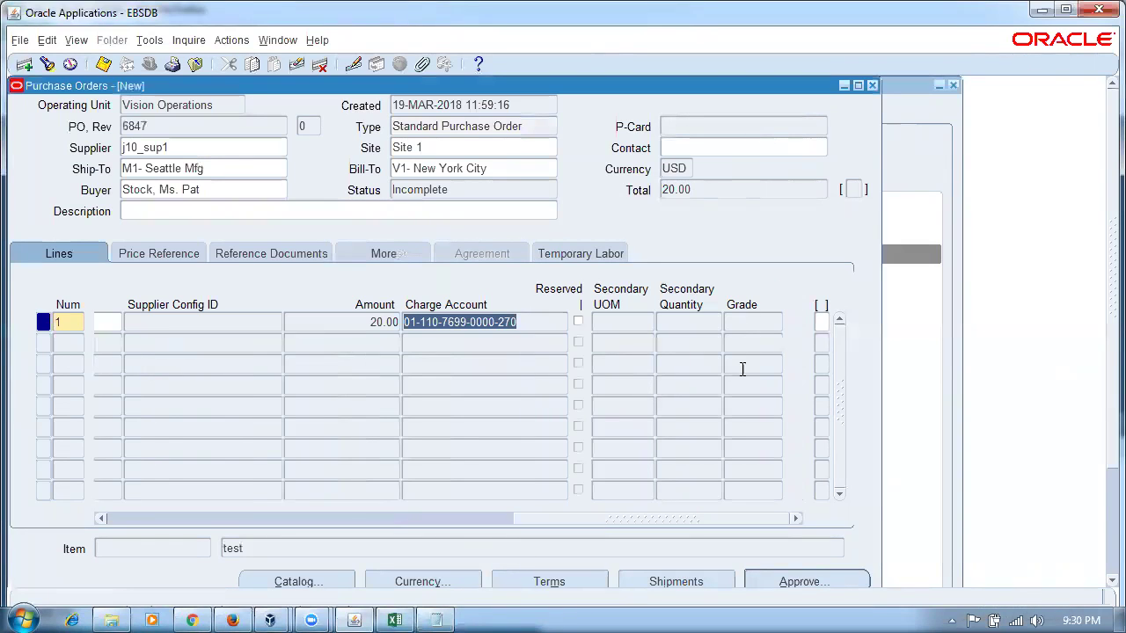
left_click_drag(572, 516, 123, 545)
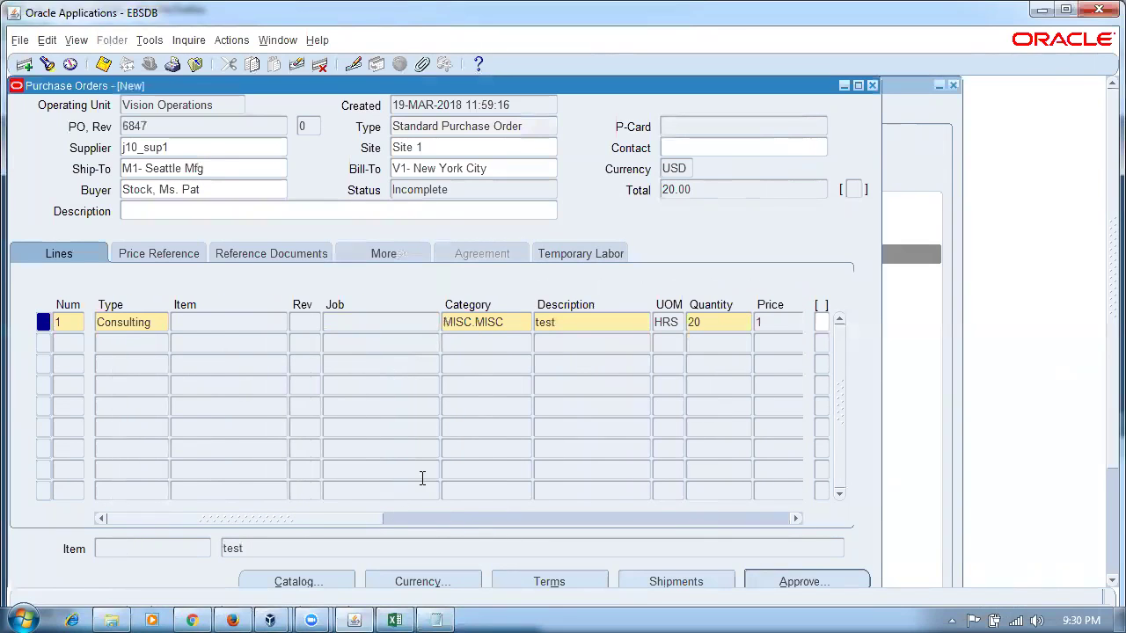
left_click(509, 328)
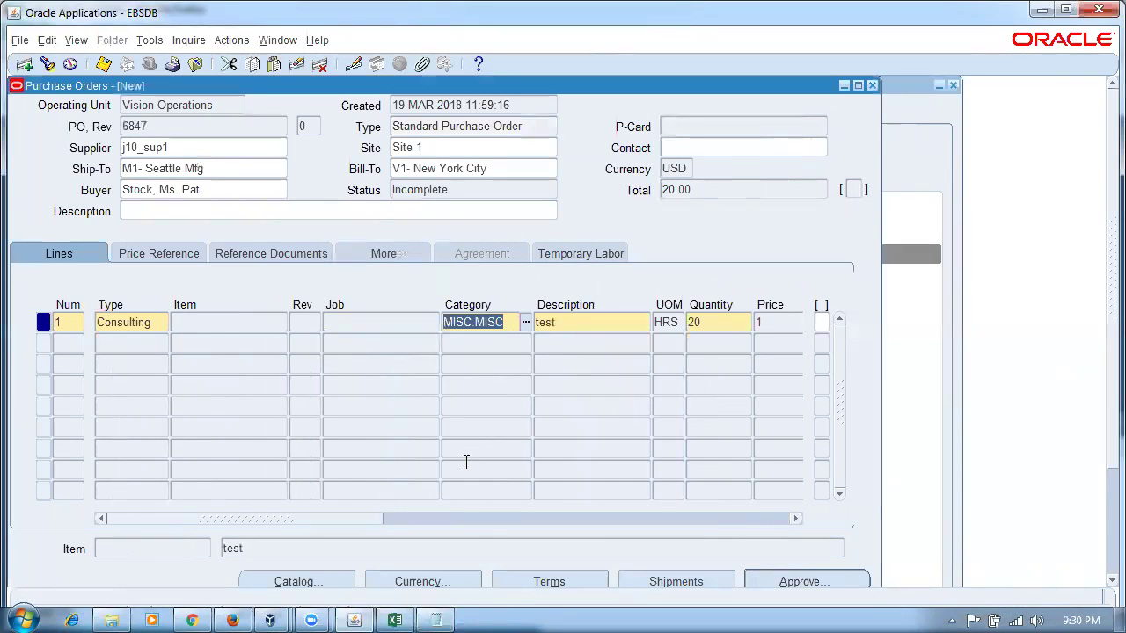
left_click_drag(367, 523, 700, 546)
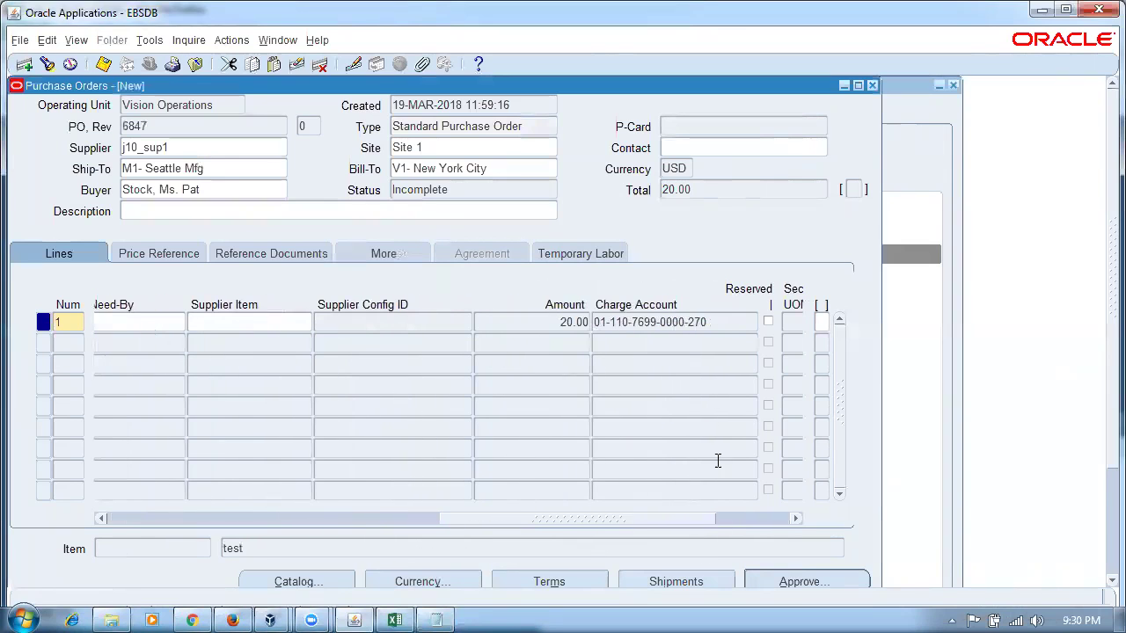
left_click(741, 322)
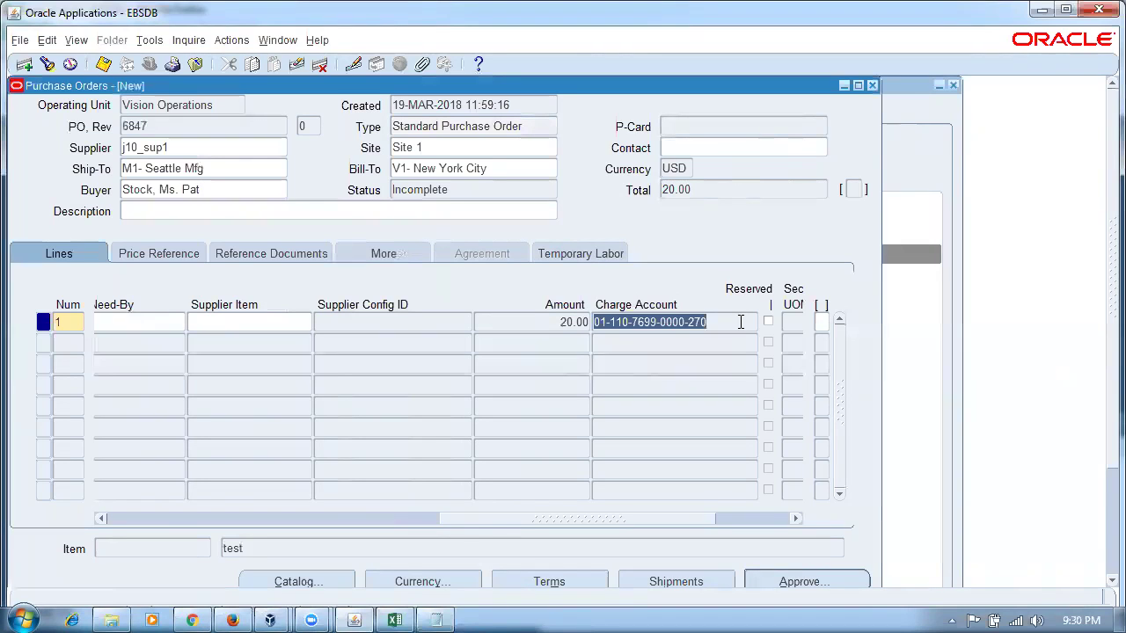
left_click_drag(630, 519, 377, 518)
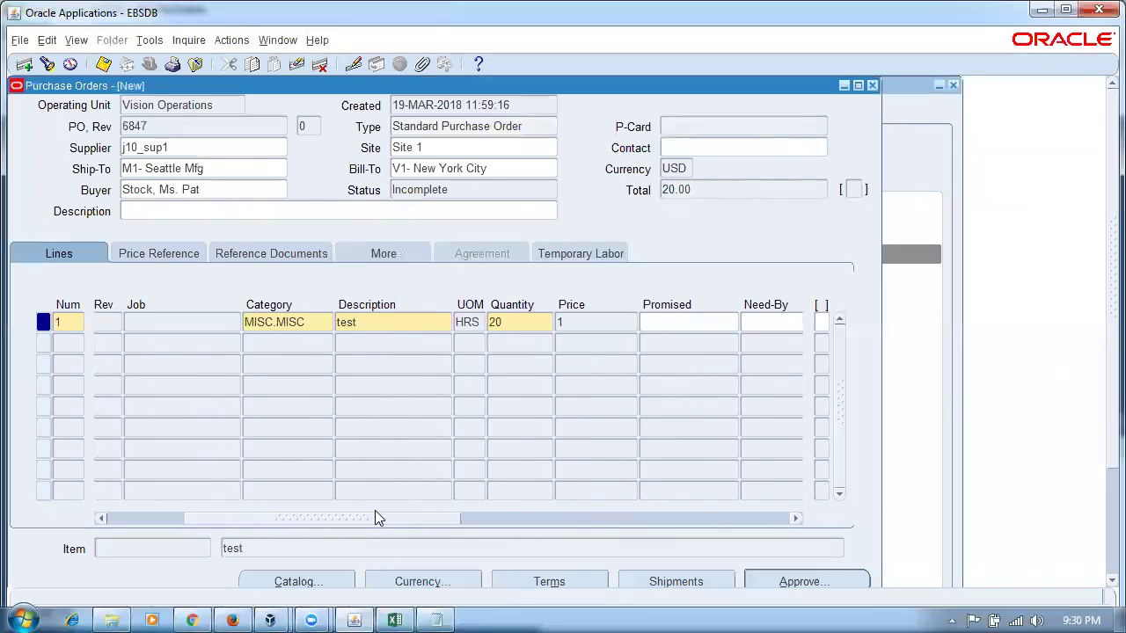
left_click(300, 324)
left_click_drag(340, 523, 634, 493)
left_click(503, 325)
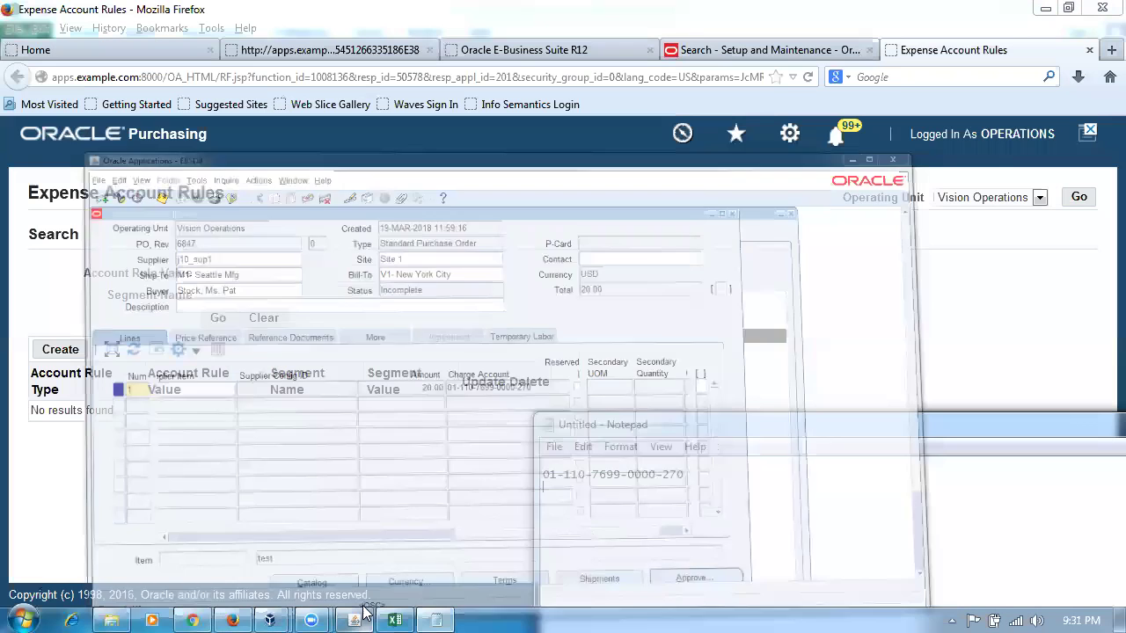
left_click(358, 617)
- Restore the Oracle window and switch to Navigator - Purchasing, Vision Operations (USA)
left_click(361, 617)
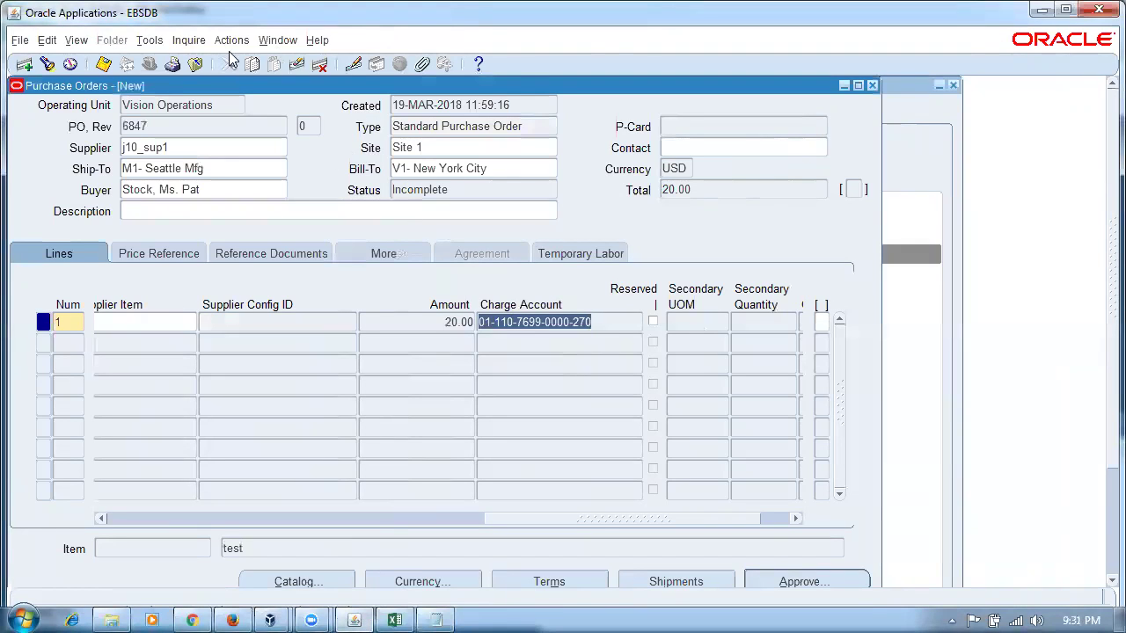
left_click(284, 44)
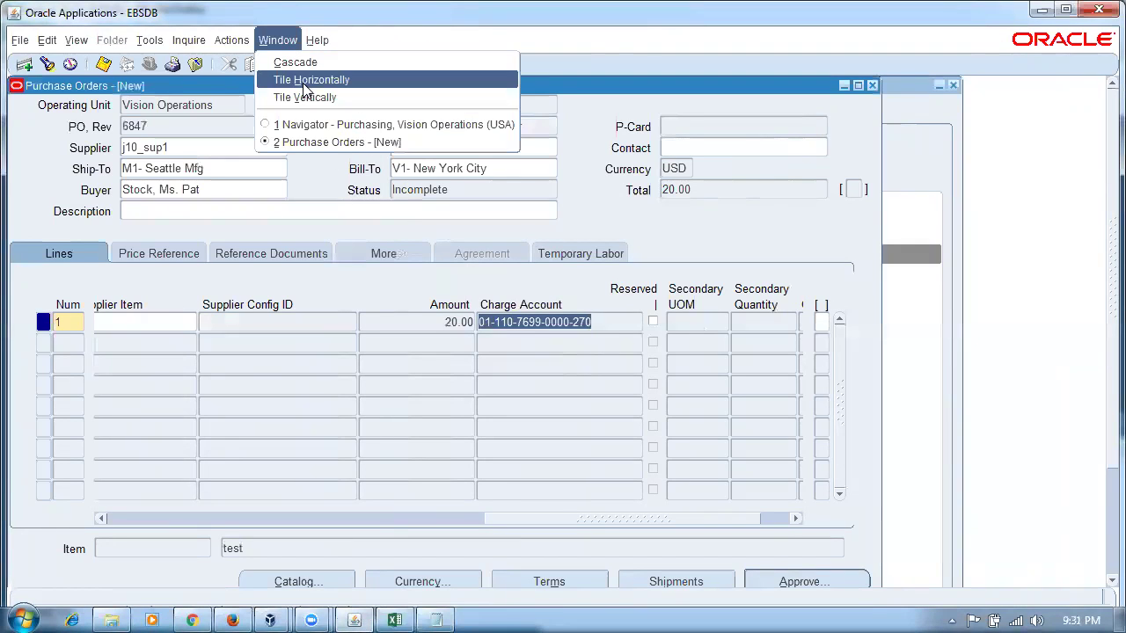
left_click(310, 127)
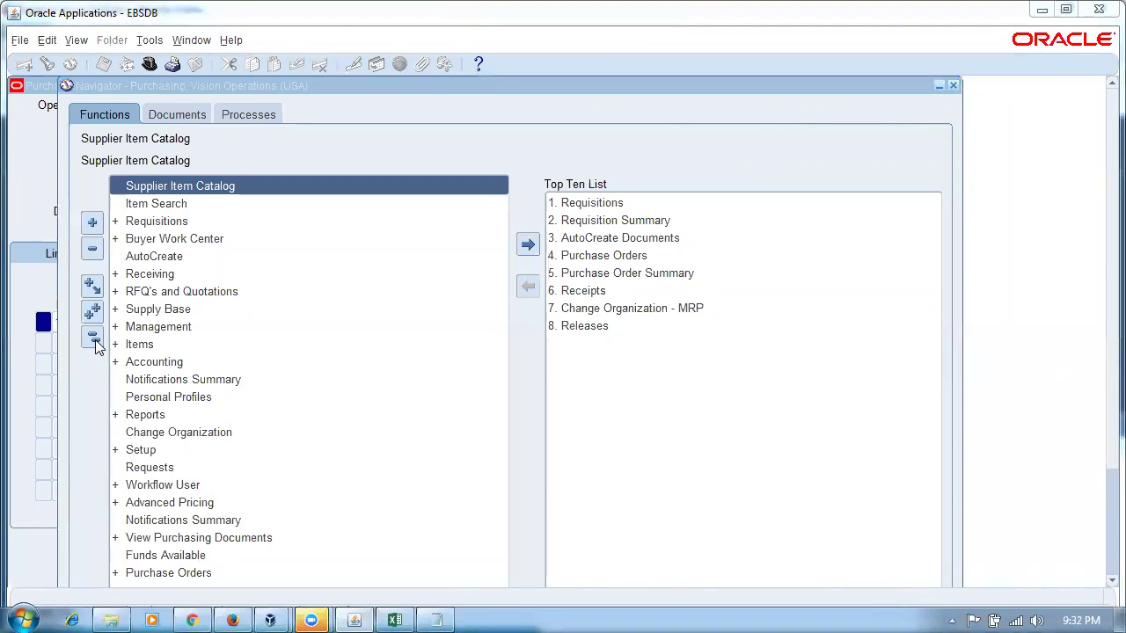
- Open Expense Account Rules under Setup > Financials > Accounting and show its page in Firefox
double_click(139, 452)
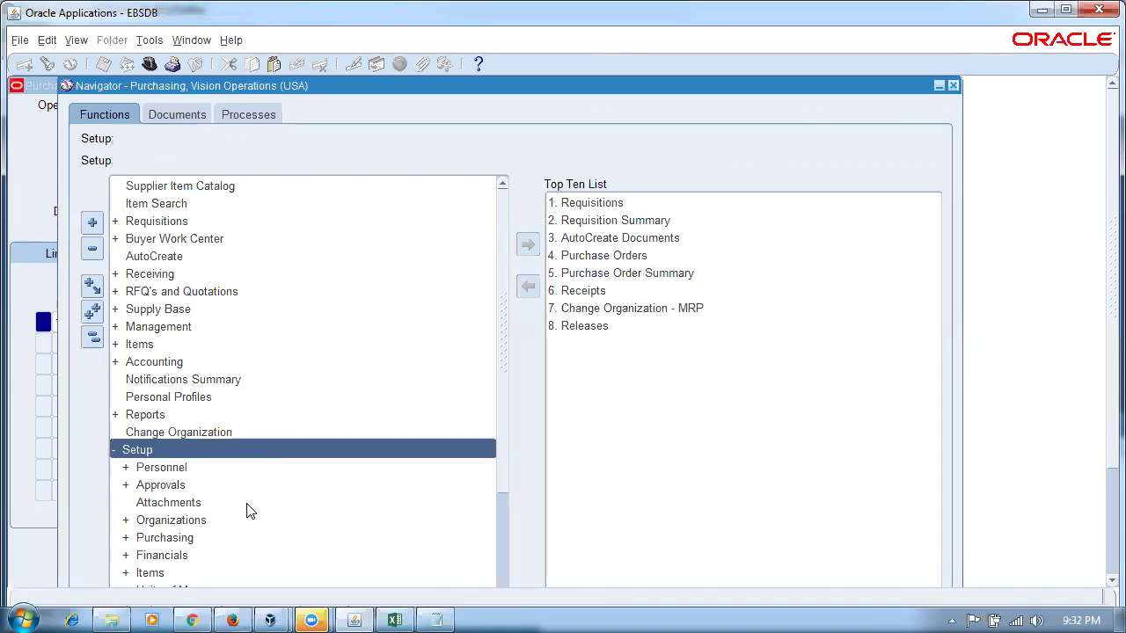
double_click(180, 558)
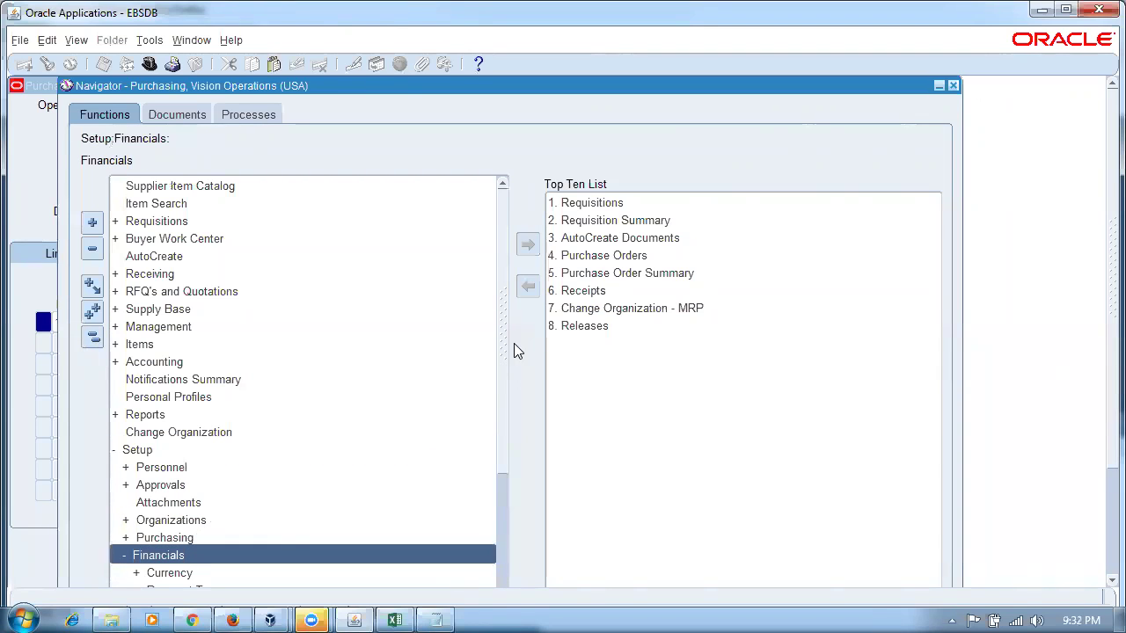
scroll(507, 369, "down", 4)
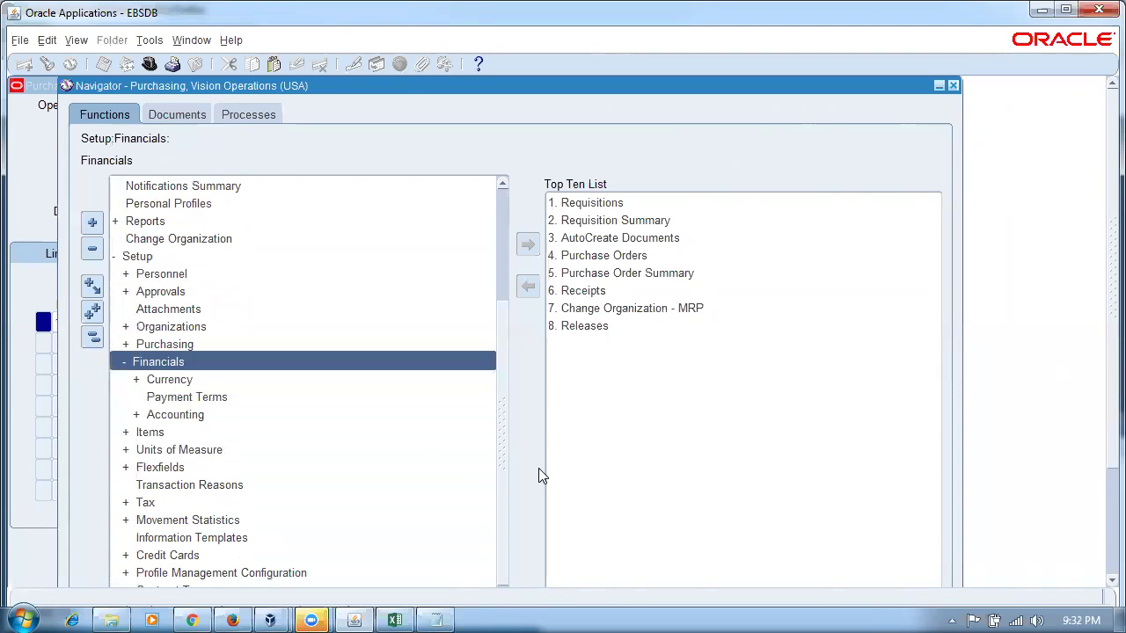
double_click(208, 425)
left_click_drag(502, 384, 508, 476)
left_click(254, 572)
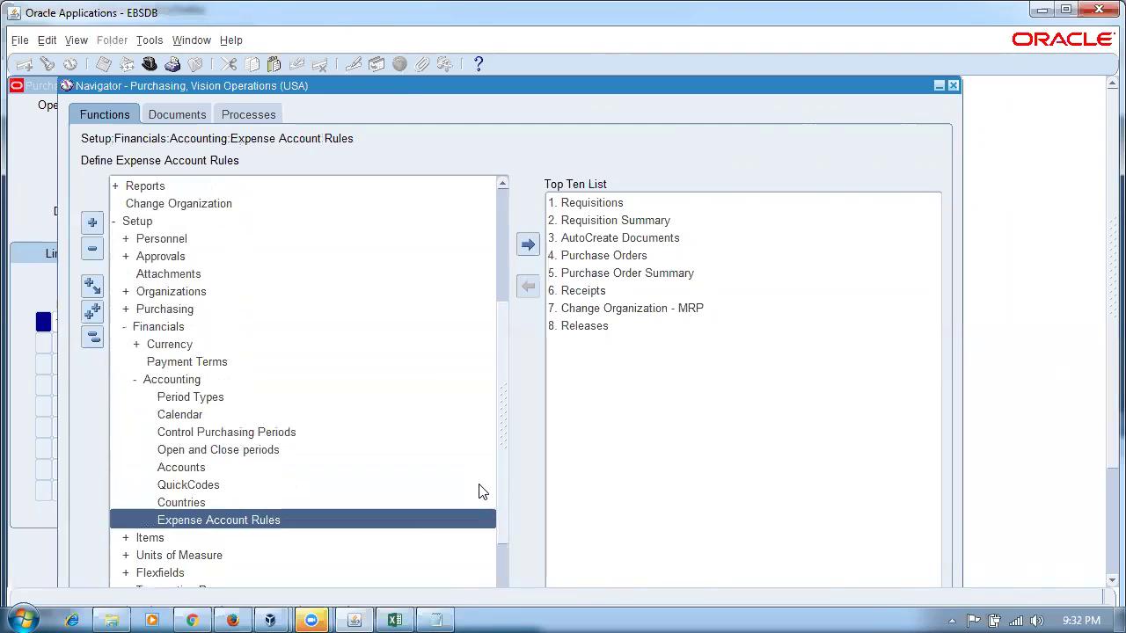
left_click(234, 619)
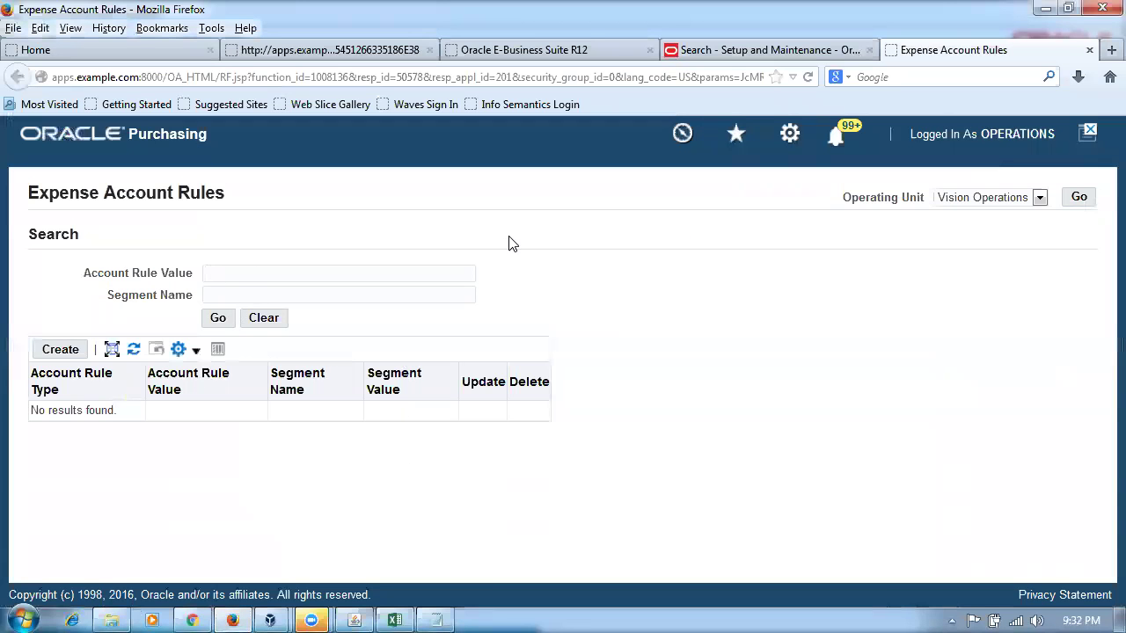
- Add an expense account rule for MISC.MISC with segment Company set to value 02, and apply it
left_click(59, 350)
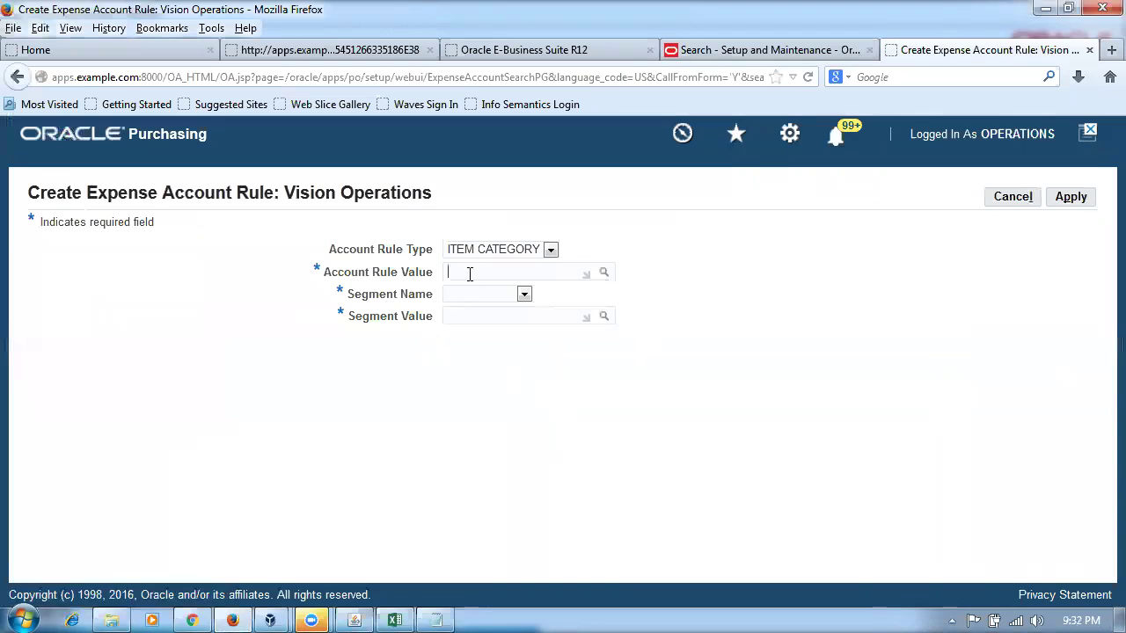
type("MISC")
left_click(530, 257)
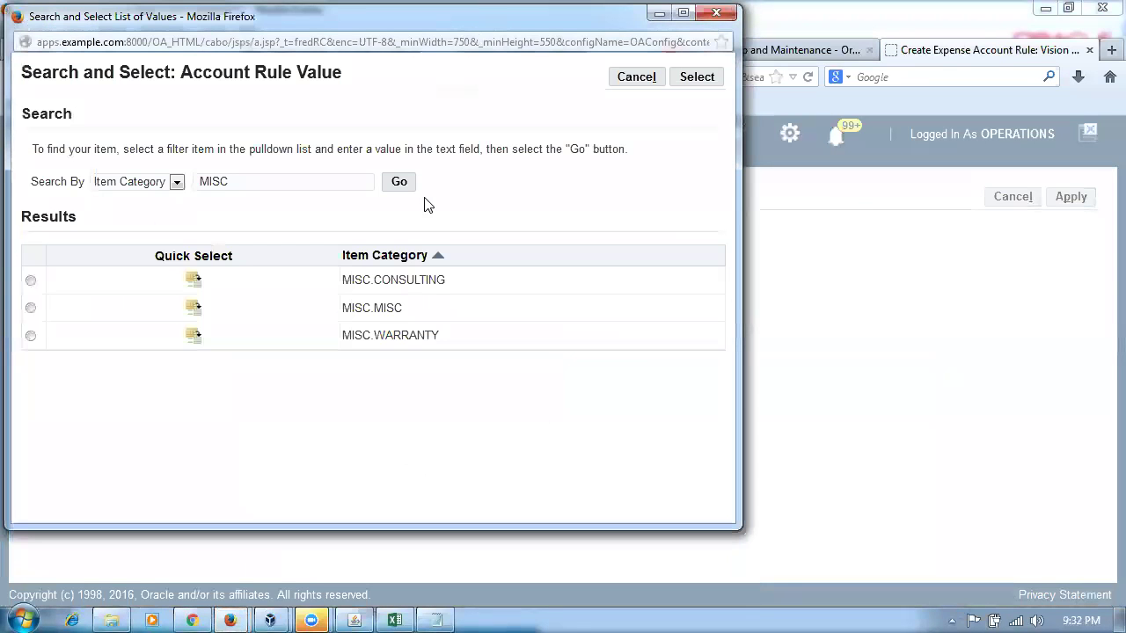
left_click(193, 308)
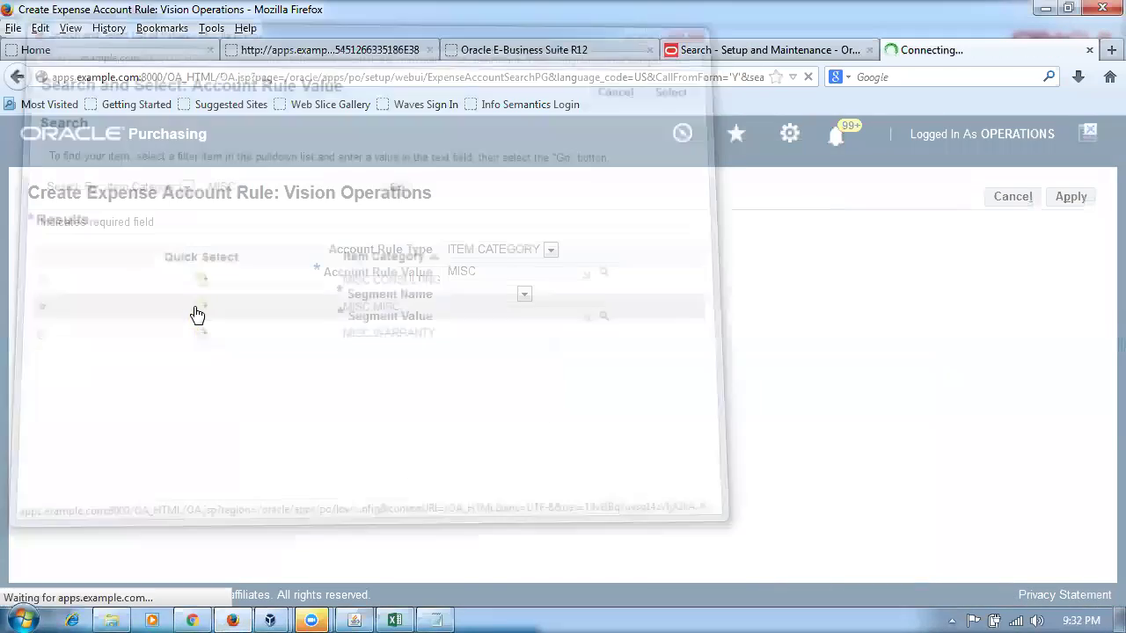
left_click(523, 293)
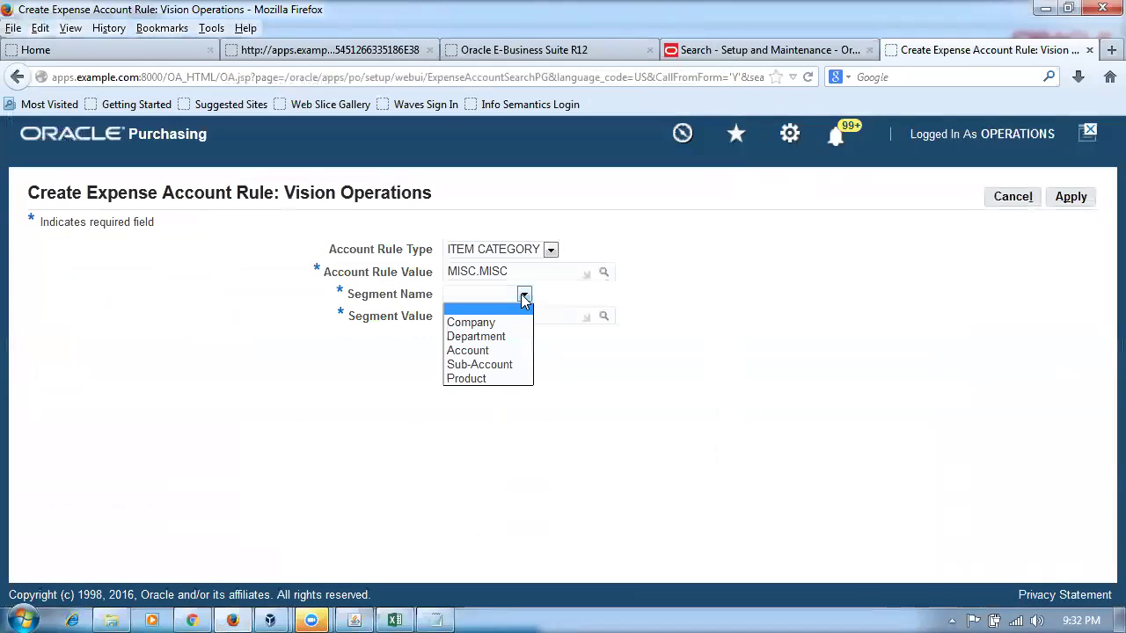
left_click(515, 323)
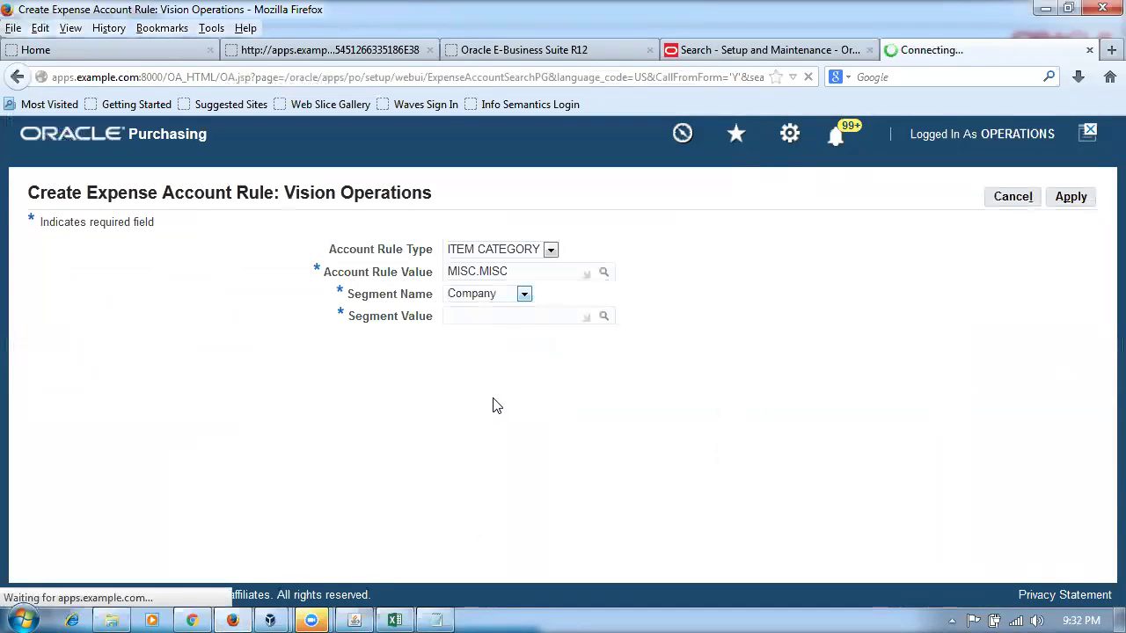
left_click(504, 317)
left_click(604, 318)
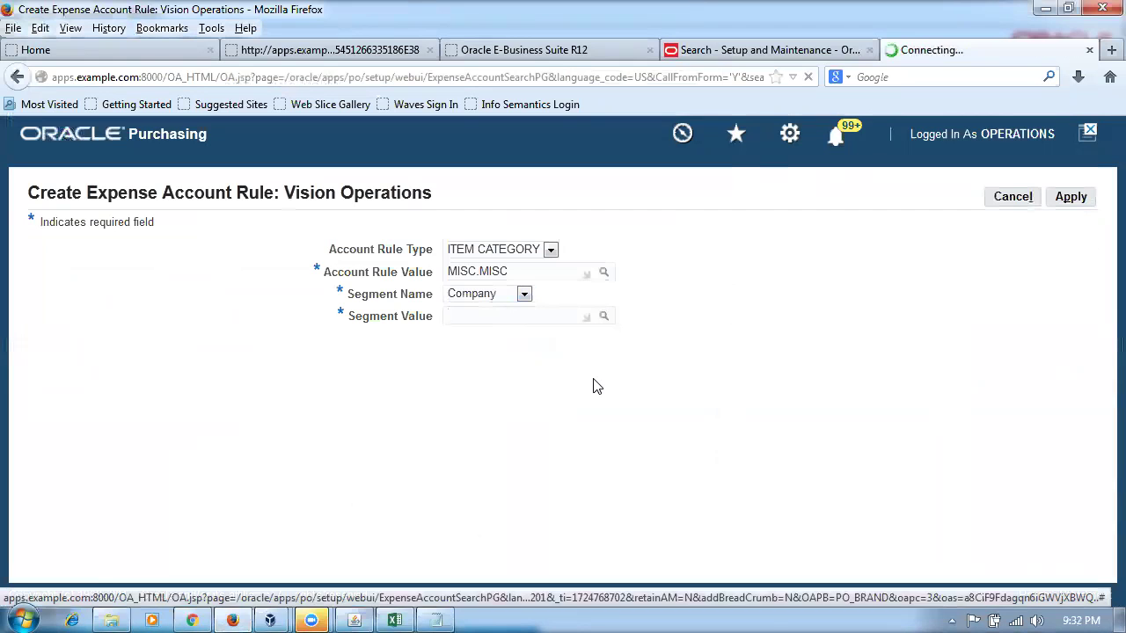
left_click(384, 184)
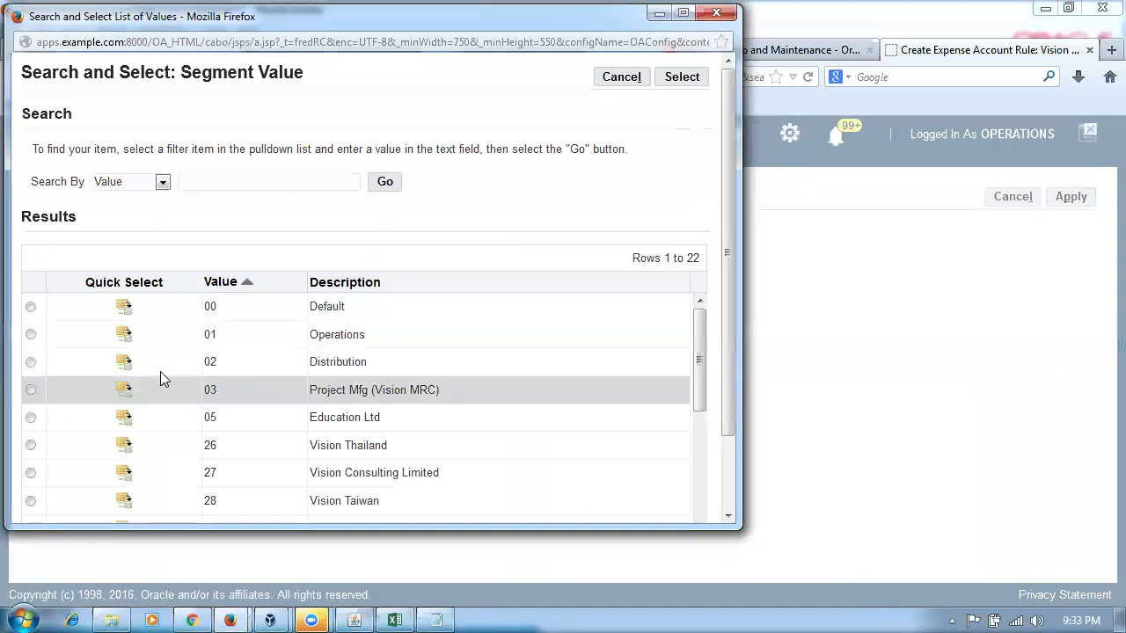
left_click(125, 363)
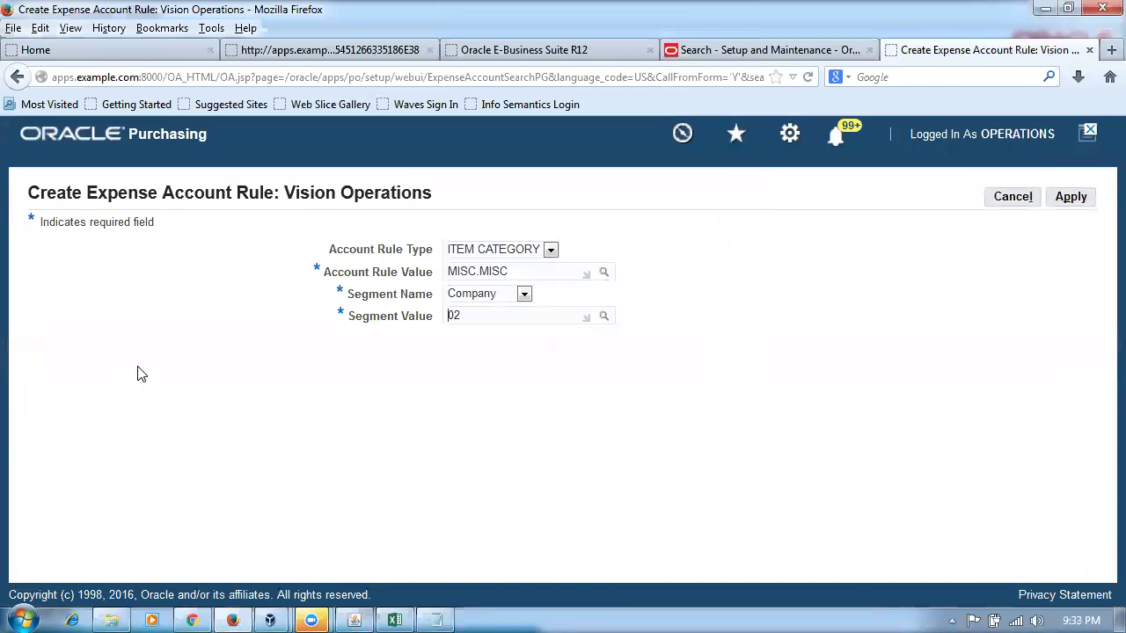
left_click(1075, 202)
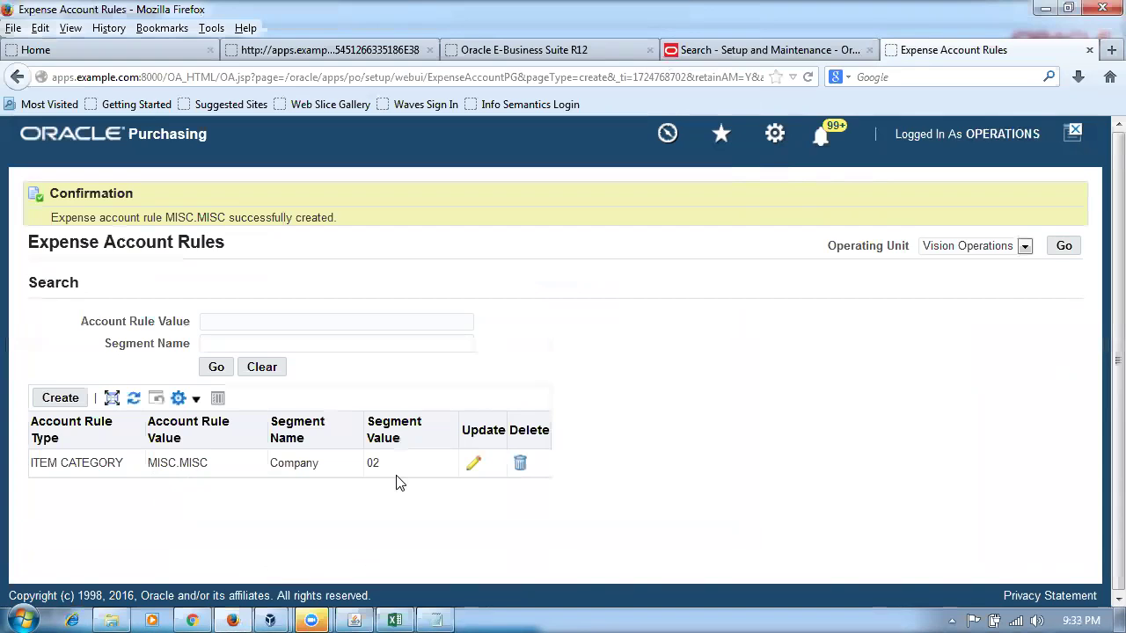
- Add an expense account rule for MISC.MISC with segment Product set to value 150, and apply it
left_click(66, 397)
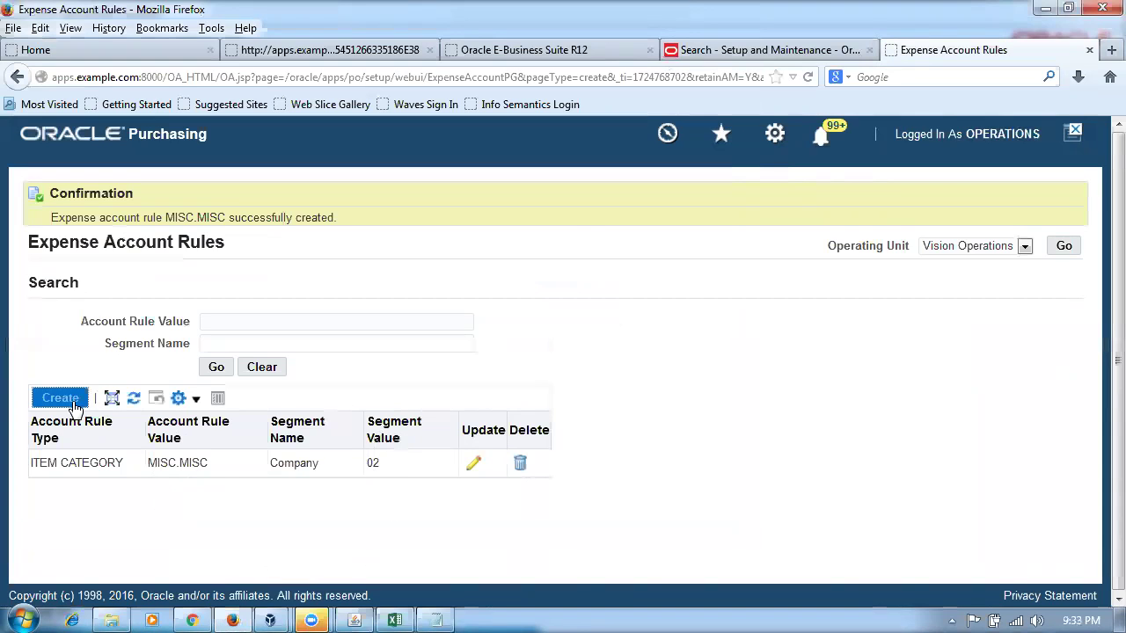
left_click(492, 274)
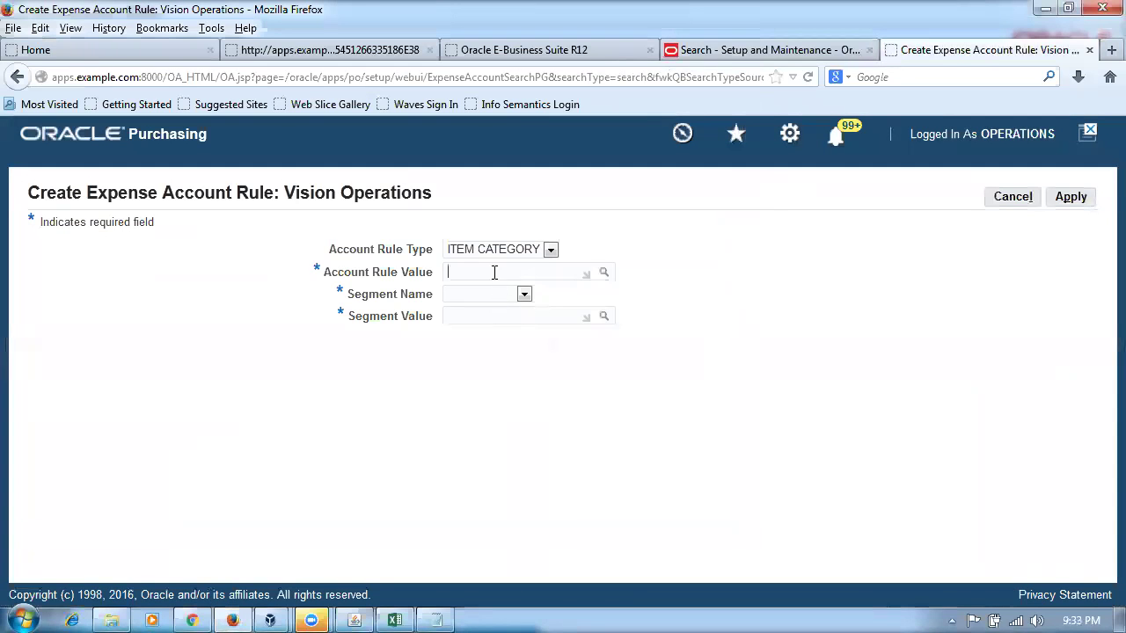
type("MIS")
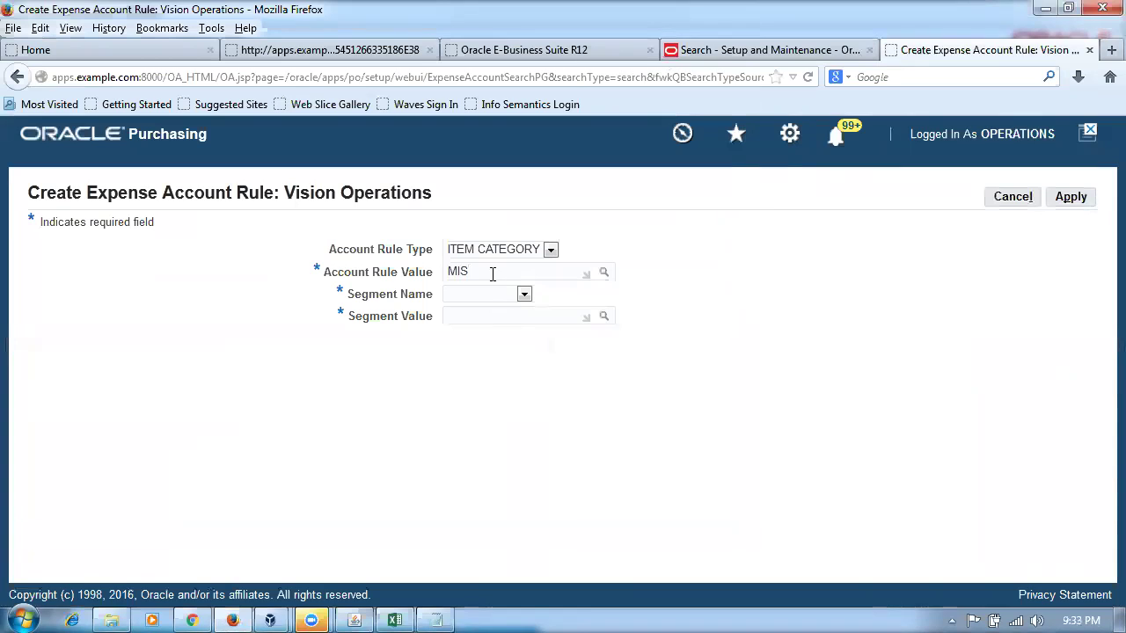
type("C.MISC")
key("Tab")
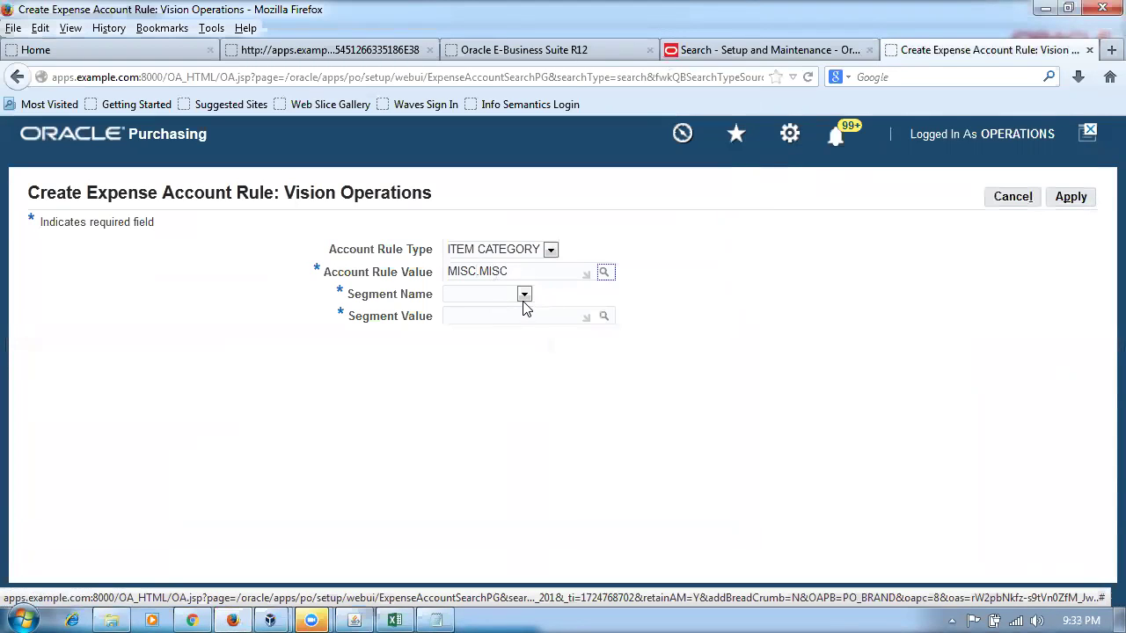
left_click(524, 295)
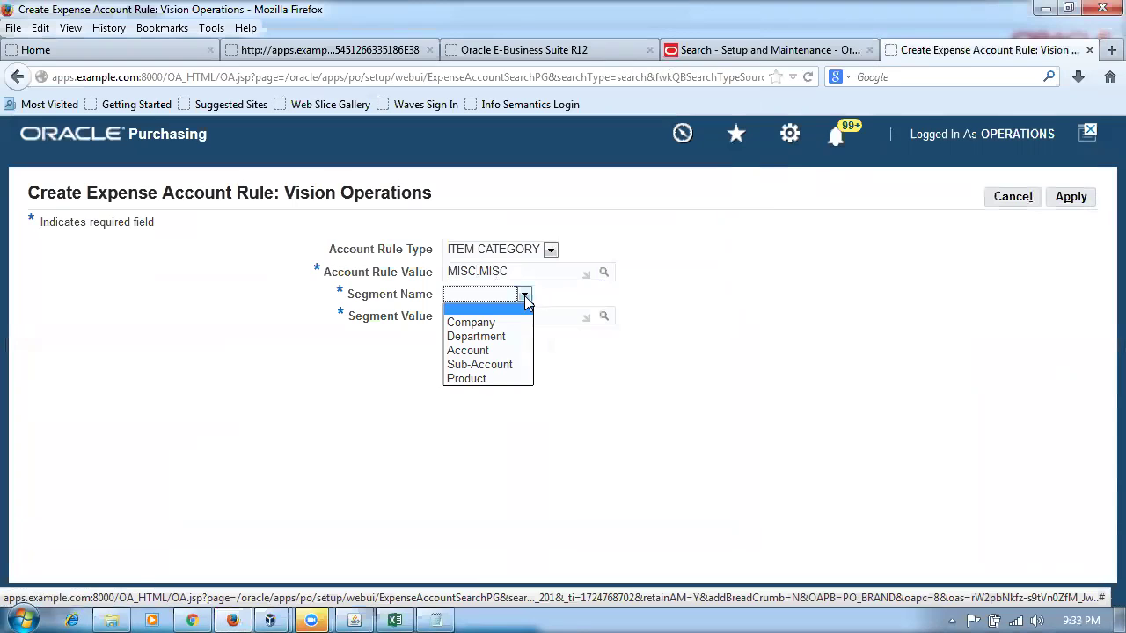
left_click(463, 380)
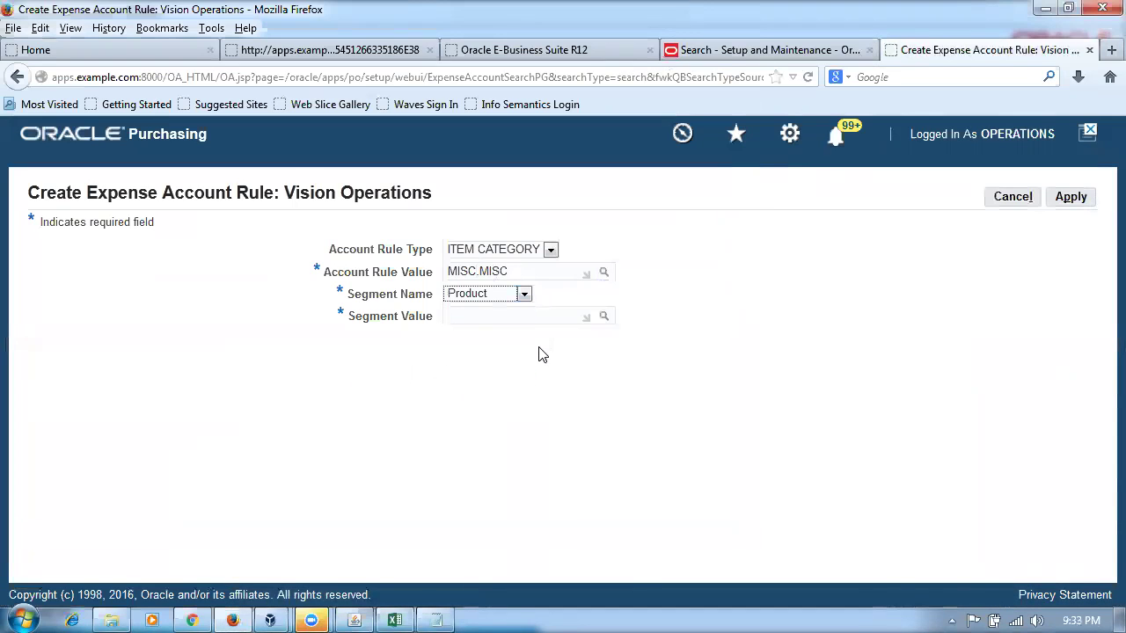
left_click(498, 318)
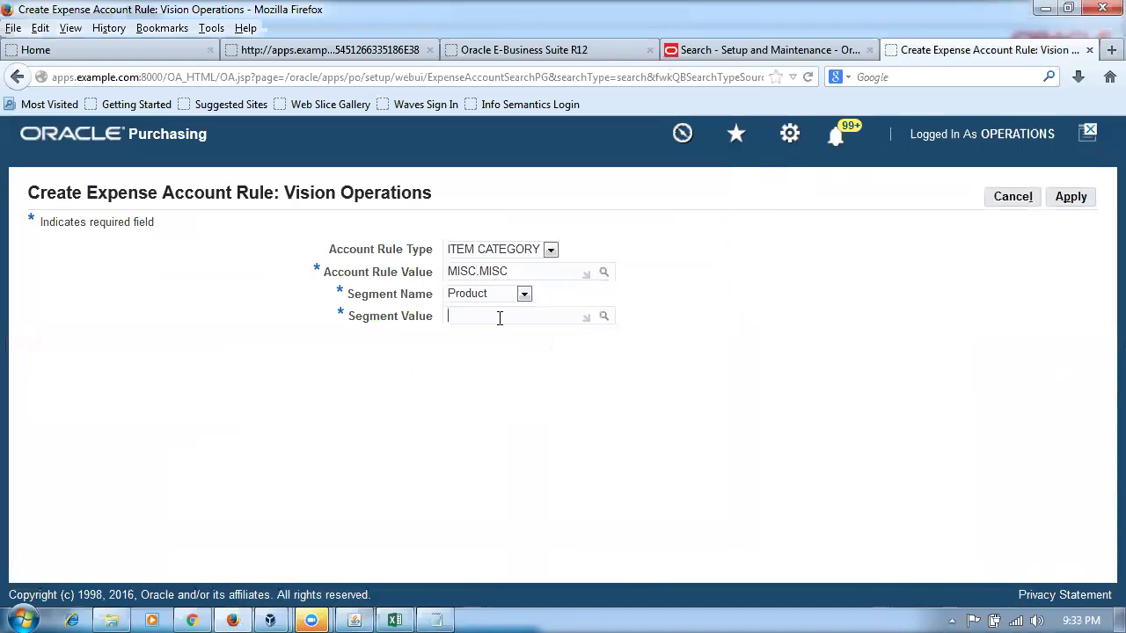
left_click(603, 318)
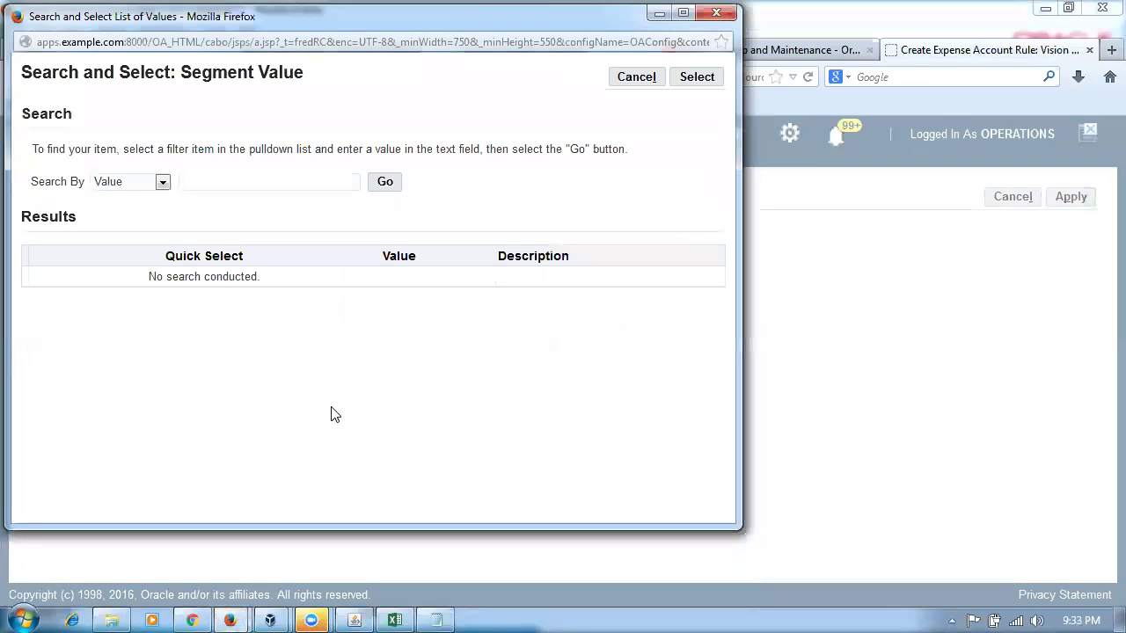
left_click(387, 183)
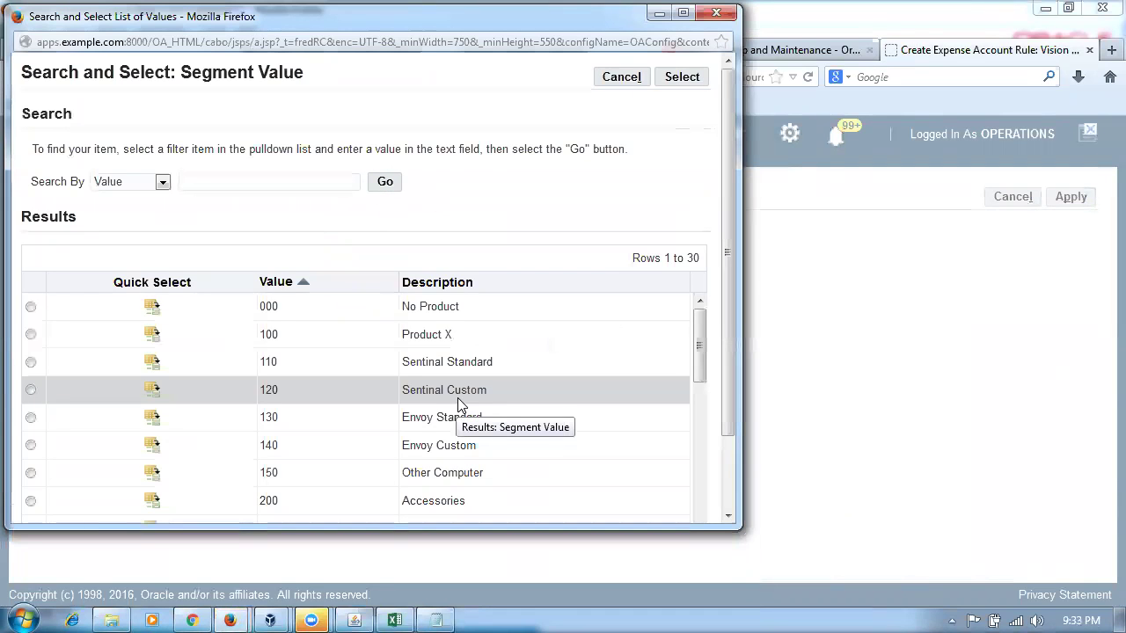
left_click(151, 475)
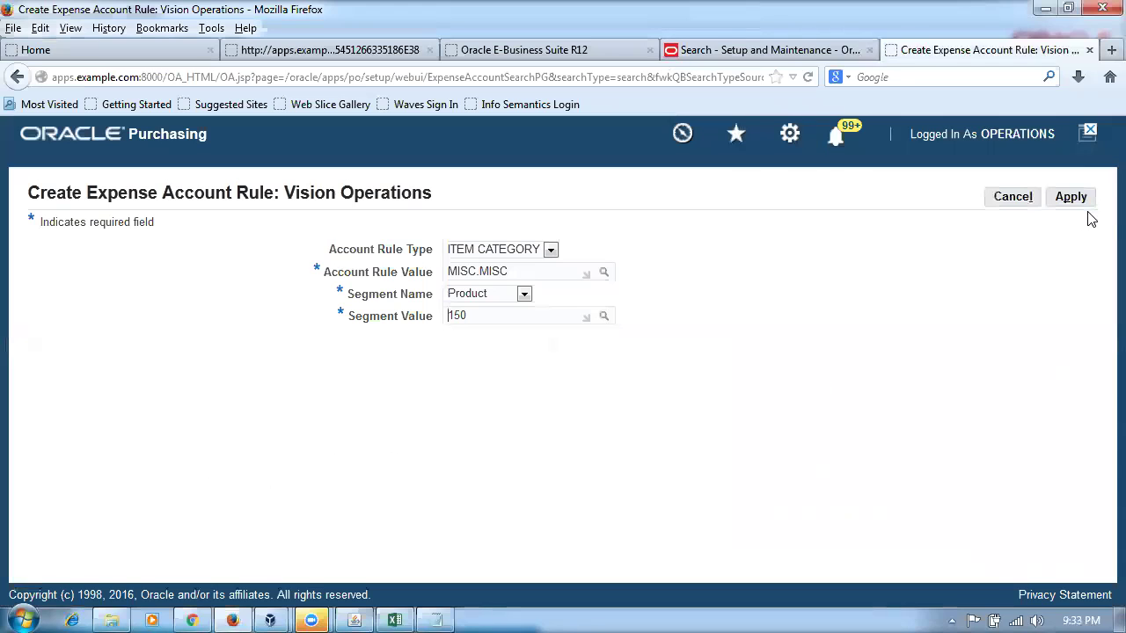
left_click(1079, 199)
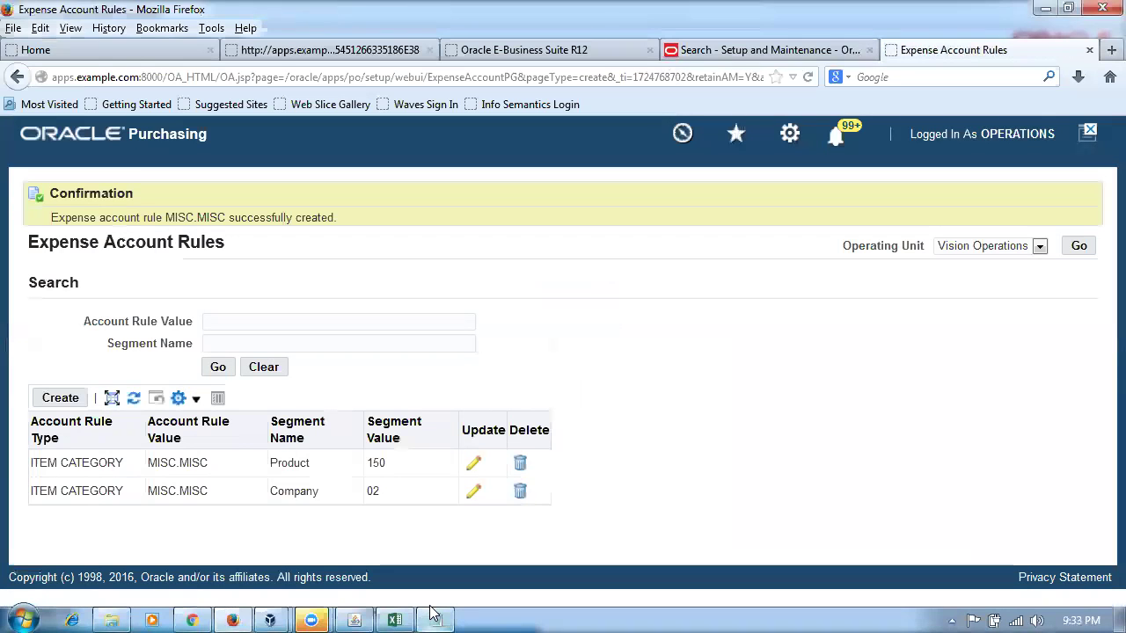
left_click(435, 620)
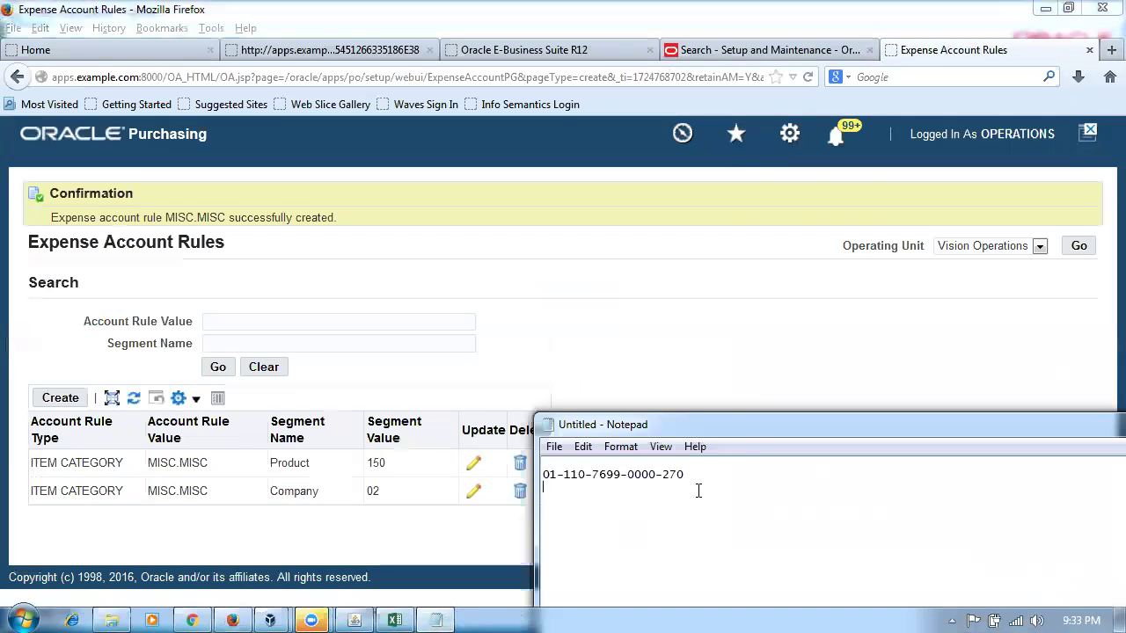
left_click_drag(741, 429, 906, 405)
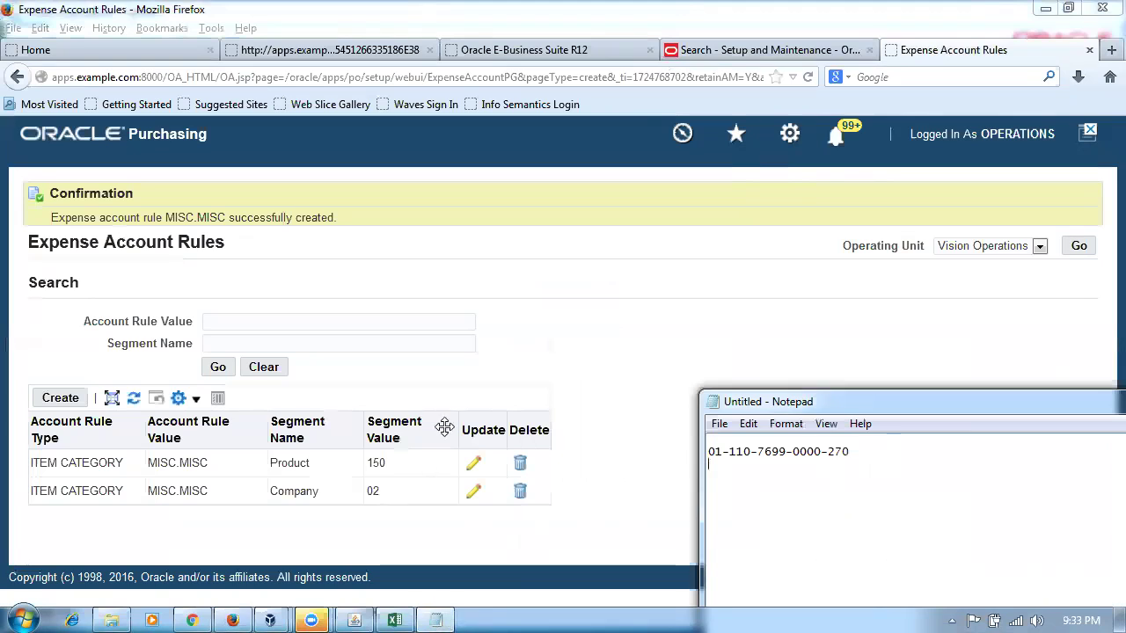
left_click(607, 352)
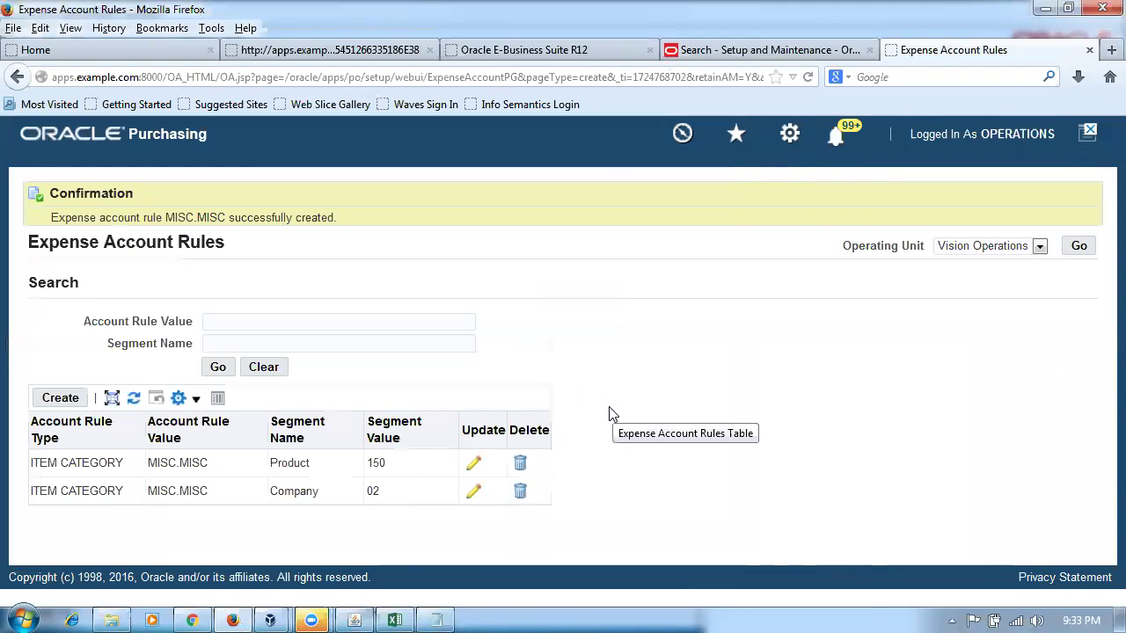
left_click(365, 615)
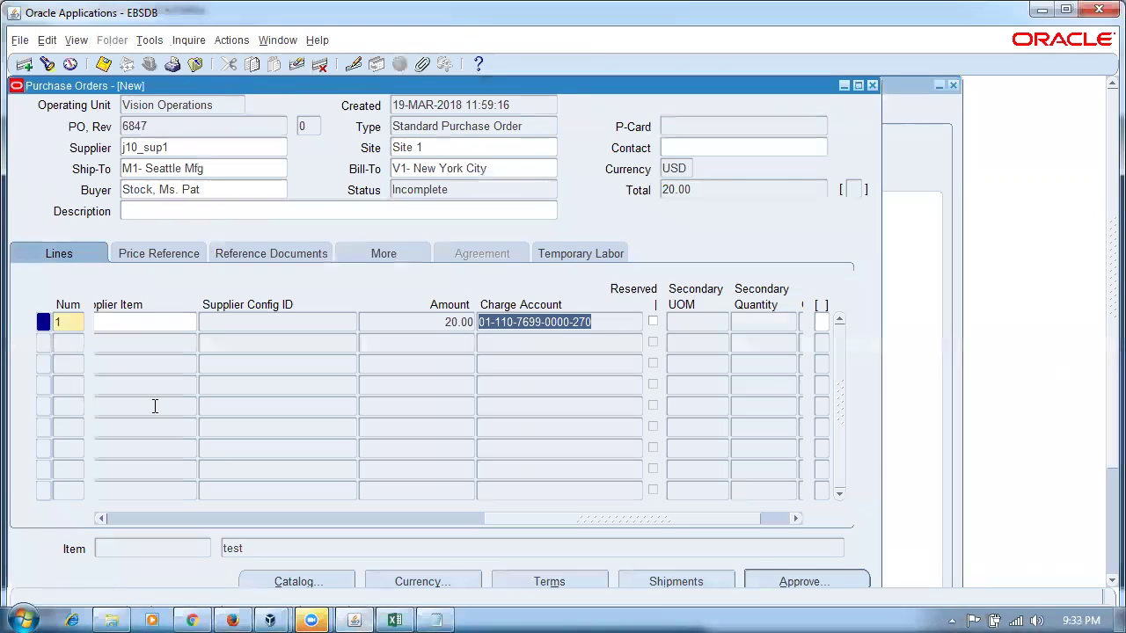
- Add line 2 as a Consulting line copied from line 1 with quantity 12, and save the order
left_click_drag(542, 523, 112, 543)
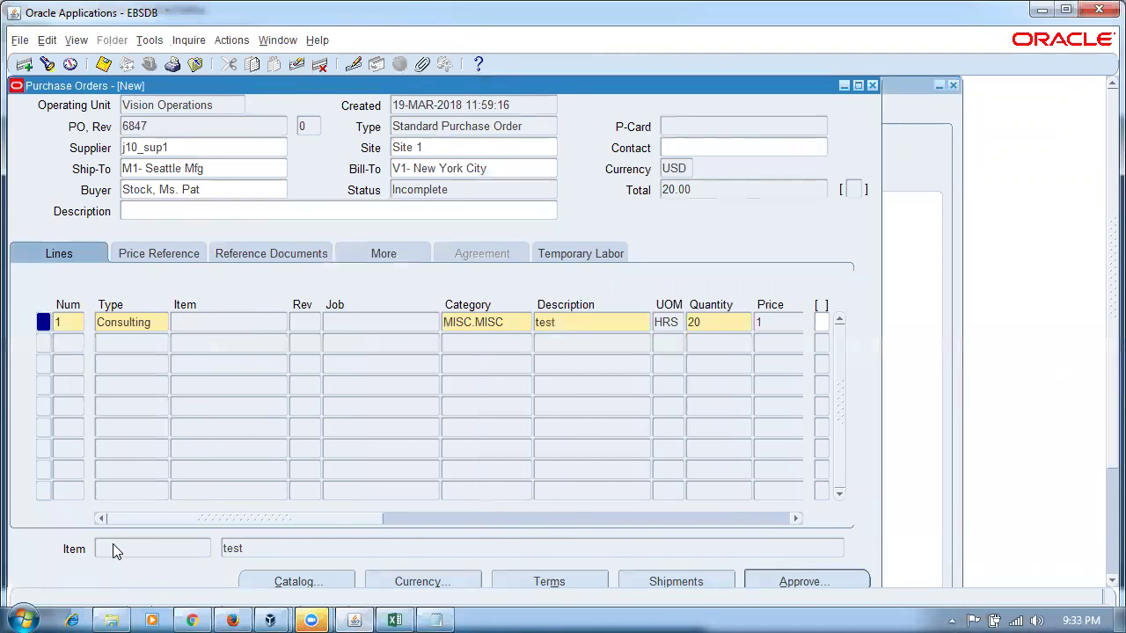
left_click(127, 343)
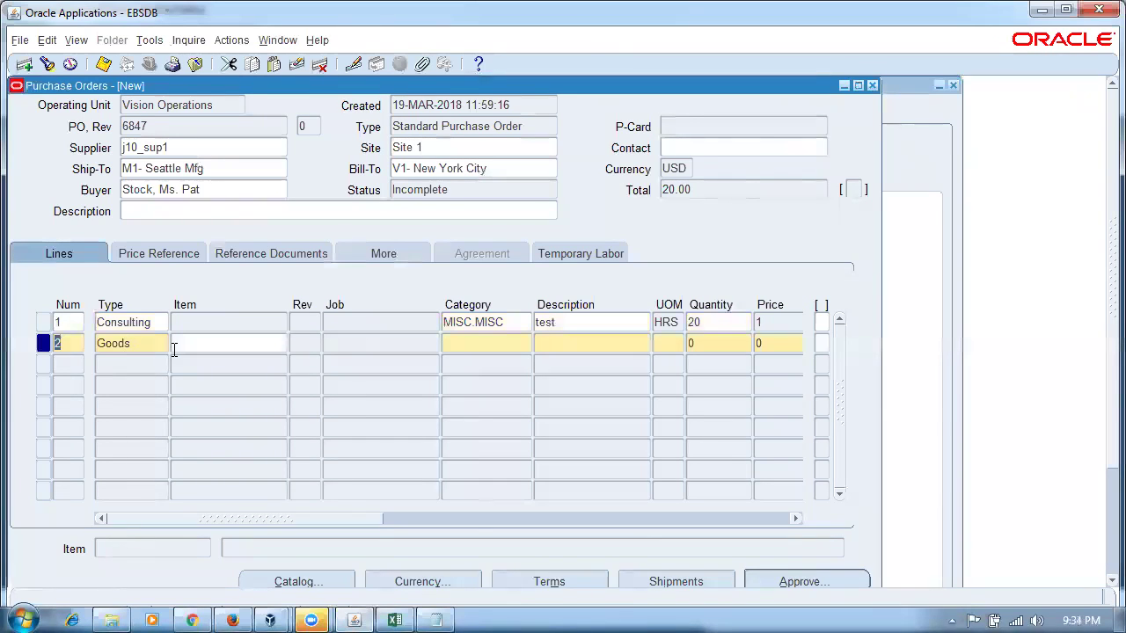
double_click(150, 345)
type("CO")
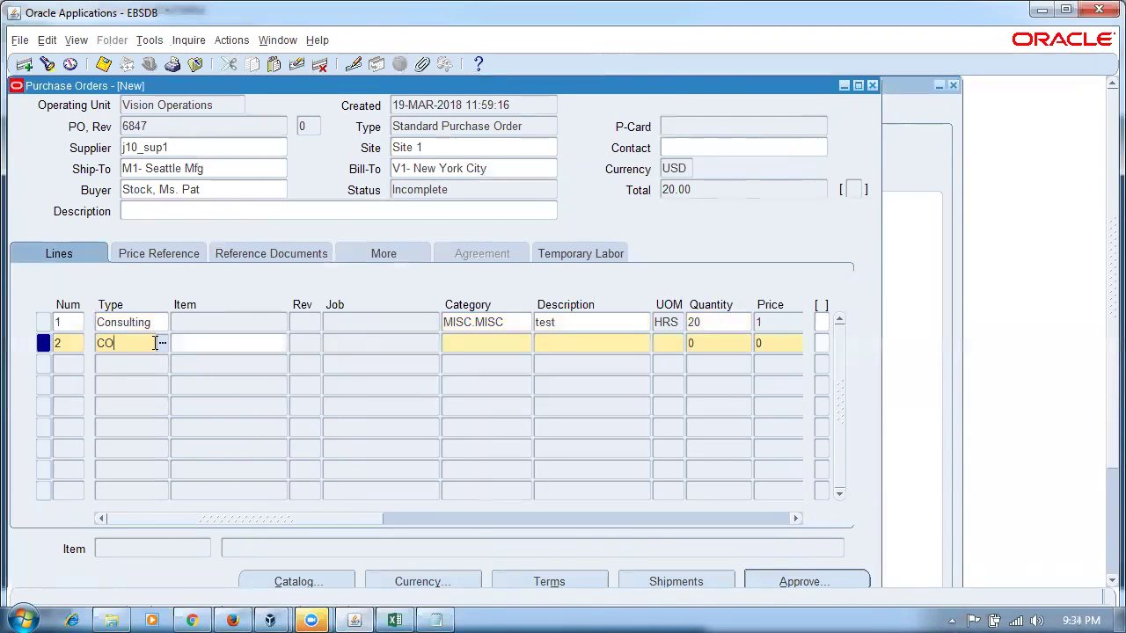
type("NSulting")
key("Tab")
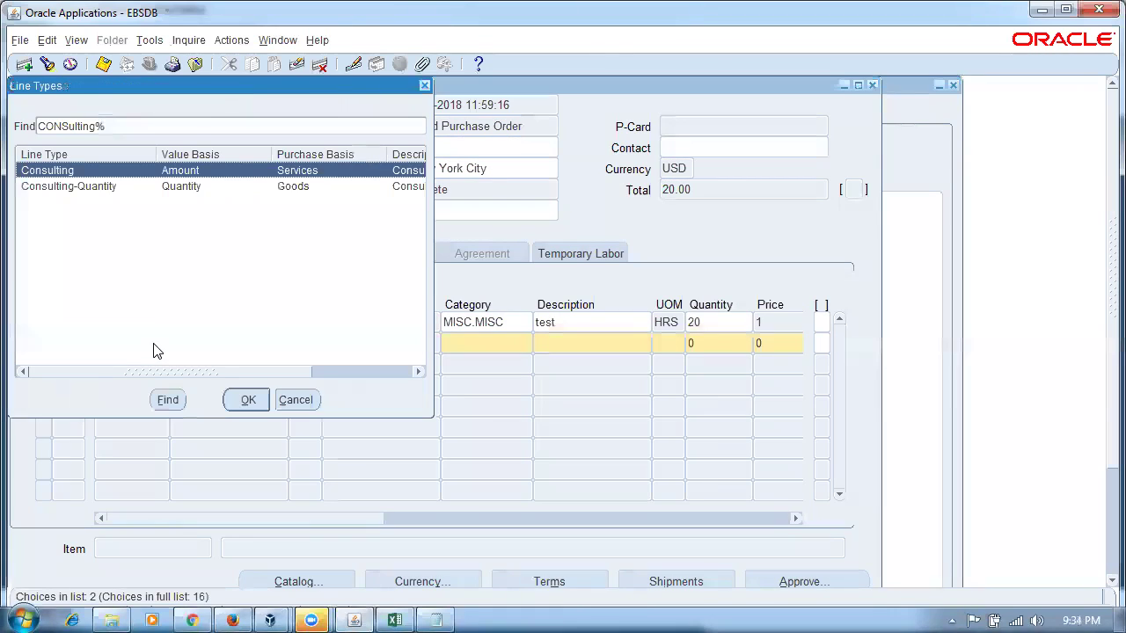
left_click(232, 398)
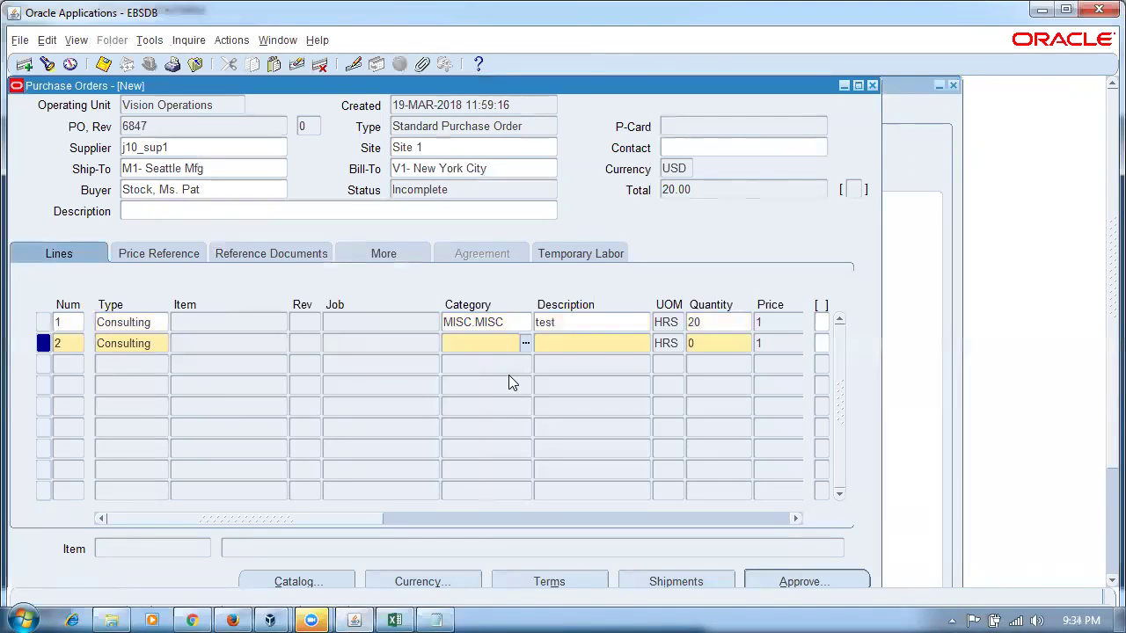
key("shift+F6")
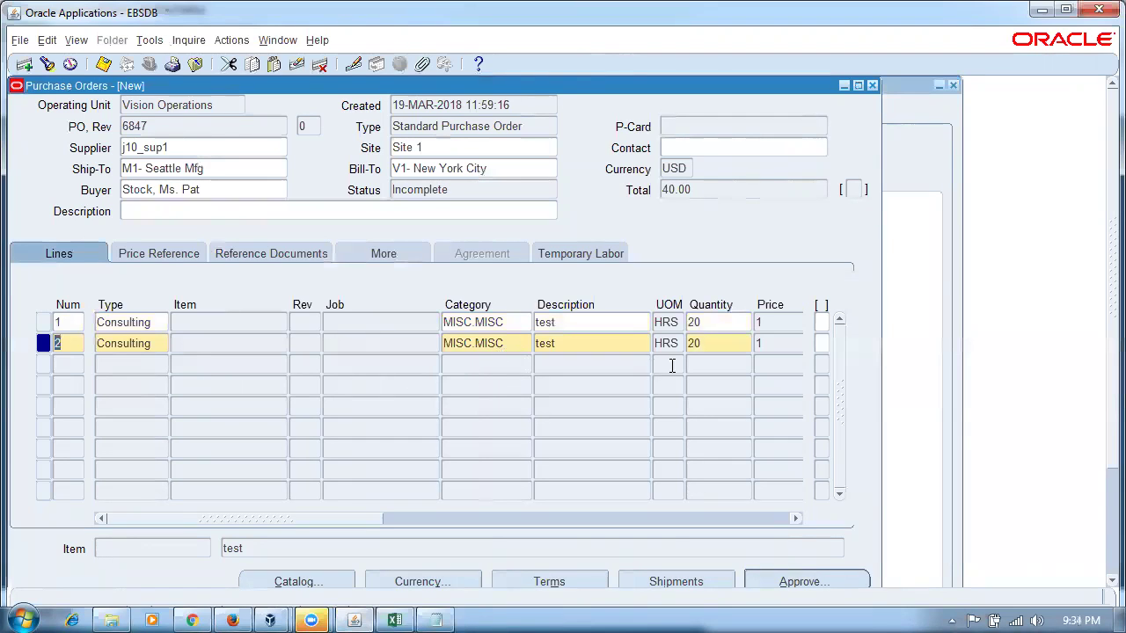
double_click(718, 345)
type("12")
key("Tab")
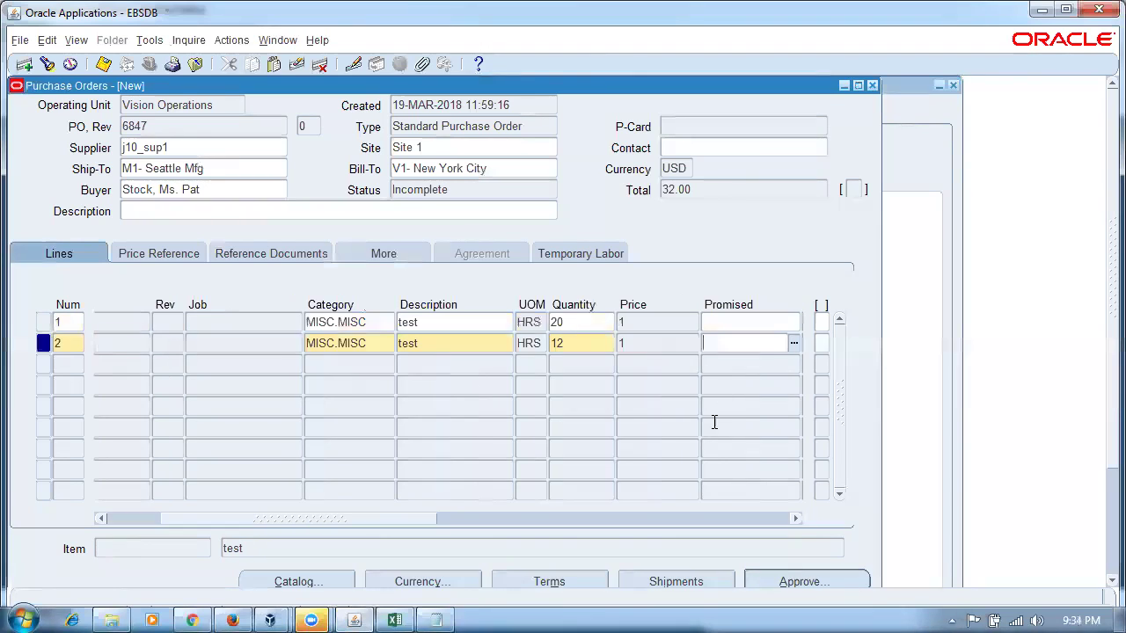
left_click_drag(378, 519, 656, 519)
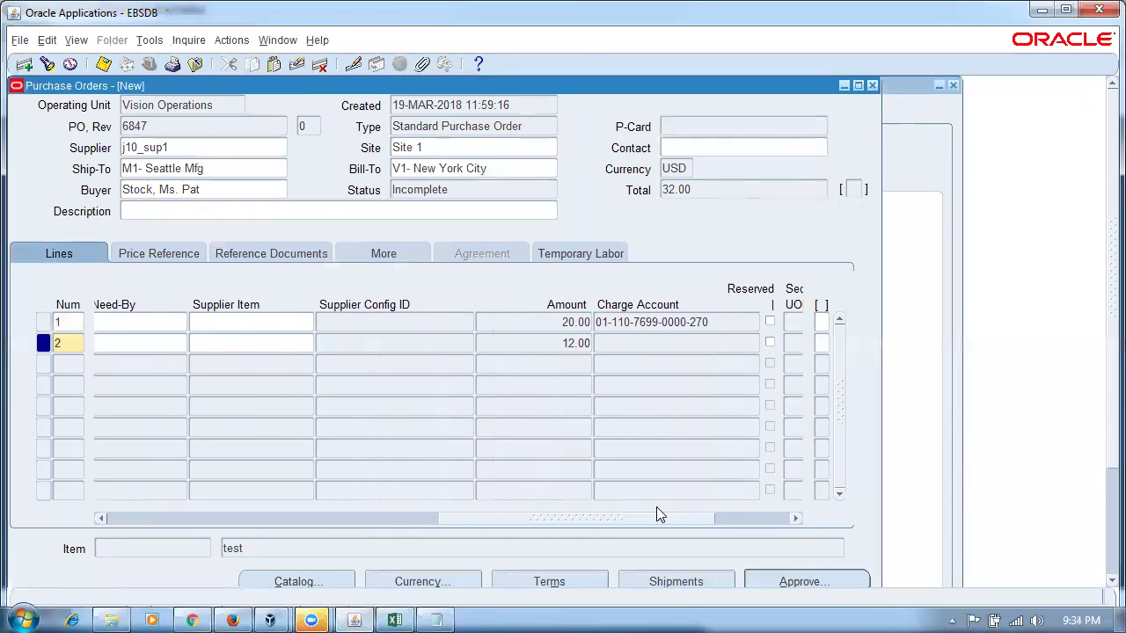
double_click(577, 343)
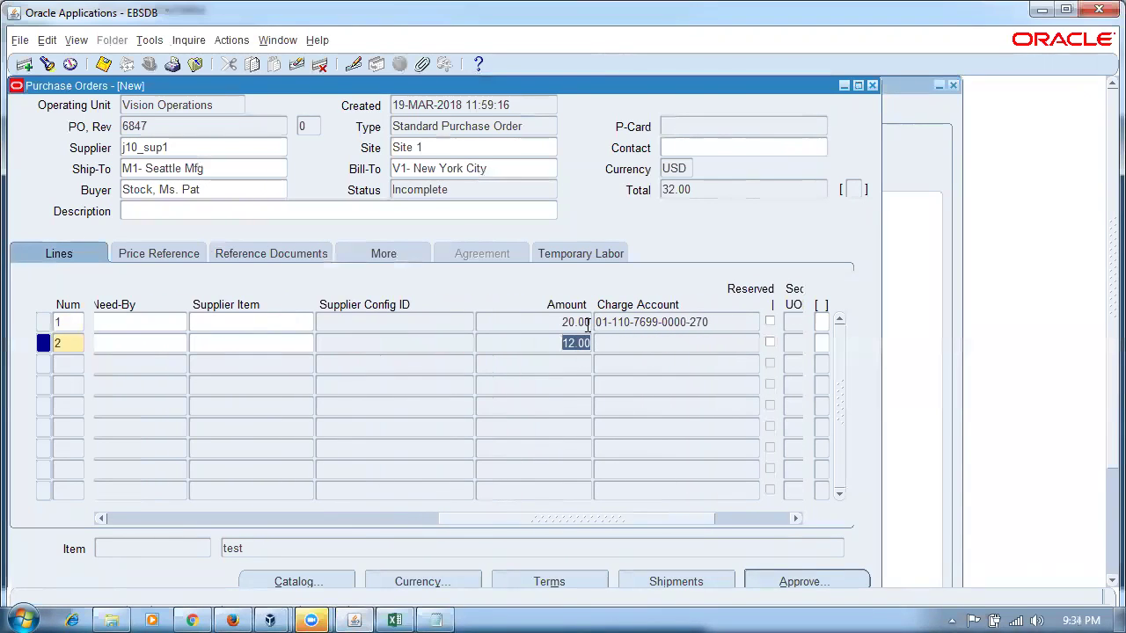
key("ctrl+s")
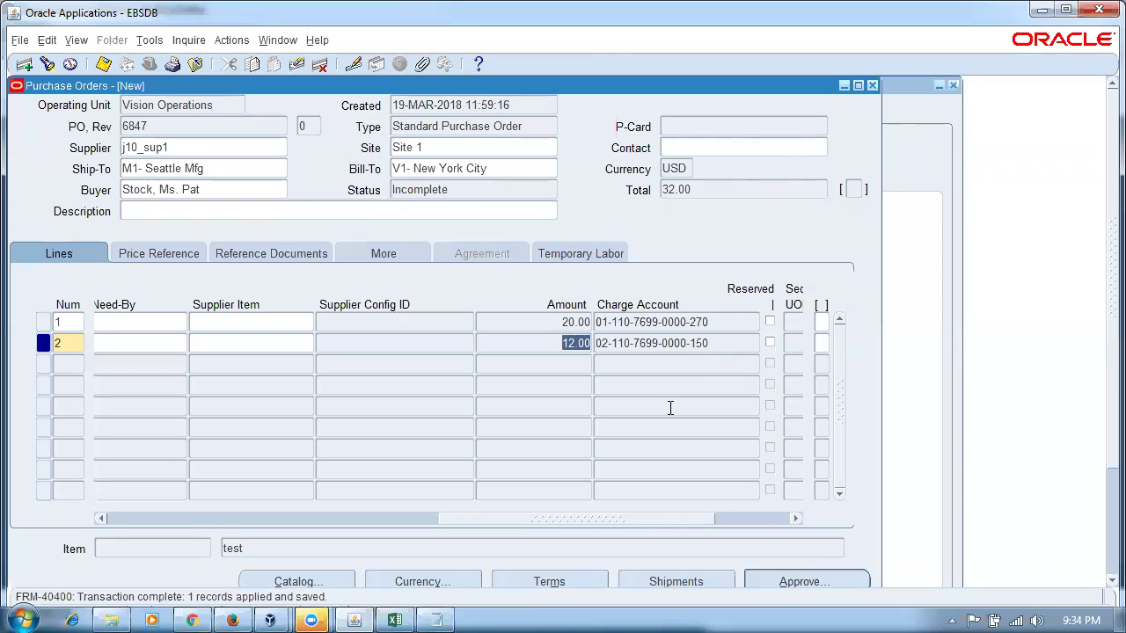
left_click_drag(663, 519, 473, 528)
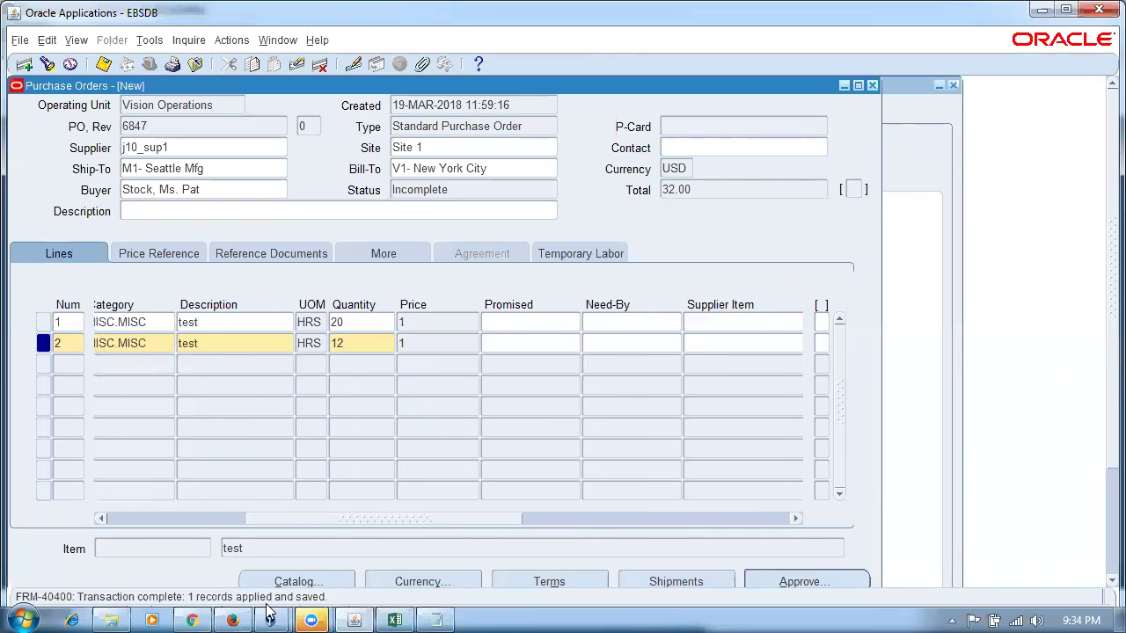
left_click(232, 620)
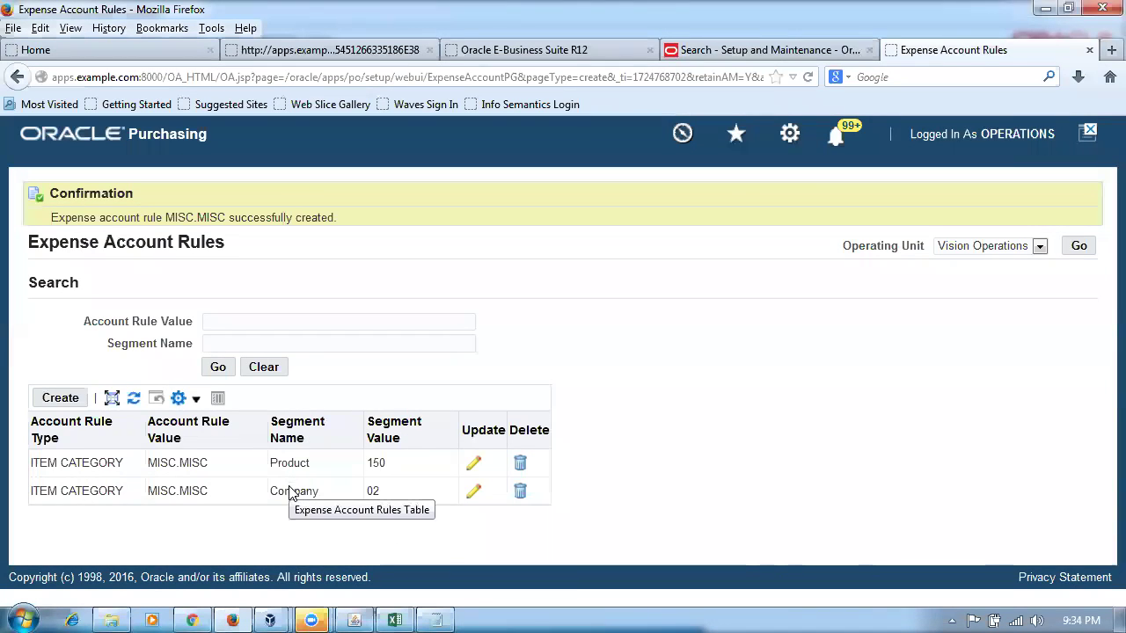
left_click(360, 618)
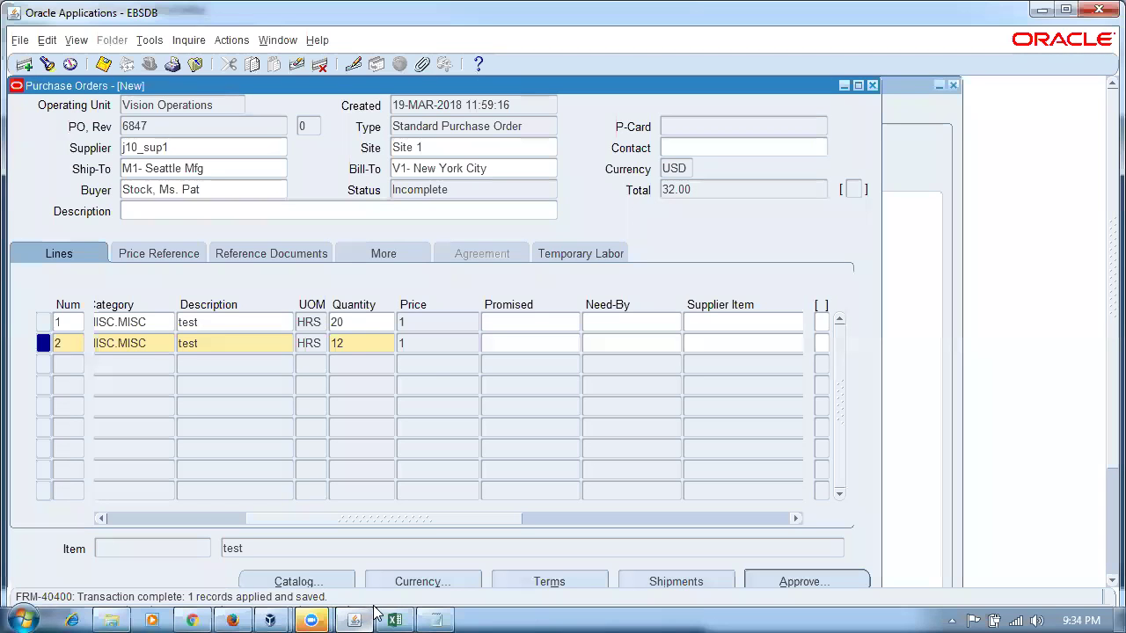
left_click_drag(407, 519, 583, 561)
left_click(762, 345)
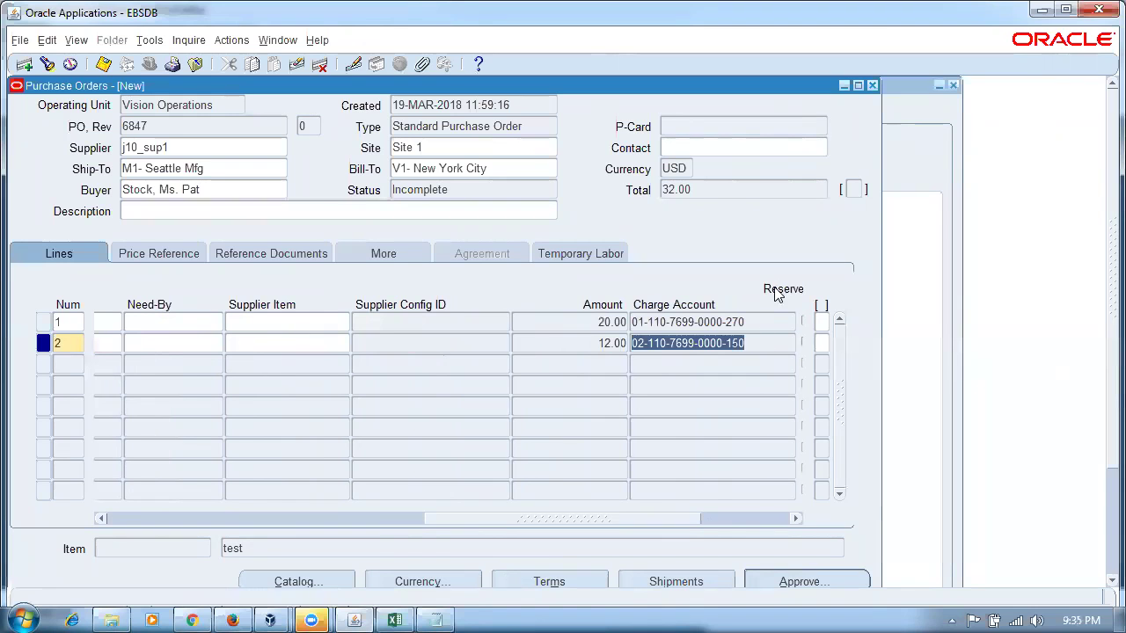
left_click(872, 86)
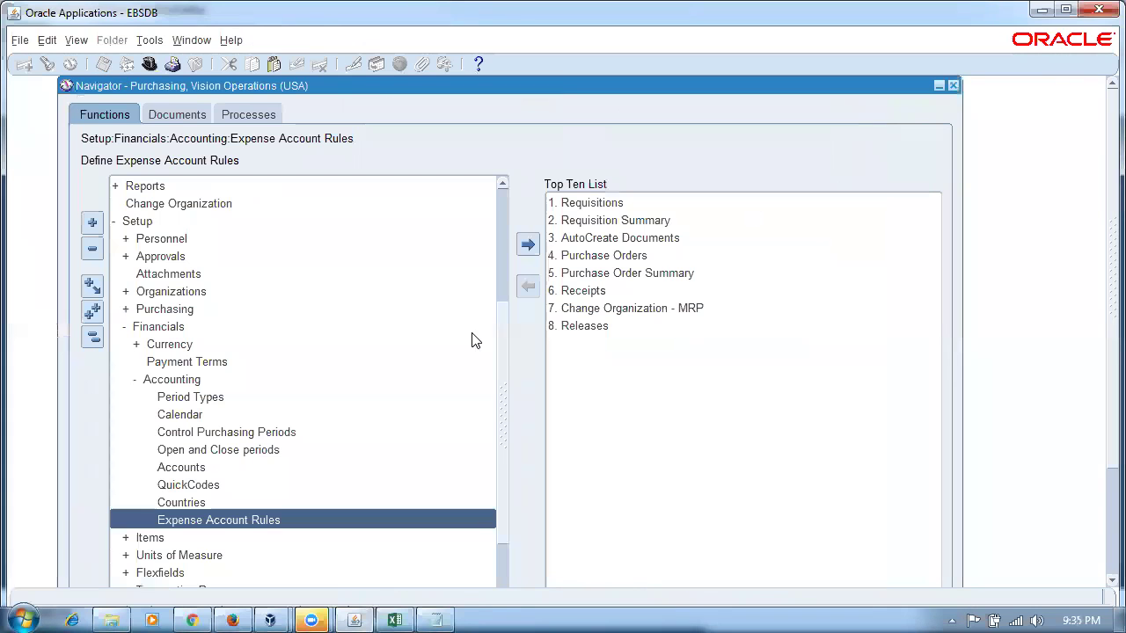
- Open the 'Fusion Purchasing Accounting' Word document from C:\Fusion_docs
left_click(110, 619)
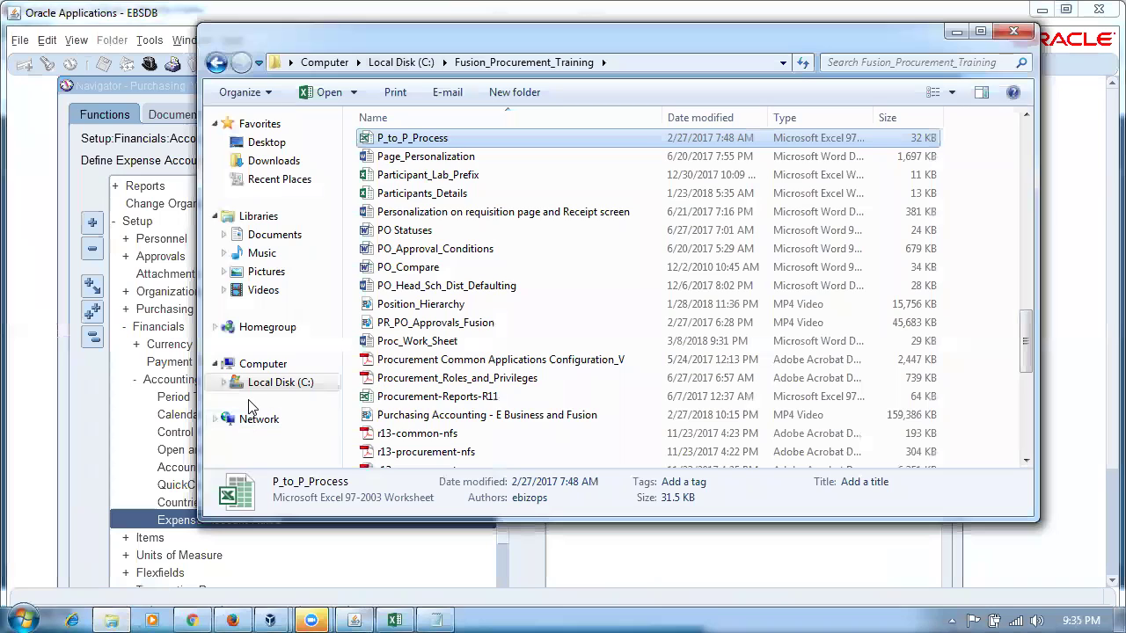
left_click(280, 382)
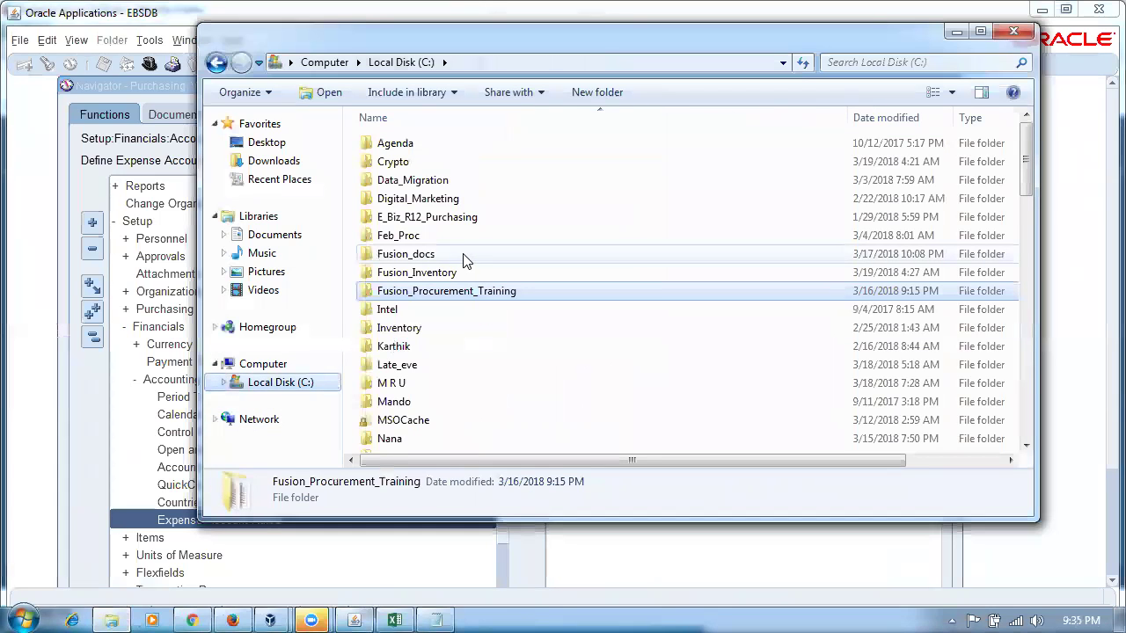
double_click(465, 258)
left_click(440, 243)
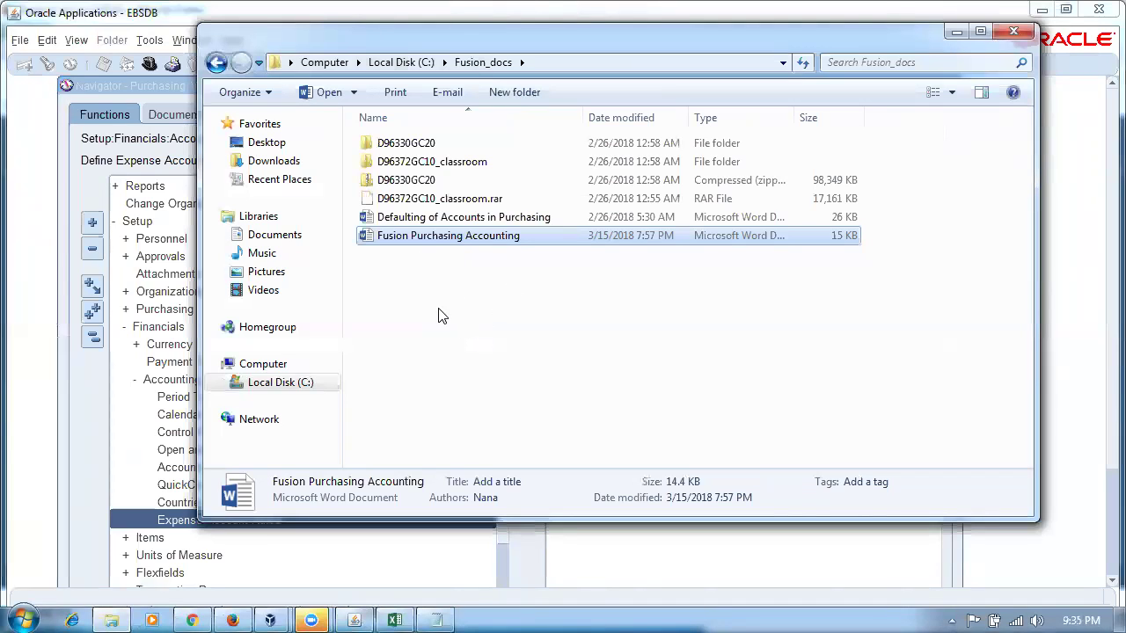
double_click(437, 245)
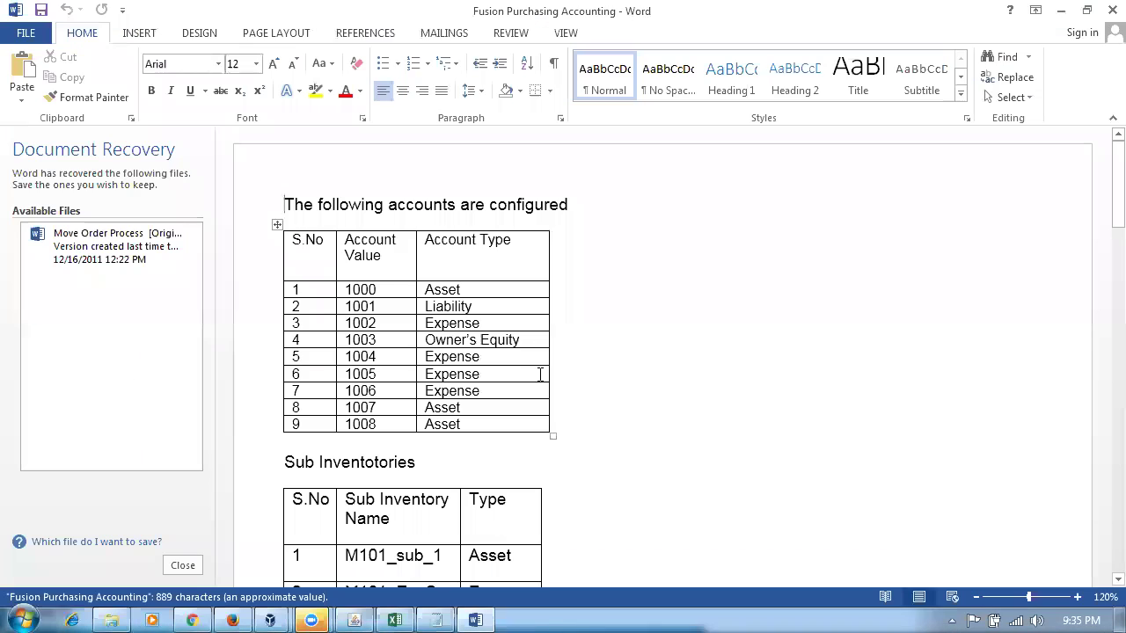
- Dismiss document recovery, review the account types in the accounts table, and return to Firefox
left_click(183, 566)
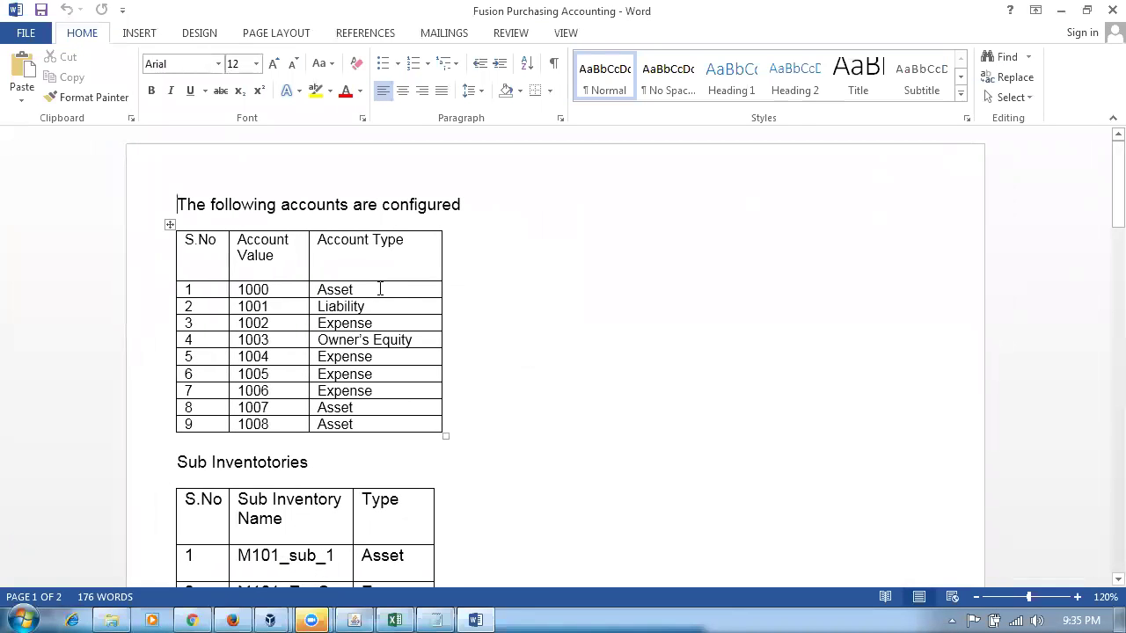
left_click_drag(392, 293, 415, 340)
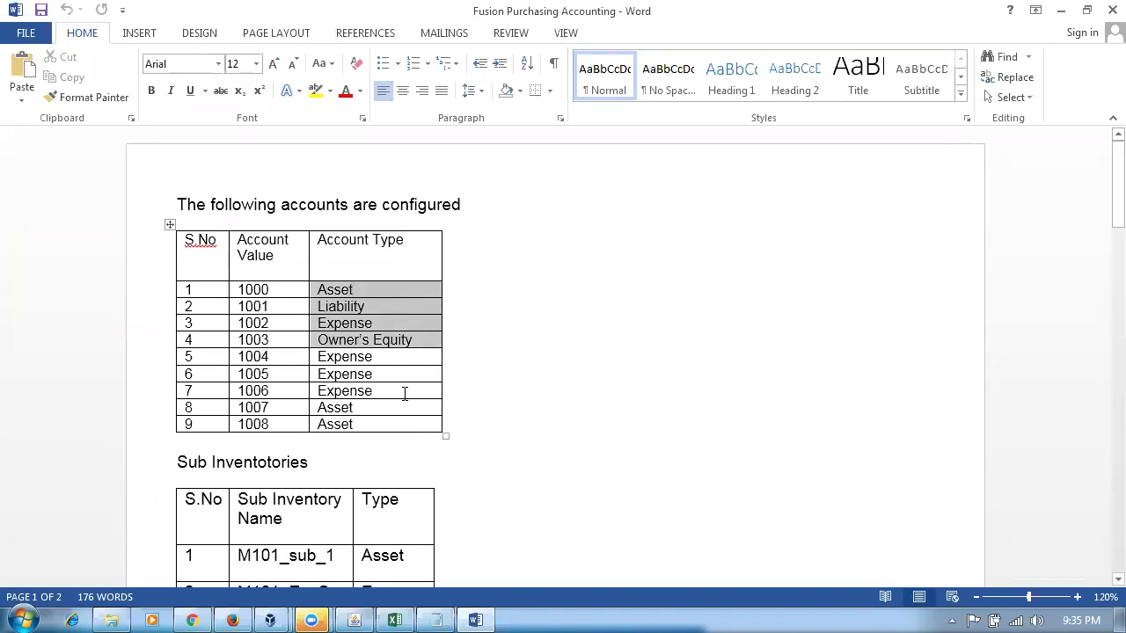
left_click(386, 422)
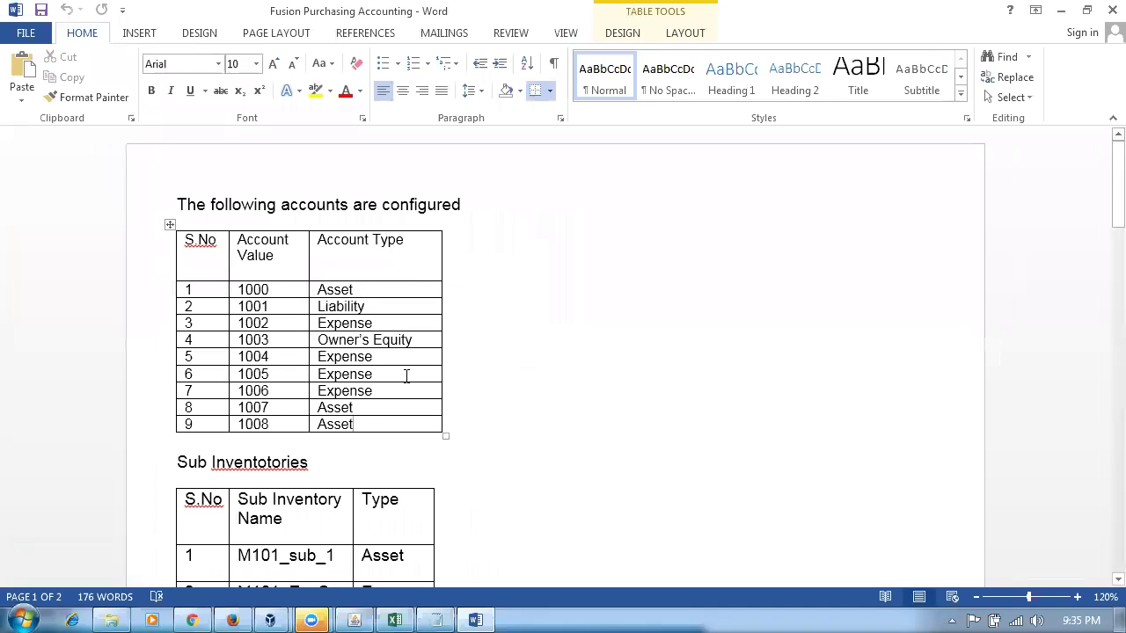
left_click_drag(395, 356, 392, 425)
left_click(561, 446)
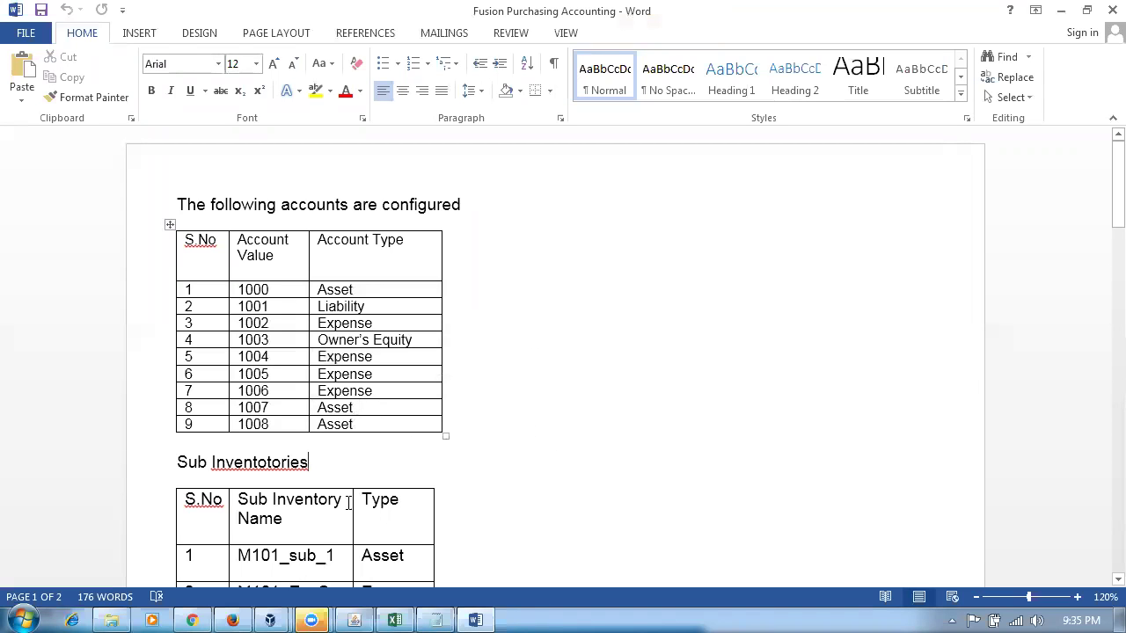
left_click(234, 618)
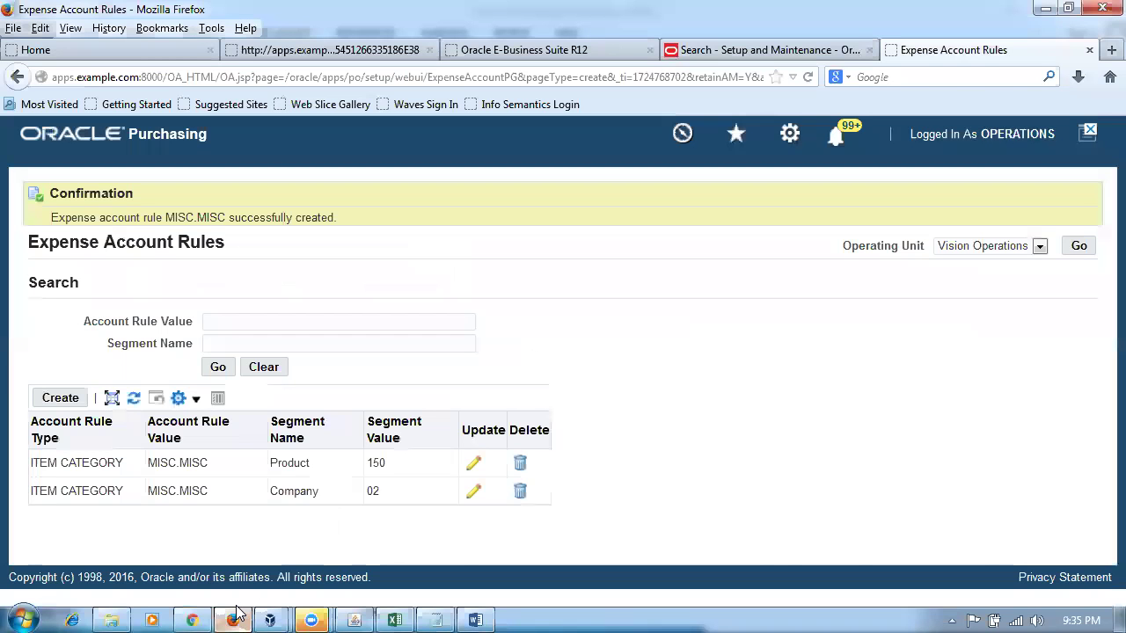
- Close the Expense Account Rules tab, acknowledge Page Expired, and sign back in with the saved user ID and password
left_click(1089, 50)
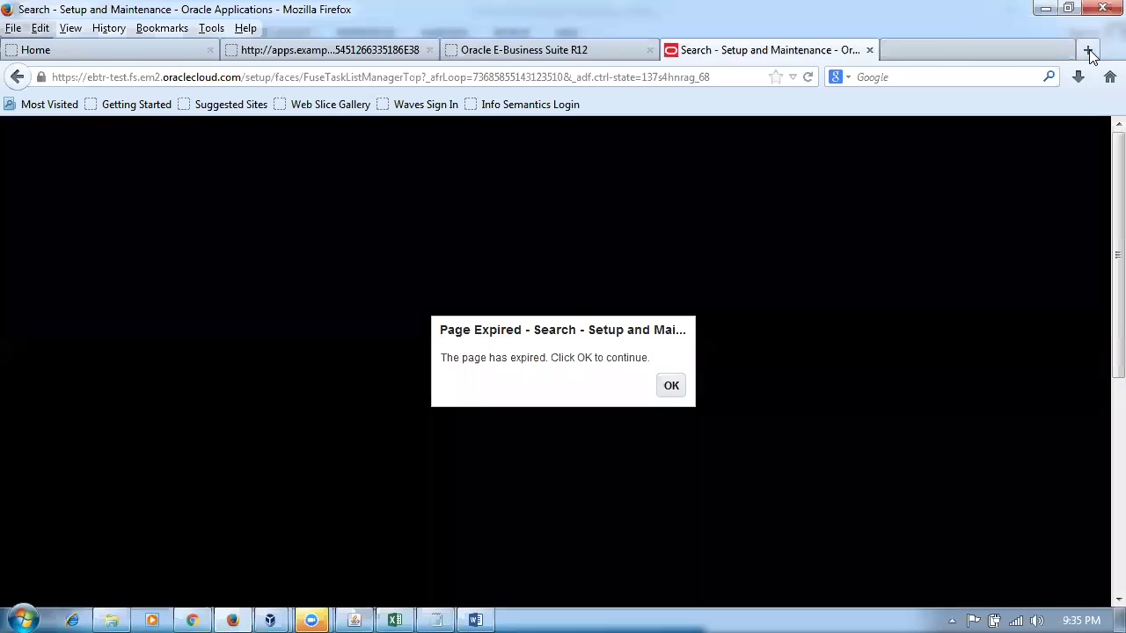
left_click(668, 385)
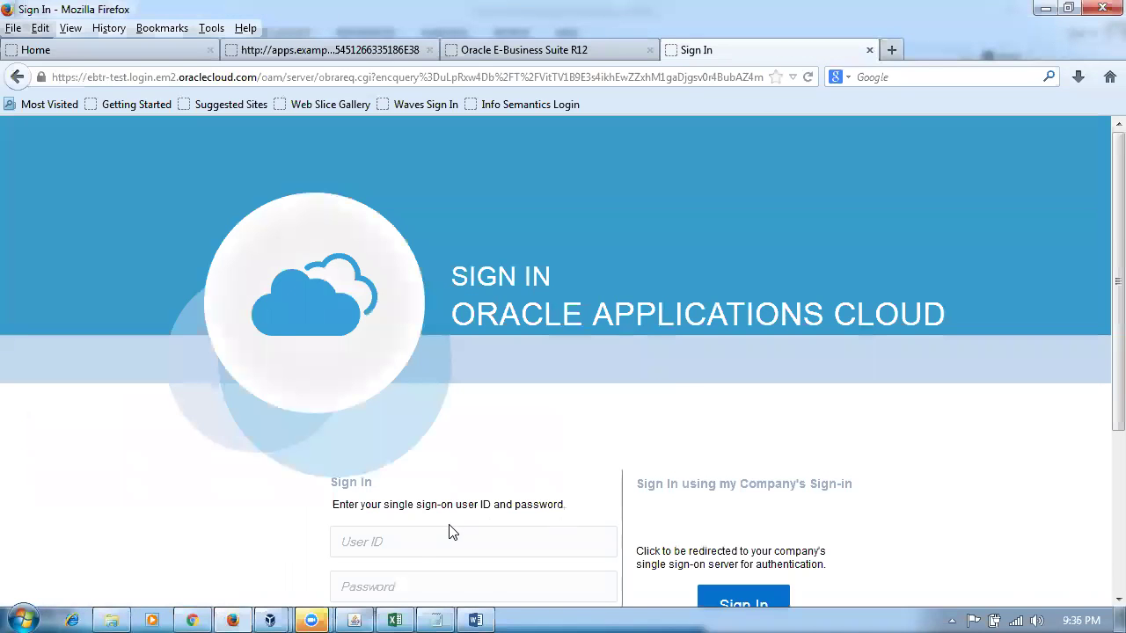
left_click(421, 545)
type("n10")
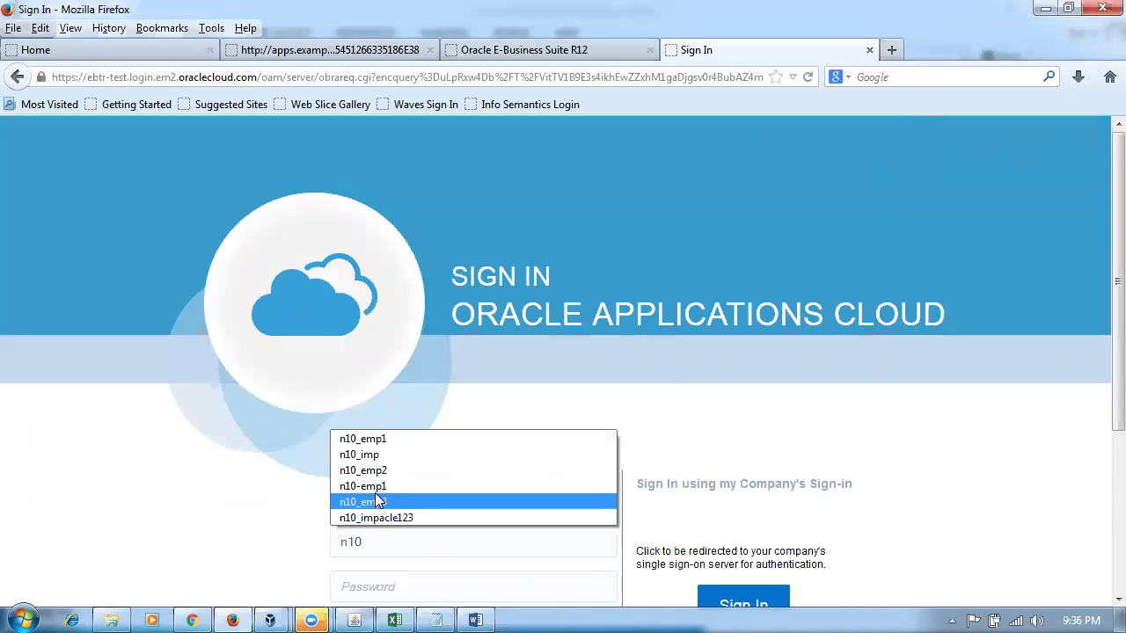
left_click(366, 438)
left_click(397, 592)
type("oracle")
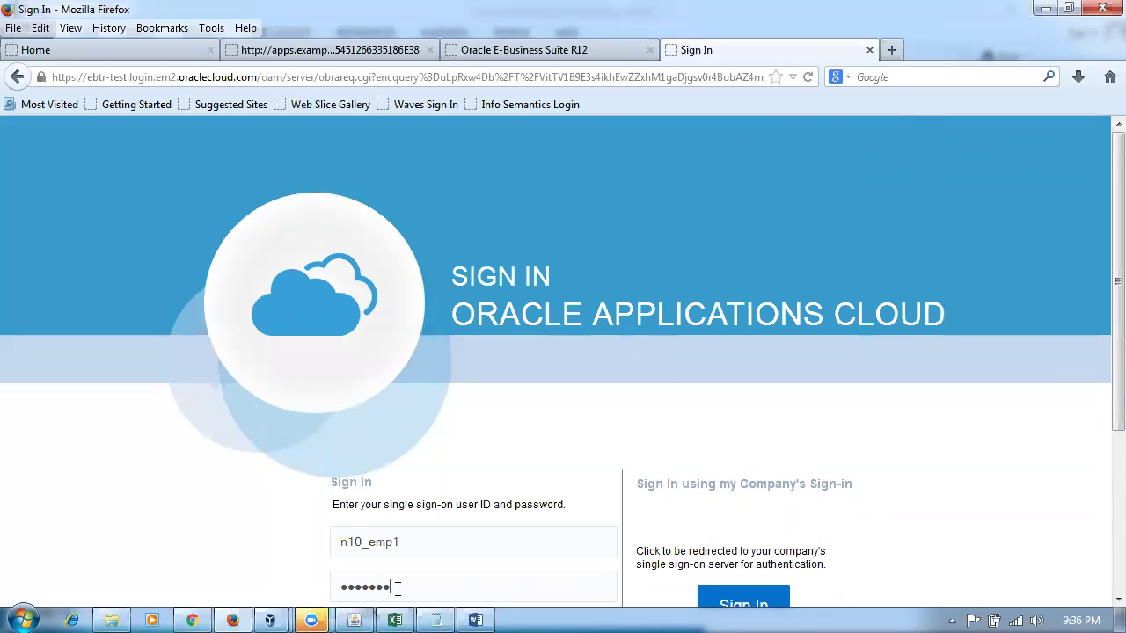
key("Return")
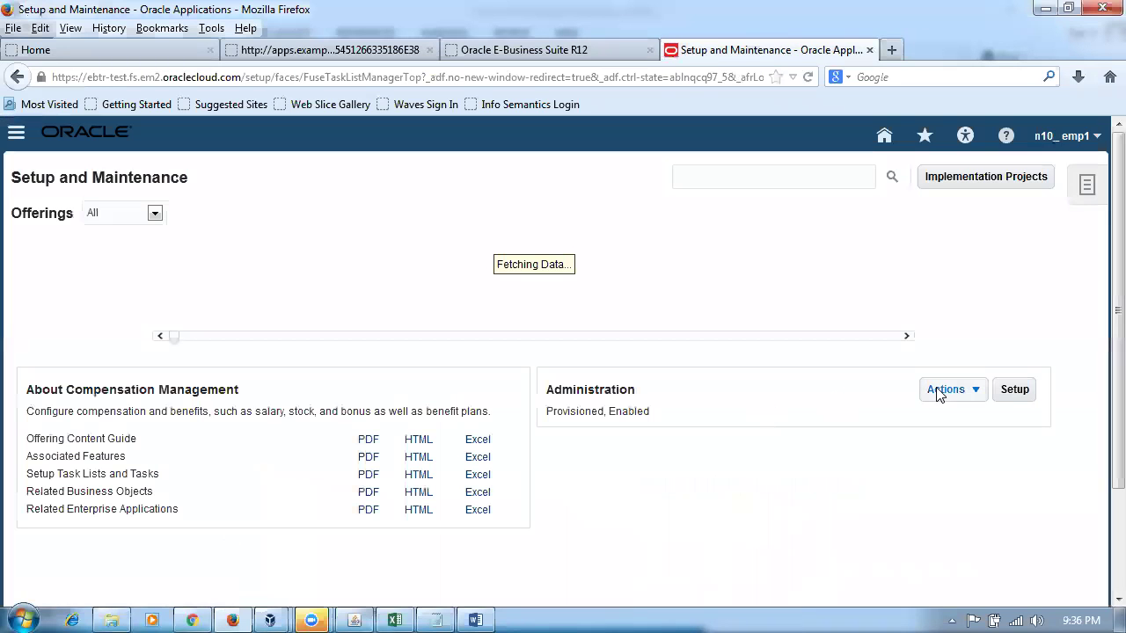
- Go to Setup and Maintenance and enter 'man%cha%value%set%' in the task search
left_click(1073, 145)
left_click(952, 324)
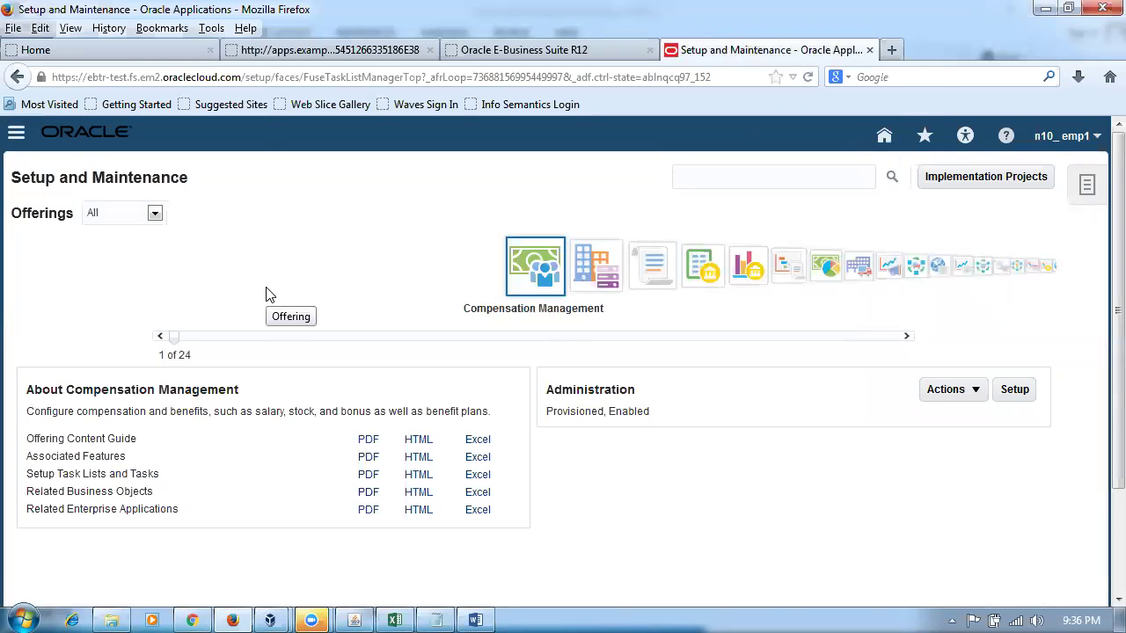
left_click(793, 173)
type("man%cha%")
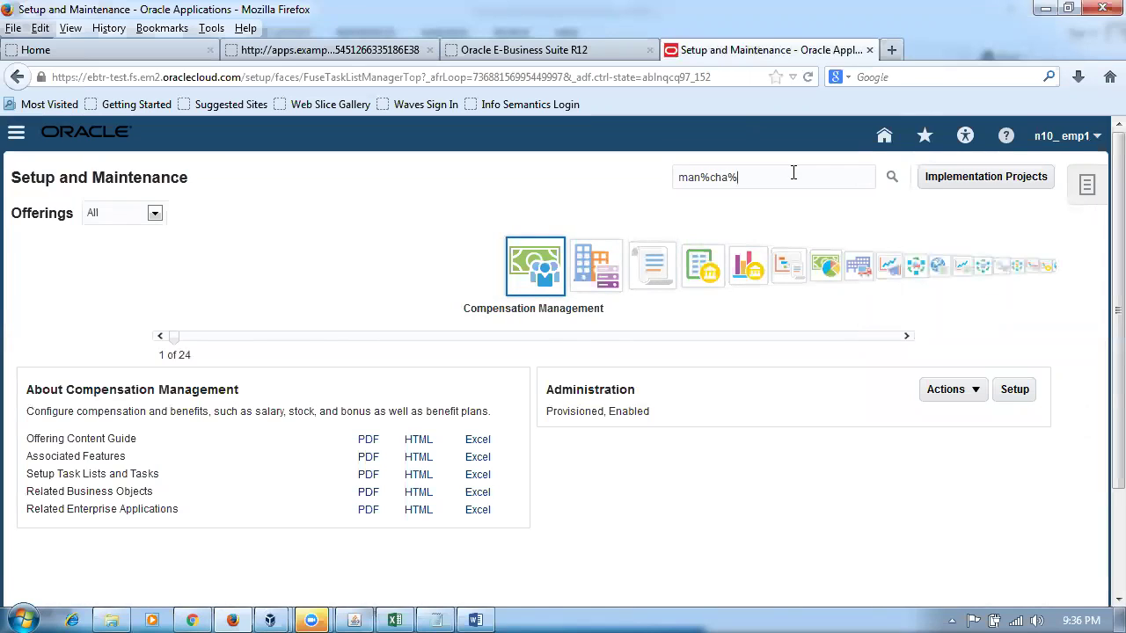
type("value%set%")
- Open Manage Chart of Accounts Value Sets and search for value set code n10
key("Return")
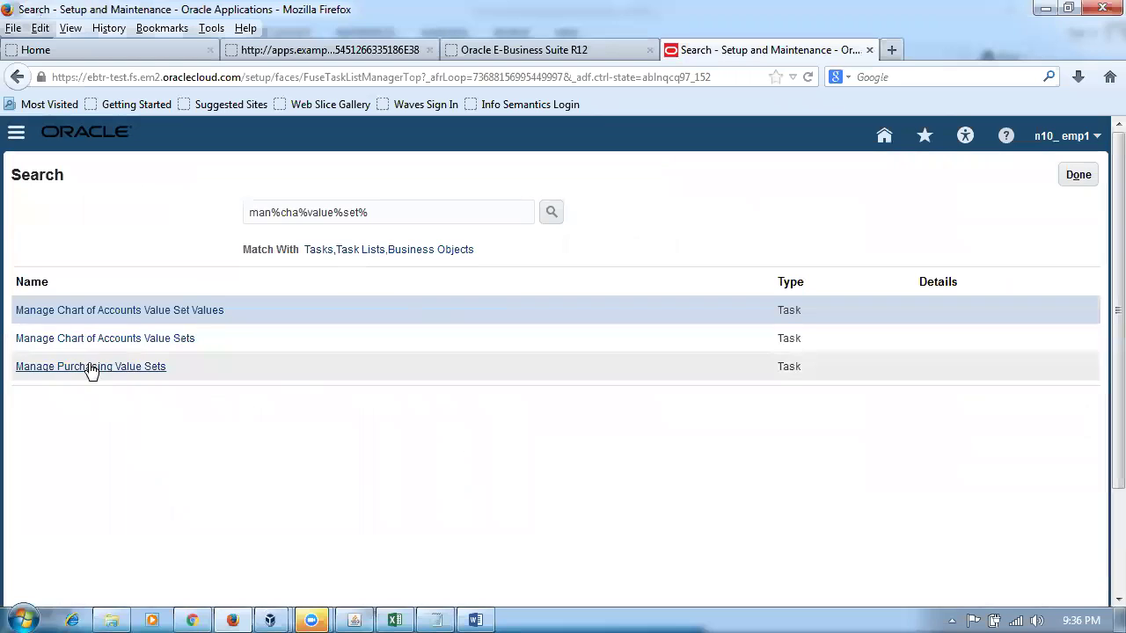
left_click(91, 345)
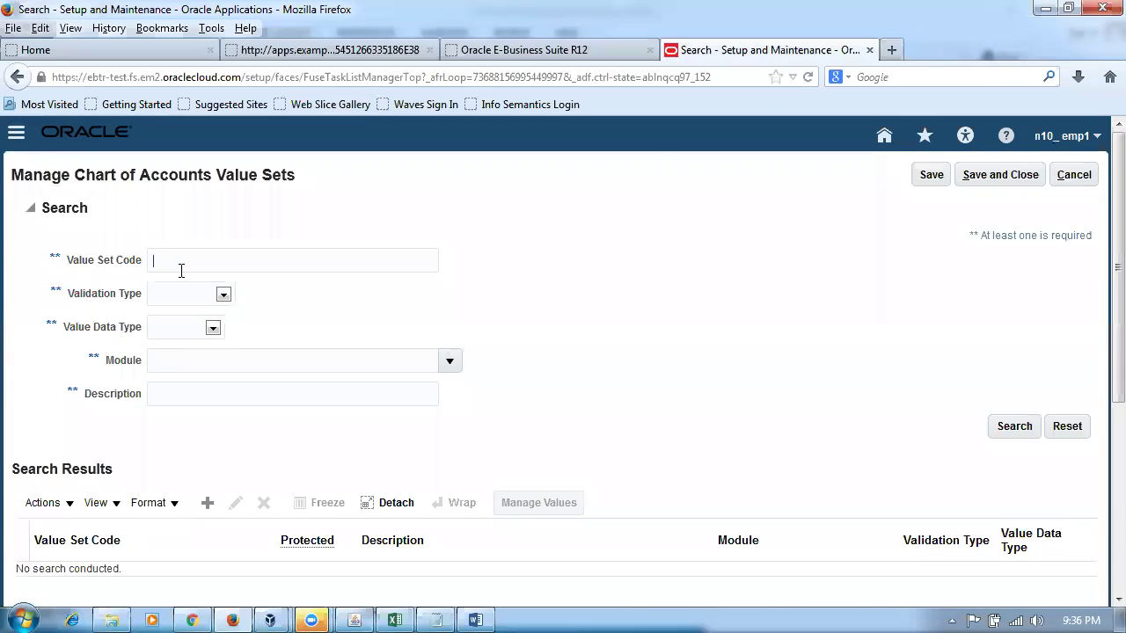
left_click(181, 271)
type("n10")
key("Return")
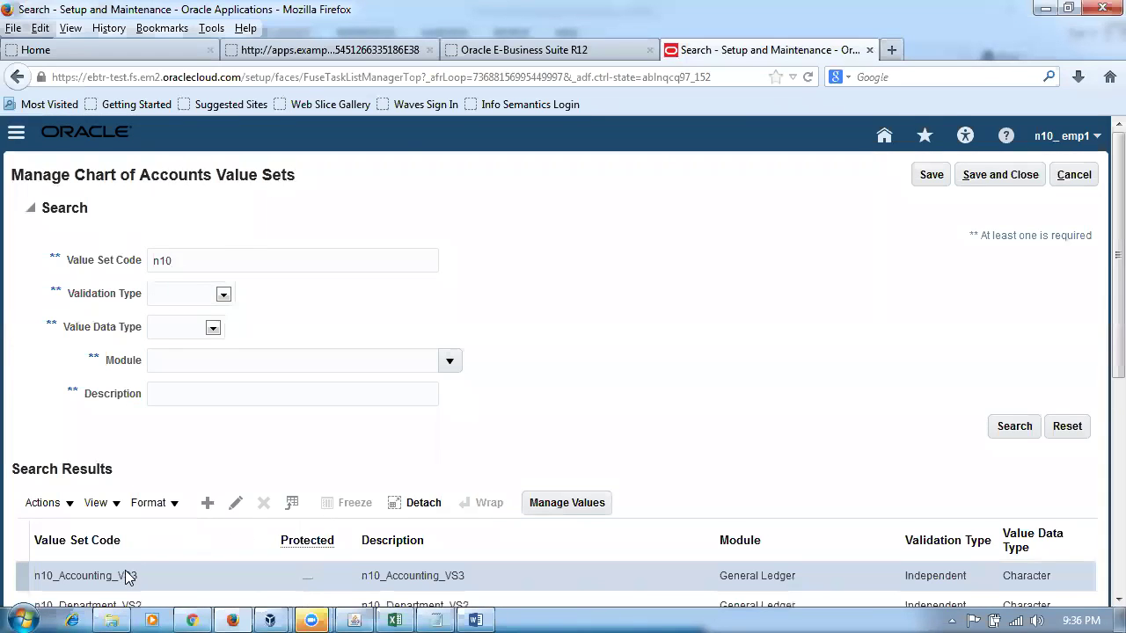
scroll(185, 535, "down", 5)
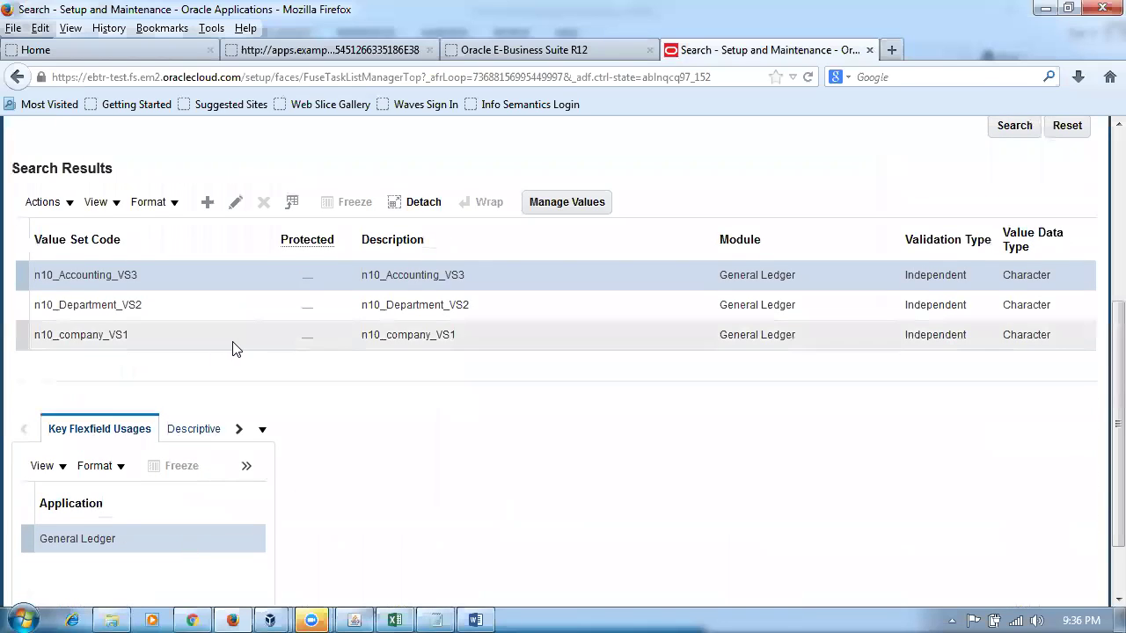
- List the existing values of n10_Accounting_VS3 and check accounts 1004–1006 in the reference document
left_click(570, 210)
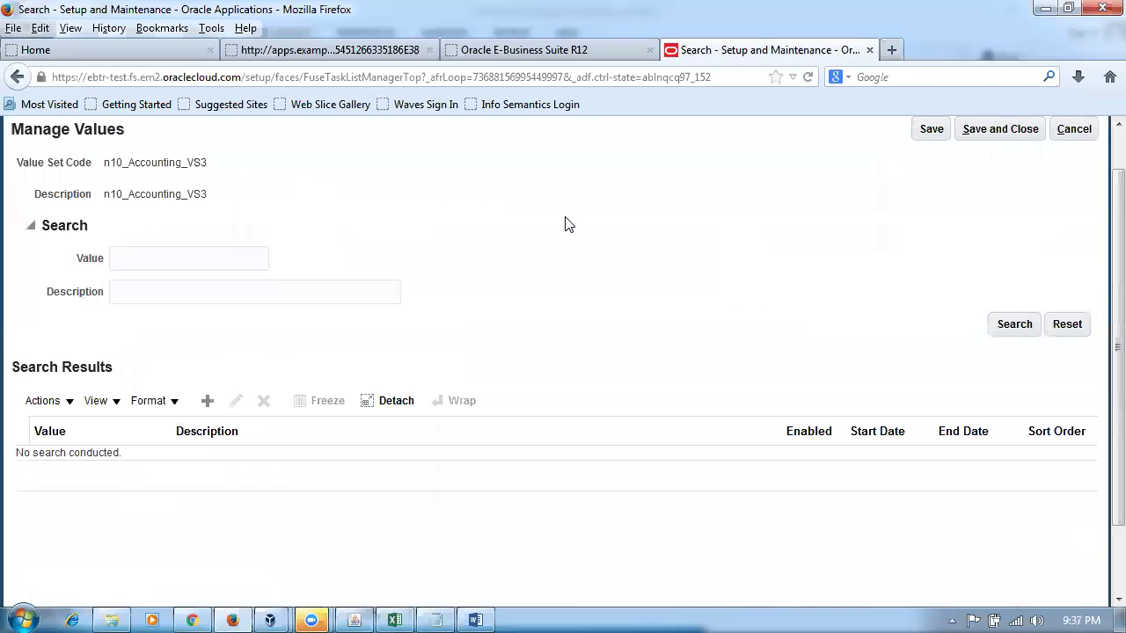
left_click(1011, 325)
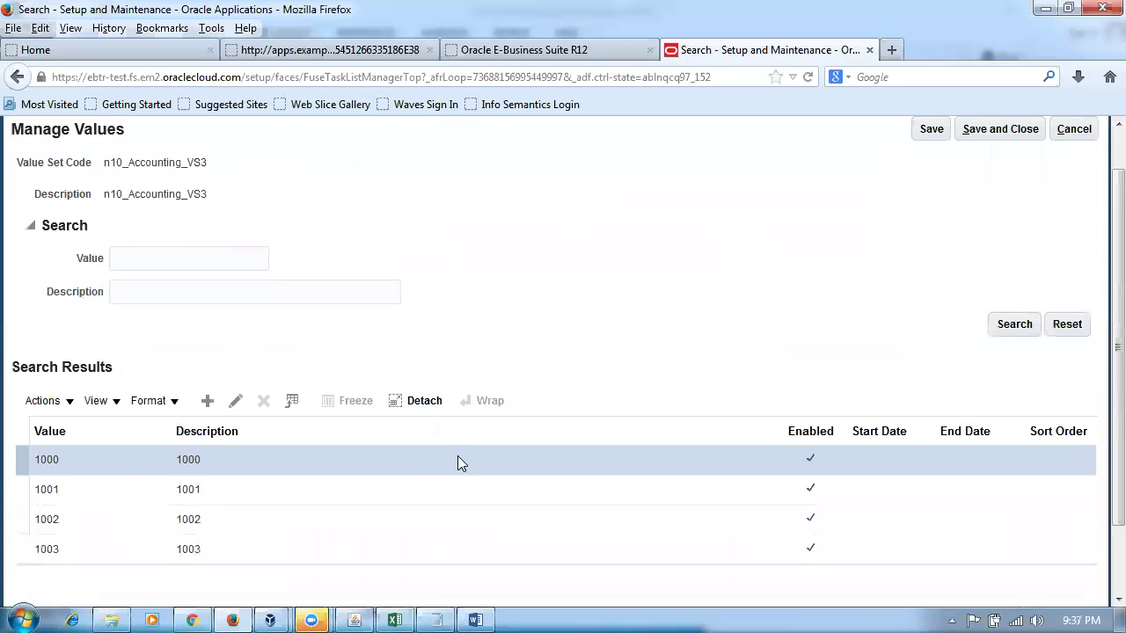
key("alt+Tab")
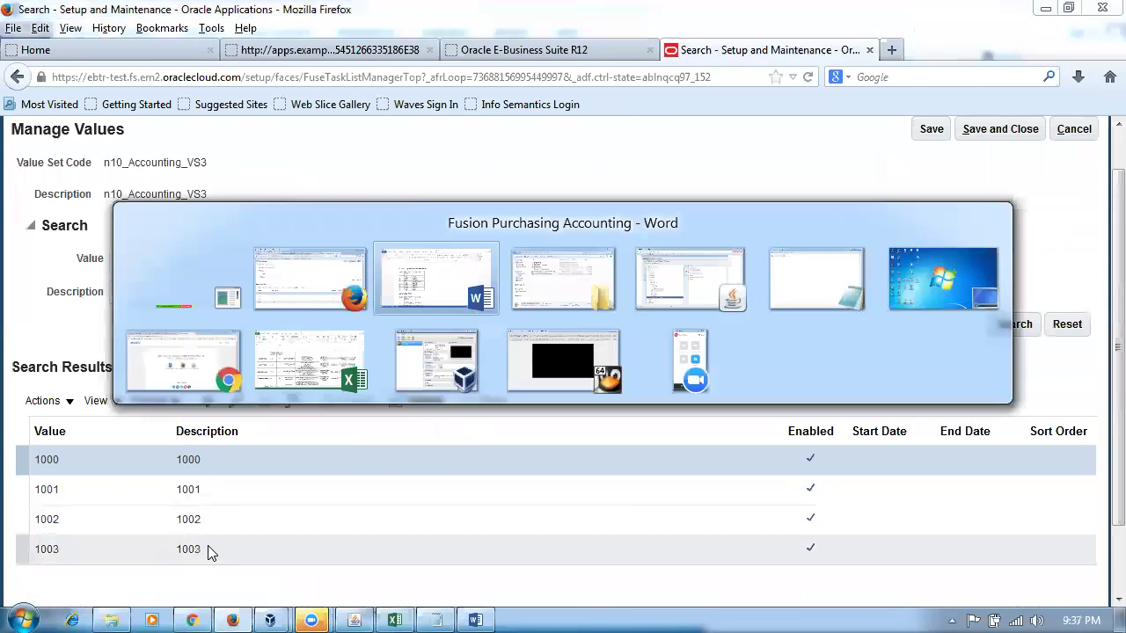
left_click_drag(283, 356, 297, 390)
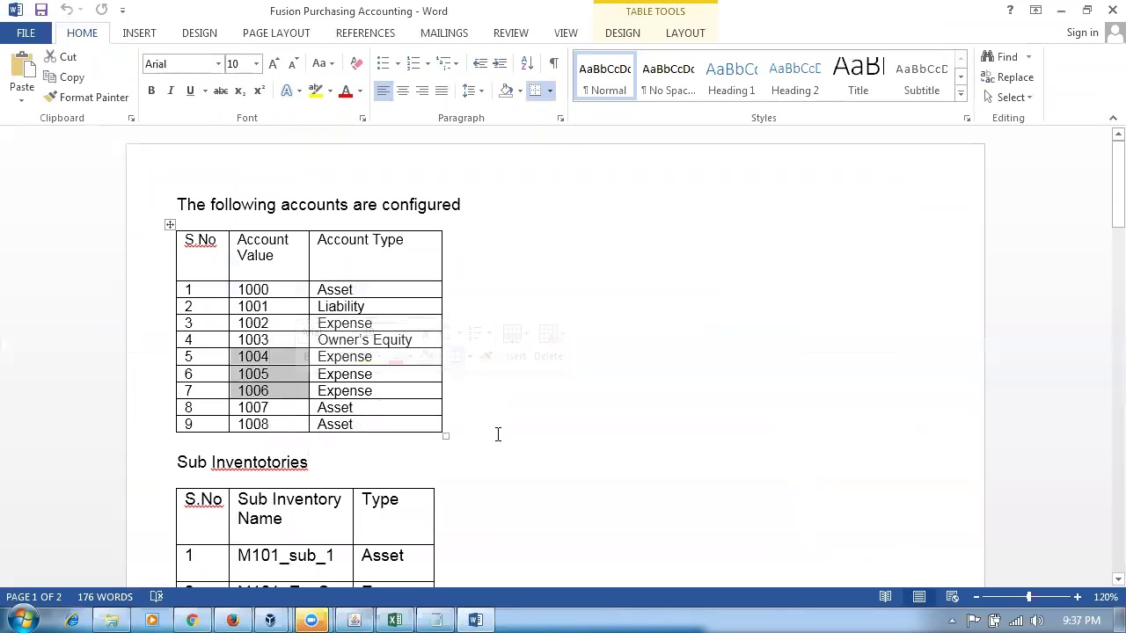
key("alt+Tab")
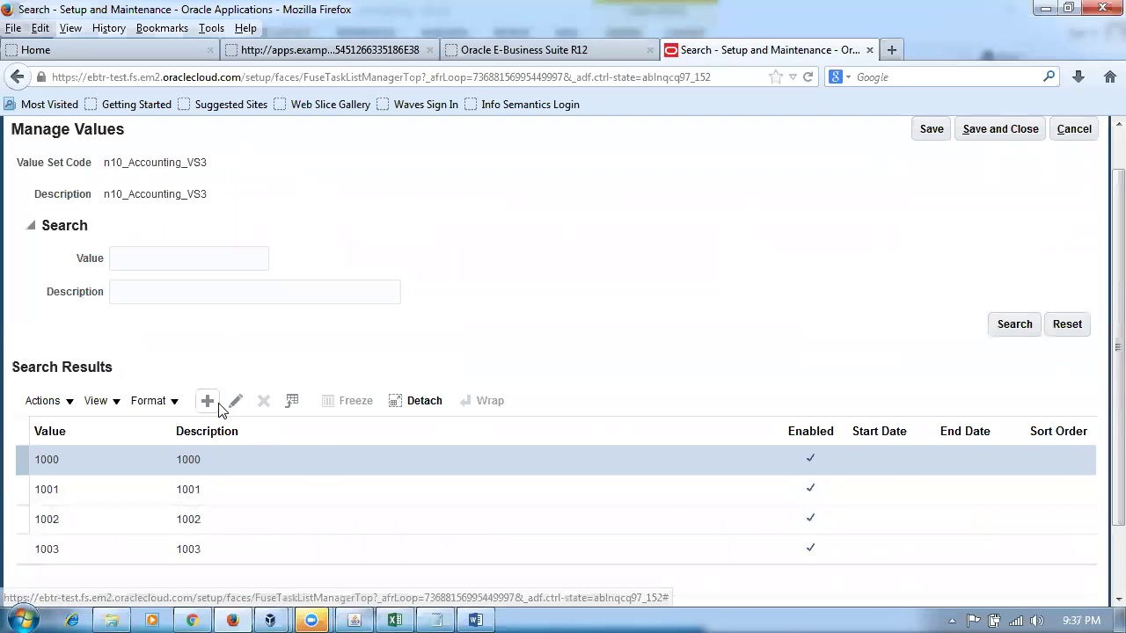
- Add value 1004 with description 1004 and account type Expense, and save it
left_click(216, 403)
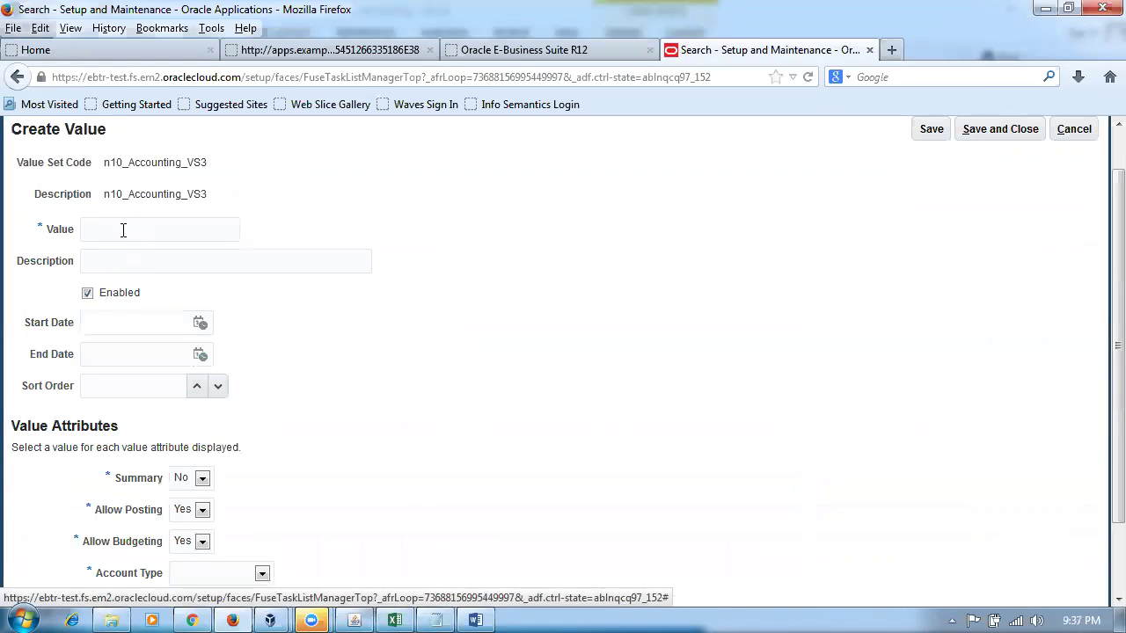
type("1004")
key("Tab")
type("1004")
left_click(698, 354)
scroll(528, 435, "down", 2)
left_click(218, 489)
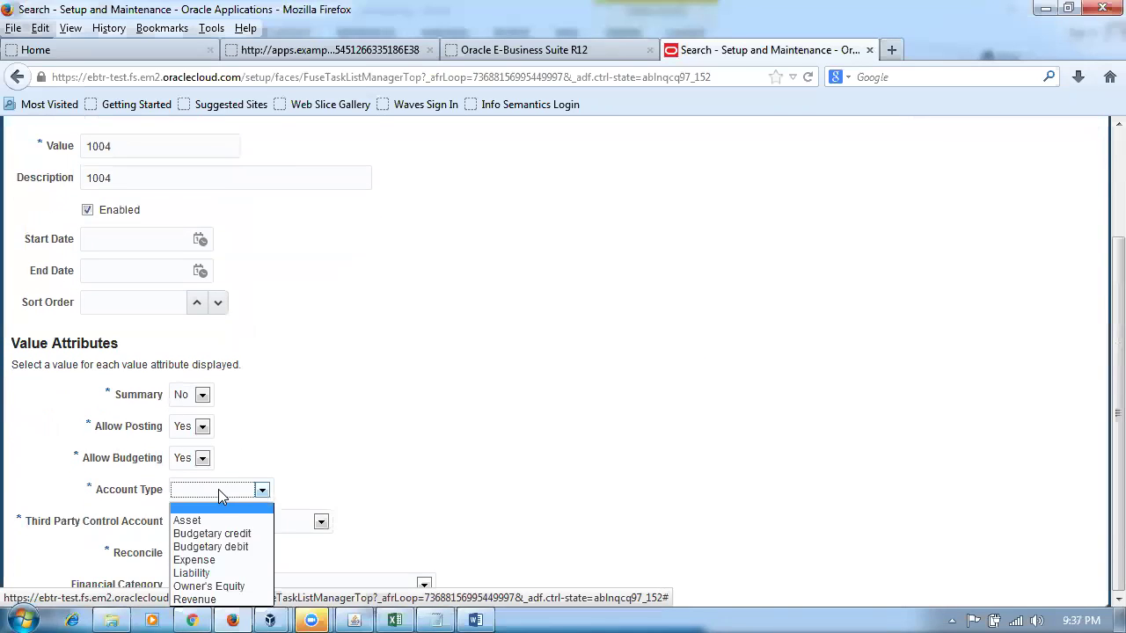
left_click(193, 560)
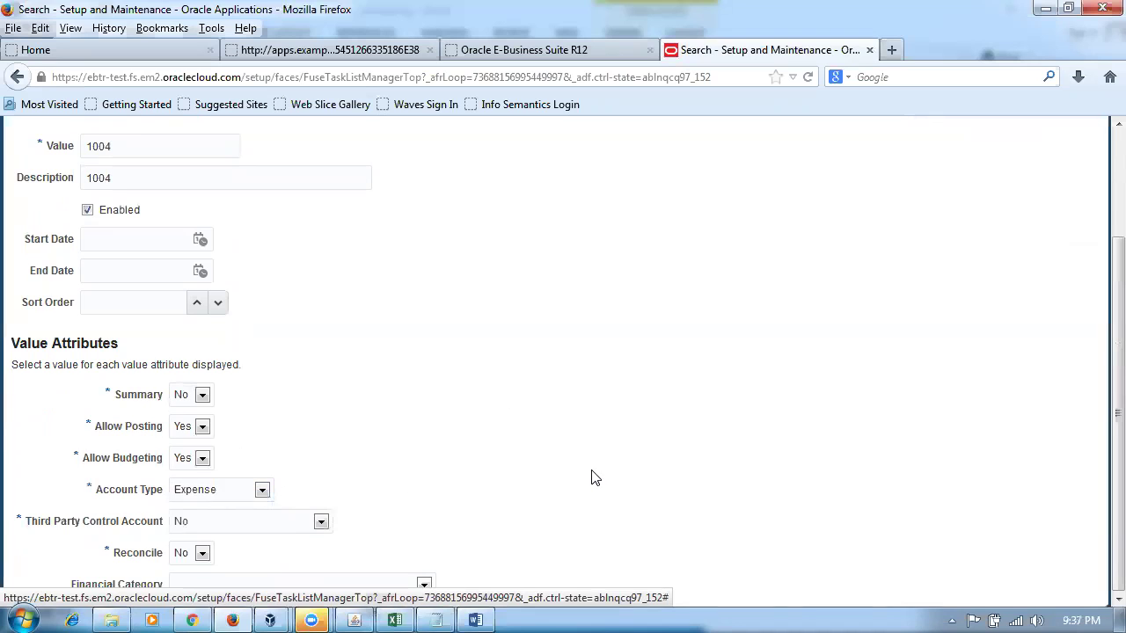
scroll(593, 476, "up", 3)
left_click(1020, 172)
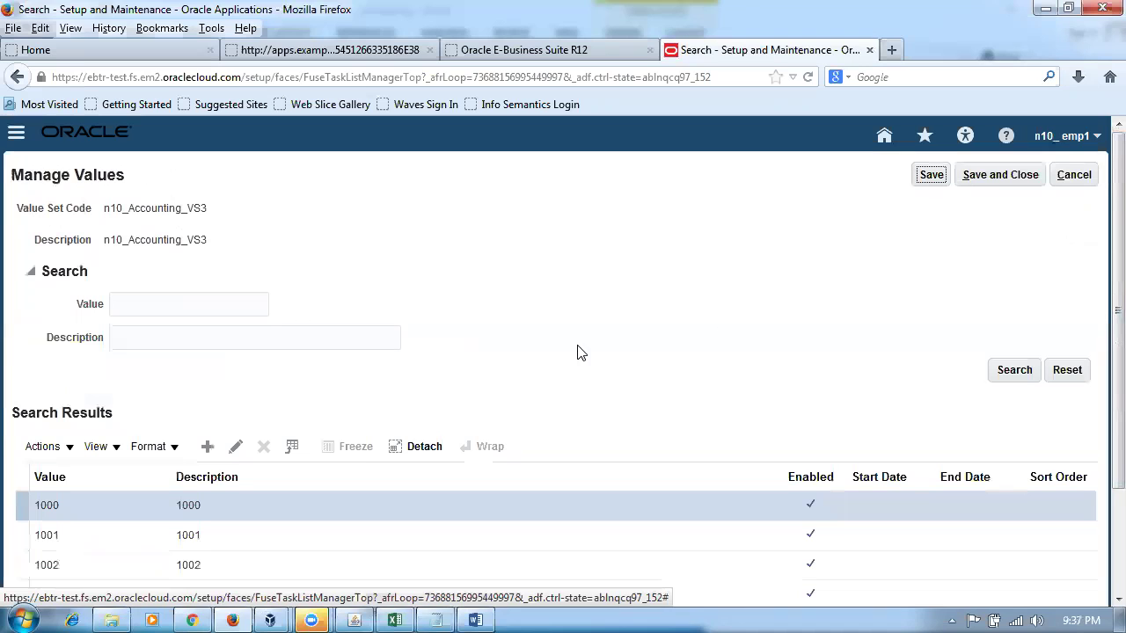
- Add value 1005 with description 1005 and account type Expense, and save it
left_click(206, 447)
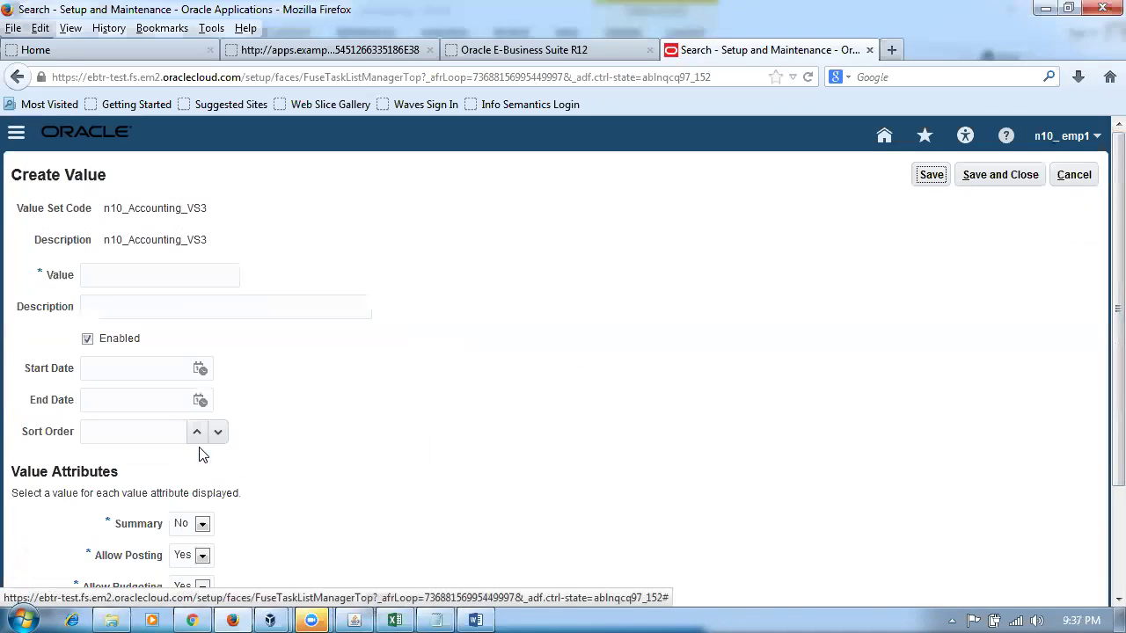
type("1005")
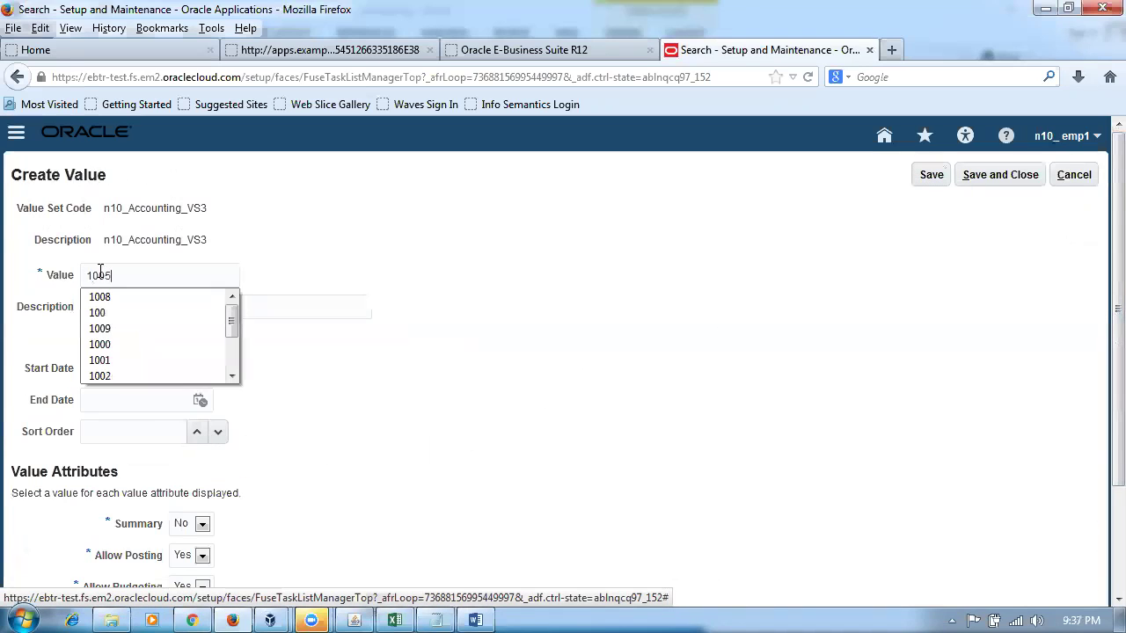
key("Tab")
type("1005")
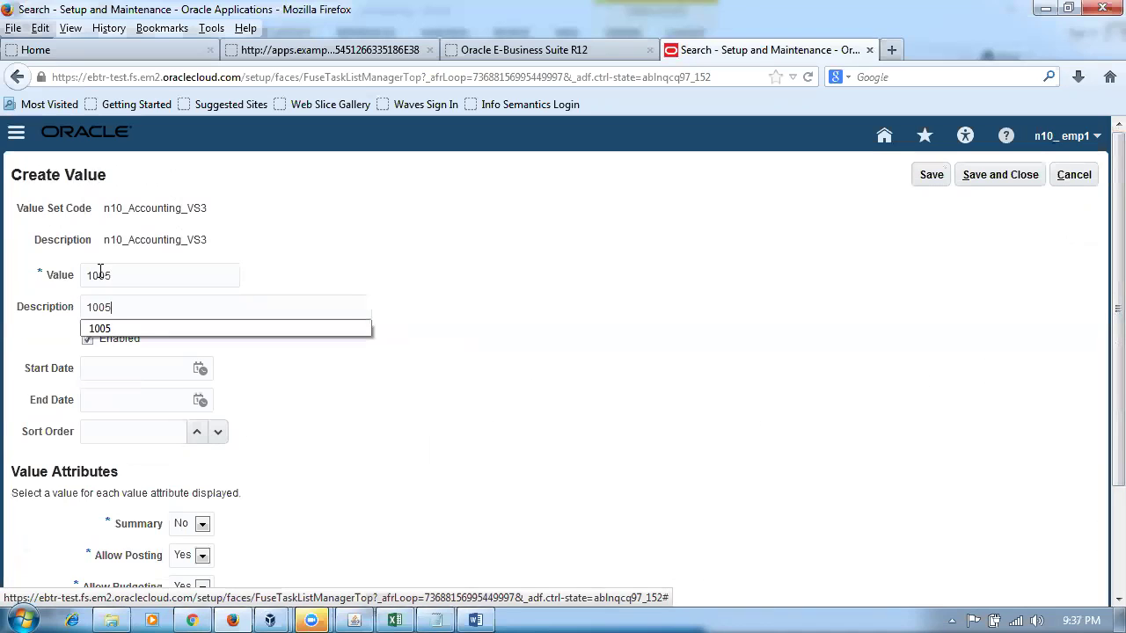
left_click(523, 394)
scroll(475, 457, "down", 3)
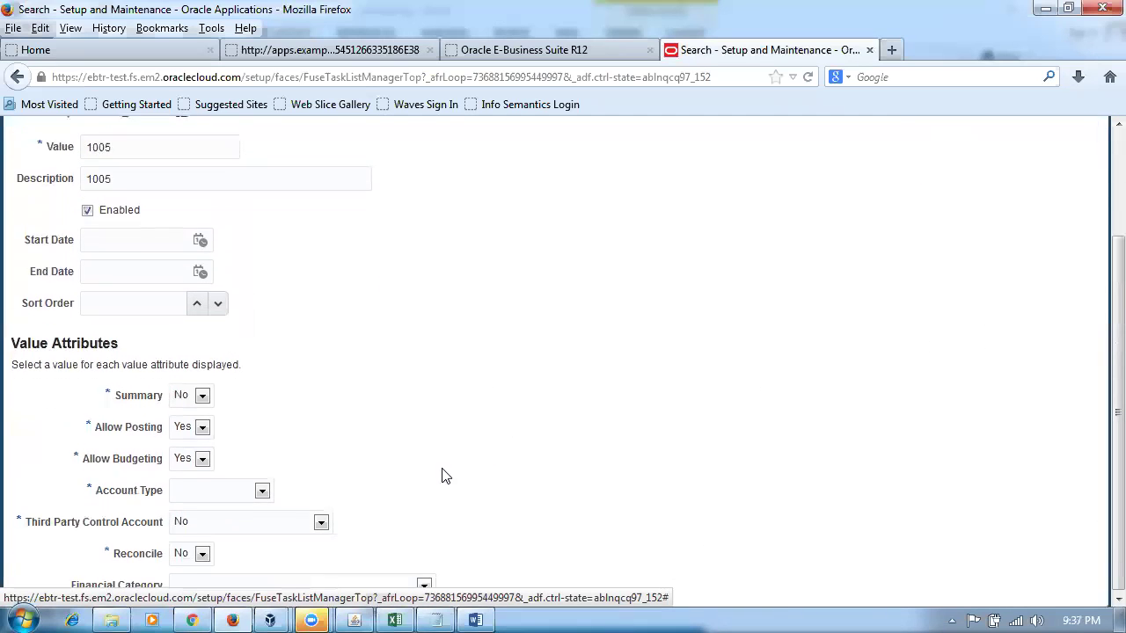
left_click(202, 489)
left_click(194, 560)
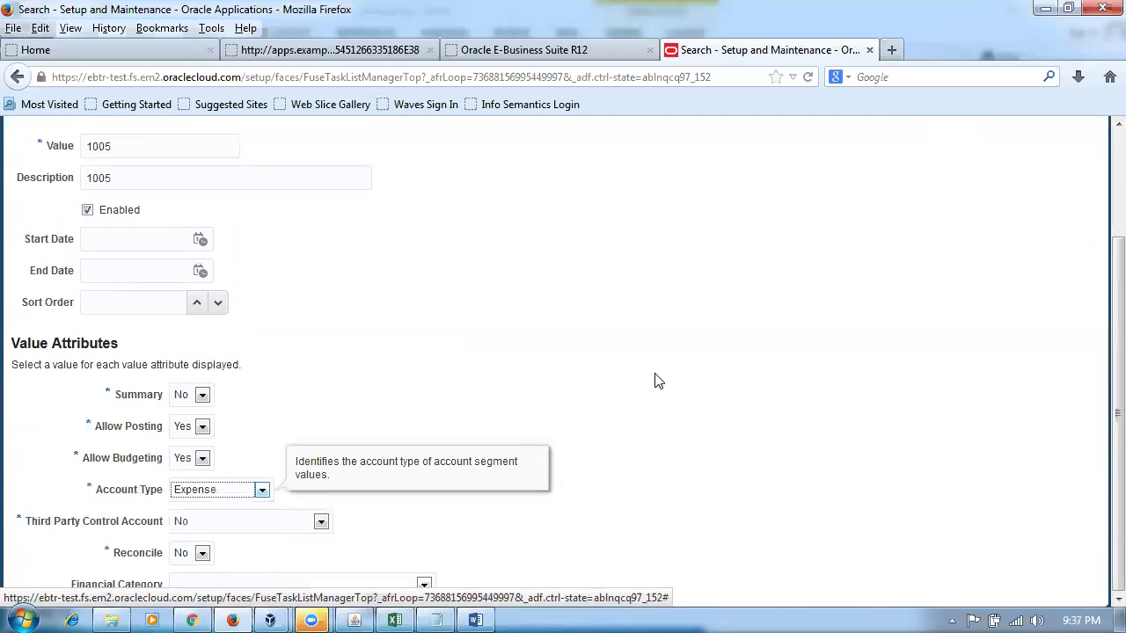
scroll(694, 387, "up", 3)
left_click(1012, 176)
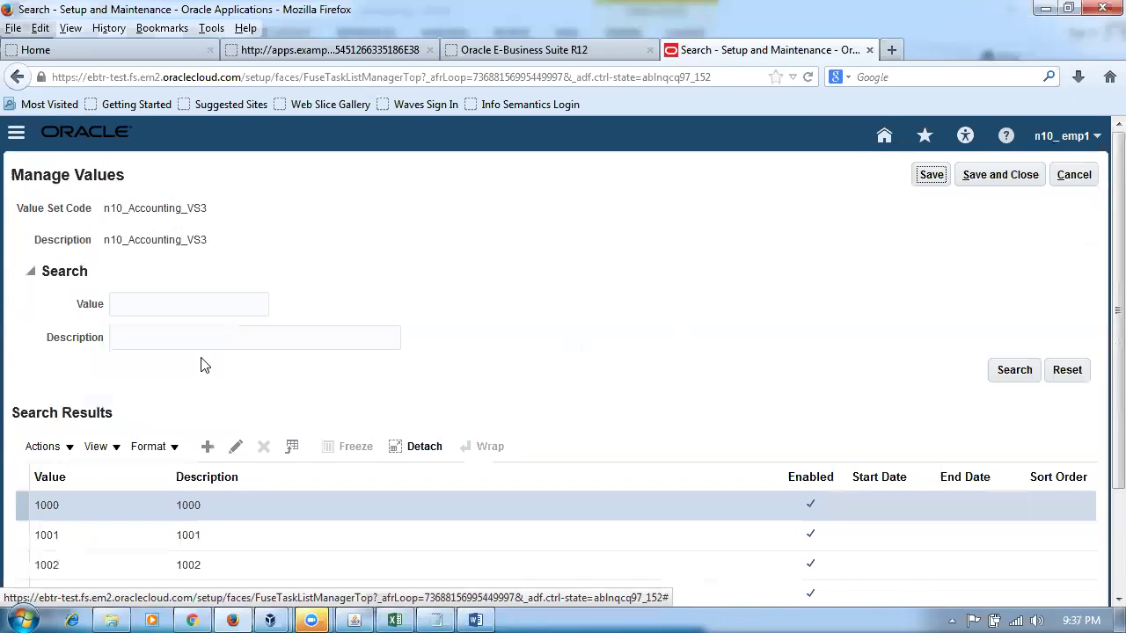
- Add value 1006 with description 1006 and account type Expense, and save it
left_click(208, 448)
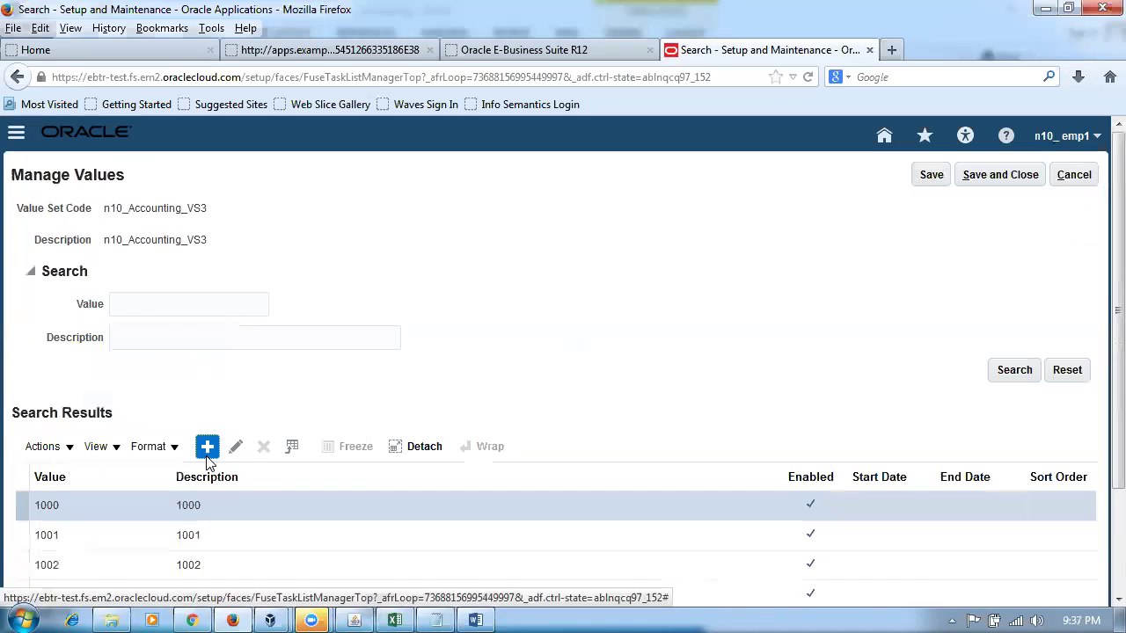
left_click(135, 272)
type("1")
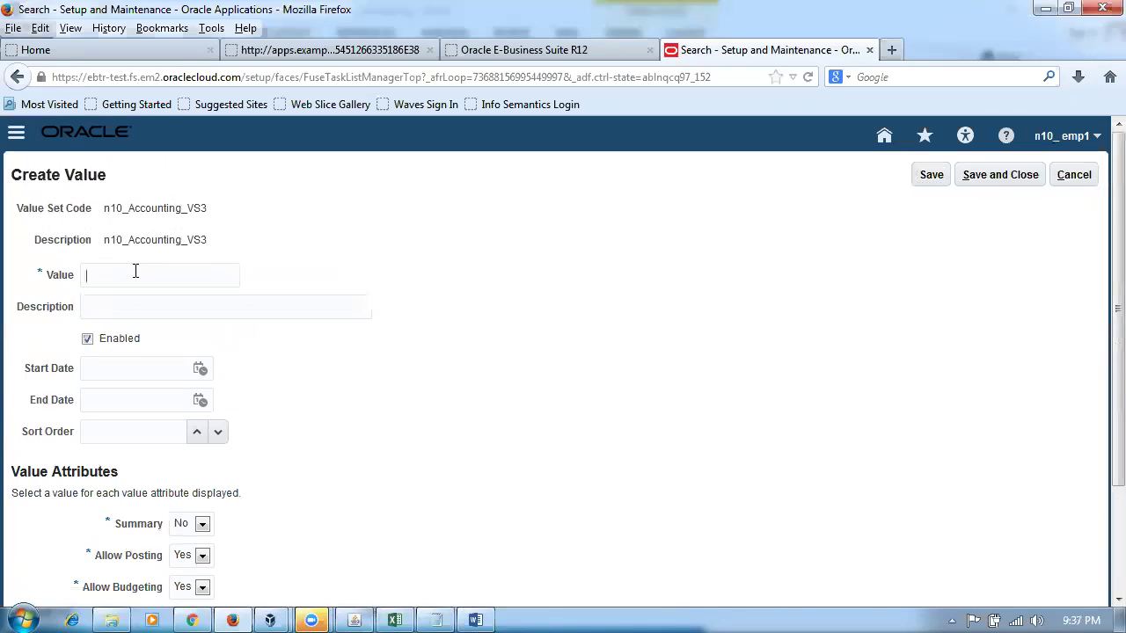
type("006")
key("Tab")
type("1006")
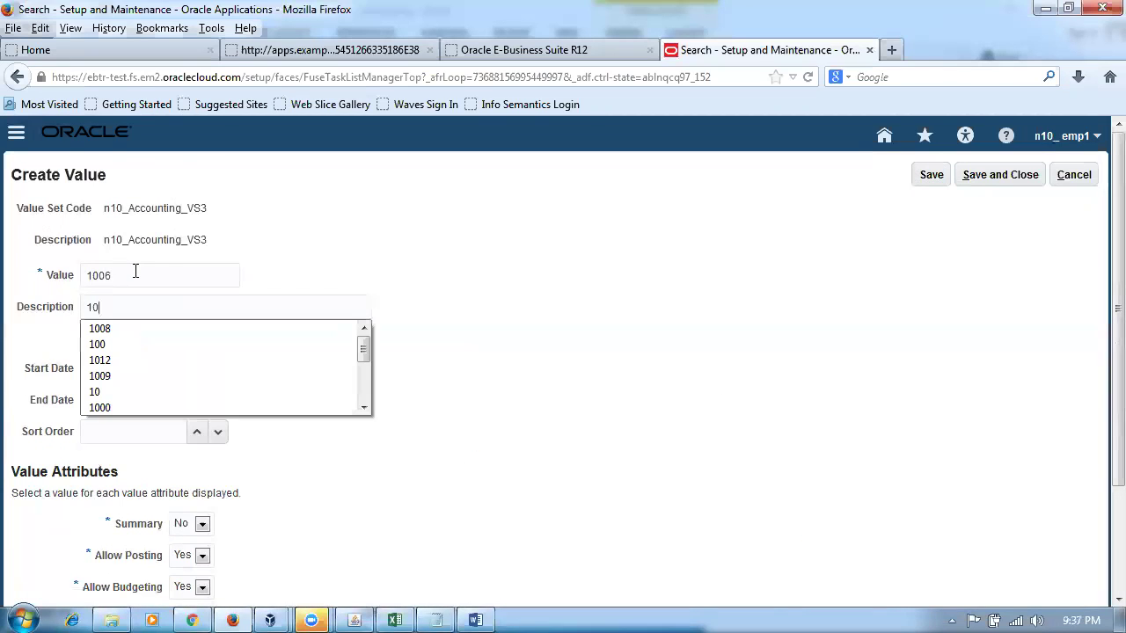
left_click(630, 394)
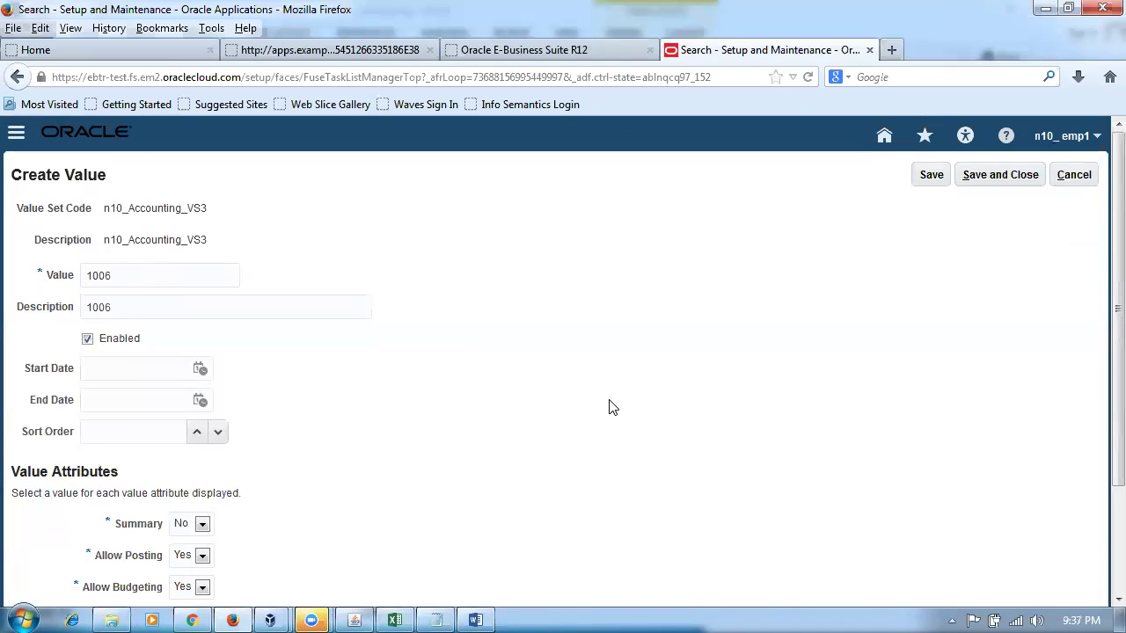
scroll(613, 409, "down", 3)
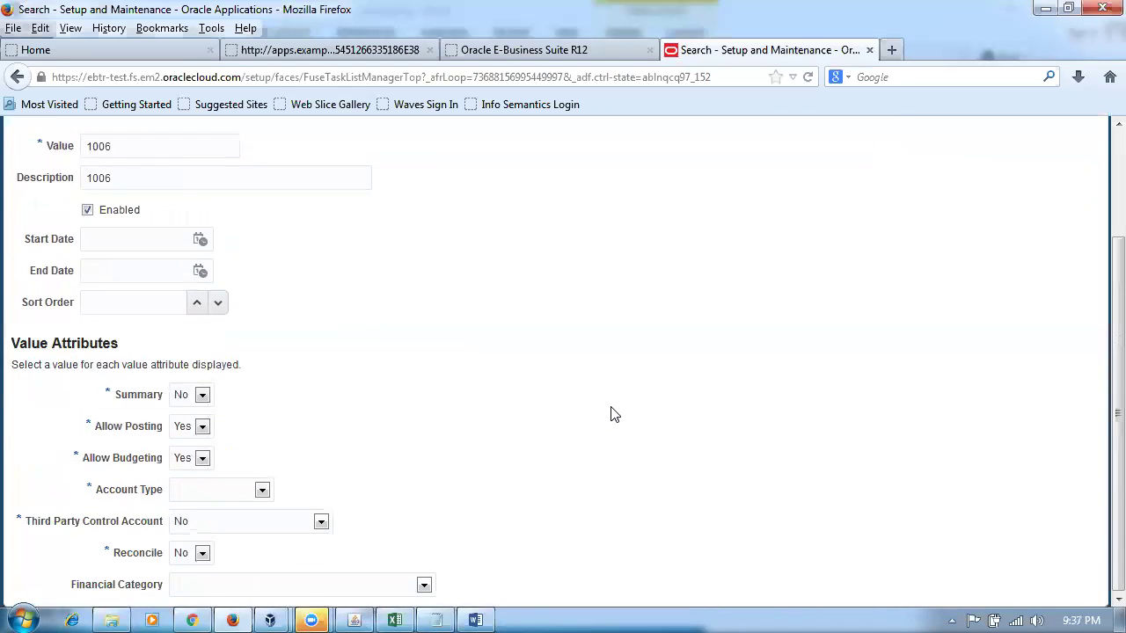
left_click(260, 490)
left_click(218, 559)
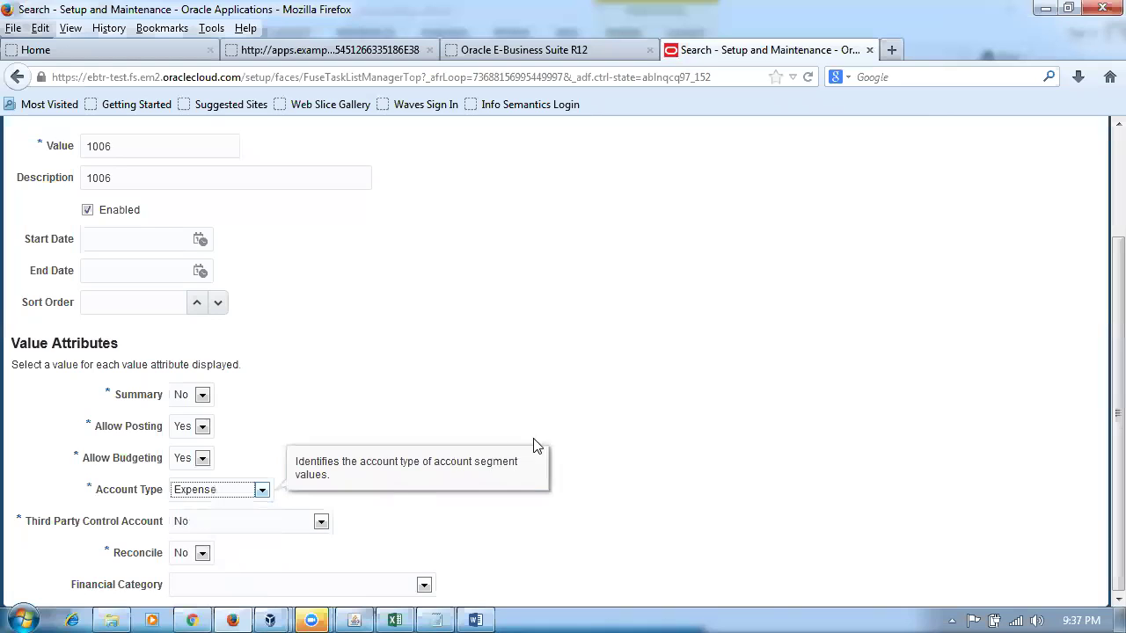
scroll(765, 413, "up", 3)
left_click(1010, 180)
- Check the Asset account types for rows 8–9 in the Word reference document
key("alt+Tab")
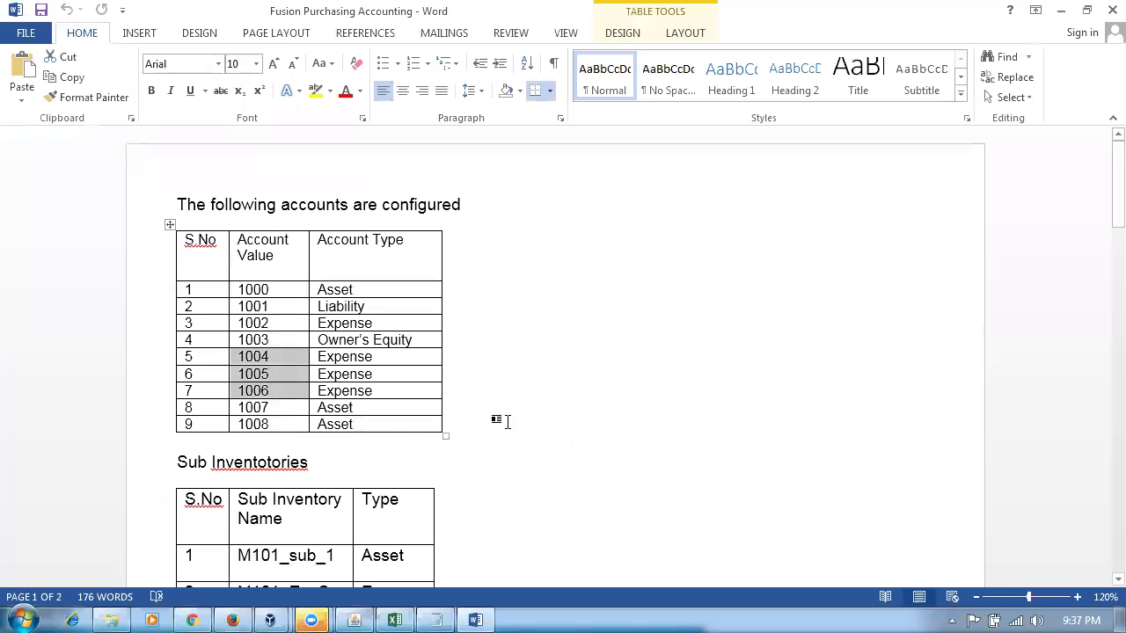
left_click_drag(376, 412, 386, 427)
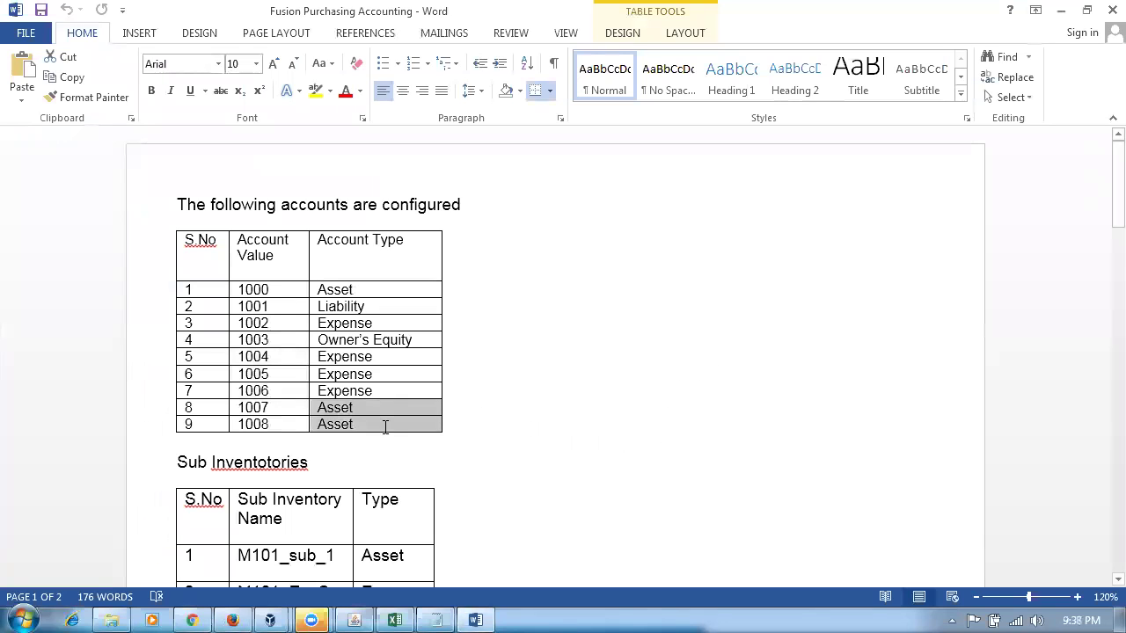
key("alt+Tab")
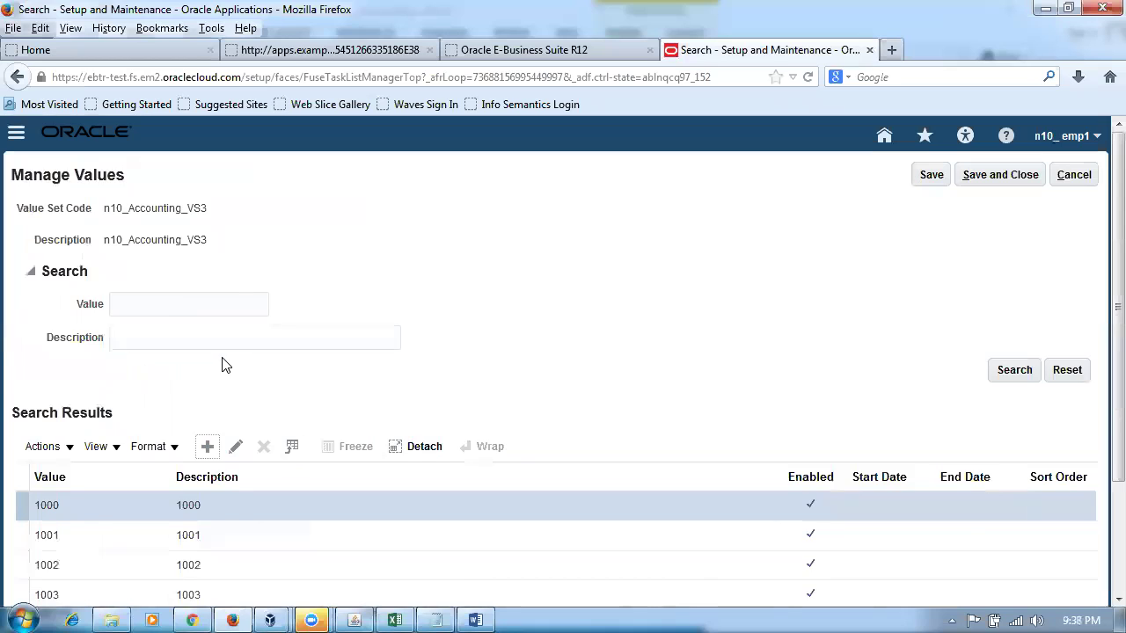
- Add account value 1007, description 1007, as an Asset account and save it
left_click(98, 277)
type("1007")
key("Tab")
type("1007")
left_click(495, 480)
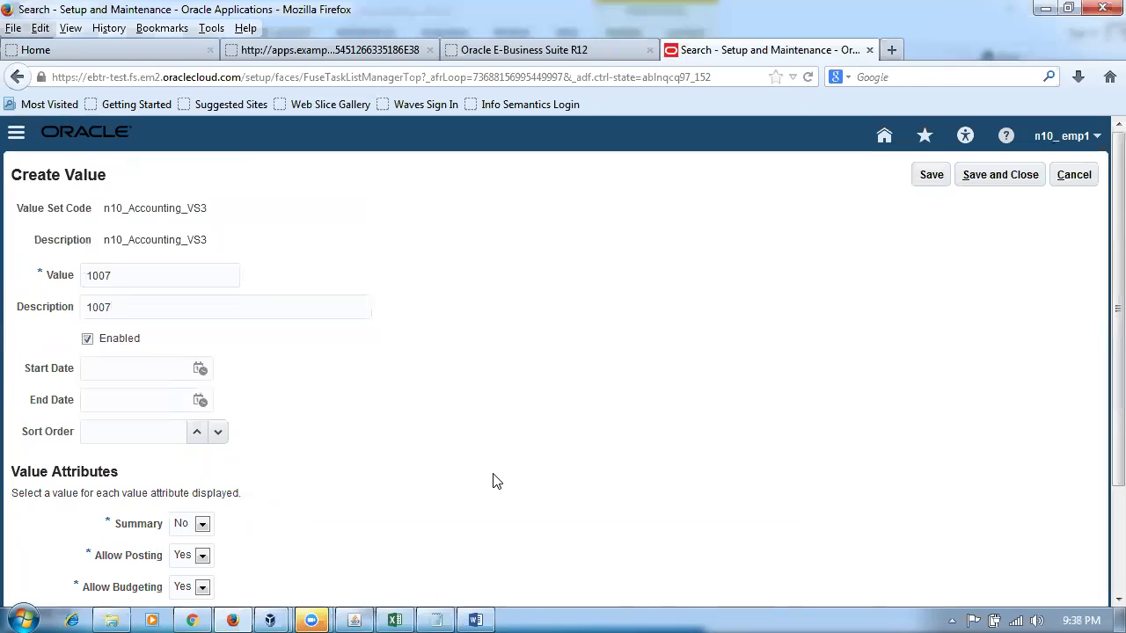
scroll(493, 480, "down", 3)
left_click(185, 494)
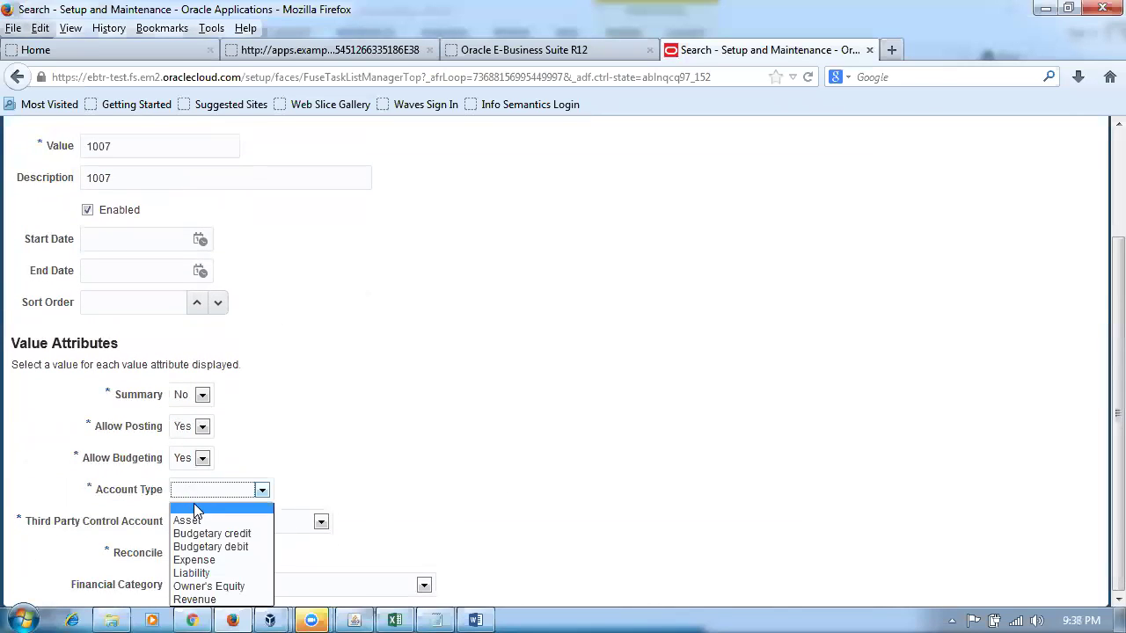
left_click(196, 505)
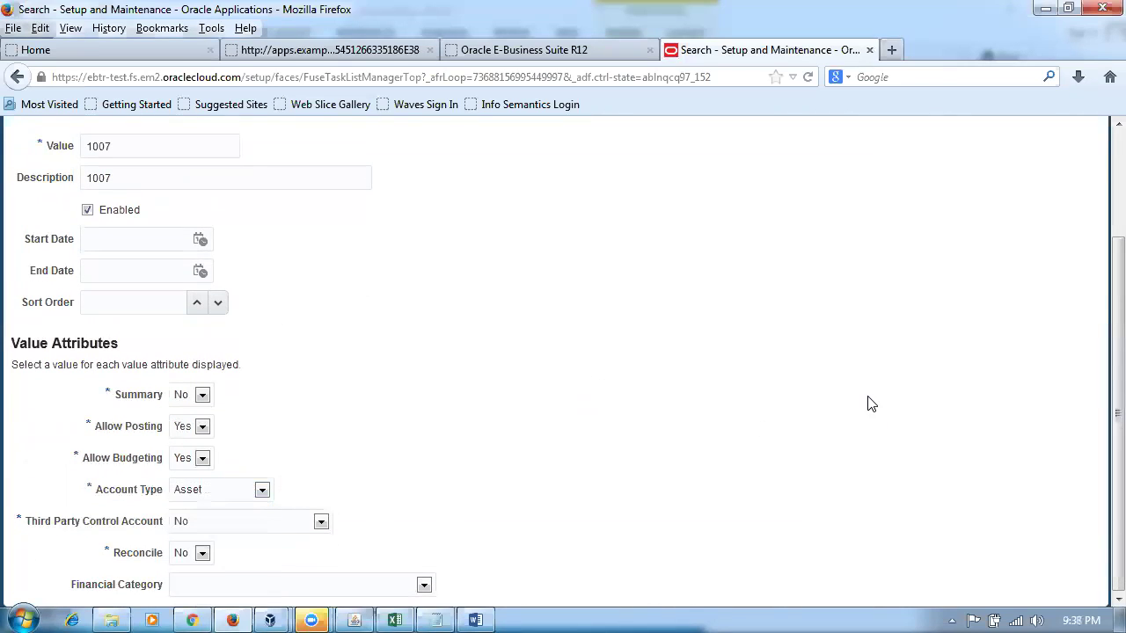
scroll(867, 404, "up", 3)
left_click(996, 176)
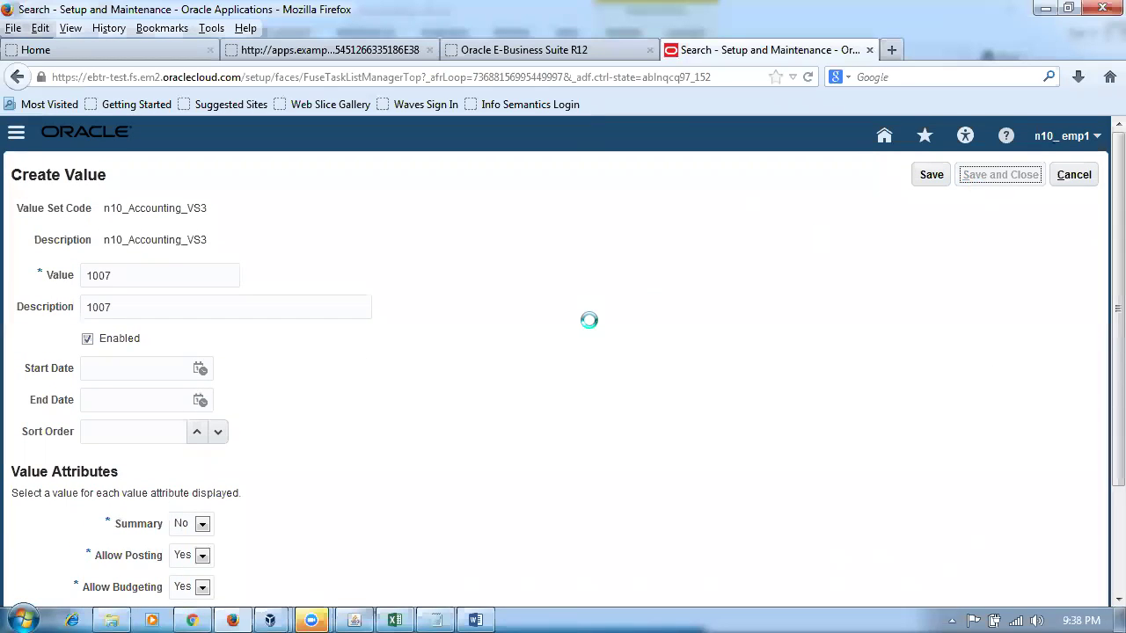
- Add account value 1008, description 1008, as an Asset account and save it
left_click(208, 449)
left_click(121, 275)
type("1008")
key("Tab")
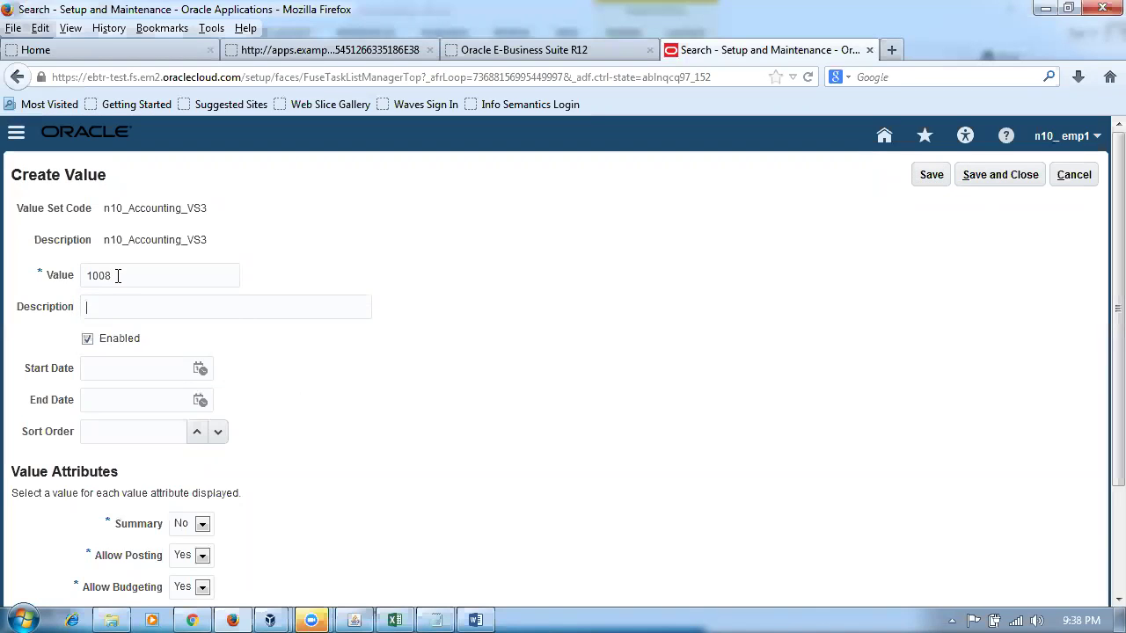
type("1008")
triple_click(606, 433)
scroll(588, 448, "down", 2)
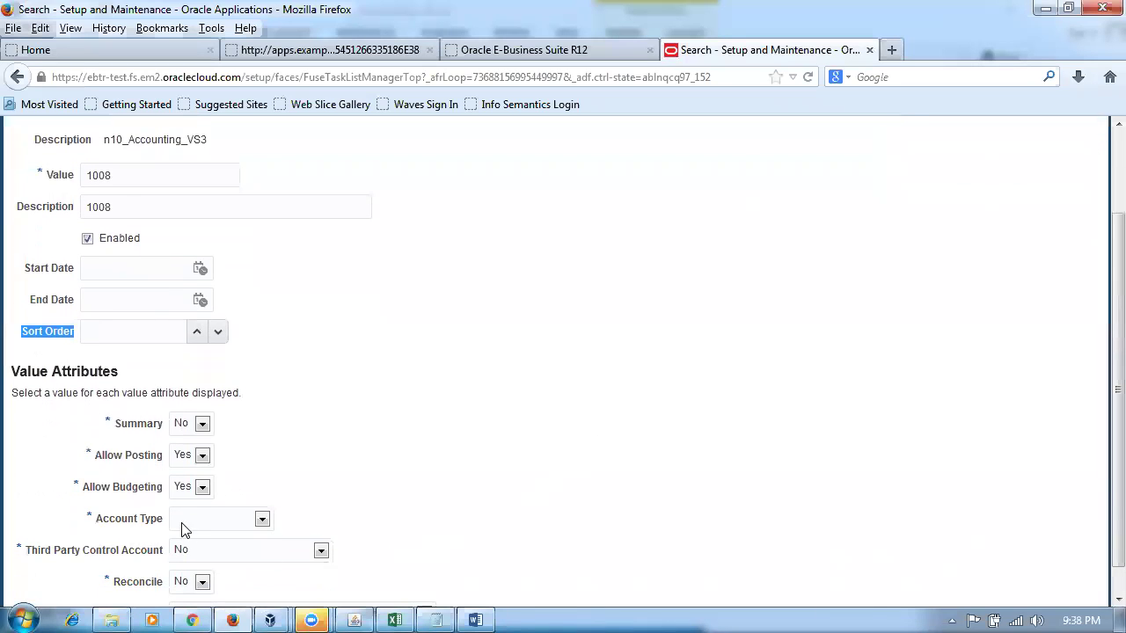
left_click(185, 527)
left_click(193, 424)
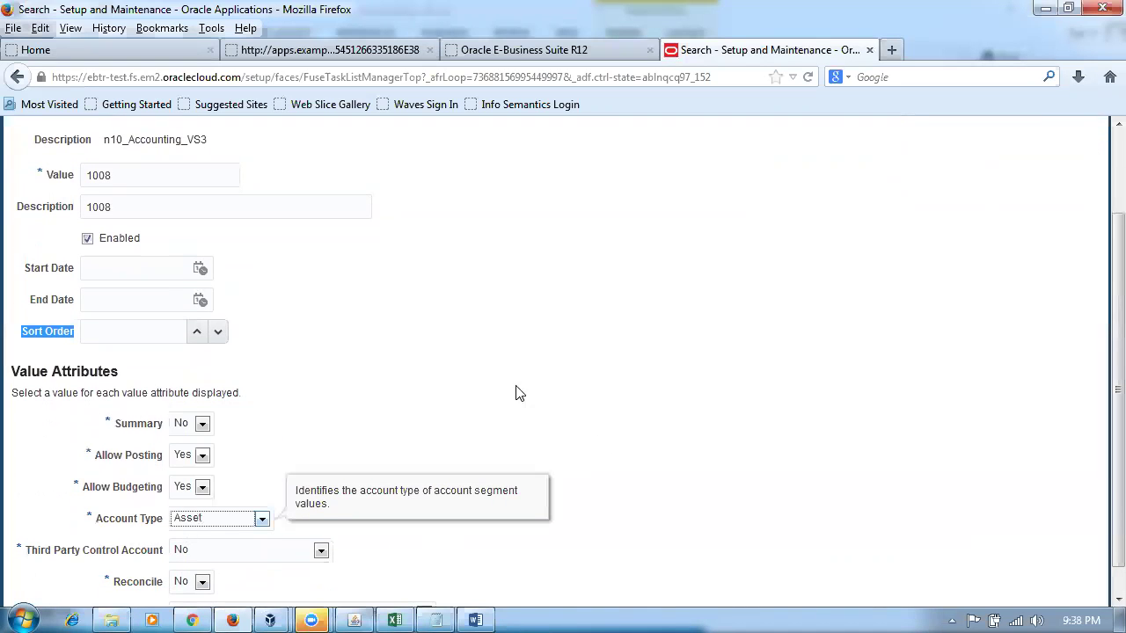
left_click(762, 403)
scroll(664, 464, "up", 3)
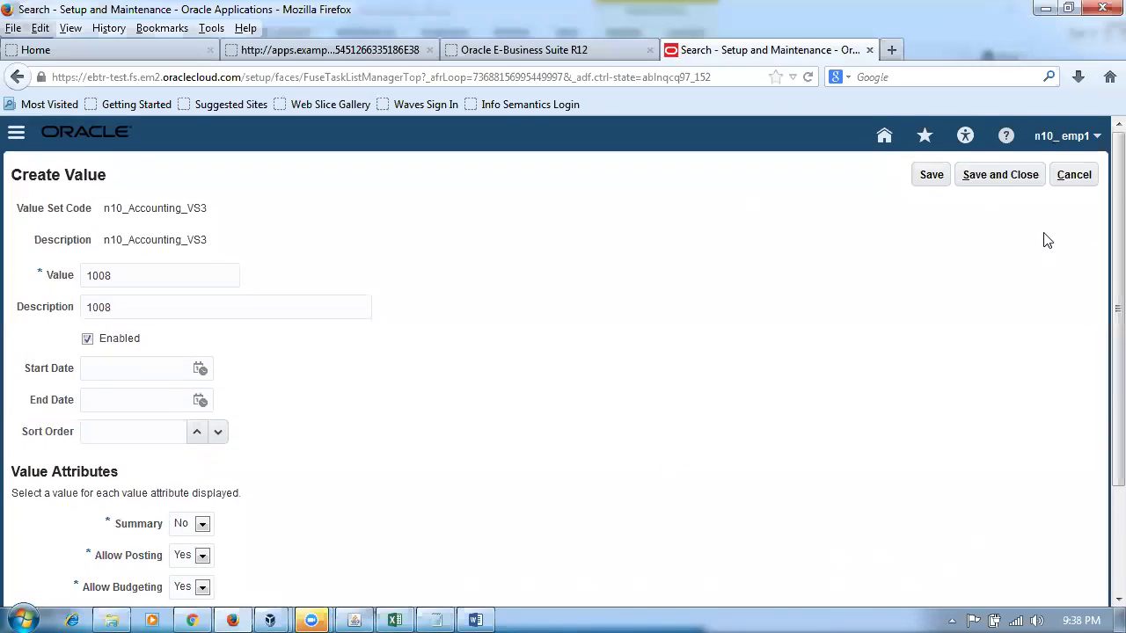
left_click(999, 176)
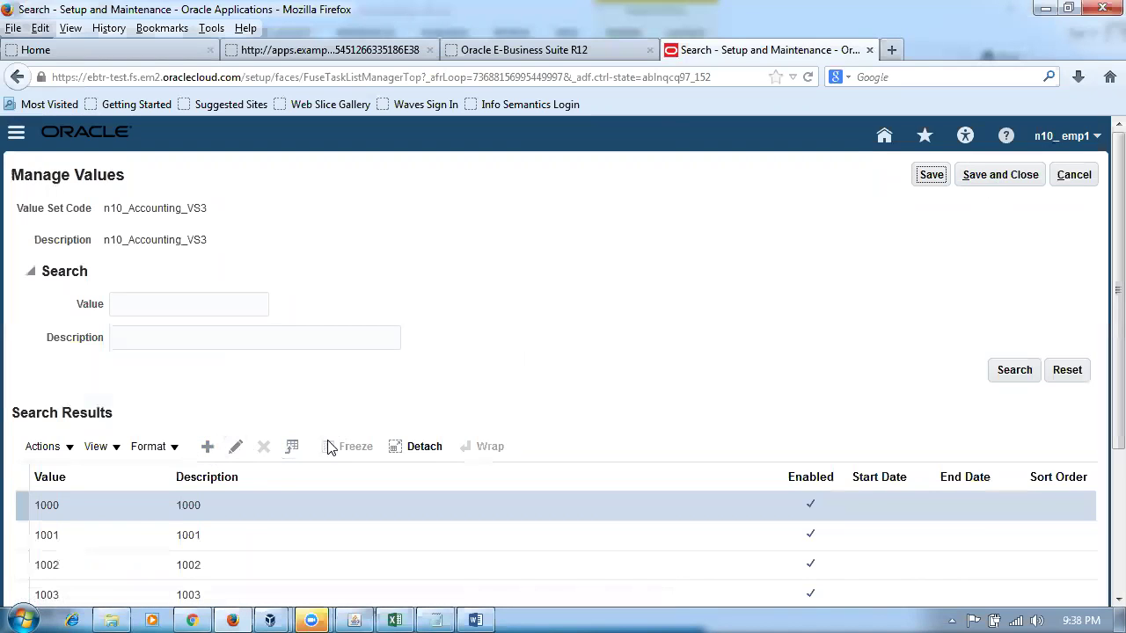
scroll(395, 382, "down", 3)
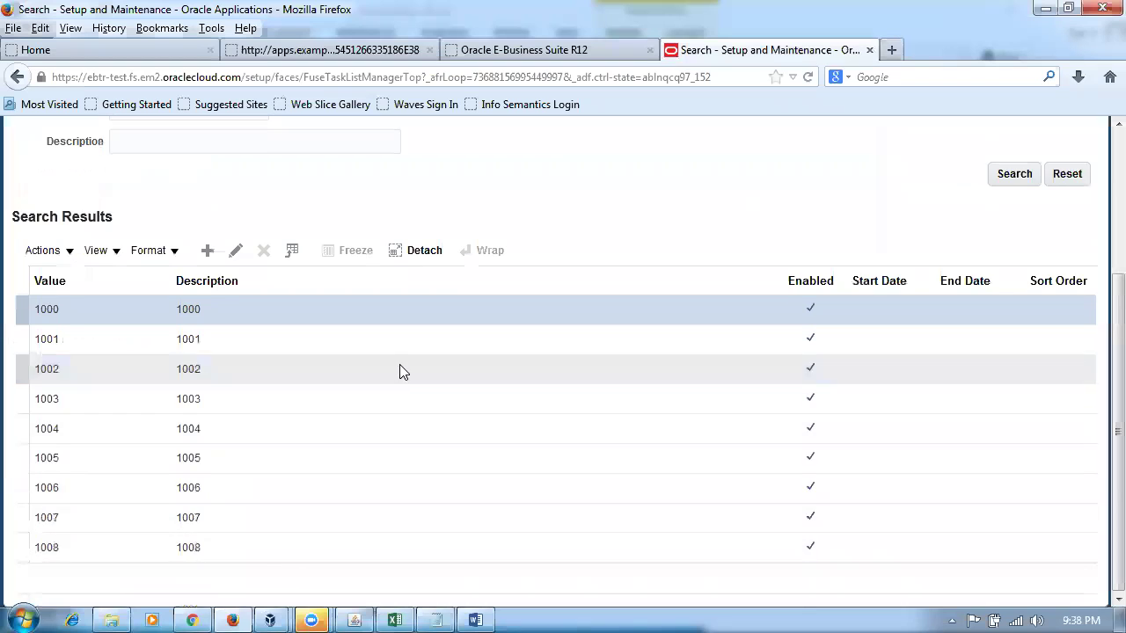
scroll(387, 382, "up", 3)
left_click(207, 448)
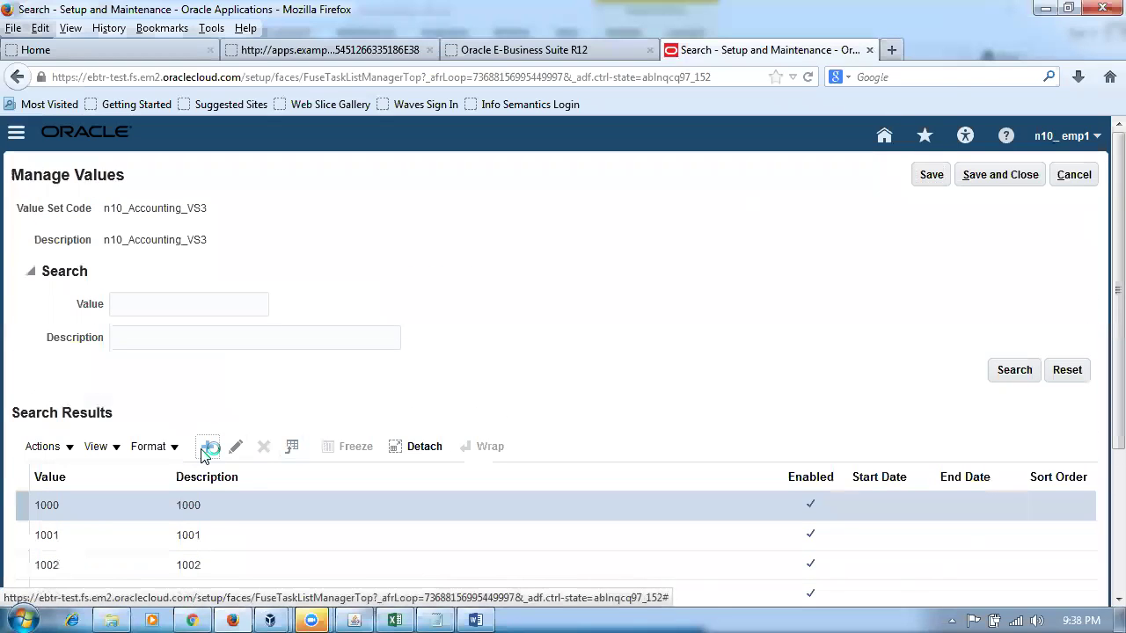
- Add account value 1009, description 1009, as an Expense account and save it
left_click(151, 276)
type("1009")
key("Tab")
type("1009")
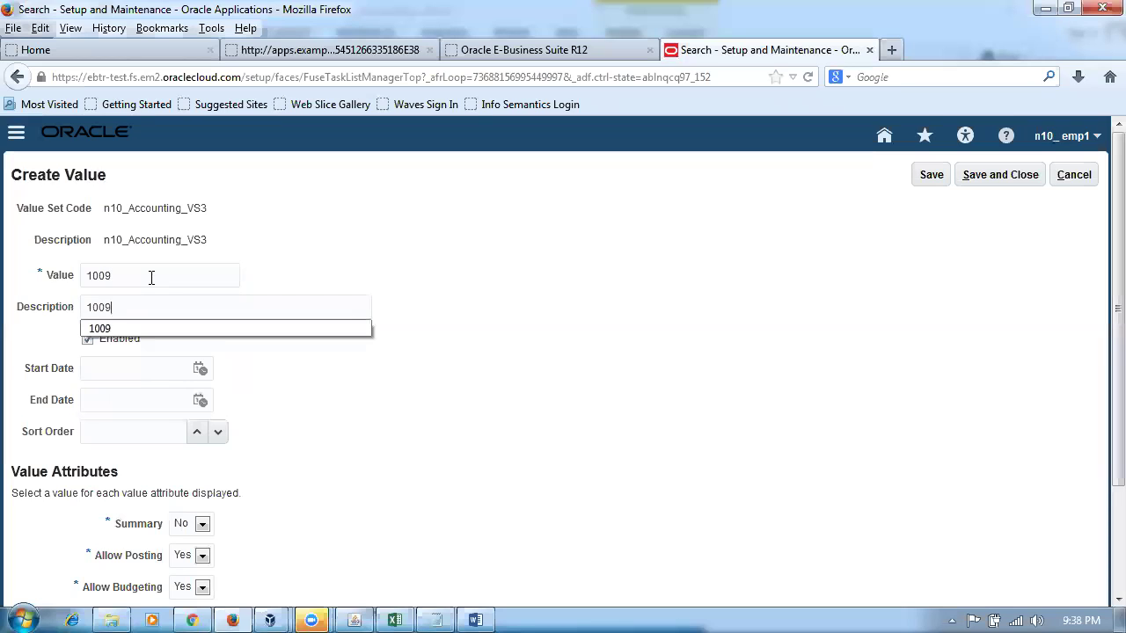
left_click(603, 382)
scroll(607, 387, "down", 3)
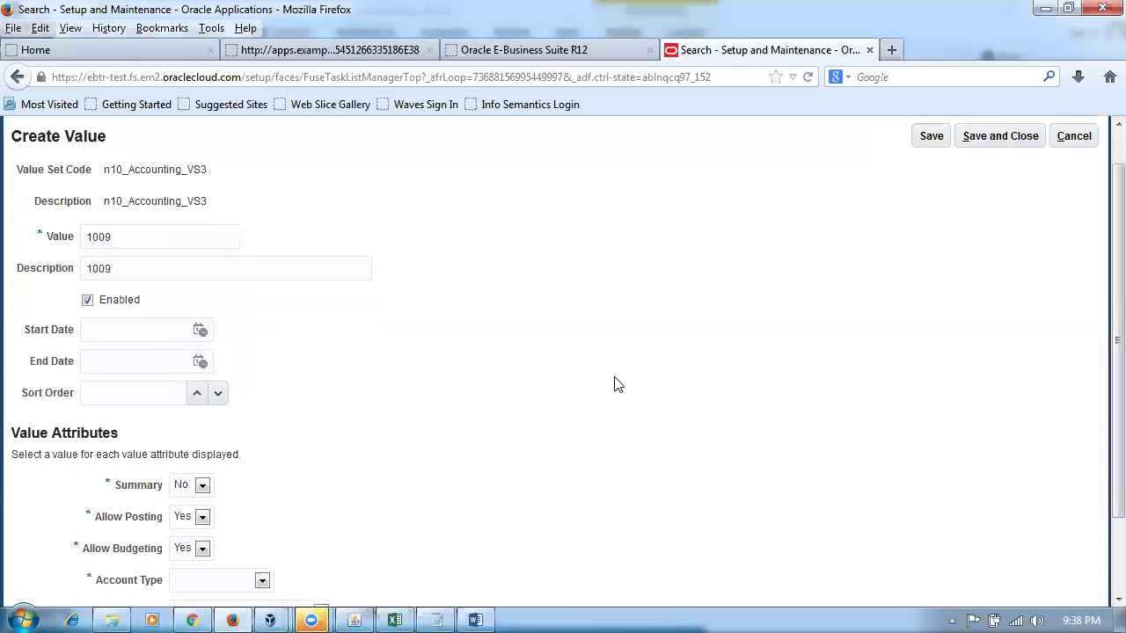
left_click(227, 498)
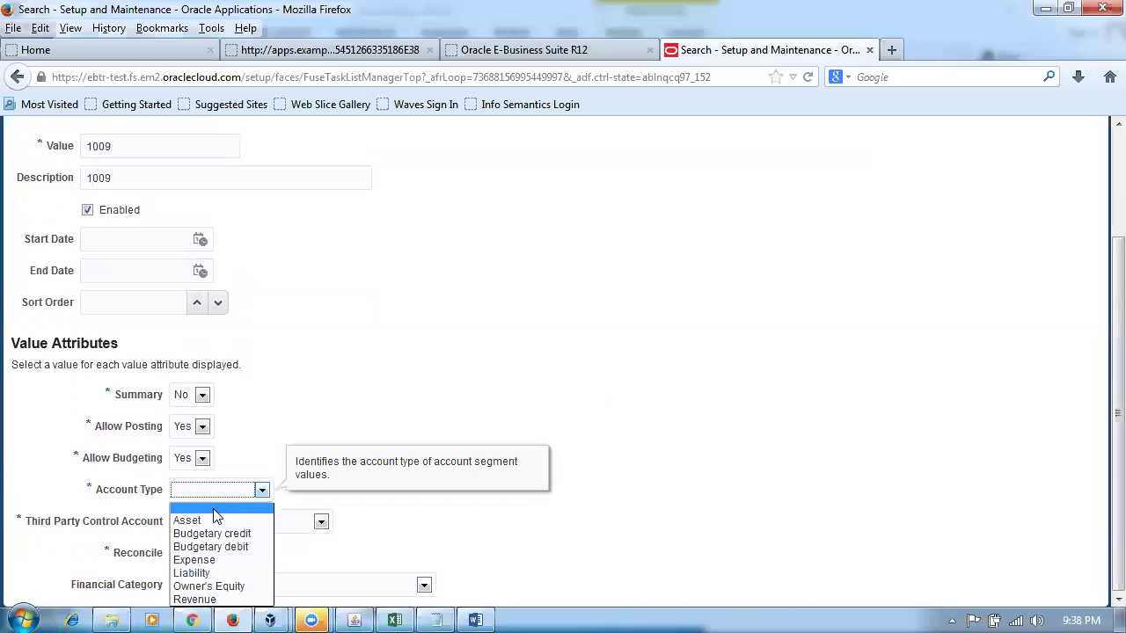
left_click(198, 558)
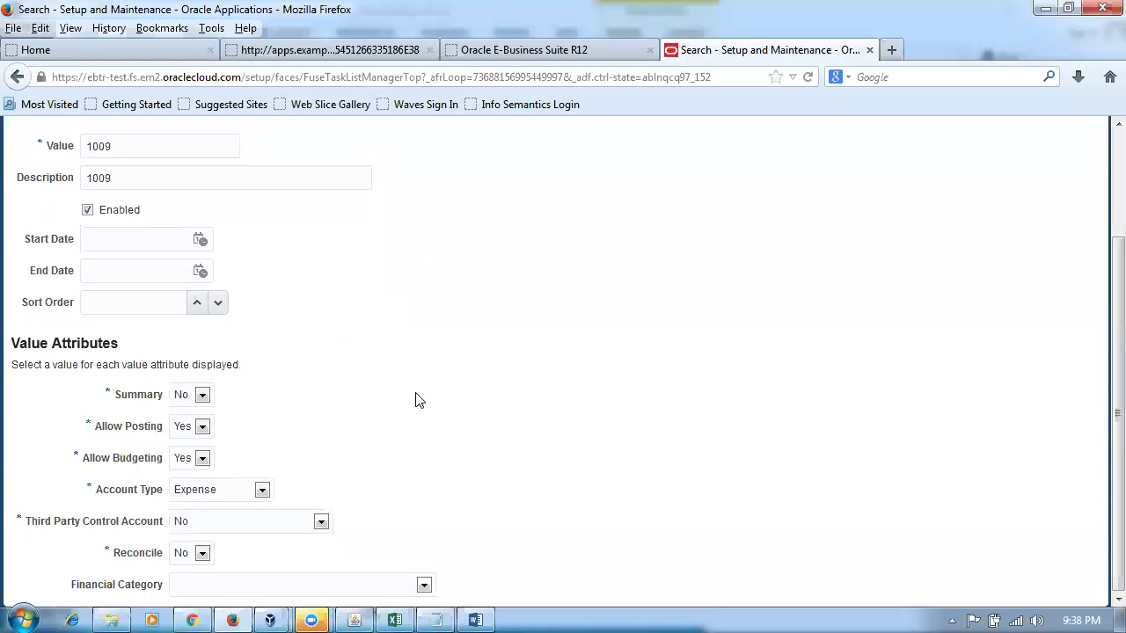
scroll(450, 422, "up", 3)
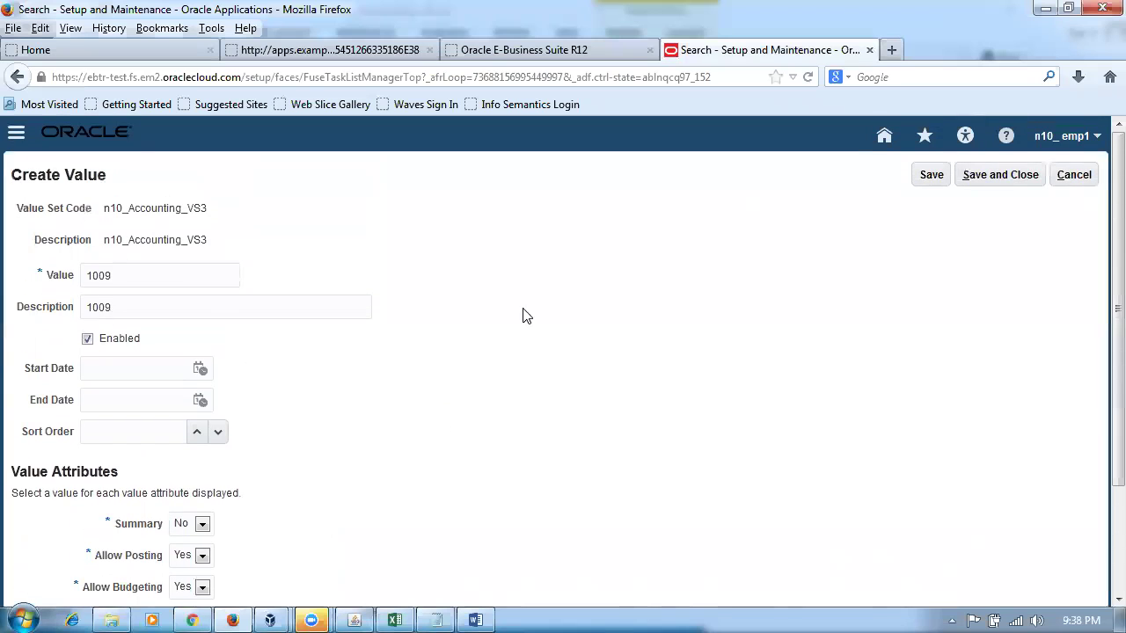
left_click(1013, 176)
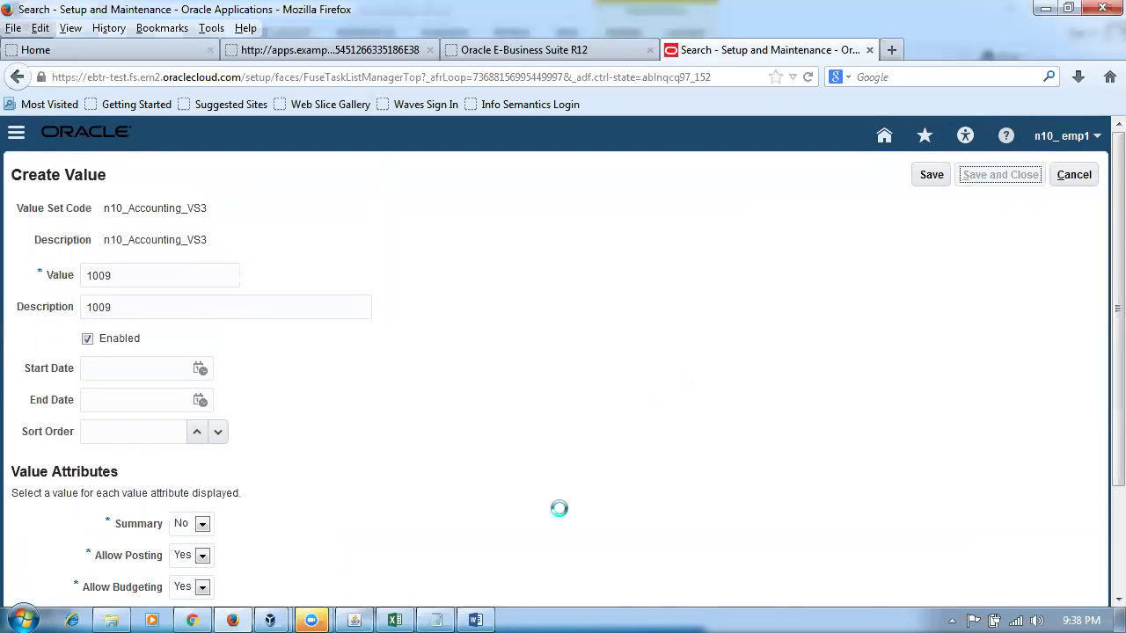
- Add row 10 to the Word accounts table
key("alt+Tab")
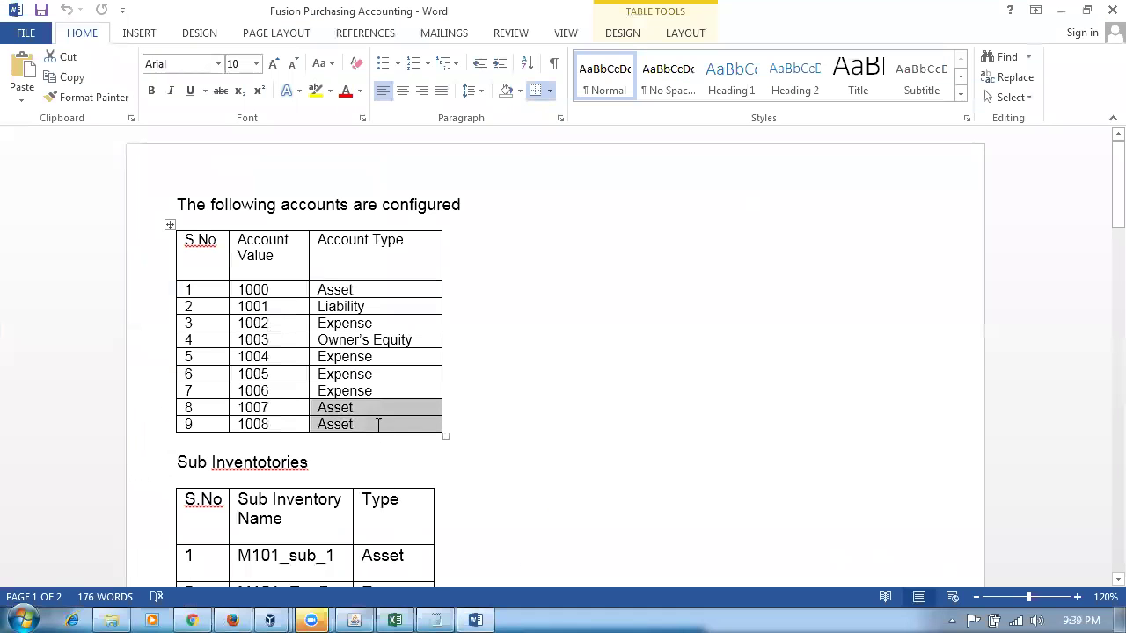
left_click(378, 424)
key("Tab")
type("10")
key("Tab")
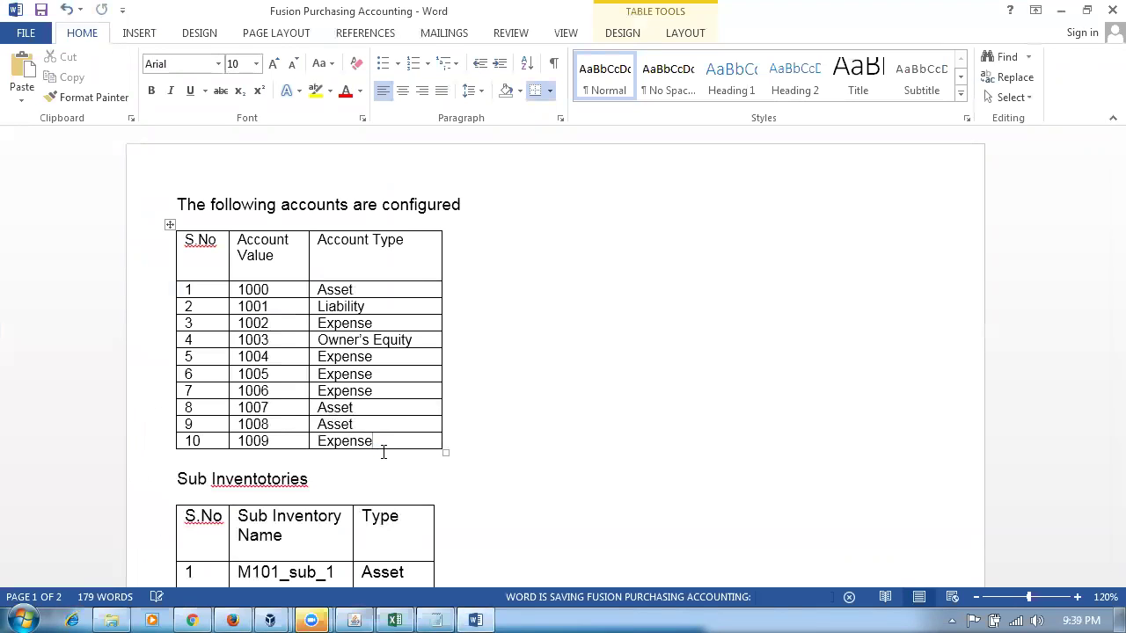
- Move to the first Sub Inventory Name cell in Word, then return to the n10_Accounting_VS3 values page
left_click(489, 454)
scroll(503, 458, "down", 3)
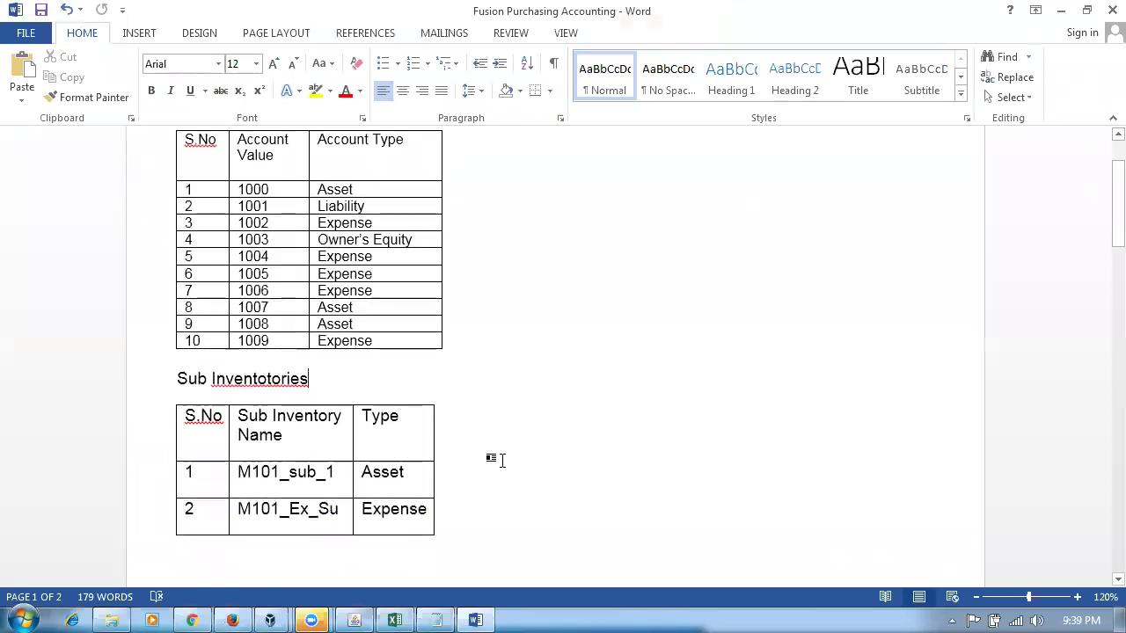
scroll(501, 460, "down", 1)
left_click(241, 423)
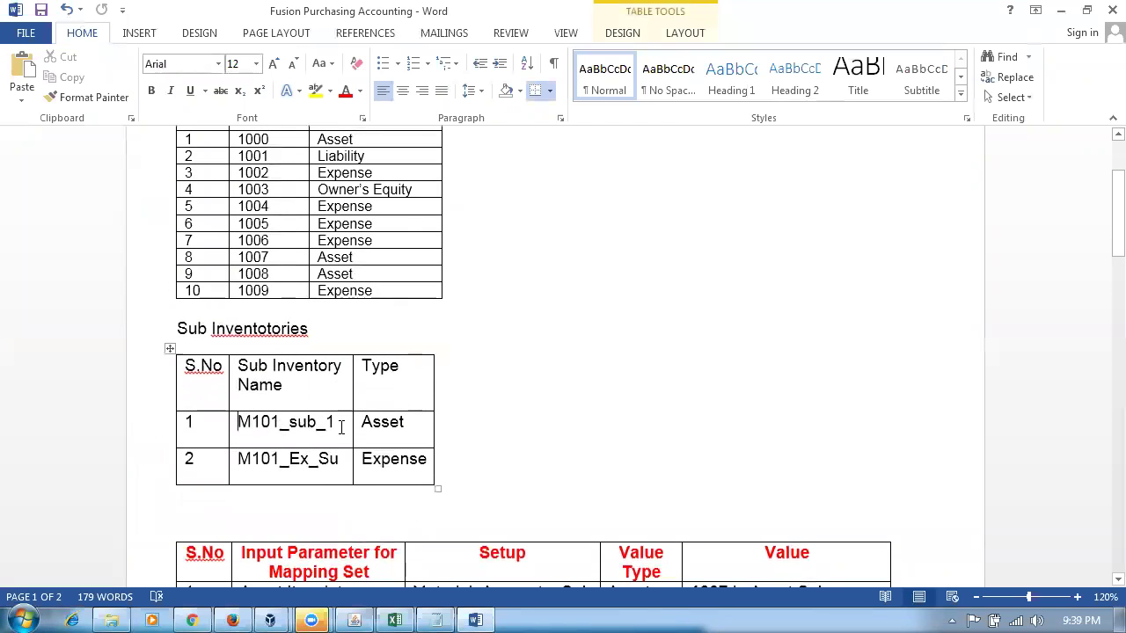
key("alt+Tab")
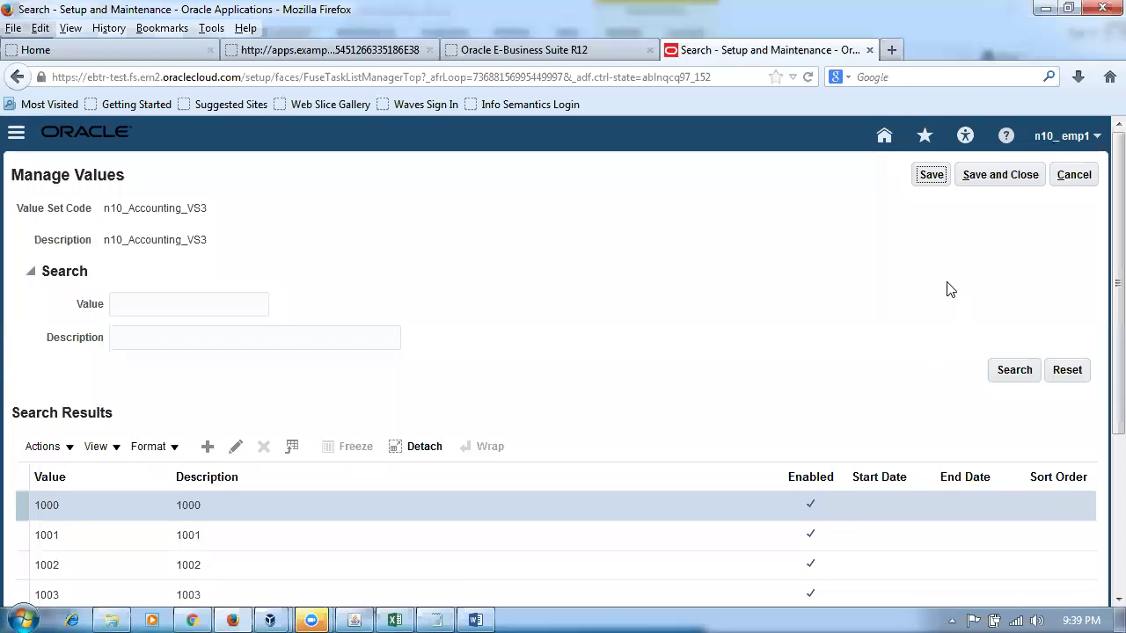
- Save the value set values and search setup tasks for 'man%su'
left_click(1000, 181)
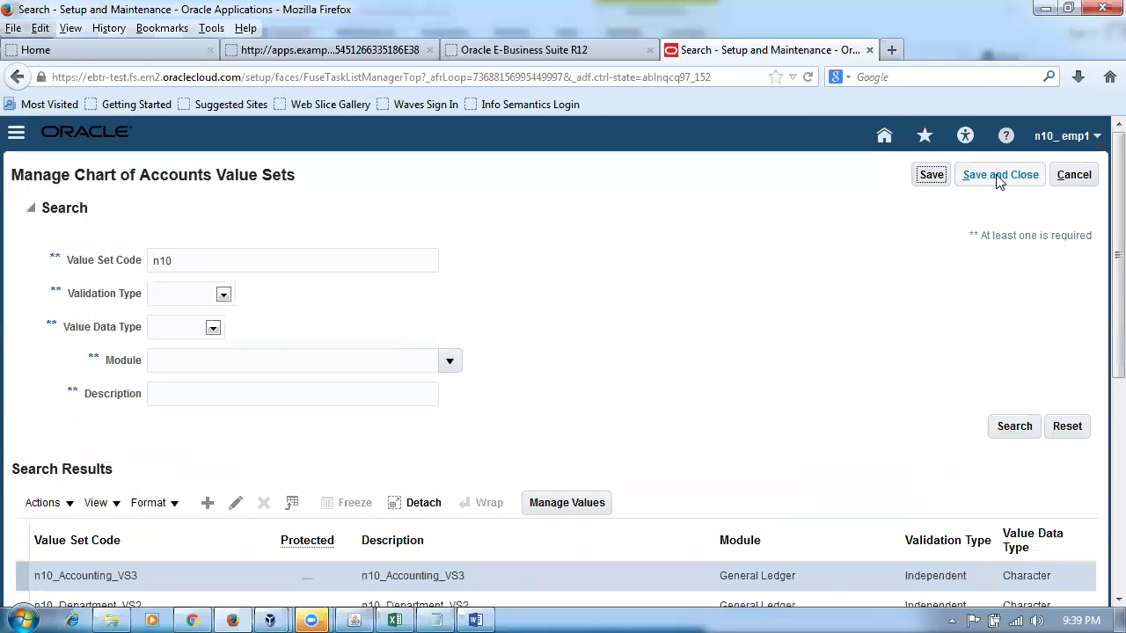
left_click(1000, 181)
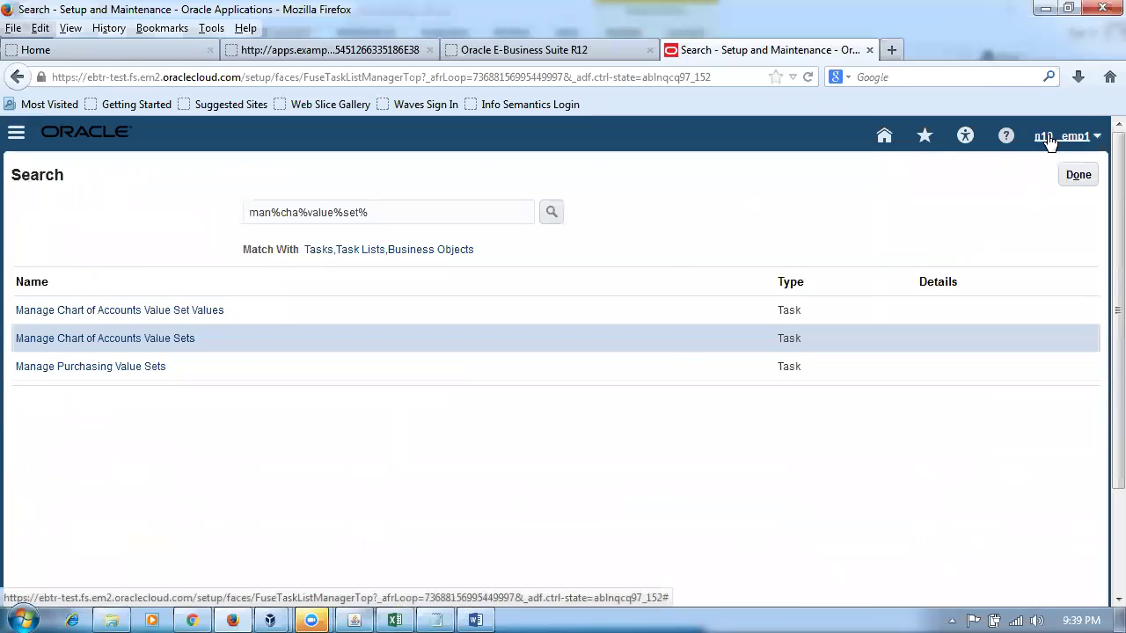
left_click_drag(395, 208, 3, 231)
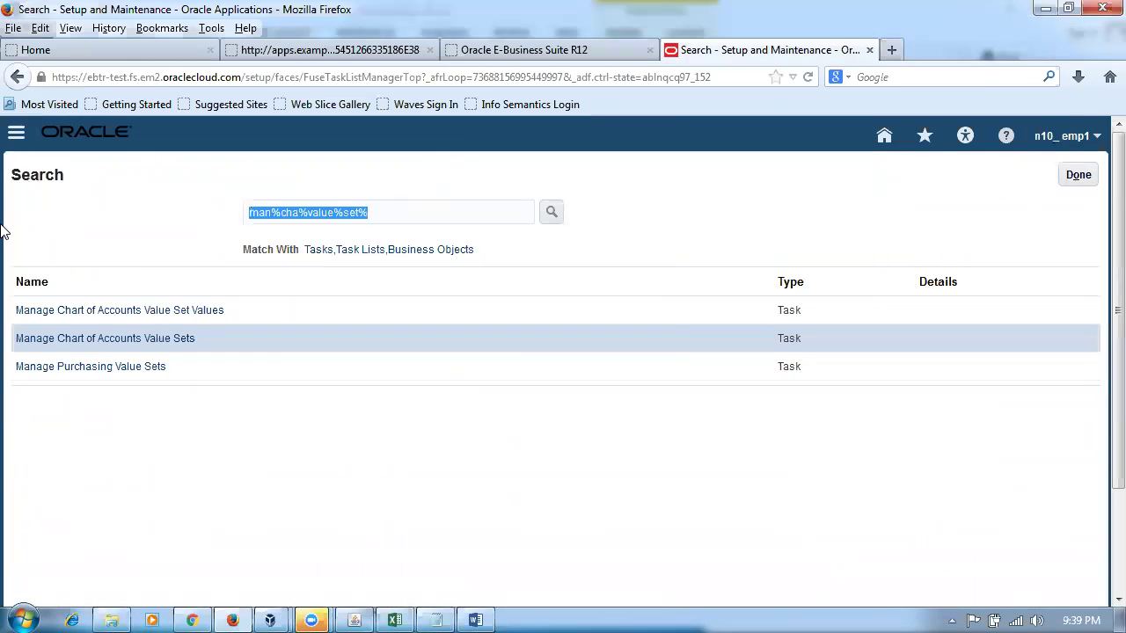
type("man%sub%loc%")
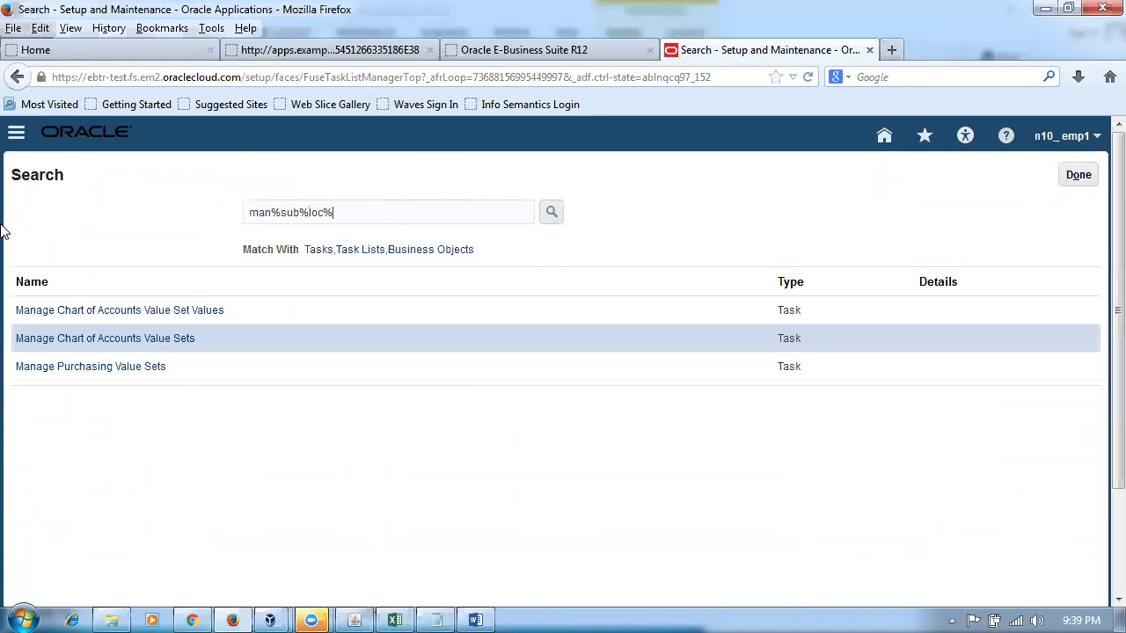
key("Return")
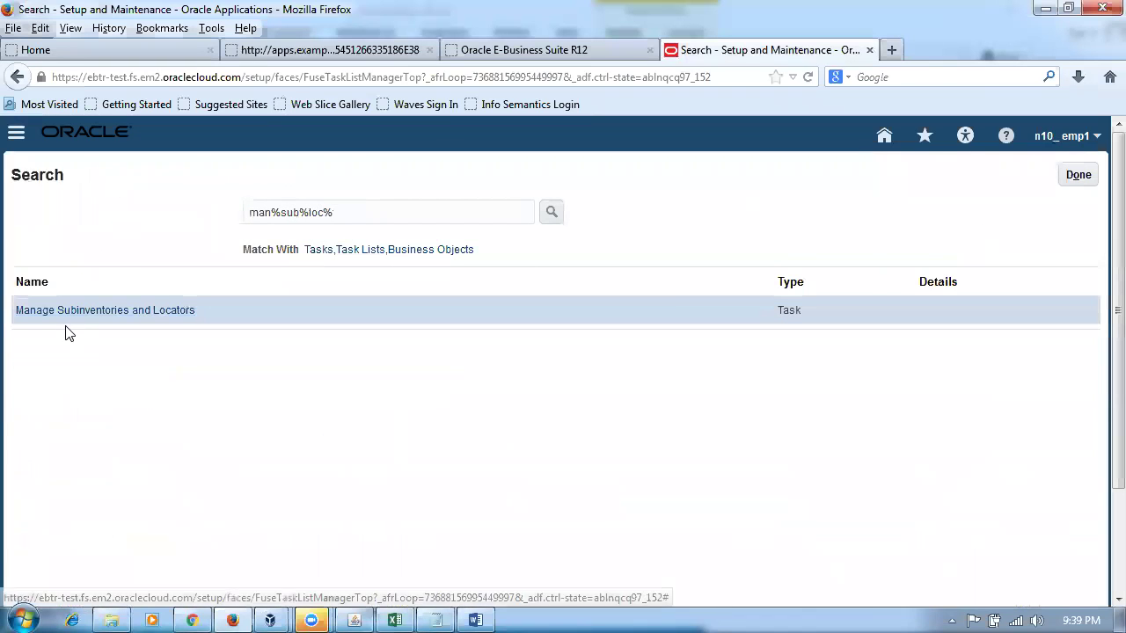
- Open Manage Subinventories and Locators for inventory organization N101
left_click(68, 317)
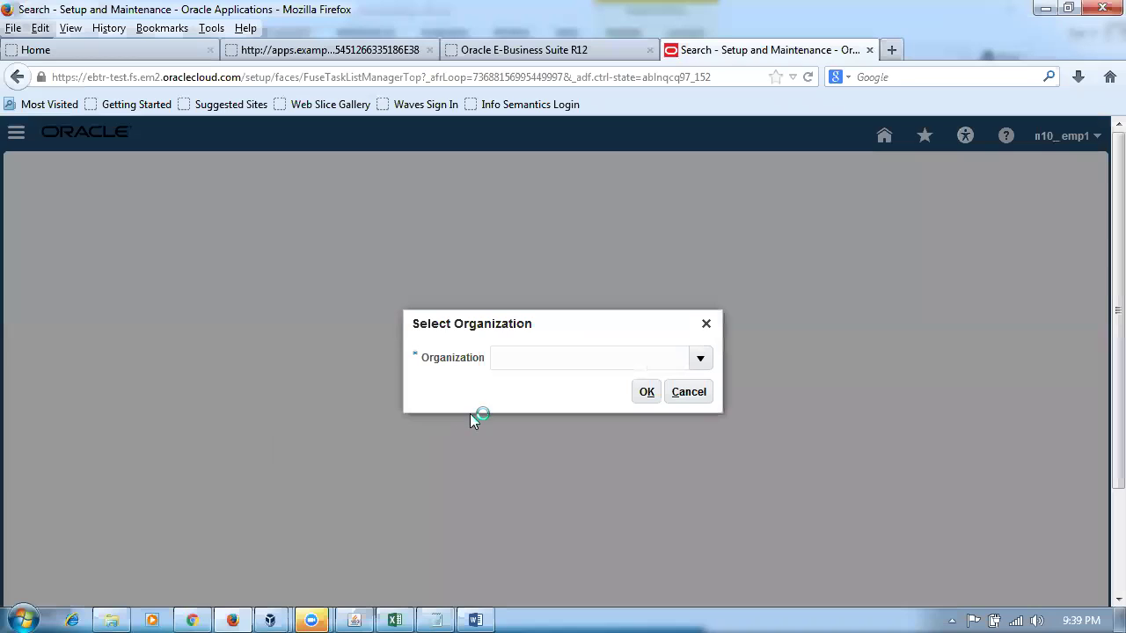
type("N101")
left_click(643, 394)
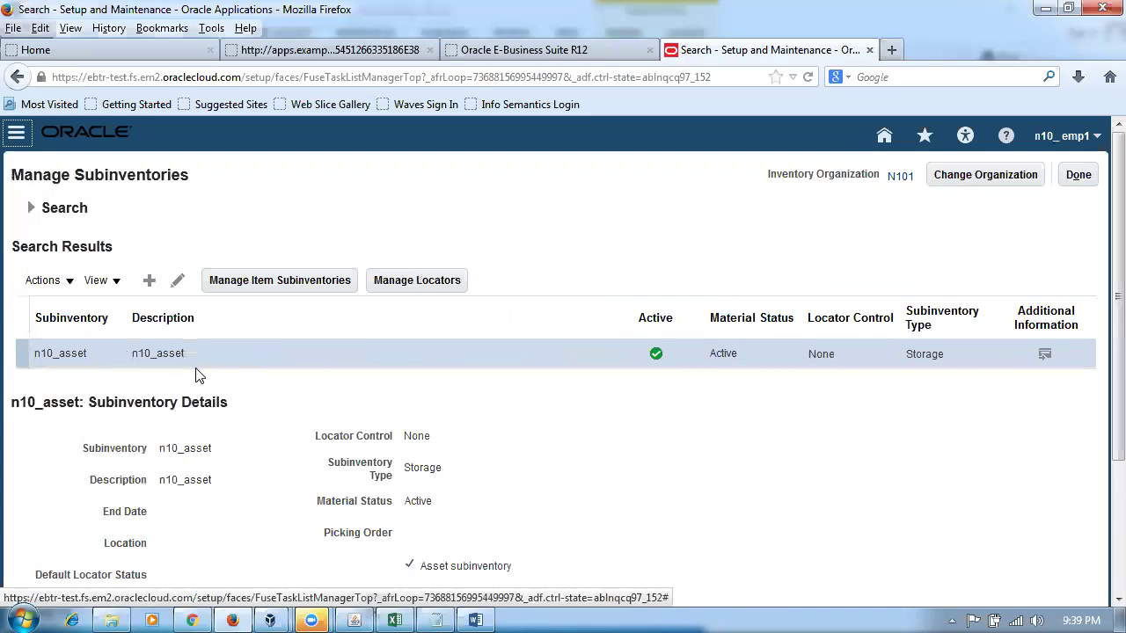
- Replace the first Sub Inventory Name with n10_asset and save the document
key("alt+Tab")
left_click(335, 426)
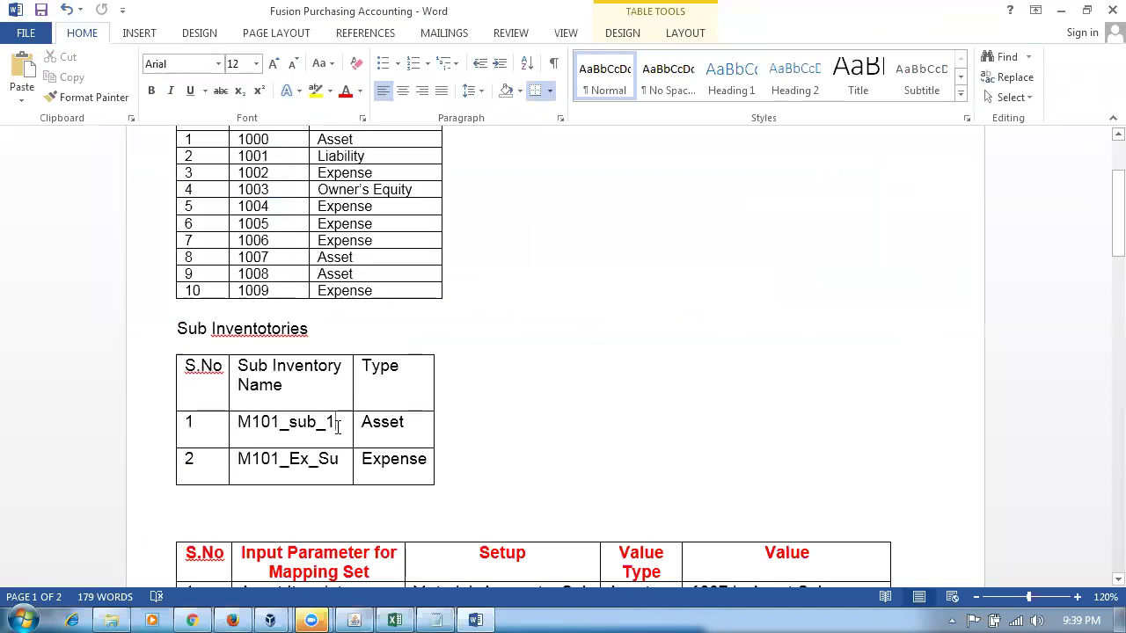
key("BackSpace")
key("BackSpace")
key("BackSpace")
key("BackSpace")
key("BackSpace")
key("BackSpace")
key("BackSpace")
key("alt+Tab")
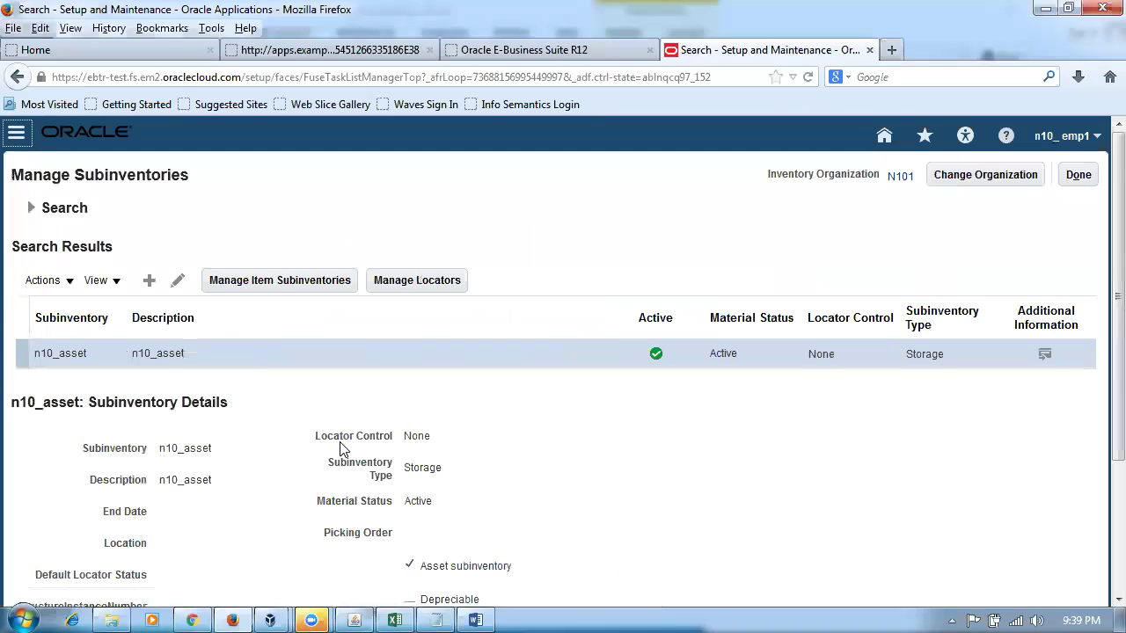
key("alt+Tab")
type("N10_asse")
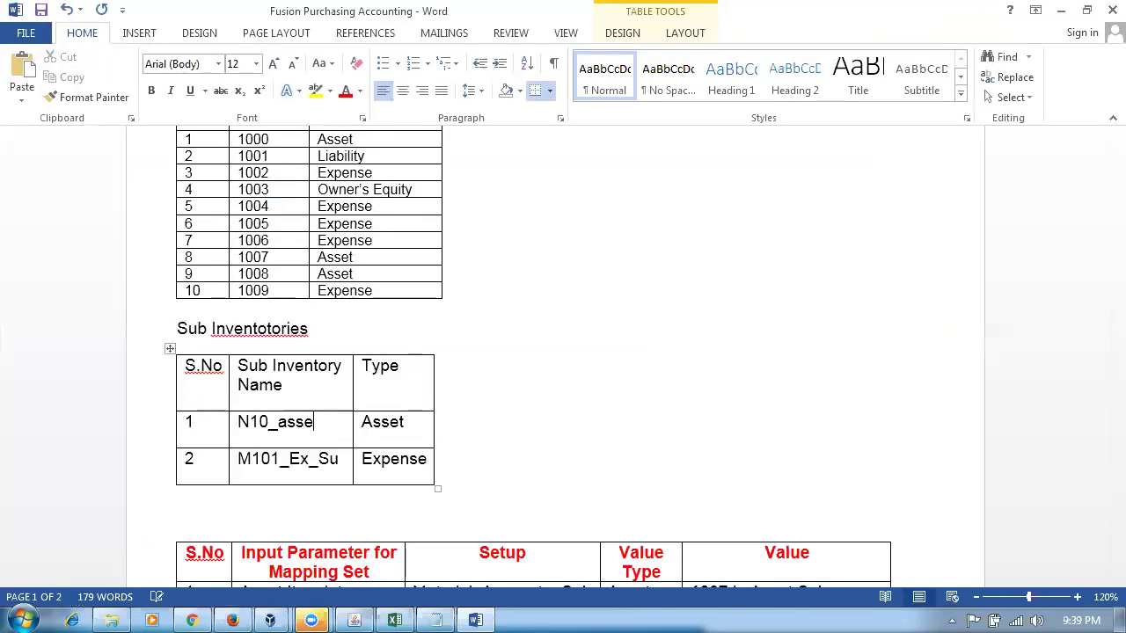
key("ctrl+s")
- Rename the second entry to n10_expense and undo AutoCorrect capitals so both names stay lowercase
left_click(343, 466)
key("BackSpace")
key("BackSpace")
key("BackSpace")
key("BackSpace")
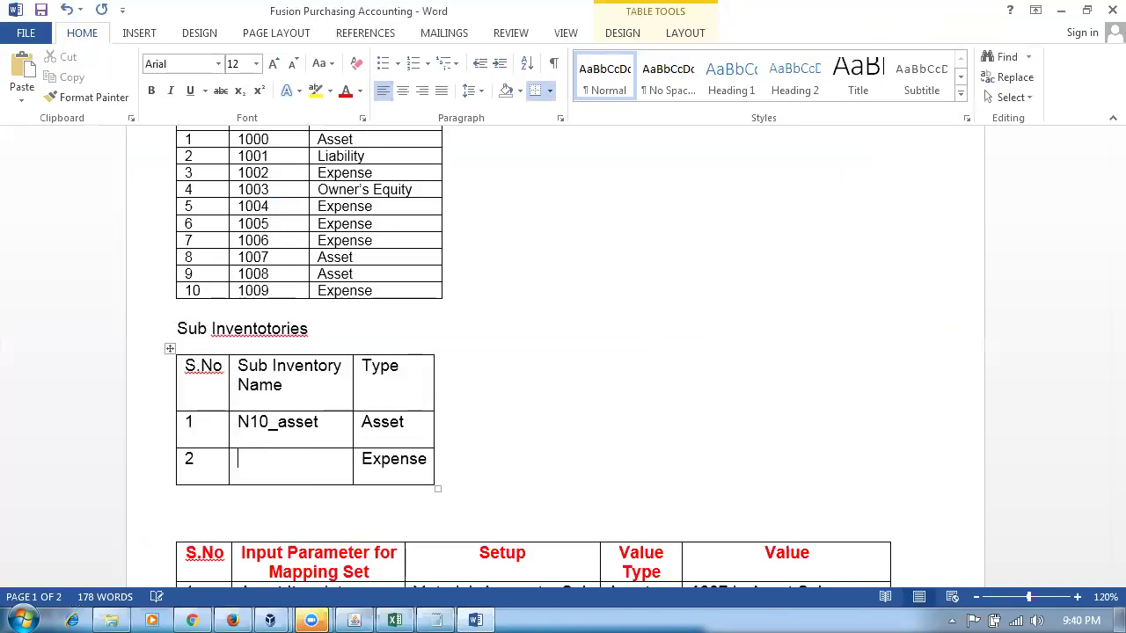
key("BackSpace")
type("N1")
key("BackSpace")
key("BackSpace")
key("BackSpace")
type("n")
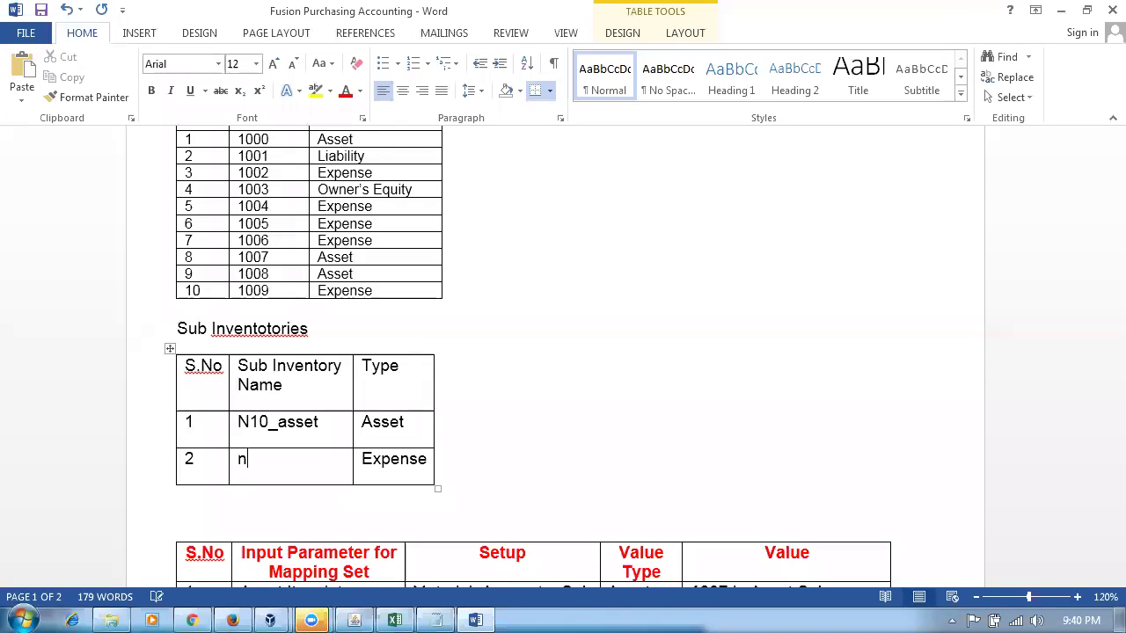
key("BackSpace")
type("N10")
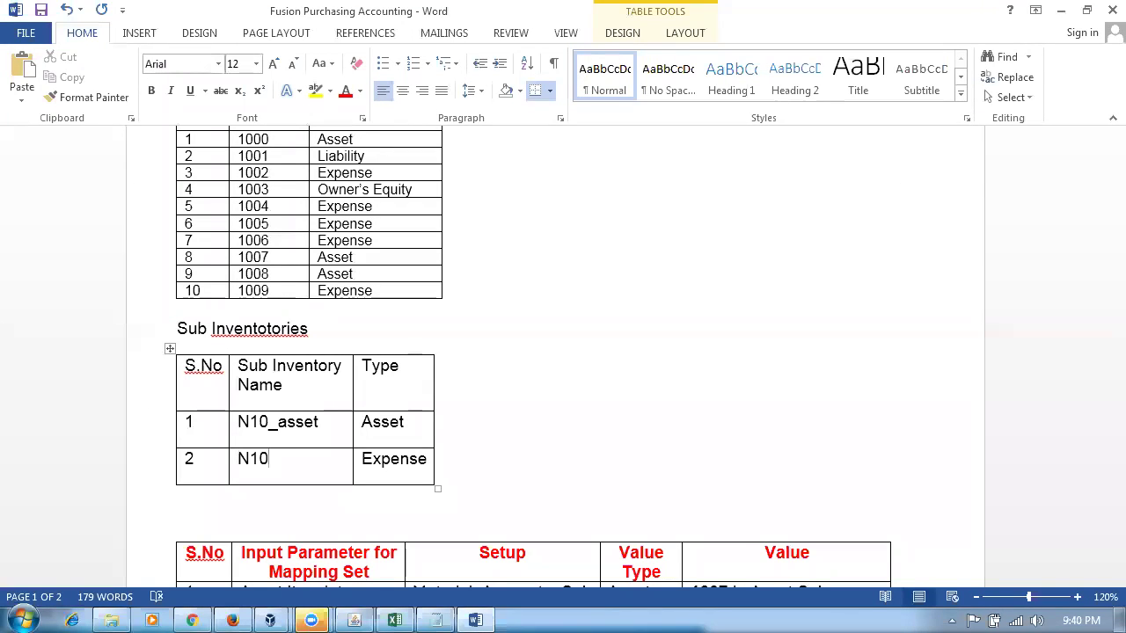
type("_ex[pe")
type("pen")
type("nse")
key("Left")
key("BackSpace")
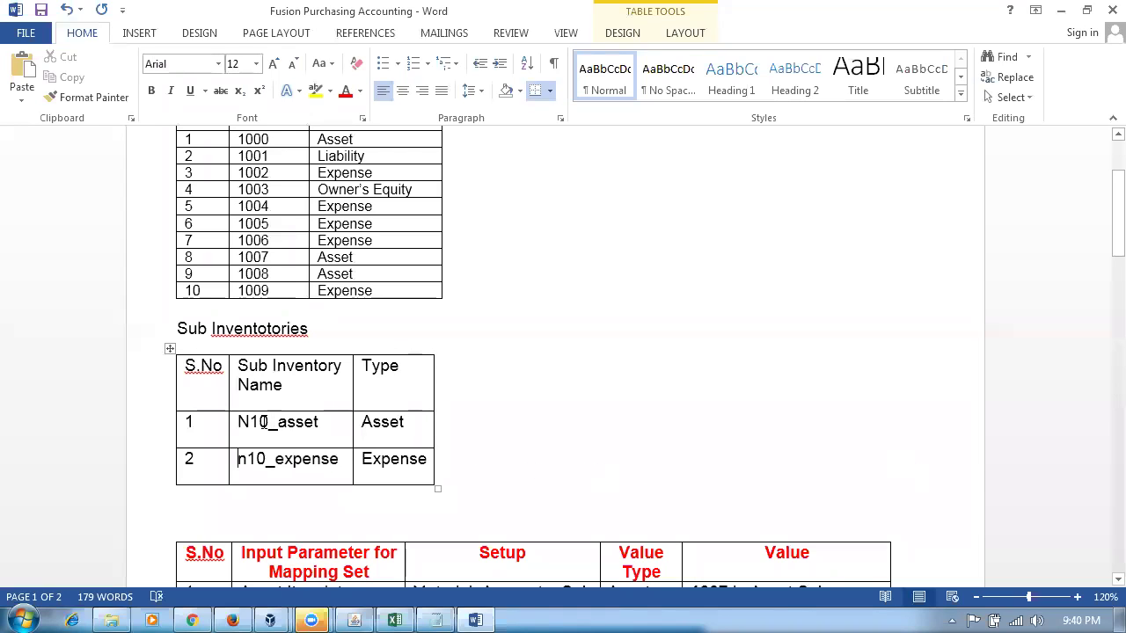
mouse_move(246, 438)
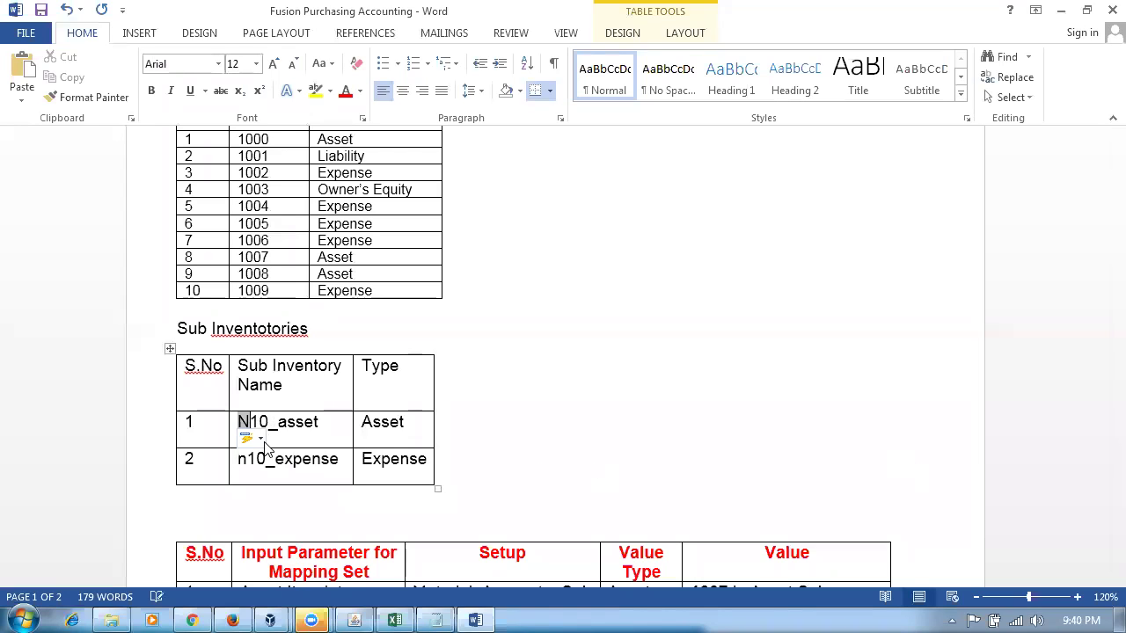
key("ctrl+z")
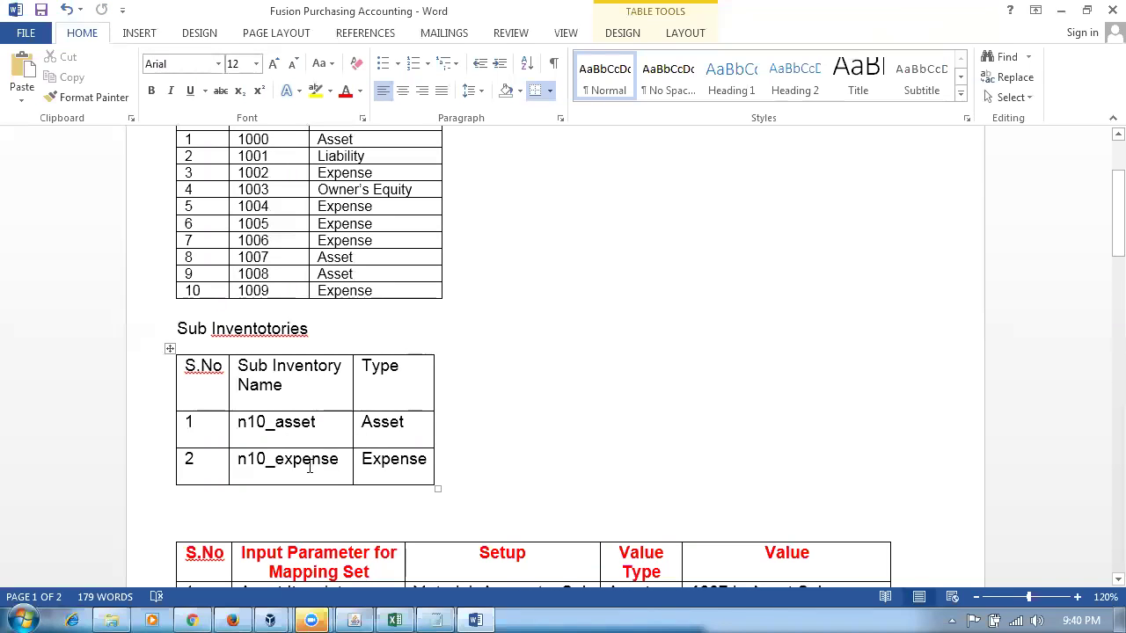
key("alt+Tab")
left_click(148, 280)
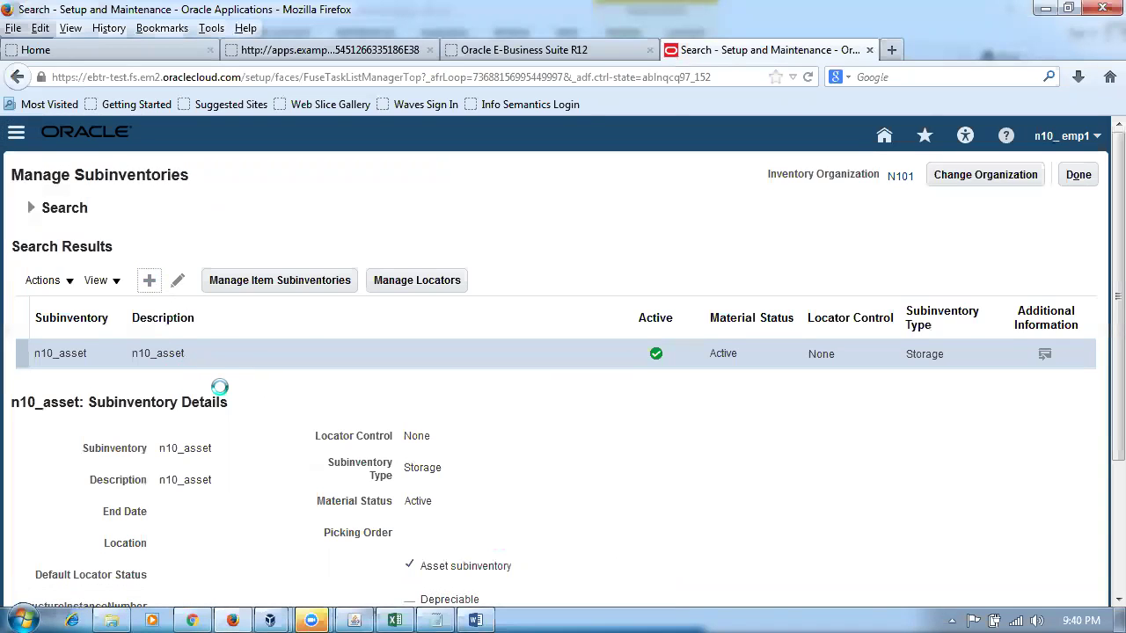
- Begin the subinventory name and shorten Word's second entry to n10_expens
left_click(252, 241)
type("n10_expens")
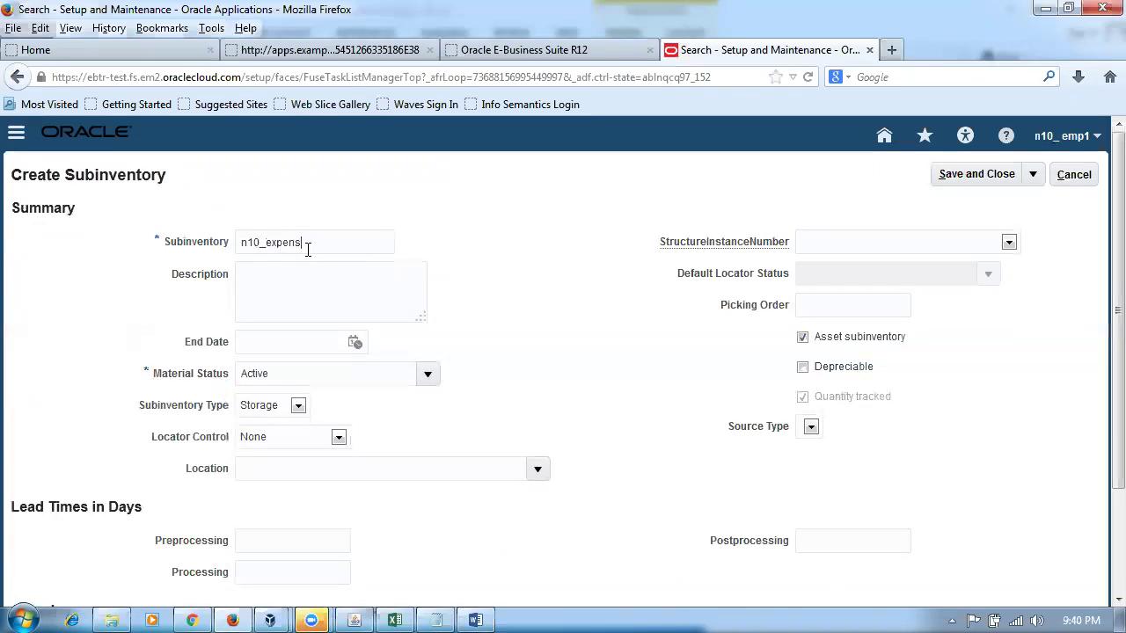
key("alt+Tab")
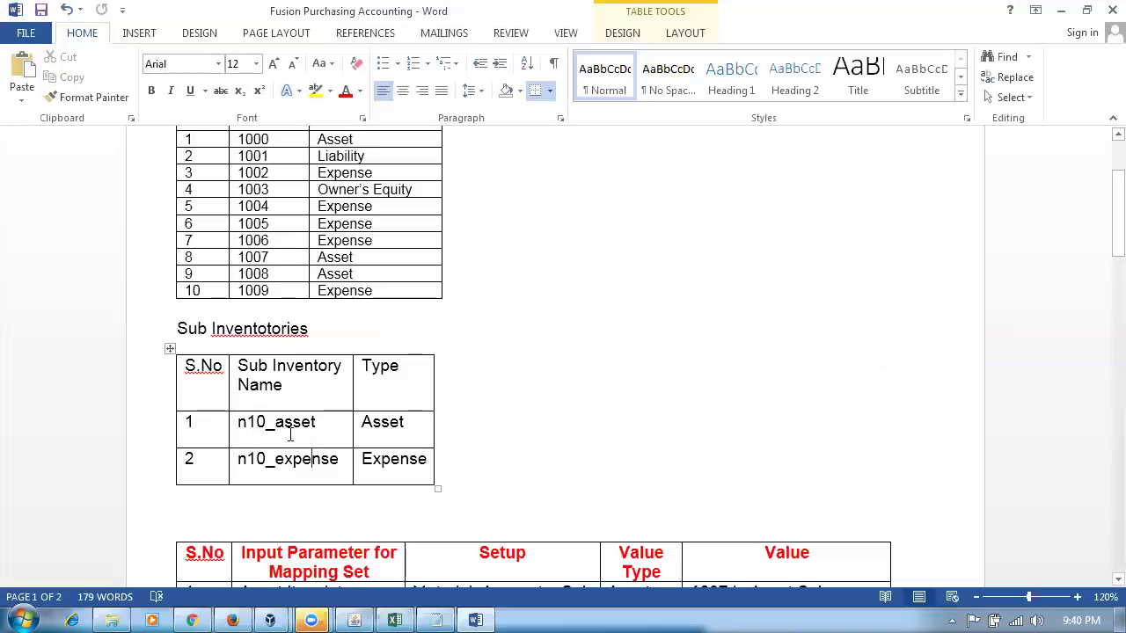
key("BackSpace")
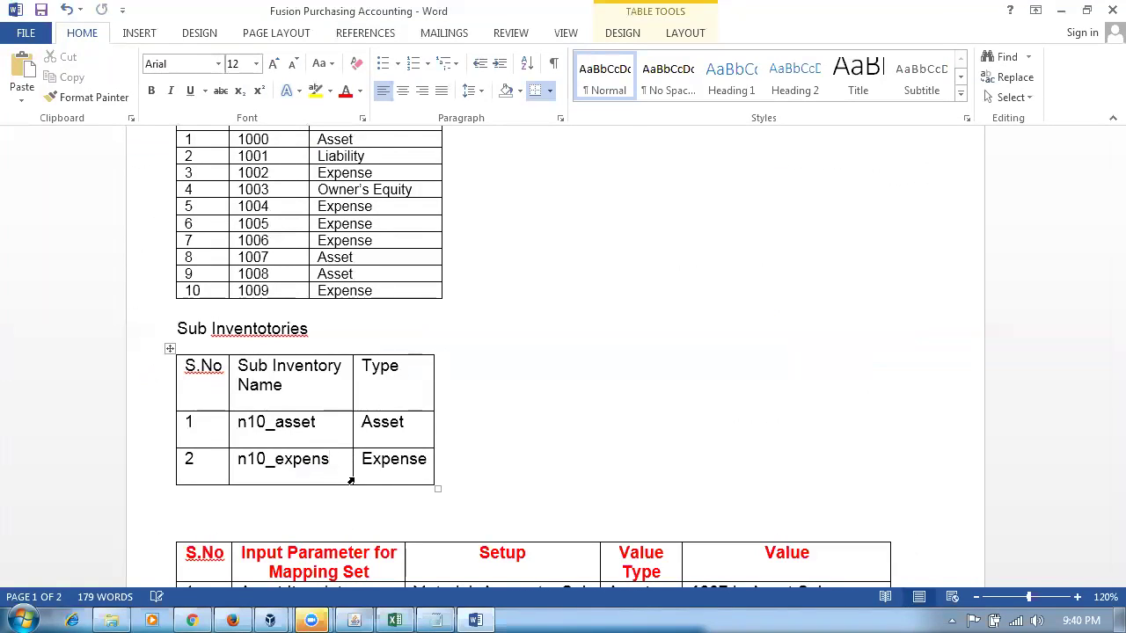
left_click(627, 403)
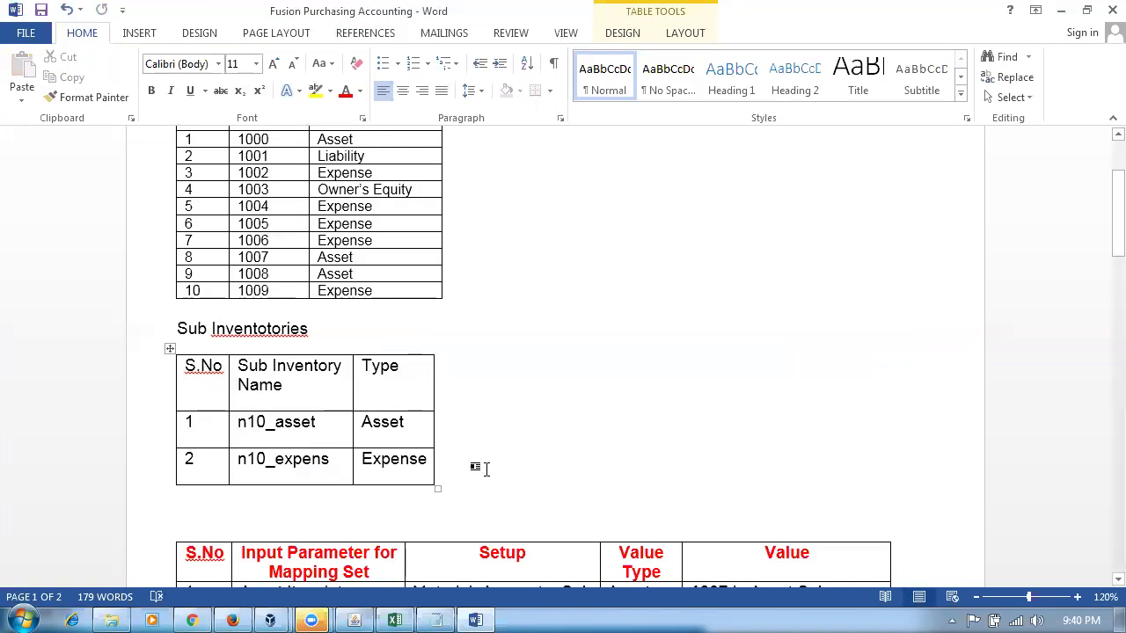
- Create subinventory n10_expens with description n10_expens, not an asset subinventory, and save it
key("alt+Tab")
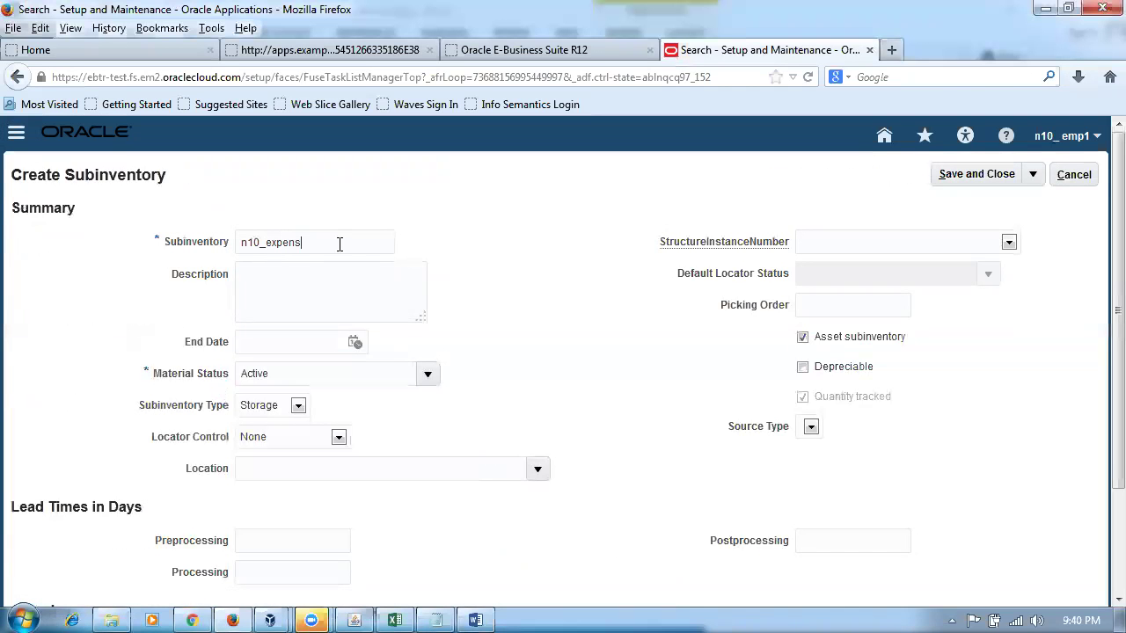
left_click_drag(340, 245, 140, 241)
key("ctrl+c")
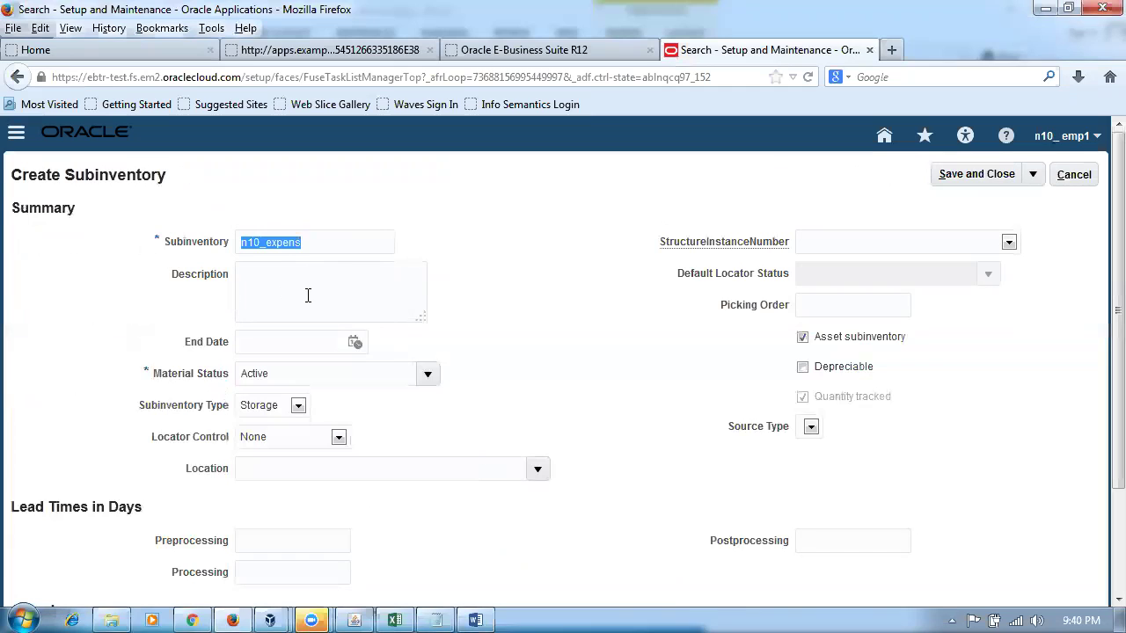
left_click(307, 295)
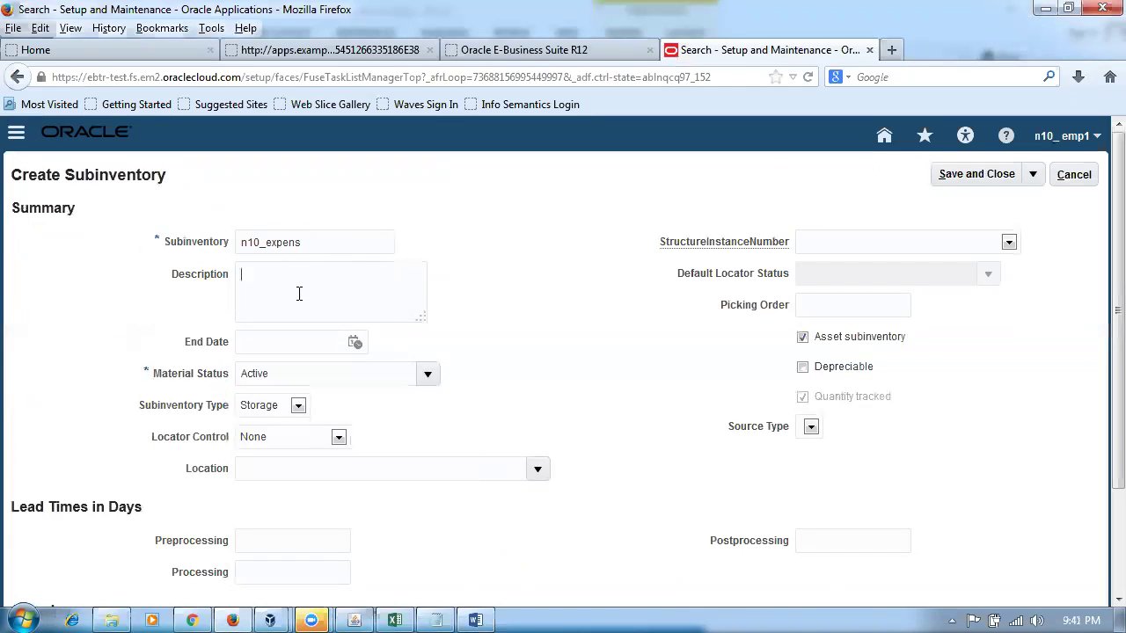
key("ctrl+v")
left_click(803, 344)
left_click(992, 179)
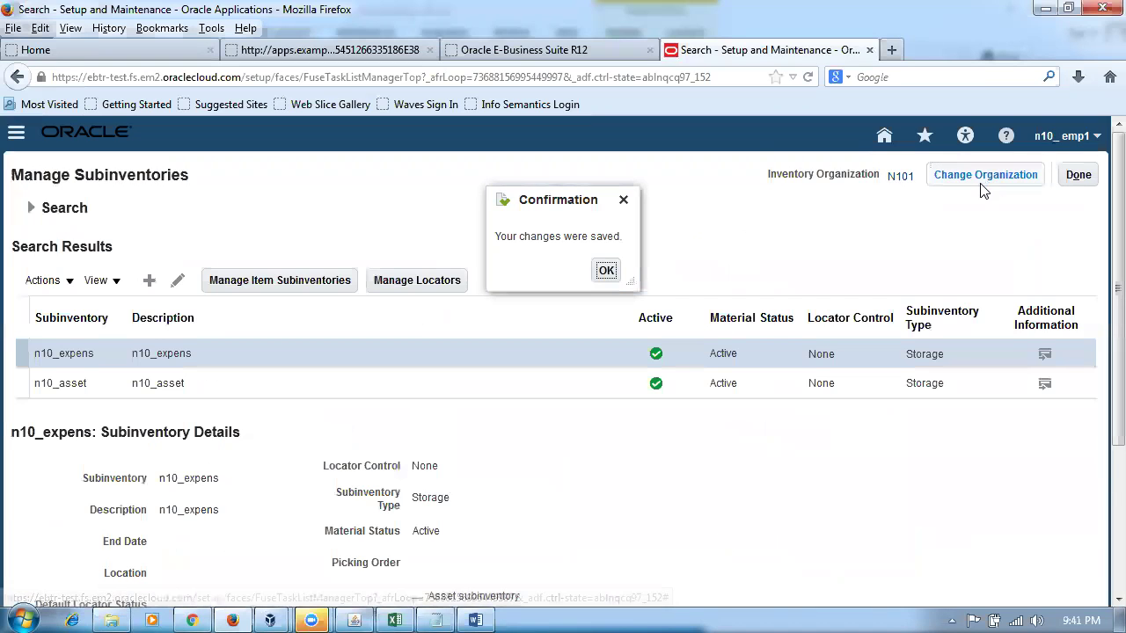
left_click(605, 272)
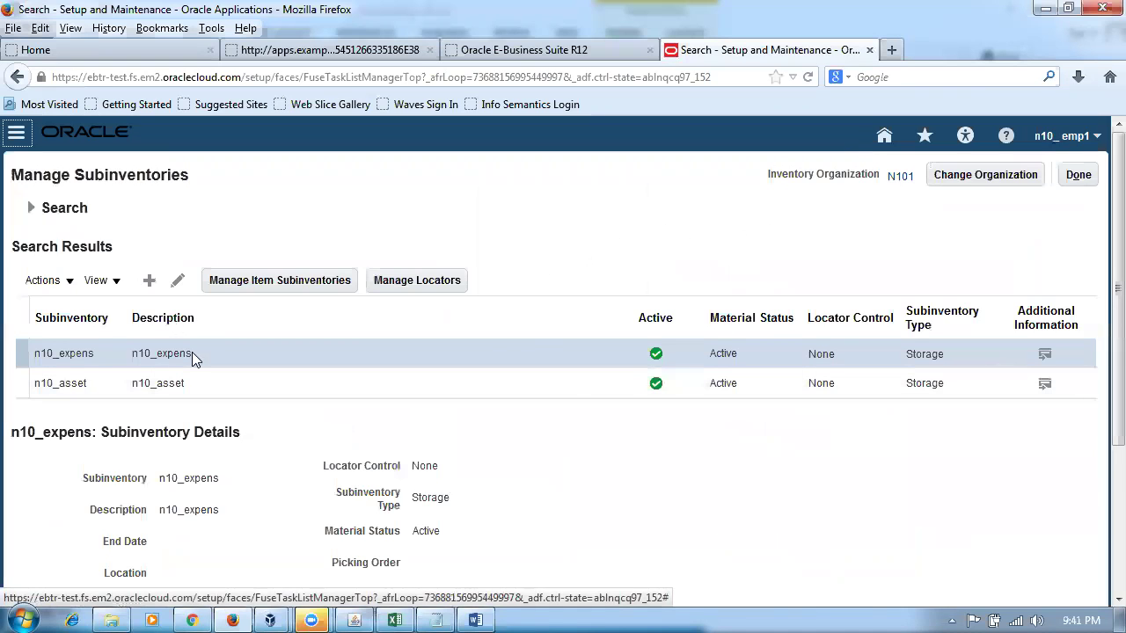
key("alt+Tab")
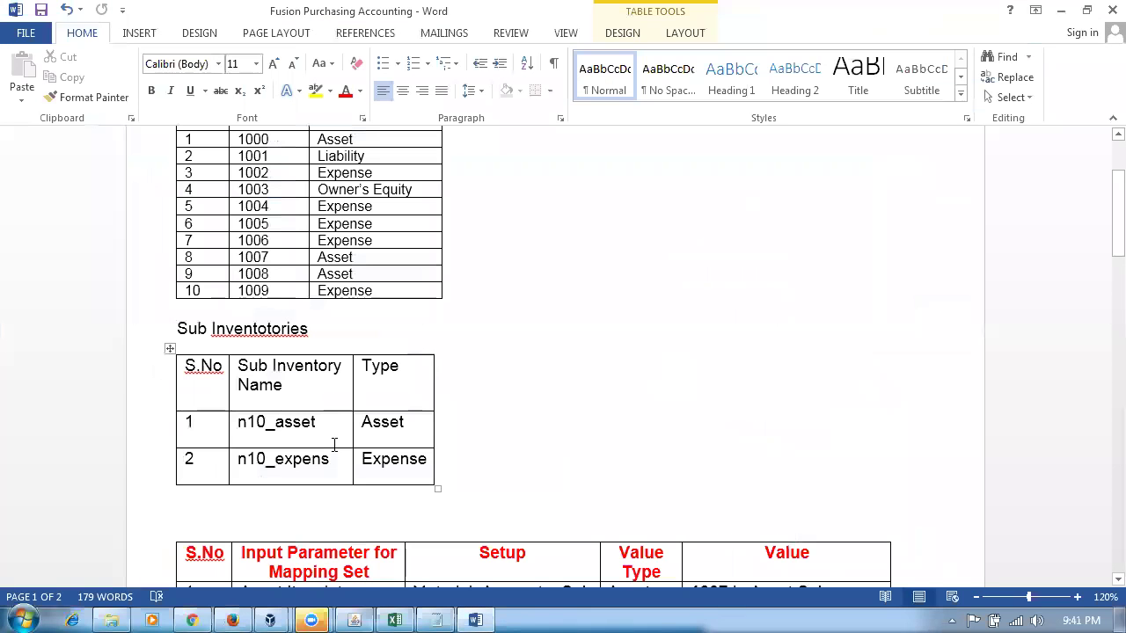
- Scroll through the Word notes and return to the Manage Subinventories page for N101
scroll(523, 400, "down", 2)
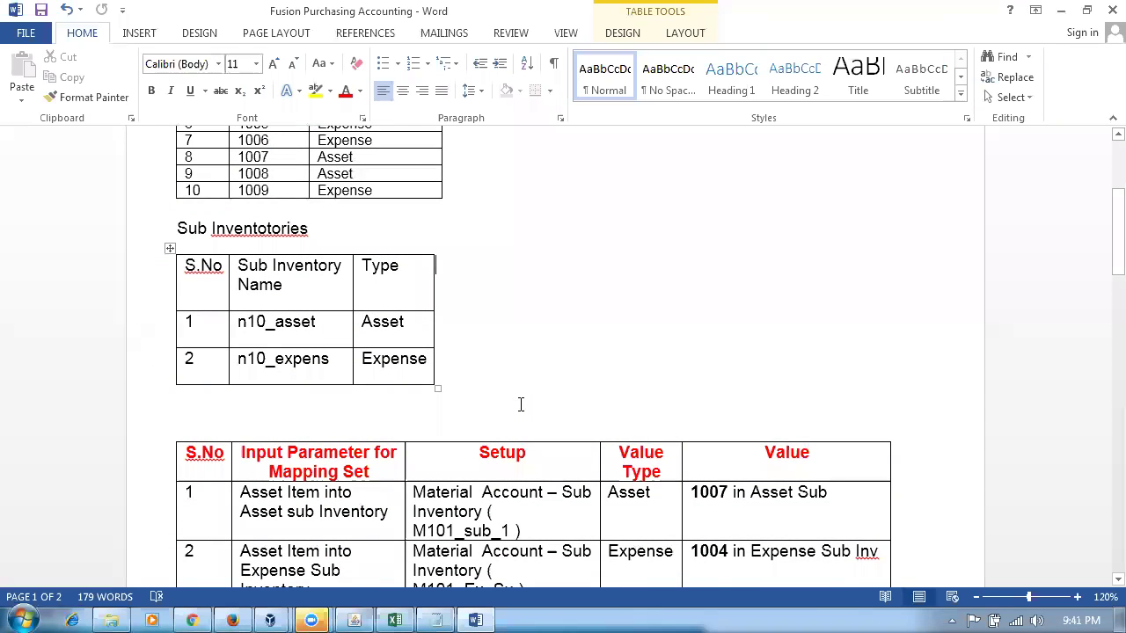
scroll(521, 405, "up", 1)
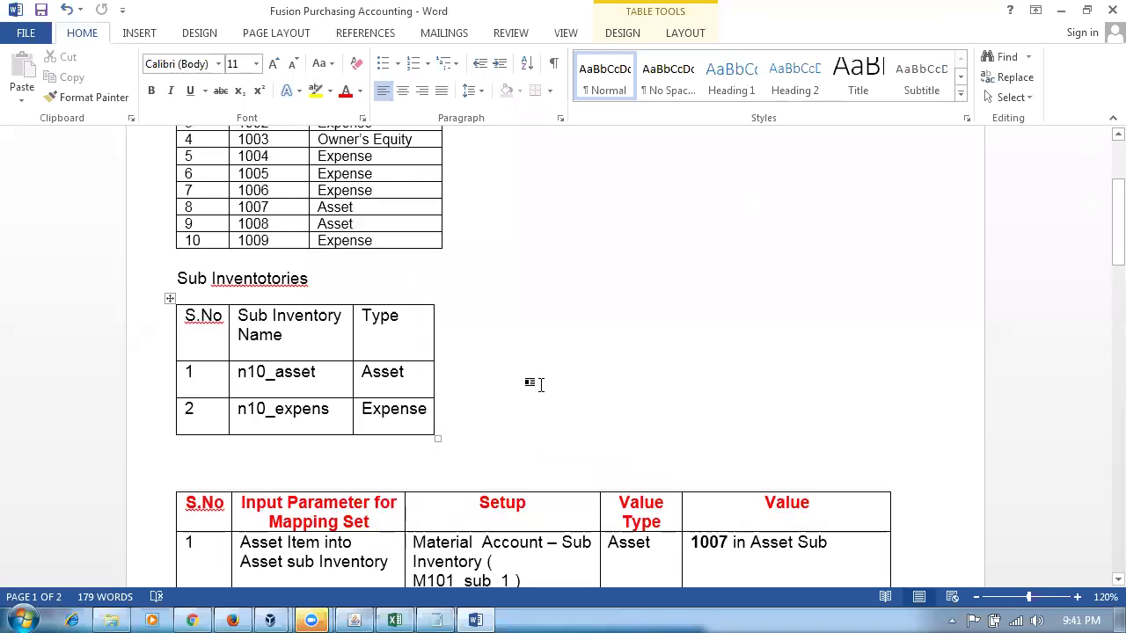
key("alt+Tab")
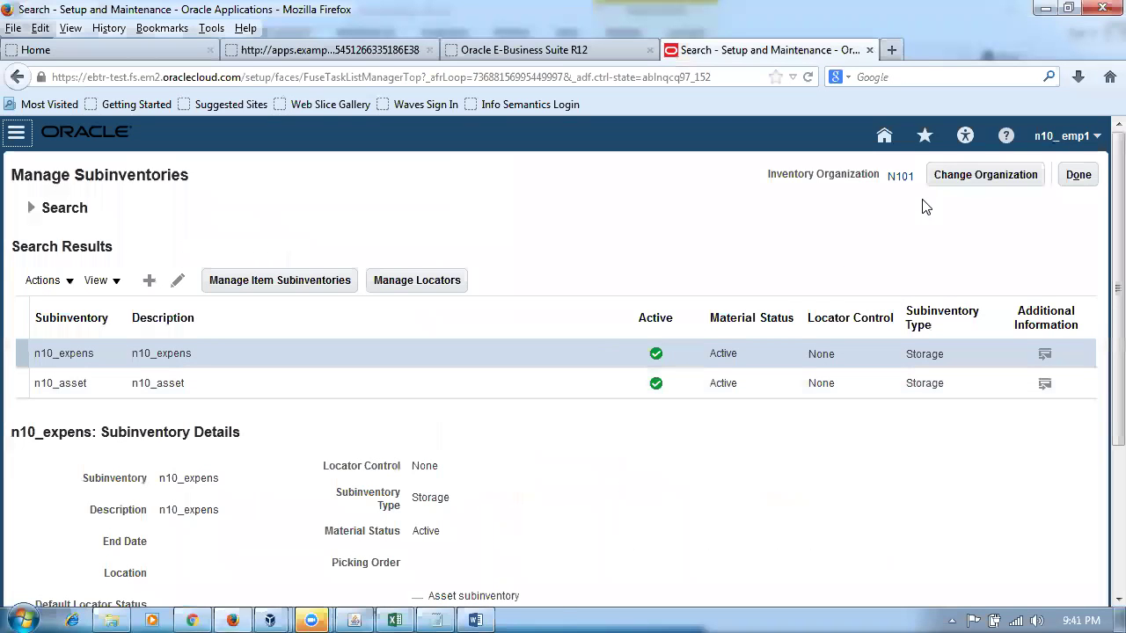
- Close the subinventory task and open Product Information Management from the Home page
left_click(1077, 177)
left_click(1075, 178)
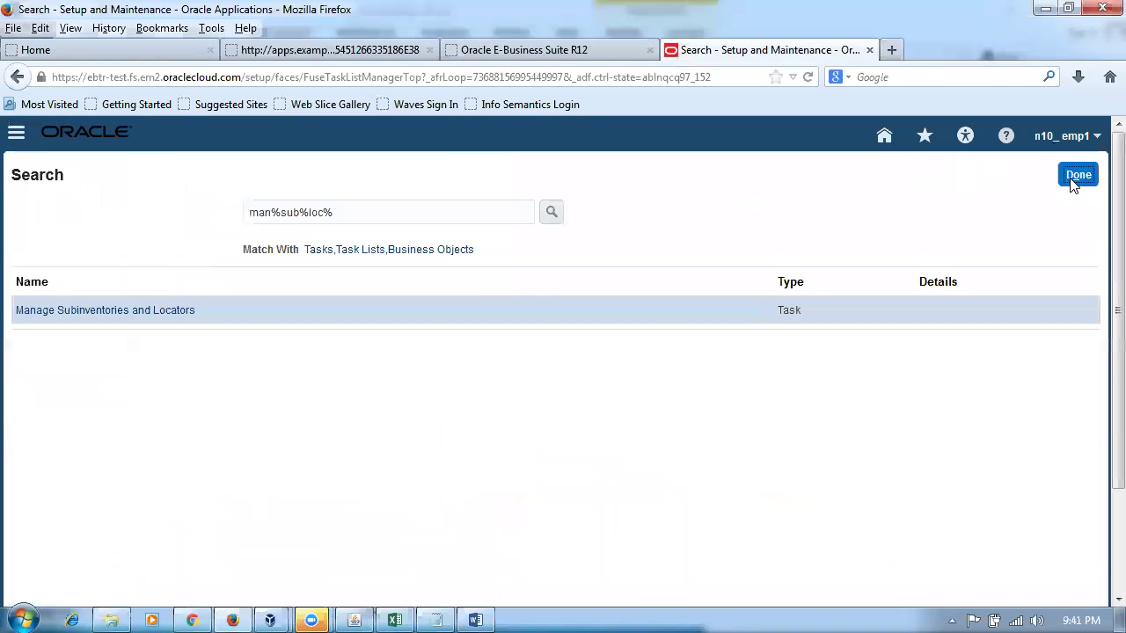
left_click(884, 139)
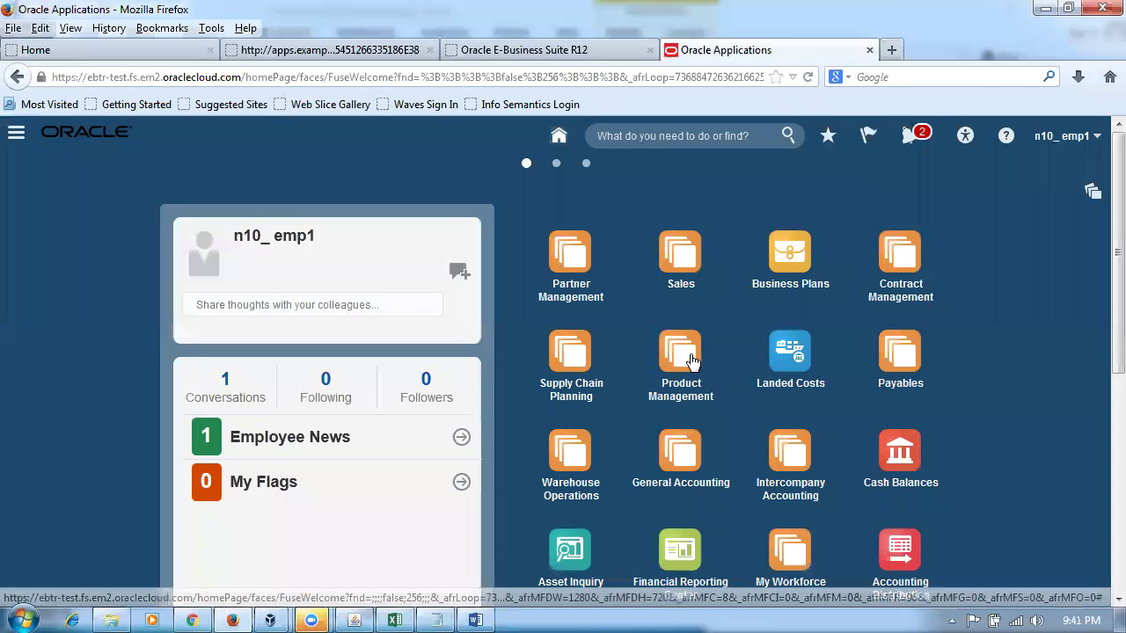
left_click(680, 351)
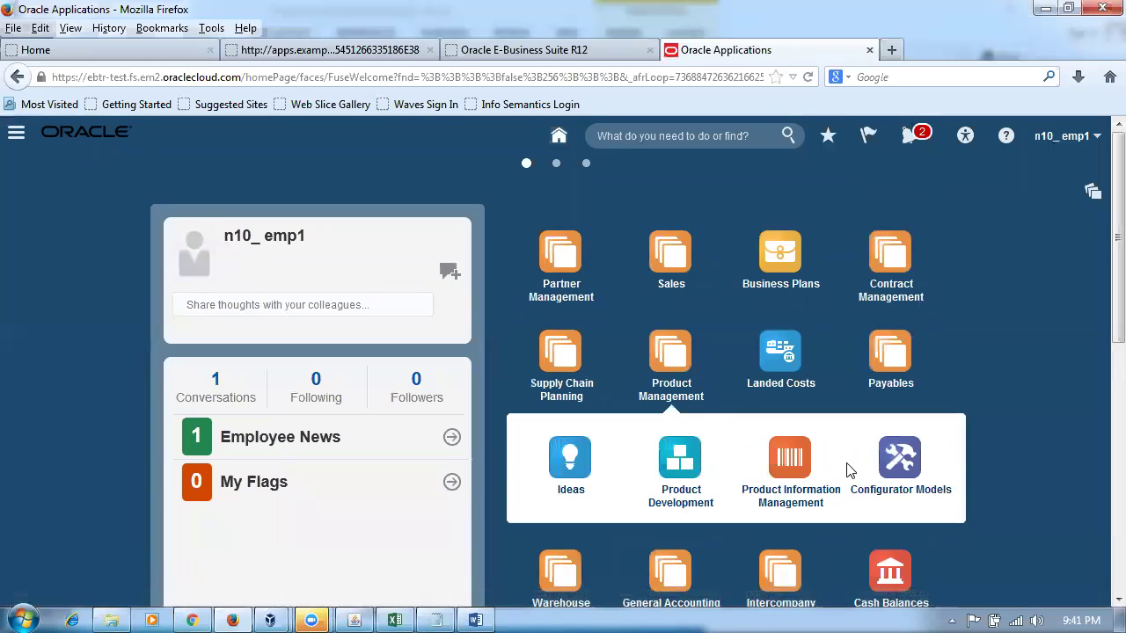
left_click(791, 457)
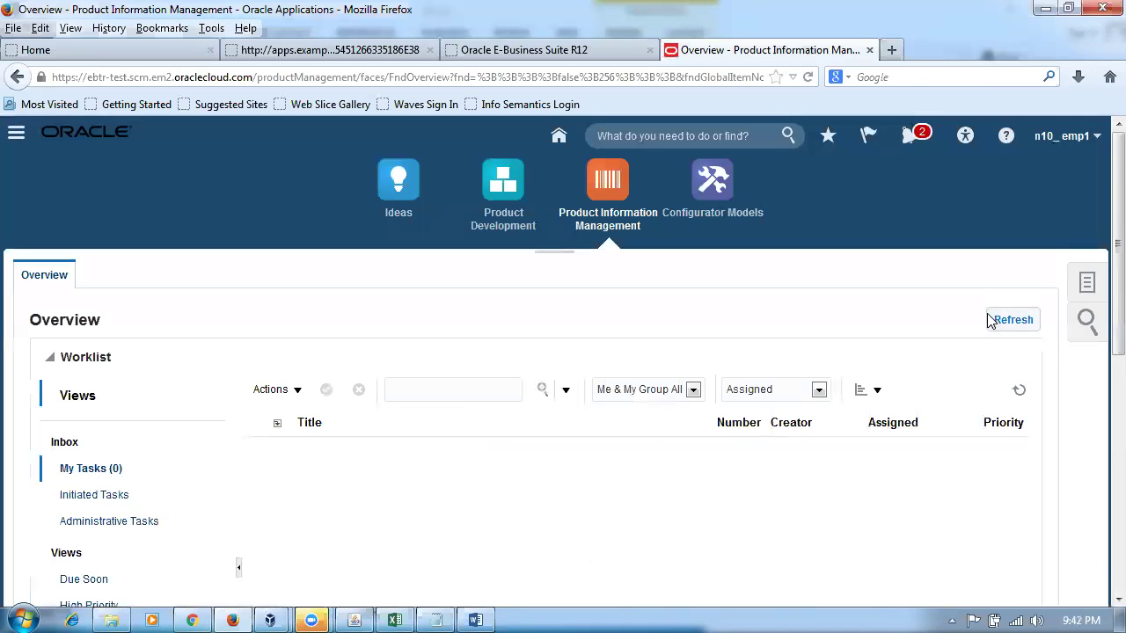
left_click(1089, 283)
- Start a new item in organization N100 with item class Root Item Class
left_click(946, 292)
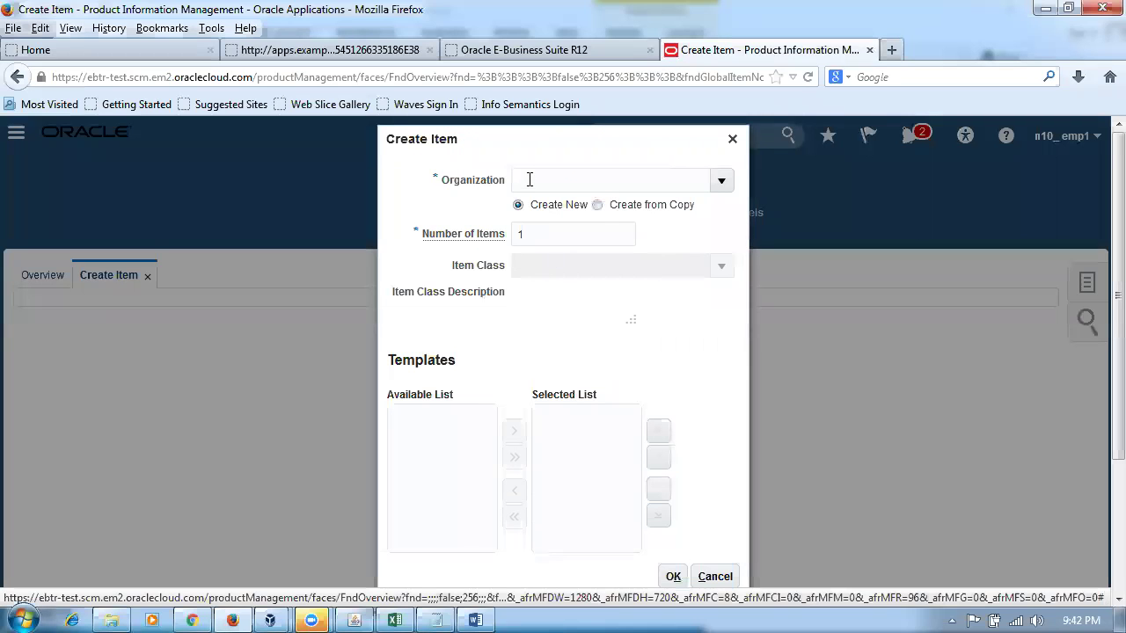
type("N100")
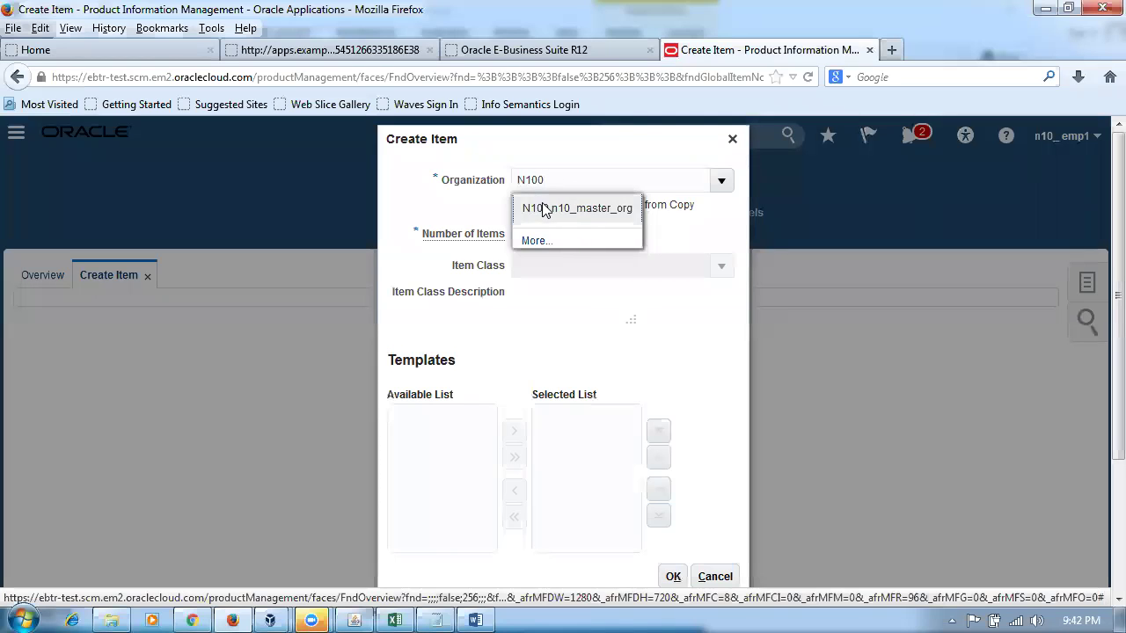
left_click(543, 209)
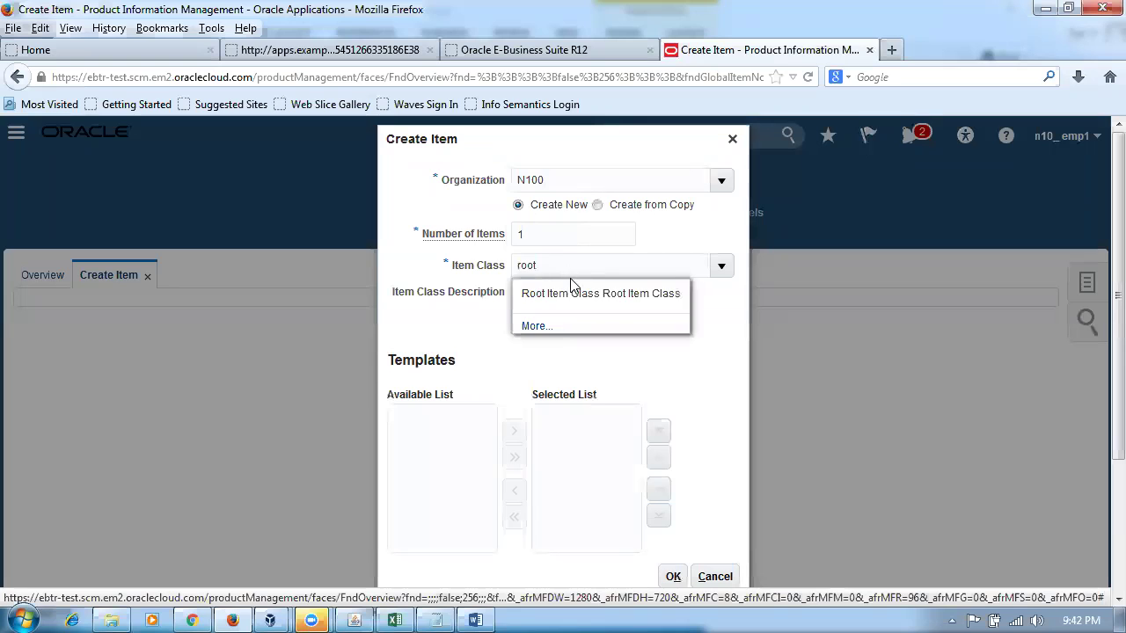
left_click(572, 294)
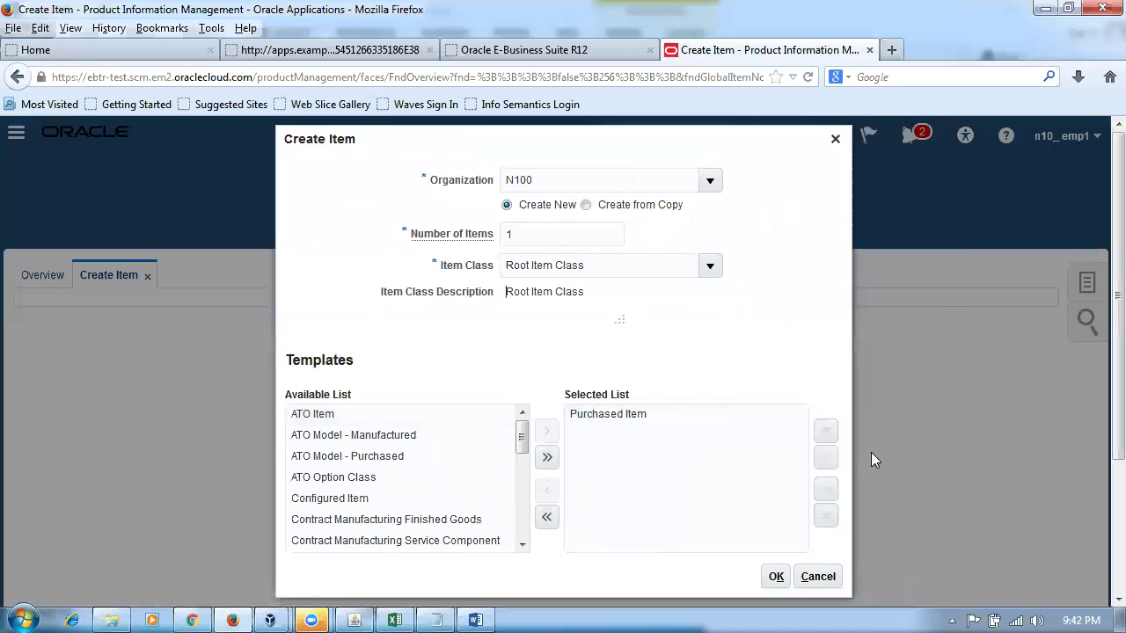
left_click(776, 577)
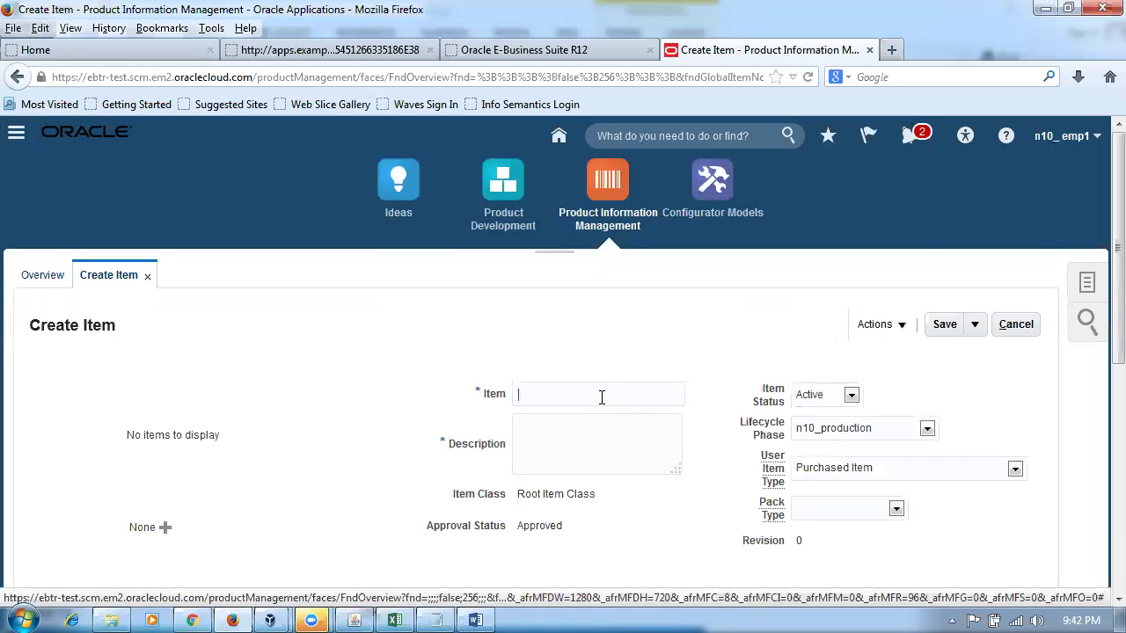
- Name the item n10_expense_item with description 'expense item'
type("n10_expense_item")
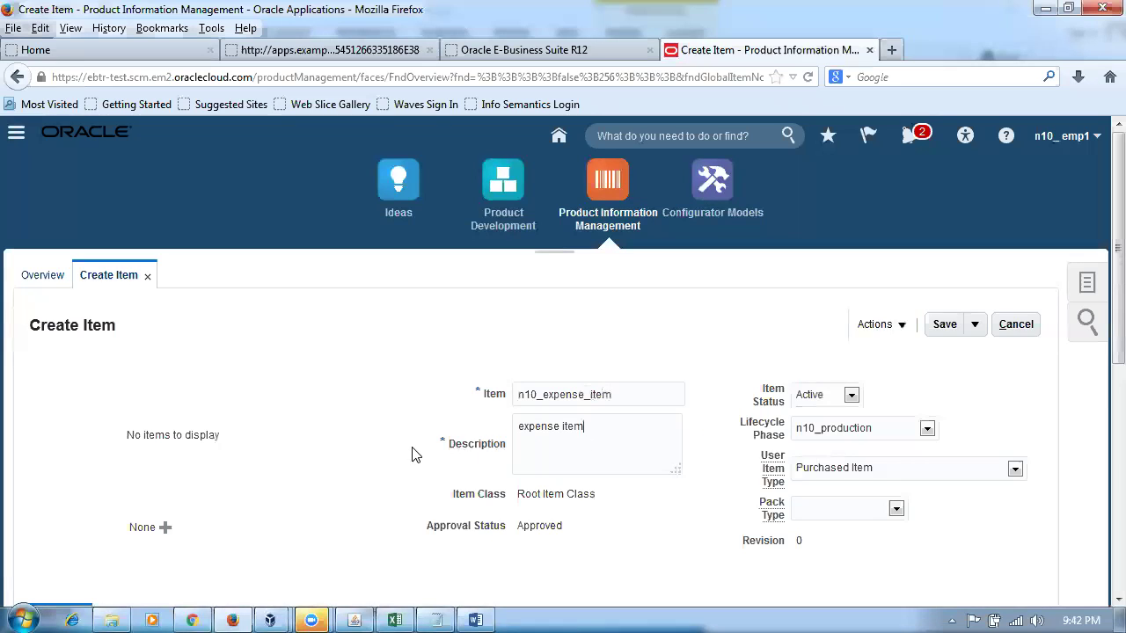
left_click(281, 483)
scroll(282, 489, "down", 4)
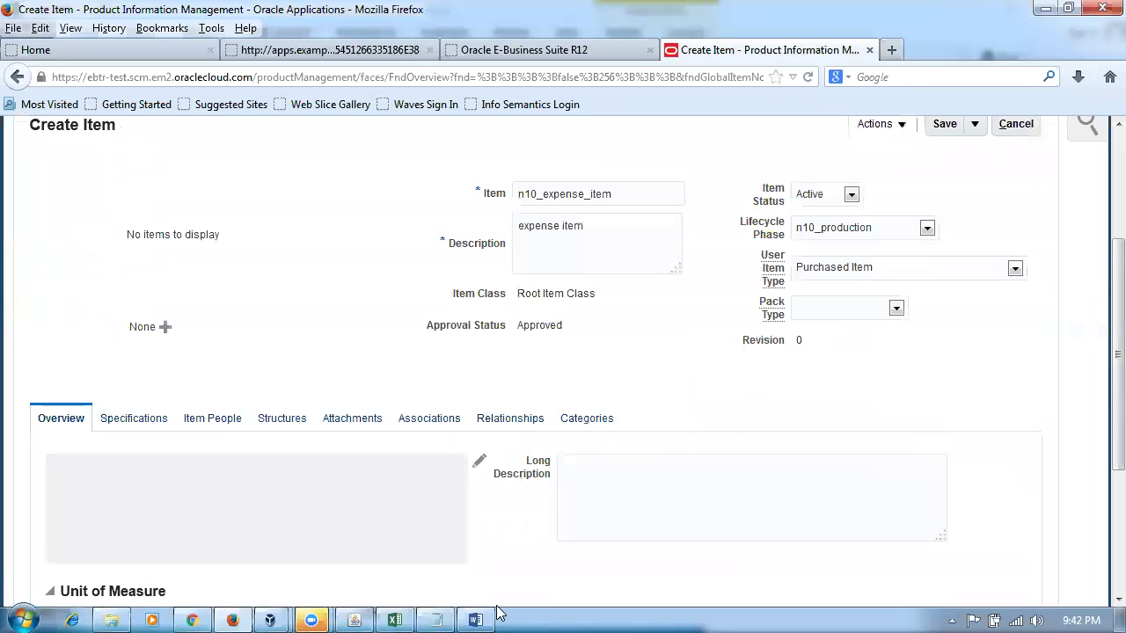
- Check the Excel sheet's Inventory Asset Value and Asset Sub Inventory marks for expense items
mouse_move(387, 614)
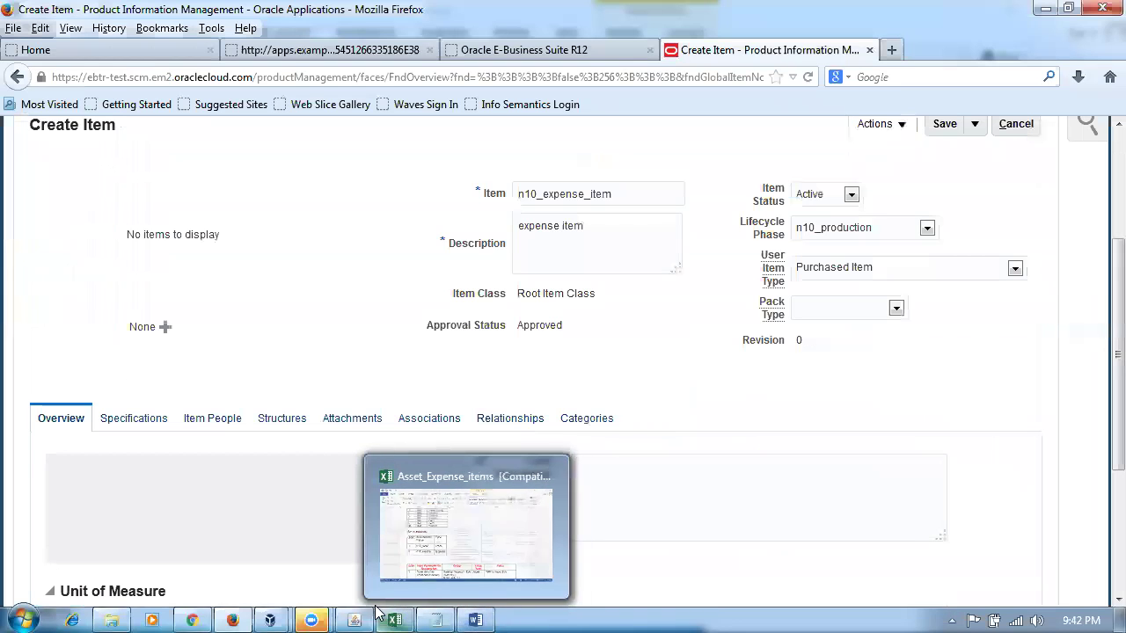
left_click(370, 576)
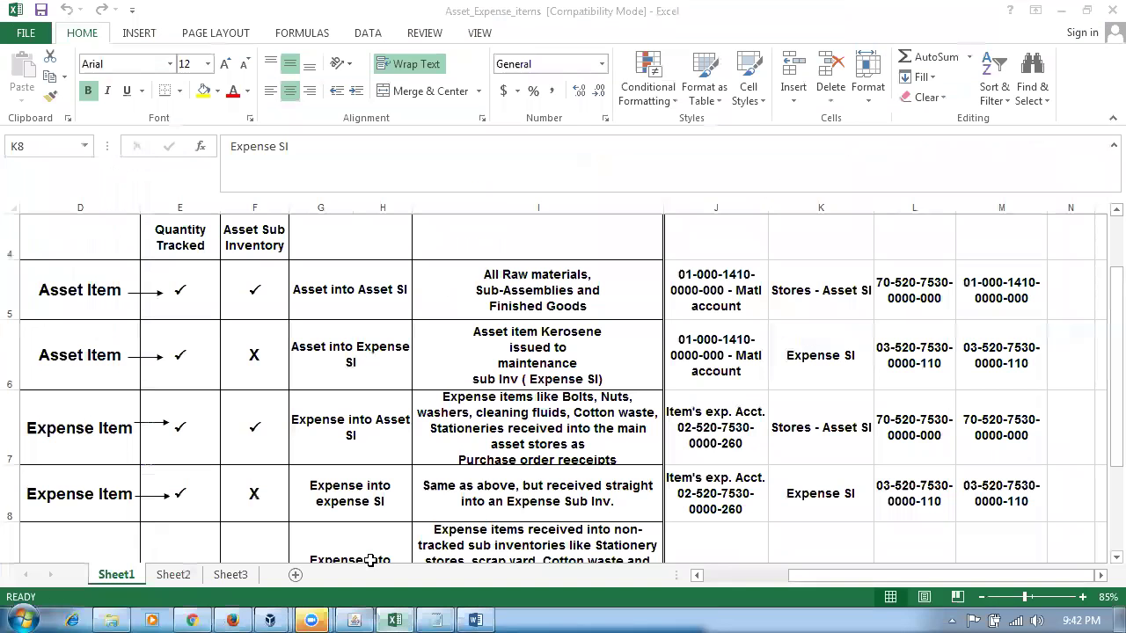
left_click(237, 446)
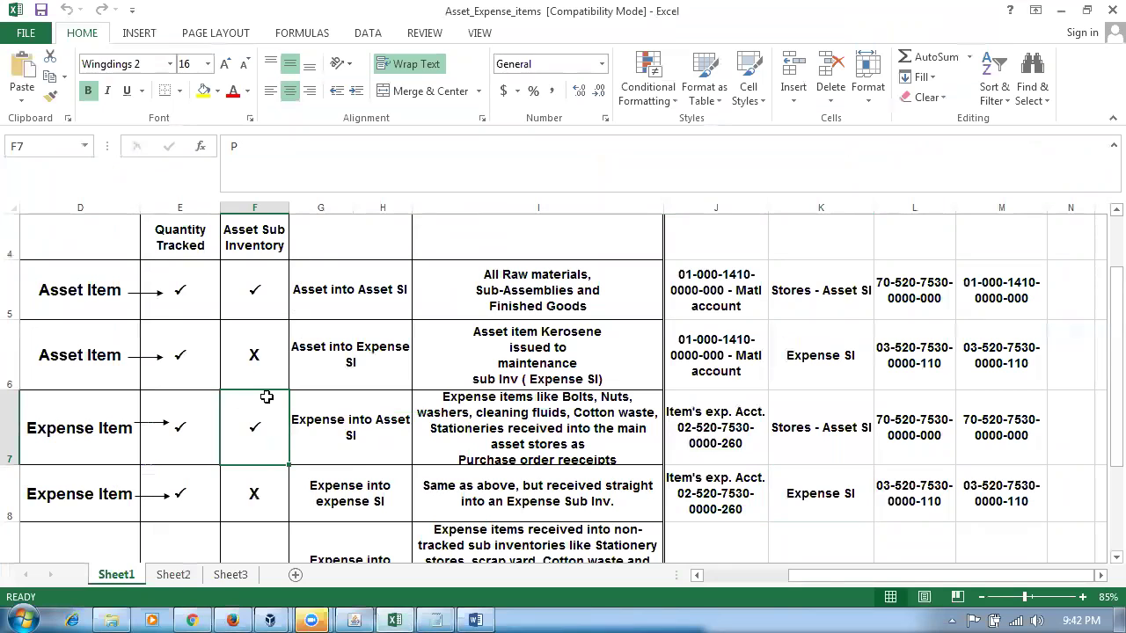
left_click(93, 435)
left_click(263, 450)
scroll(352, 352, "up", 1)
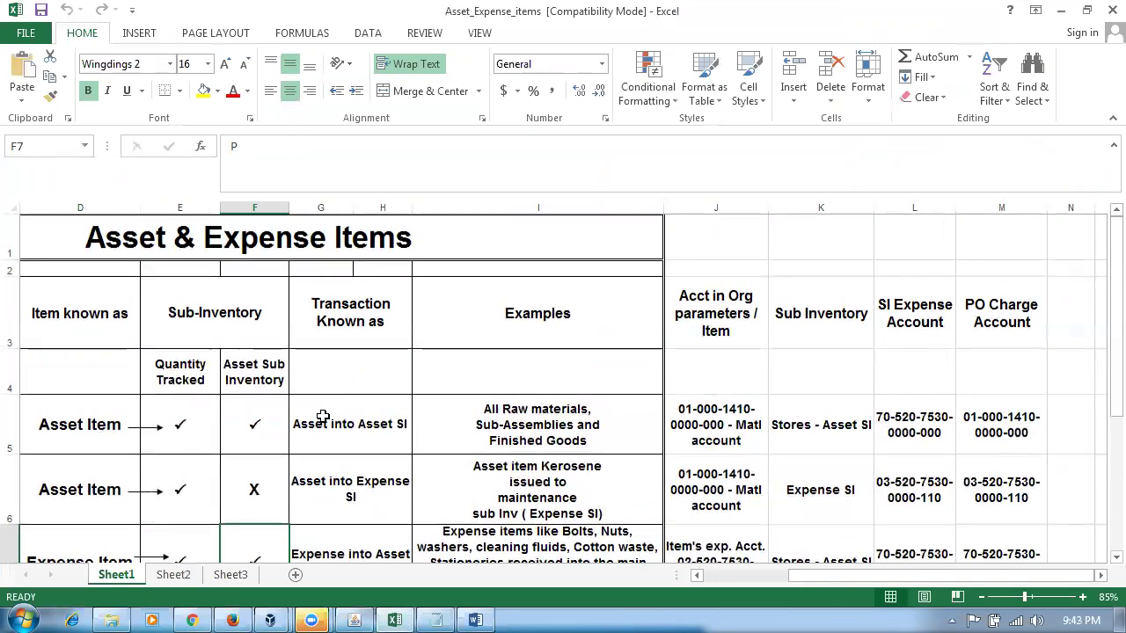
left_click_drag(818, 574, 689, 602)
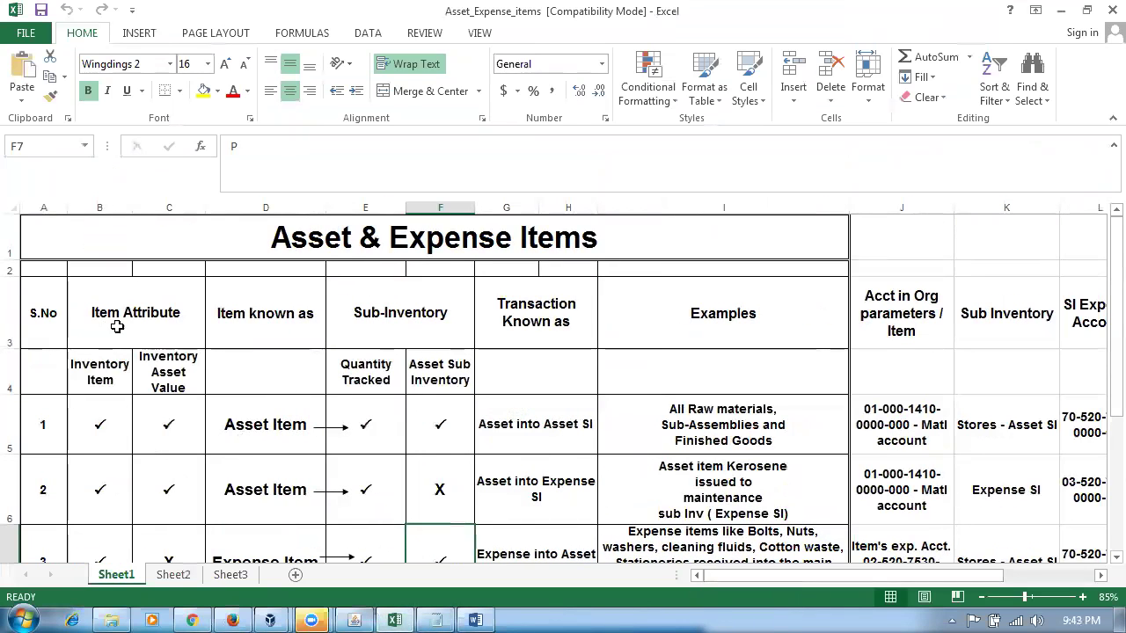
left_click(176, 366)
left_click(191, 536)
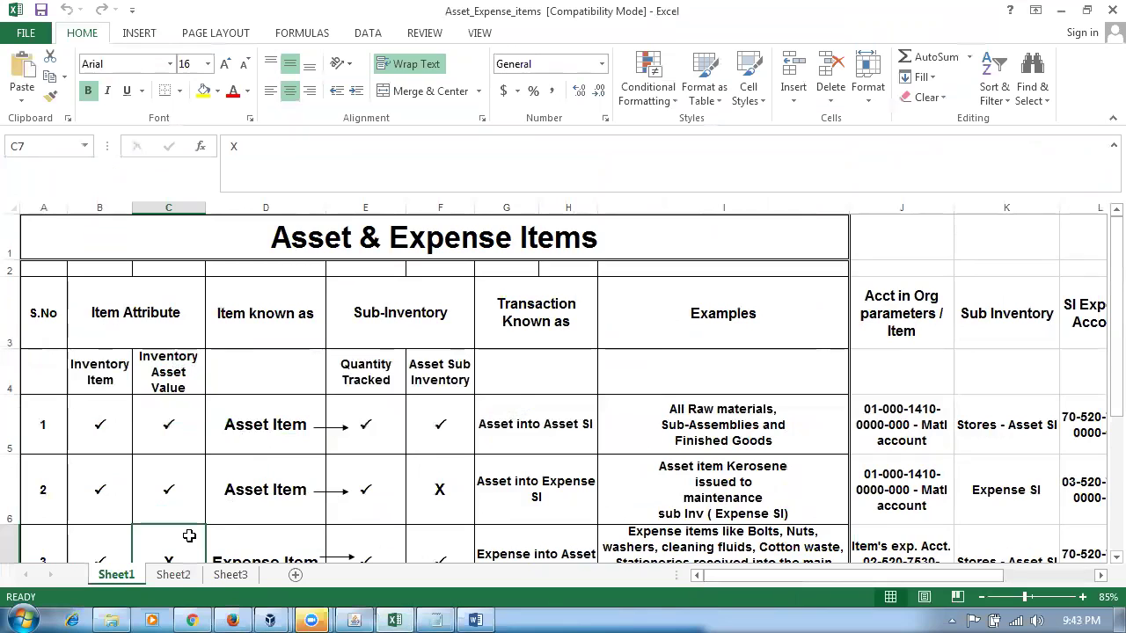
left_click(458, 374)
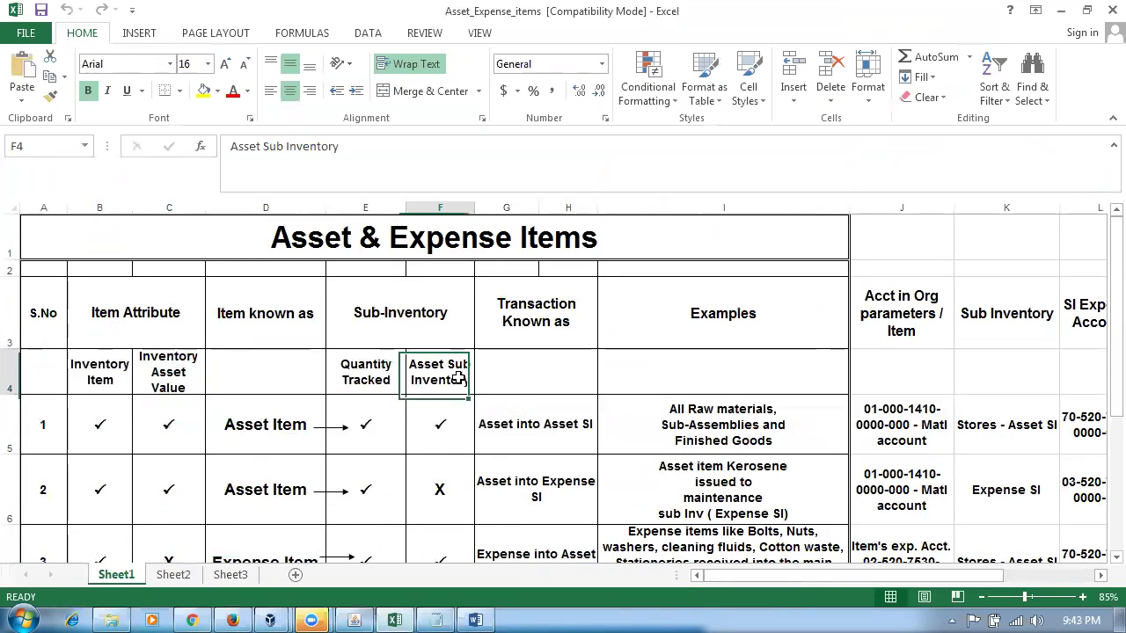
left_click(463, 479)
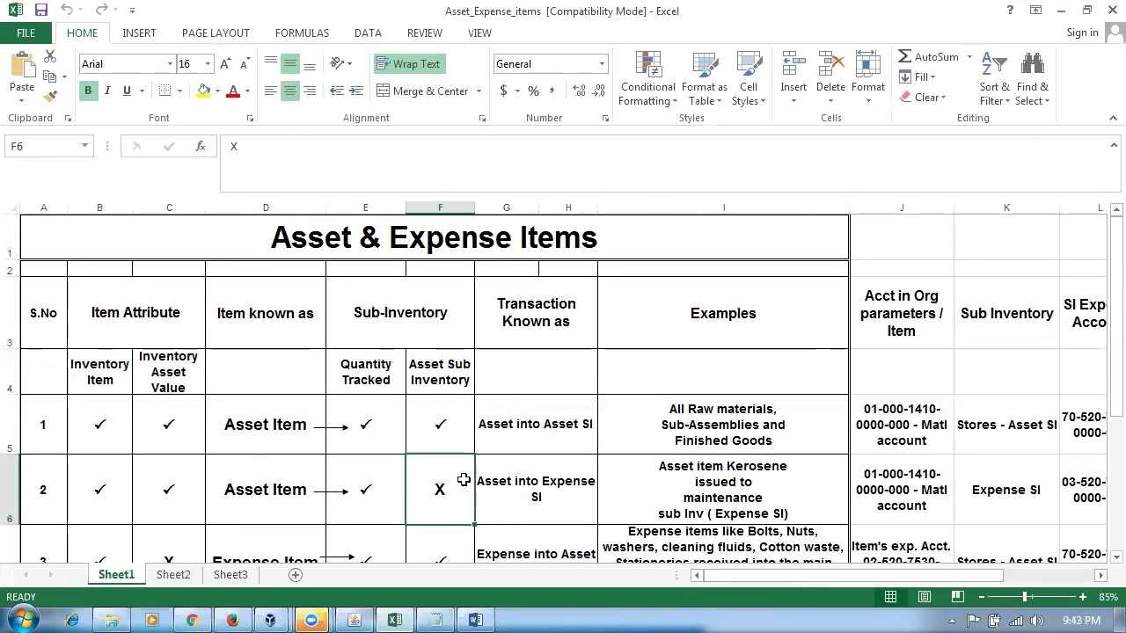
left_click(165, 373)
left_click(172, 543)
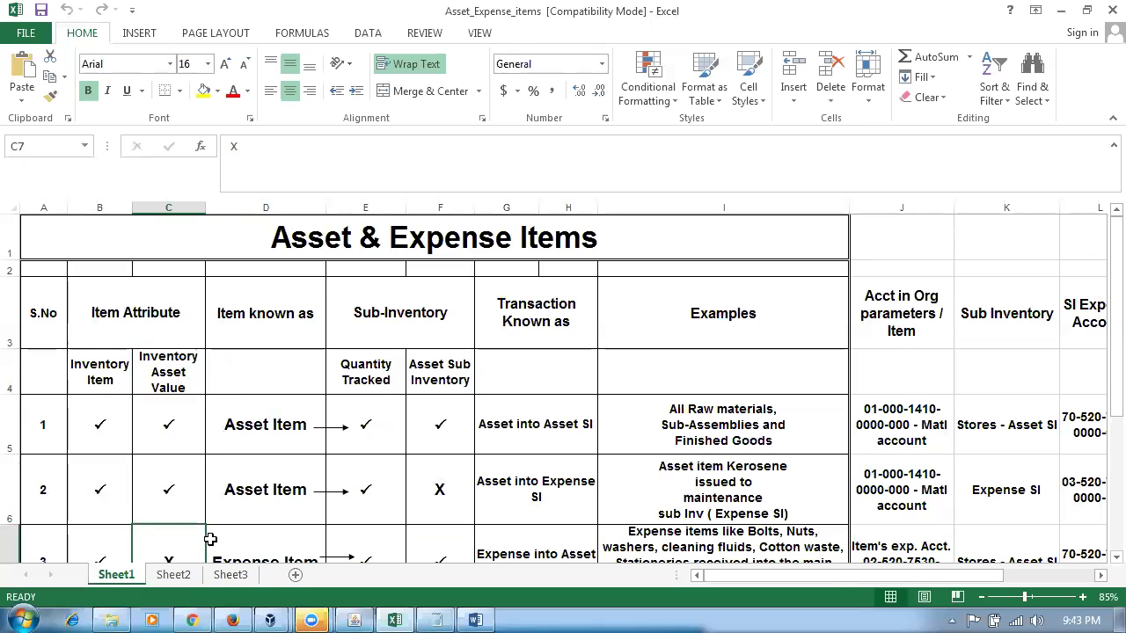
scroll(210, 538, "down", 1)
key("alt+Tab")
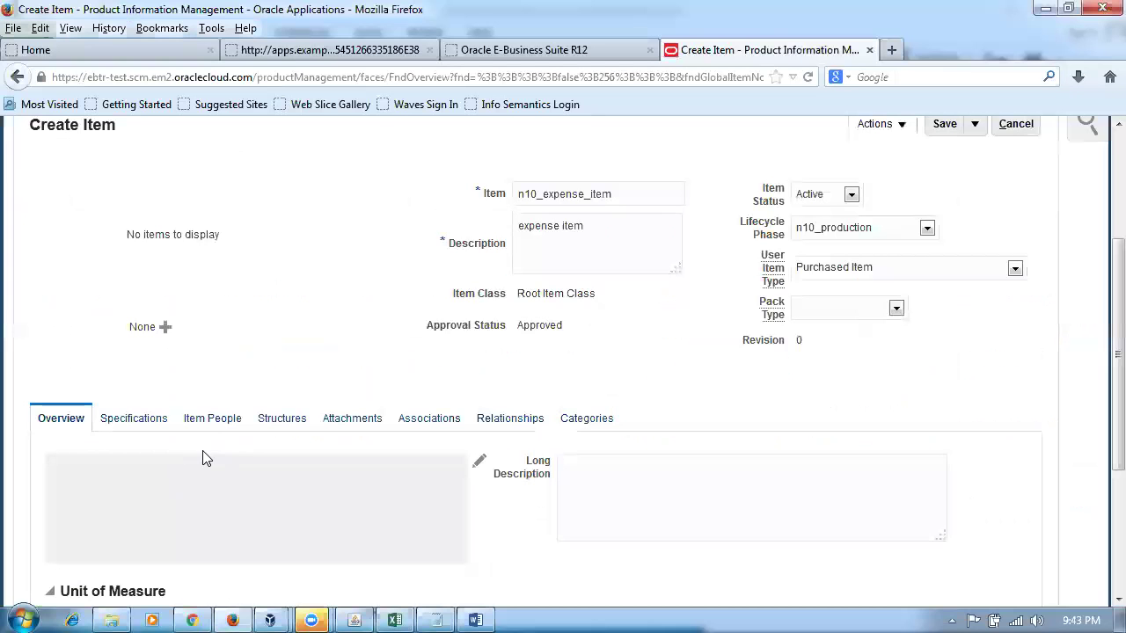
- Under Specifications > Manufacturing, set n10_expense_item's Inventory Asset Value to No
left_click(125, 426)
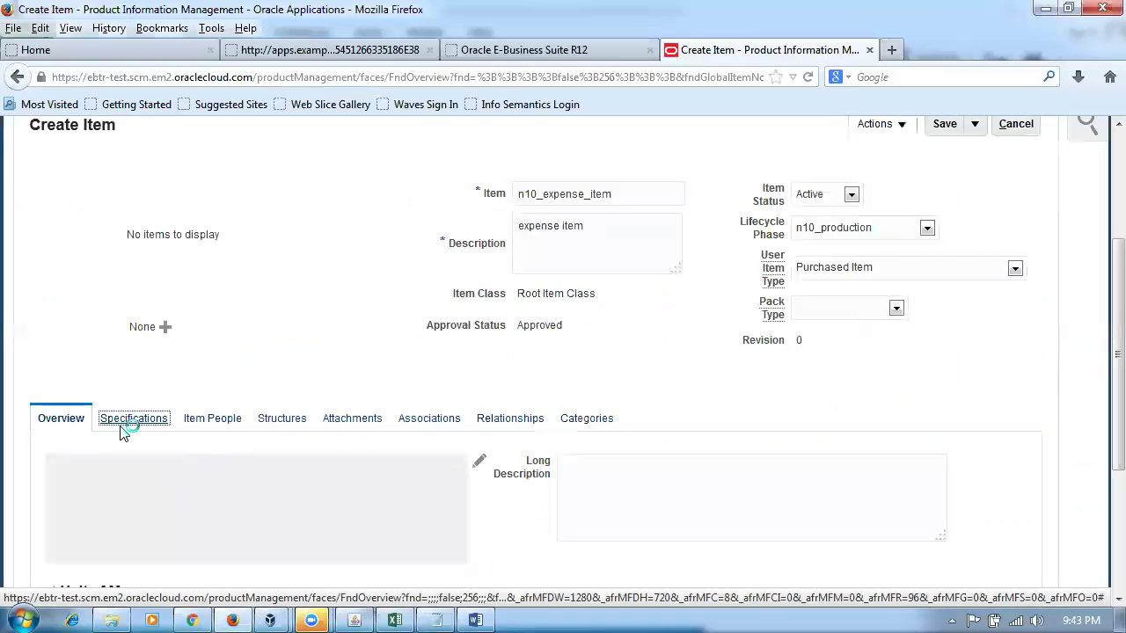
scroll(138, 459, "down", 4)
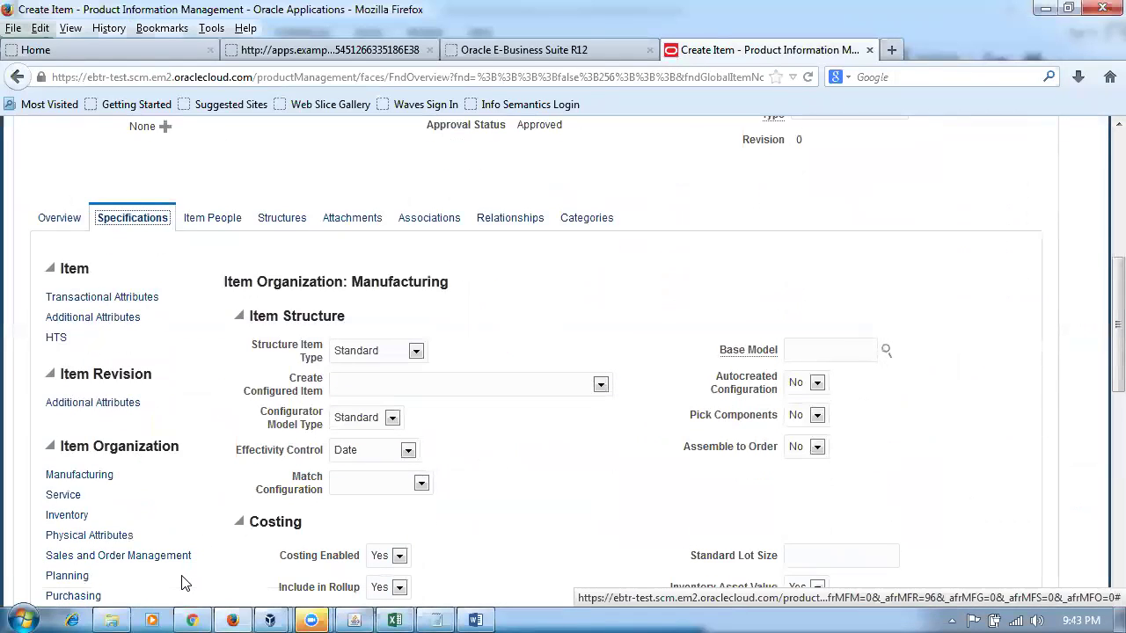
scroll(180, 585, "down", 2)
left_click(53, 421)
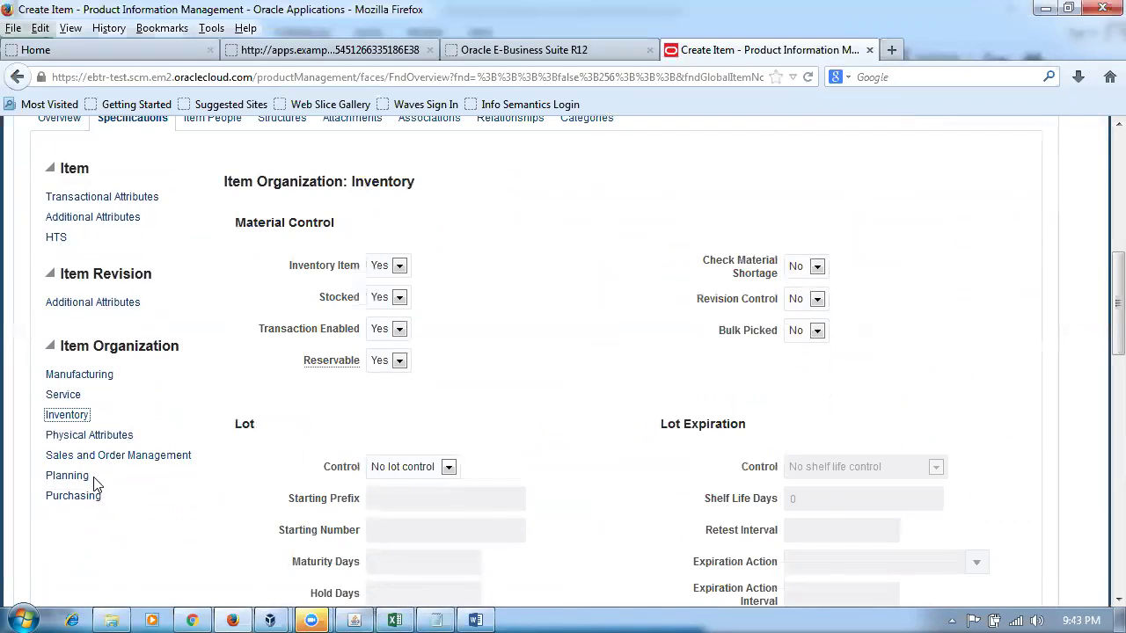
left_click(86, 378)
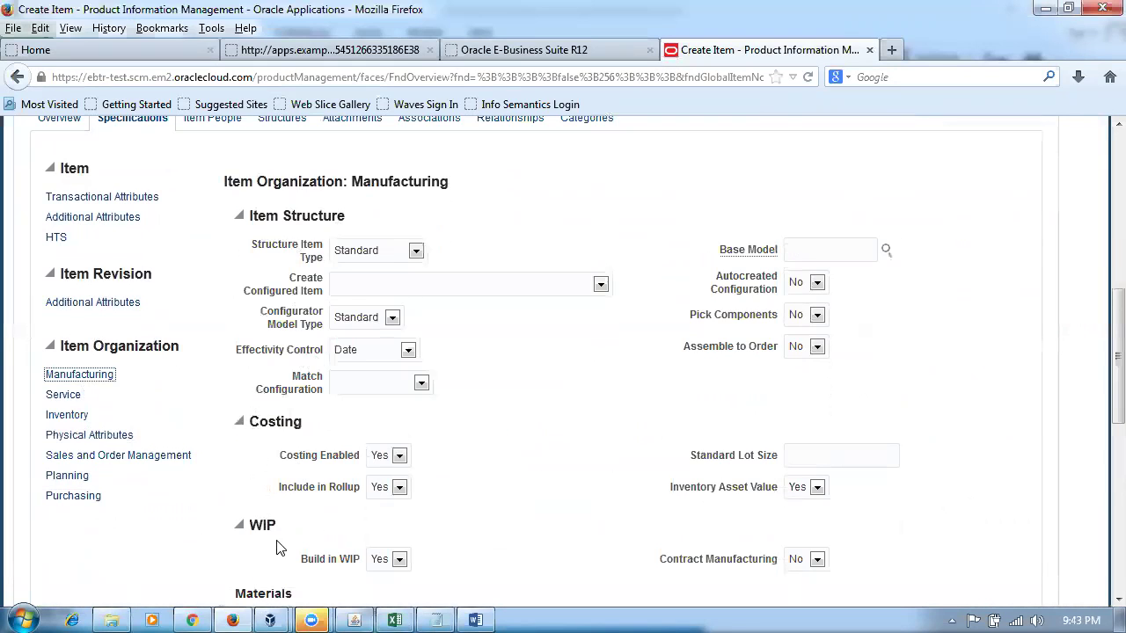
left_click(816, 487)
left_click(796, 509)
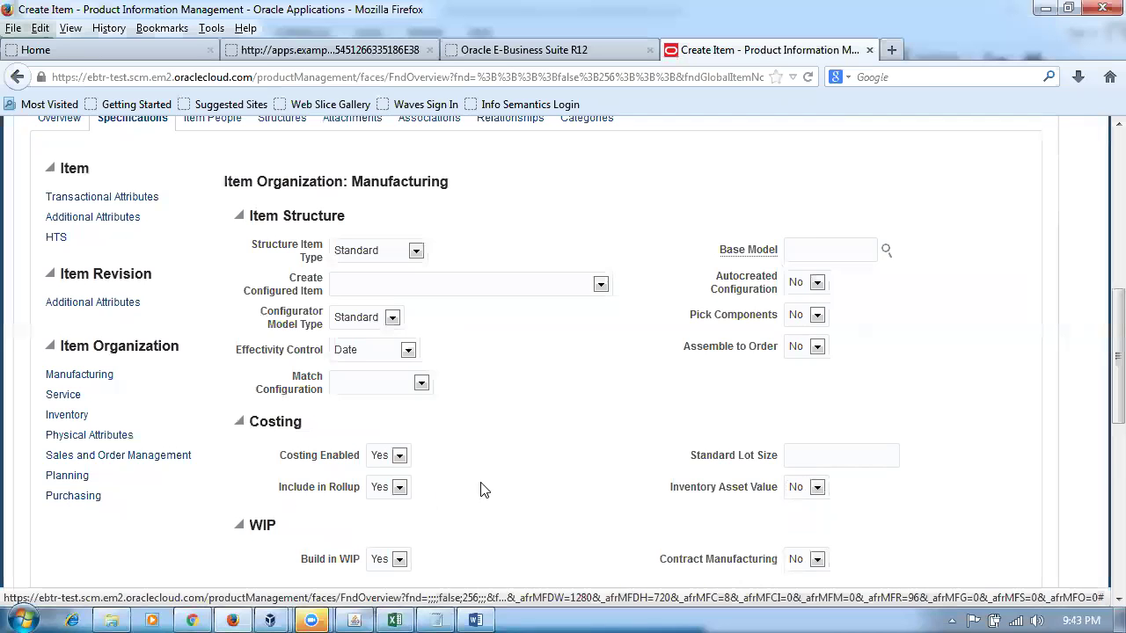
scroll(498, 497, "down", 4)
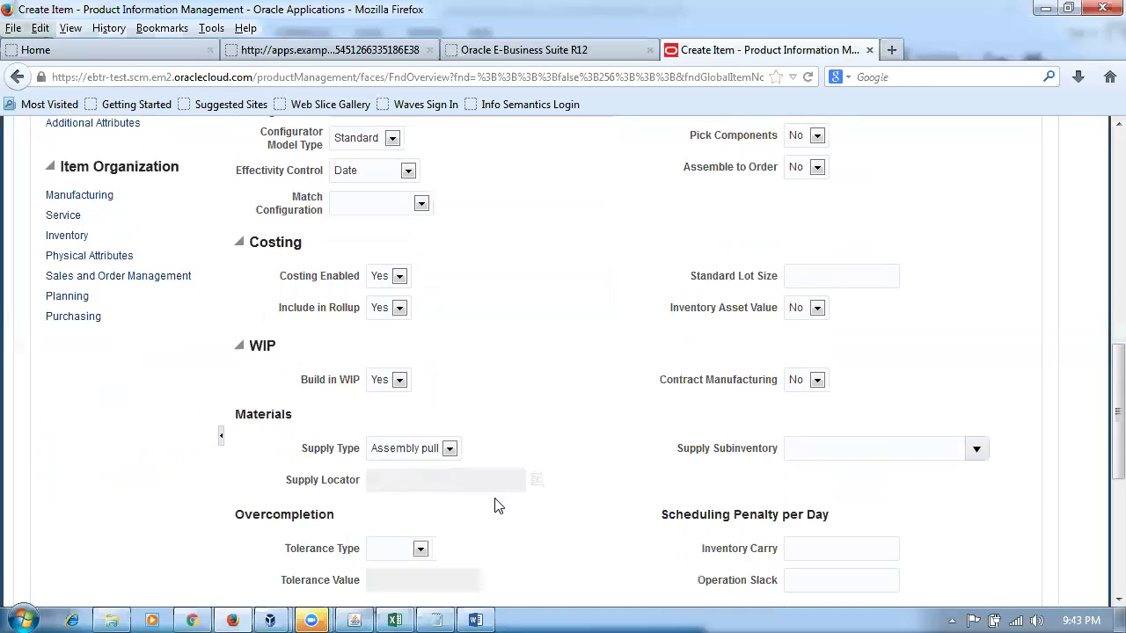
left_click(74, 297)
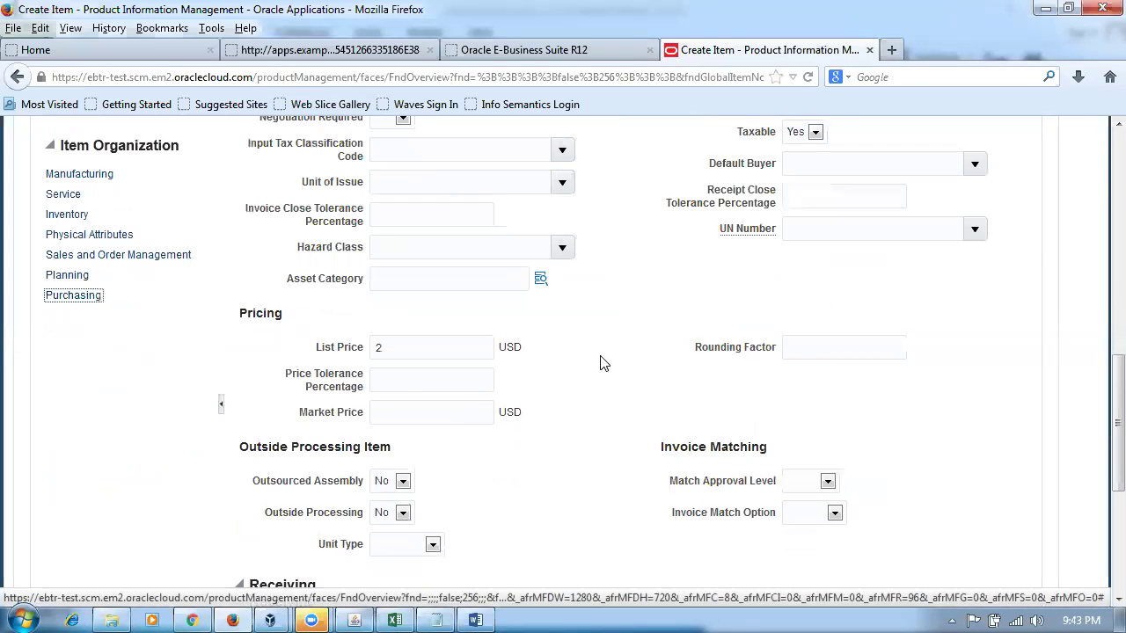
scroll(598, 364, "up", 4)
left_click(90, 376)
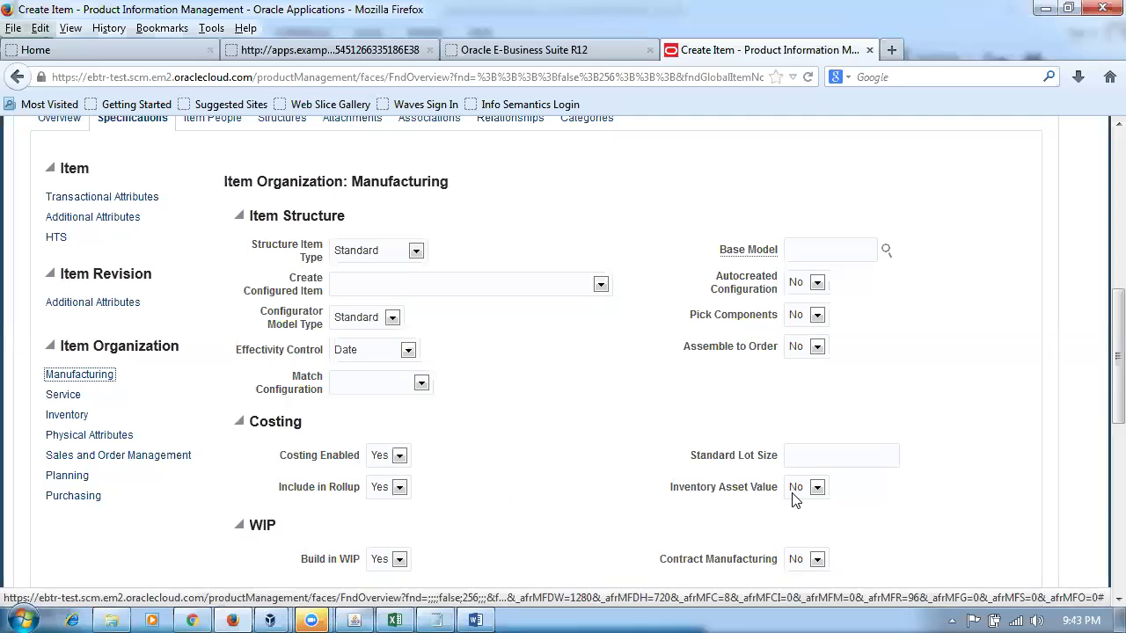
scroll(730, 452, "up", 4)
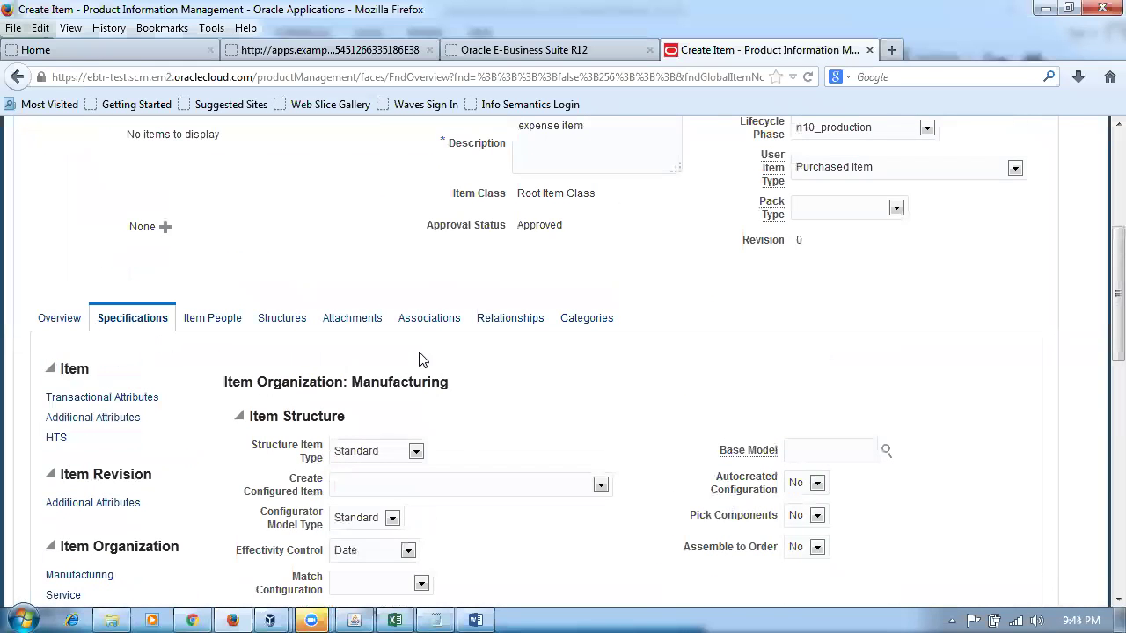
- Associate the item with organization N101 (n10_child_org1), then save the item
left_click(430, 324)
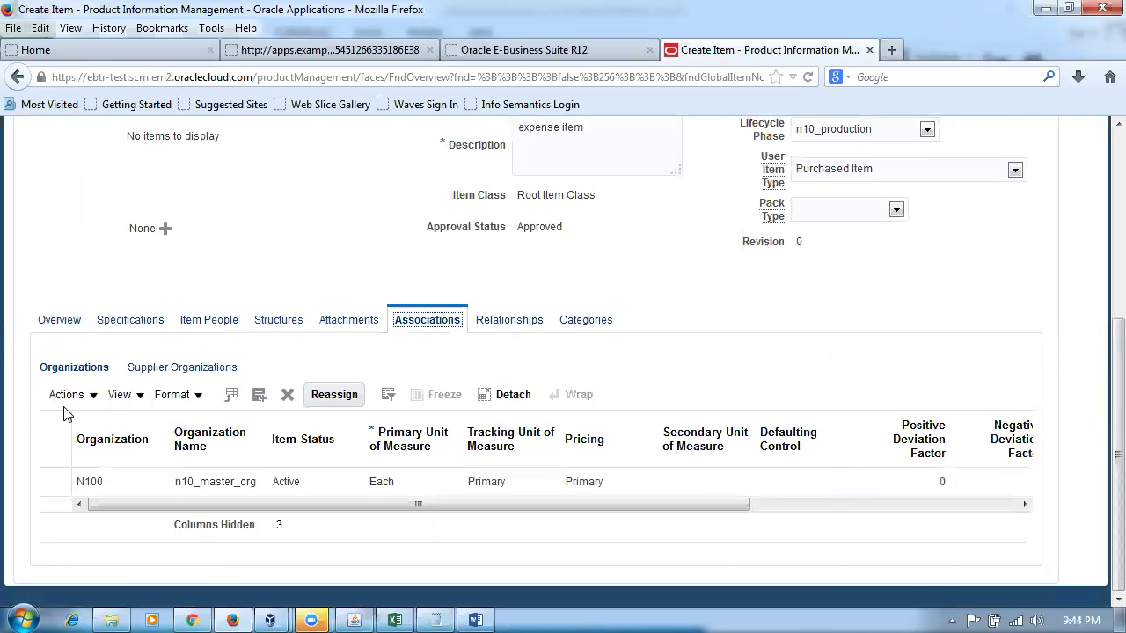
left_click(66, 395)
left_click(87, 446)
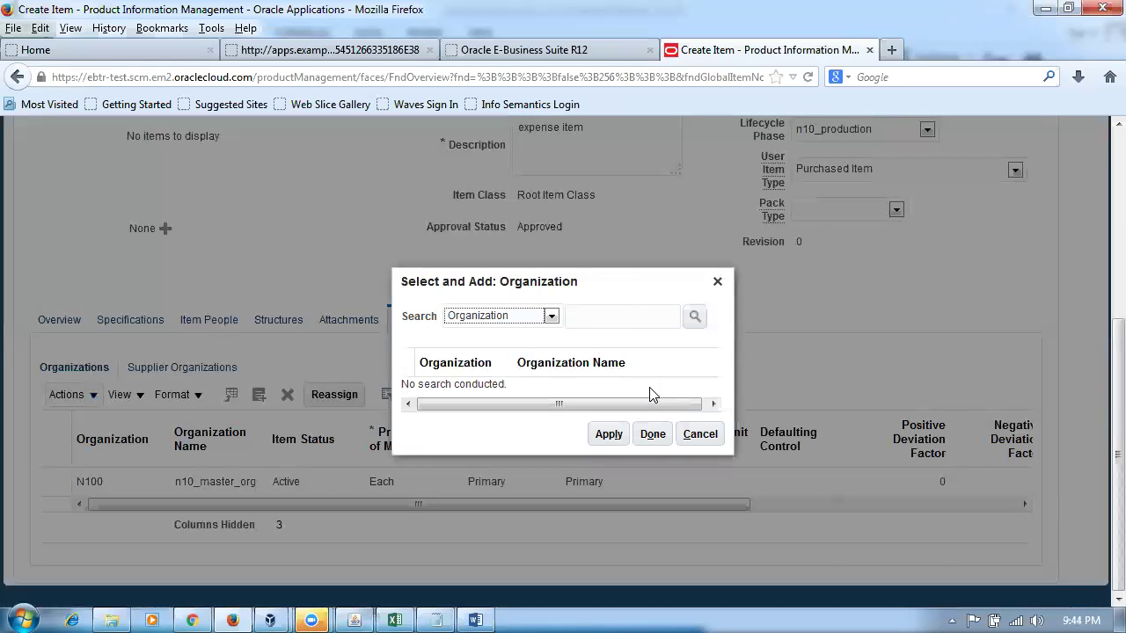
left_click(626, 318)
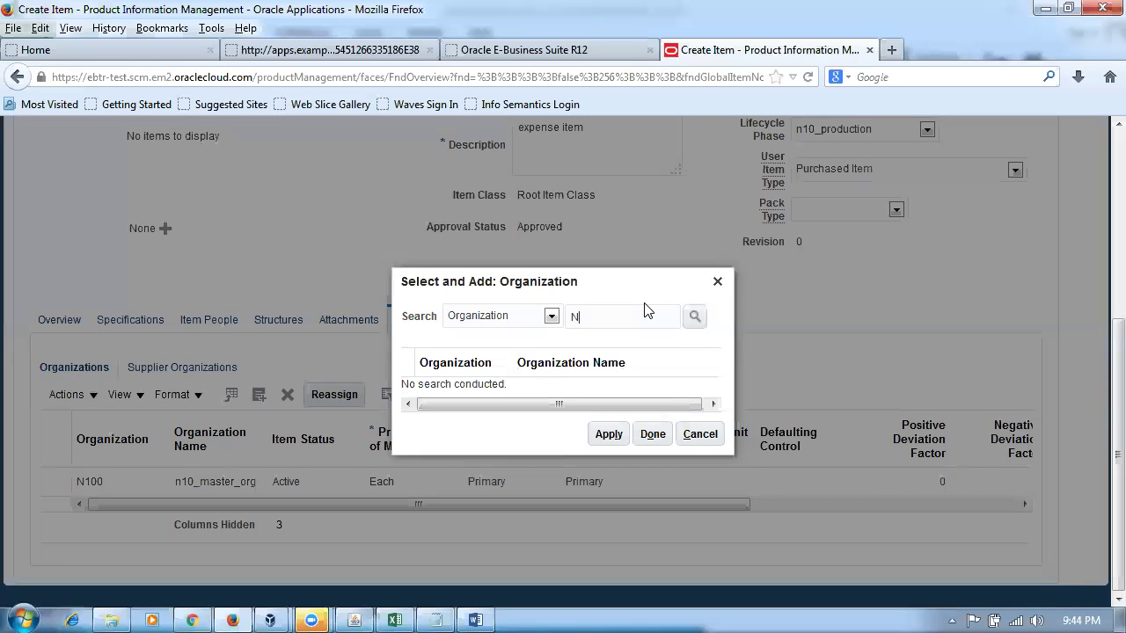
key("Return")
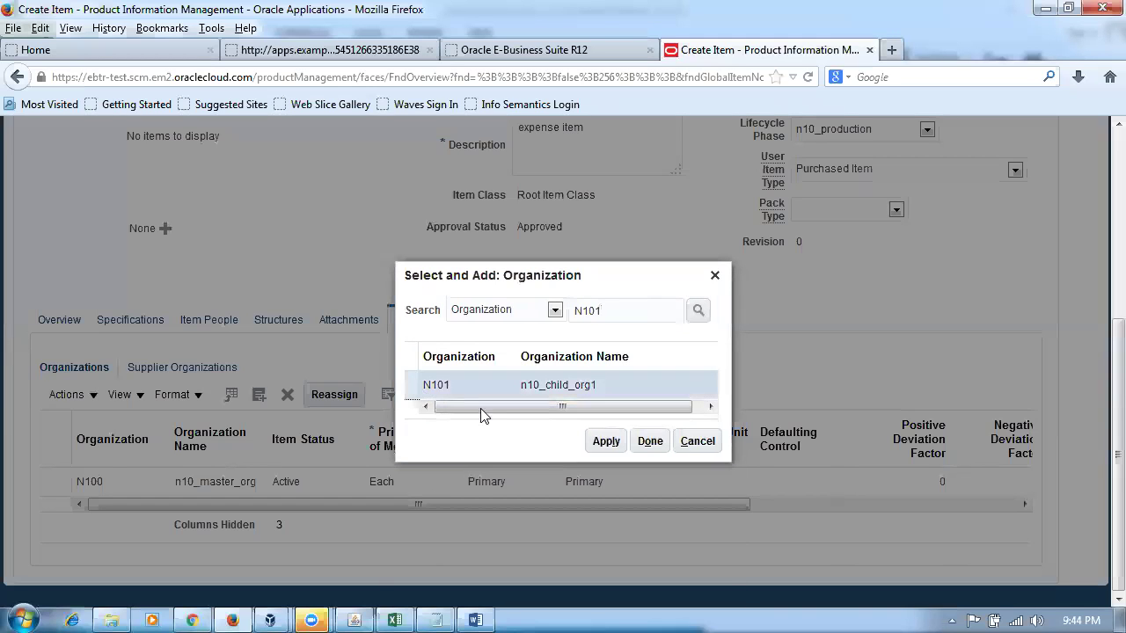
left_click(605, 441)
left_click(649, 441)
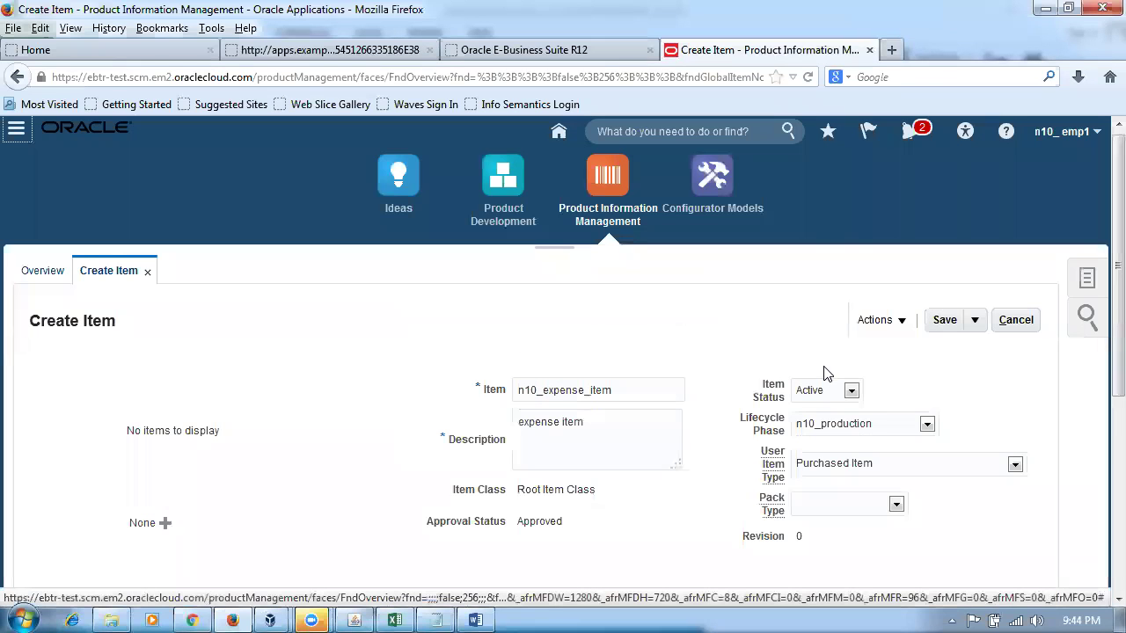
left_click(944, 322)
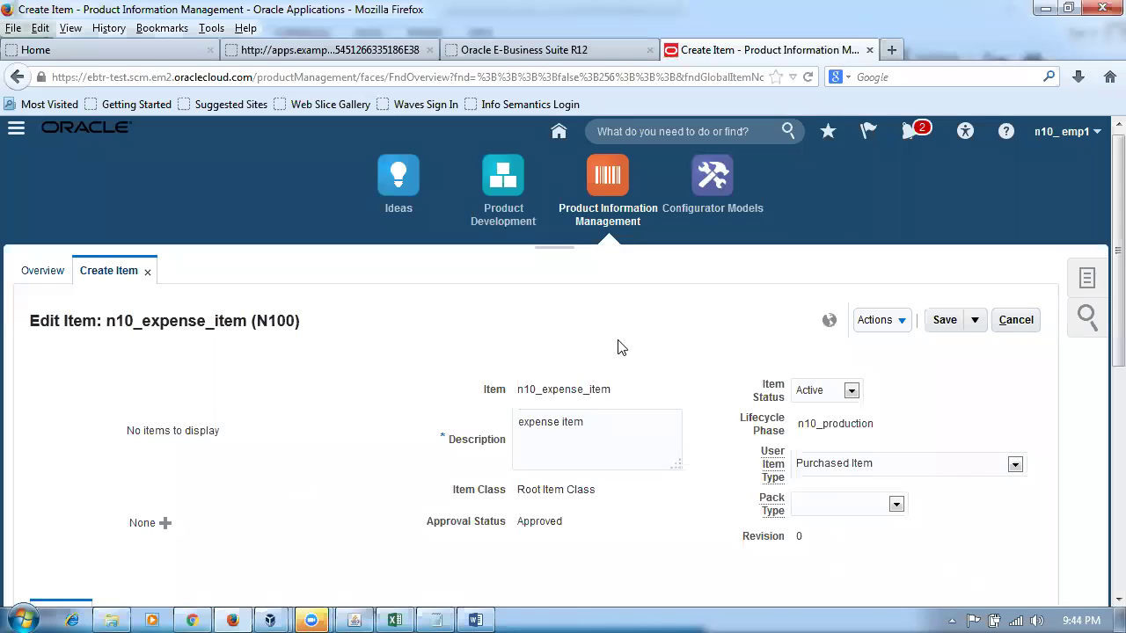
- Check the item's catalog categories, then bring up the Fusion Purchasing Accounting Word document
scroll(618, 348, "down", 4)
left_click(605, 421)
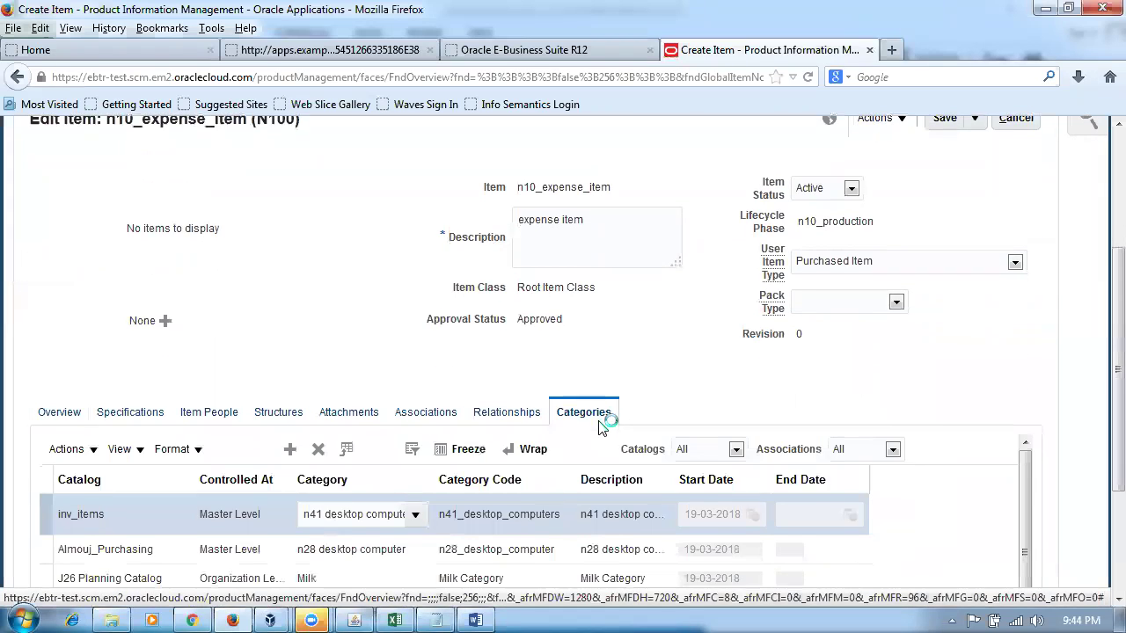
scroll(591, 475, "down", 2)
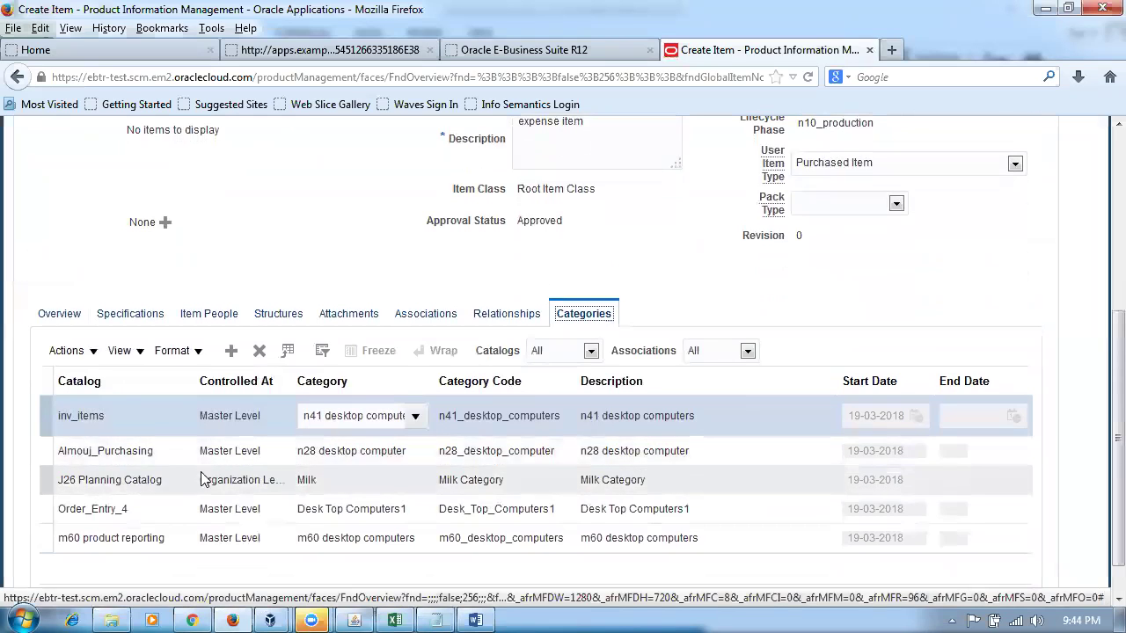
left_click(340, 463)
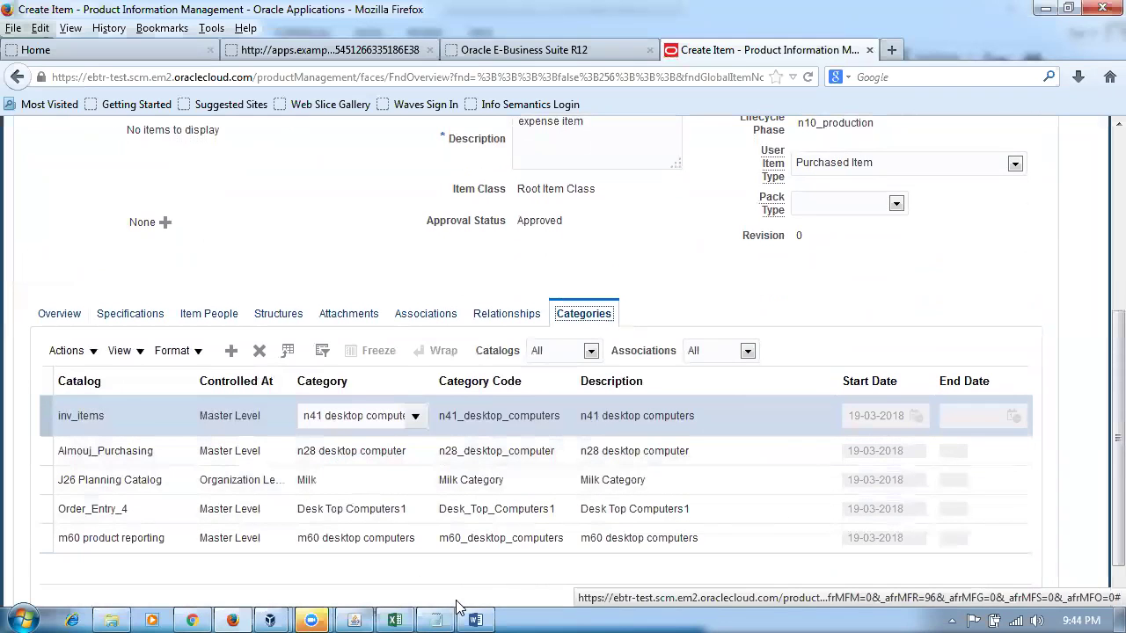
left_click(475, 620)
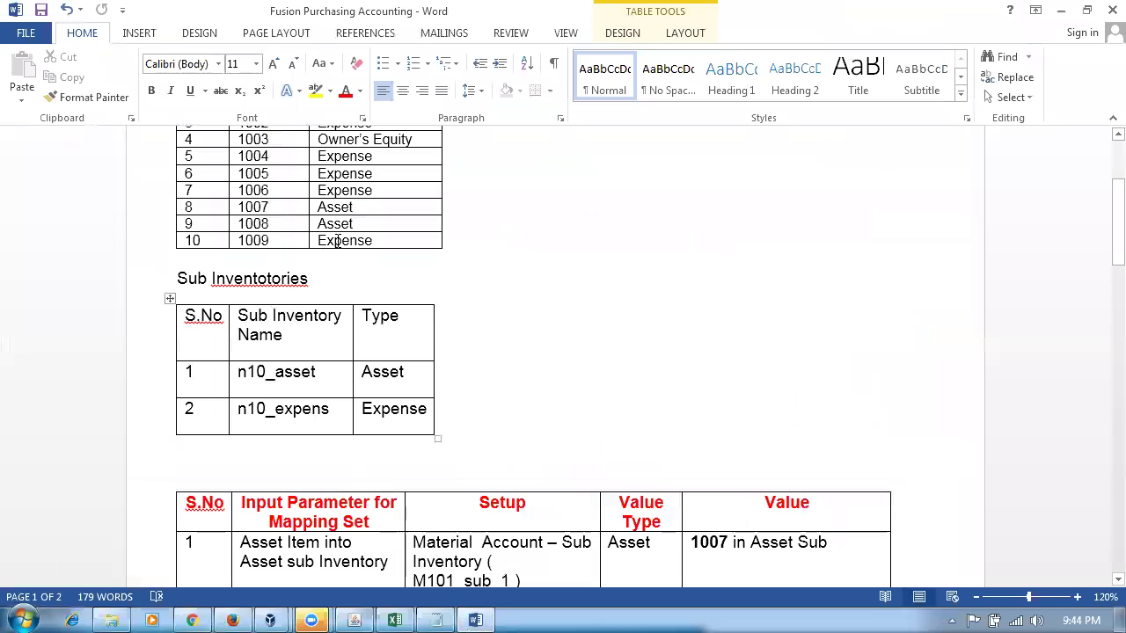
left_click(297, 239)
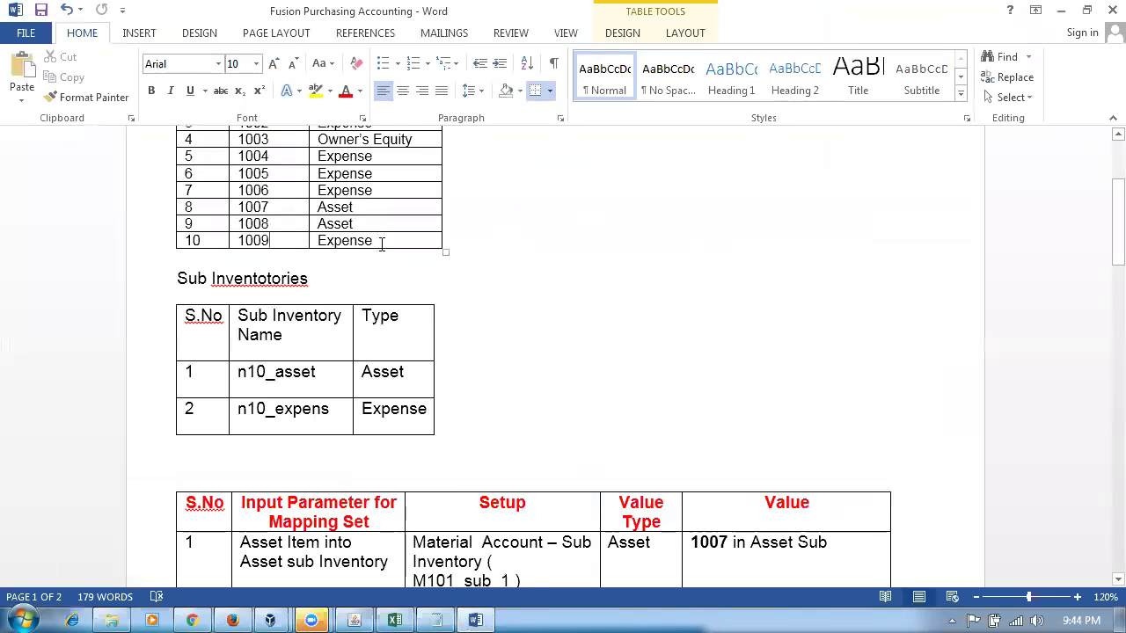
left_click_drag(375, 240, 475, 249)
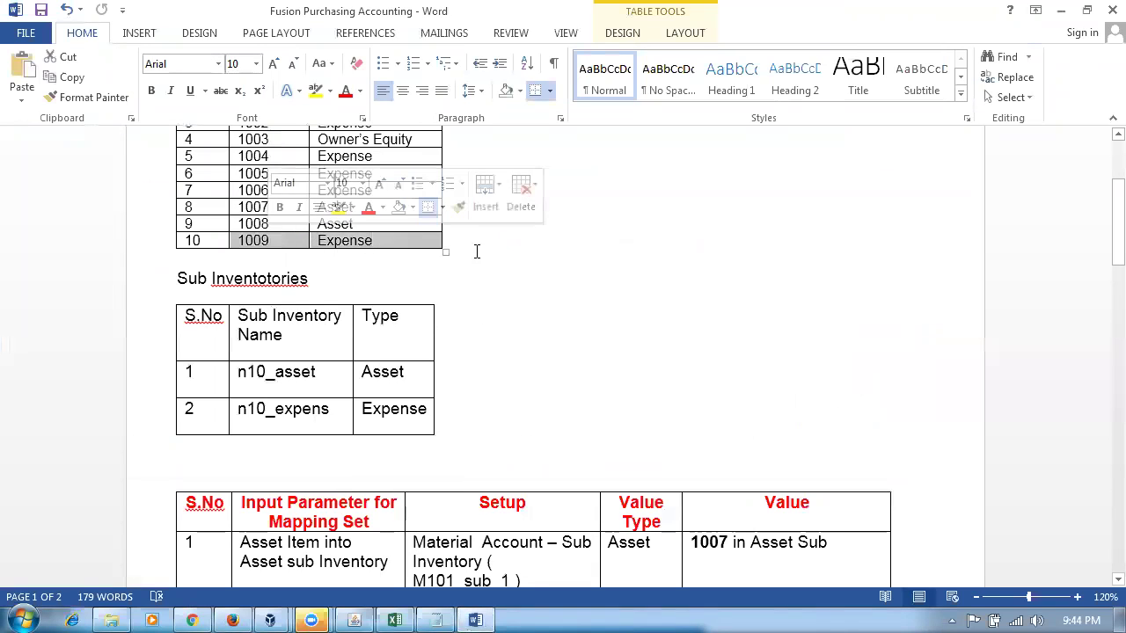
left_click(486, 278)
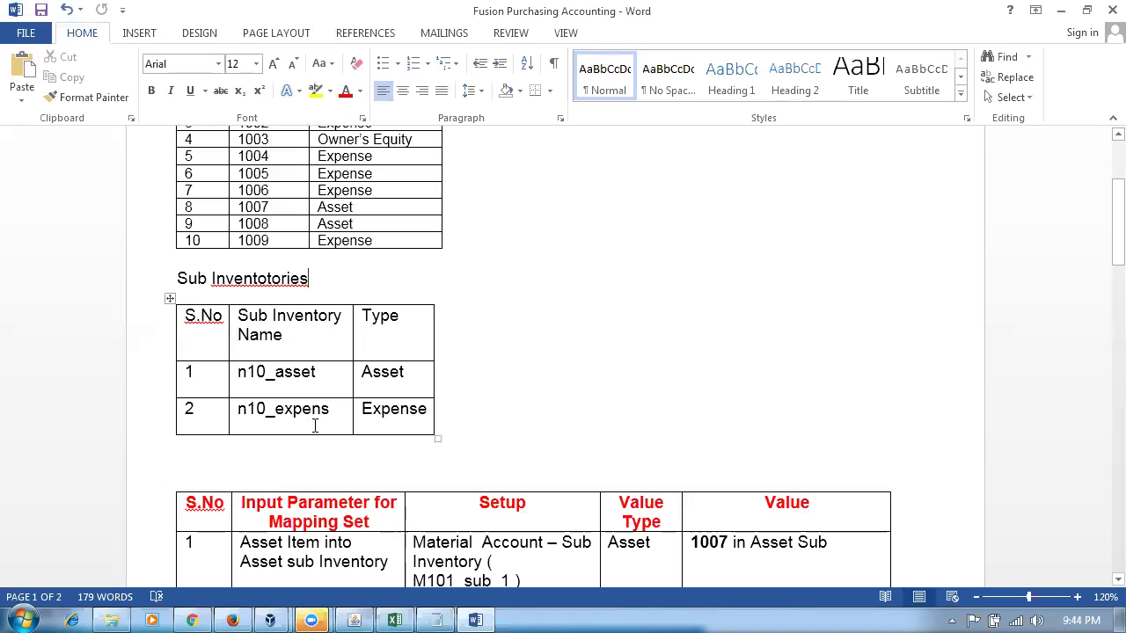
left_click(656, 355)
scroll(653, 360, "down", 6)
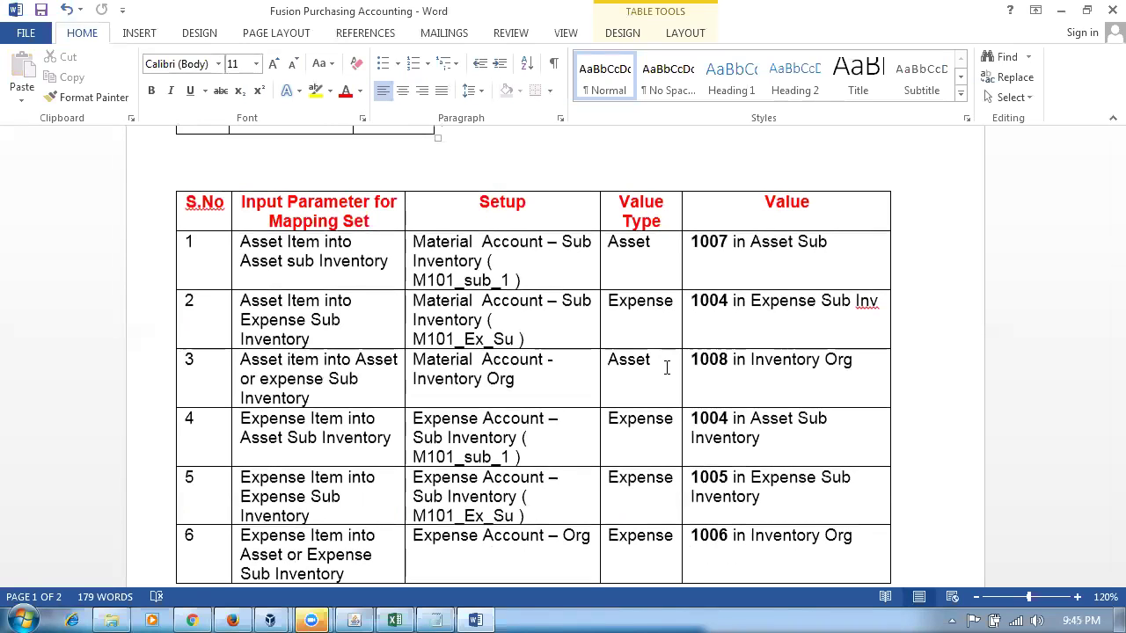
left_click(438, 247)
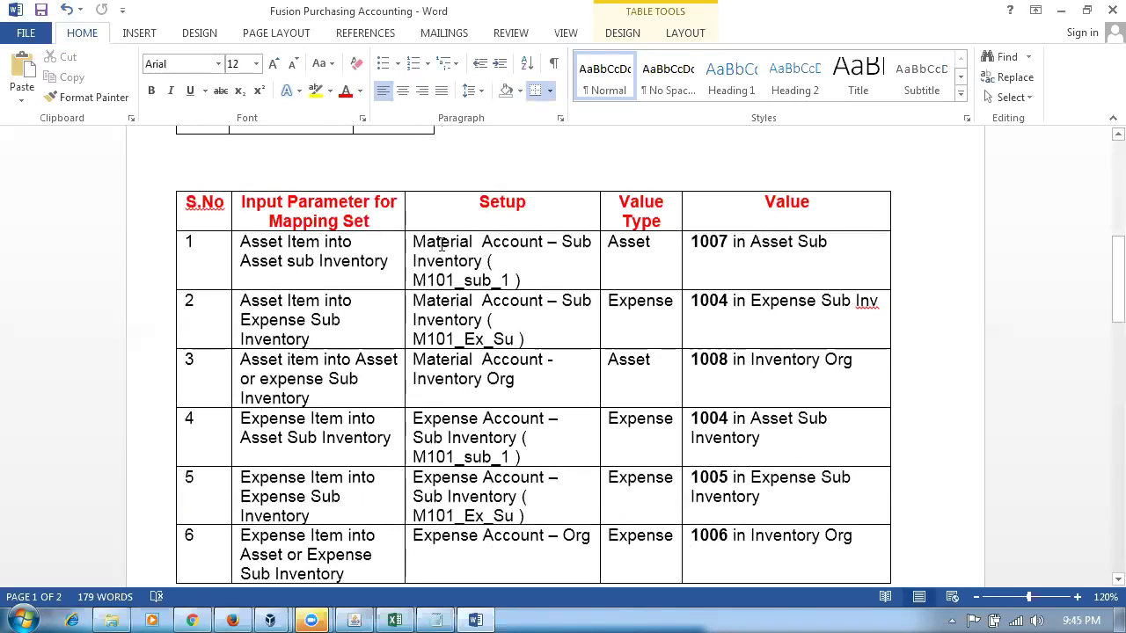
left_click_drag(441, 246, 478, 258)
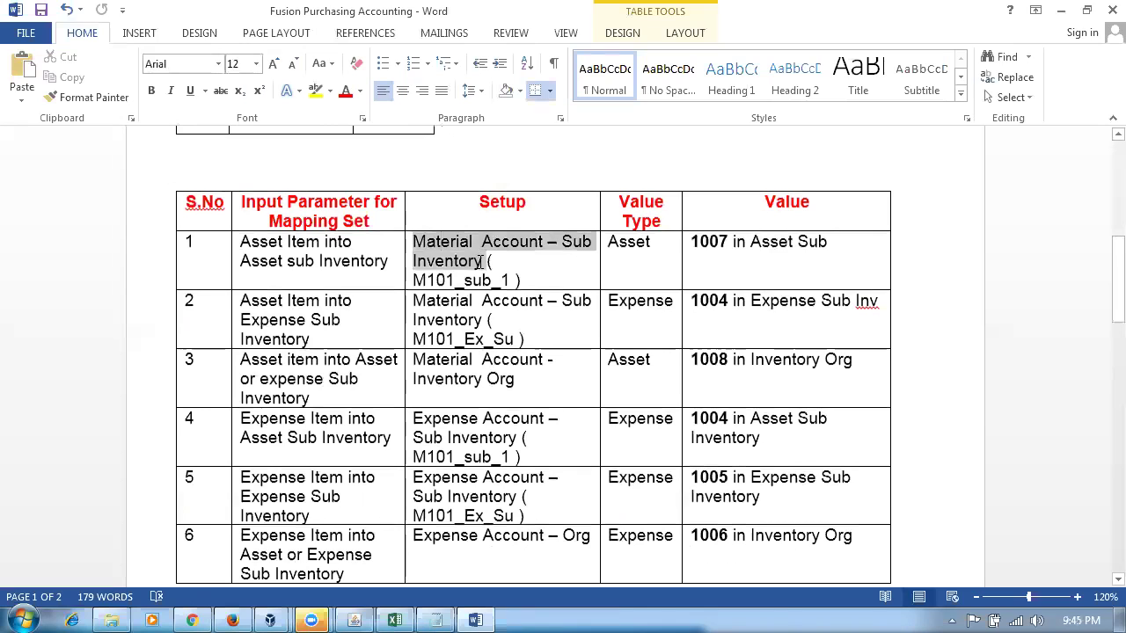
key("alt+Tab")
left_click(959, 314)
scroll(958, 317, "up", 3)
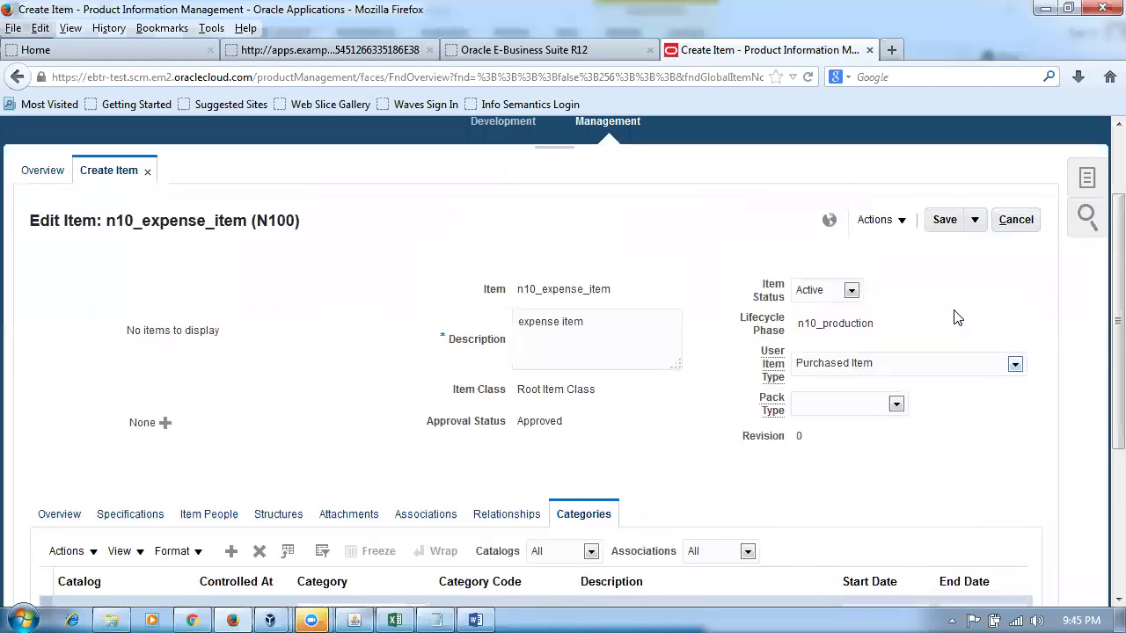
- Save and close n10_expense_item, returning to the Product Information Management overview
left_click(974, 221)
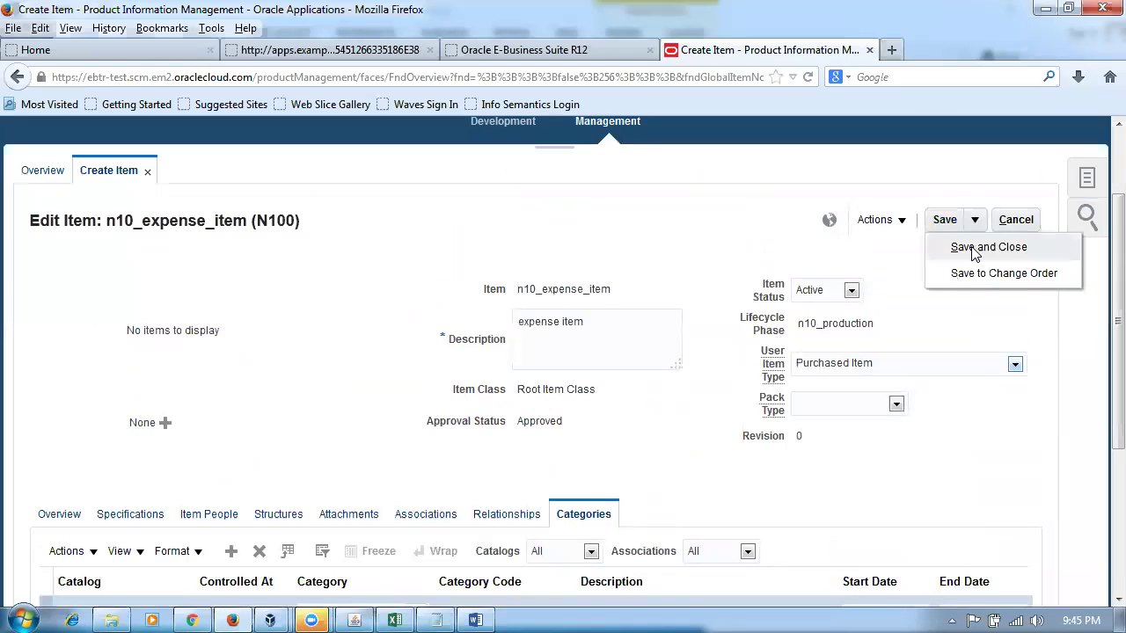
left_click(975, 250)
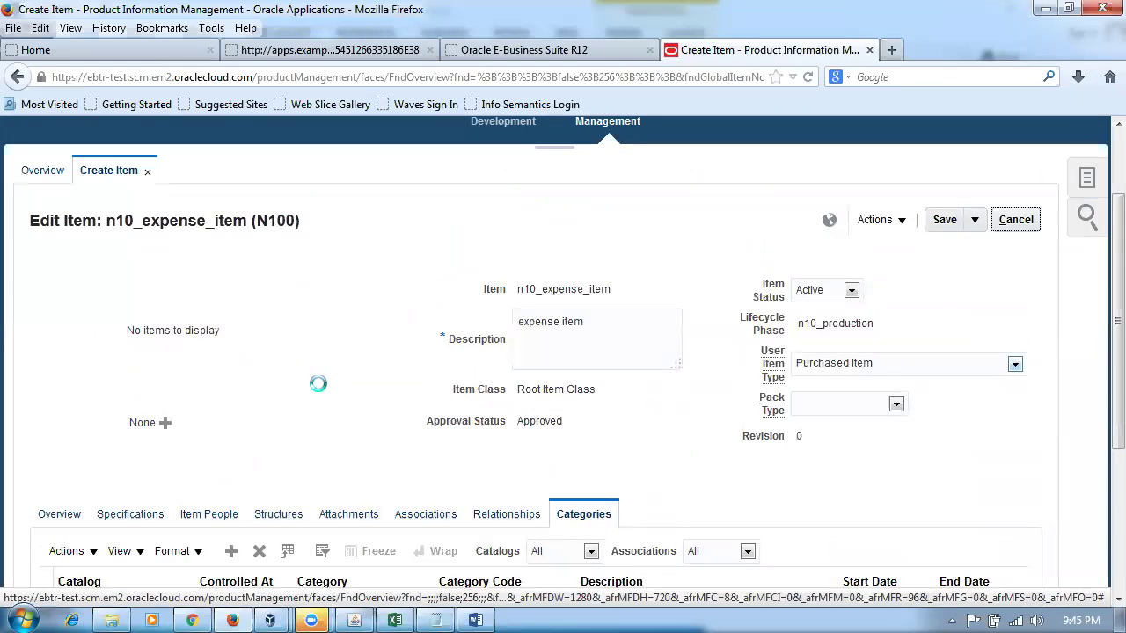
scroll(321, 392, "down", 2)
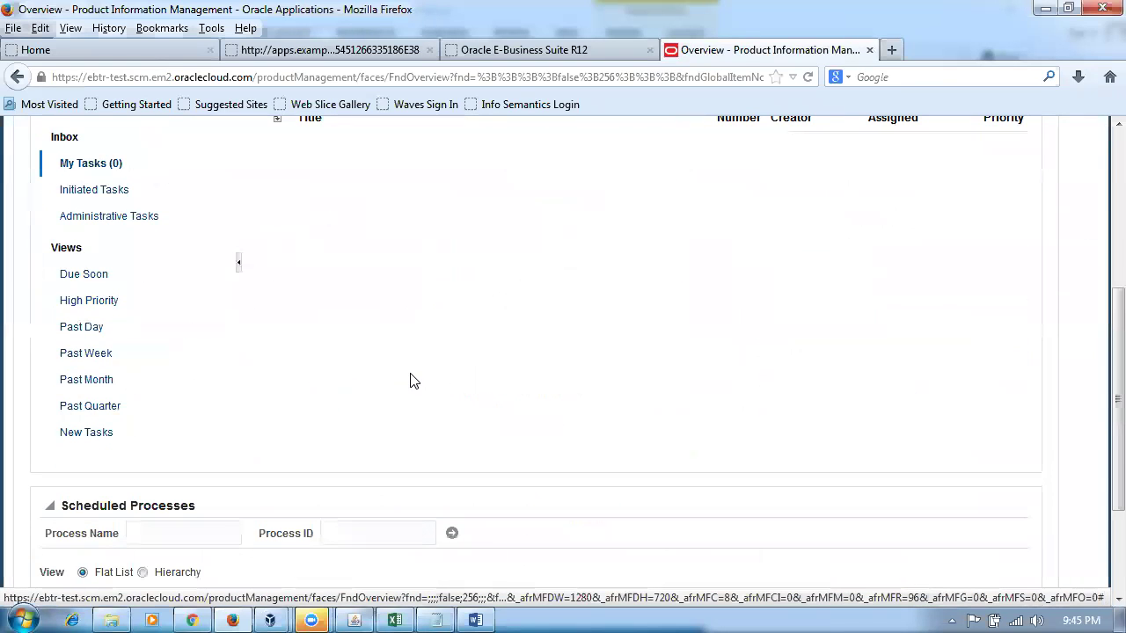
scroll(410, 376, "up", 5)
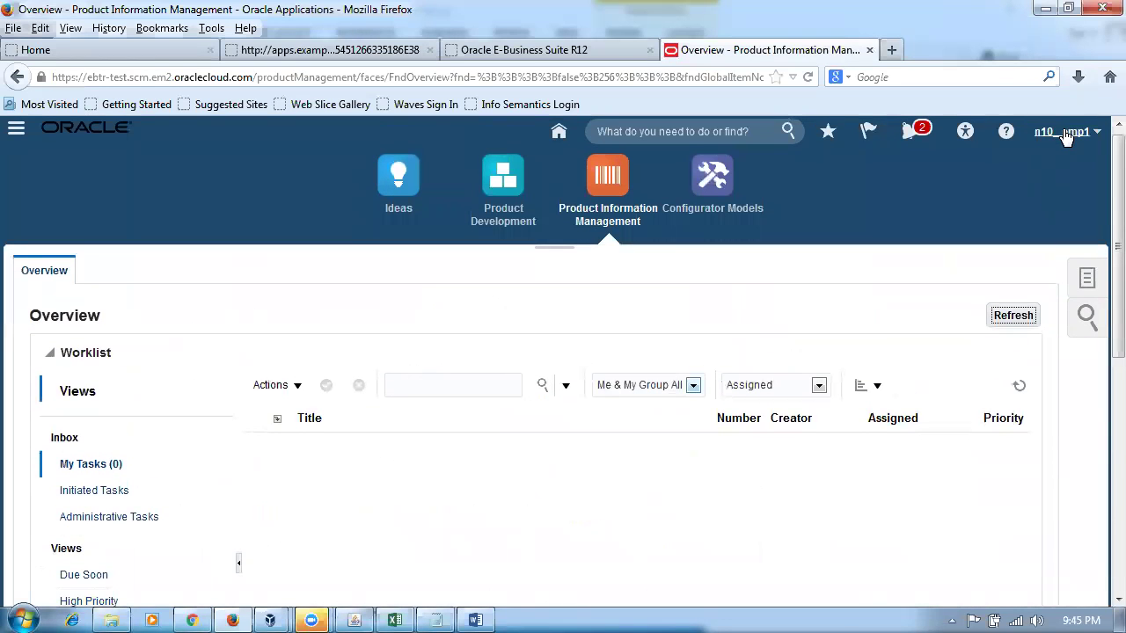
left_click(1064, 134)
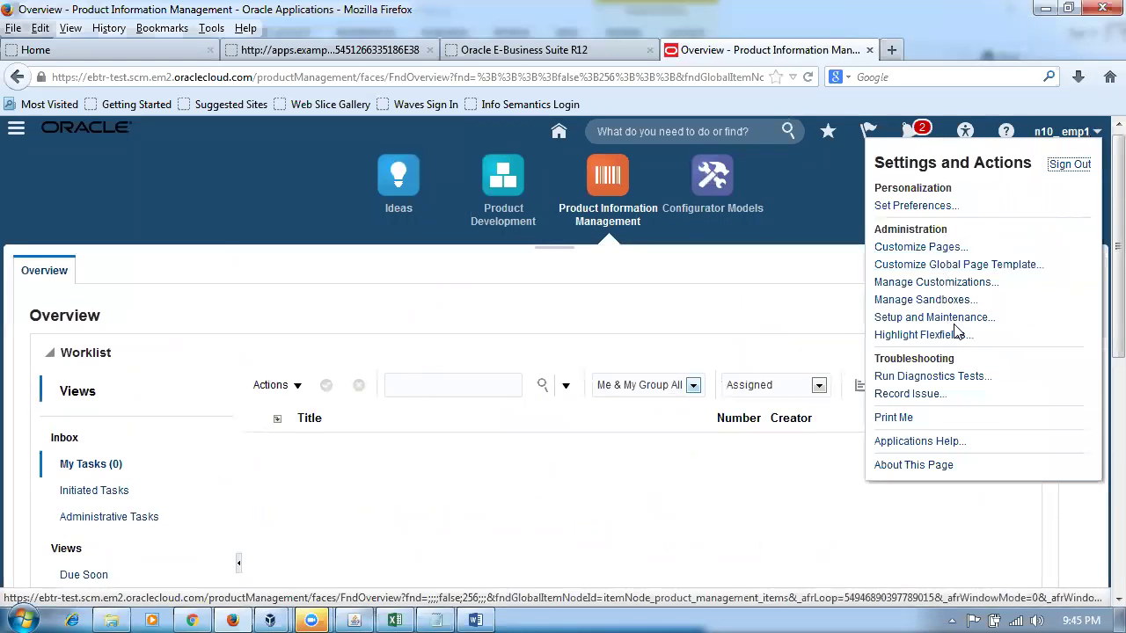
- In Setup and Maintenance, search implementation projects for n10 and open n10_imp_project
left_click(954, 320)
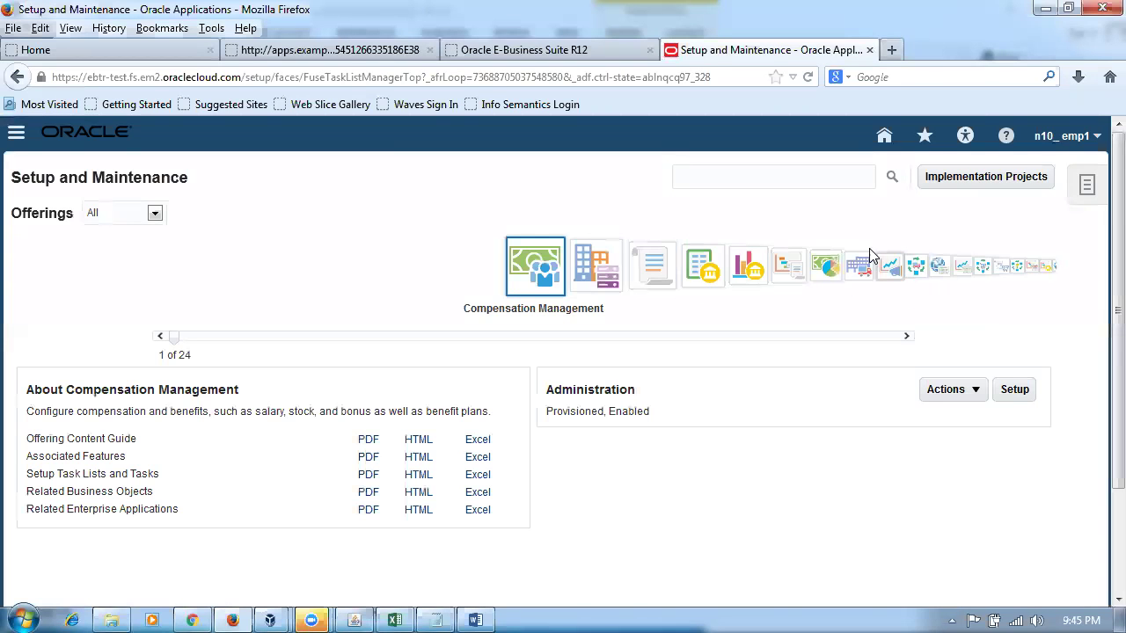
left_click(1001, 179)
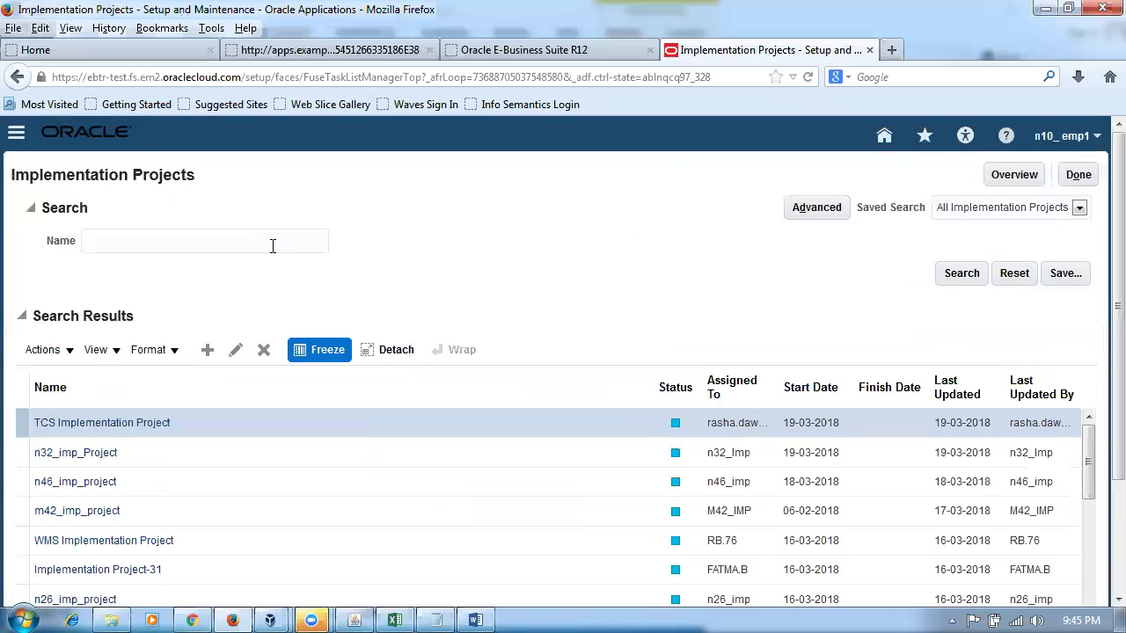
left_click(271, 243)
type("n10")
key("Escape")
key("Return")
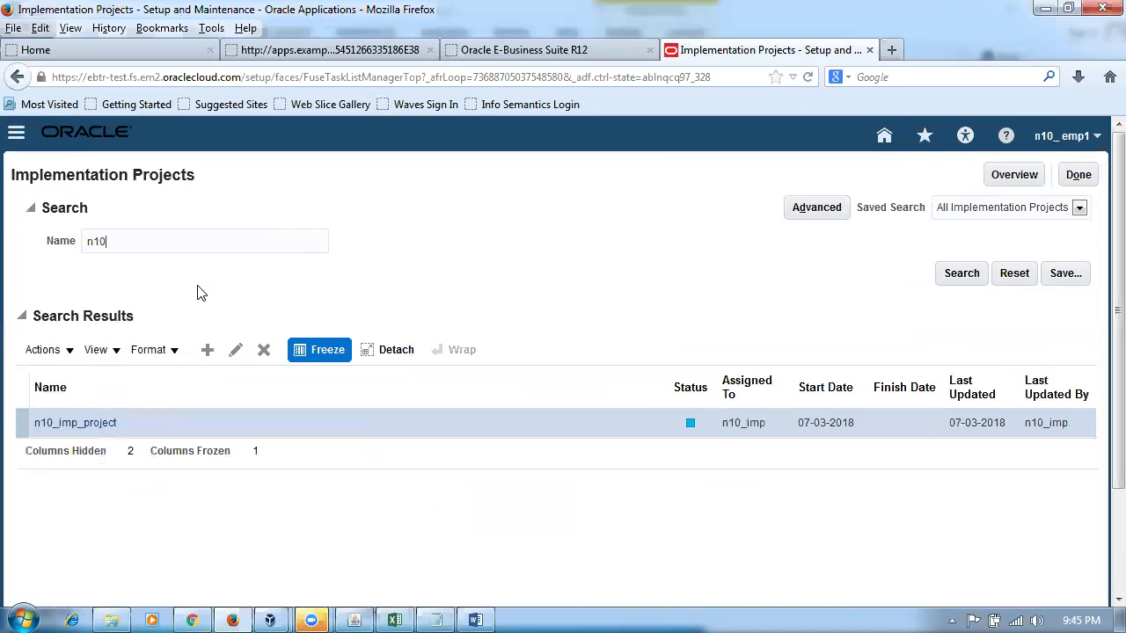
left_click(55, 424)
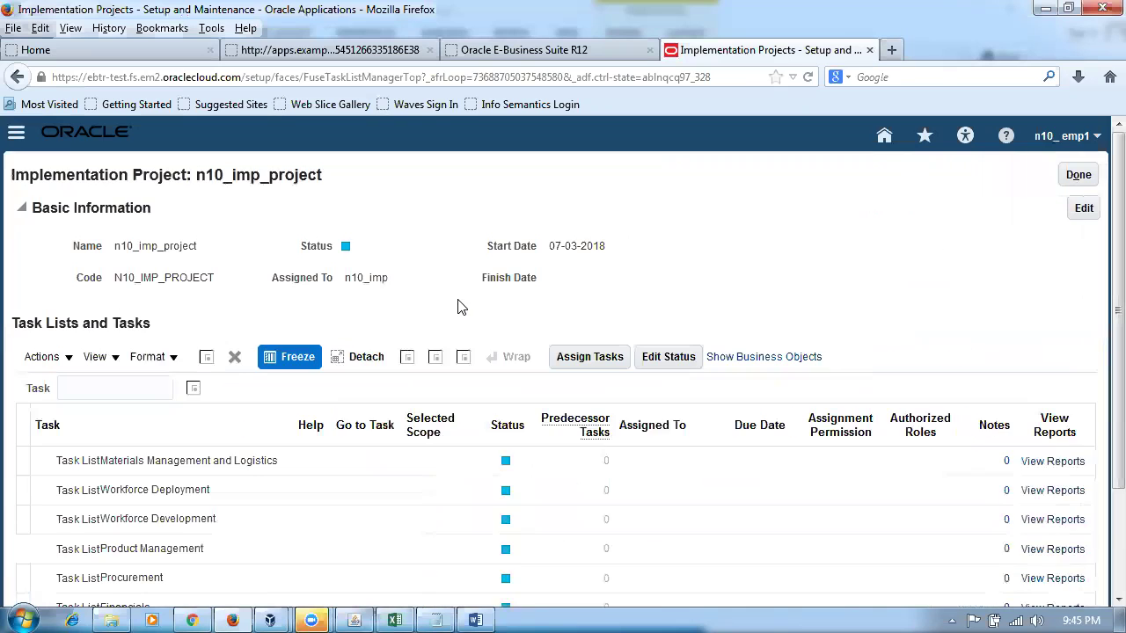
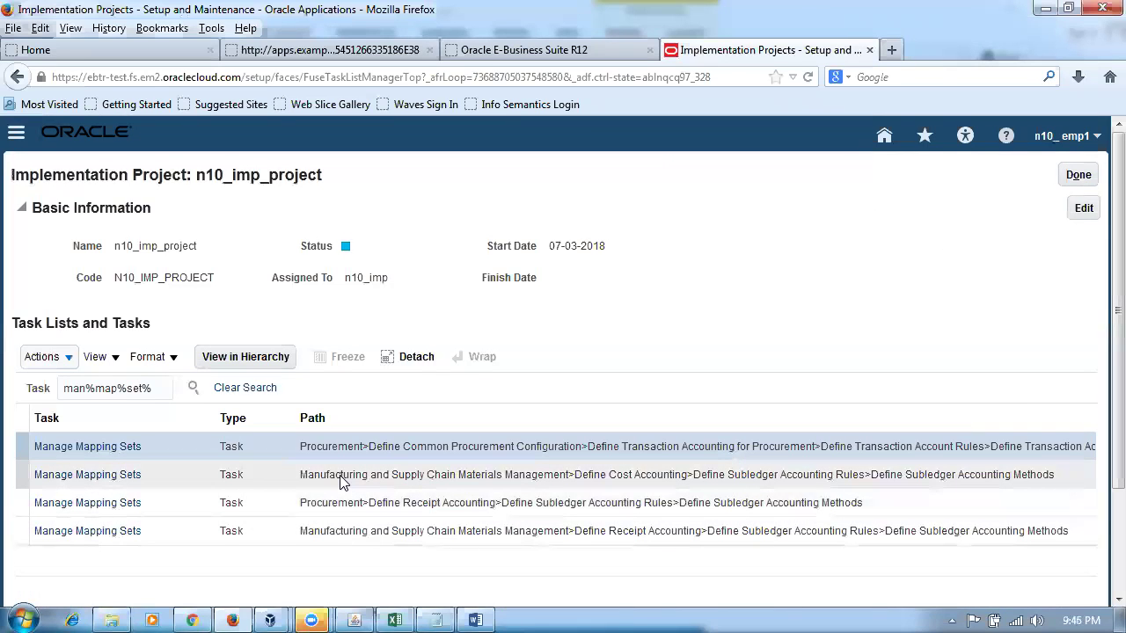
- Open Manage Mapping Sets under Define Cost Accounting, check its Cost Management scope, then bring up File Explorer
left_click(80, 475)
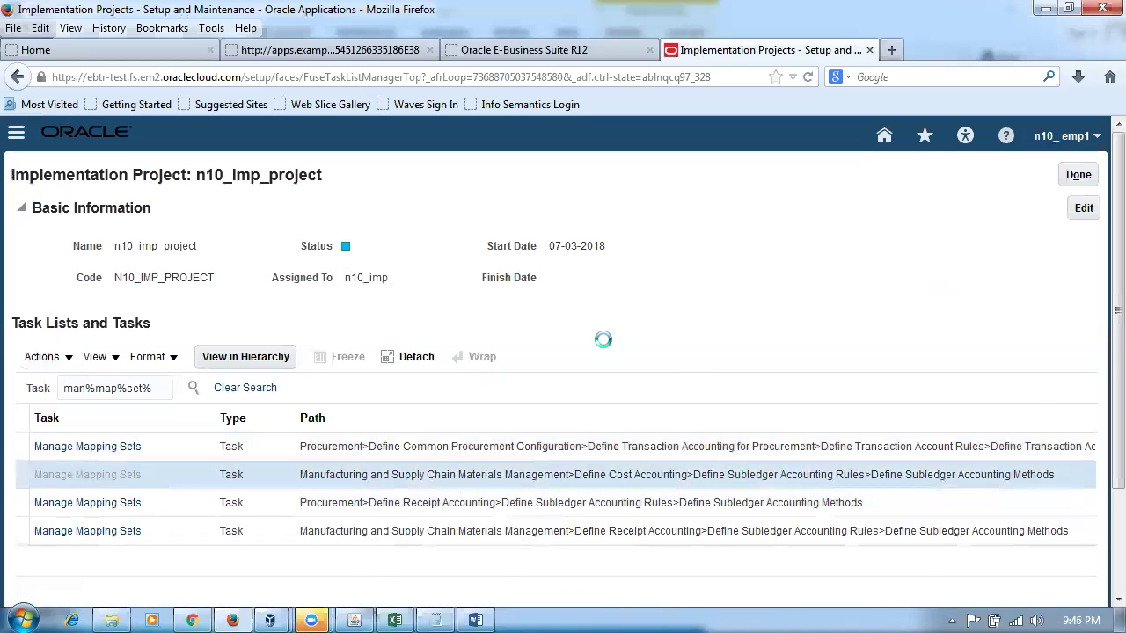
scroll(639, 330, "down", 3)
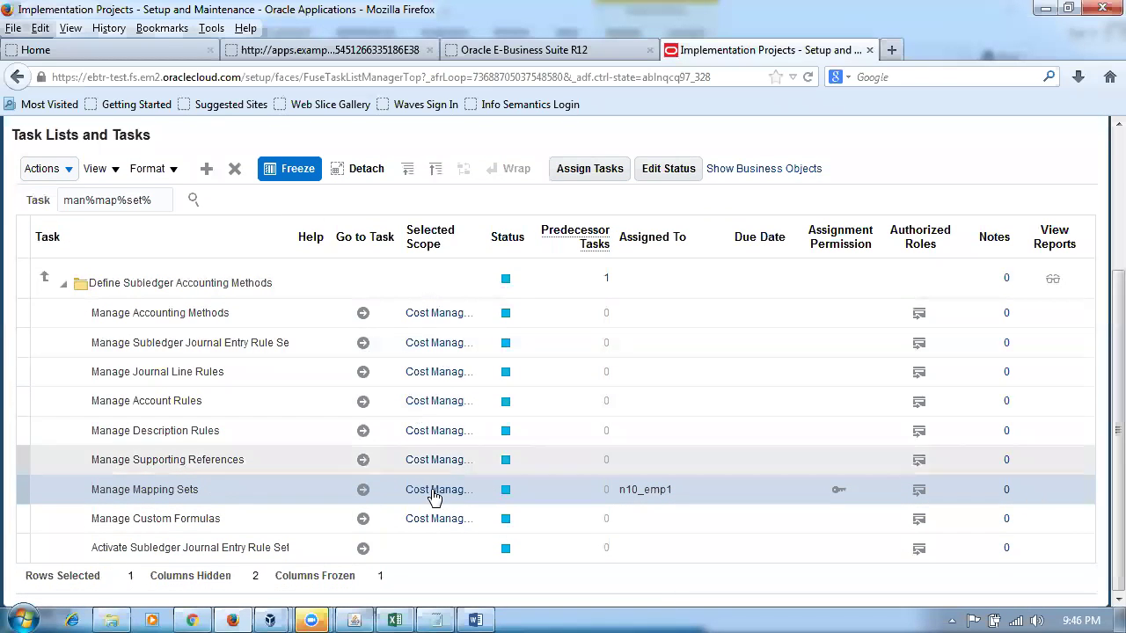
mouse_move(428, 498)
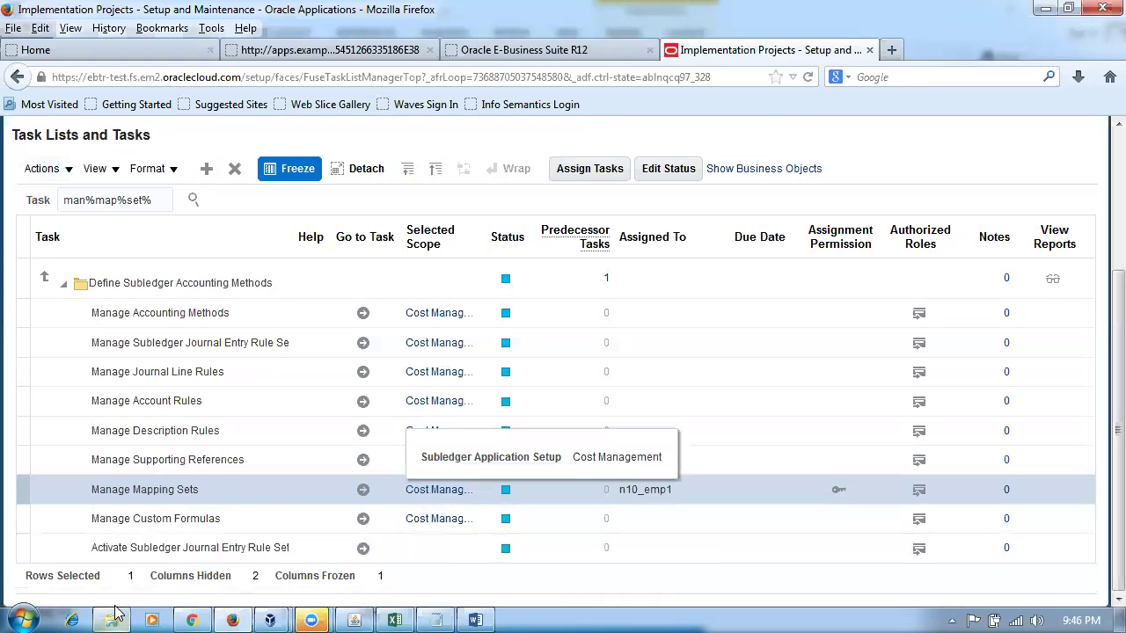
left_click(114, 537)
- Open the Account Entries_All Modules workbook from C:\Fusion_Procurement_Training
left_click(293, 387)
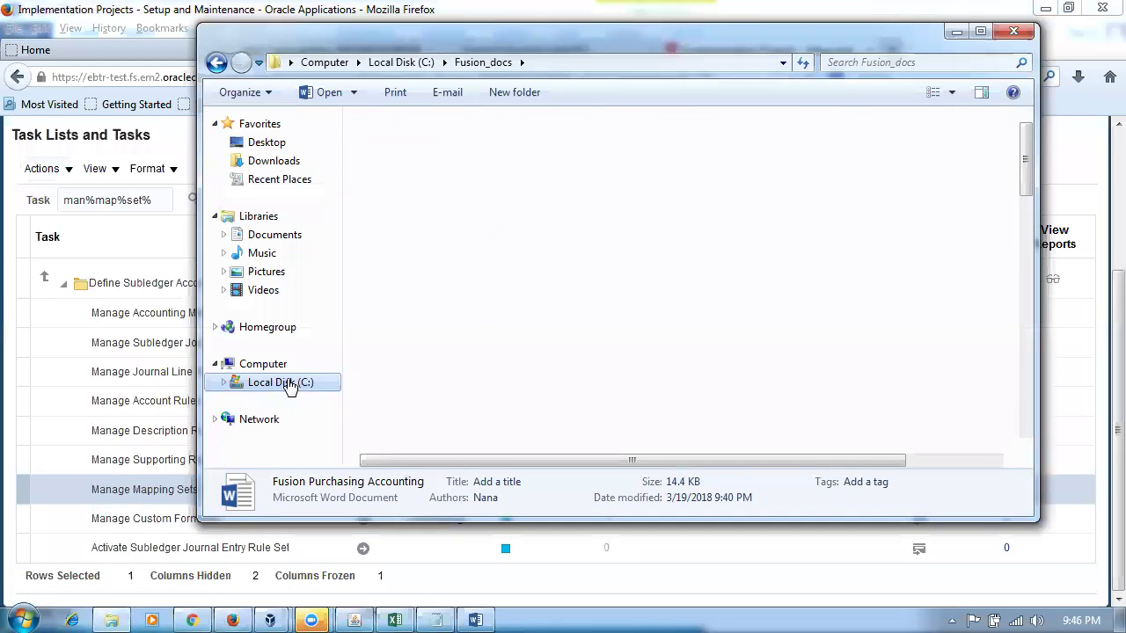
double_click(435, 300)
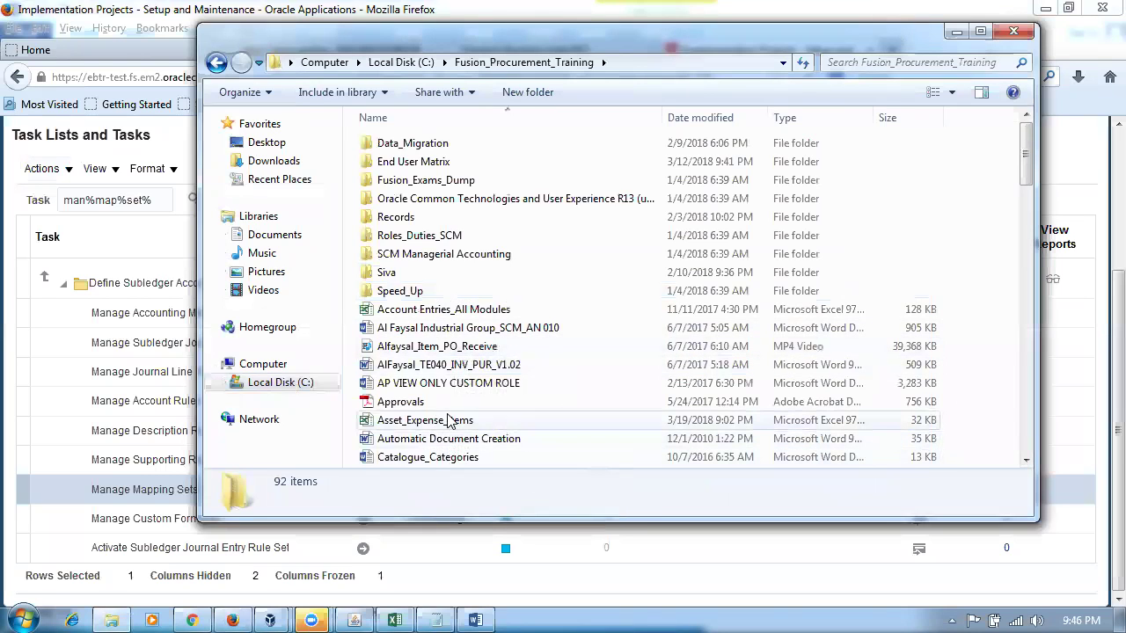
left_click(465, 311)
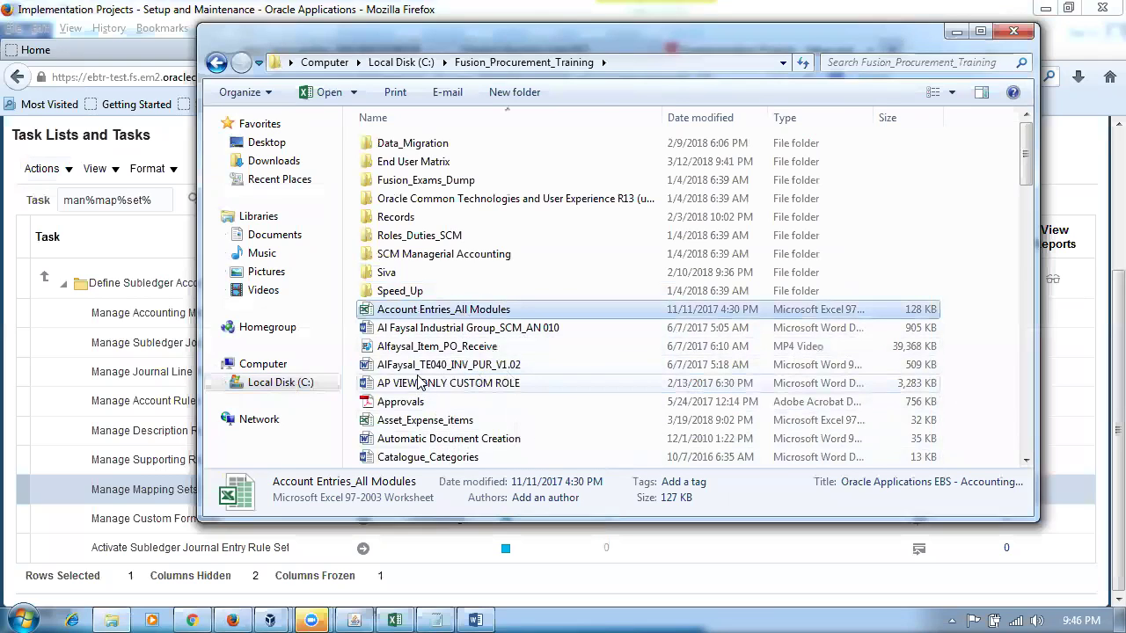
double_click(440, 312)
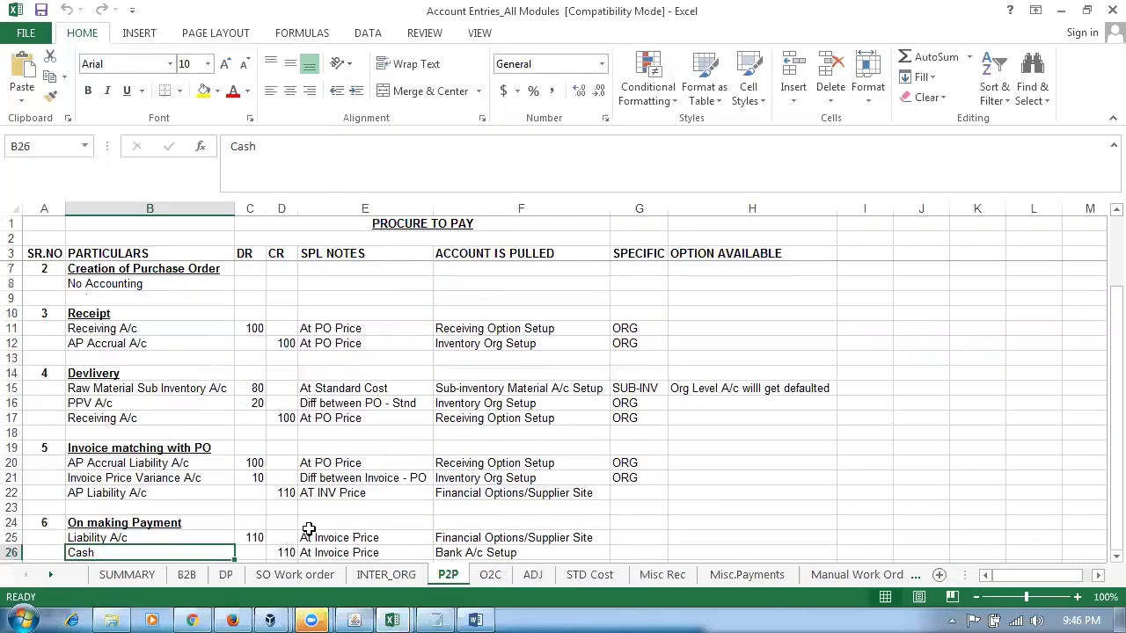
- Walk through the P2P entries, from Receiving and AP Accrual through PPV, Invoice Price Variance and Cash
left_click(111, 329)
left_click(132, 343)
left_click(136, 391)
left_click(138, 402)
left_click(136, 418)
left_click(149, 463)
left_click(164, 480)
left_click(181, 494)
scroll(176, 497, "down", 1)
left_click(167, 493)
left_click(165, 507)
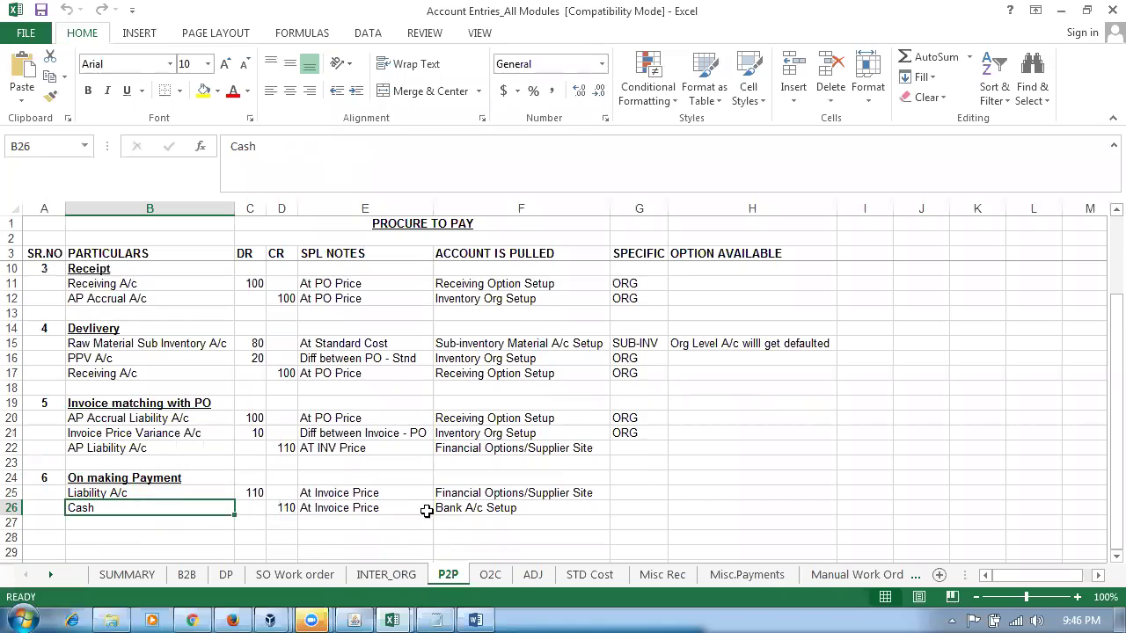
- Review the INTER_ORG sheet's Shipping Network source plus intransit, subinventory and inter-organization receivable/payable entries
left_click(380, 580)
scroll(115, 507, "up", 5, "ctrl")
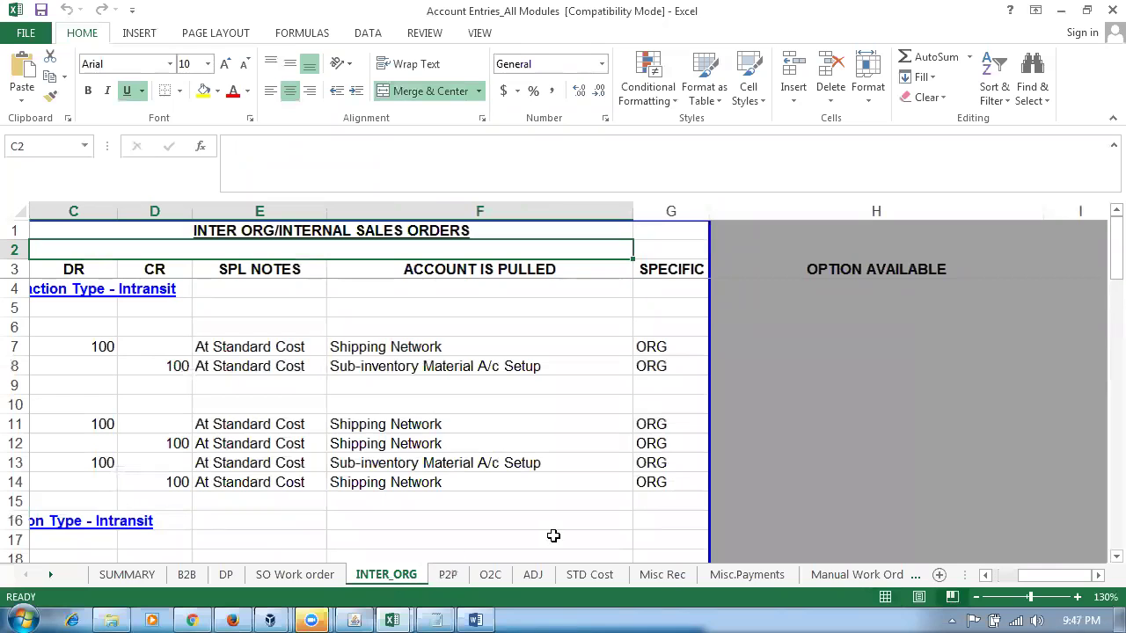
mouse_move(363, 506)
left_mouse_down()
mouse_move(543, 484)
mouse_move(400, 475)
left_mouse_up()
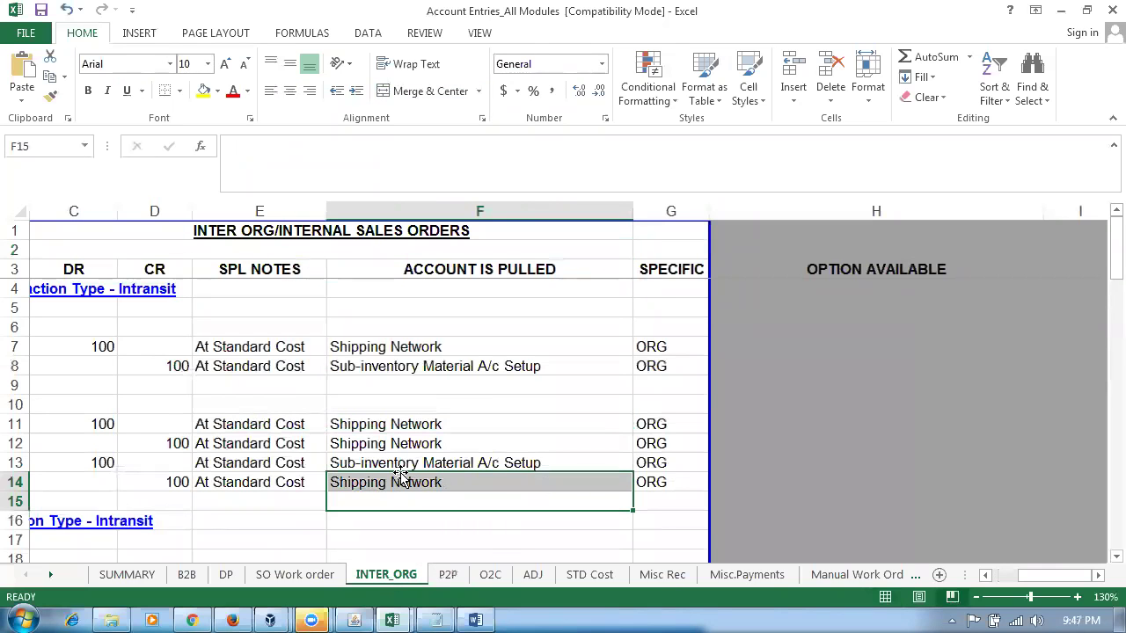
key("Left")
key("Left")
key("Left")
key("Left")
key("Left")
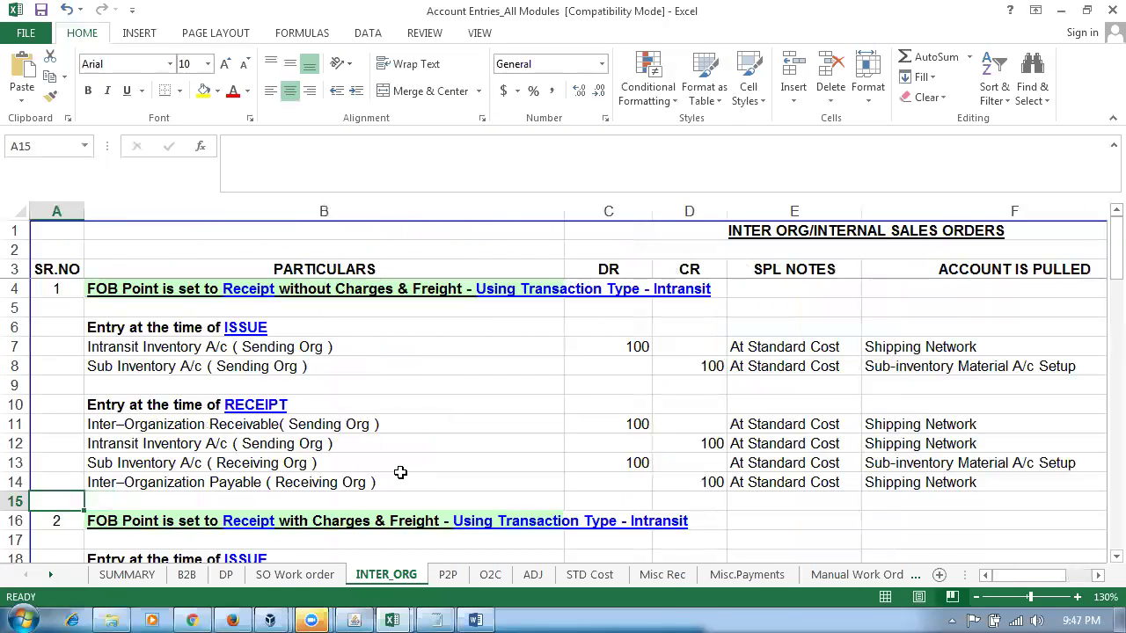
left_click(281, 347)
left_click(283, 364)
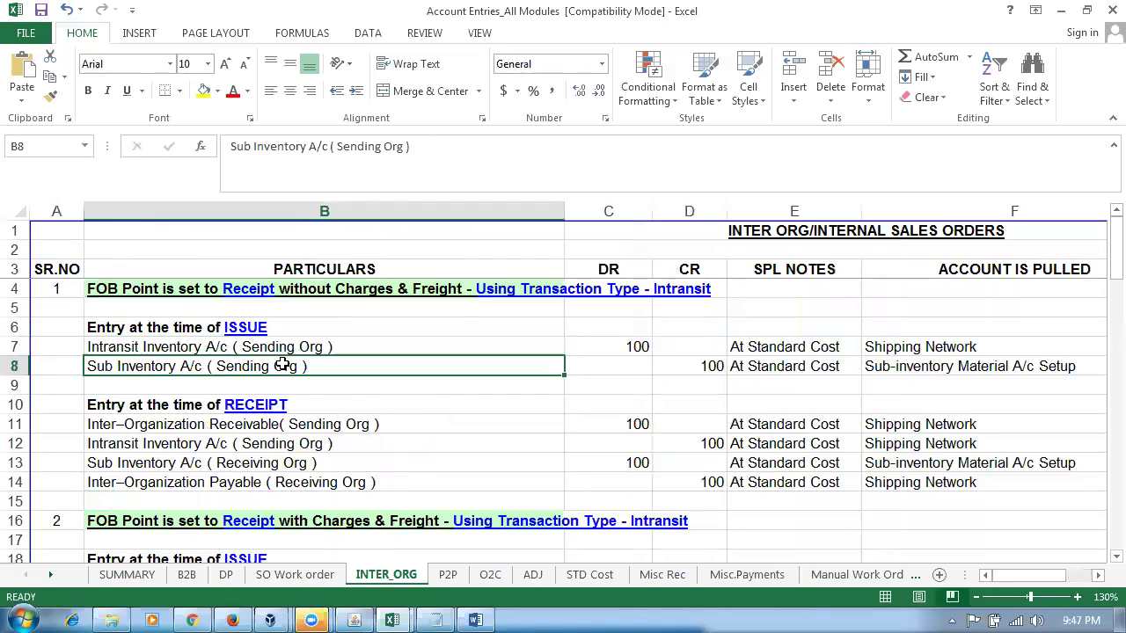
left_click(297, 424)
left_click(307, 444)
left_click(320, 463)
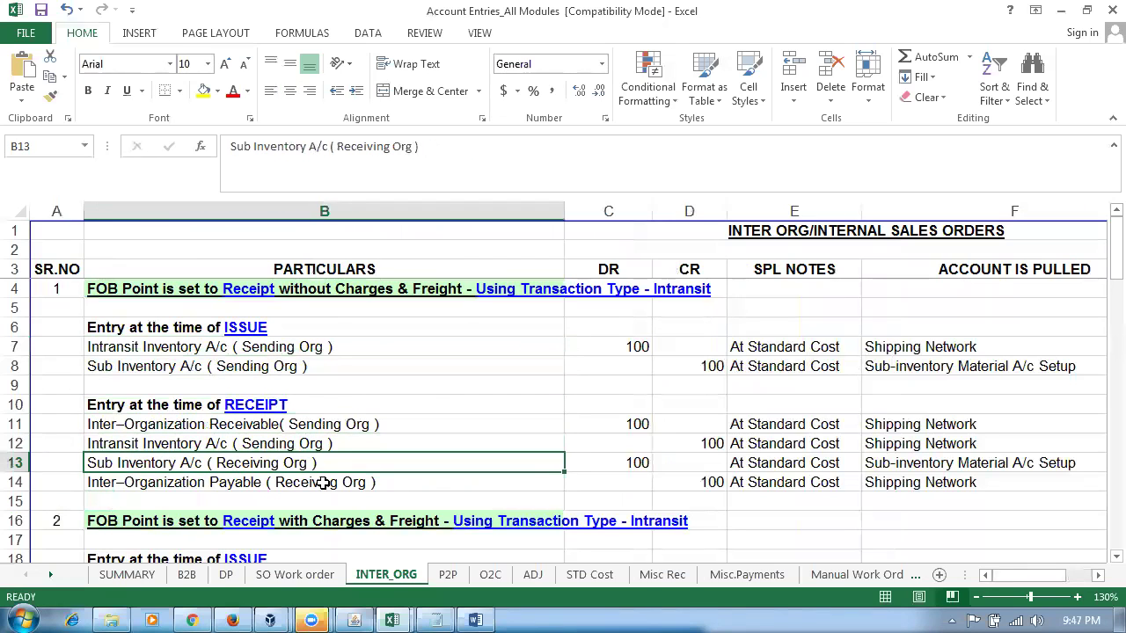
left_click(323, 482)
scroll(351, 465, "down", 3)
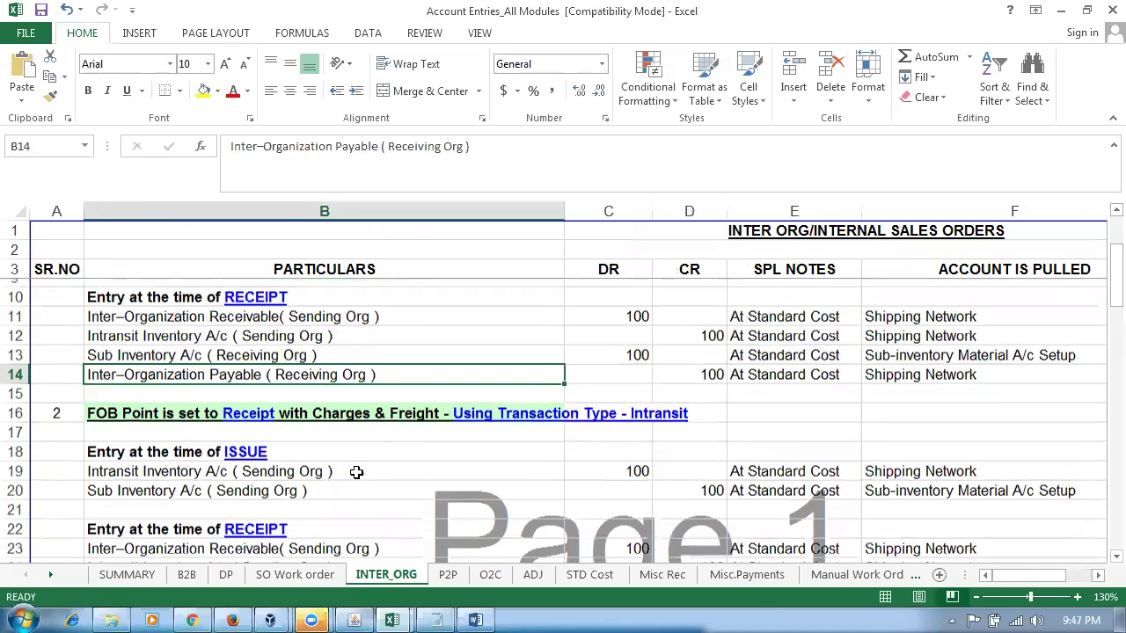
- Browse the SO Work order, DP, B2B, O2C, ADJ and STD Cost sheets
left_click(291, 579)
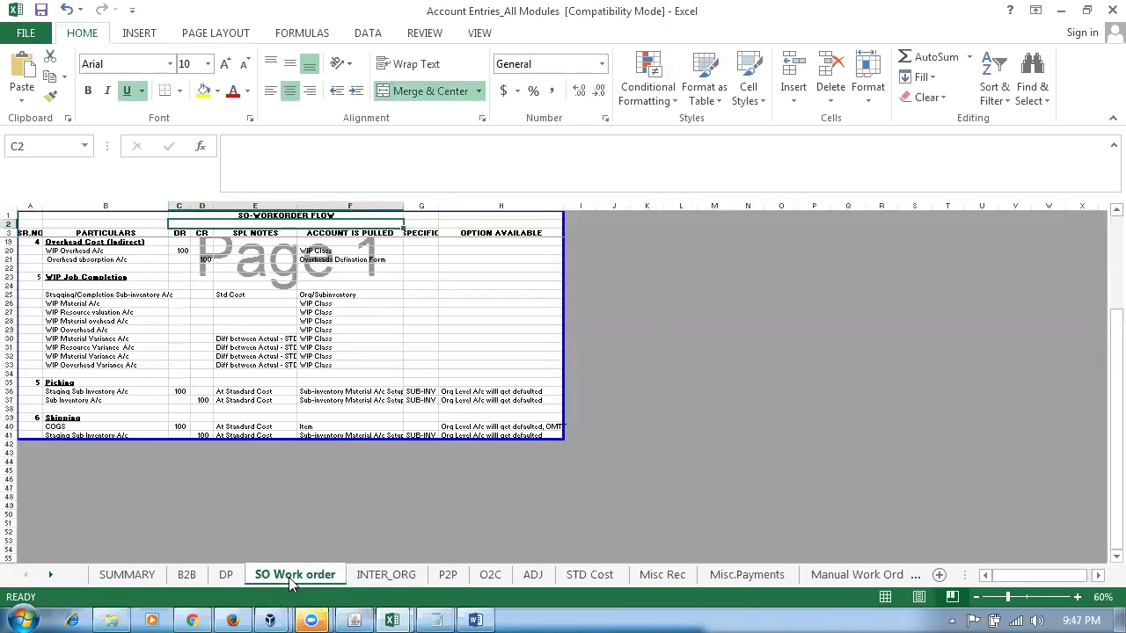
left_click(226, 577)
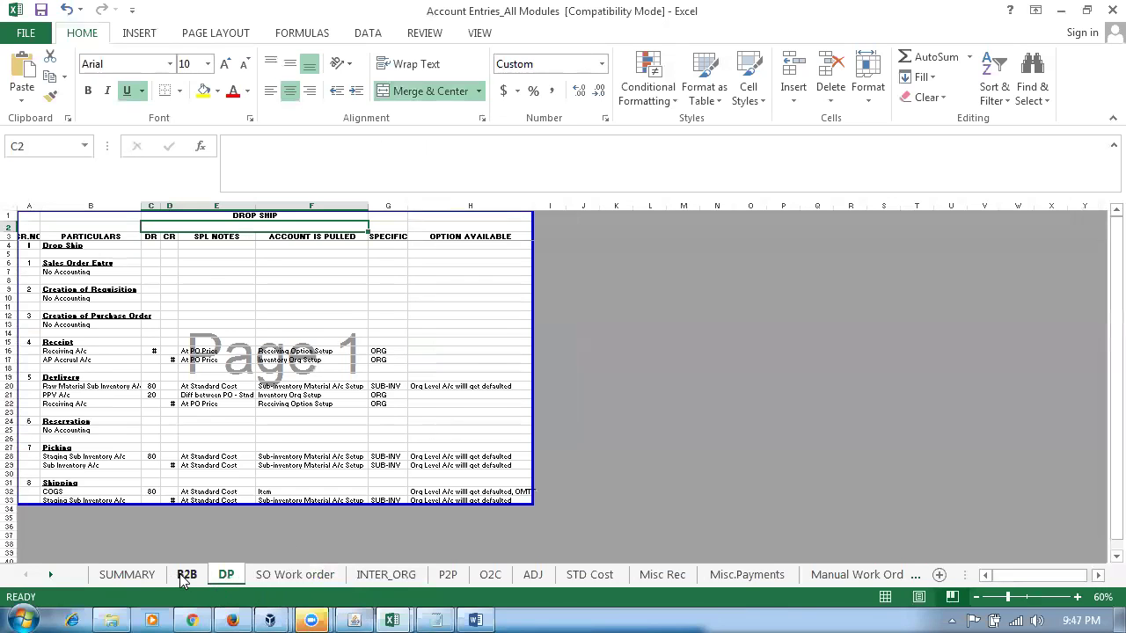
left_click(182, 578)
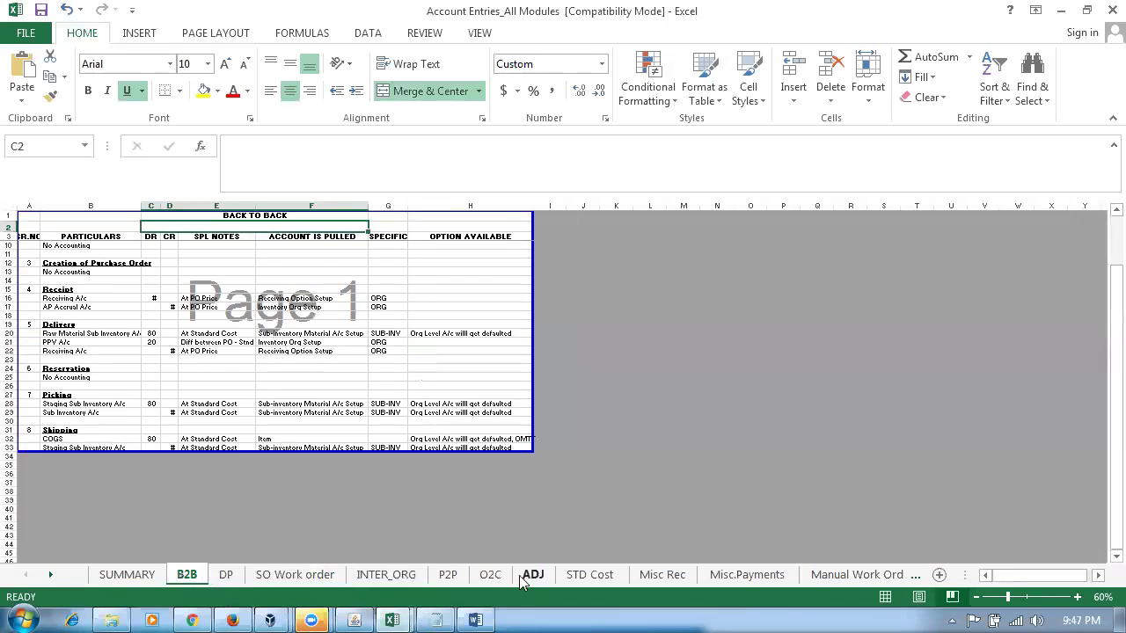
left_click(490, 576)
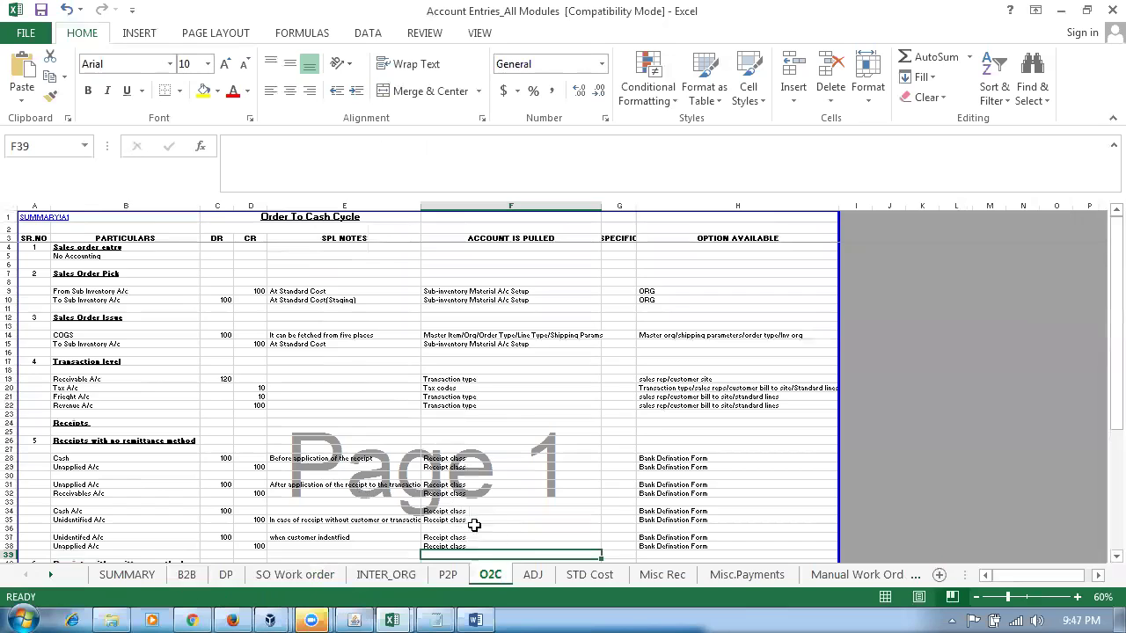
left_click(531, 581)
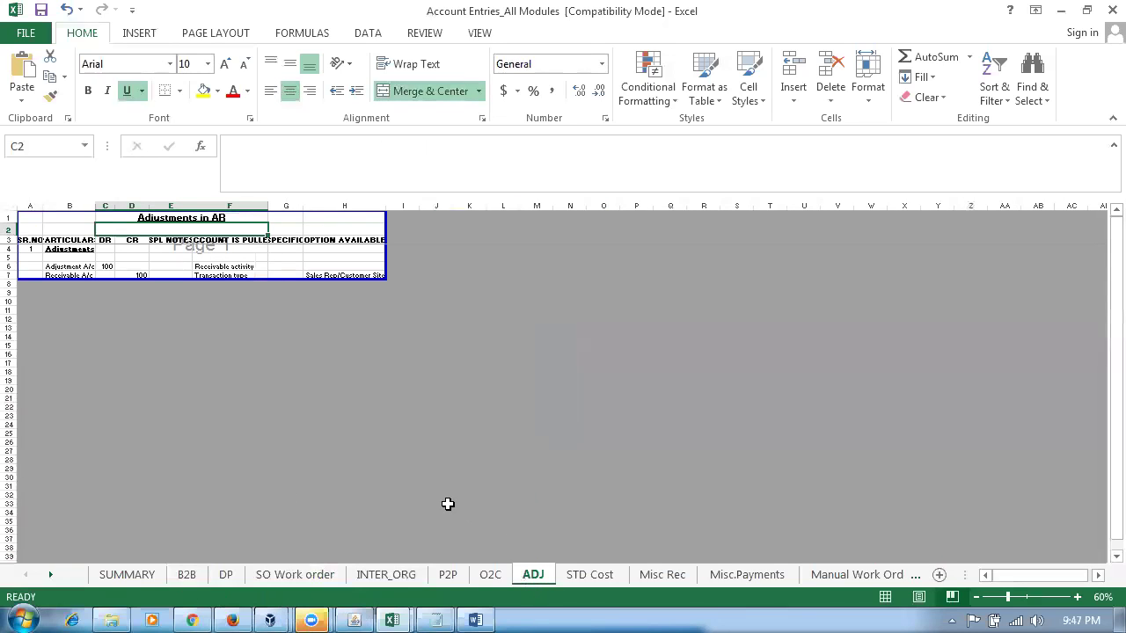
left_click(586, 575)
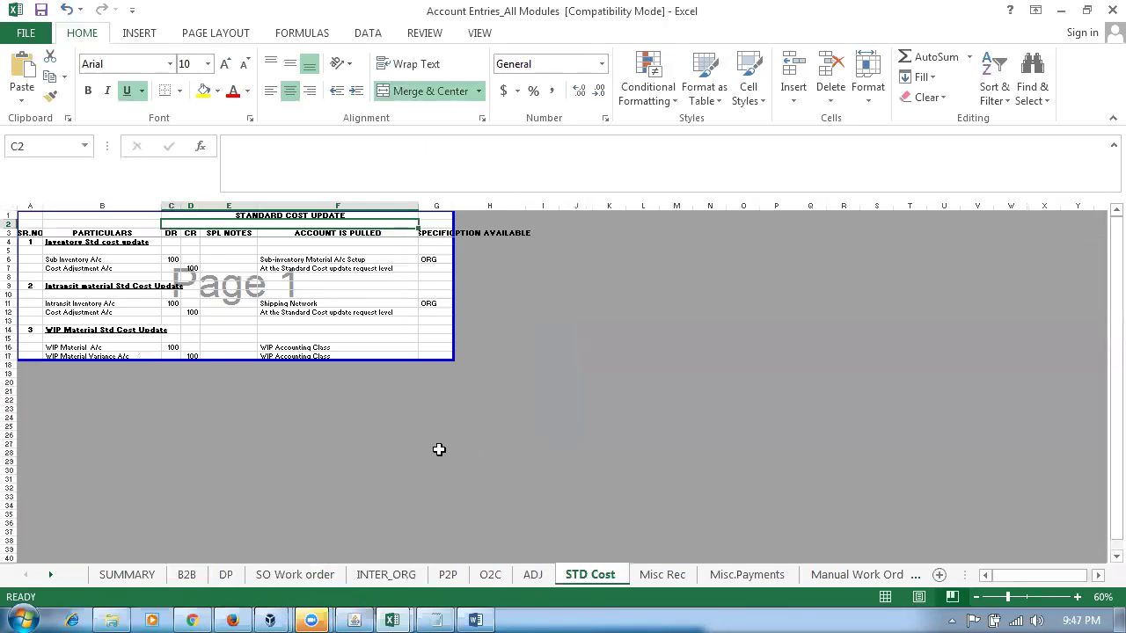
- Review the Misc Rec sheet's Misc Issue and Sub Inventory entries, then view Asset_Expense_items before returning to Oracle
left_click(660, 574)
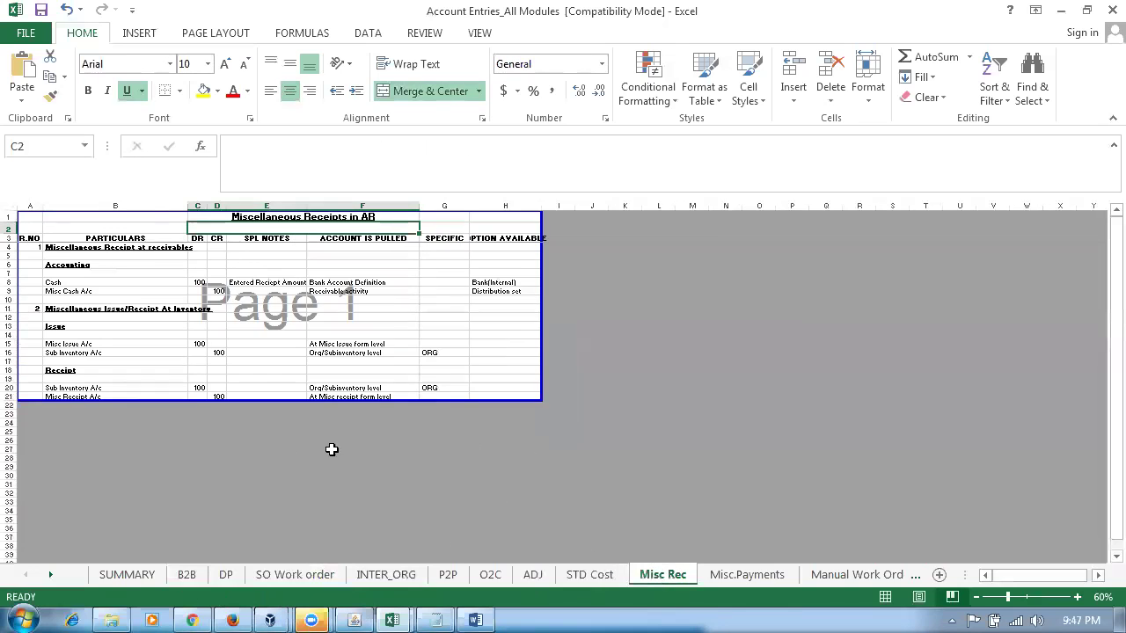
scroll(311, 446, "up", 4)
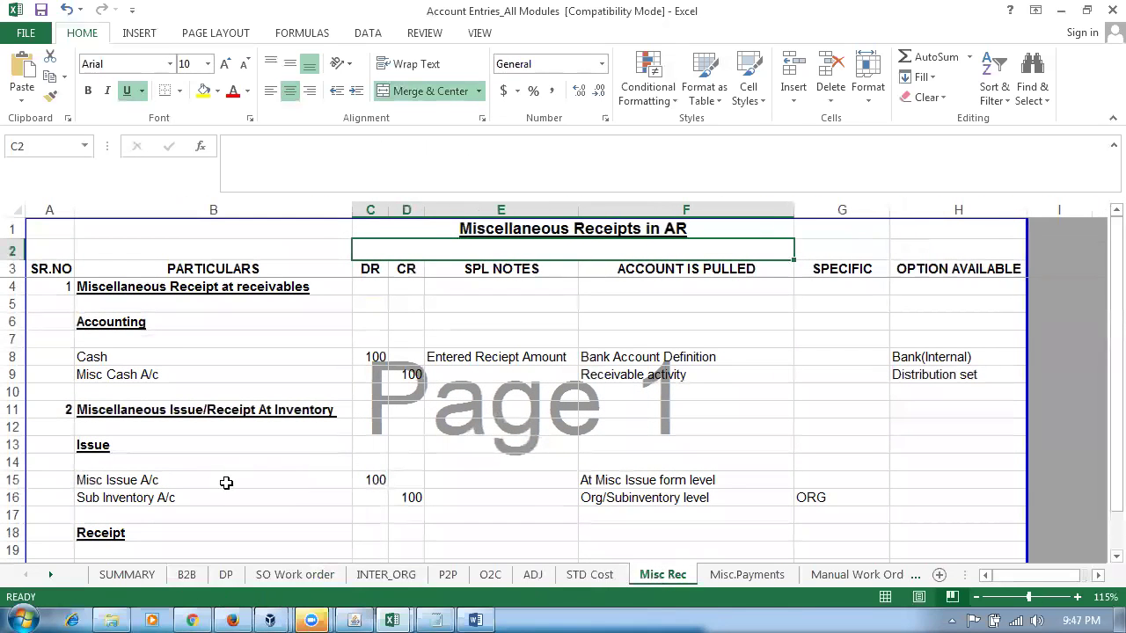
left_click(221, 480)
left_click(229, 498)
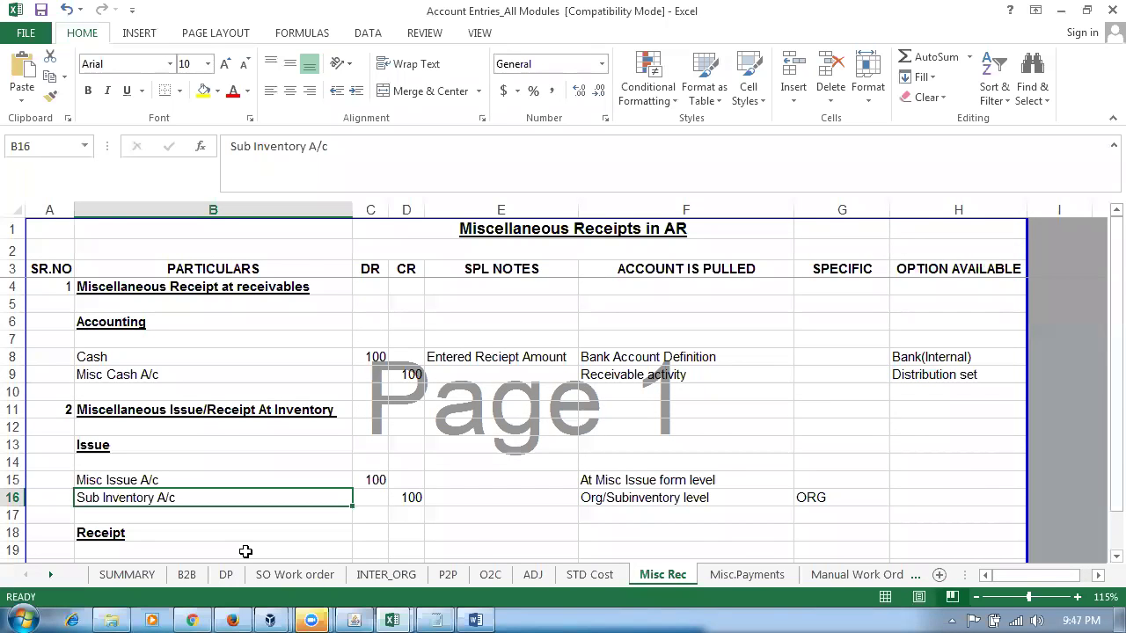
key("alt+Tab")
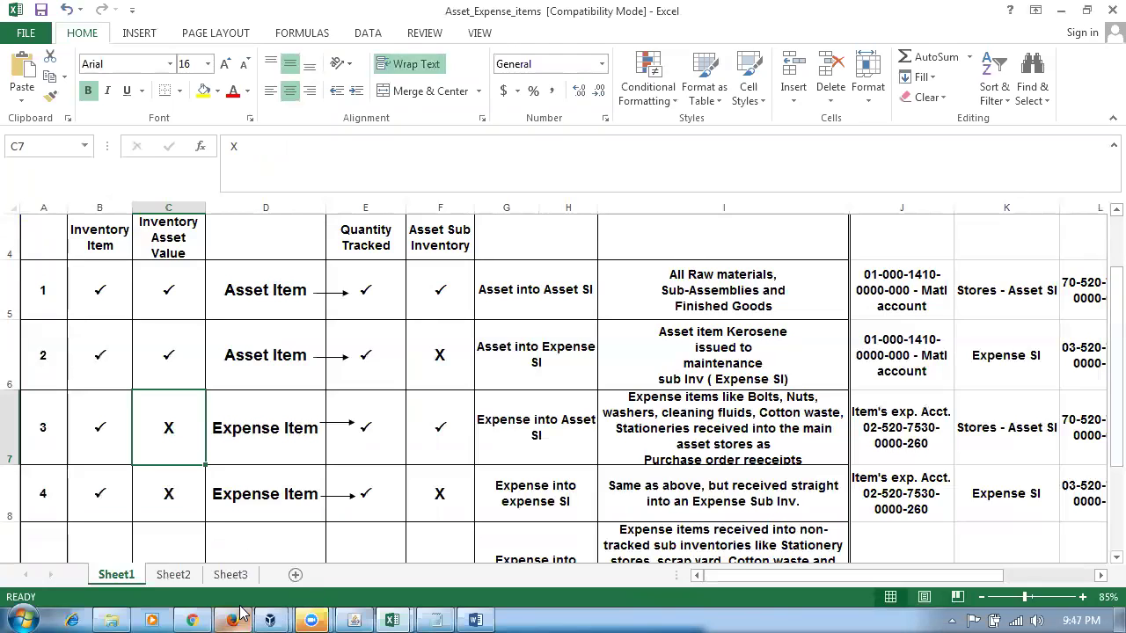
left_click(234, 618)
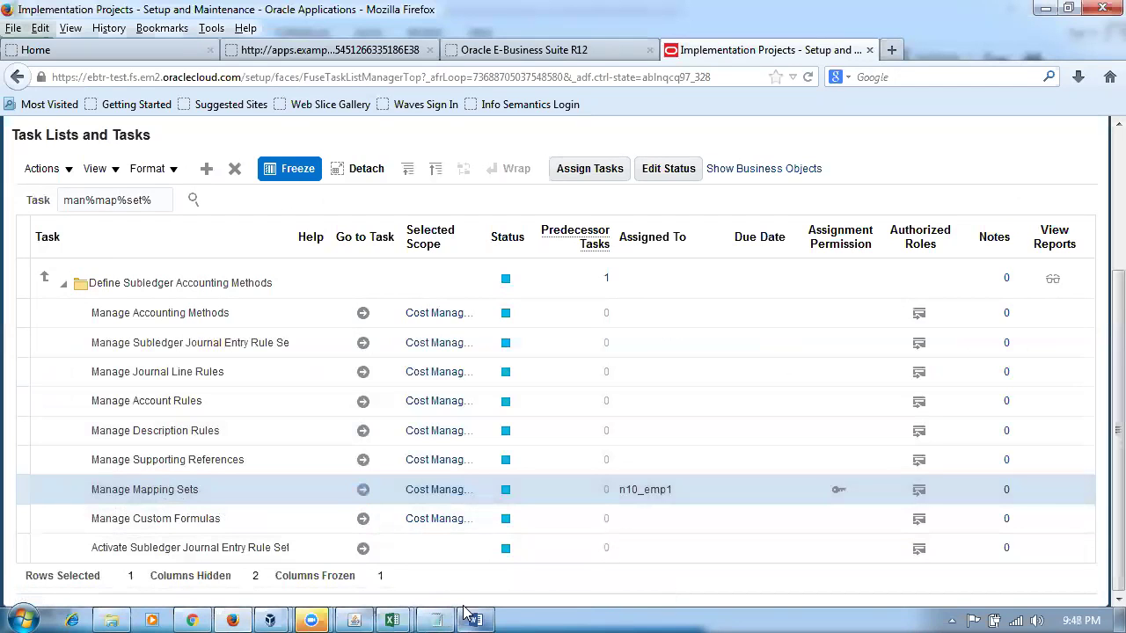
- Scroll the Manage Mapping Sets: Cost Management page back to the top and expand its Search section, then consult the Fusion Purchasing Accounting notes
mouse_move(466, 613)
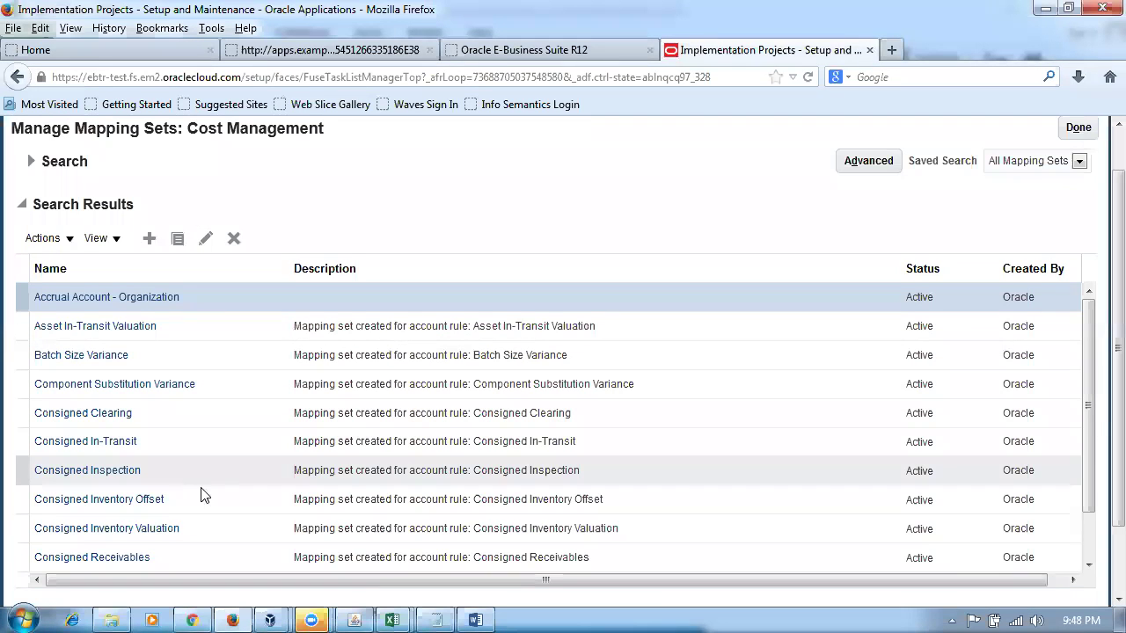
scroll(1099, 396, "down", 2)
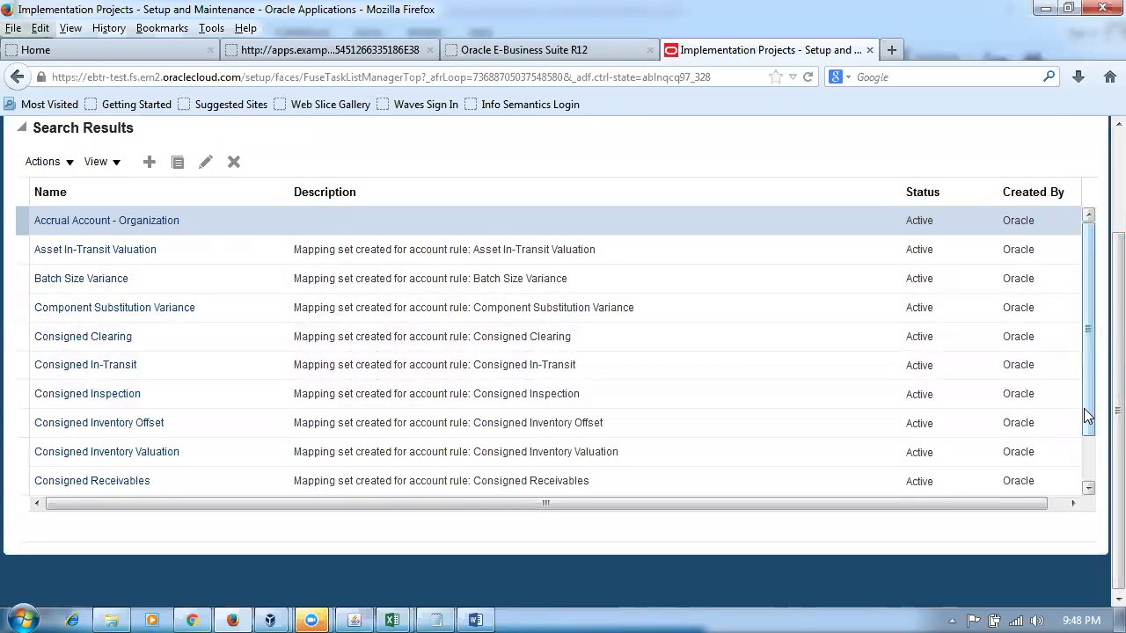
scroll(1088, 417, "down", 1)
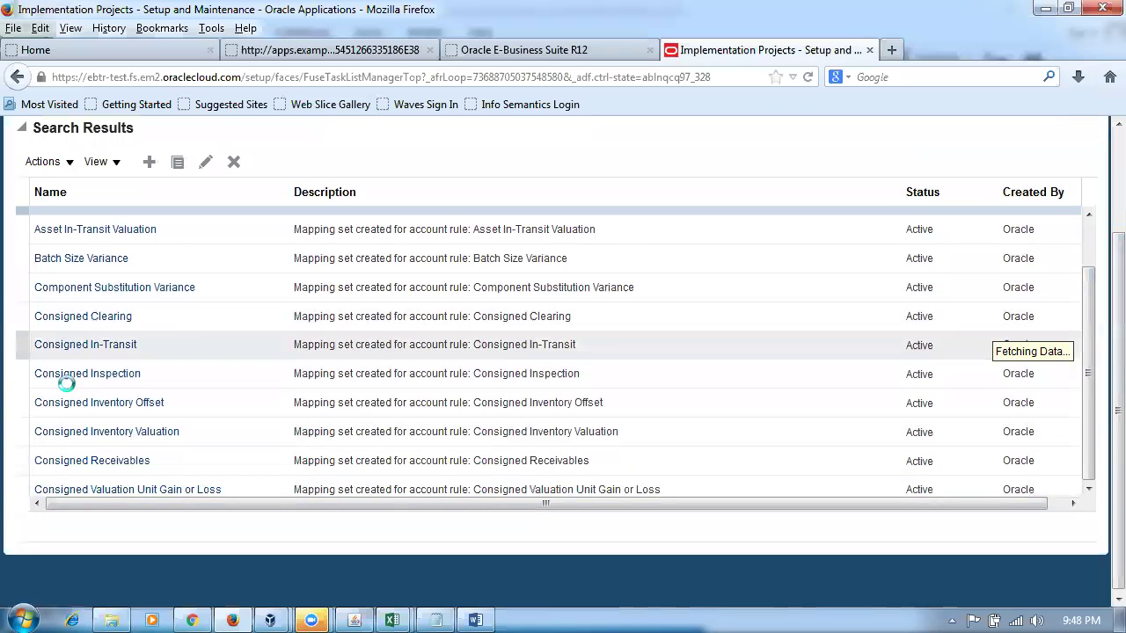
left_click_drag(1088, 352, 1099, 504)
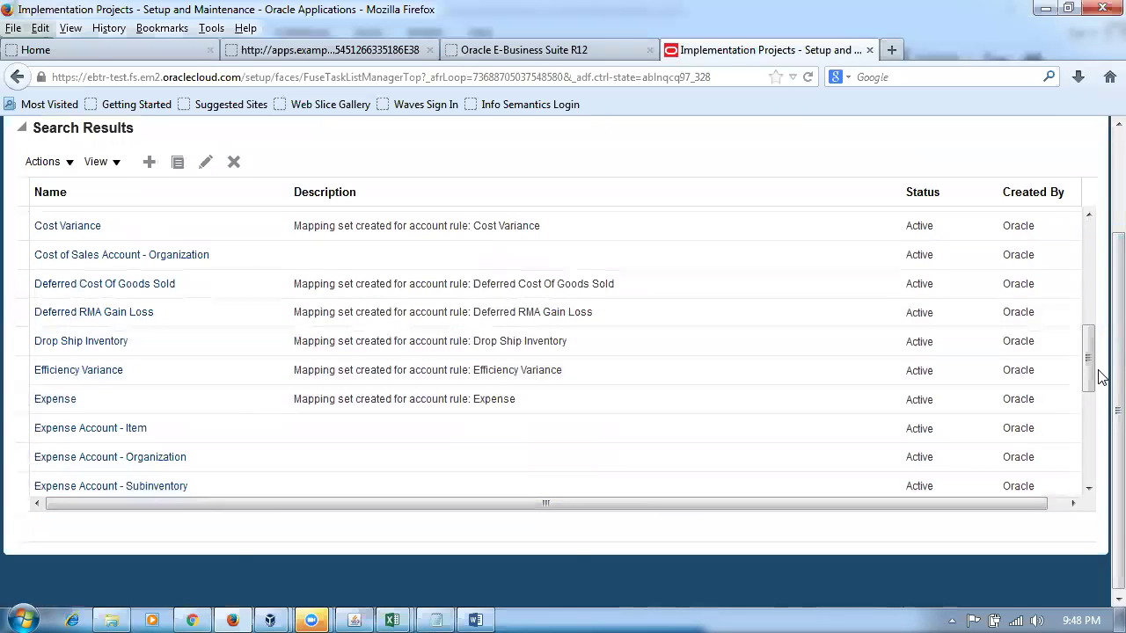
left_click_drag(1088, 363, 1100, 510)
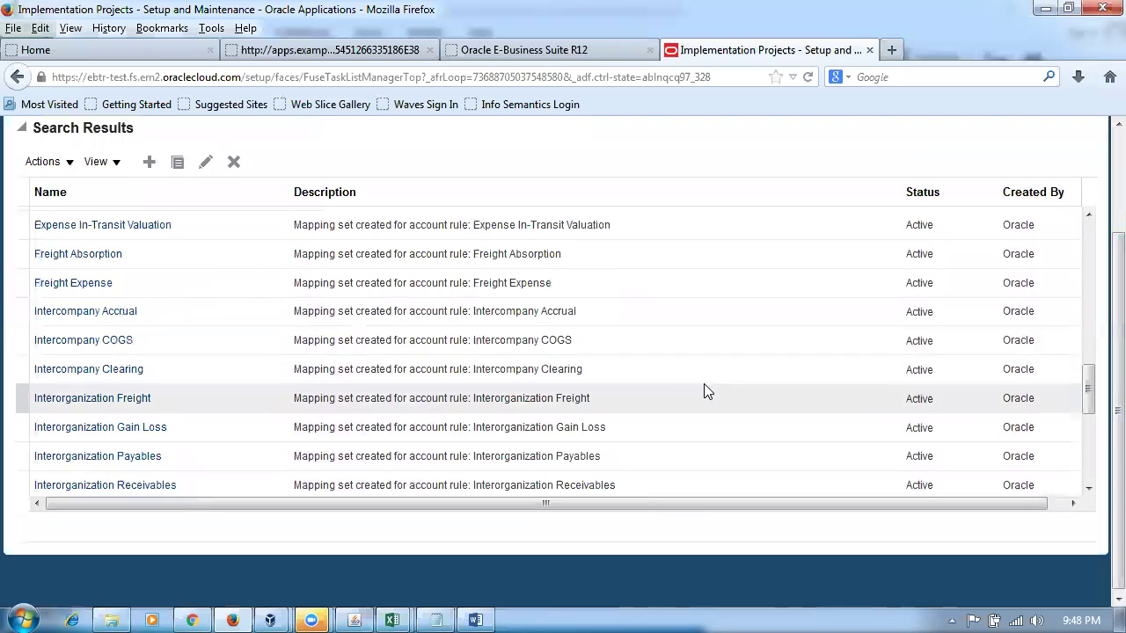
left_click_drag(1088, 408, 1095, 502)
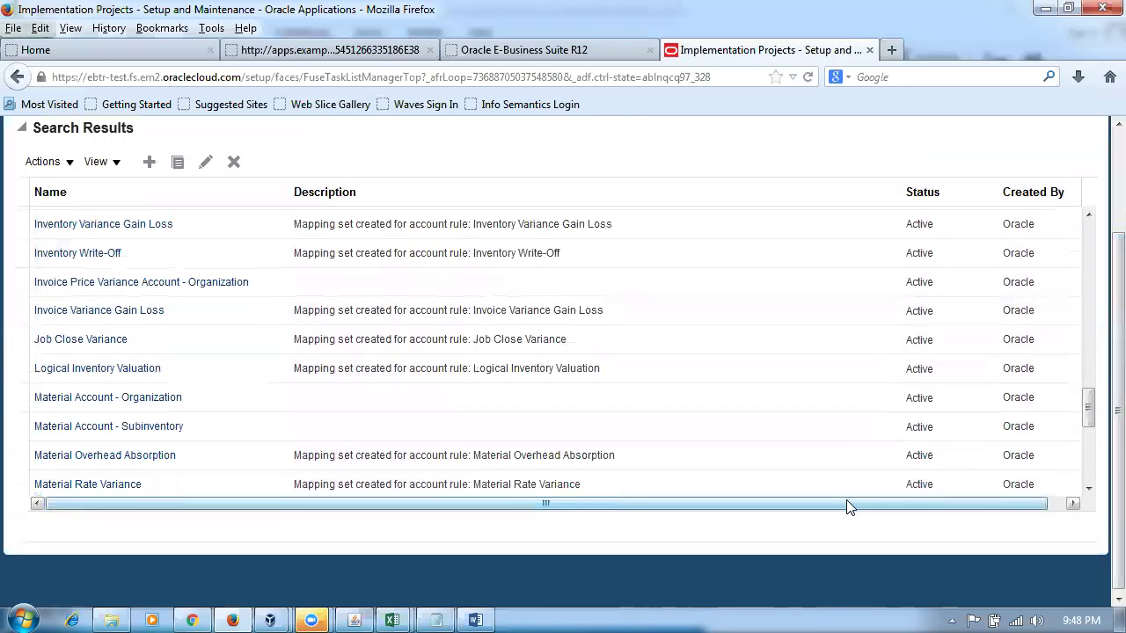
scroll(1099, 422, "up", 3)
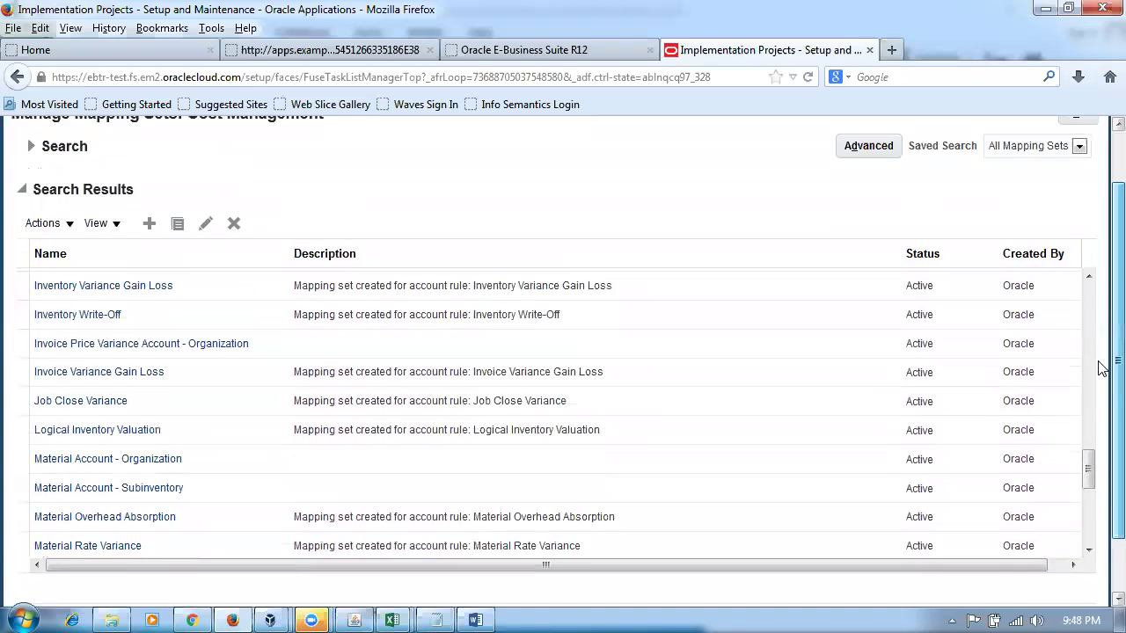
left_click(31, 209)
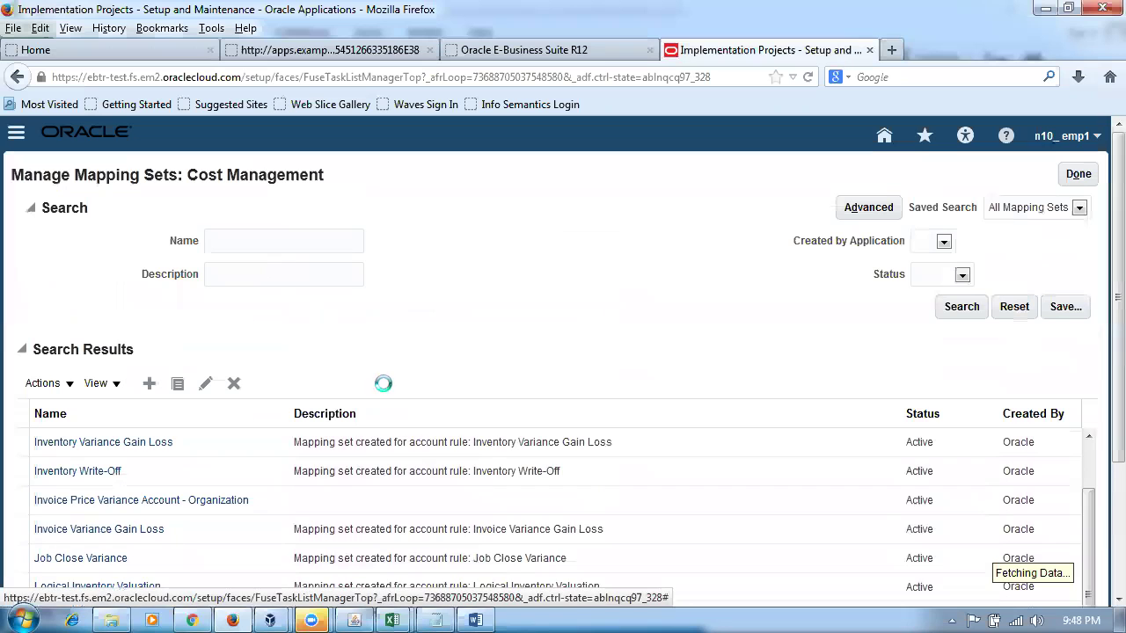
left_click(475, 620)
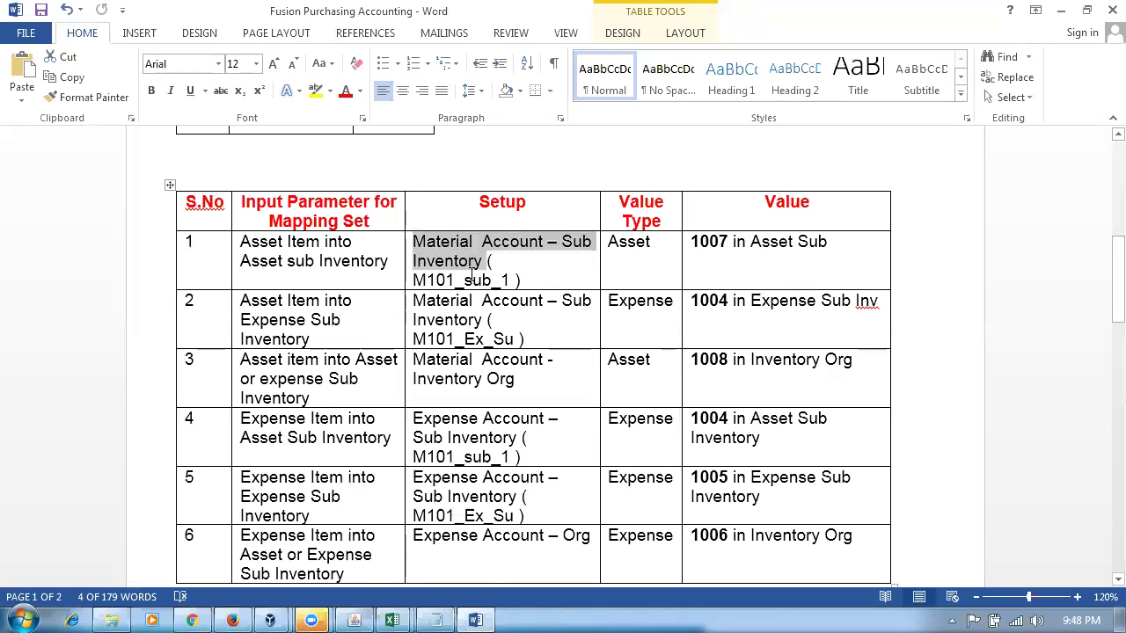
- Search mapping sets for 'material' and open Material Account - Subinventory in Edit Mapping Set
key("alt+Tab")
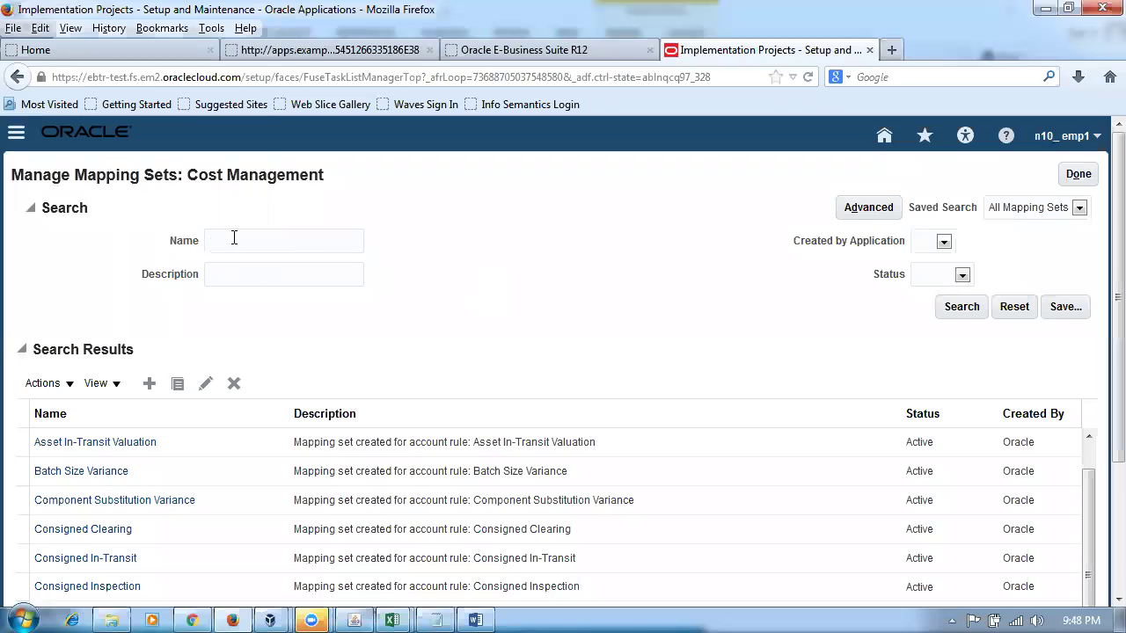
type("mate")
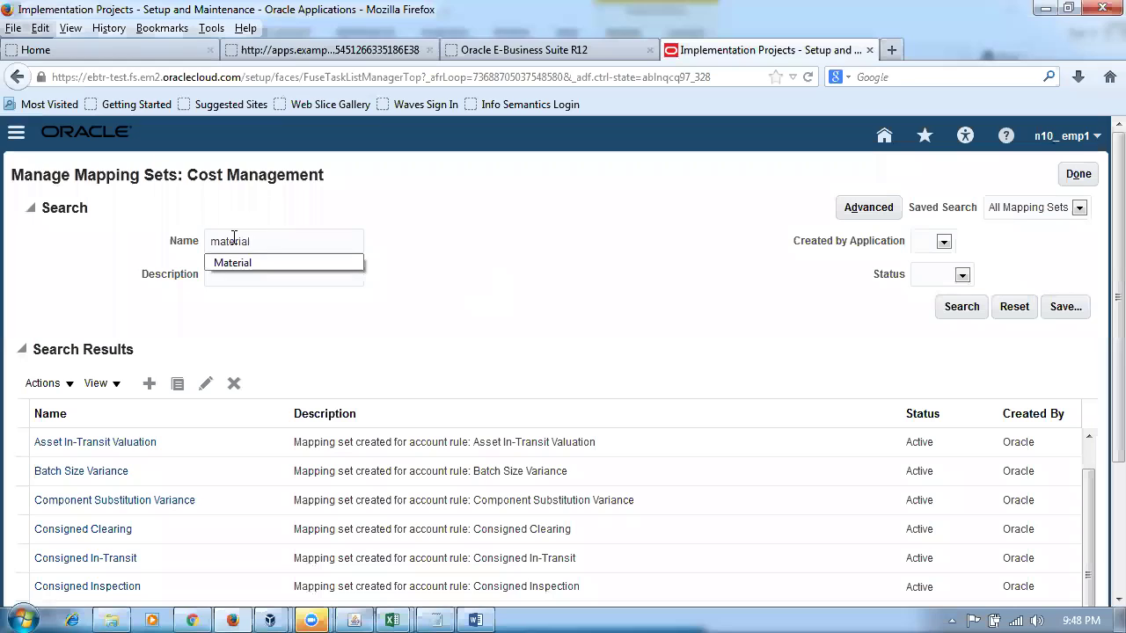
type("rial")
left_click(967, 307)
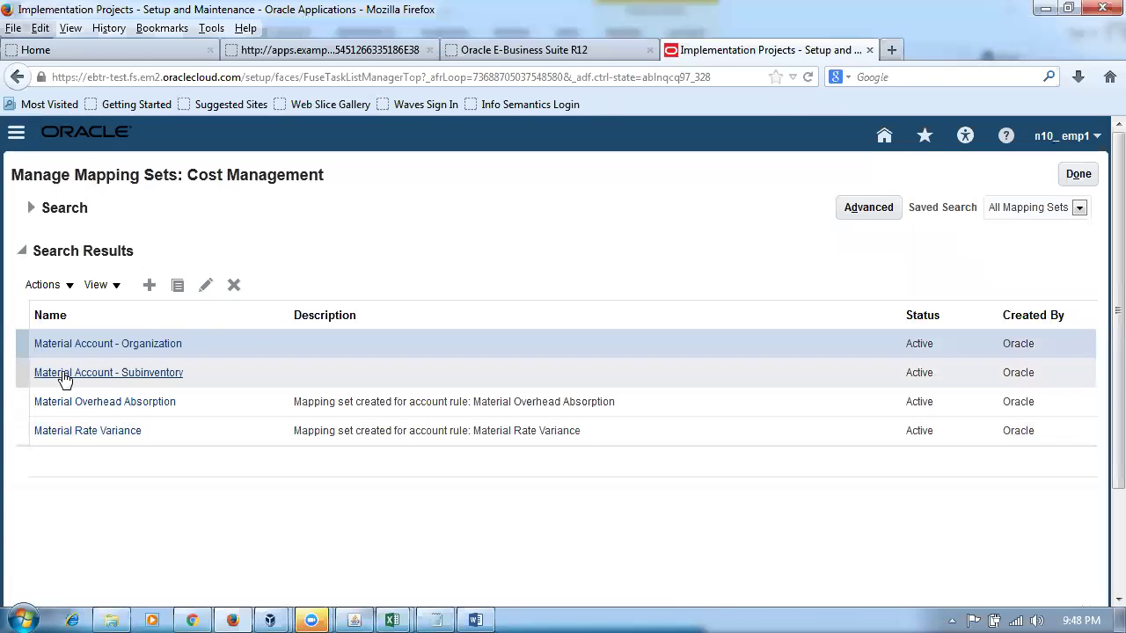
left_click(128, 374)
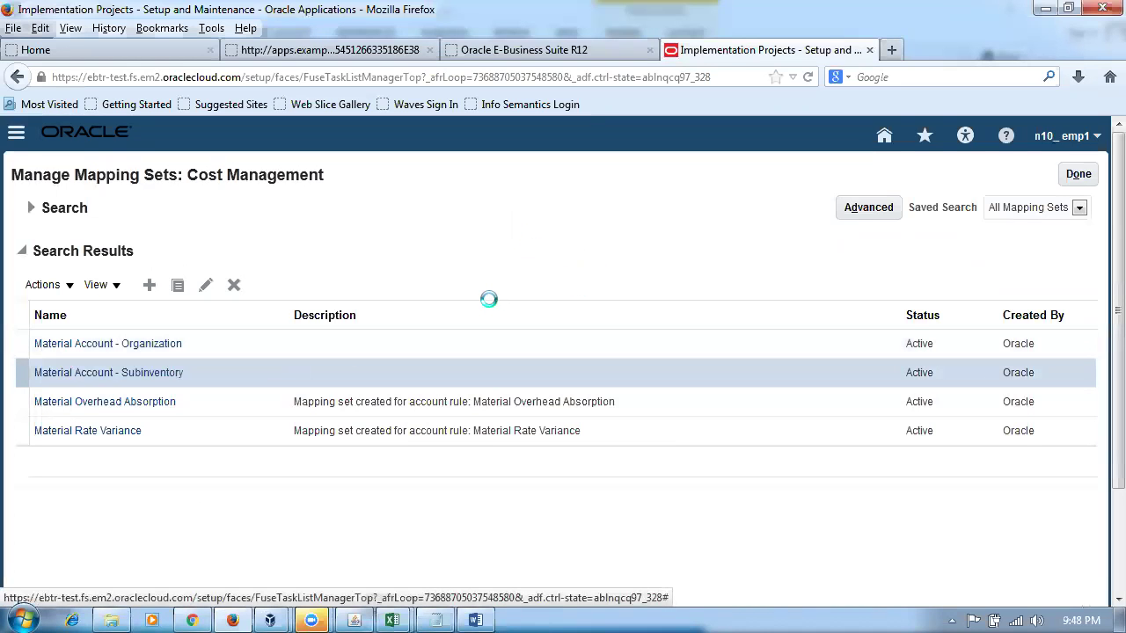
key("alt+Tab")
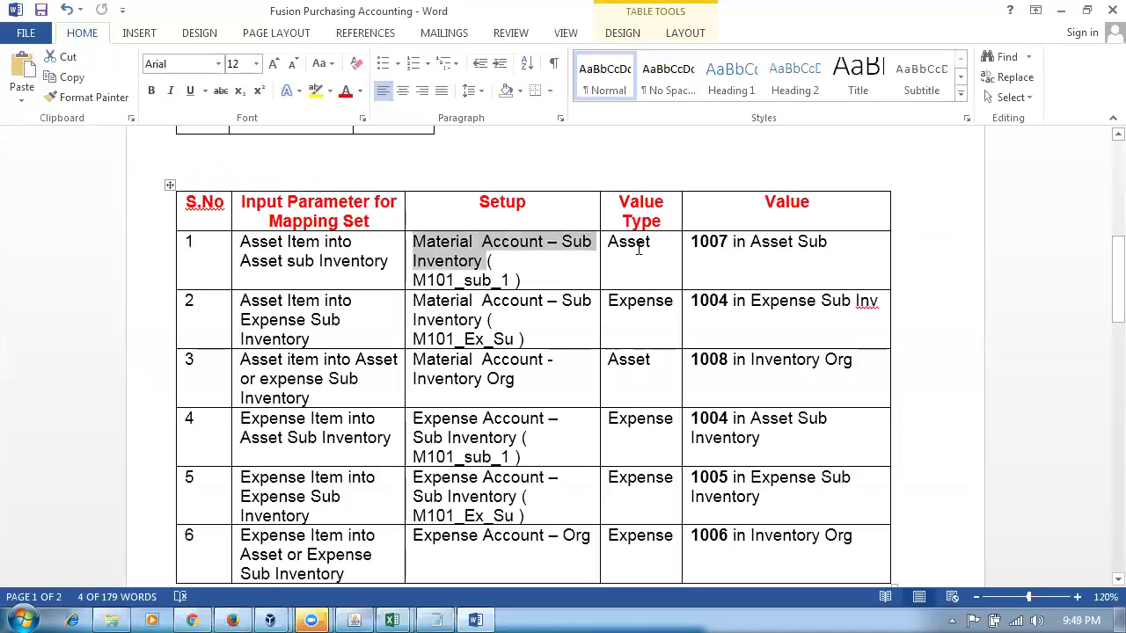
left_click(638, 249)
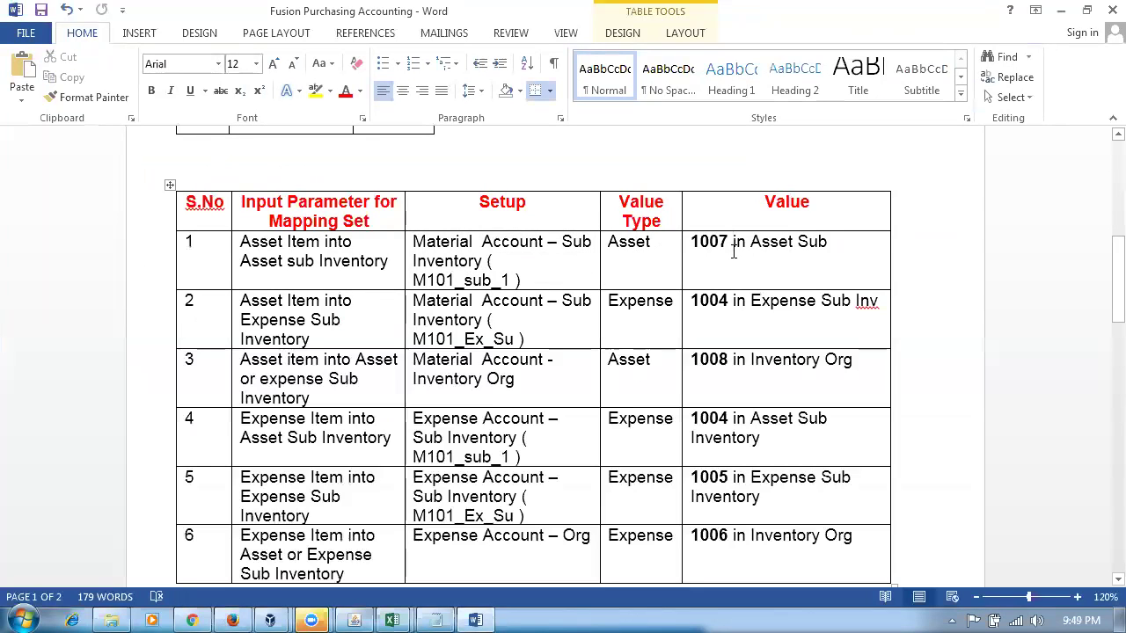
key("alt+Tab")
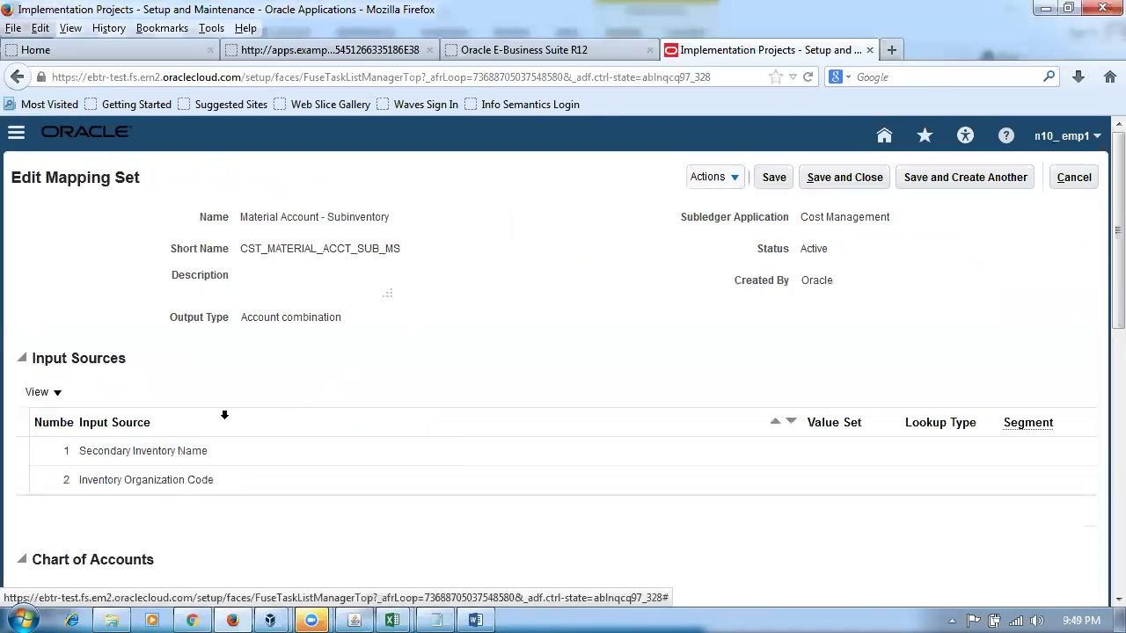
- Add a new Chart of Accounts row and set it to n10_COA_Instance
scroll(224, 422, "down", 5)
left_click(91, 295)
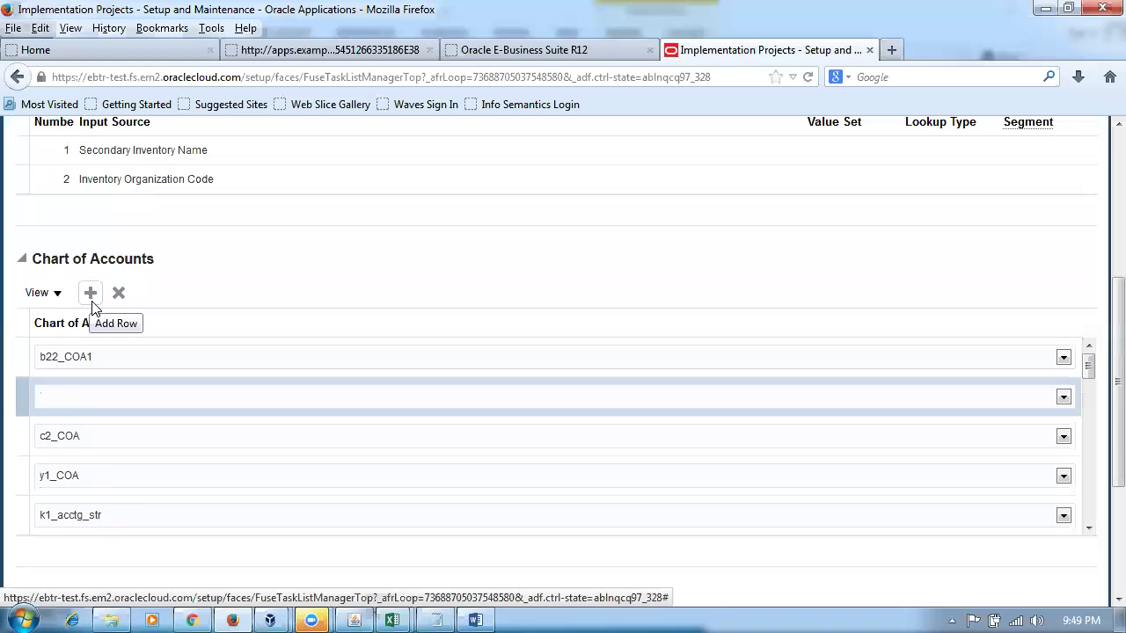
left_click(159, 398)
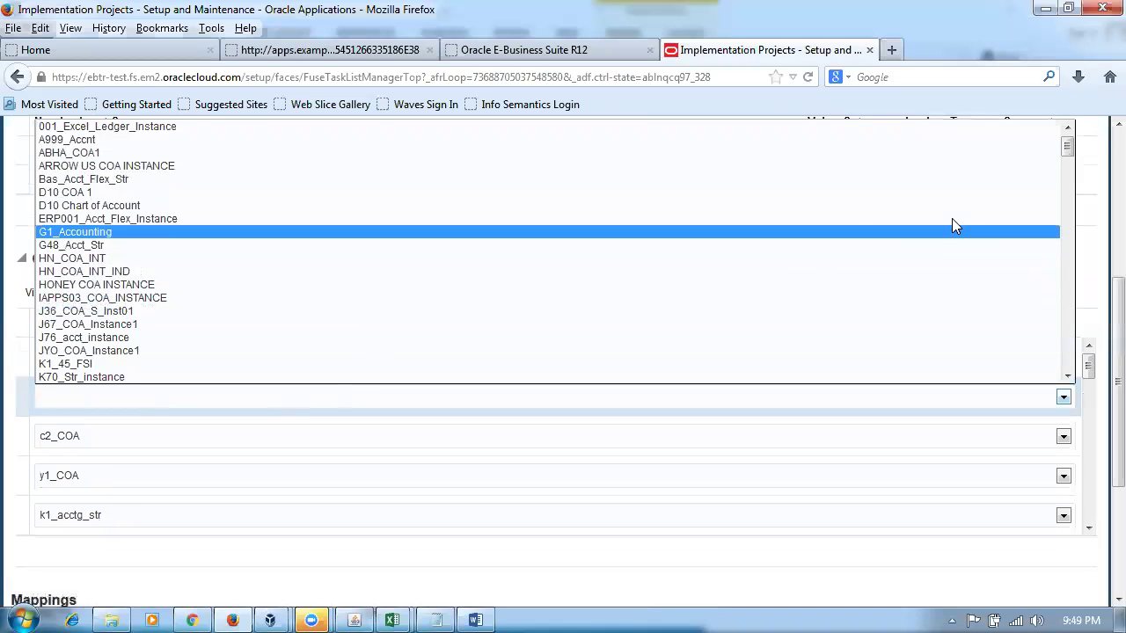
left_click_drag(1067, 146, 1098, 350)
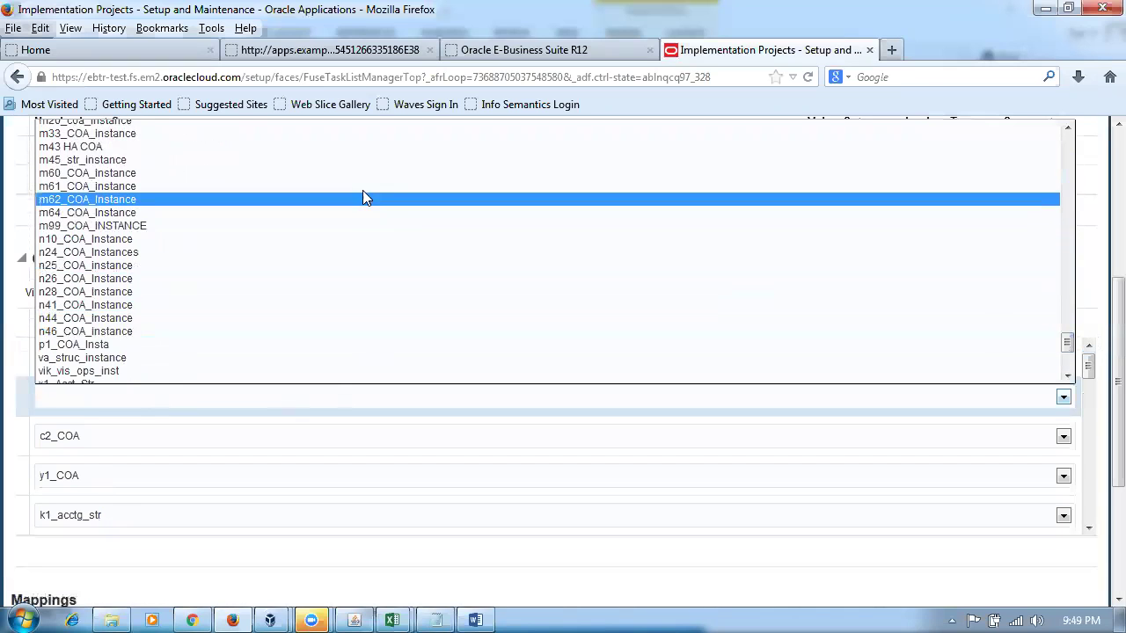
left_click(262, 237)
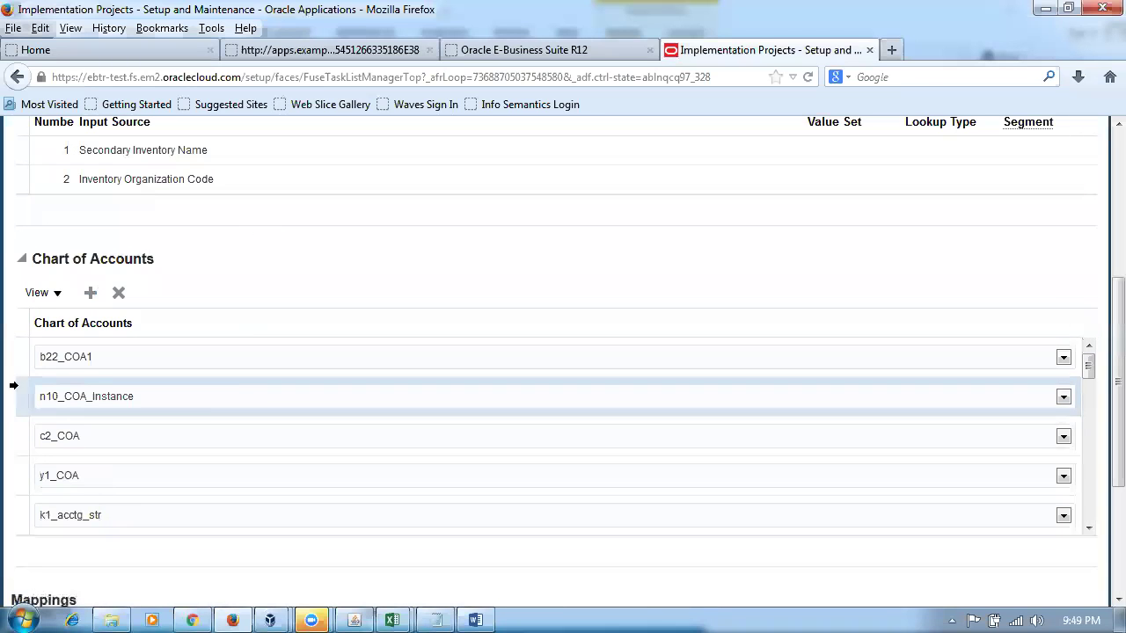
scroll(1099, 214, "up", 5)
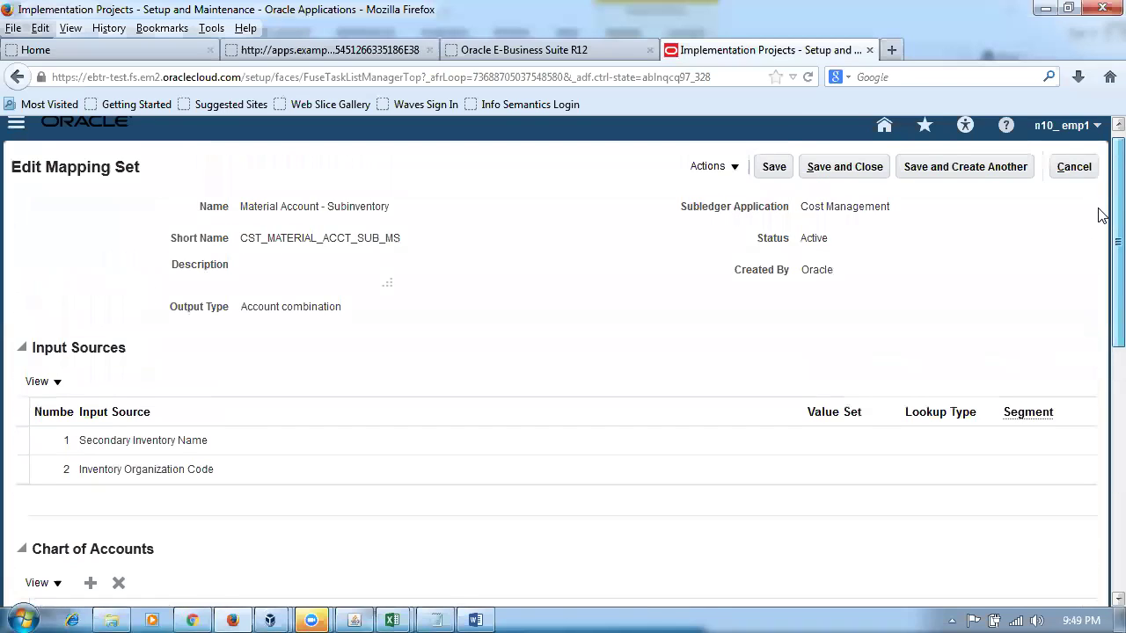
- Save the mapping set and add a mapping row for subinventory n10_asset, taken from the notes
left_click(771, 169)
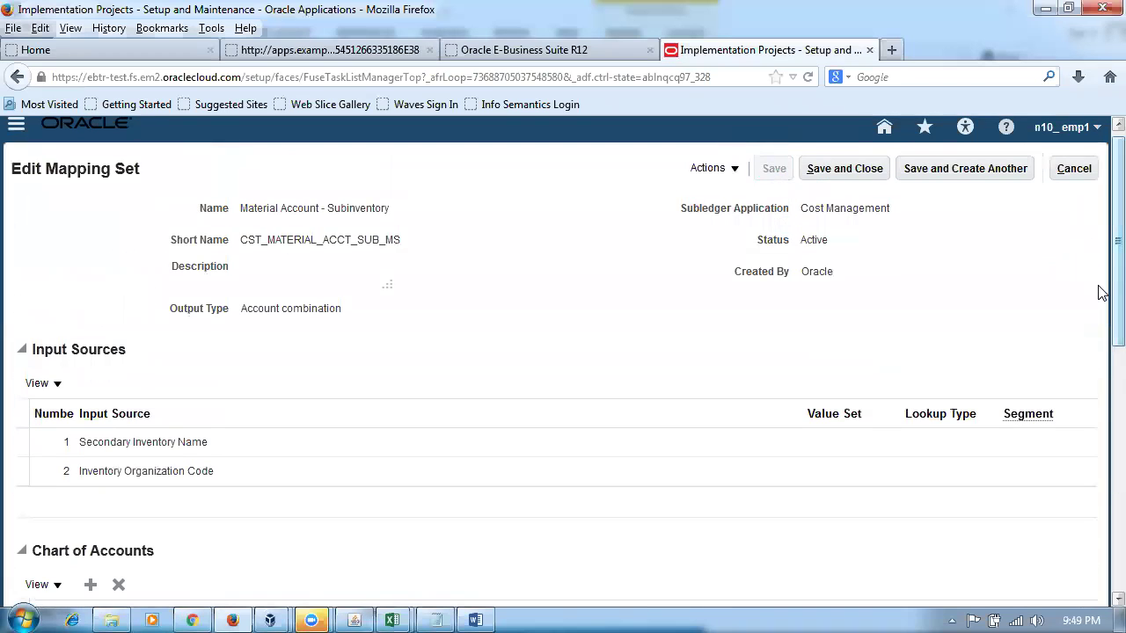
scroll(1099, 445, "down", 5)
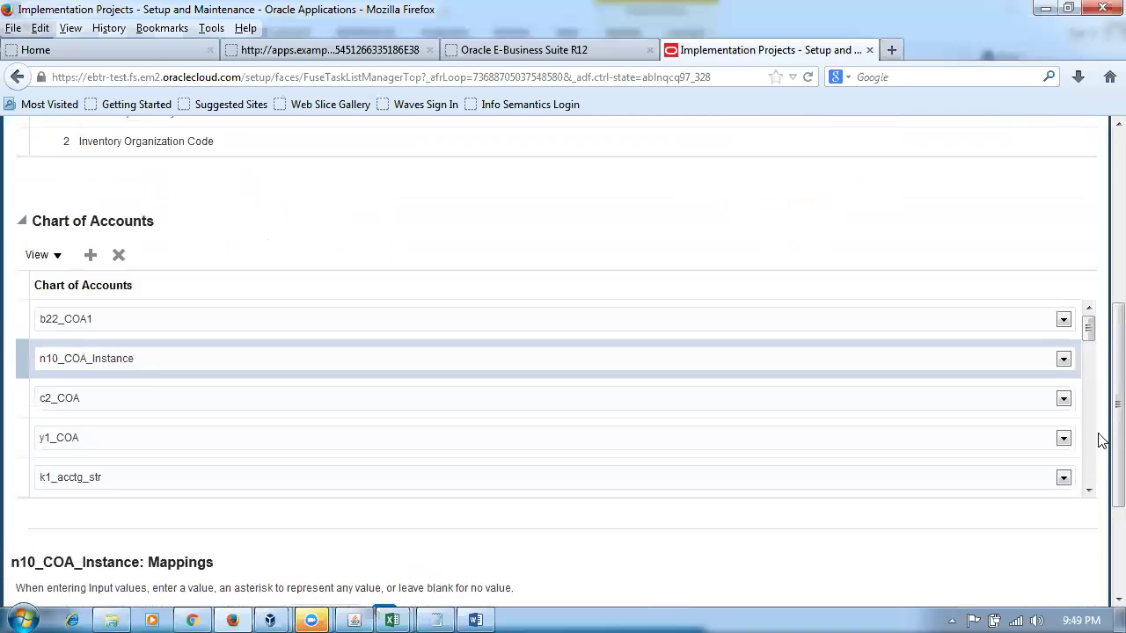
scroll(1100, 475, "down", 3)
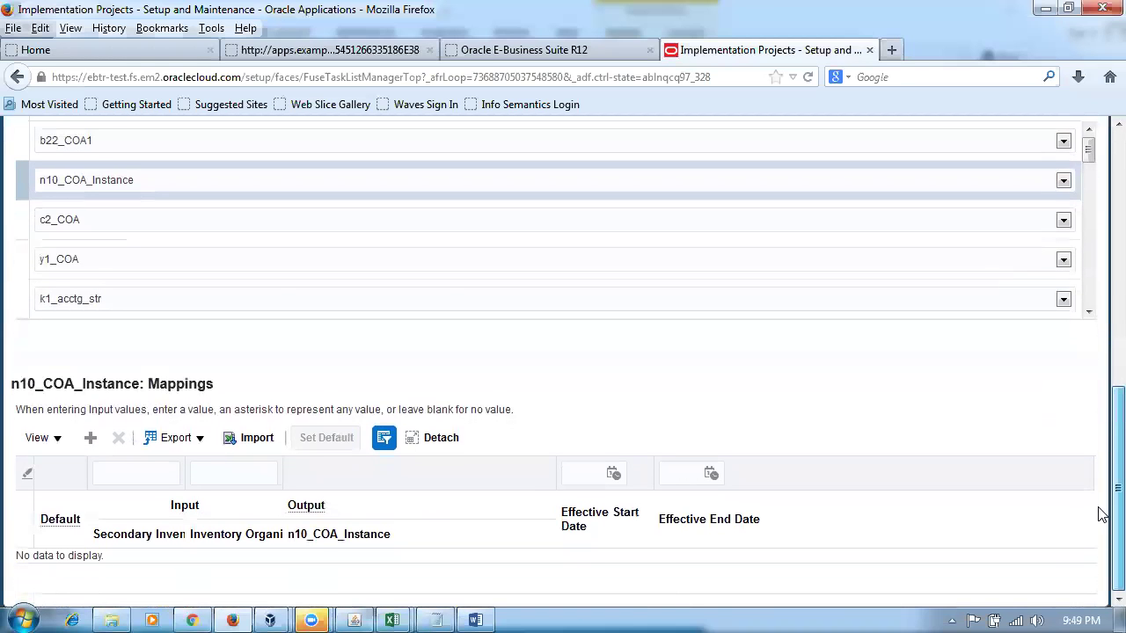
left_click(90, 437)
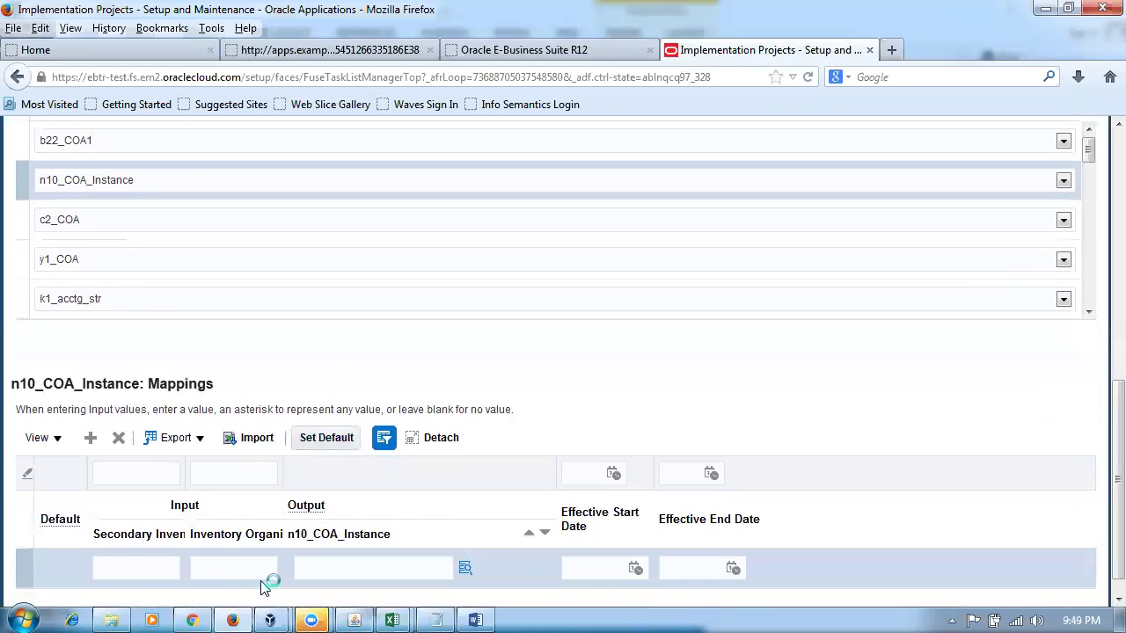
left_click(157, 563)
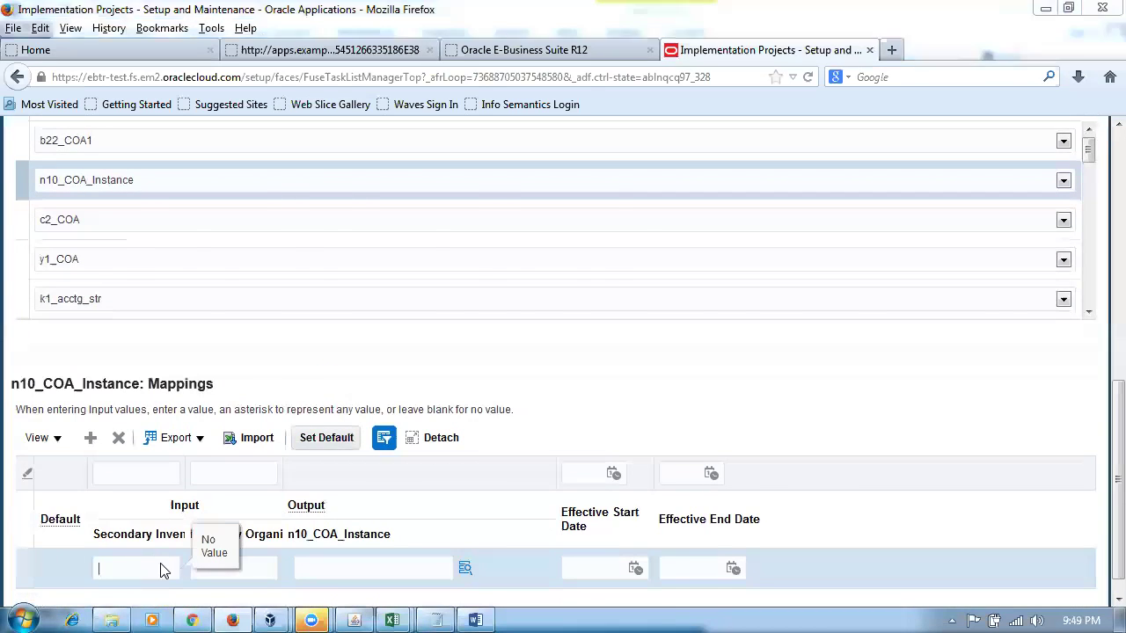
key("alt+Tab")
scroll(296, 550, "up", 3)
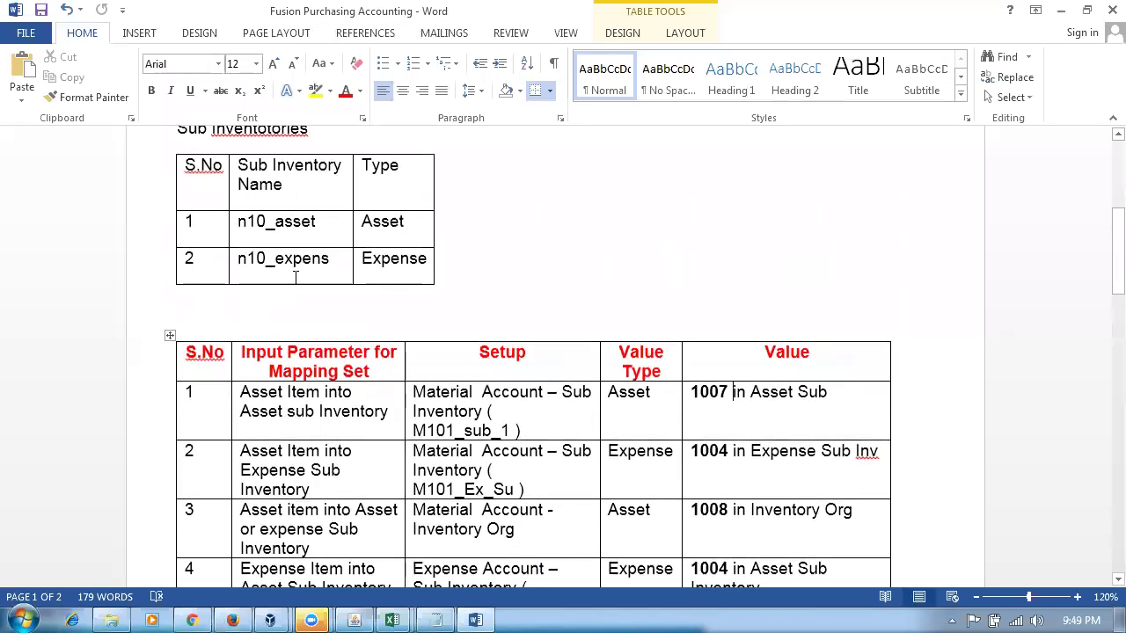
left_click(322, 223)
key("alt+Tab")
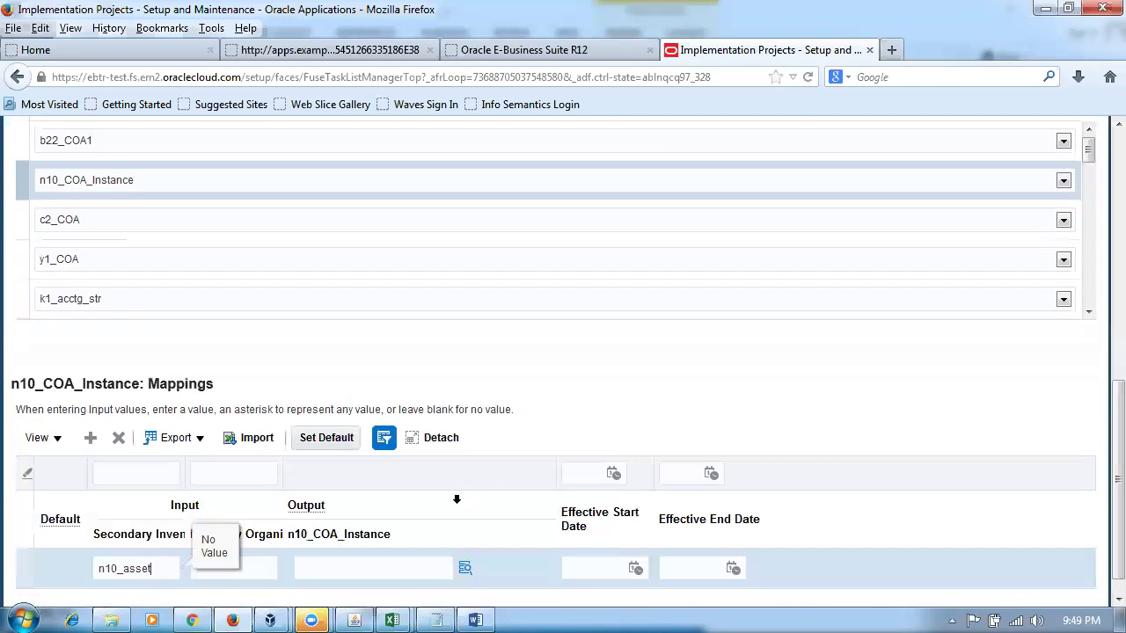
- Set the row's organization to N101 and output account to 10-100-1007, then save
left_click(266, 568)
type("N")
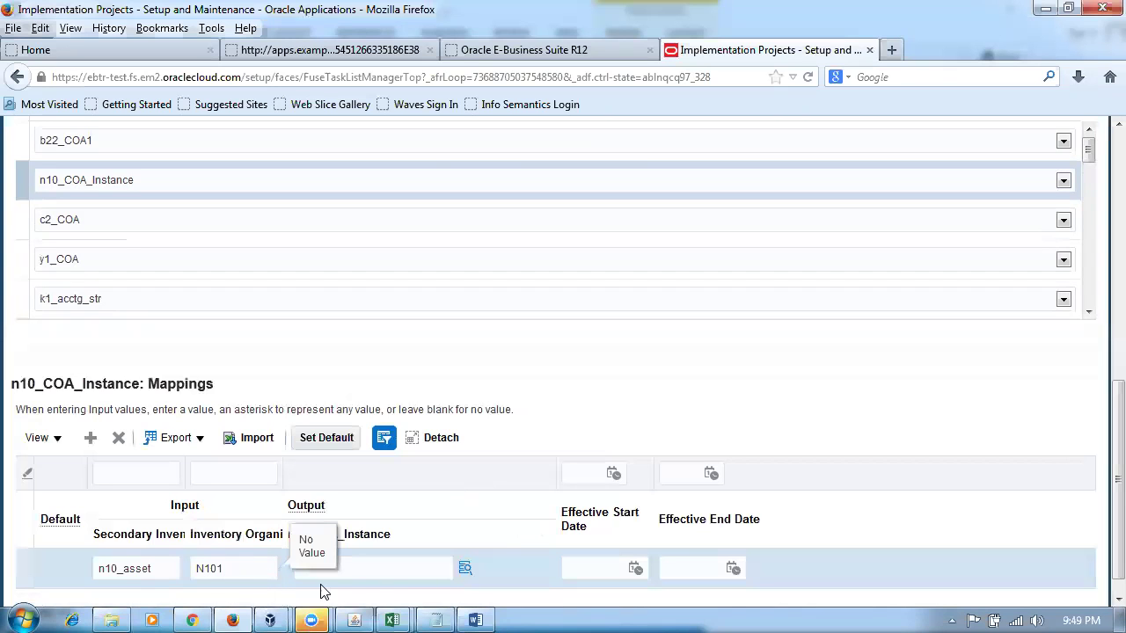
type("101")
left_click(377, 574)
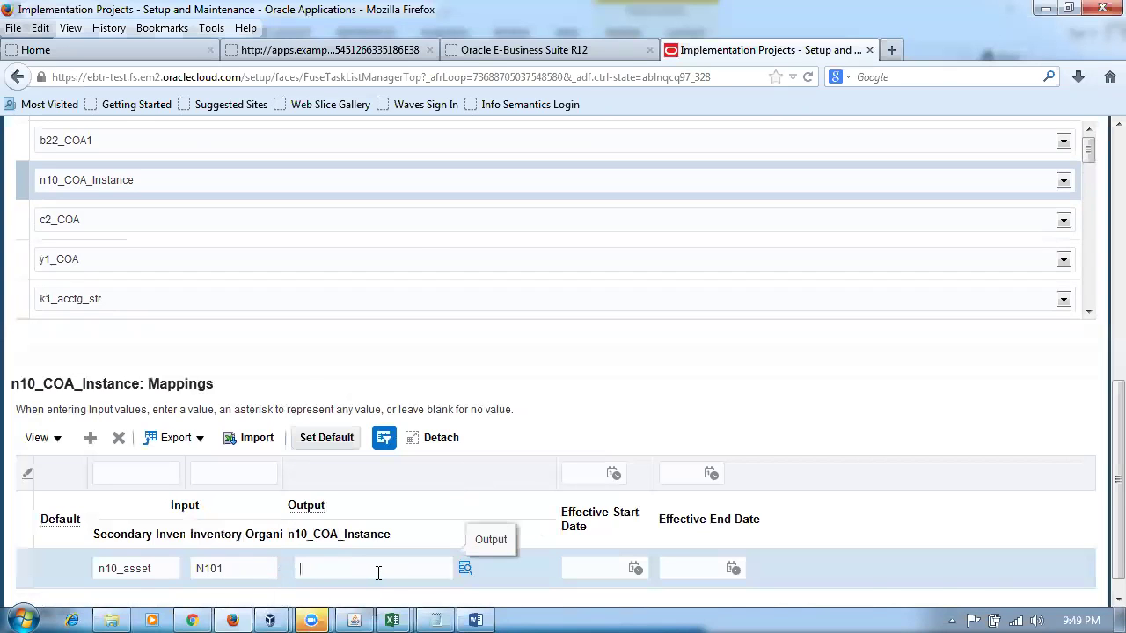
key("alt+Tab")
key("alt+Tab")
type("10-")
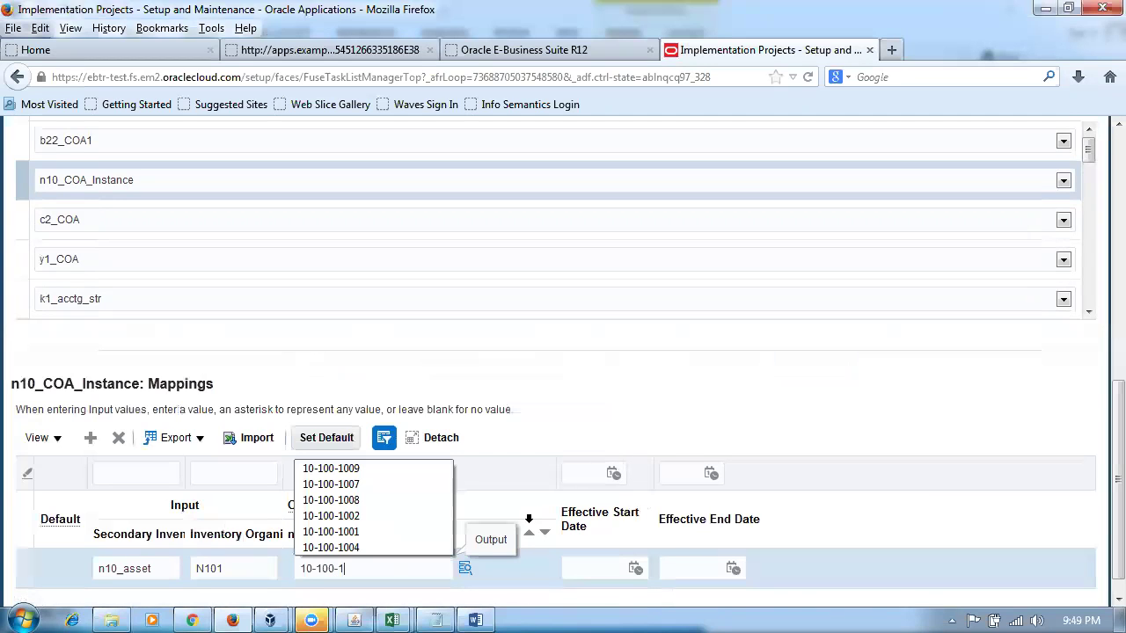
type("100-1007")
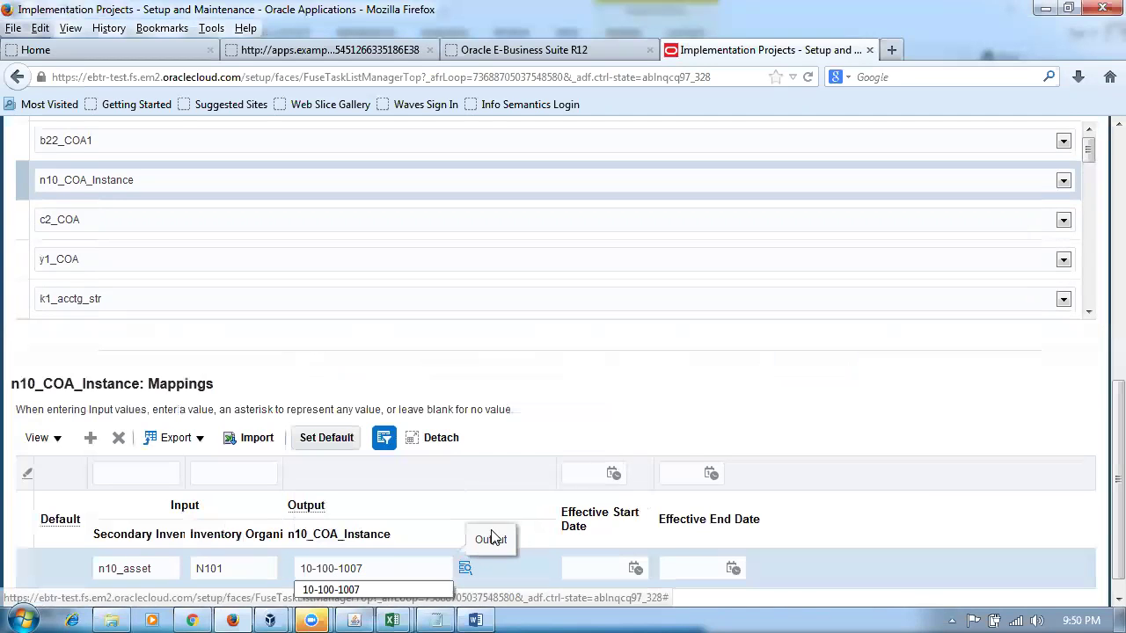
key("Tab")
scroll(683, 397, "up", 10)
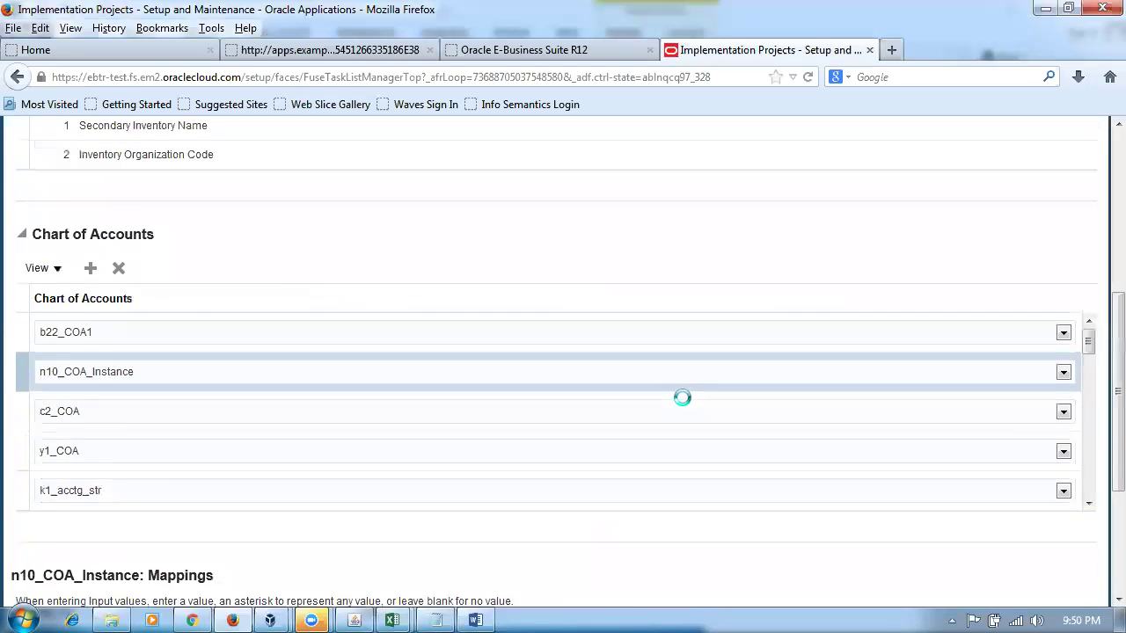
left_click(774, 138)
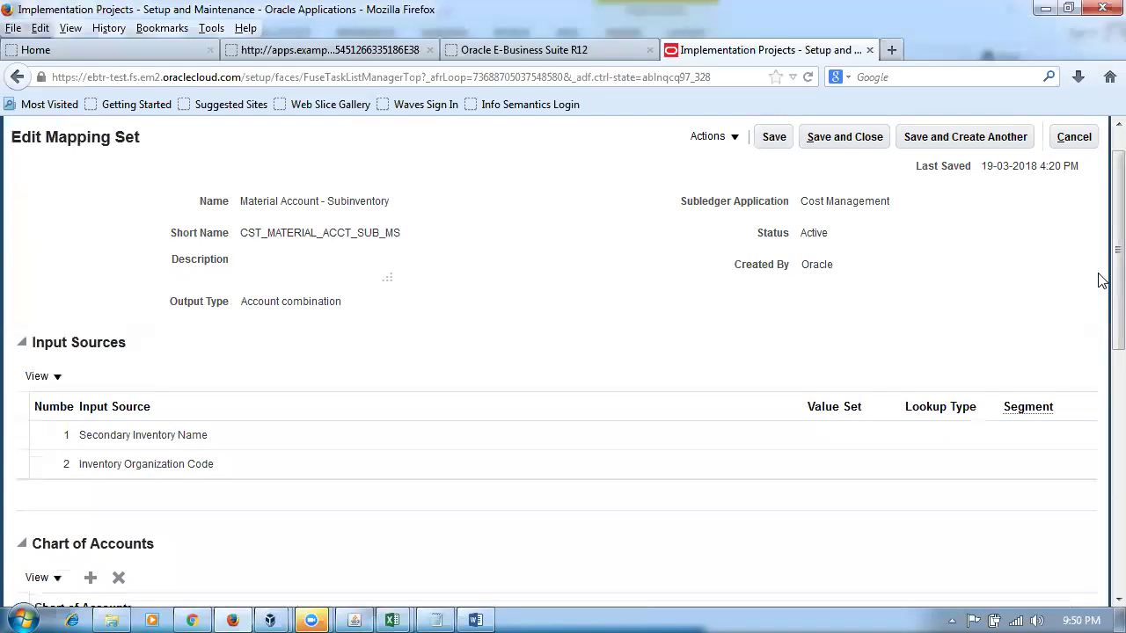
scroll(1101, 473, "down", 5)
scroll(1102, 492, "down", 3)
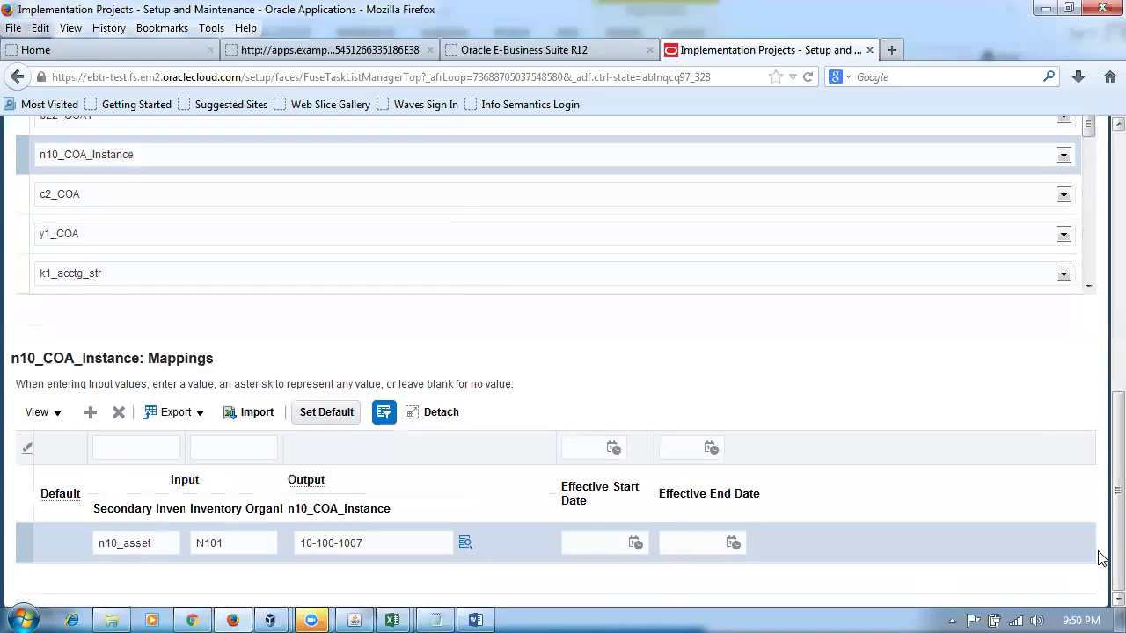
key("alt+Tab")
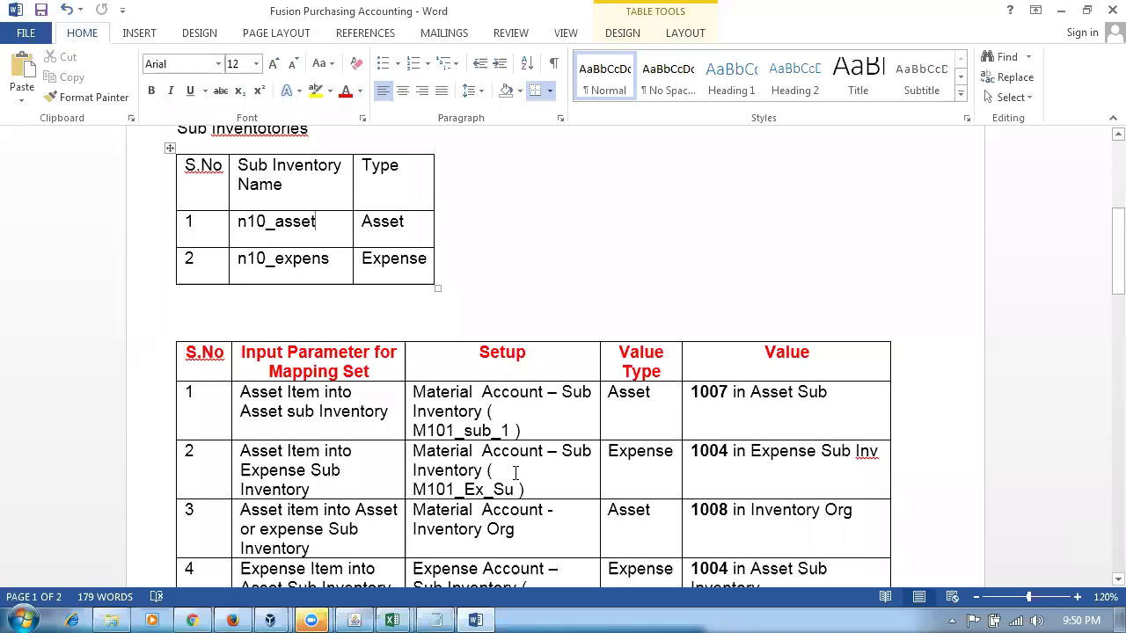
- Copy n10_expens from the Word Sub Inventories table and add a new mapping row in Oracle
left_click(624, 459)
left_click_drag(445, 452, 491, 475)
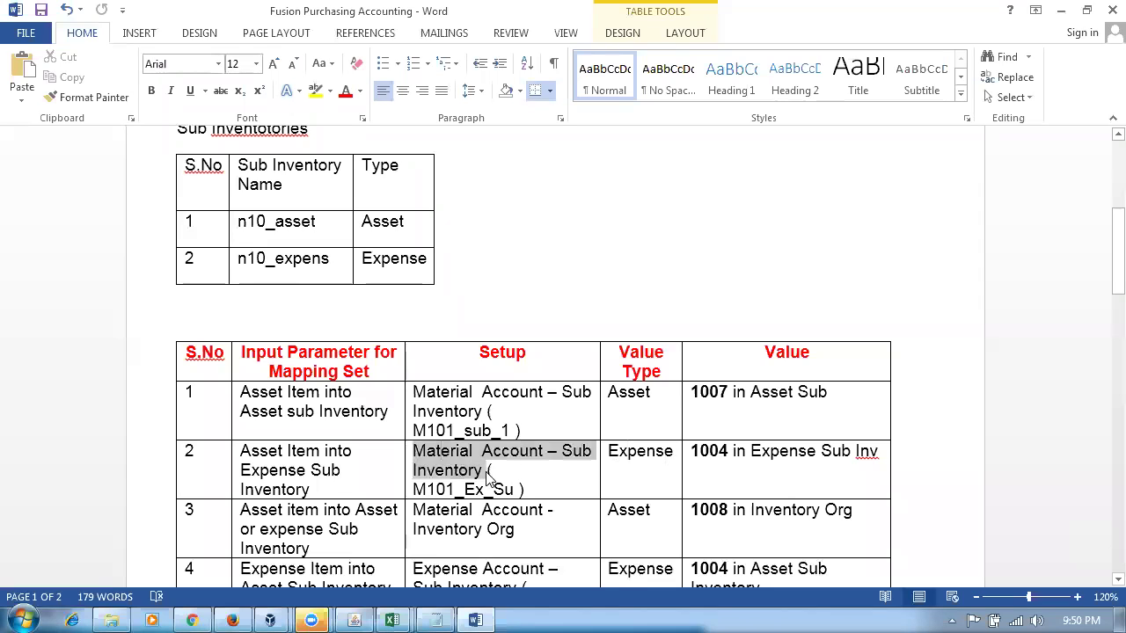
left_click(678, 476)
left_click(703, 451)
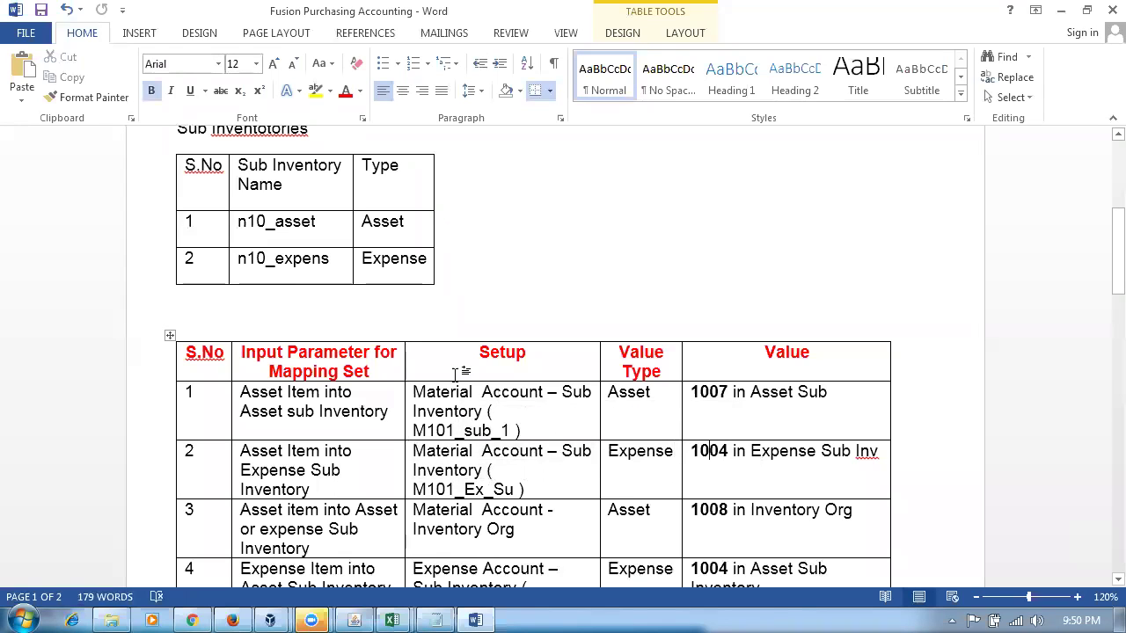
left_click_drag(235, 260, 332, 261)
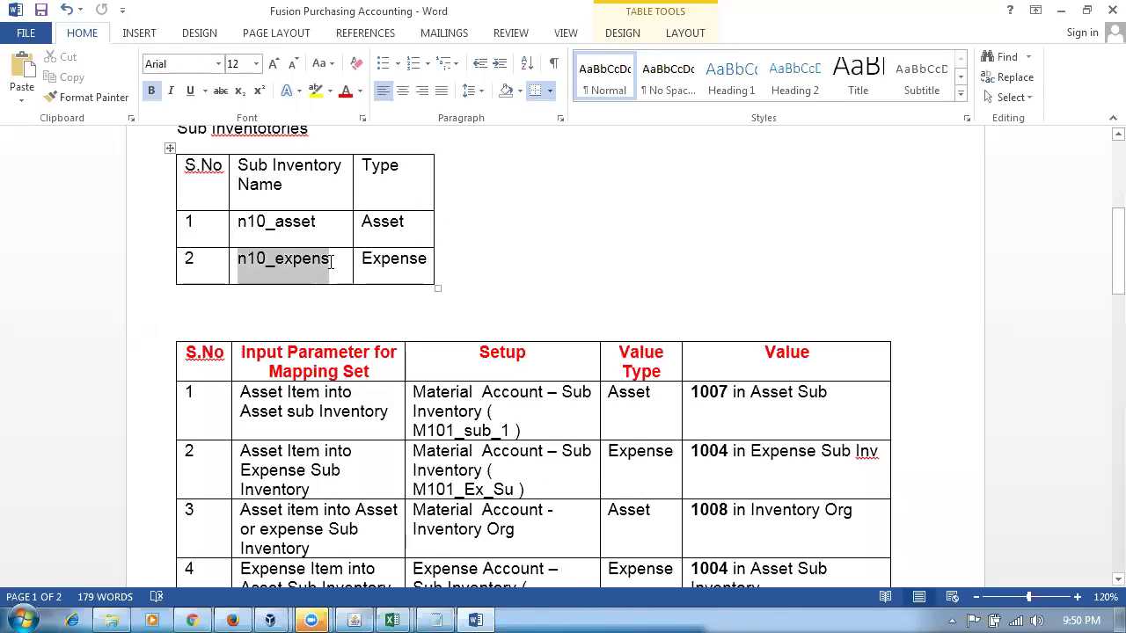
key("alt+Tab")
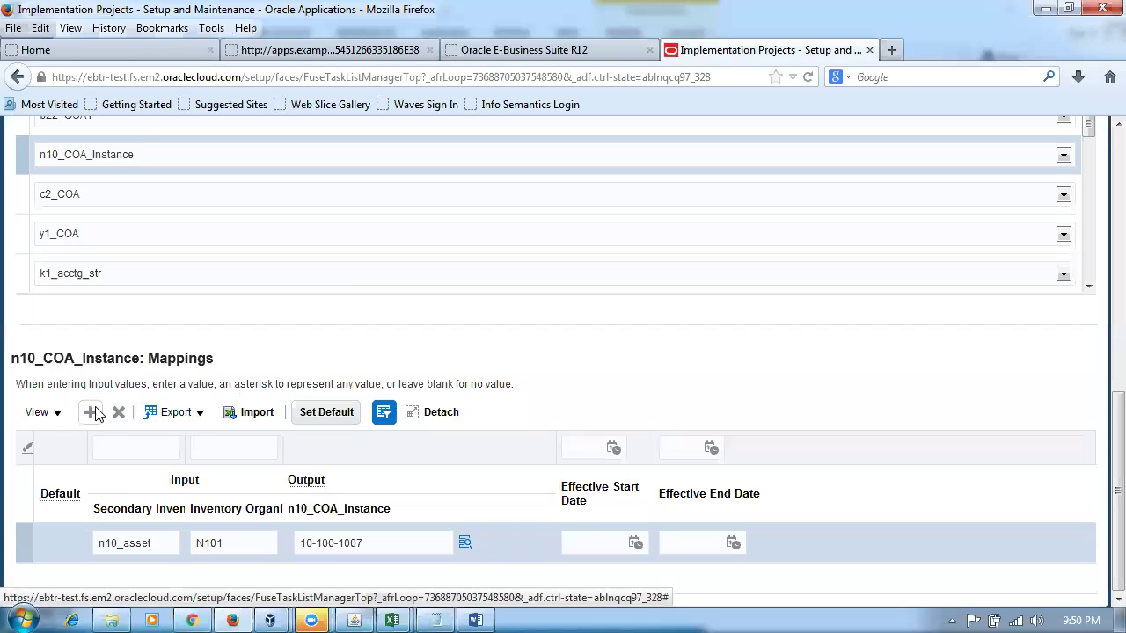
left_click(87, 417)
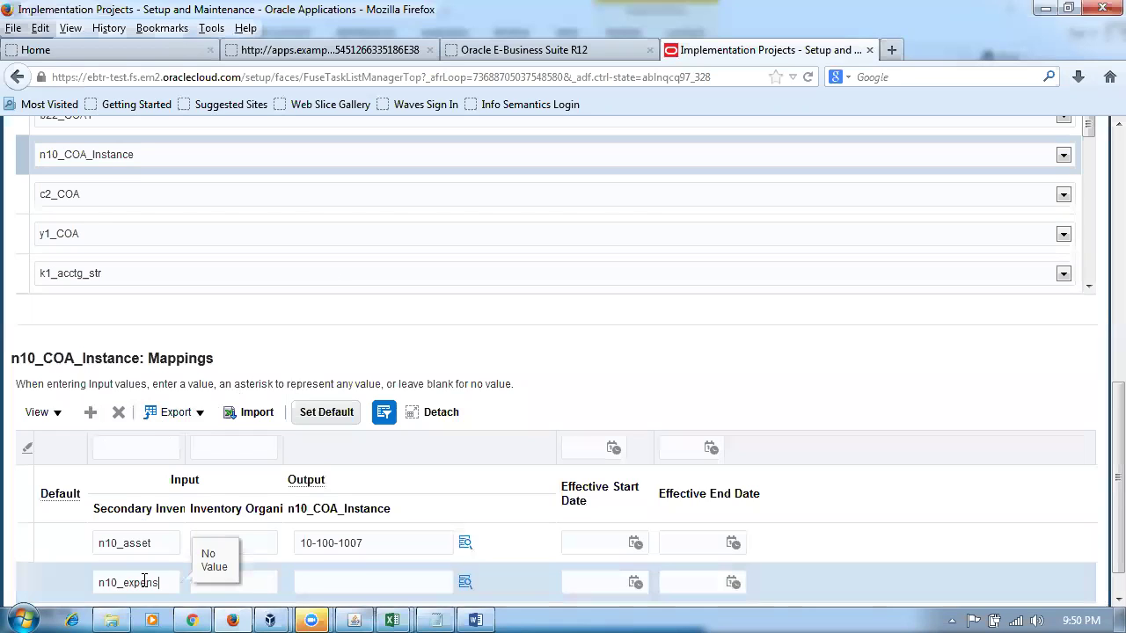
- Fill the n10_expens row with organization N101 and account 10-100-1004, then Save and Close
left_click(232, 590)
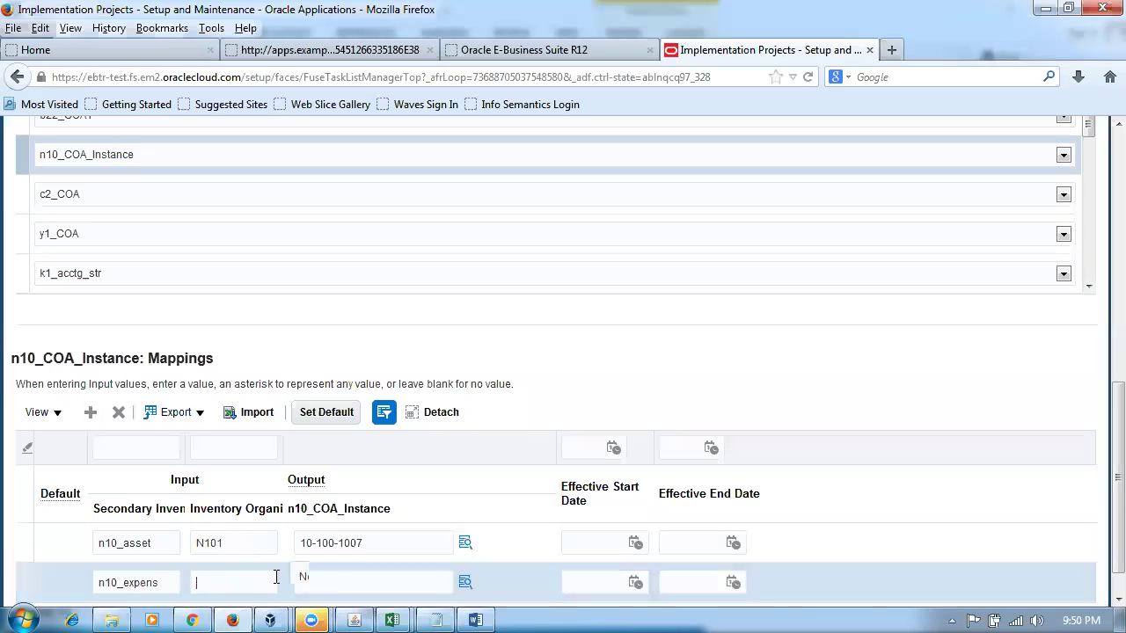
type("N101")
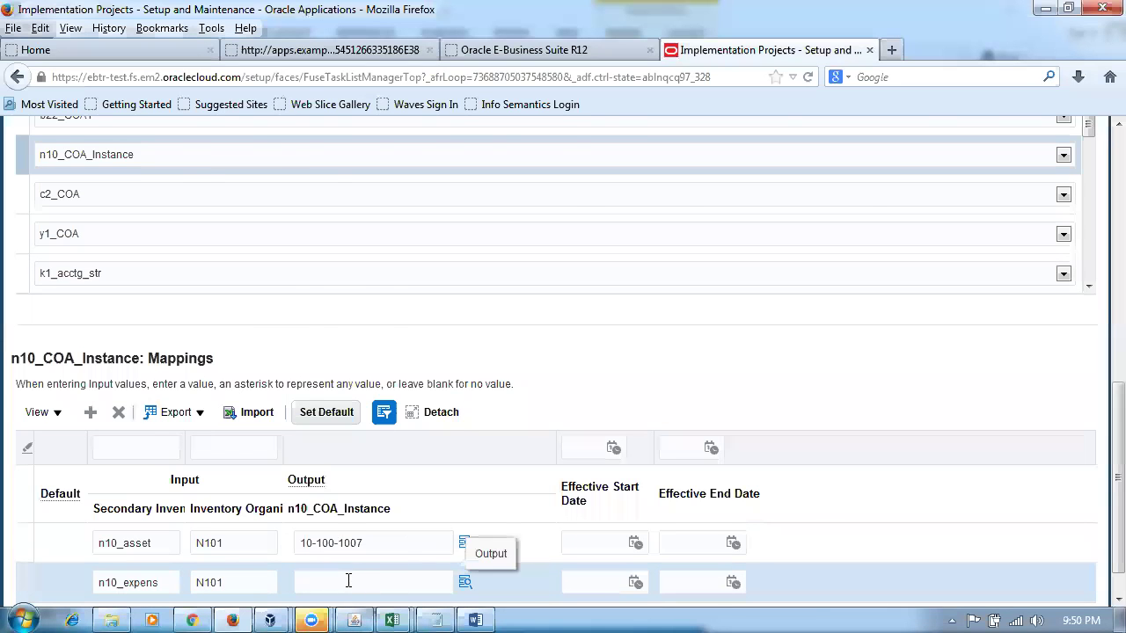
key("alt+Tab")
scroll(726, 510, "up", 5)
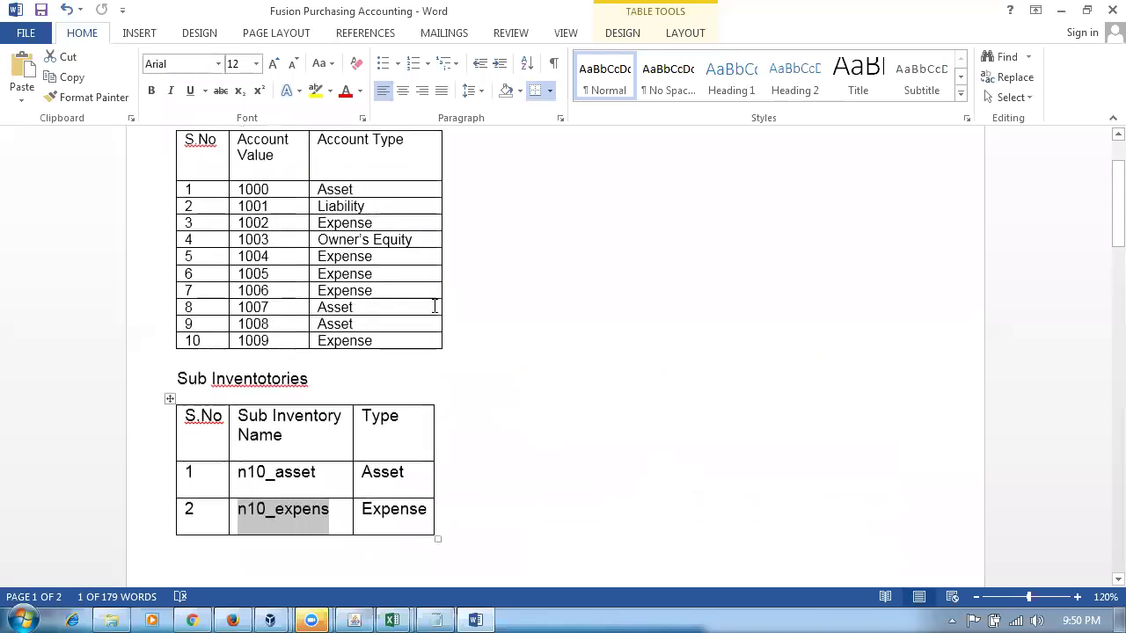
key("alt+Tab")
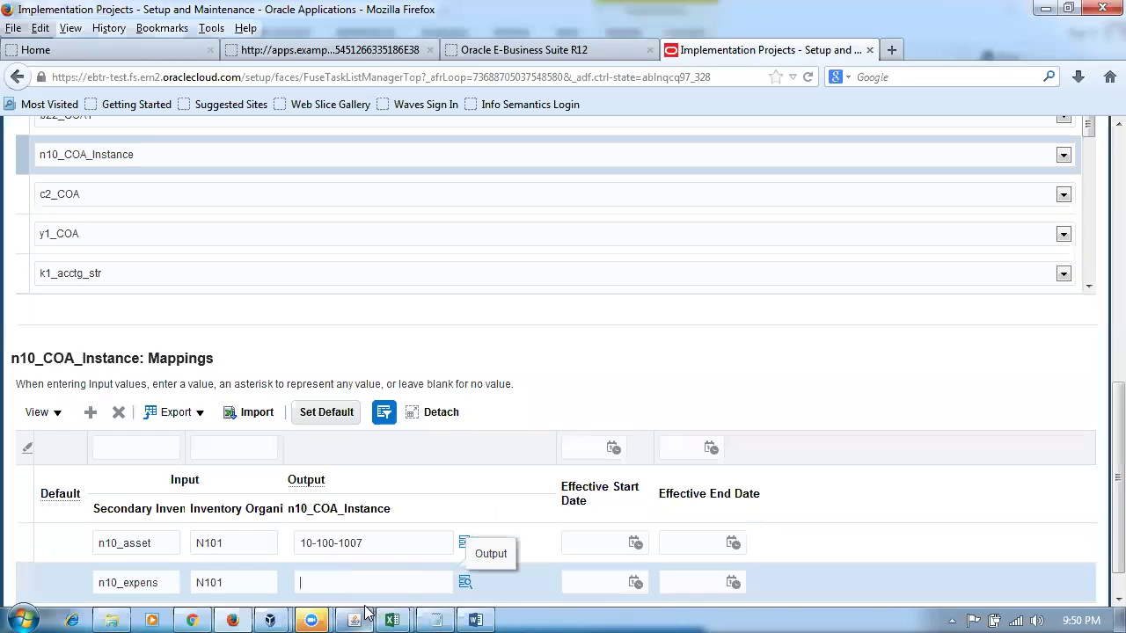
type("10-100-10")
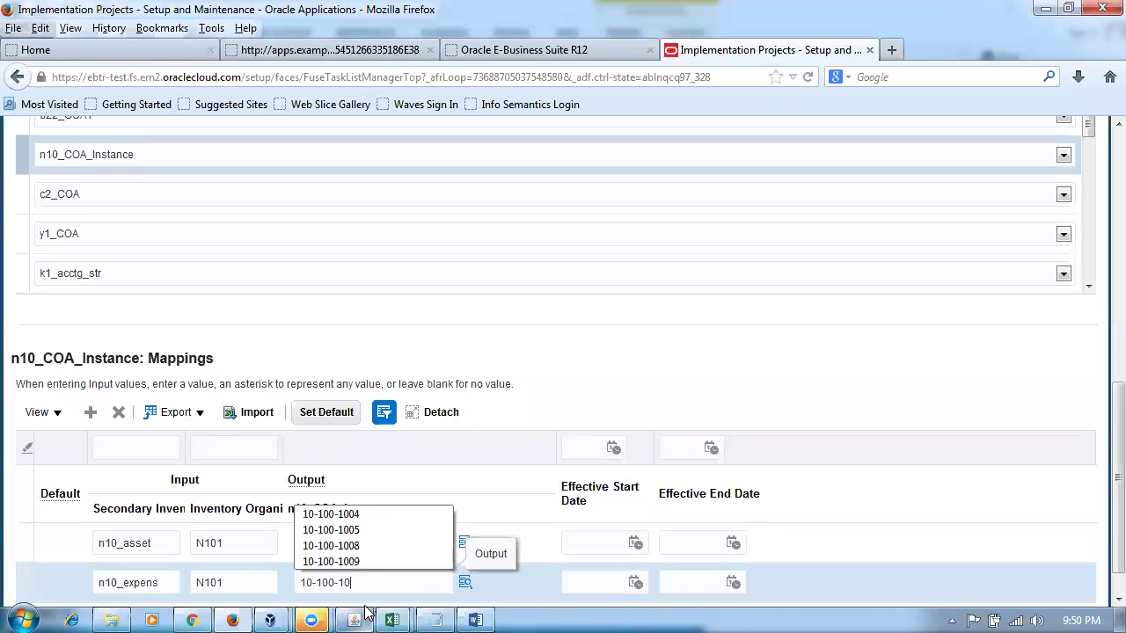
type("04")
left_click(646, 373)
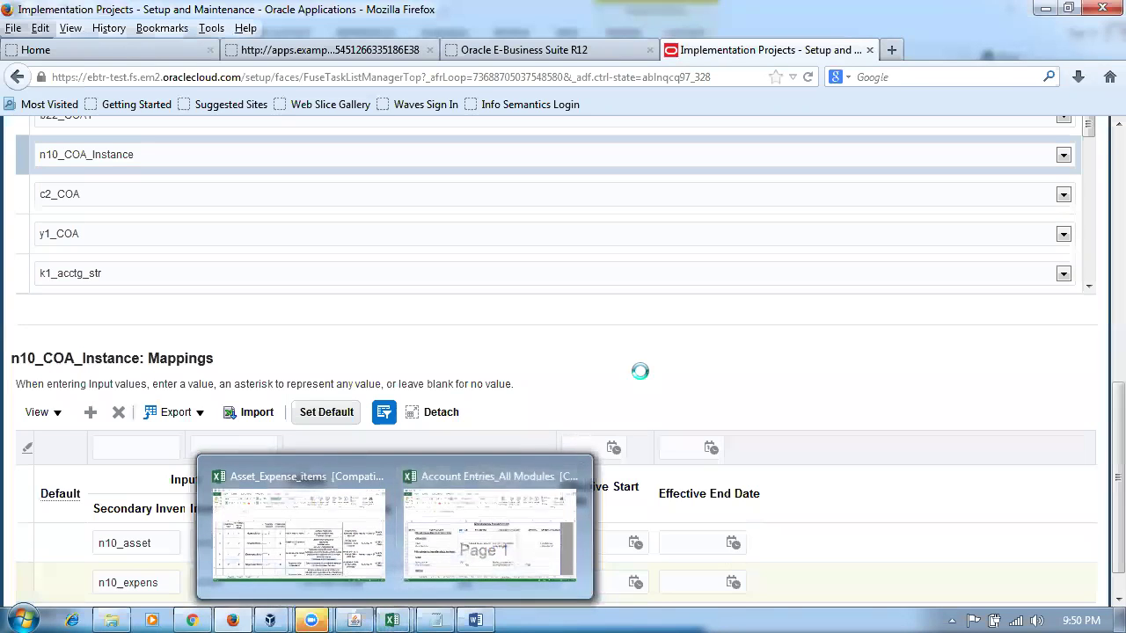
scroll(646, 373, "down", 1)
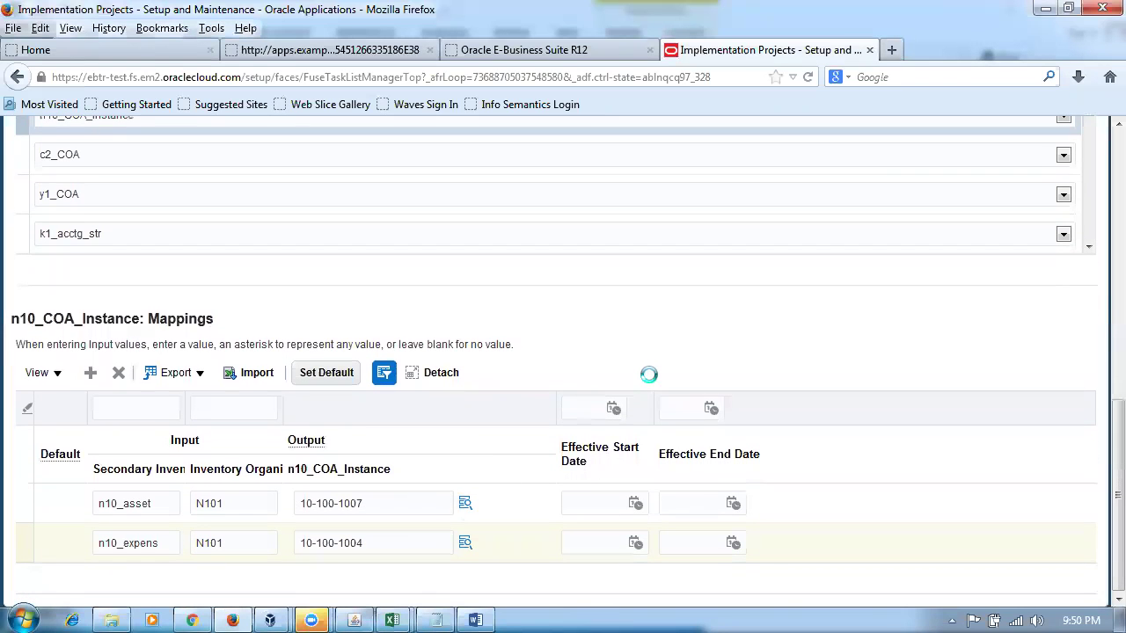
left_click_drag(1110, 441, 1092, 164)
left_click(851, 177)
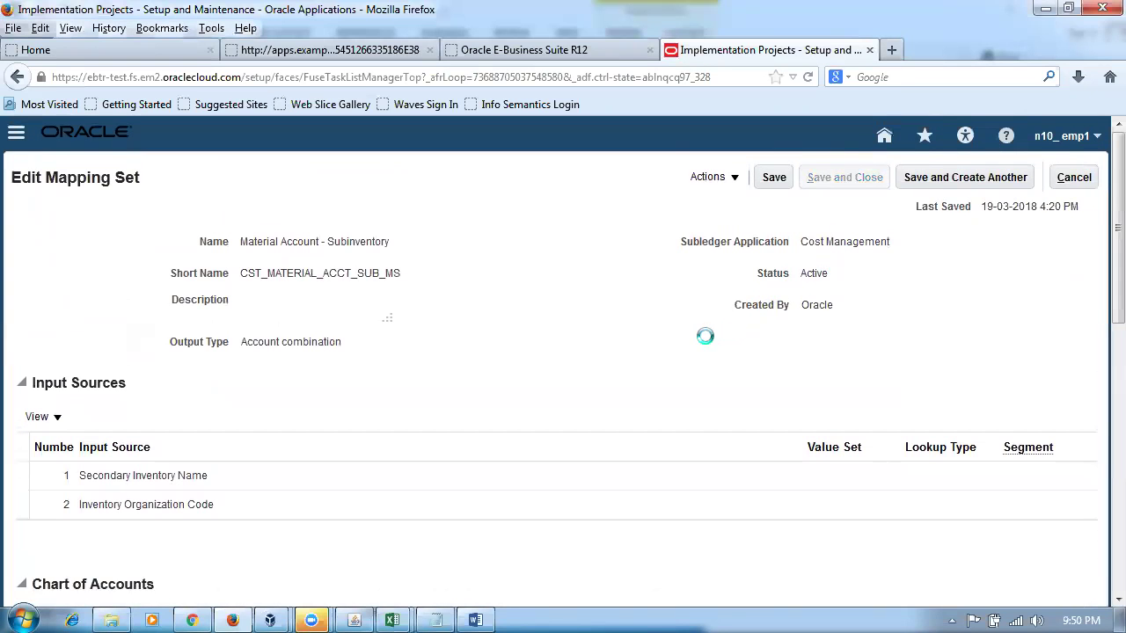
key("alt+Tab")
- Review the Word mapping table and mark the Material Account - Inventory Org setup before returning to Oracle
scroll(635, 419, "down", 5)
scroll(640, 425, "down", 3)
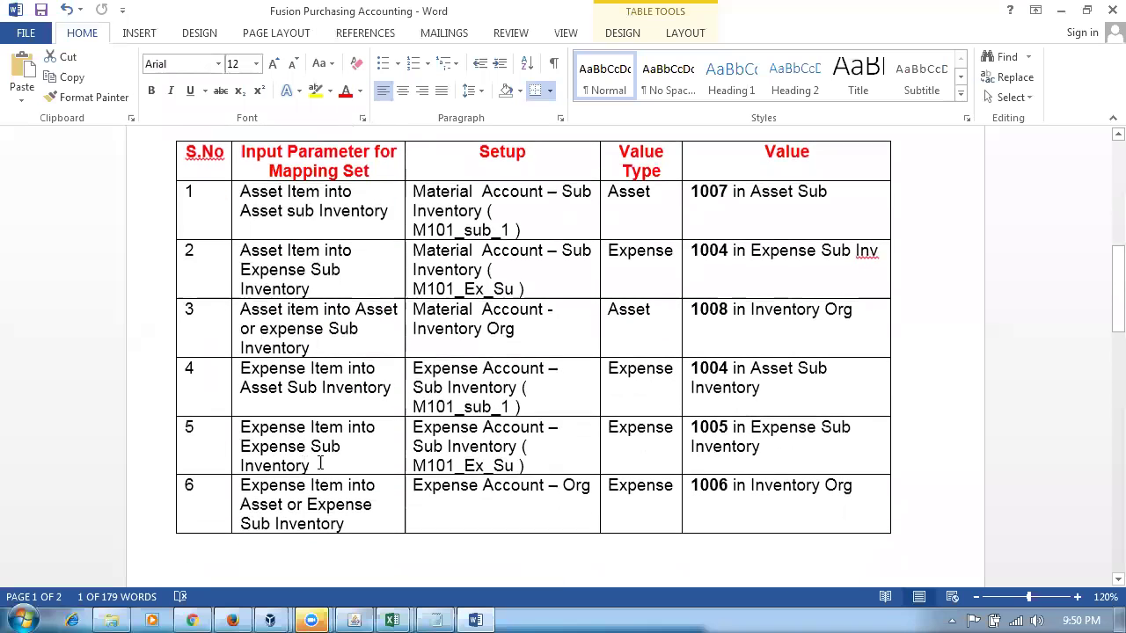
left_click_drag(179, 204, 825, 279)
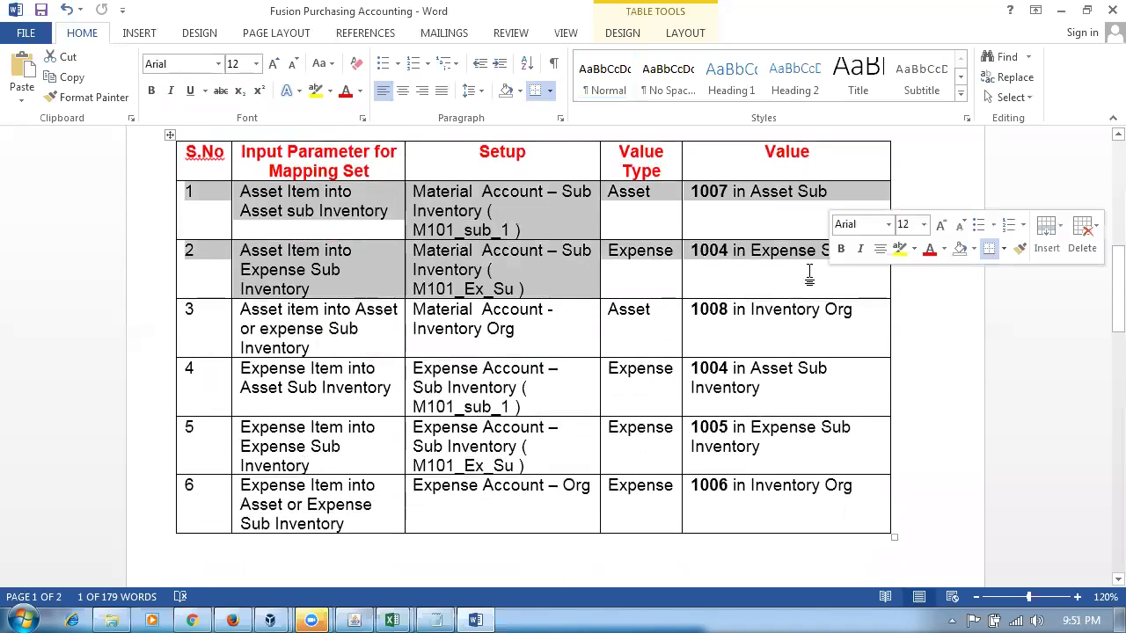
left_click(603, 261)
left_click(610, 259)
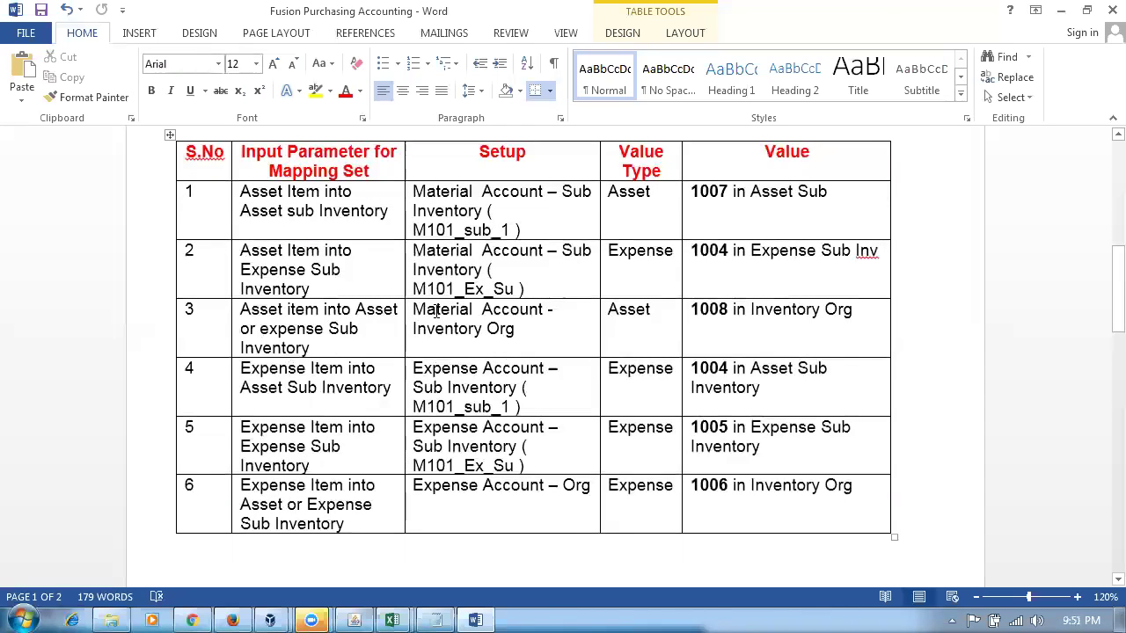
left_click_drag(437, 311, 498, 341)
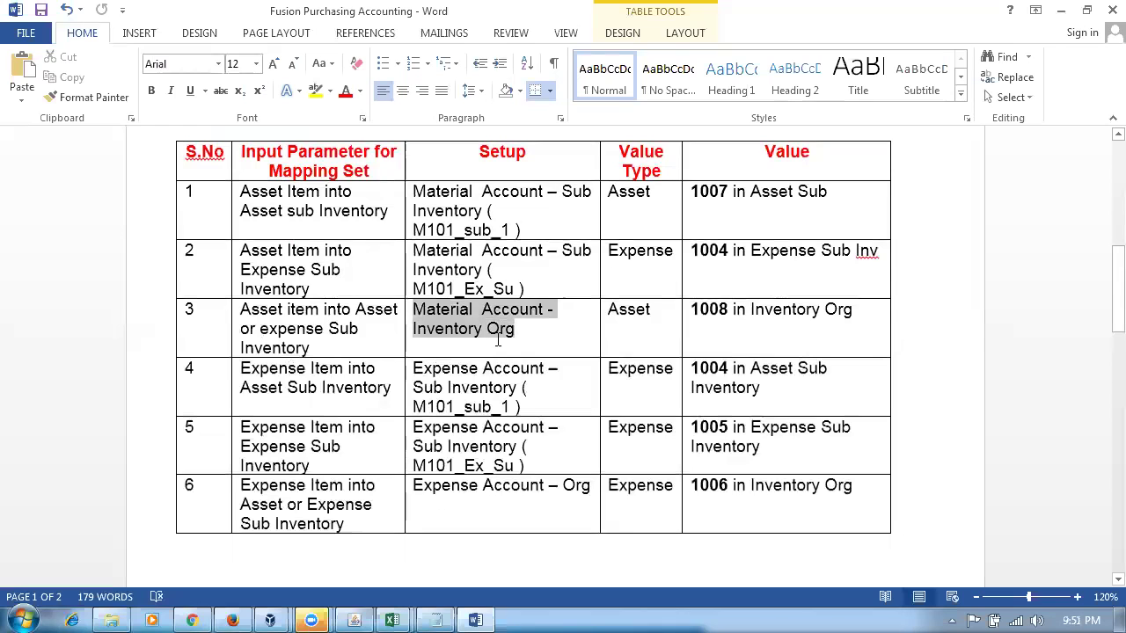
key("alt+Tab")
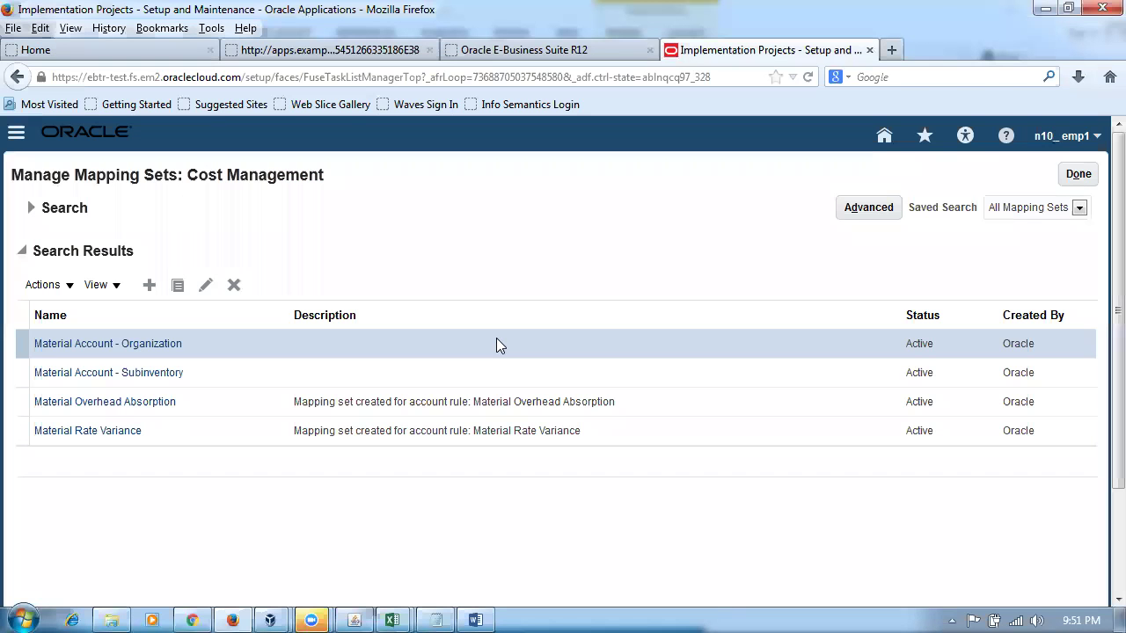
- Open the Material Account - Organization mapping set and select n10_COA_Instance in its chart of accounts list
left_click(91, 343)
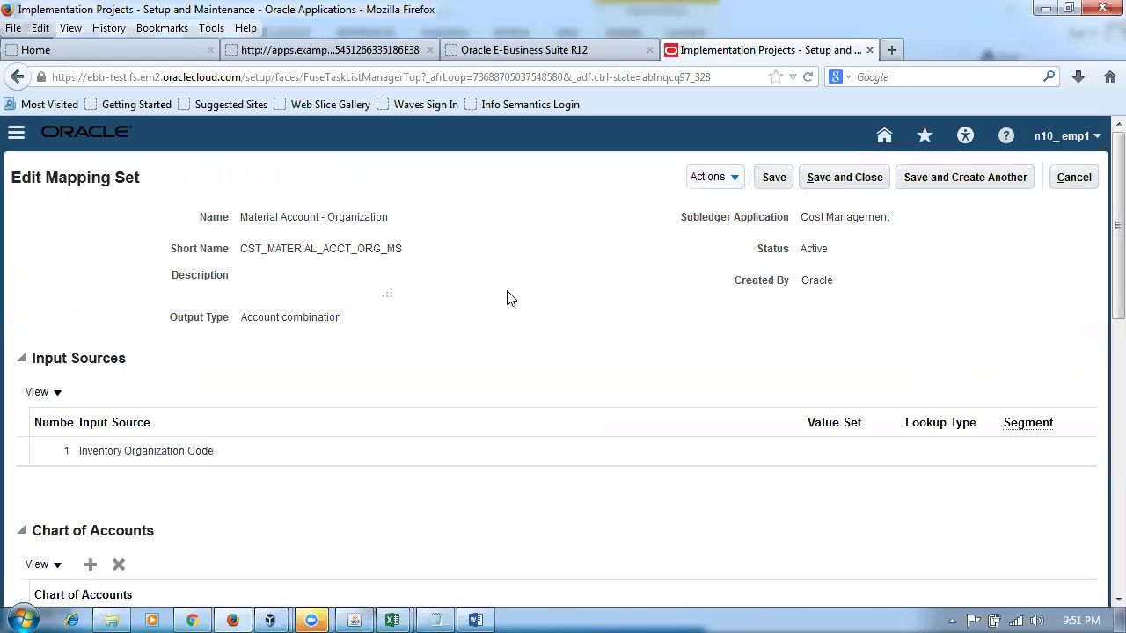
scroll(1099, 407, "down", 6)
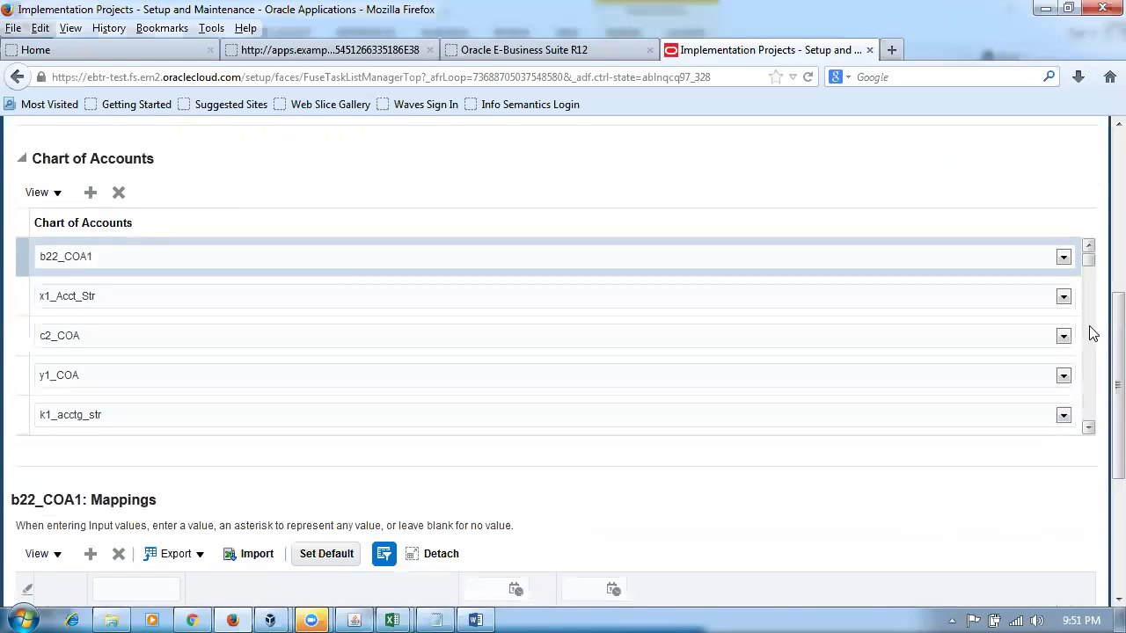
left_click(1089, 429)
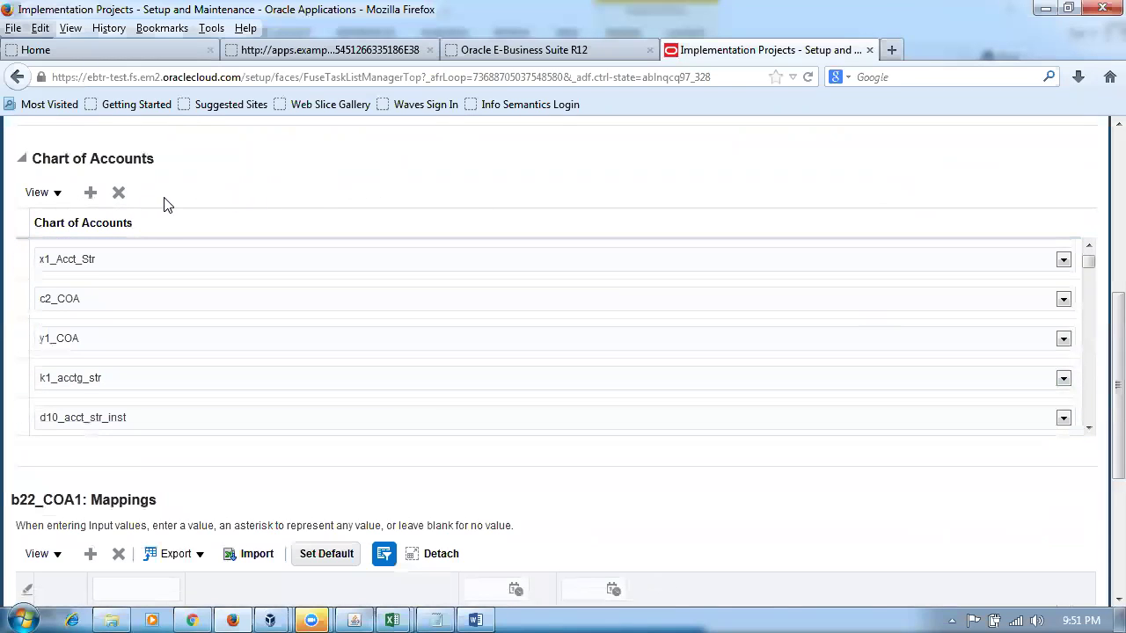
left_click(1088, 429)
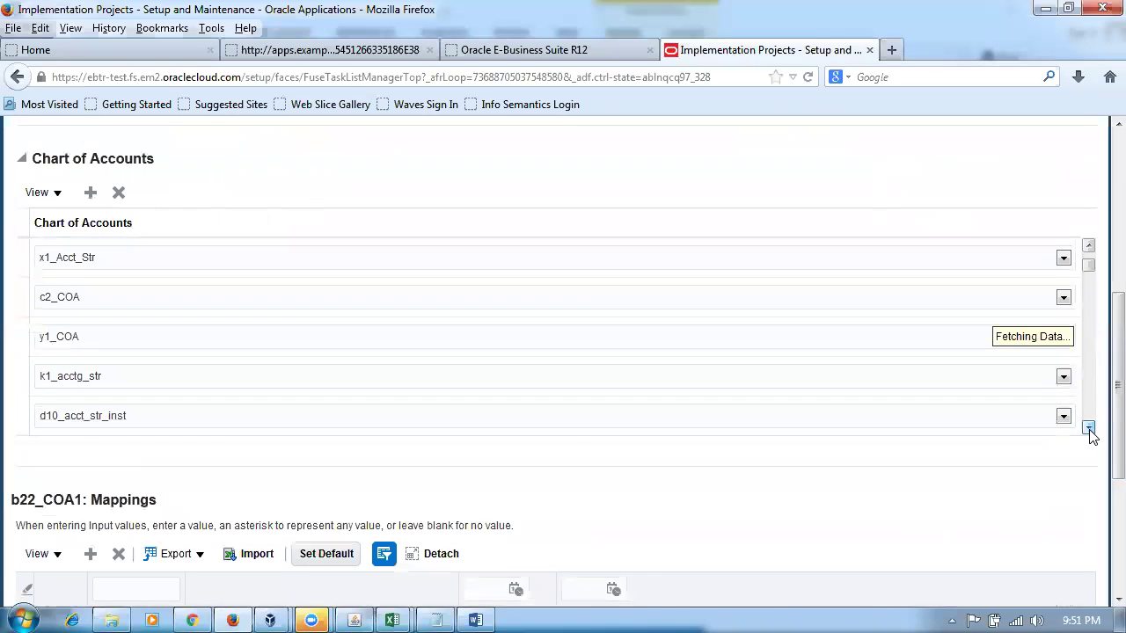
left_click(1089, 430)
left_click(1089, 429)
left_click(1089, 429)
left_click(1089, 429)
left_click(1089, 429)
left_click(1089, 429)
left_click(1089, 429)
left_click(1089, 429)
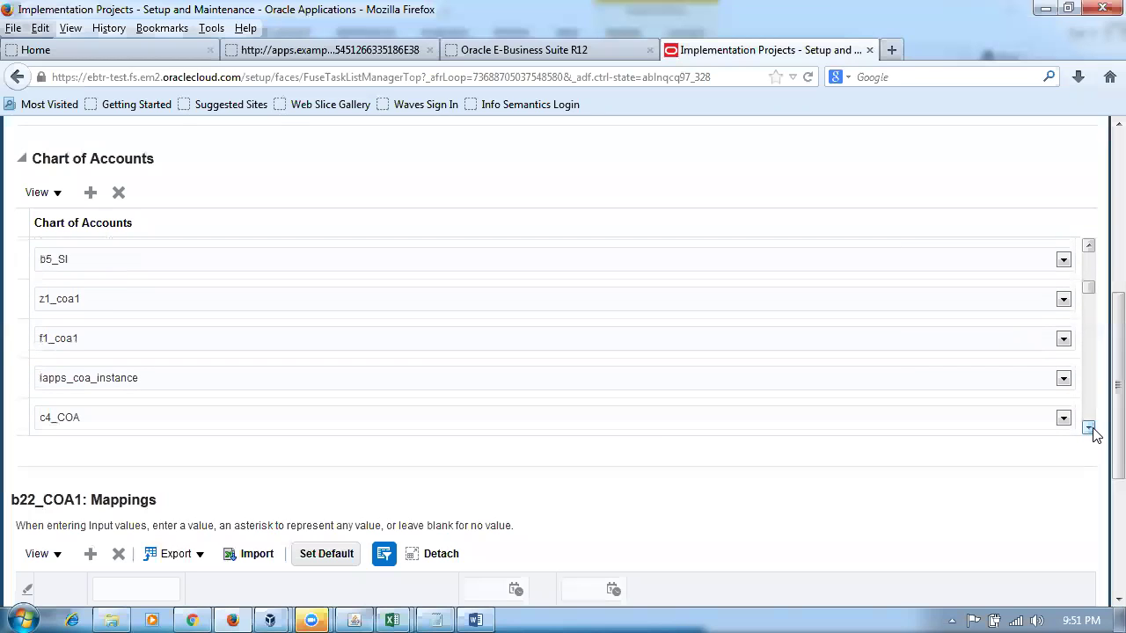
left_click(1089, 430)
left_click(1089, 429)
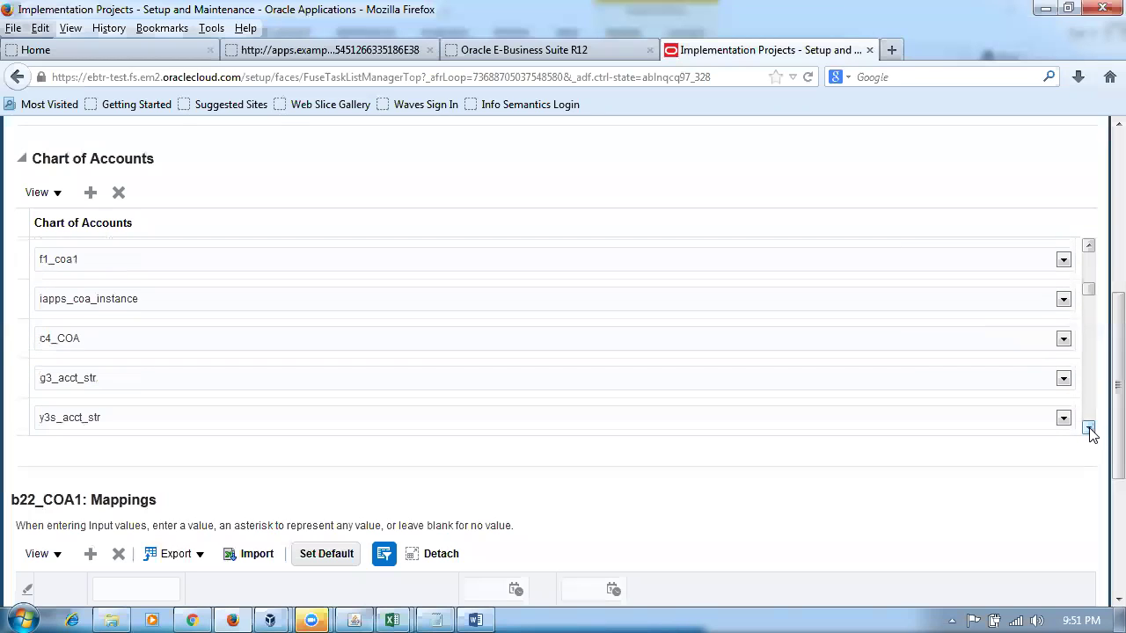
left_click(1089, 429)
left_click(1089, 429)
left_click(1089, 429)
left_click(1089, 429)
left_click(1089, 429)
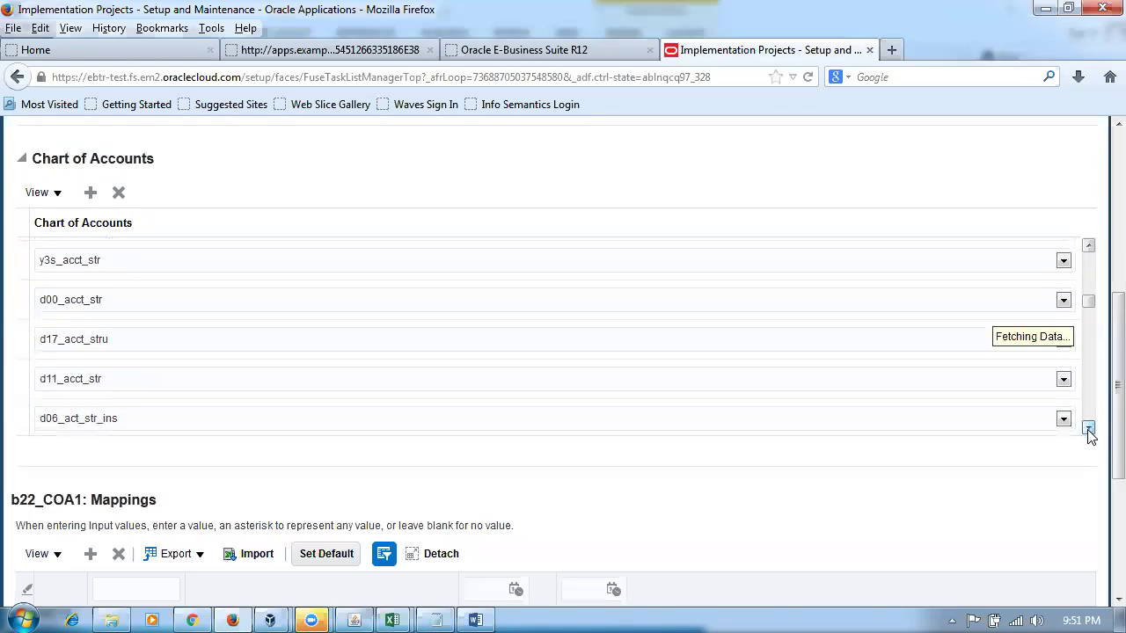
left_click(1089, 429)
left_click(1089, 429)
left_click(1089, 430)
left_click(1089, 429)
left_click(1089, 430)
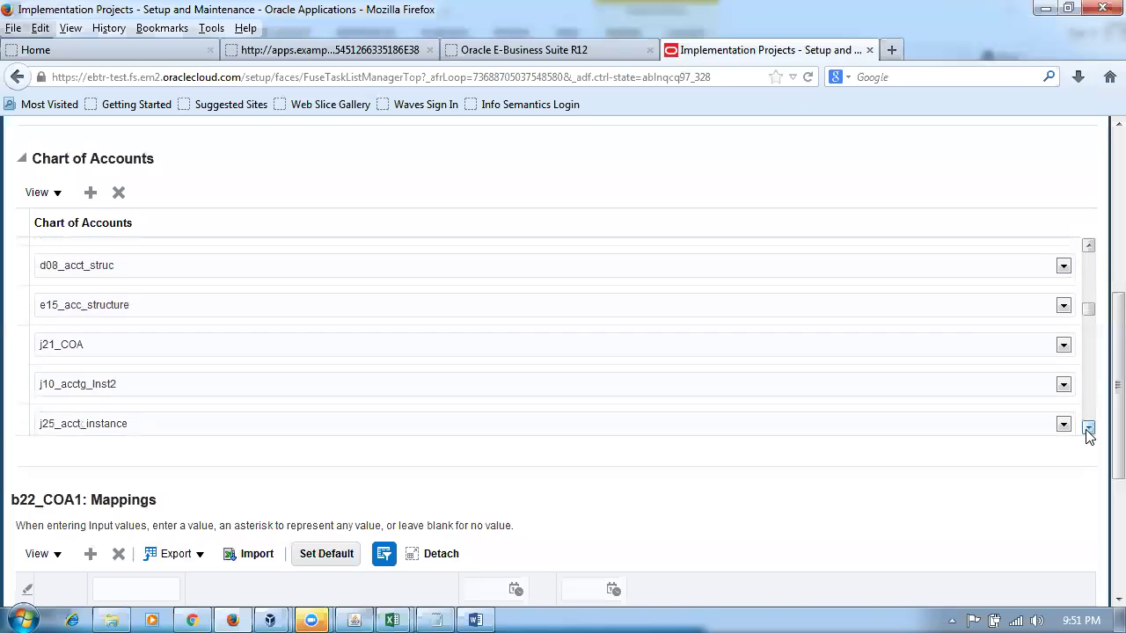
left_click(1088, 429)
left_click(1089, 430)
left_click(1089, 429)
left_click(1089, 430)
left_click(1089, 429)
left_click(1089, 429)
left_click(1089, 429)
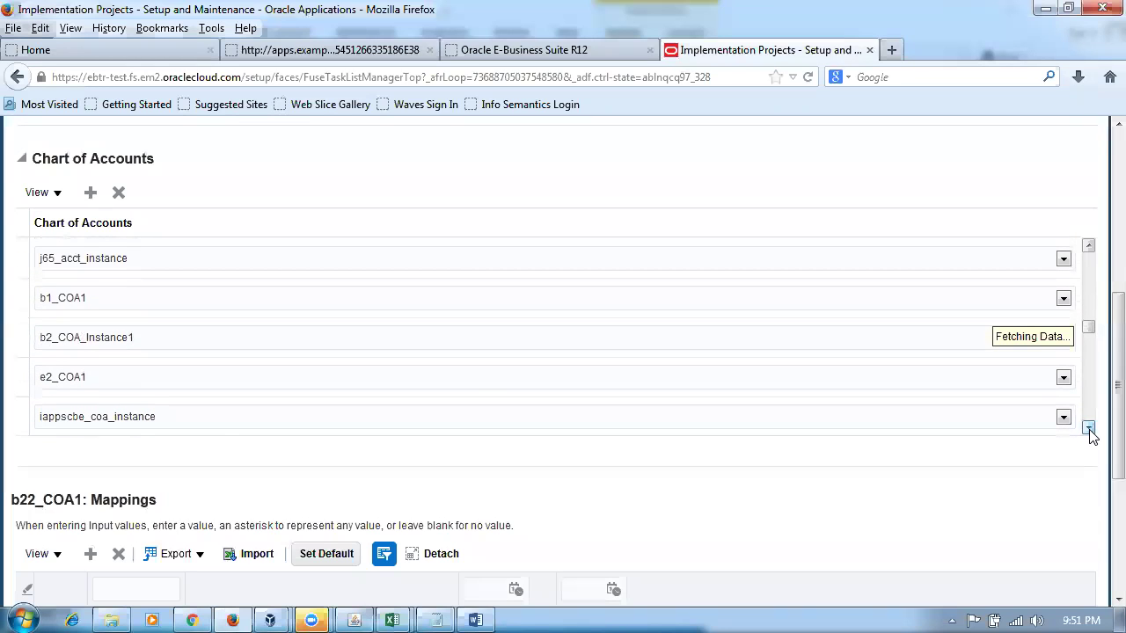
left_click(1089, 429)
left_click(1089, 429)
left_click(1089, 429)
left_click(1089, 429)
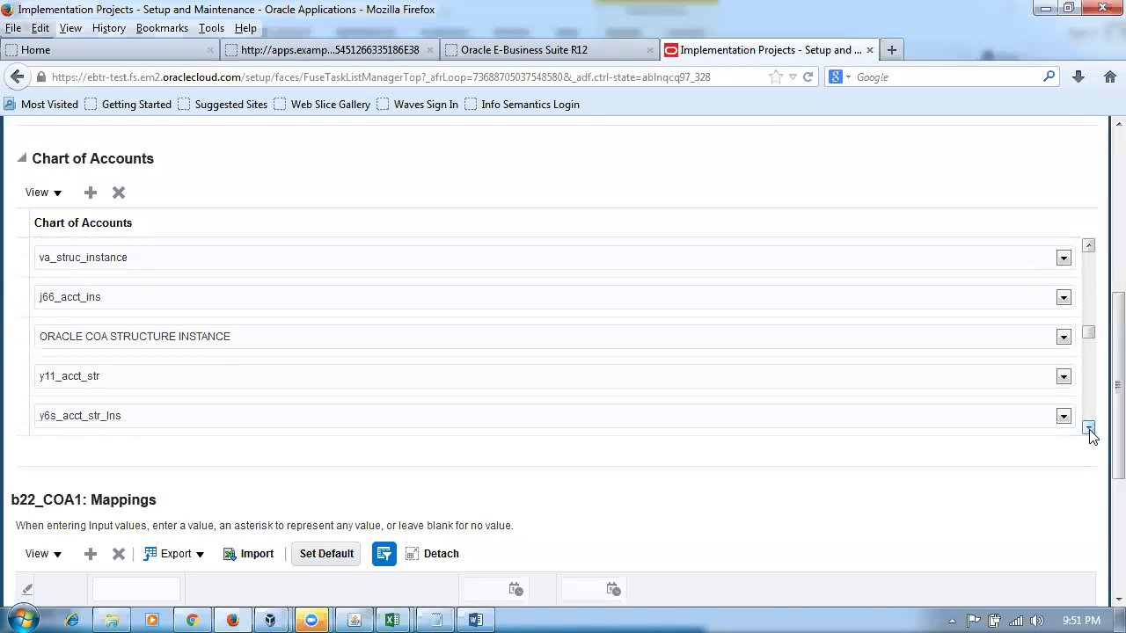
left_click(1089, 429)
left_click(1089, 429)
left_click(1089, 429)
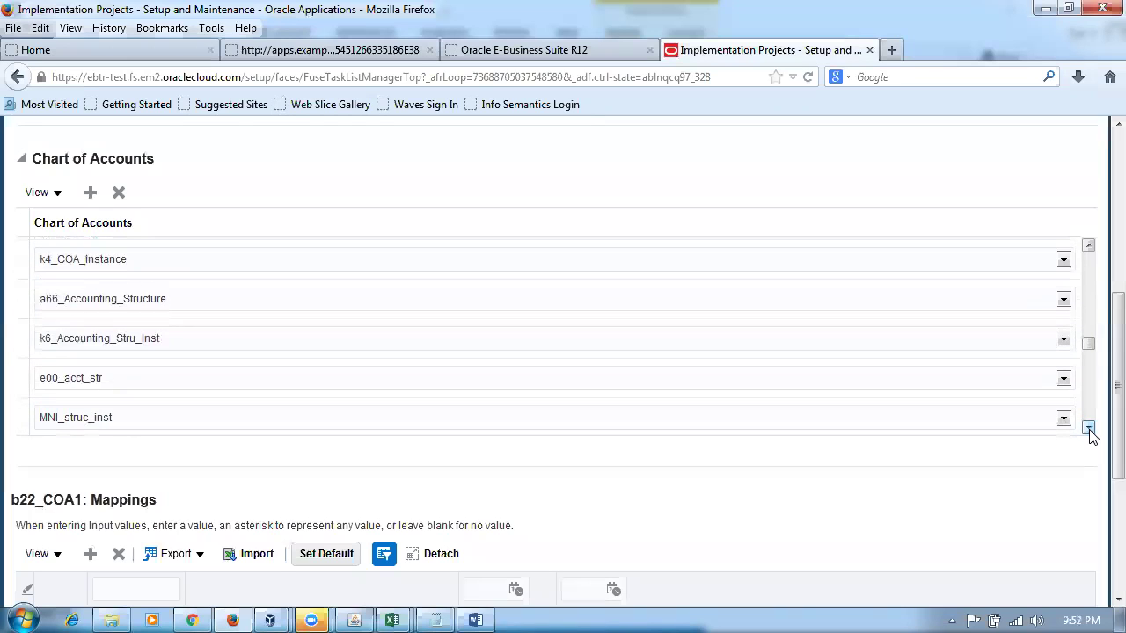
left_click(1089, 429)
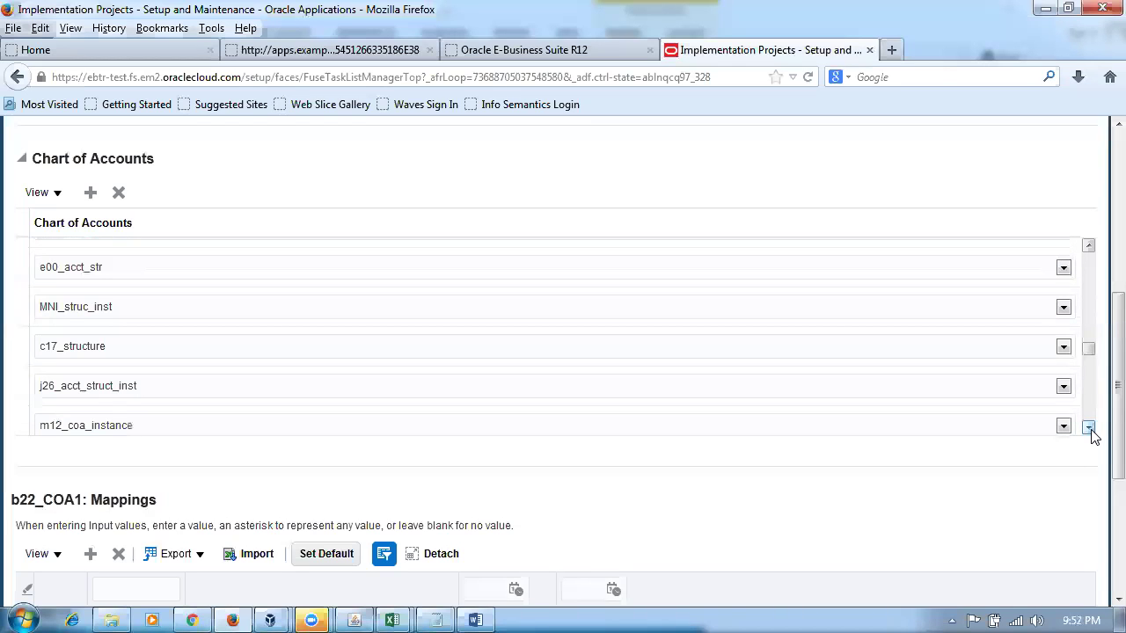
left_click(1089, 430)
left_click(1089, 429)
left_click(1089, 429)
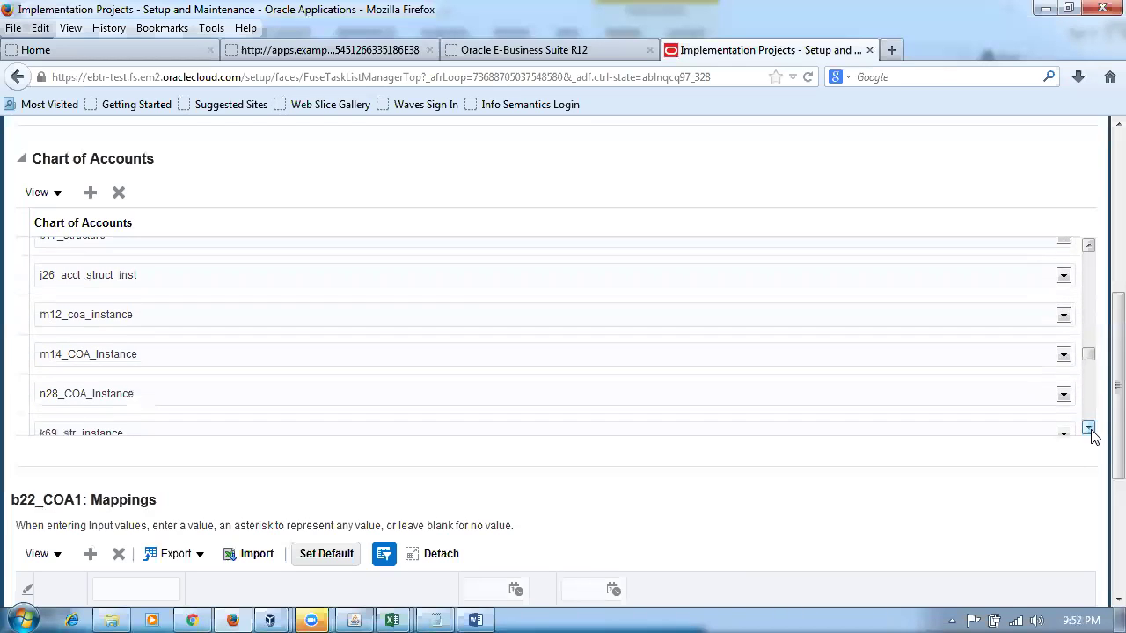
left_click(1089, 429)
left_click(1089, 429)
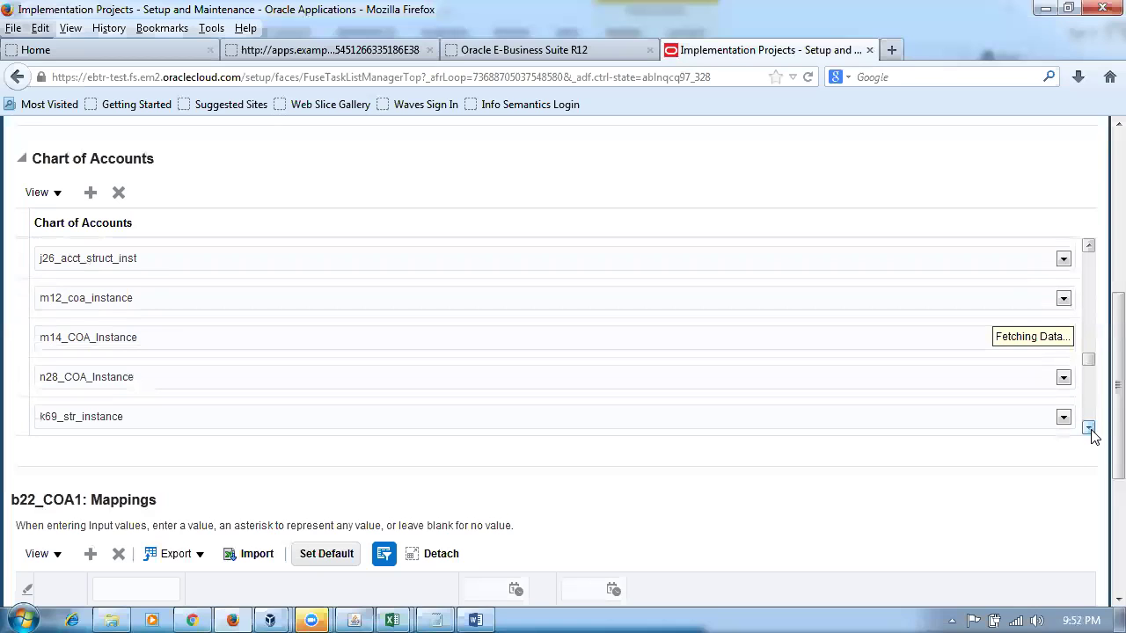
left_click(1089, 429)
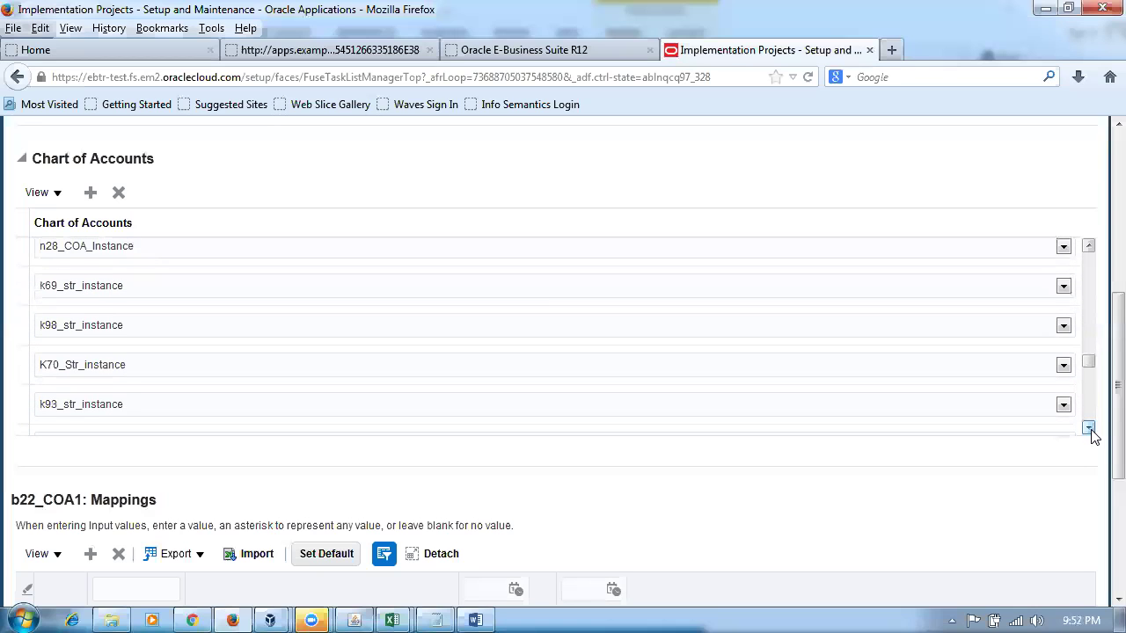
left_click(1089, 429)
left_click(1089, 429)
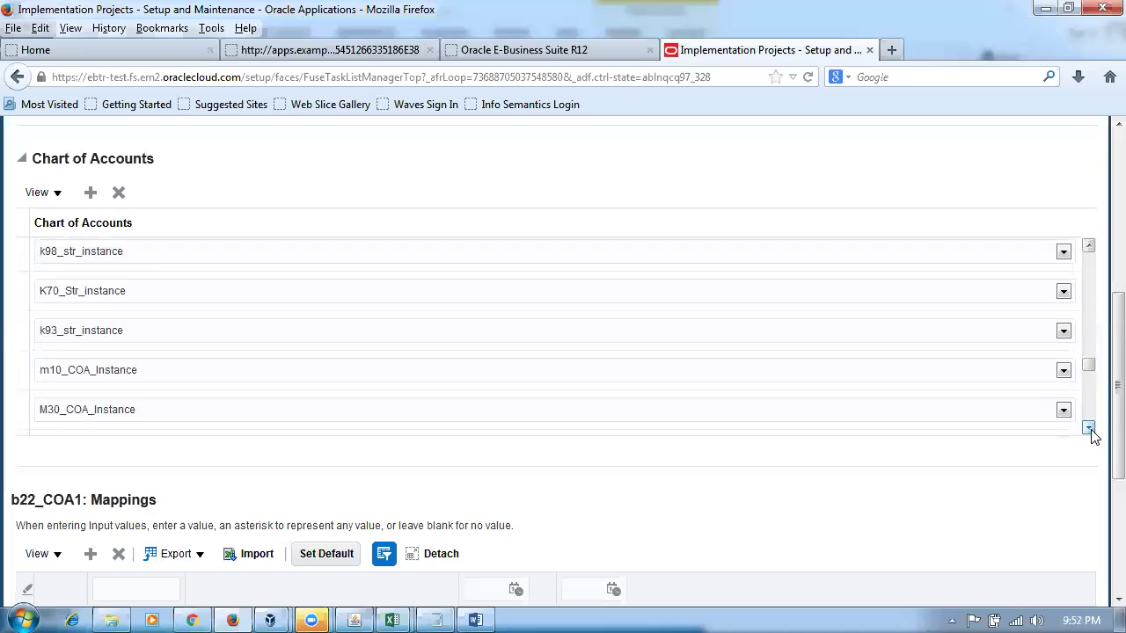
left_click(1089, 429)
left_click(1089, 430)
left_click(1089, 429)
left_click(1089, 430)
left_click(1089, 430)
left_click(1089, 429)
left_click(1088, 429)
left_click(1089, 429)
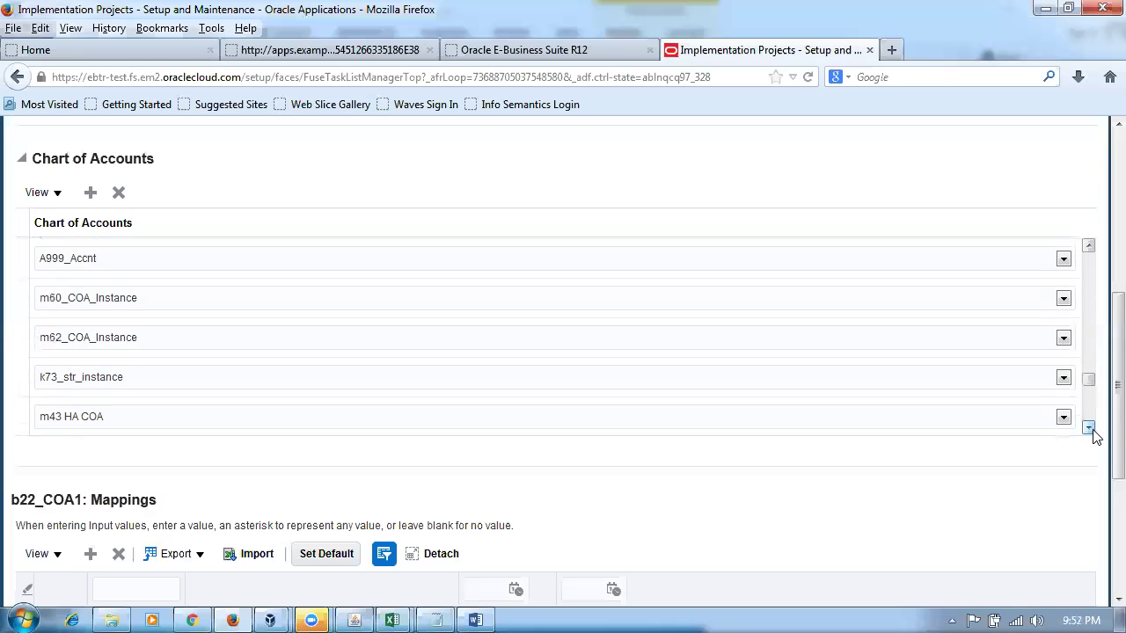
left_click(1089, 429)
left_click(1089, 429)
left_click(1089, 430)
left_click(1089, 430)
left_click(1089, 429)
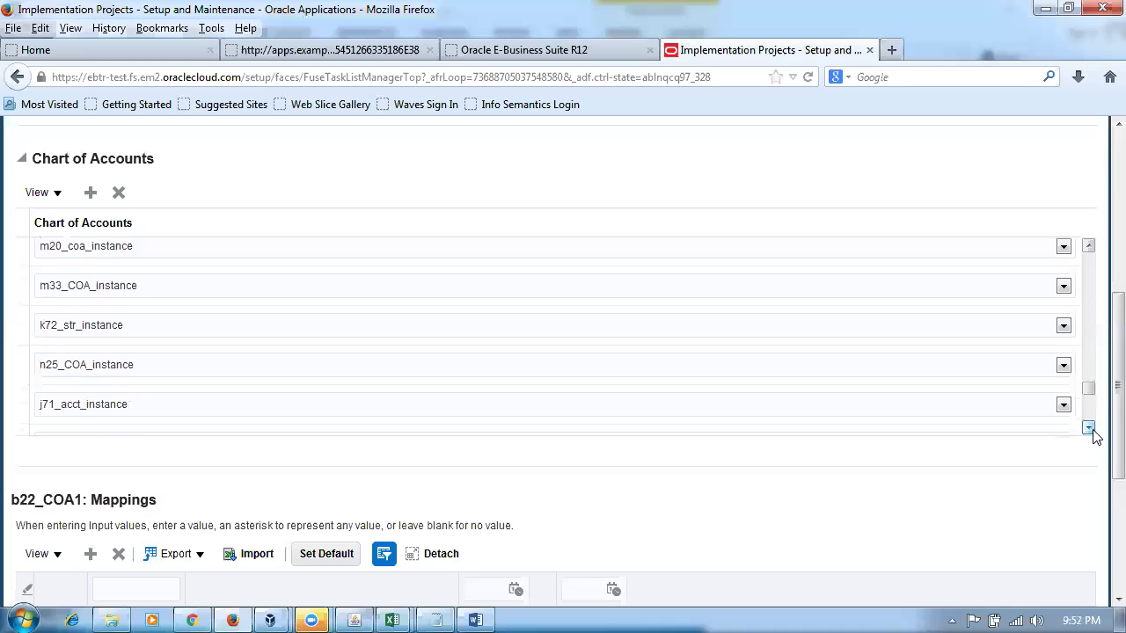
left_click(1089, 430)
left_click(1089, 430)
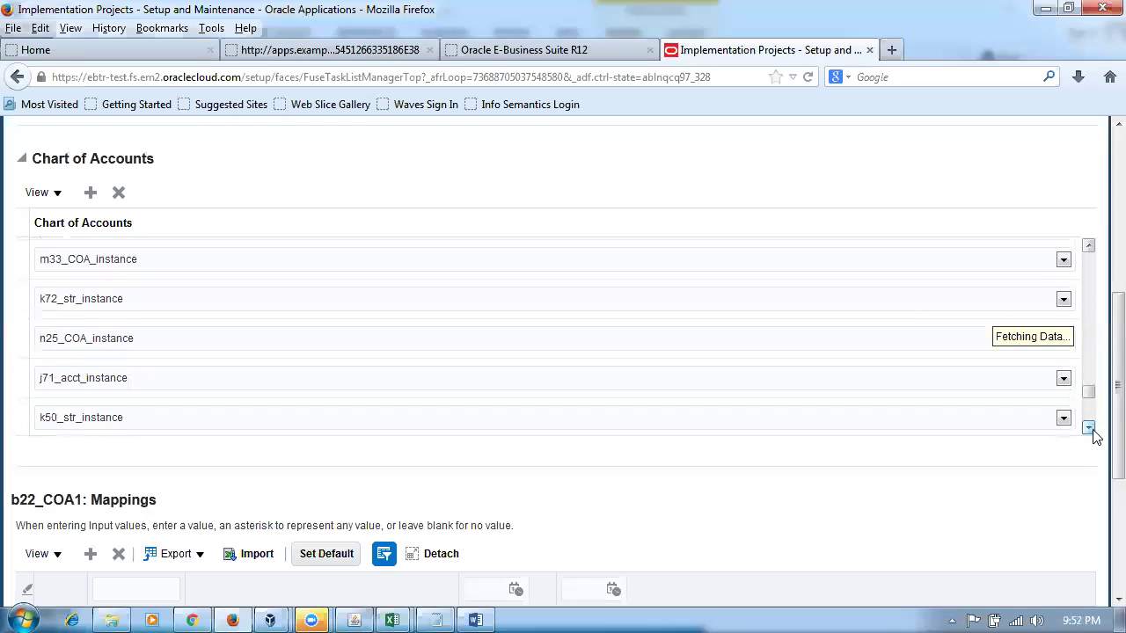
left_click(1089, 430)
left_click(1089, 429)
left_click(1088, 429)
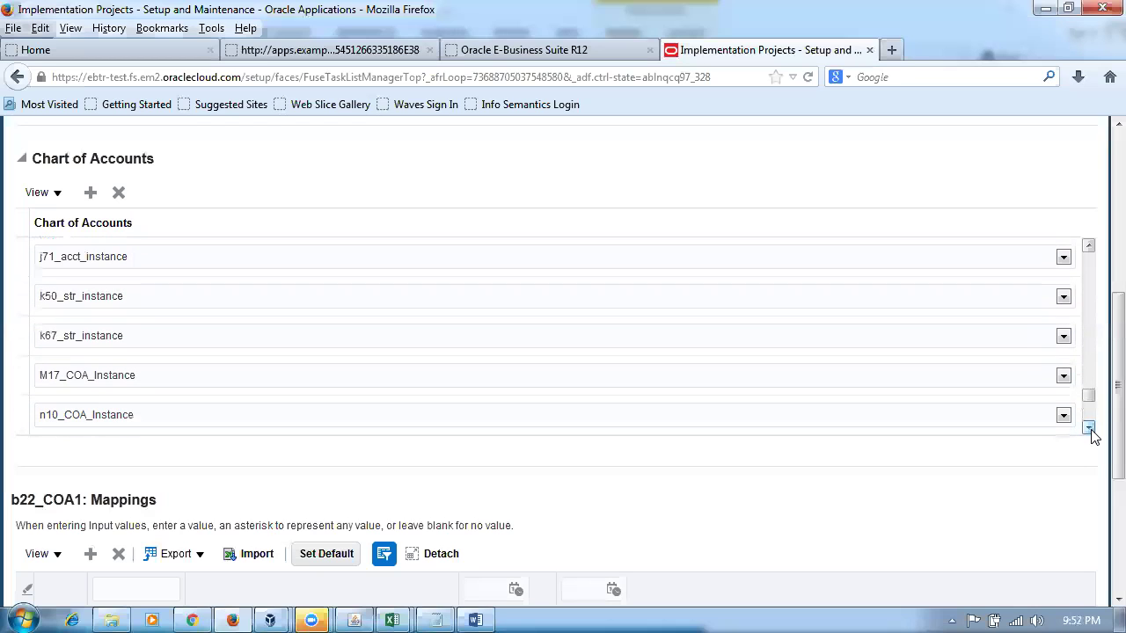
left_click(23, 413)
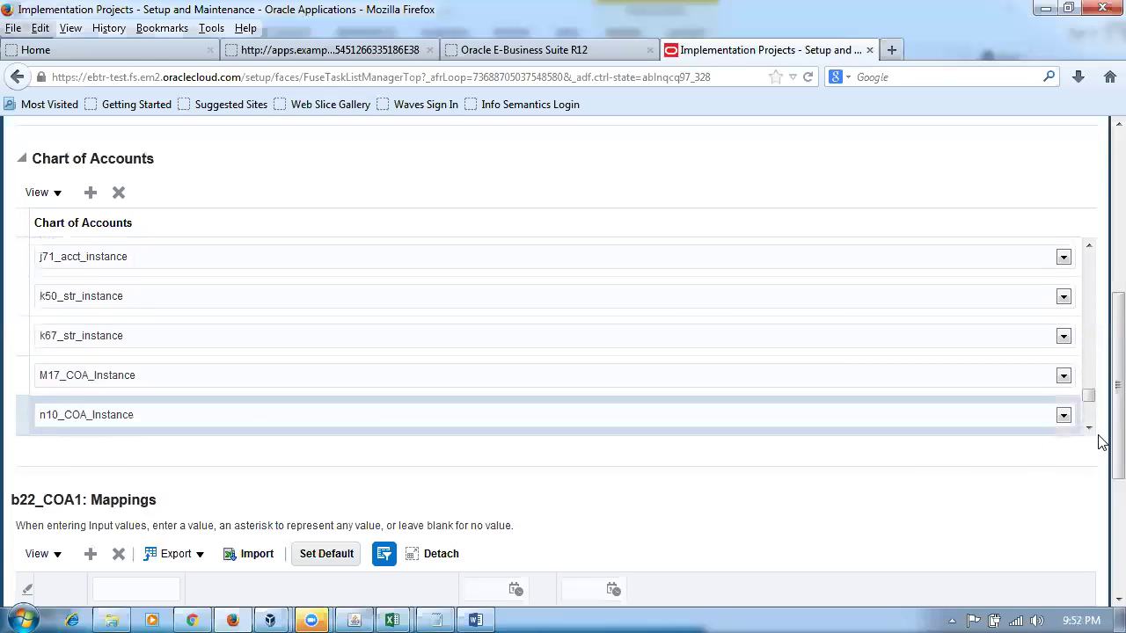
- Look up the inventory org asset account value 1008 in the accounting notes
scroll(1098, 431, "down", 3)
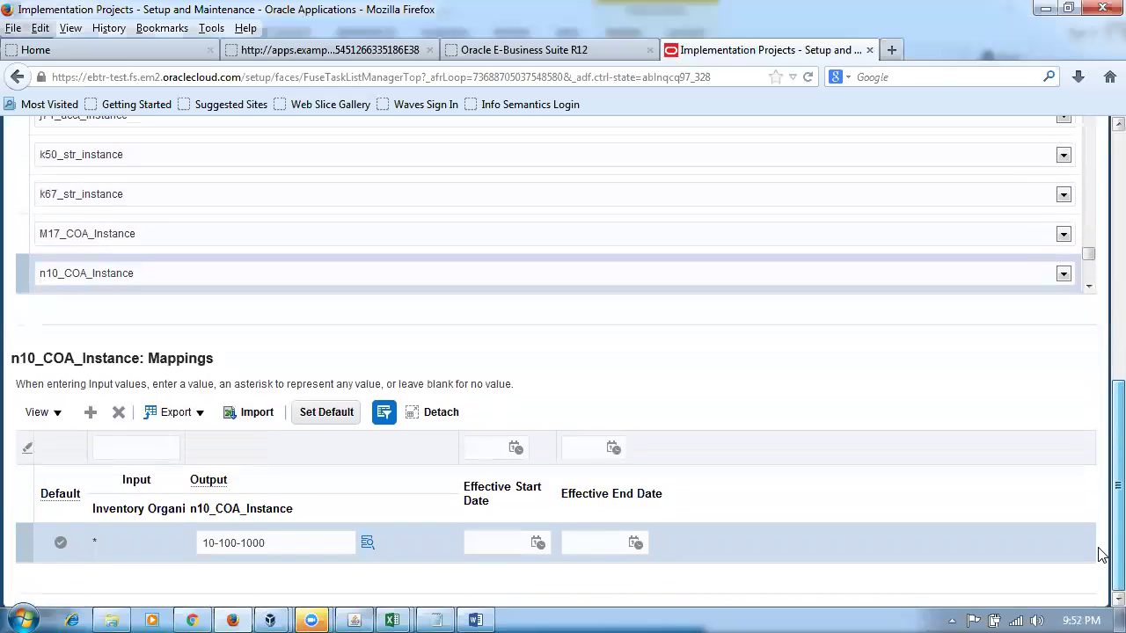
key("alt+Tab")
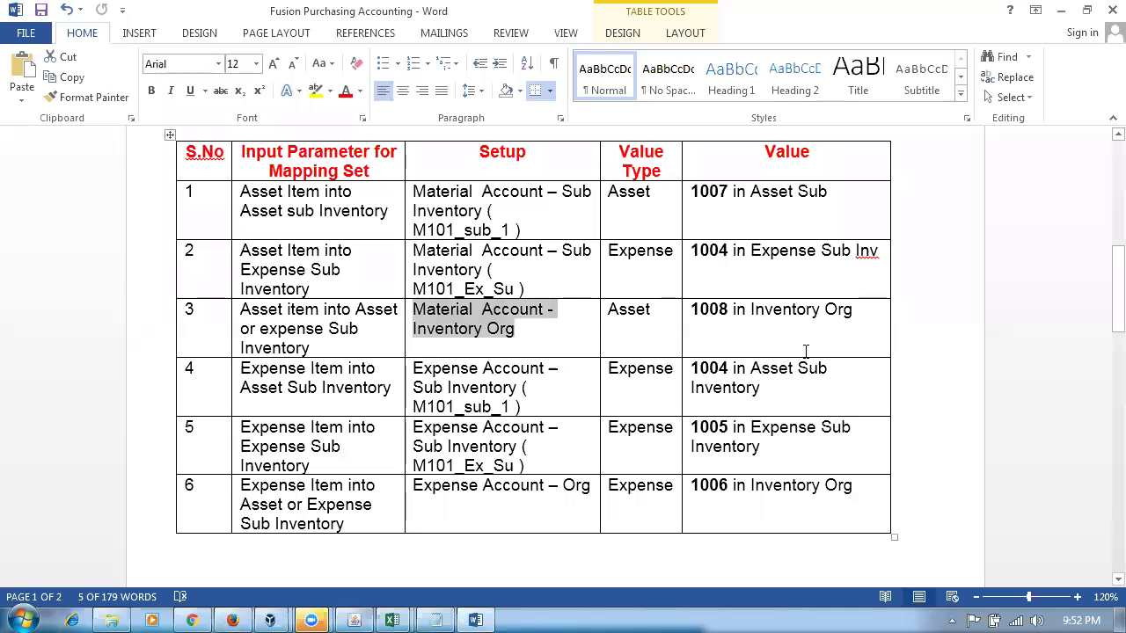
left_click(723, 313)
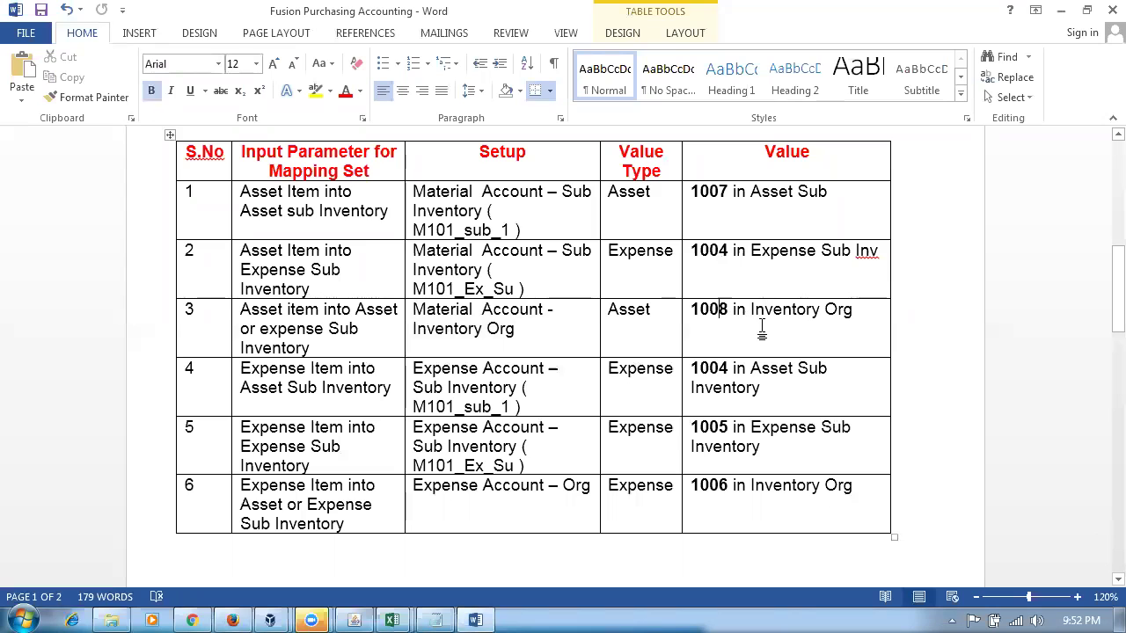
key("alt+Tab")
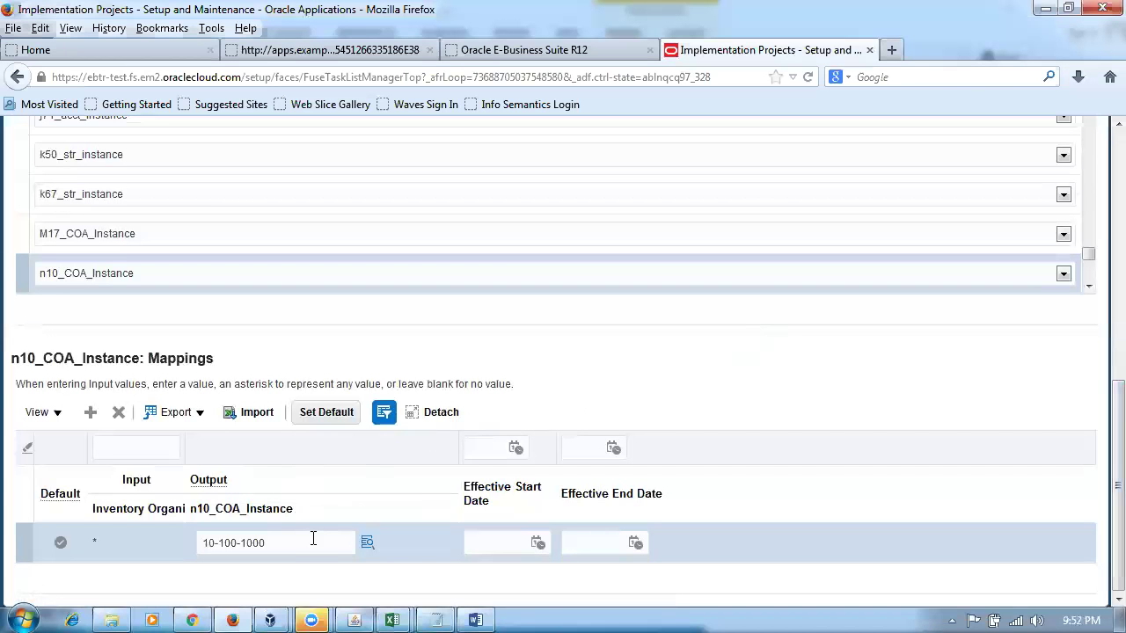
- Change the n10_COA_Instance output account from 10-100-1000 to 10-100-1008 and save the mapping set
left_click(312, 539)
key("BackSpace")
type("8")
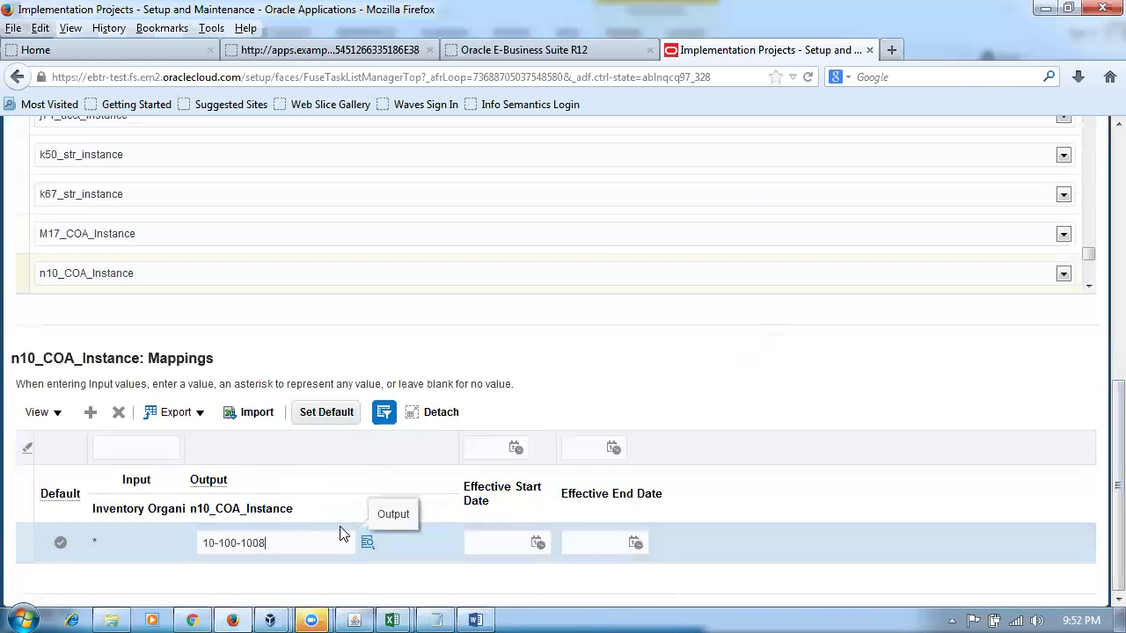
left_click(645, 366)
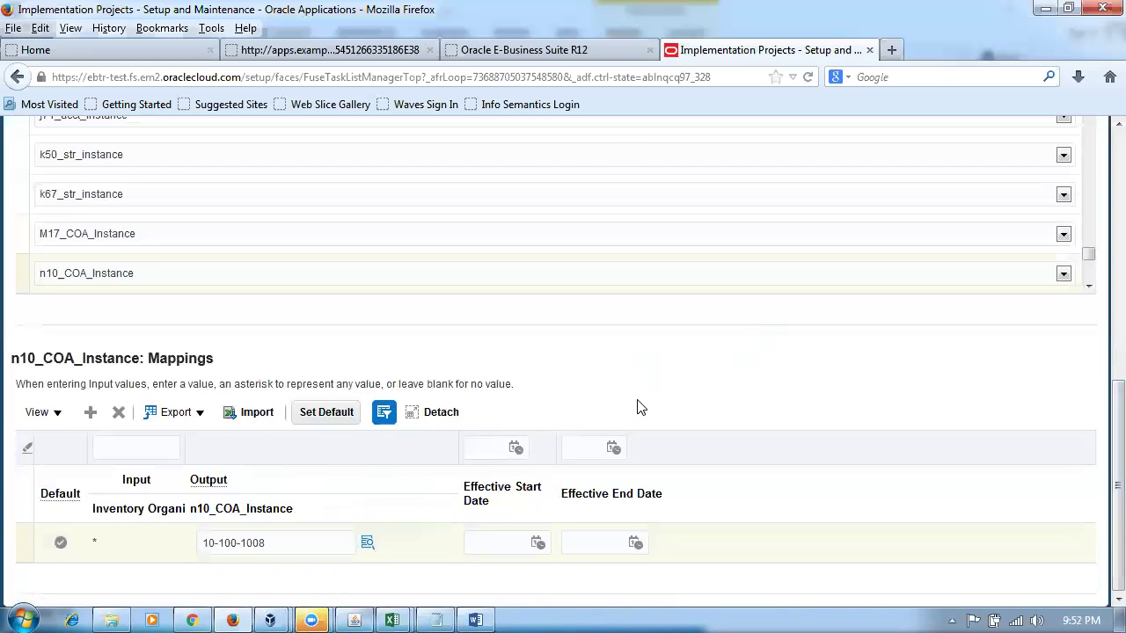
scroll(641, 408, "up", 10)
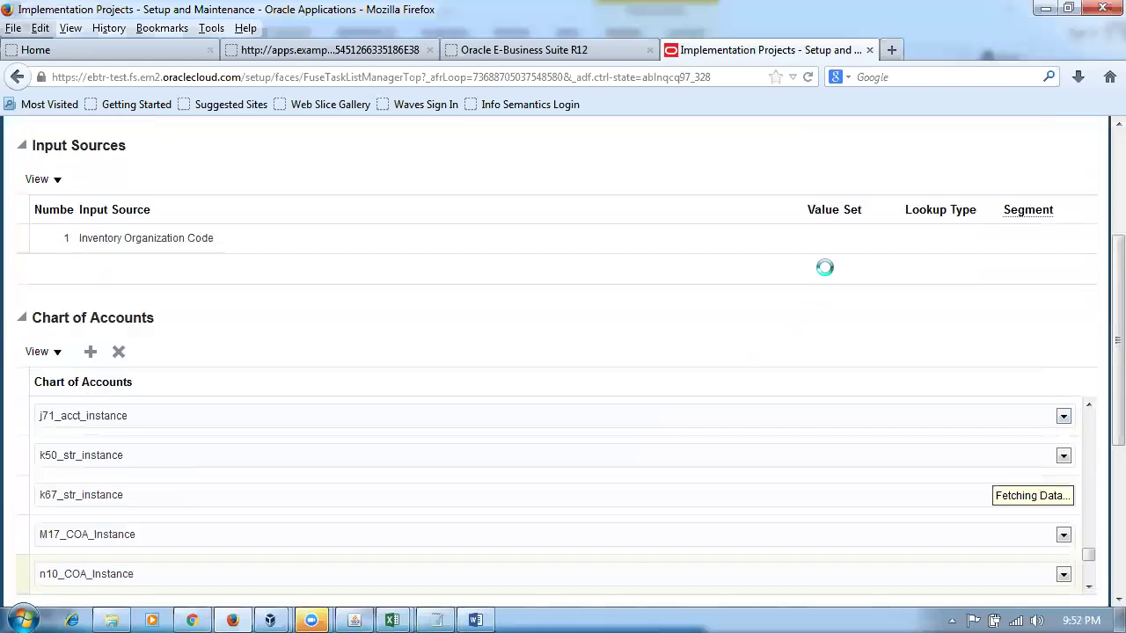
left_click(774, 167)
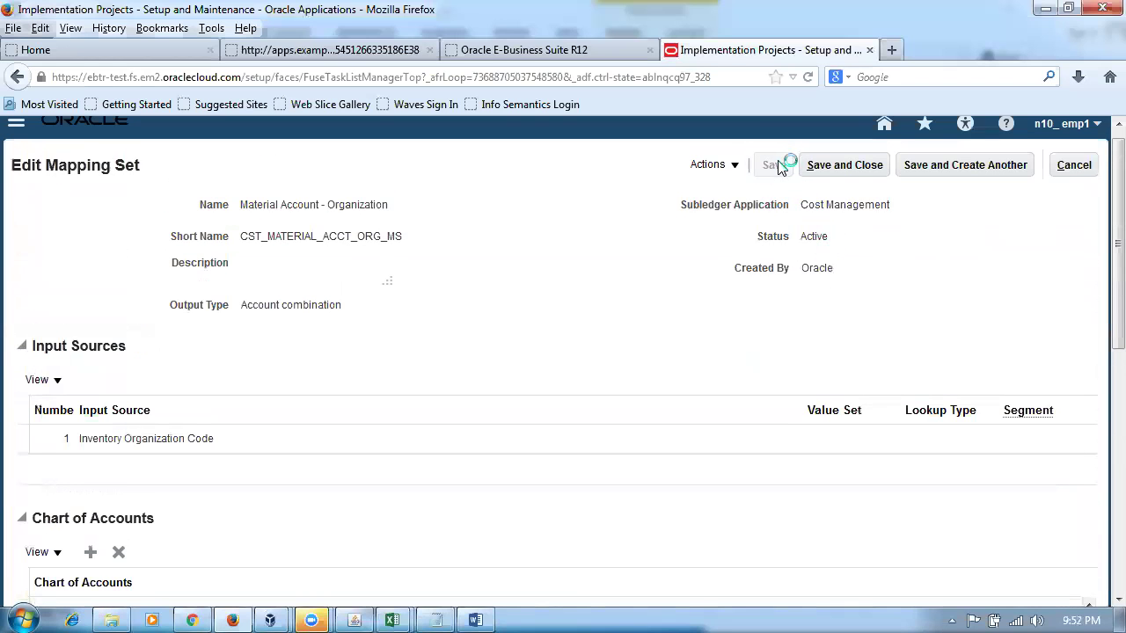
key("alt+Tab")
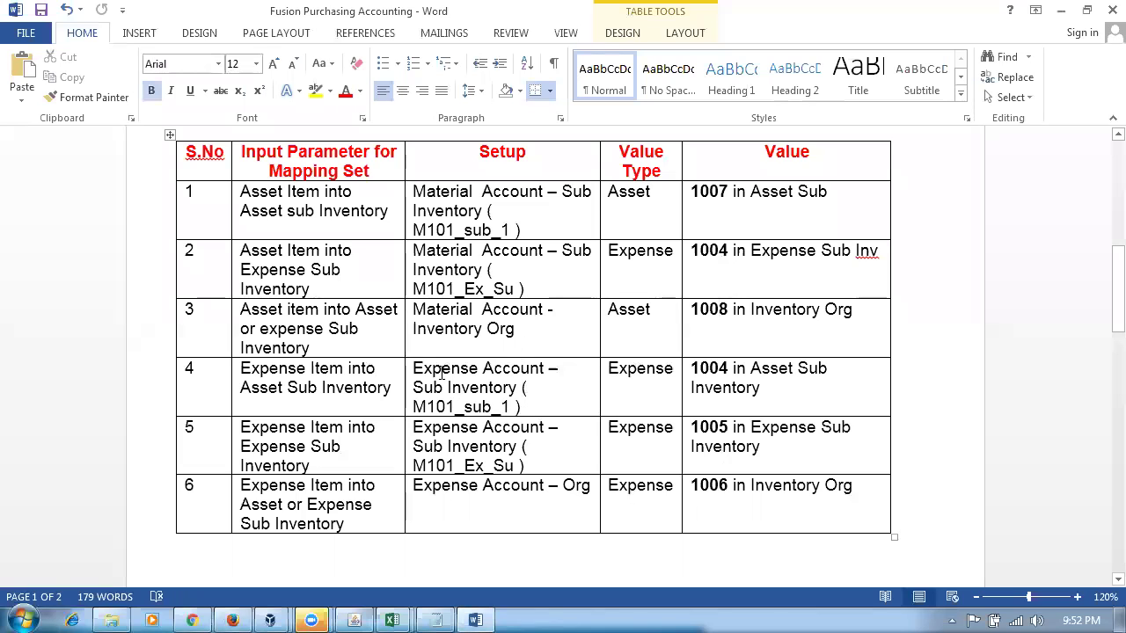
left_click_drag(434, 368, 516, 391)
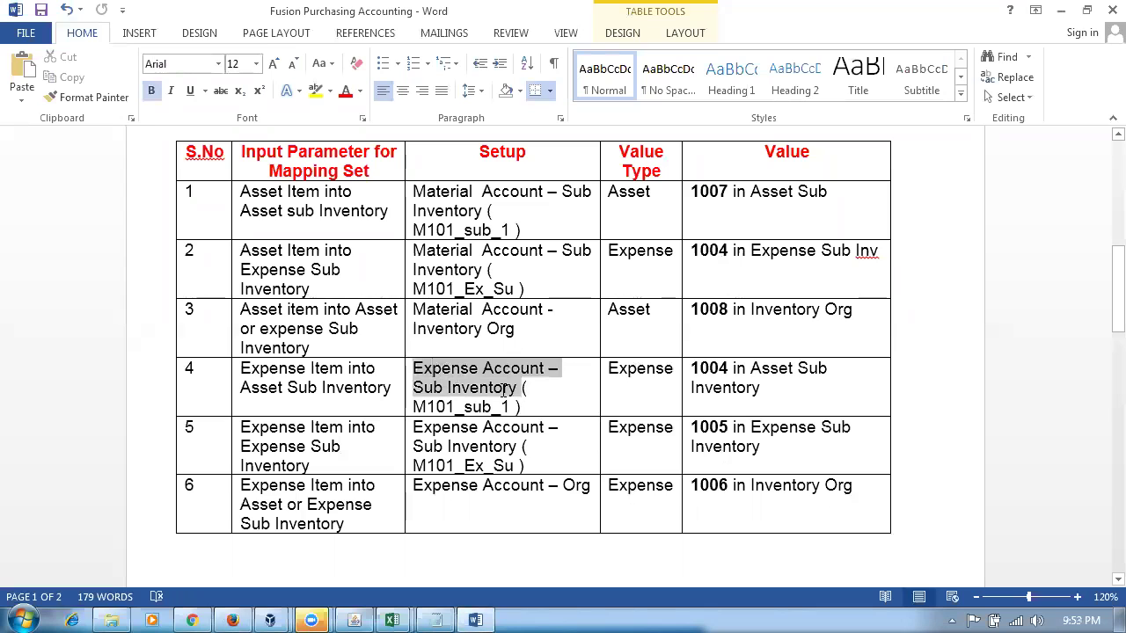
left_click(489, 447)
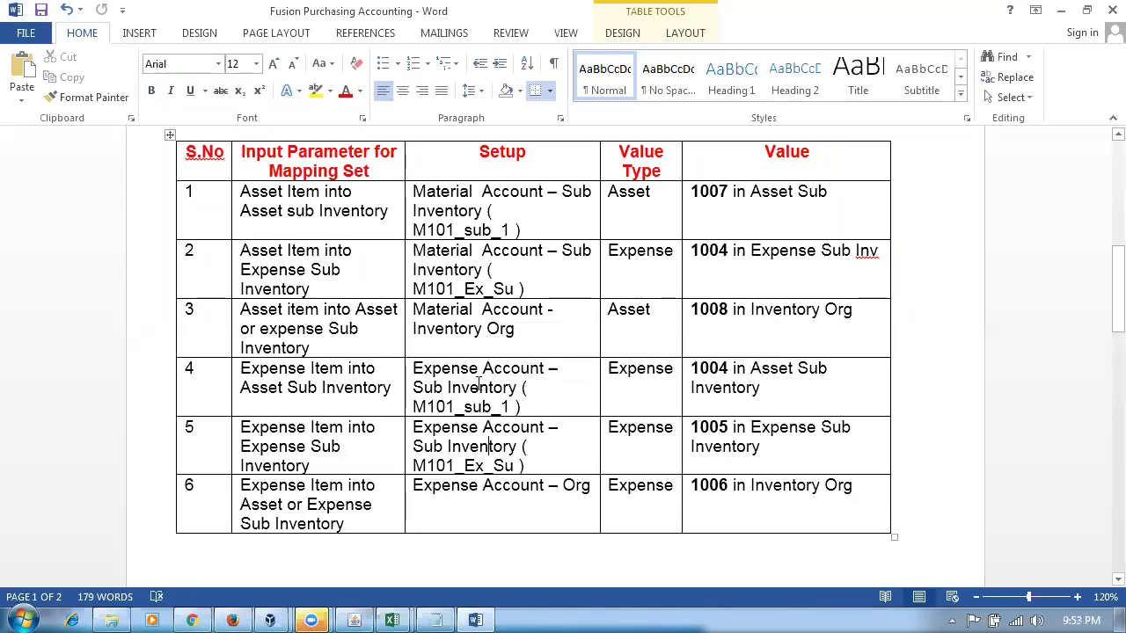
left_click_drag(473, 374, 524, 447)
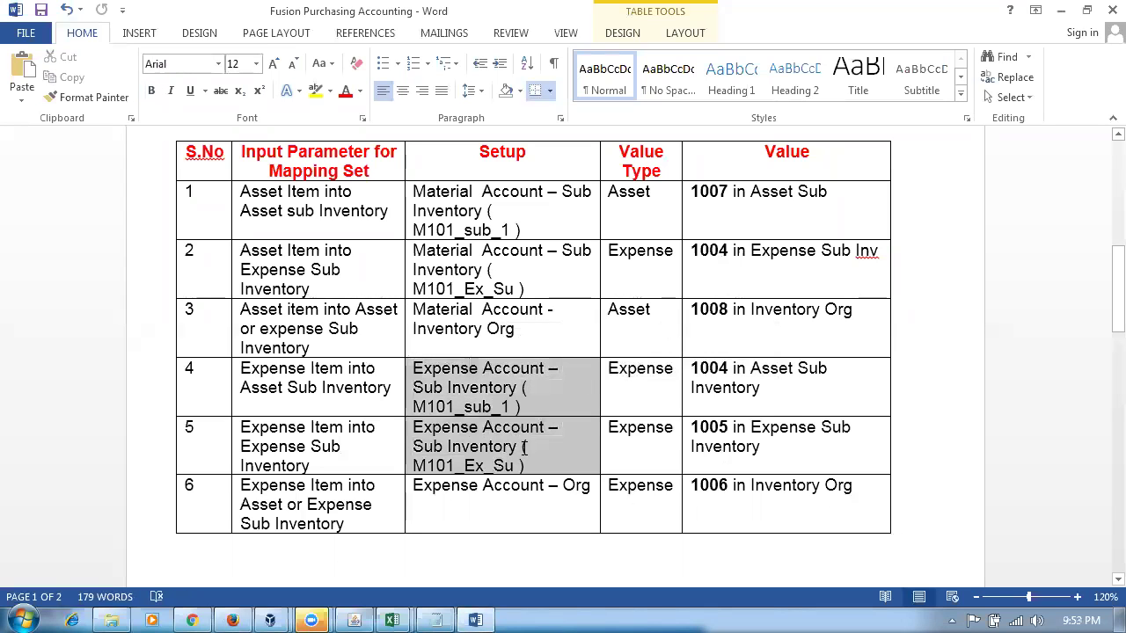
key("alt+Tab")
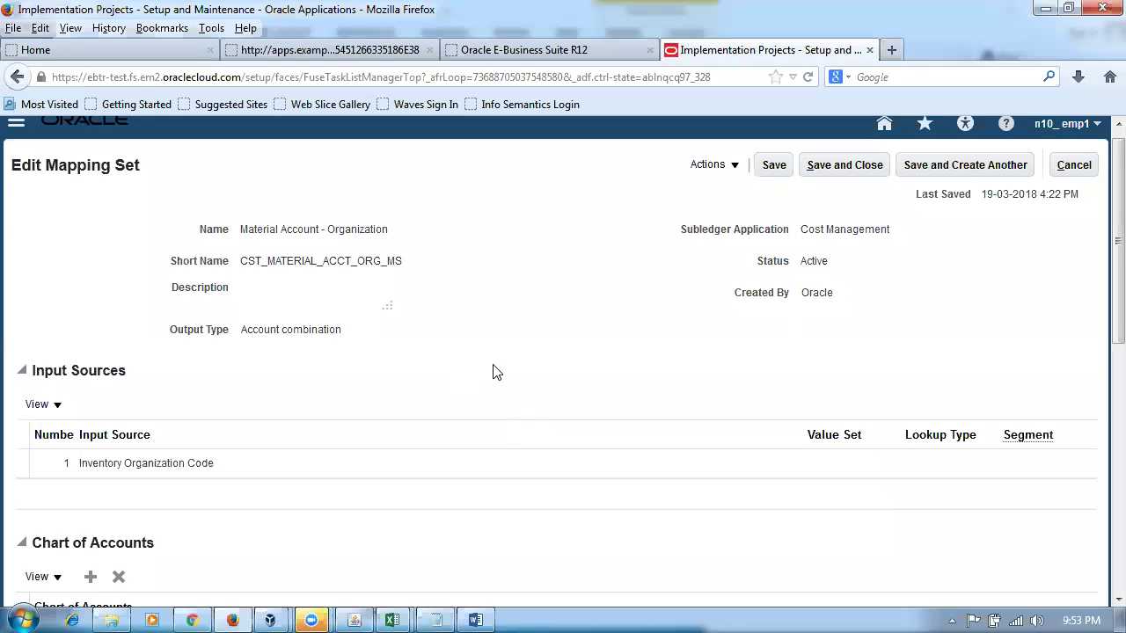
- Confirm the 10-100-1008 output account, then save and close the mapping set
scroll(492, 372, "down", 8)
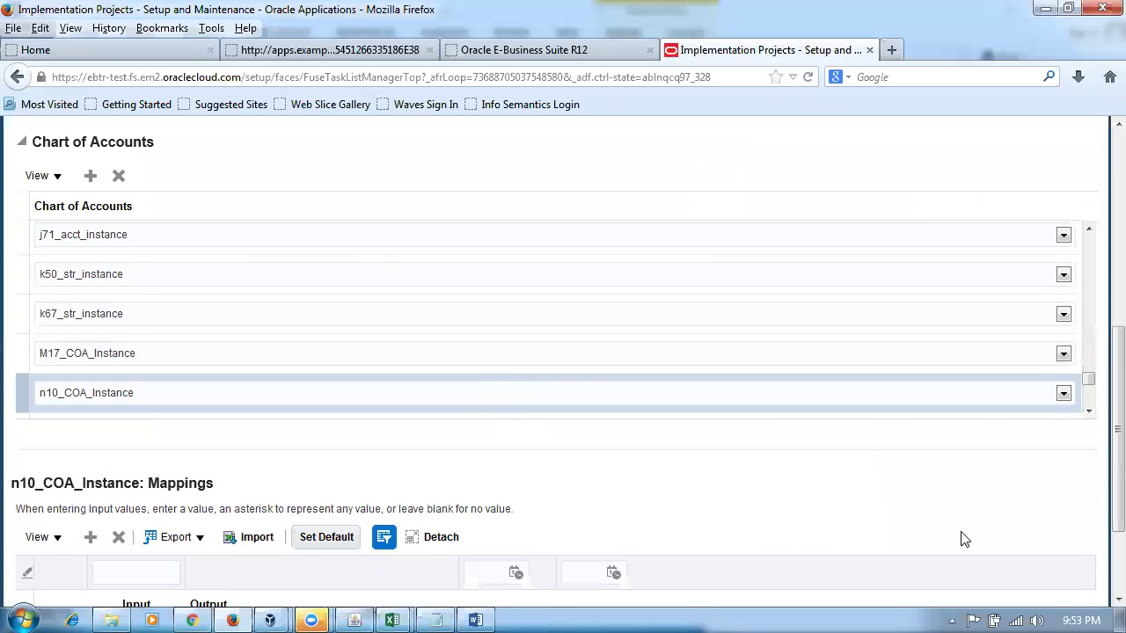
scroll(1103, 554, "down", 3)
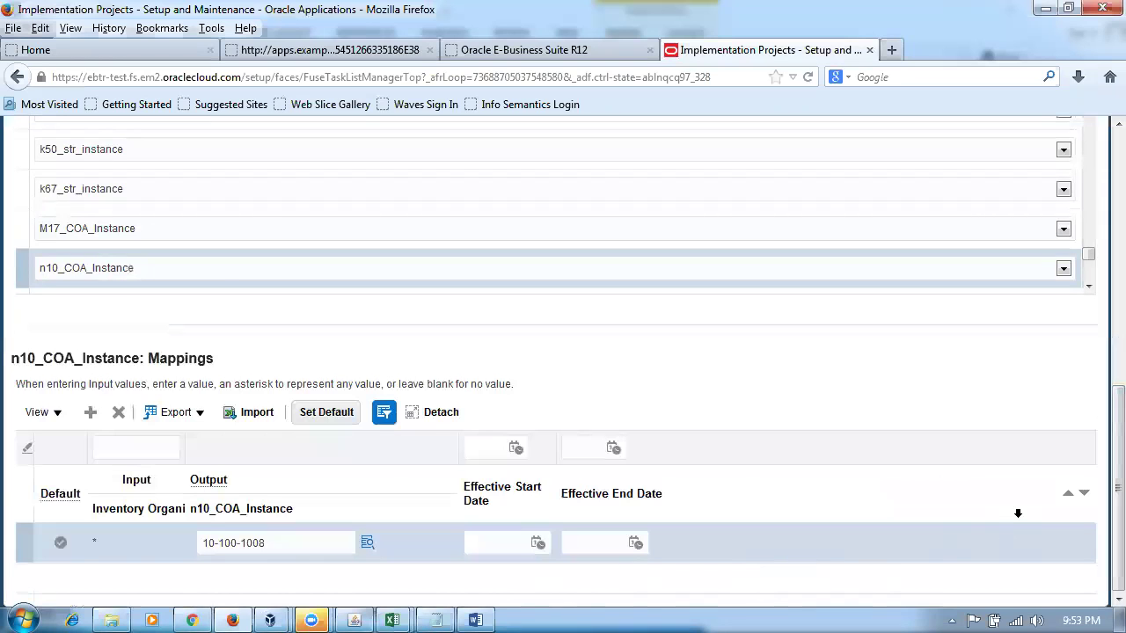
scroll(1018, 513, "up", 10)
left_click(846, 178)
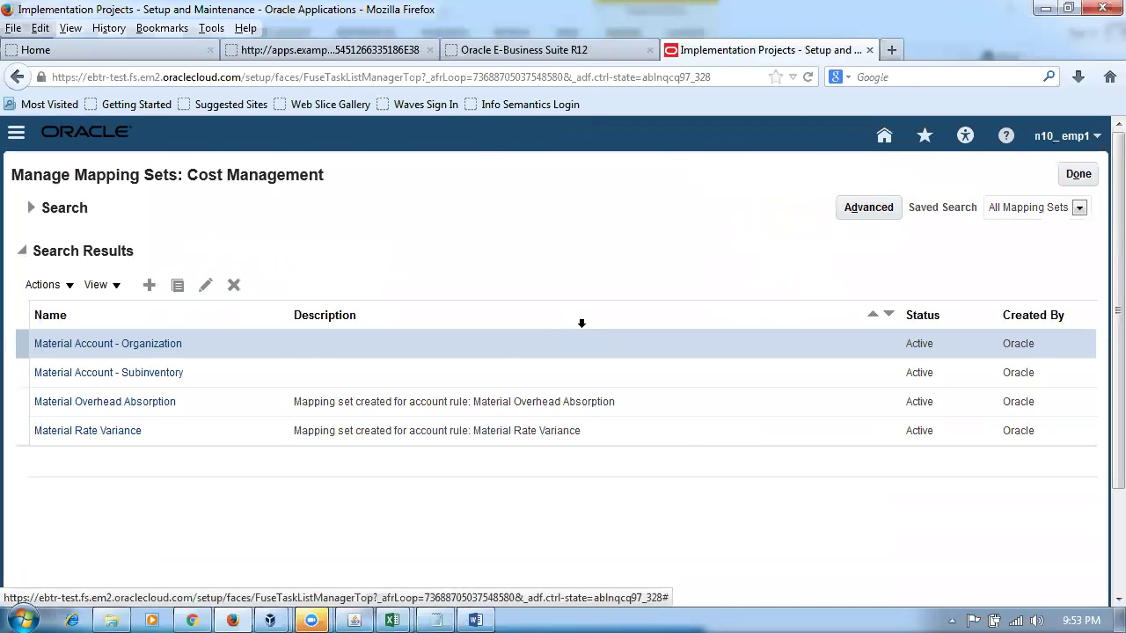
- Search the mapping sets by name for Expense
key("alt+Tab")
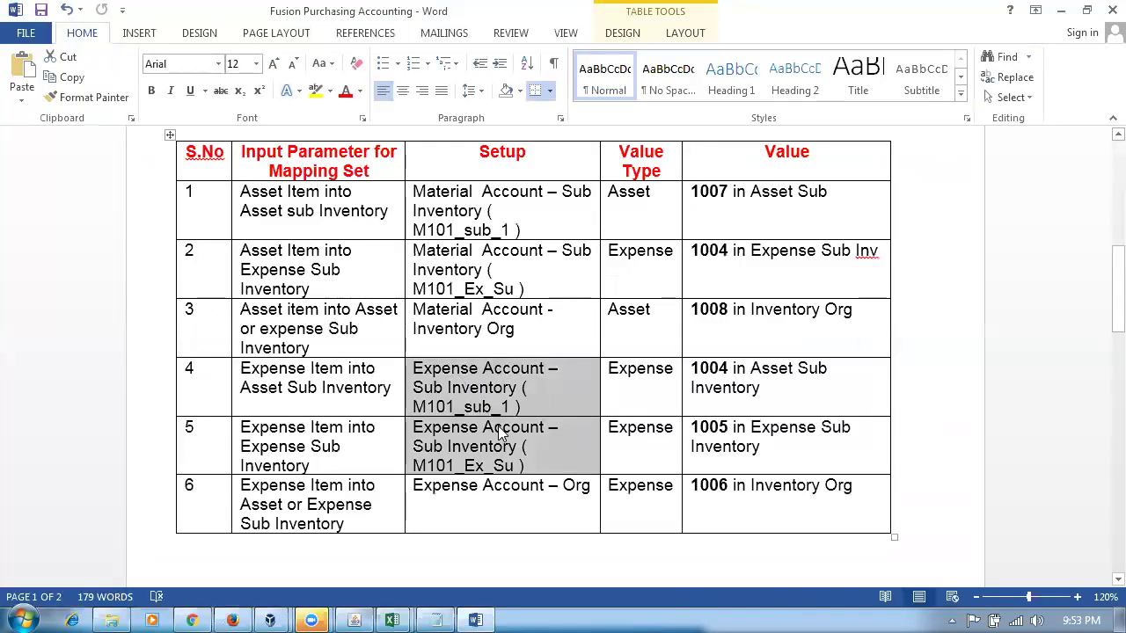
key("alt+Tab")
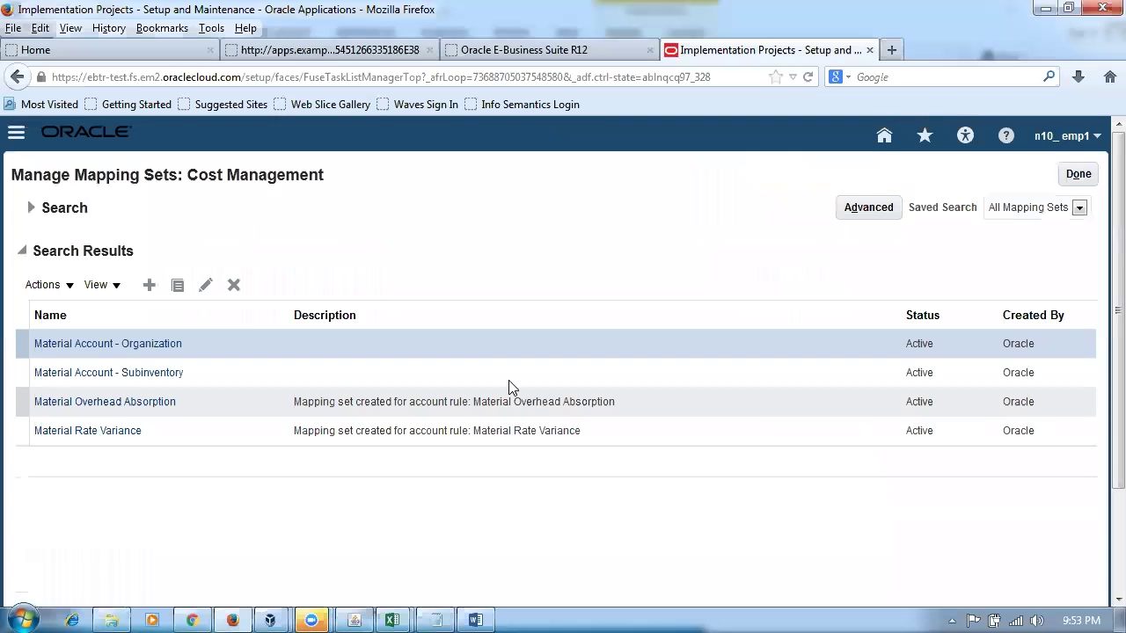
left_click(31, 209)
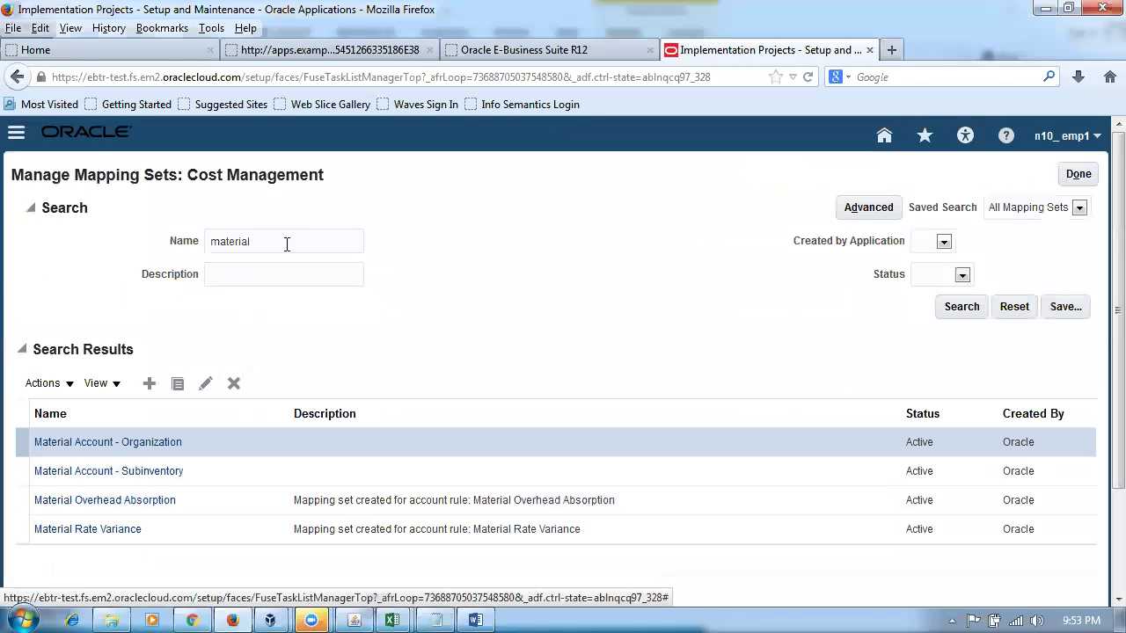
double_click(287, 244)
type("Expense")
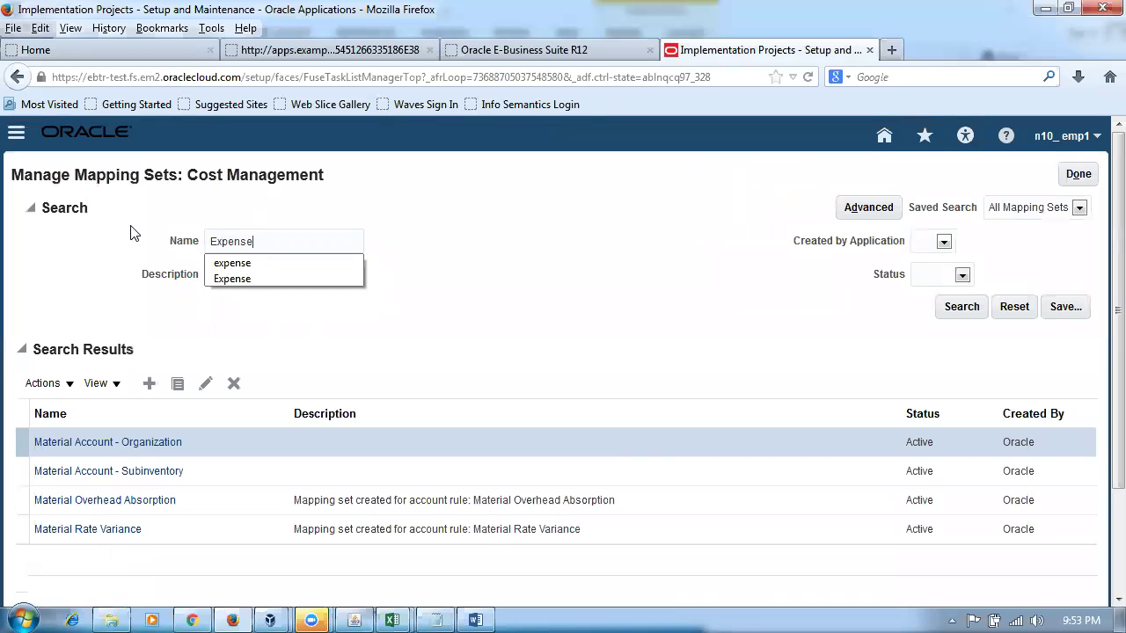
key("Escape")
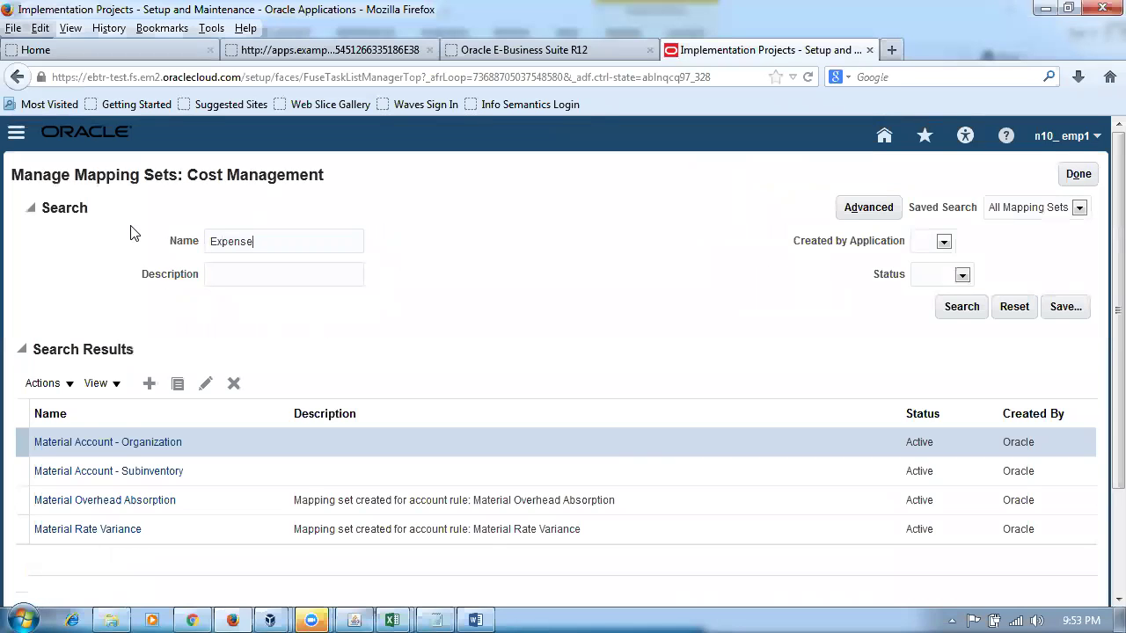
key("Return")
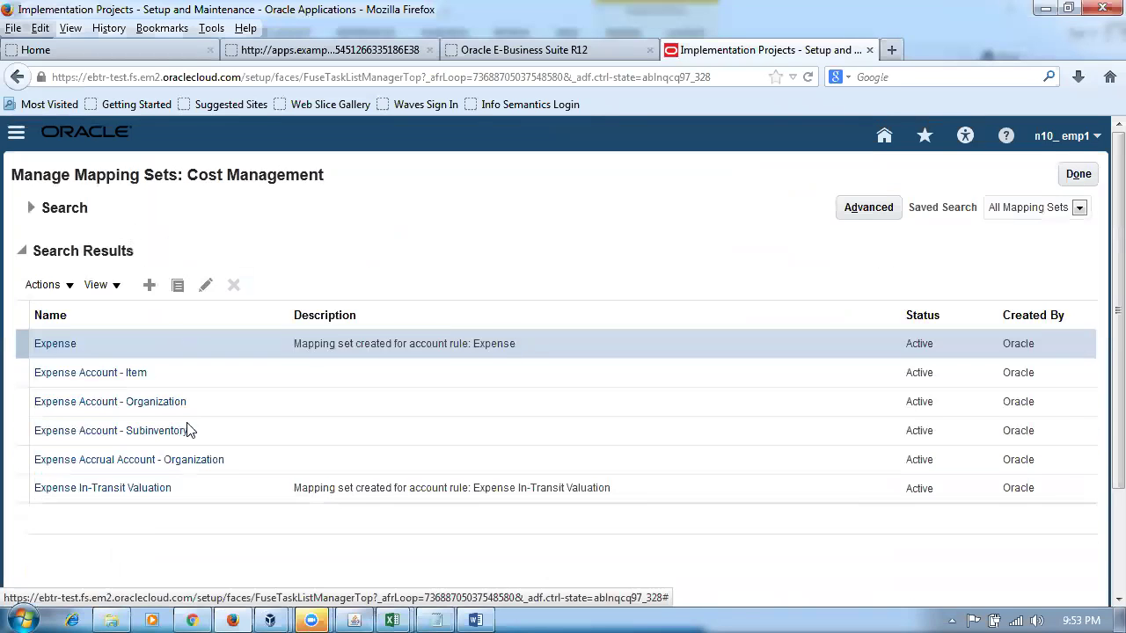
- In Expense Account - Subinventory, add an n10_COA_Instance chart of accounts row and save
left_click(85, 440)
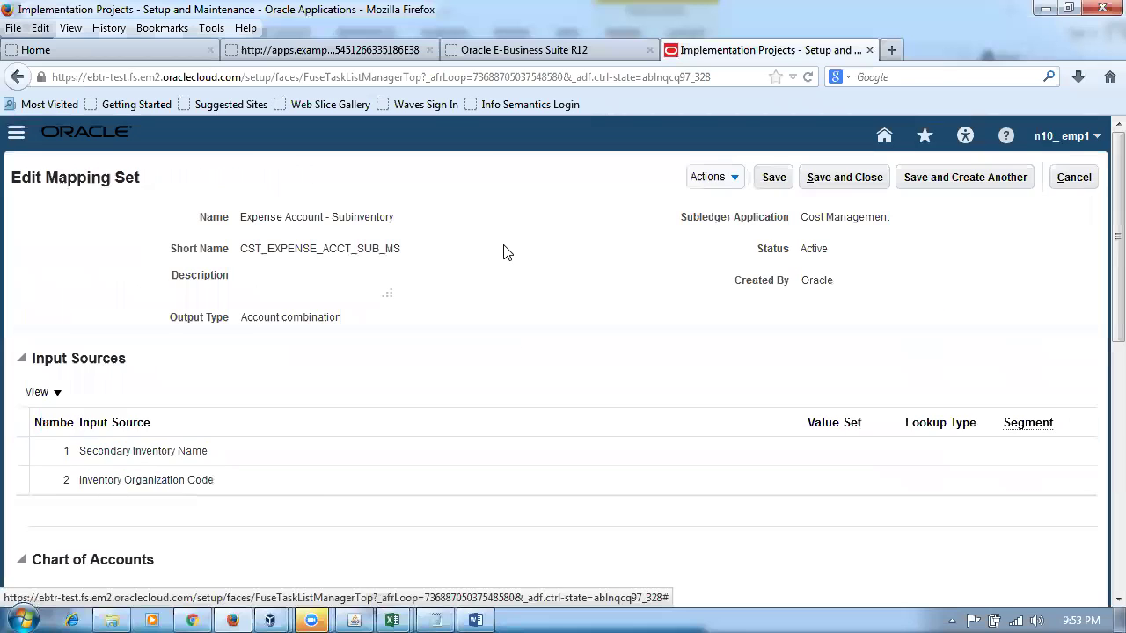
left_click_drag(1117, 295, 1101, 472)
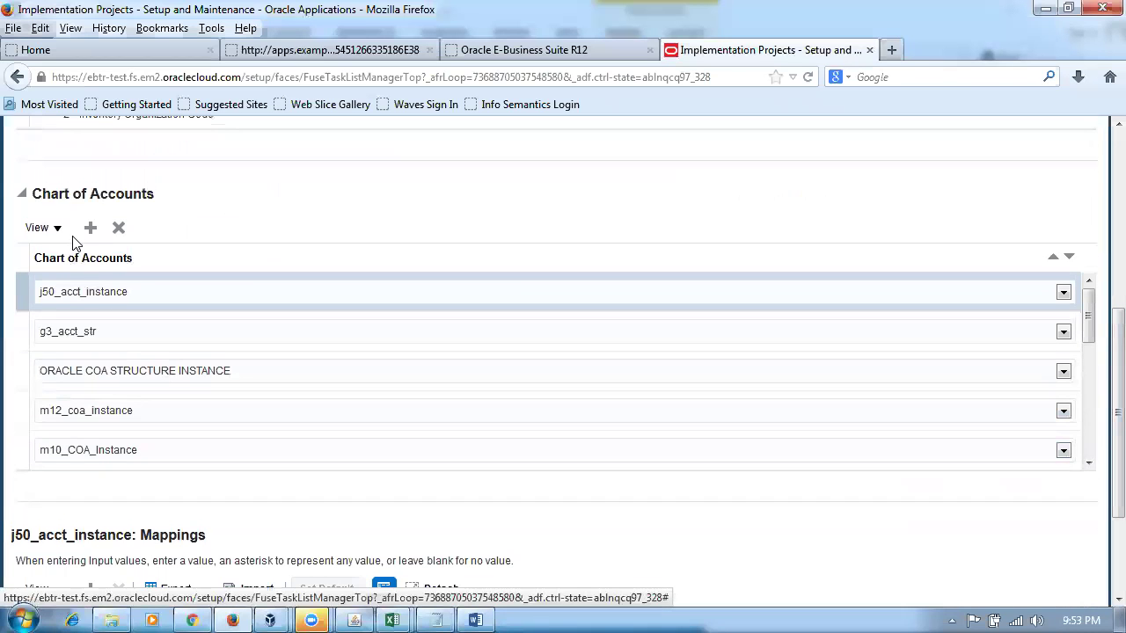
left_click(91, 227)
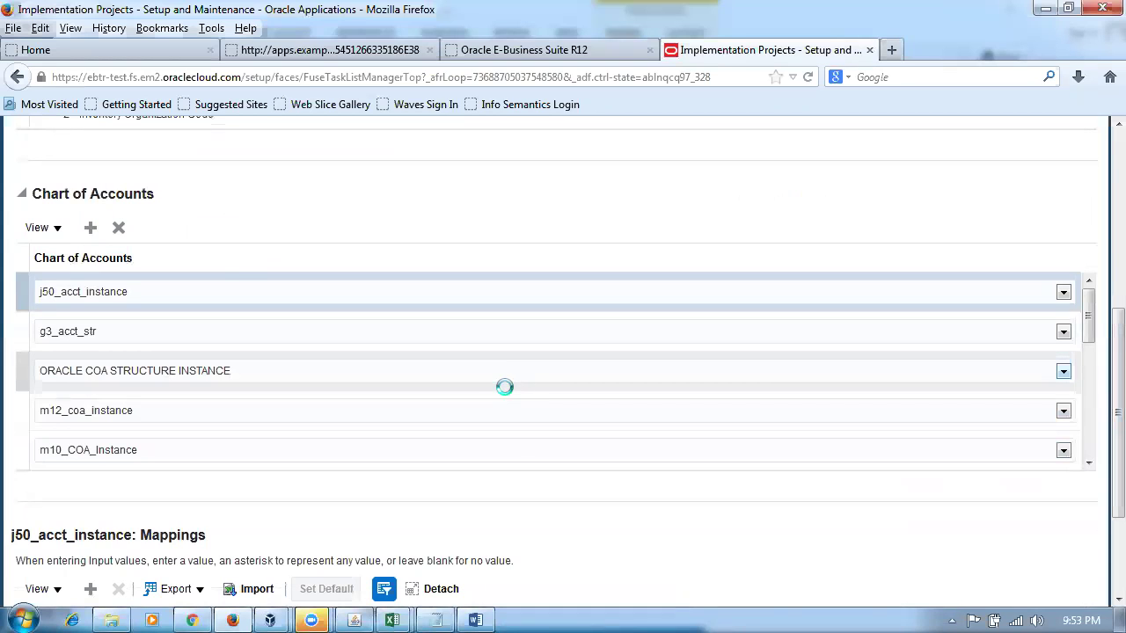
left_click(710, 333)
left_click_drag(1068, 370, 1098, 585)
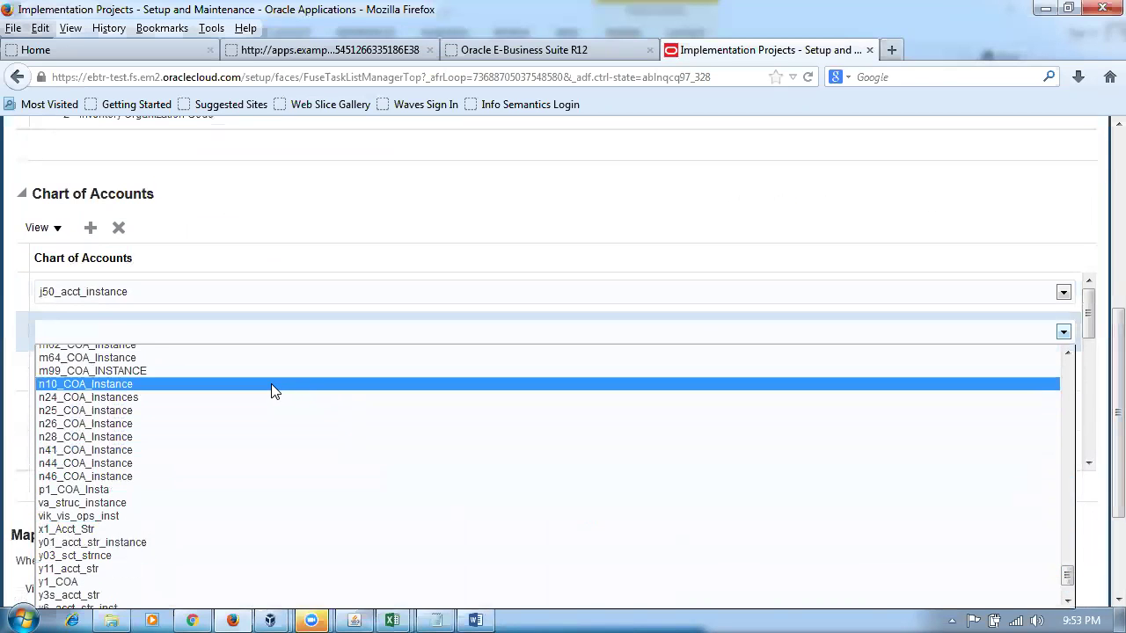
left_click(269, 384)
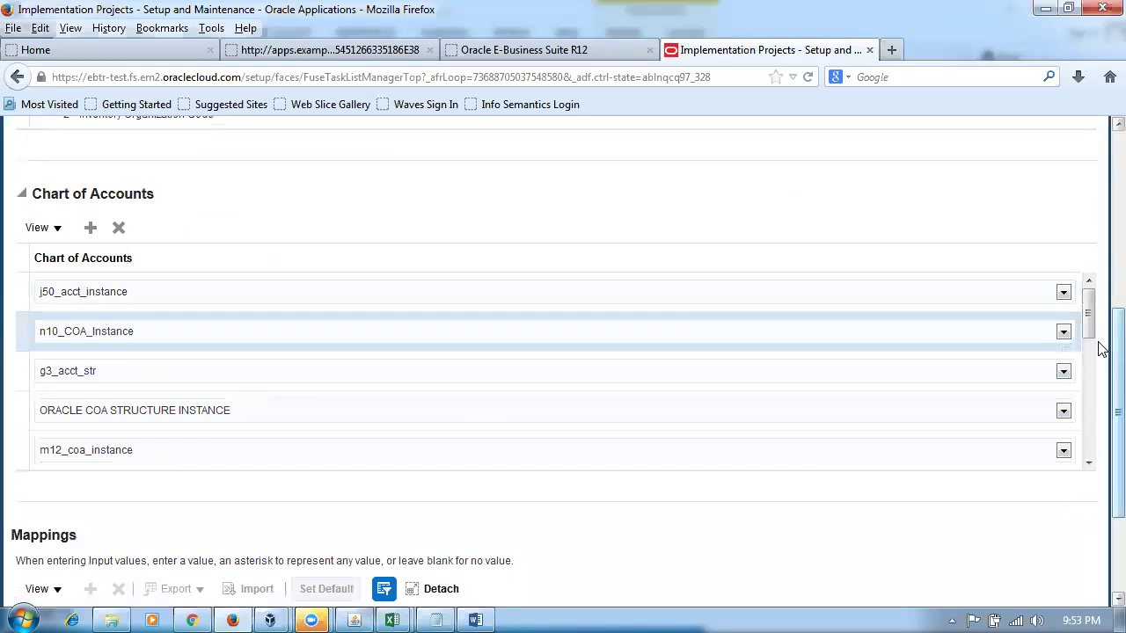
scroll(1100, 335, "up", 5)
left_click(774, 178)
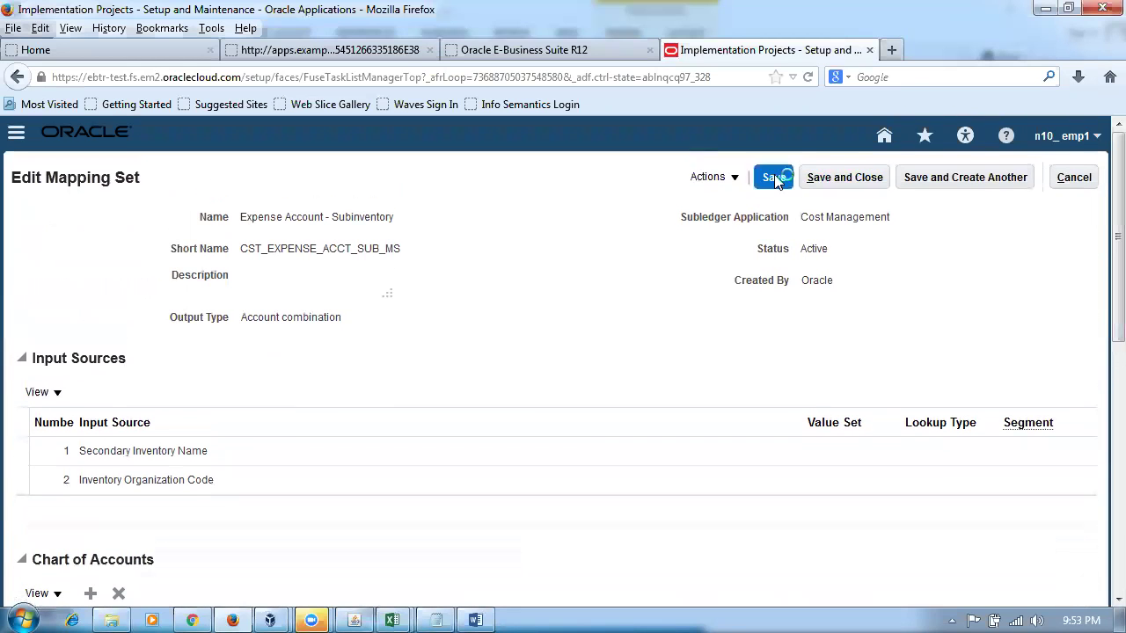
- Add an empty row to the n10_COA_Instance: Mappings table, then bring up the Word setup notes
scroll(1099, 276, "down", 10)
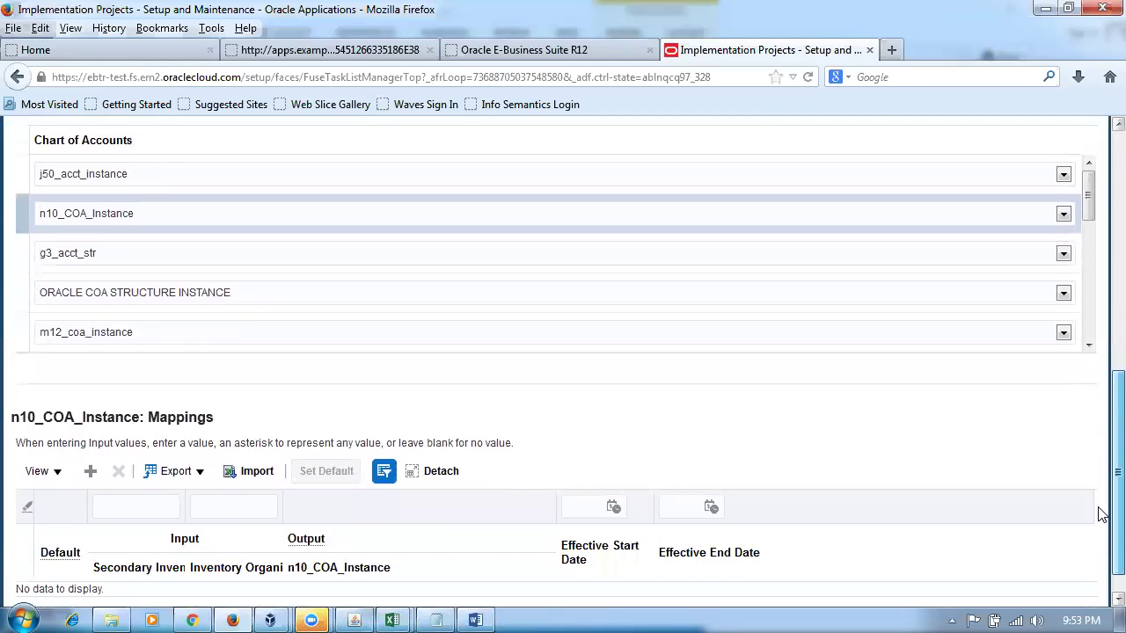
scroll(1100, 519, "down", 1)
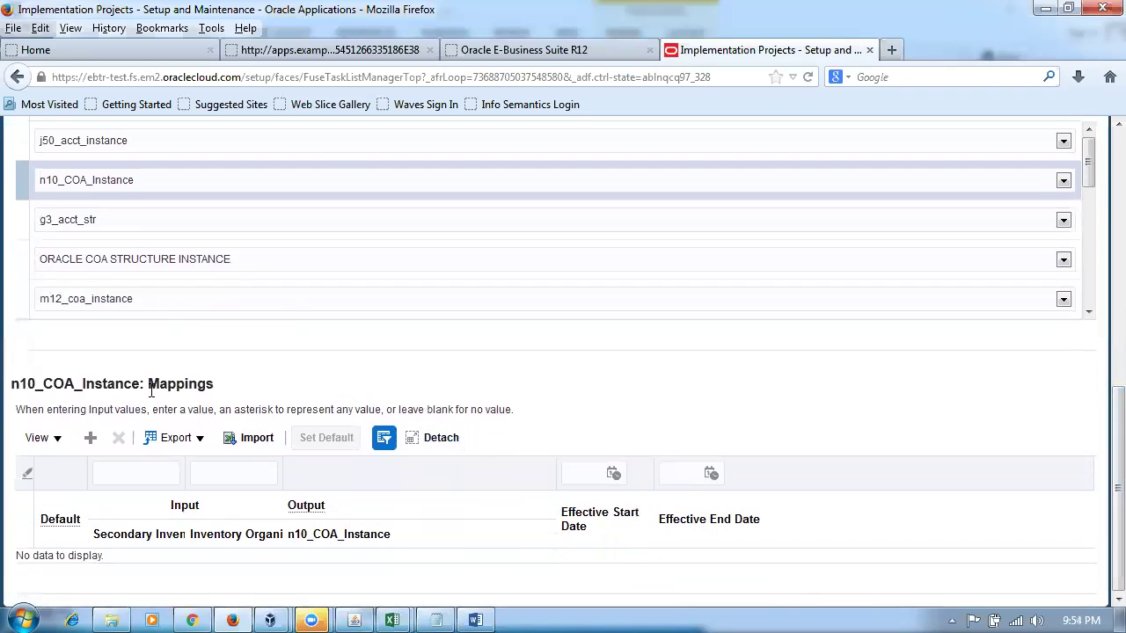
left_click(90, 437)
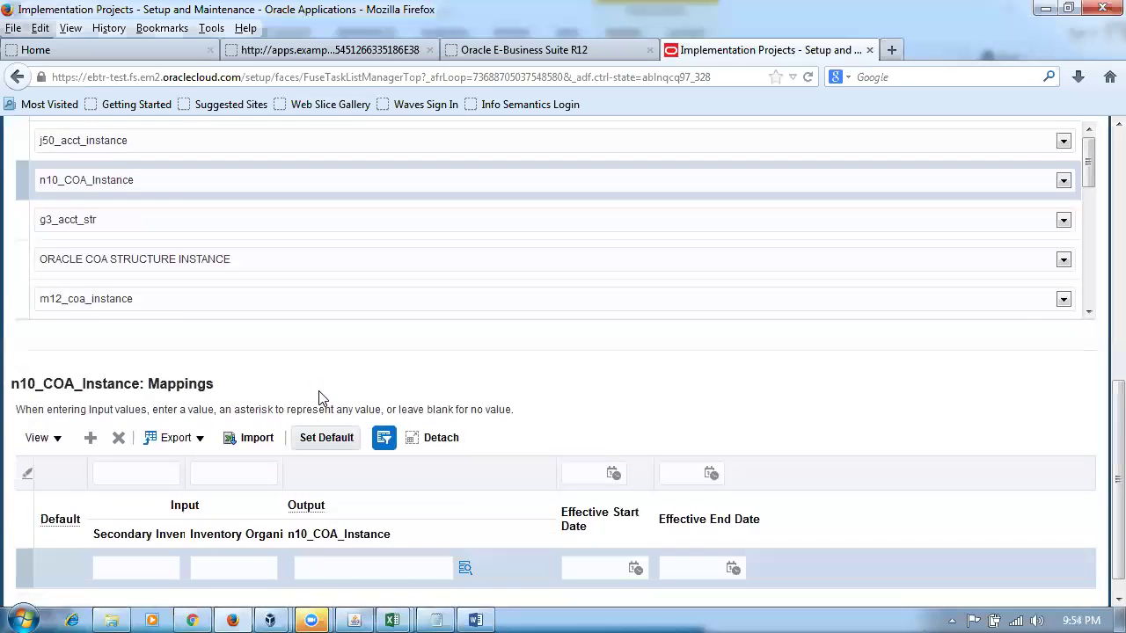
key("alt+Tab")
left_click(457, 392)
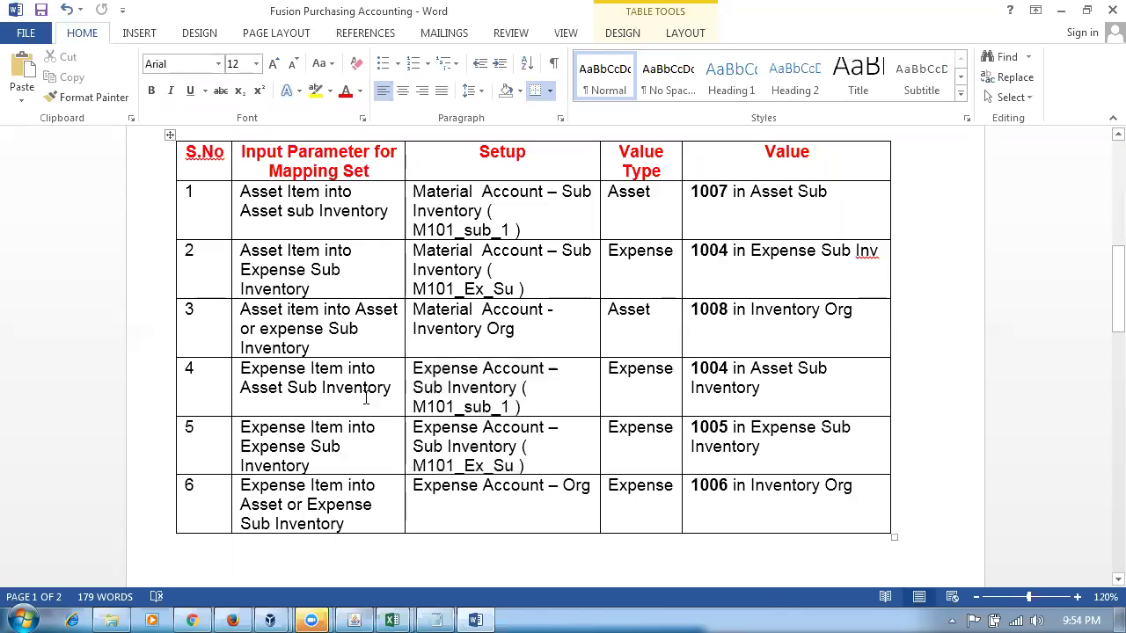
- Check the n10_asset and n10_expens subinventory names in the Word notes, then return to Oracle
left_click_drag(263, 369, 291, 396)
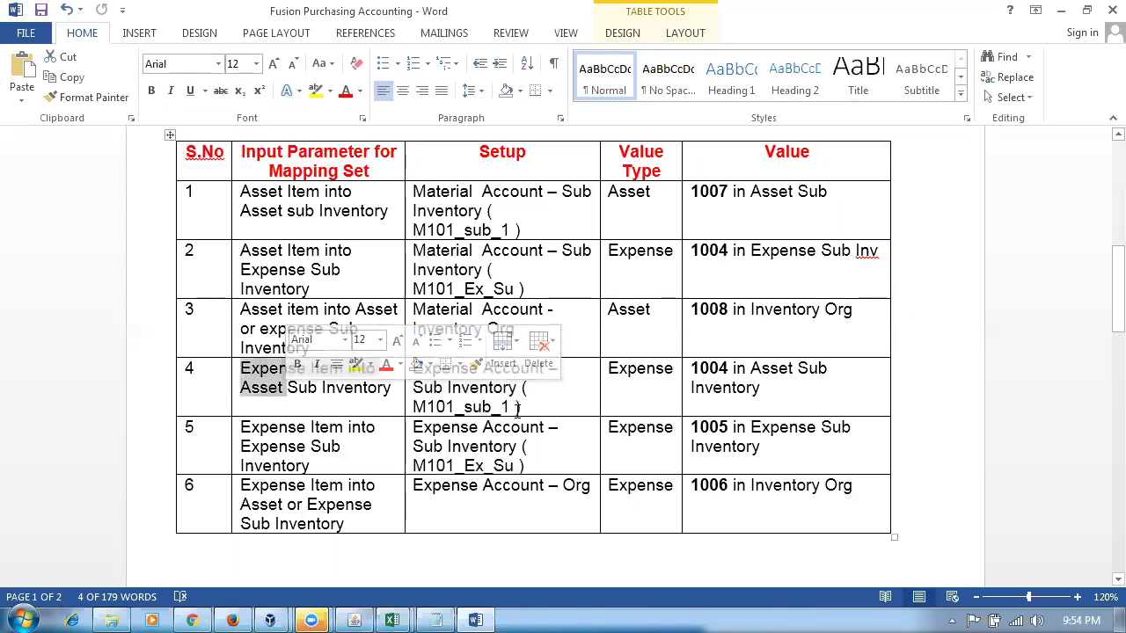
left_click(518, 409)
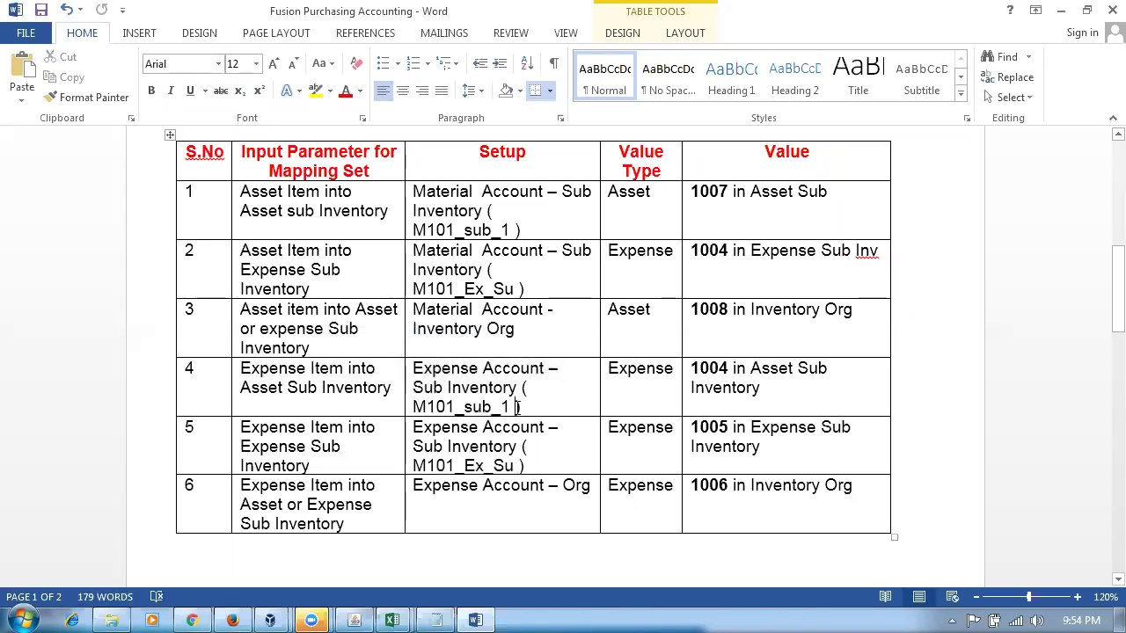
left_click_drag(451, 406, 463, 407)
scroll(194, 246, "up", 3)
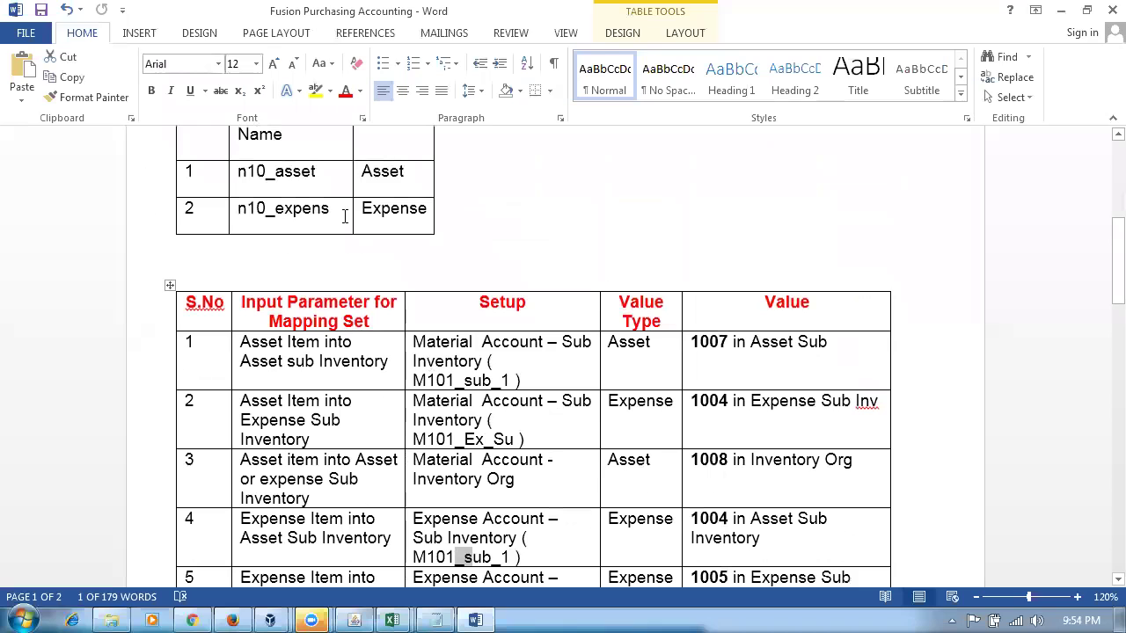
key("alt+Tab")
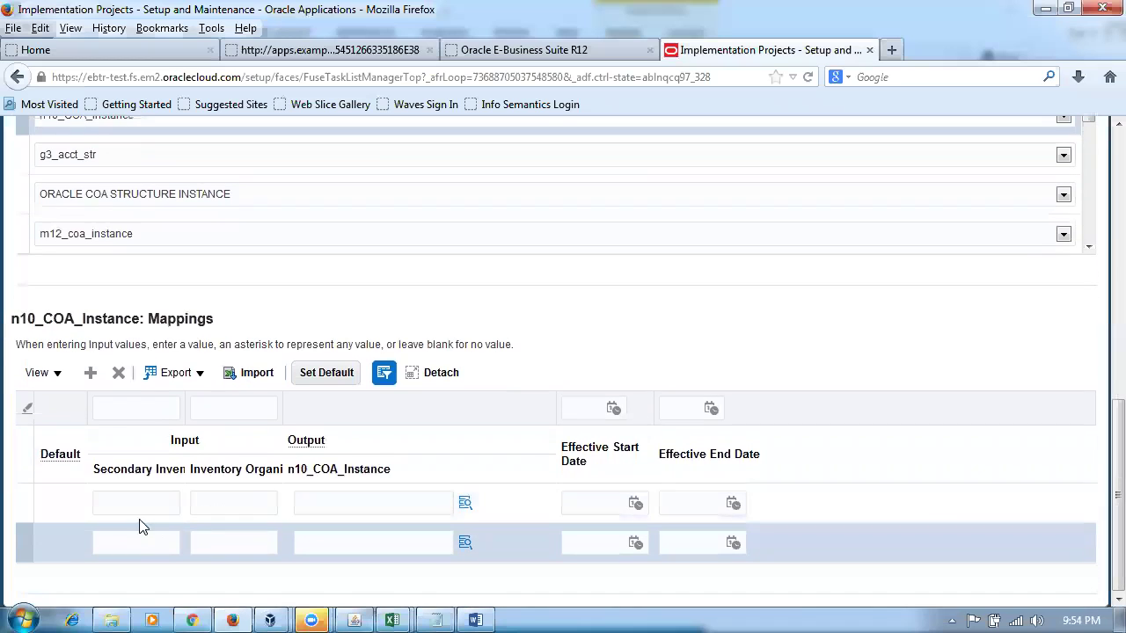
- Enter subinventory n10_asset and inventory organization N101 in the new mapping row
left_click(136, 502)
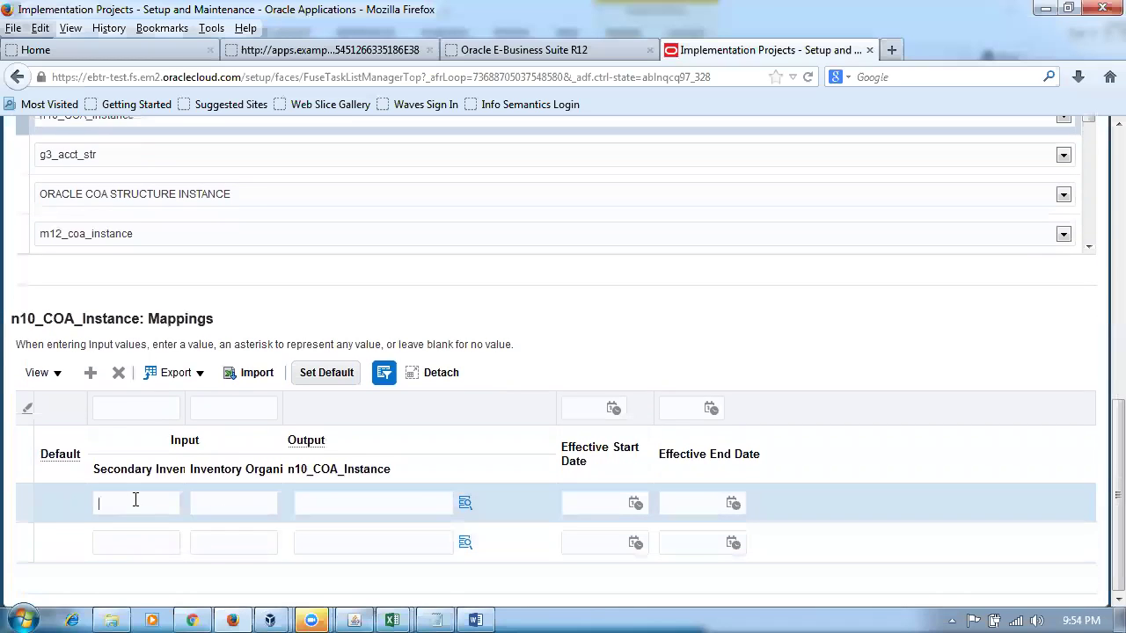
type("n10_")
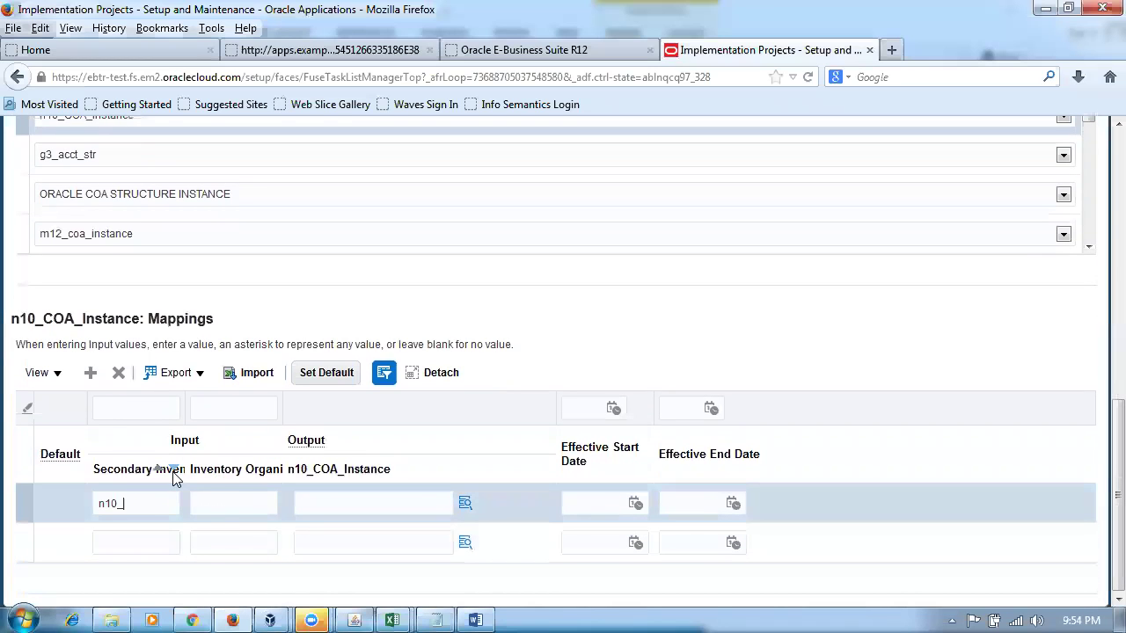
type("asset")
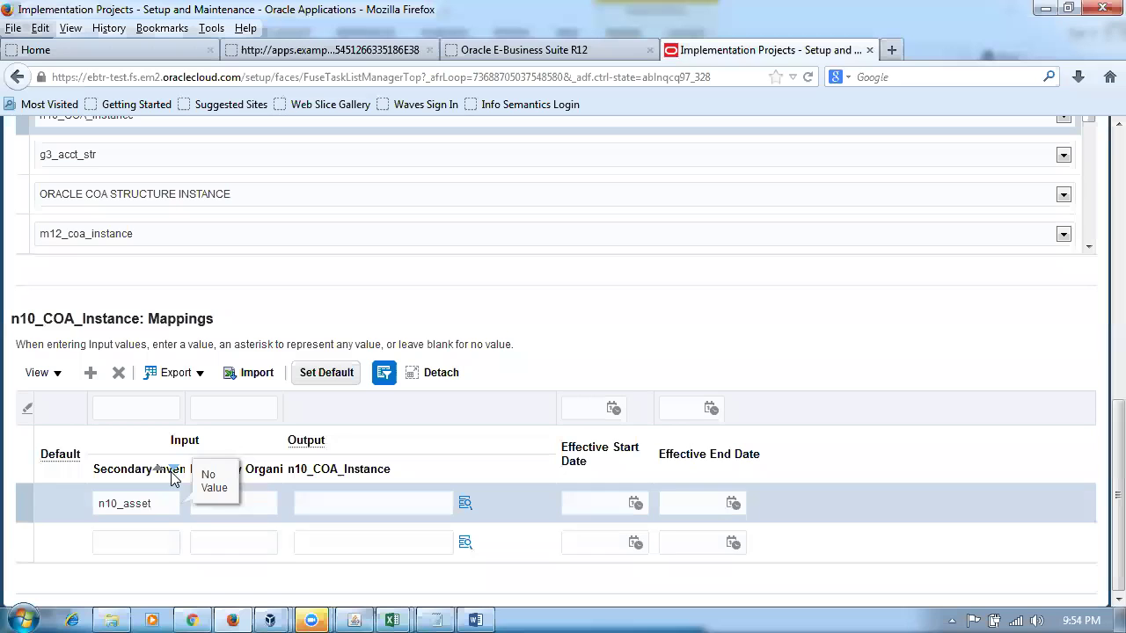
left_click(267, 504)
type("N101")
key("Tab")
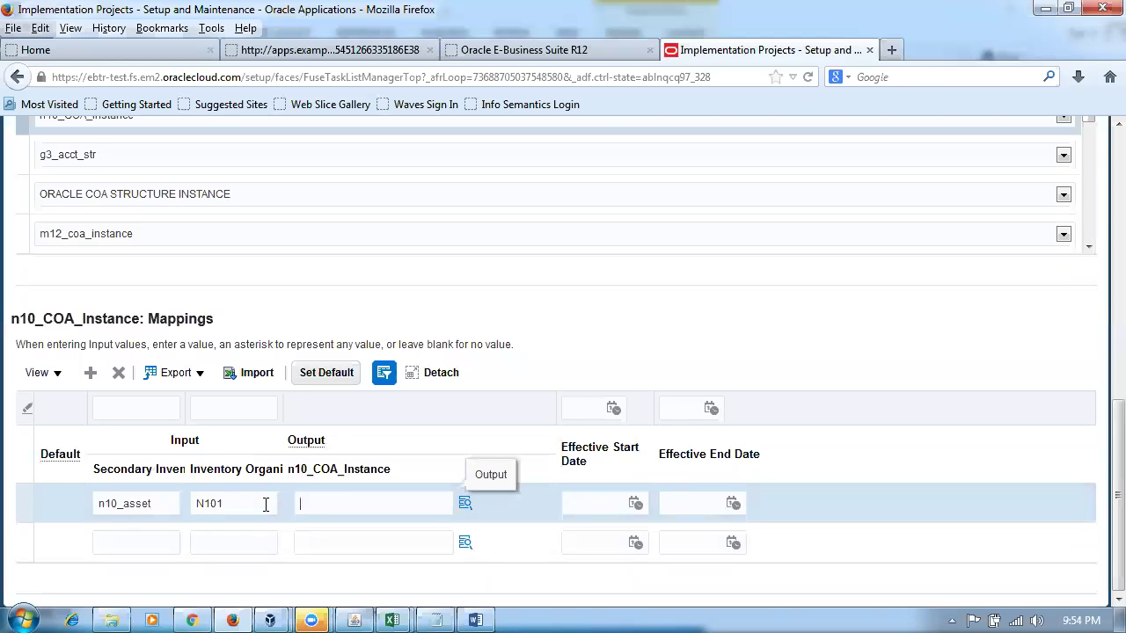
key("alt+Tab")
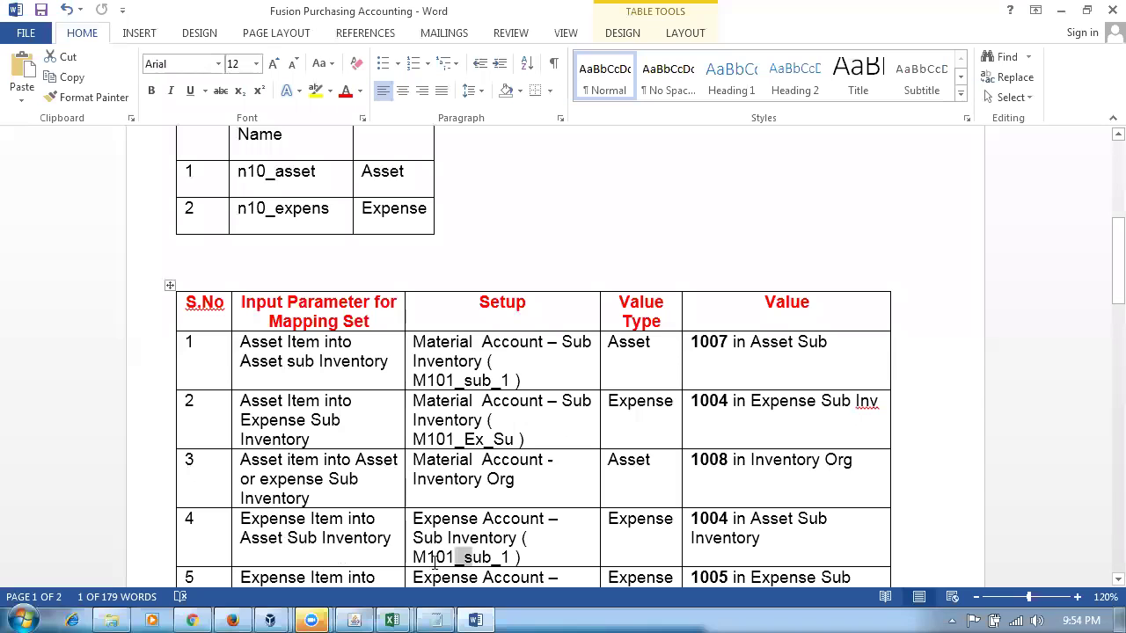
- Edit row 4's Asset Sub Inventory value in the Word notes from 1004 to 1009
left_click(741, 524)
scroll(742, 520, "down", 1)
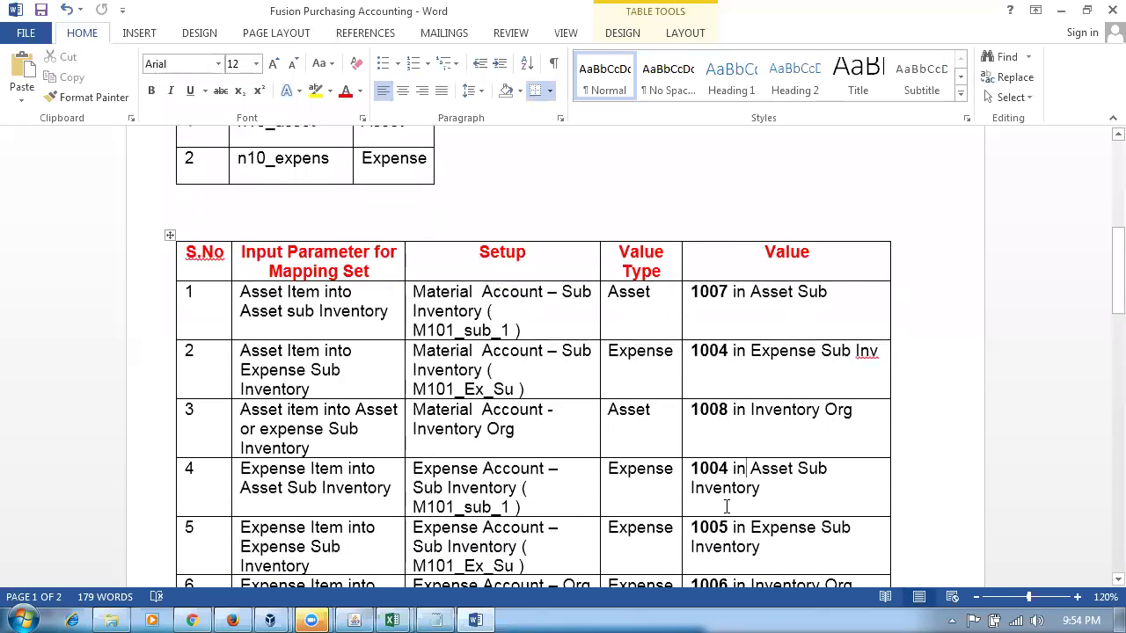
key("alt+Tab")
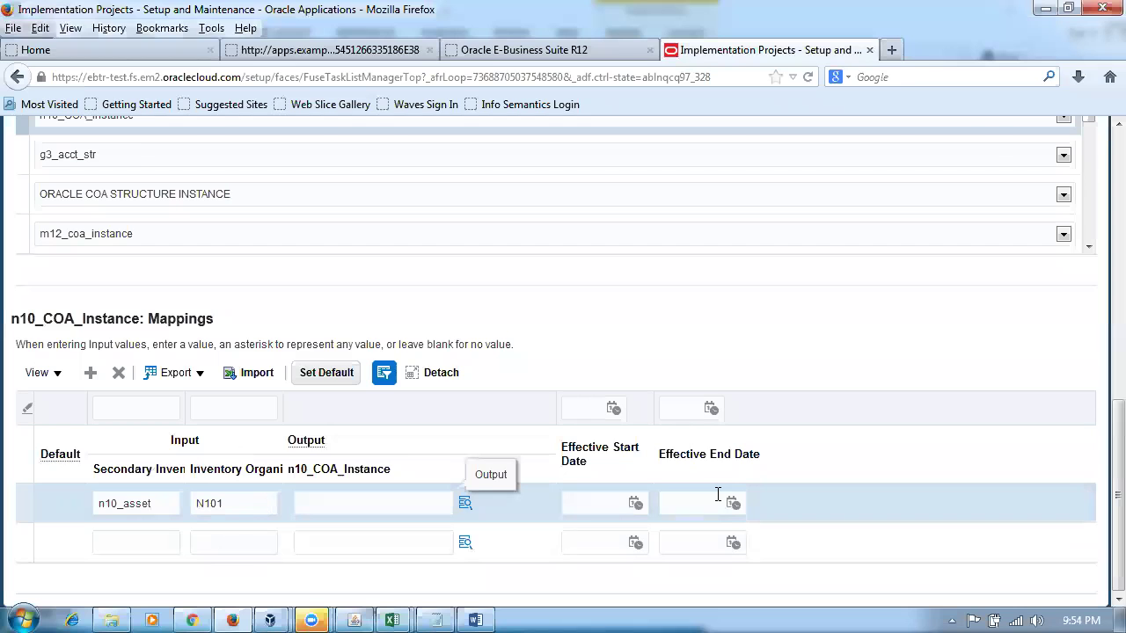
key("alt+Tab")
scroll(753, 497, "down", 2)
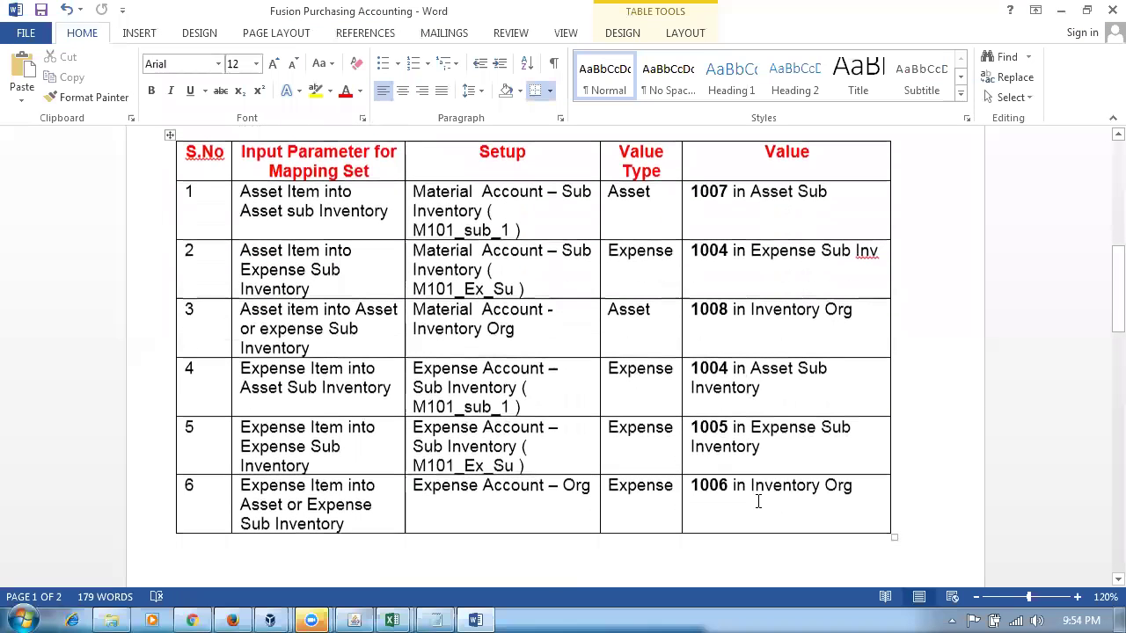
left_click(722, 373)
key("Delete")
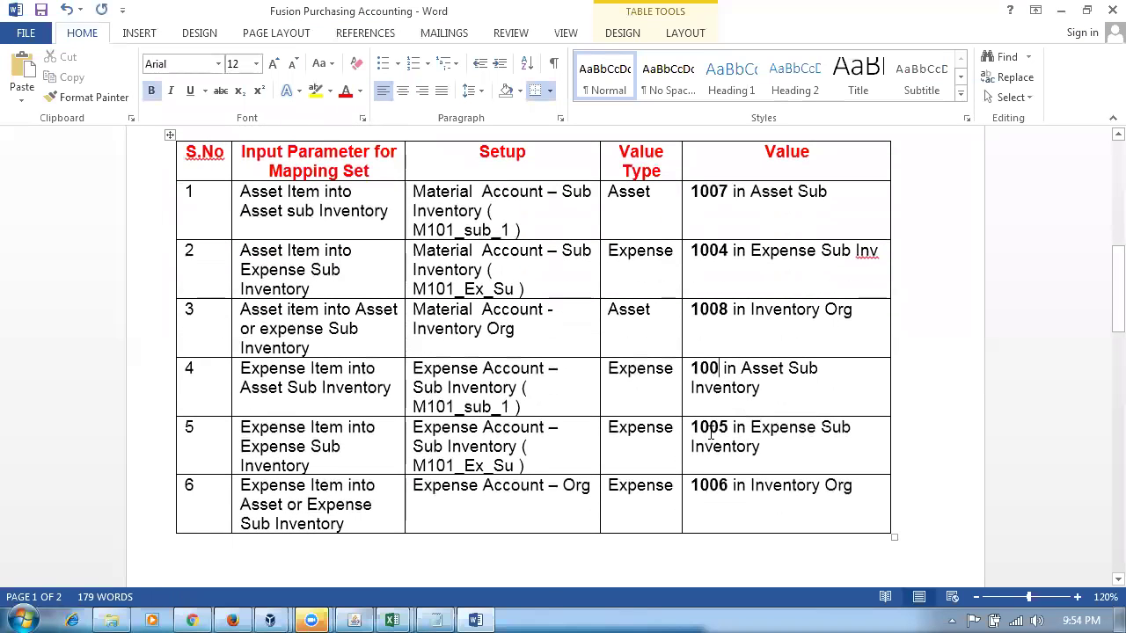
type("9")
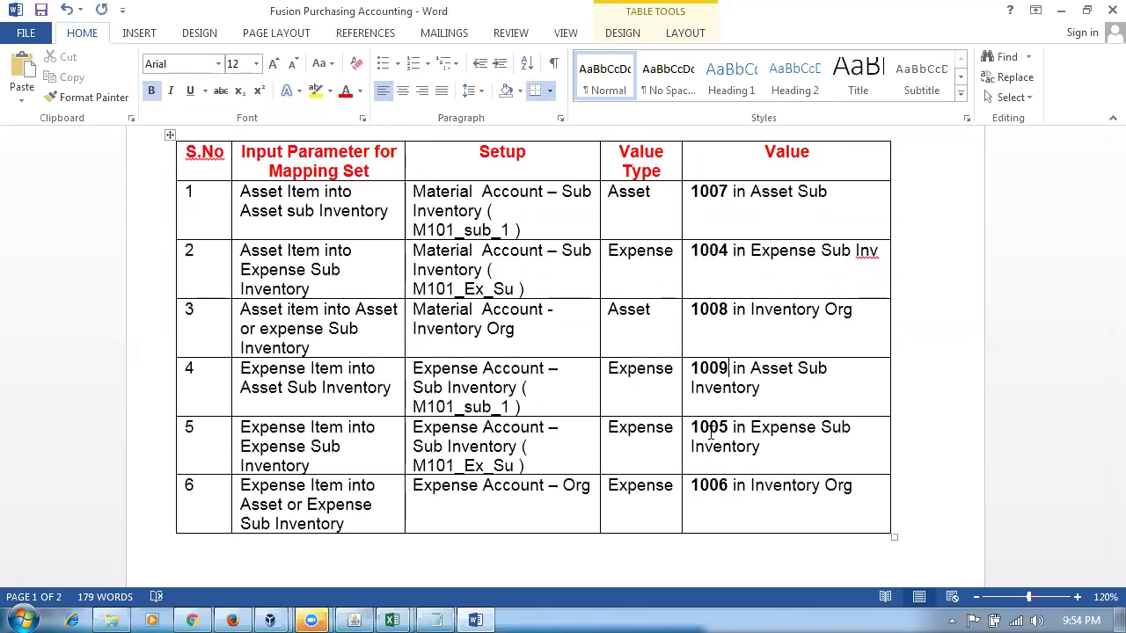
left_click(471, 387)
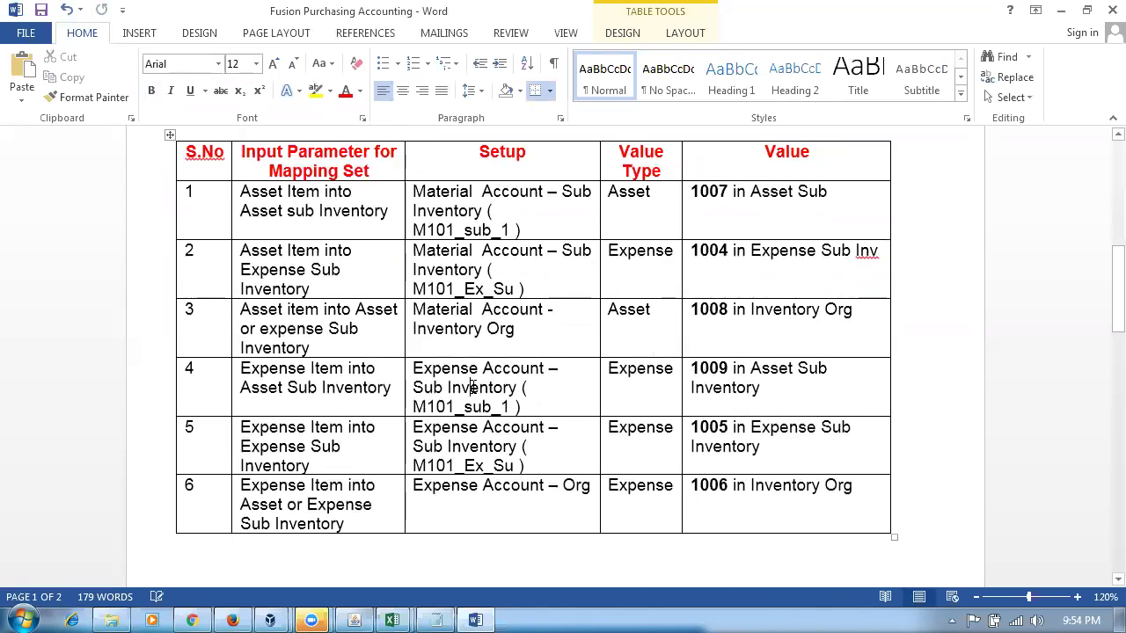
key("alt+Tab")
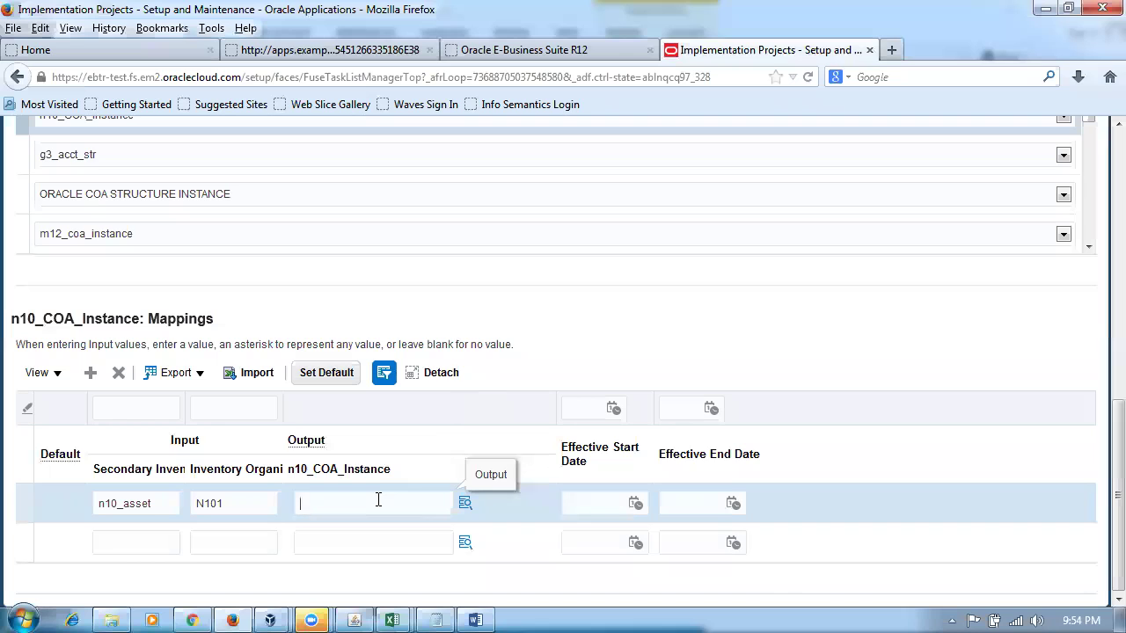
- Give n10_asset output account 10-100-1009 and add a second row for n10_expens in N101
type("10-100-100")
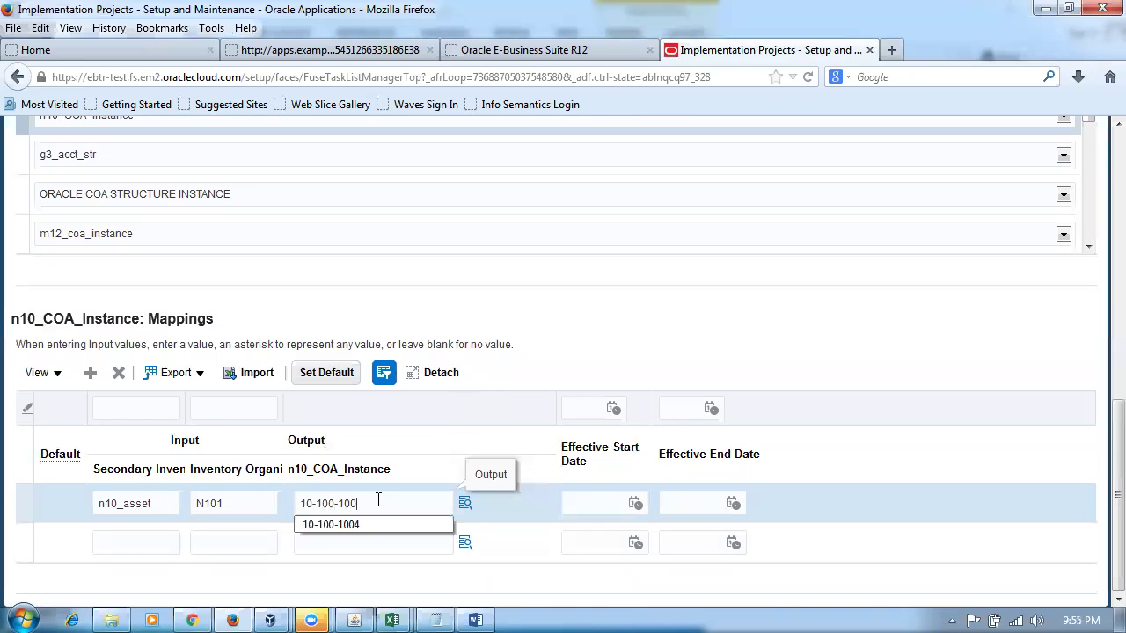
type("9")
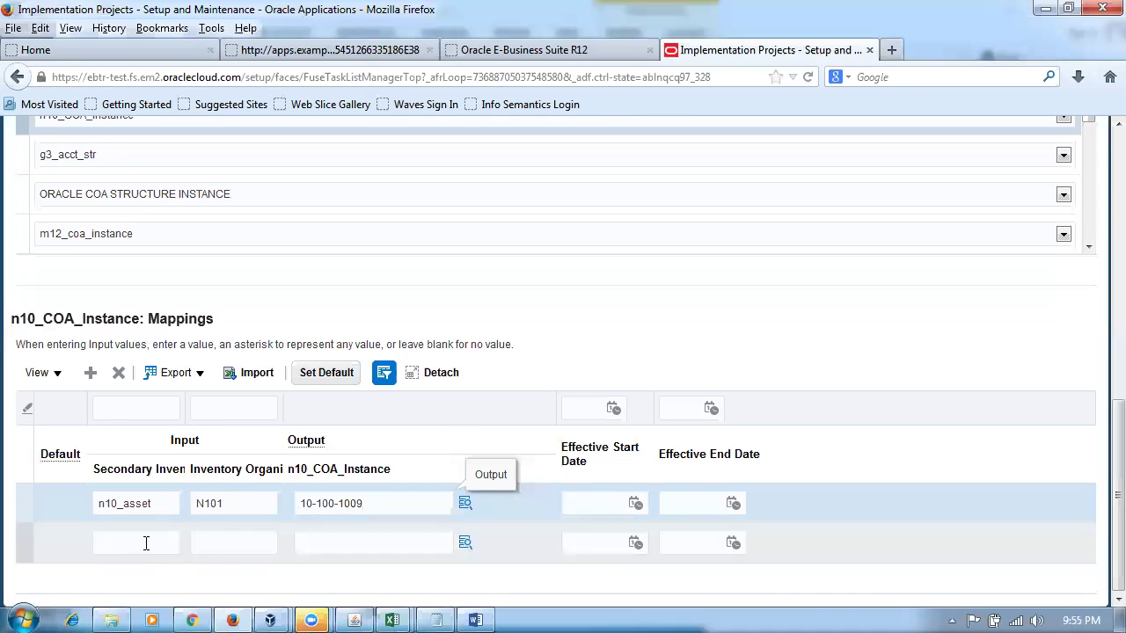
left_click(146, 542)
type("n10_expen")
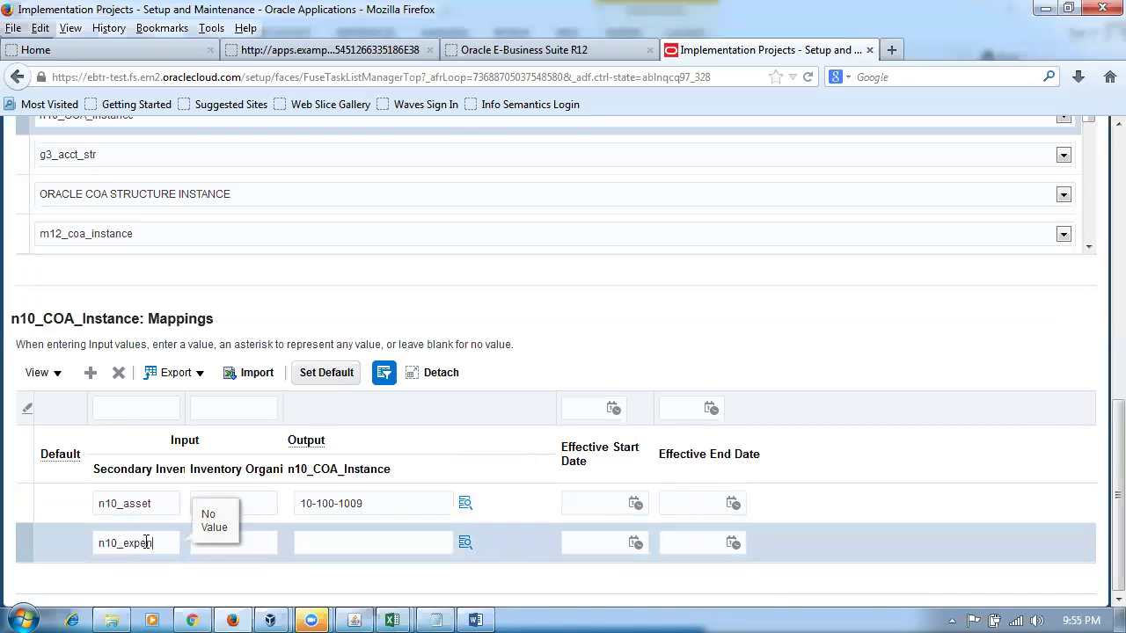
type("s")
left_click(244, 550)
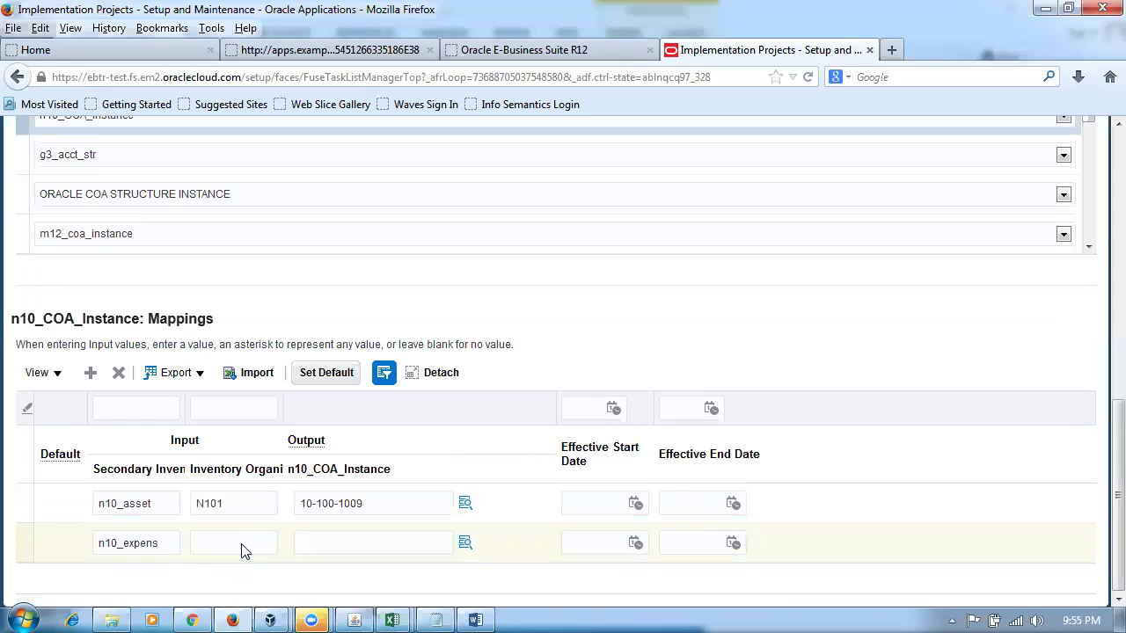
left_click(265, 540)
type("N1")
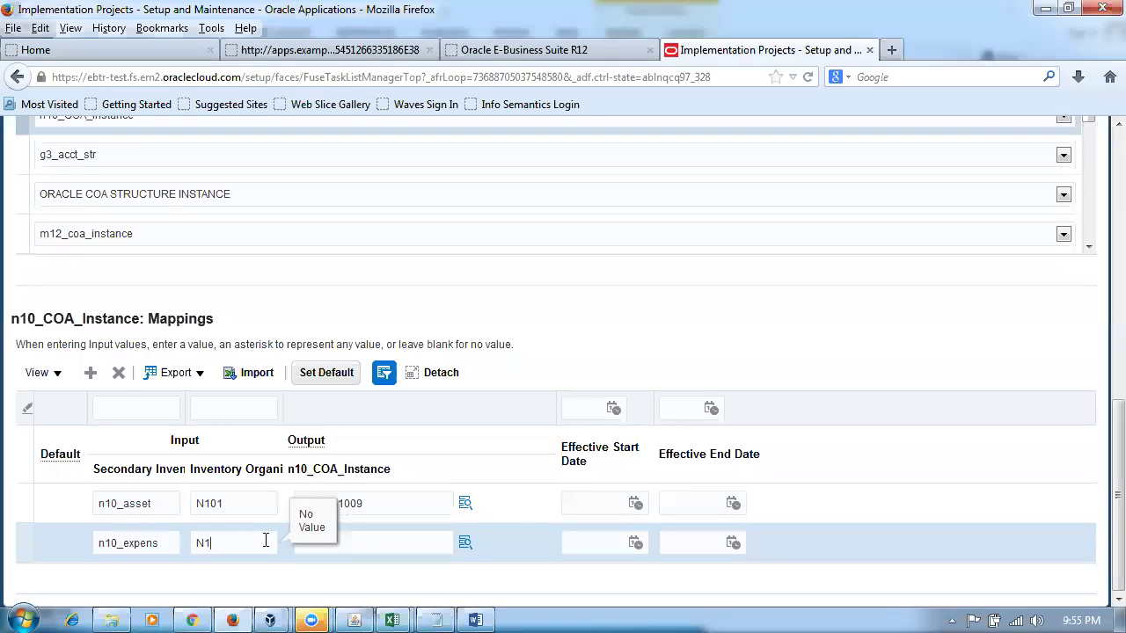
type("01")
key("Tab")
- Check row 5's expense subinventory in the notes, then set n10_expens output account to 10-100-1005
key("alt+Tab")
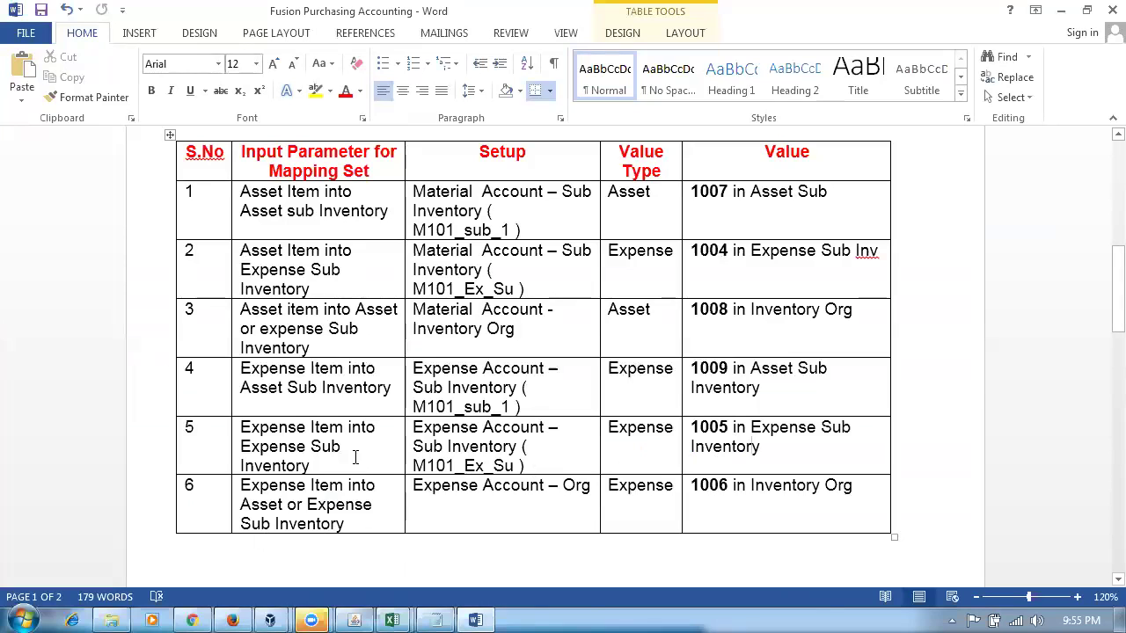
left_click_drag(296, 447, 316, 466)
left_click(260, 429)
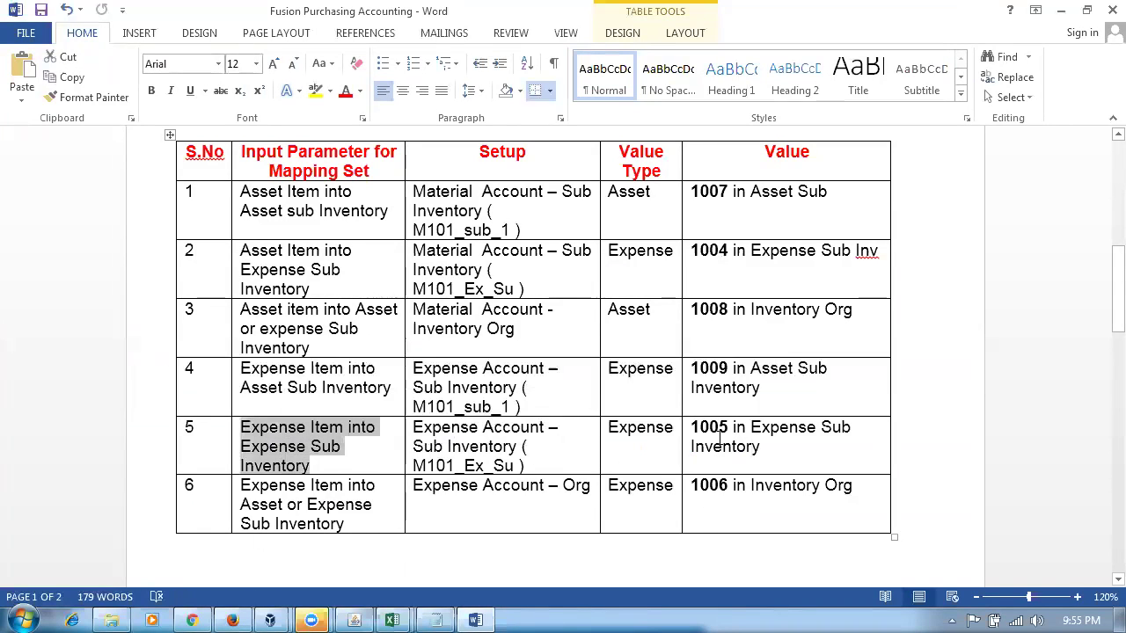
left_click(741, 447)
key("alt+Tab")
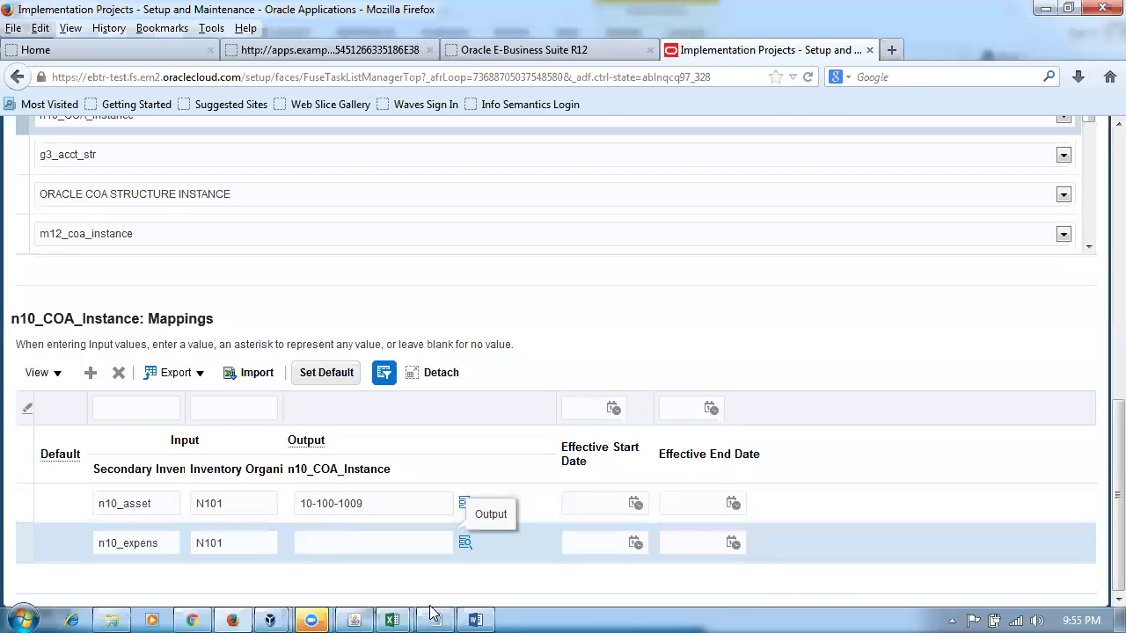
type("10-100-")
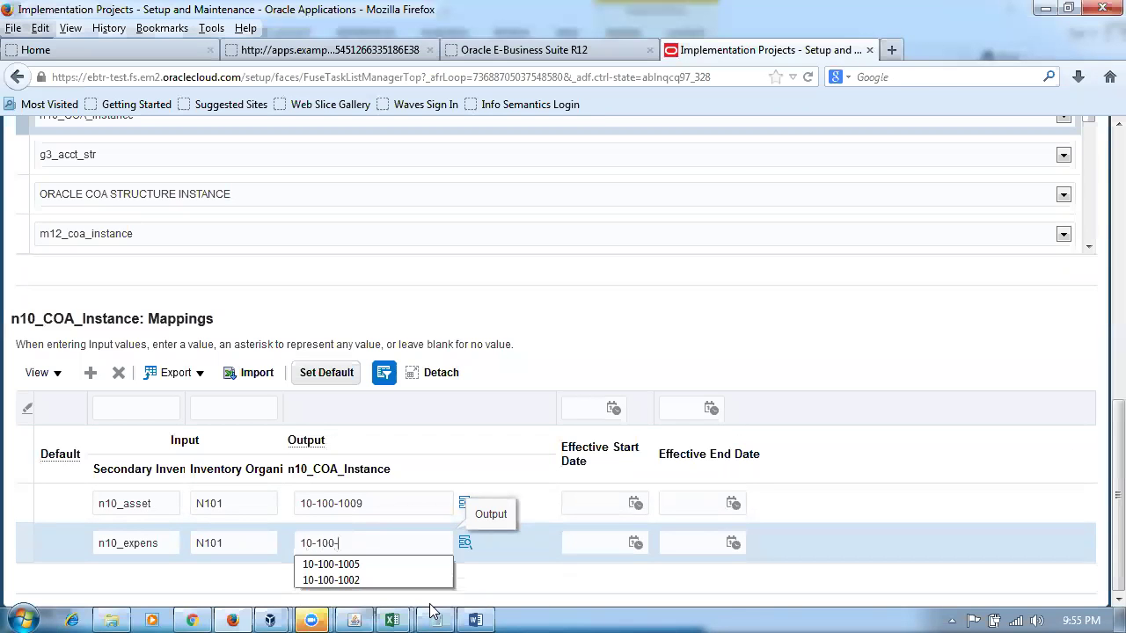
type("1005")
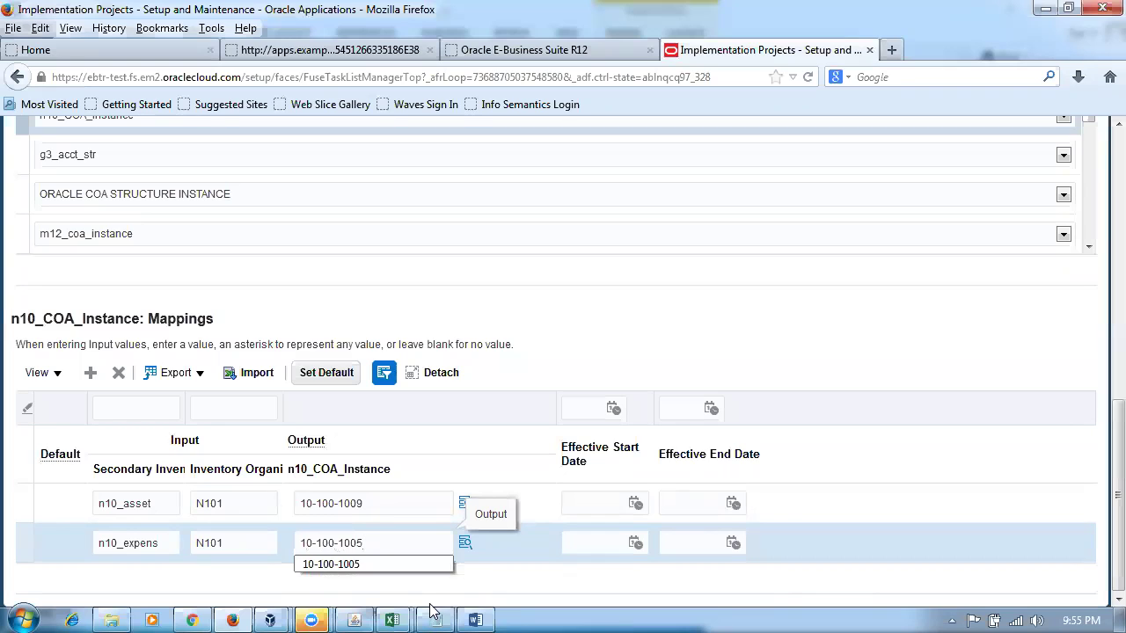
key("Down")
left_click(591, 368)
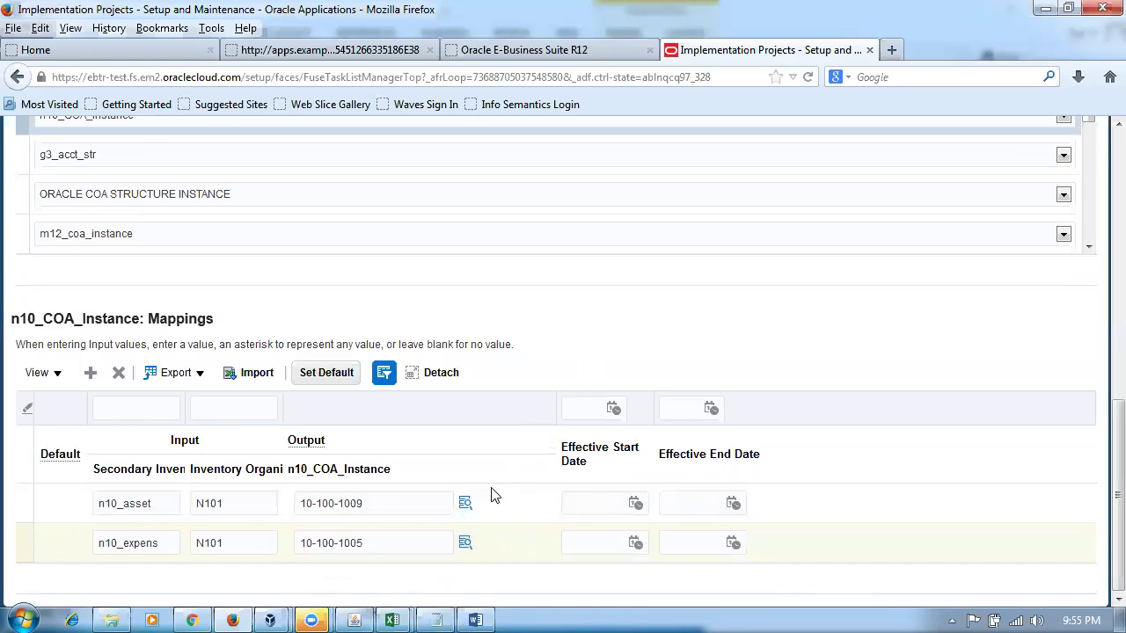
key("alt+Tab")
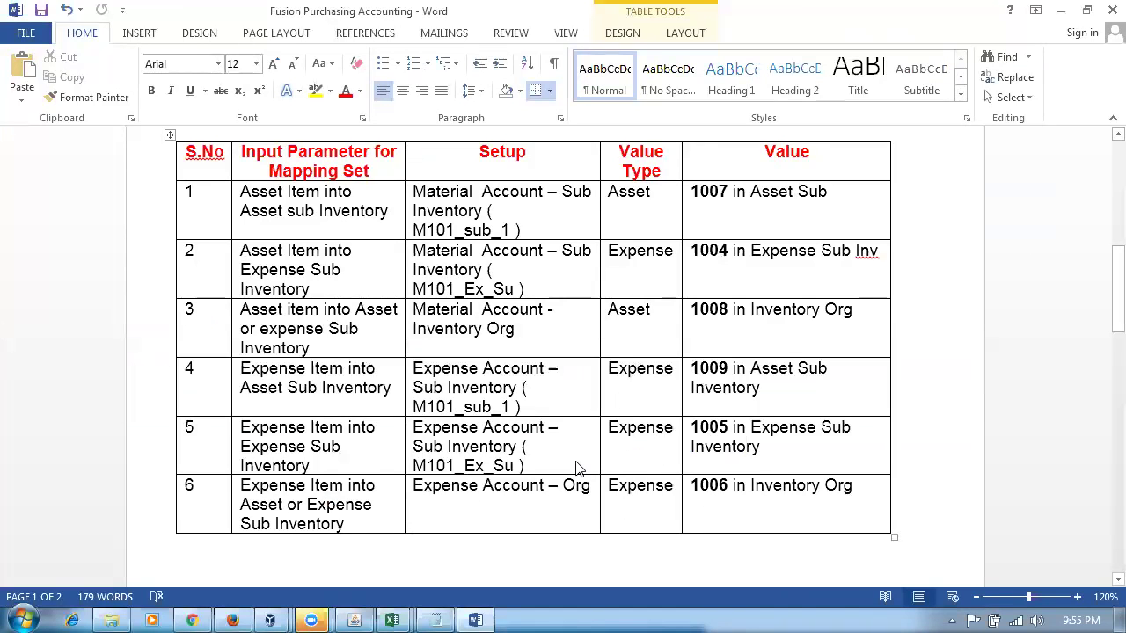
- Save and close the subinventory mapping set
key("alt+Tab")
scroll(735, 392, "up", 10)
scroll(735, 392, "up", 3)
left_click(858, 178)
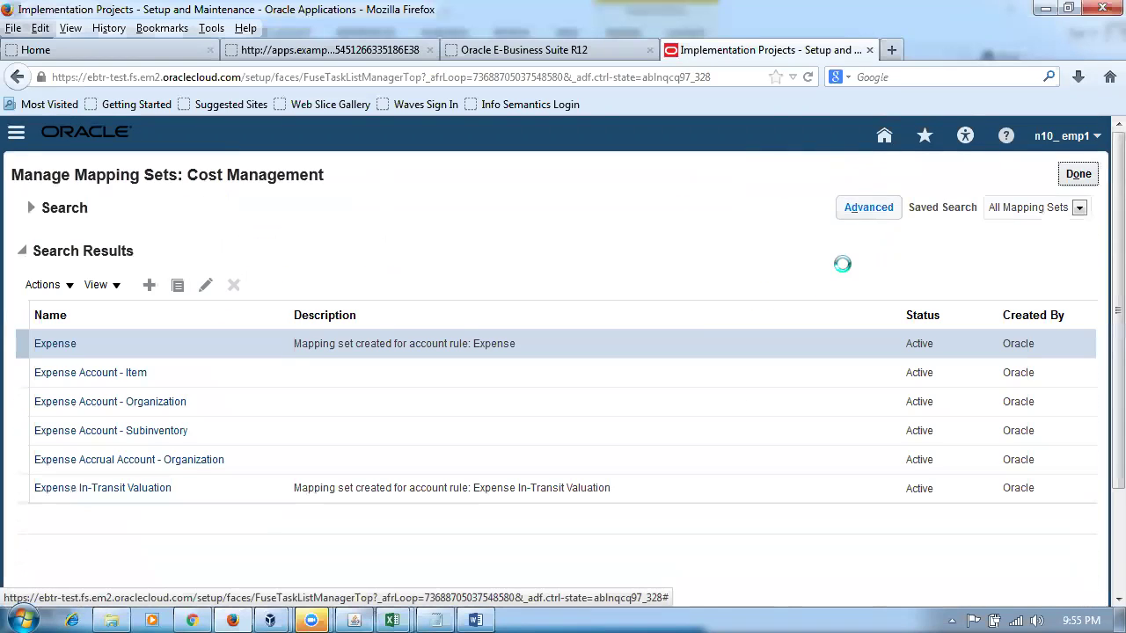
- Check the Expense Account row in the Word table, then open the Expense Account - Organization mapping set
left_click(475, 620)
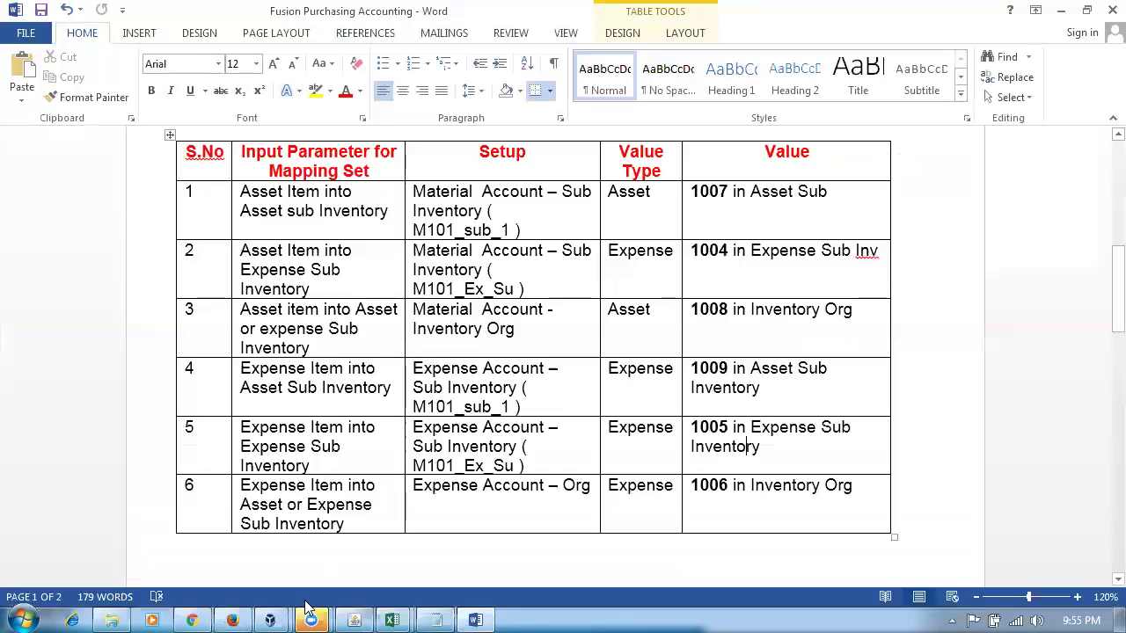
left_click_drag(429, 500, 558, 499)
key("alt+Tab")
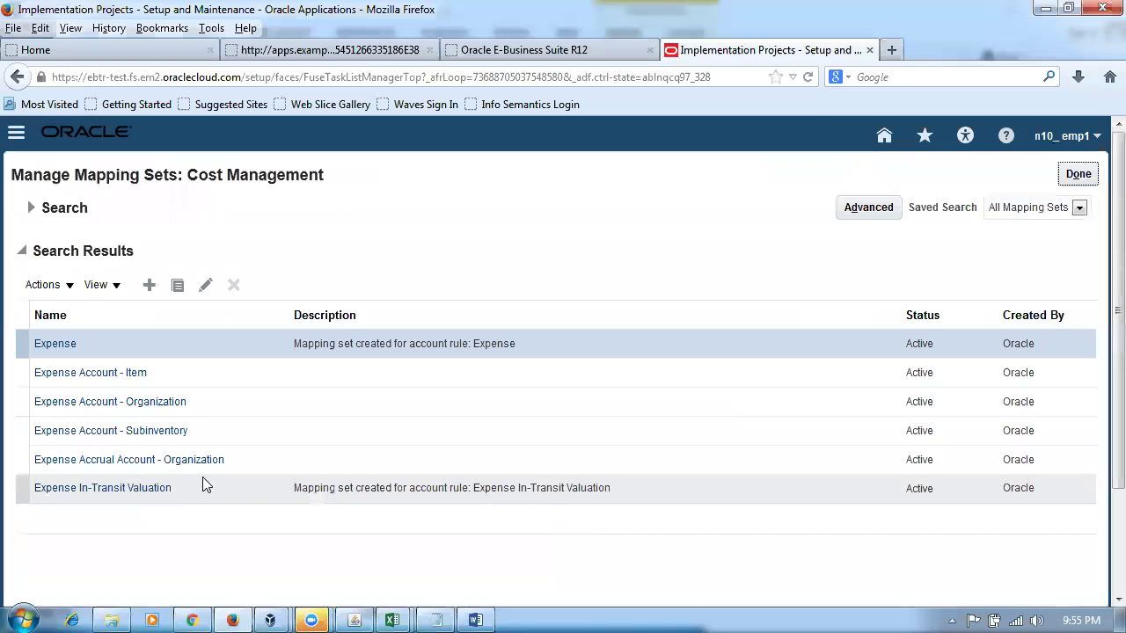
left_click(99, 403)
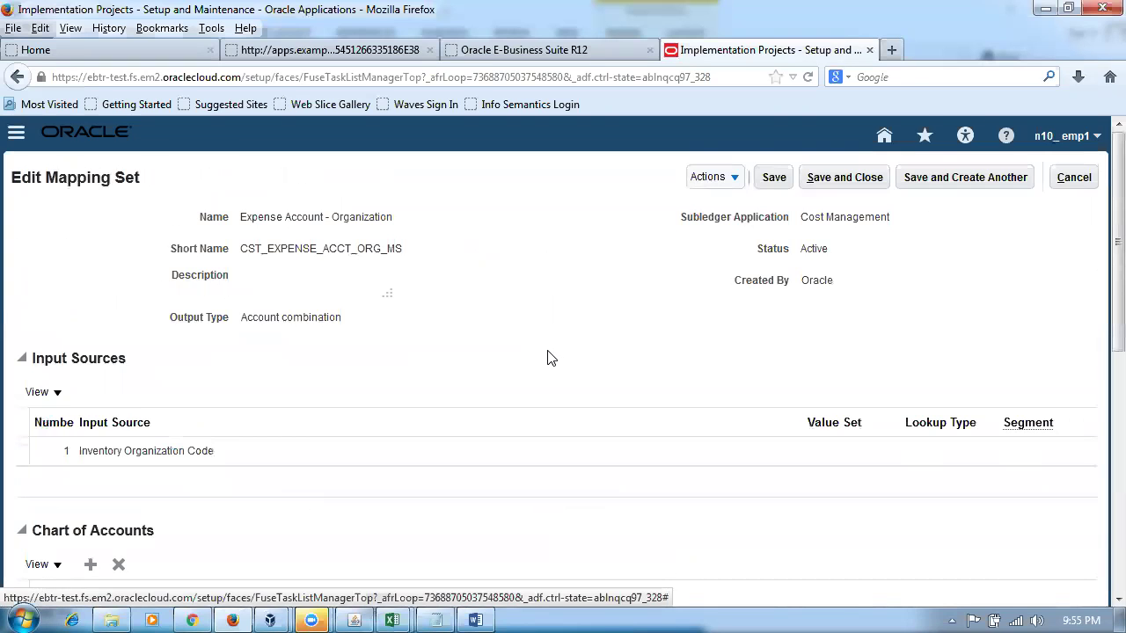
- Add a new chart of accounts row set to n10_COA_Instance
scroll(547, 358, "down", 5)
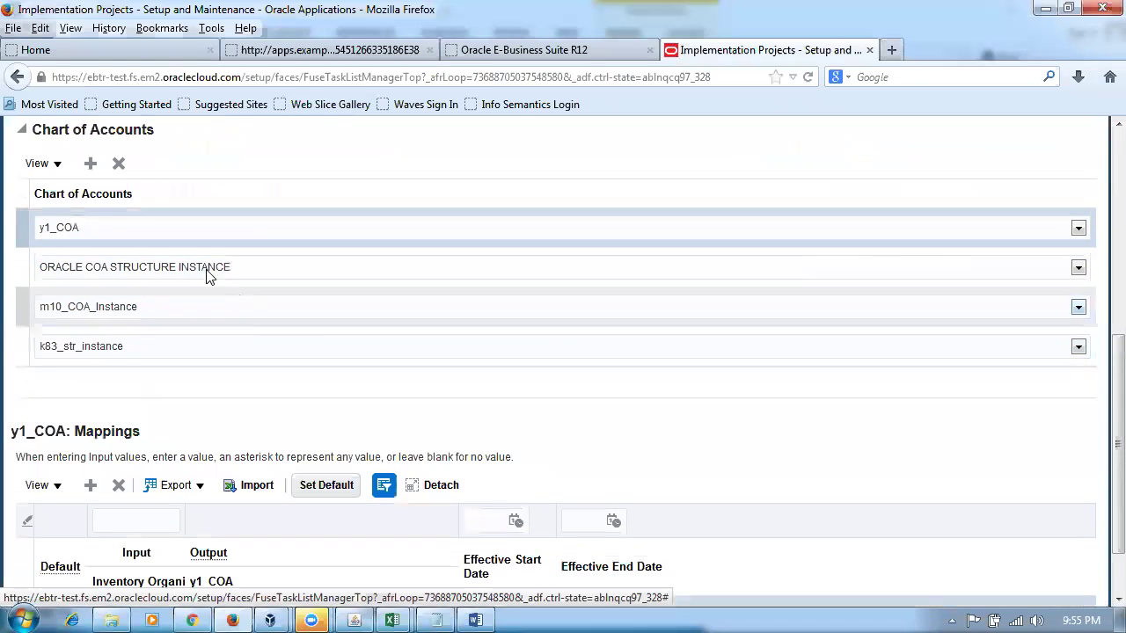
left_click(90, 164)
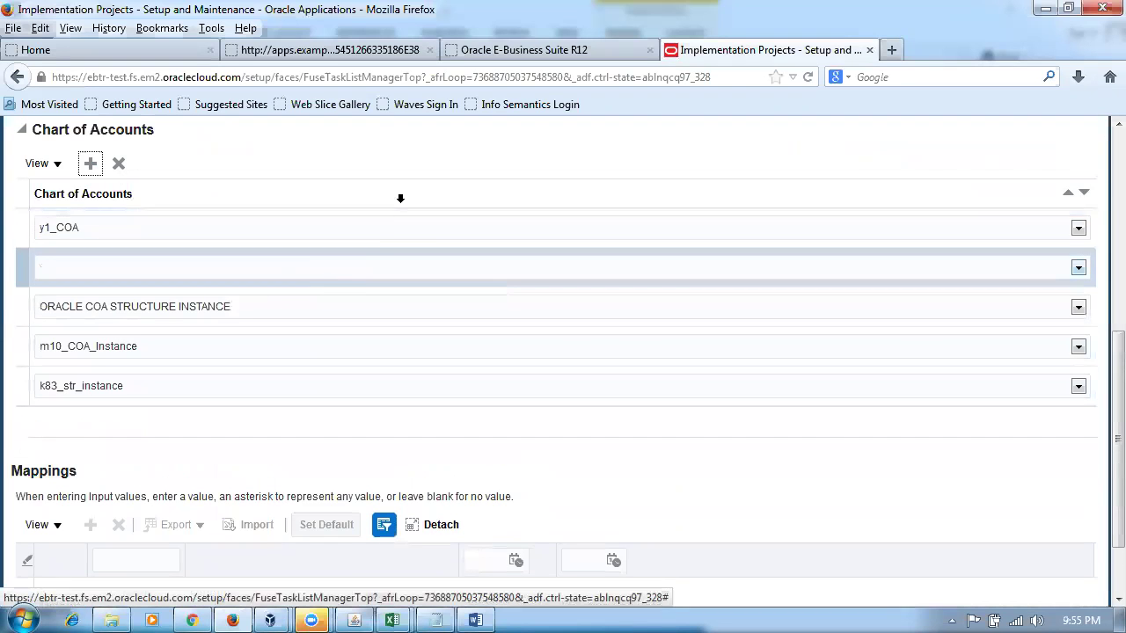
left_click(358, 272)
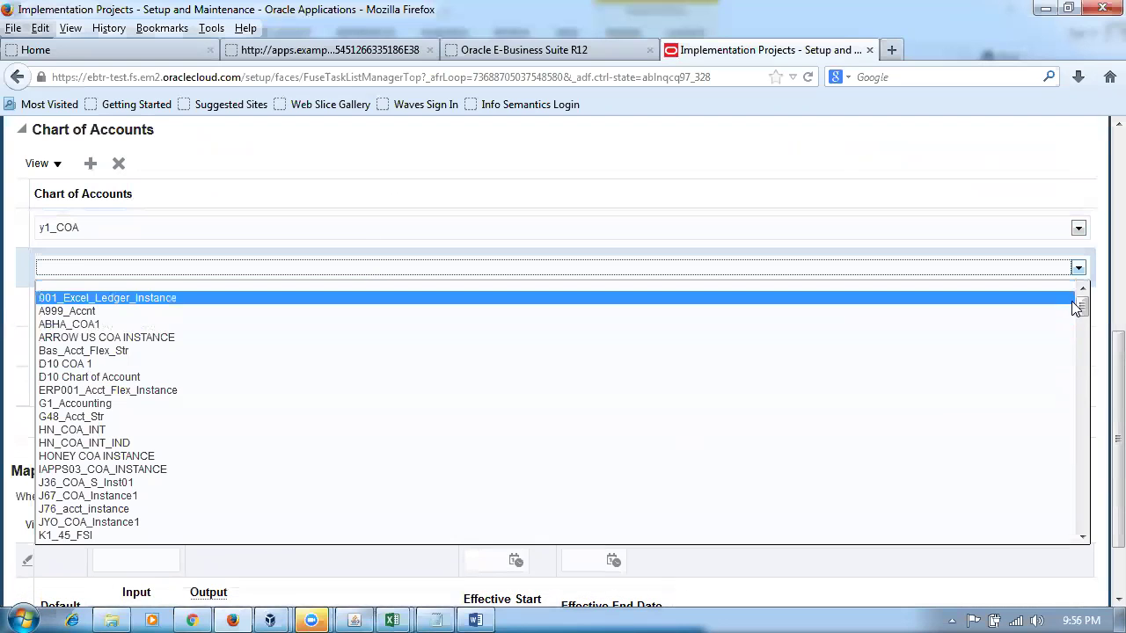
left_click_drag(1084, 316, 1100, 514)
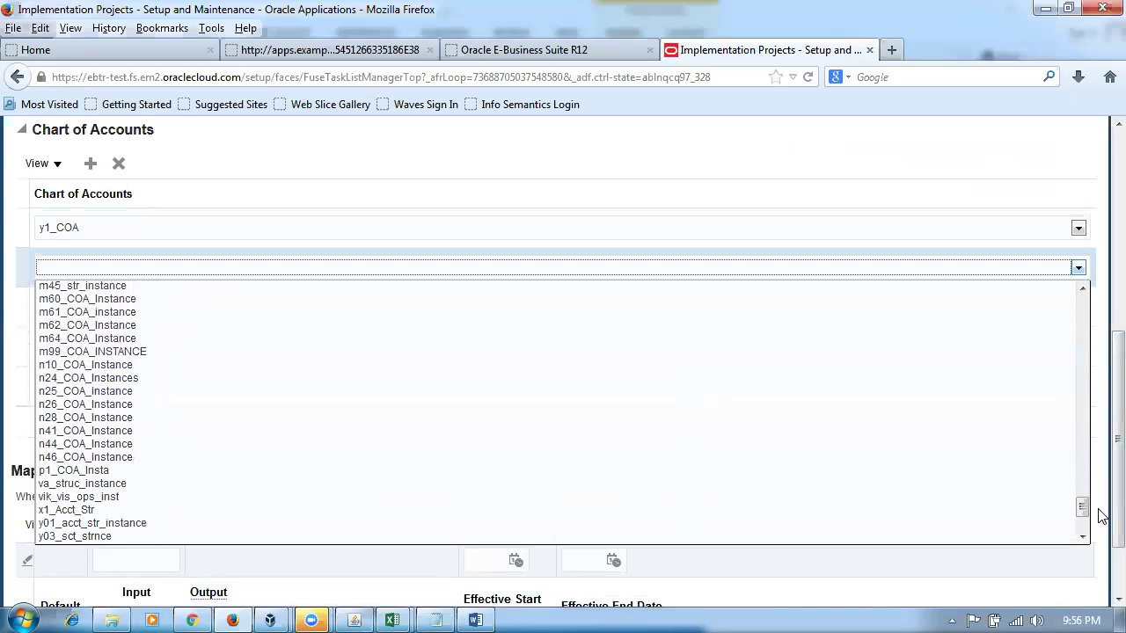
left_click_drag(1096, 517, 1096, 518)
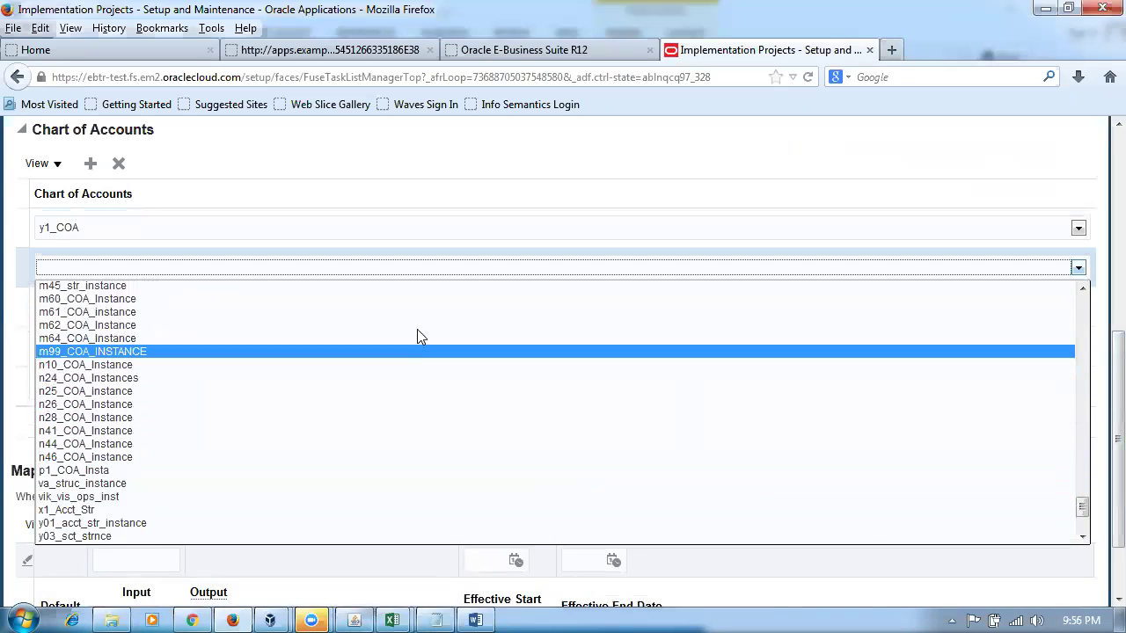
left_click(418, 363)
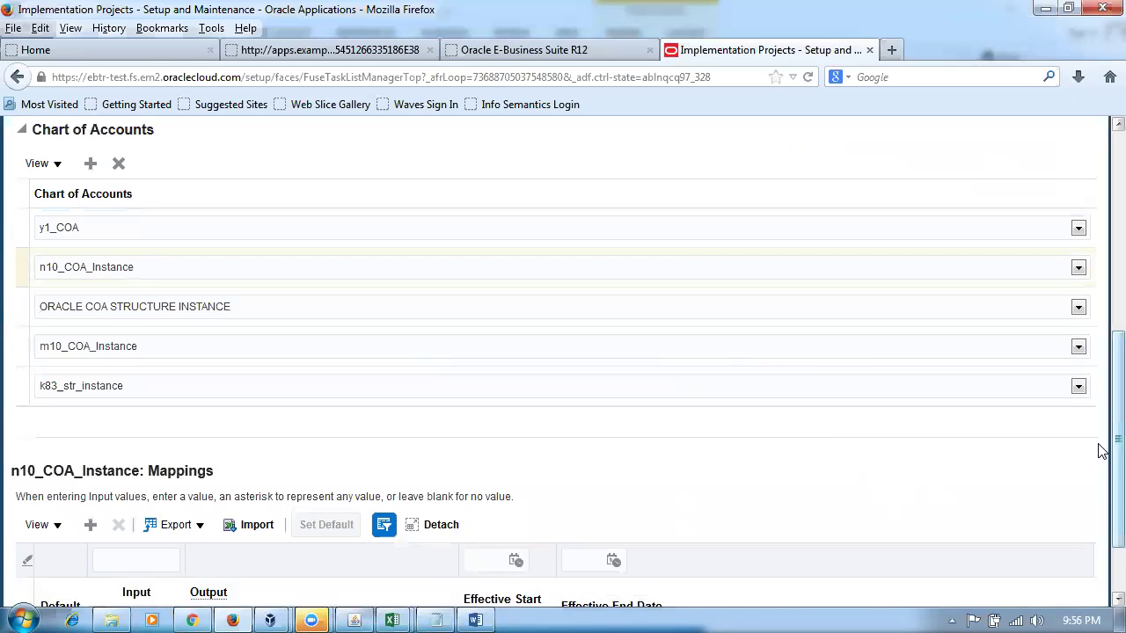
left_click_drag(1102, 447, 1099, 241)
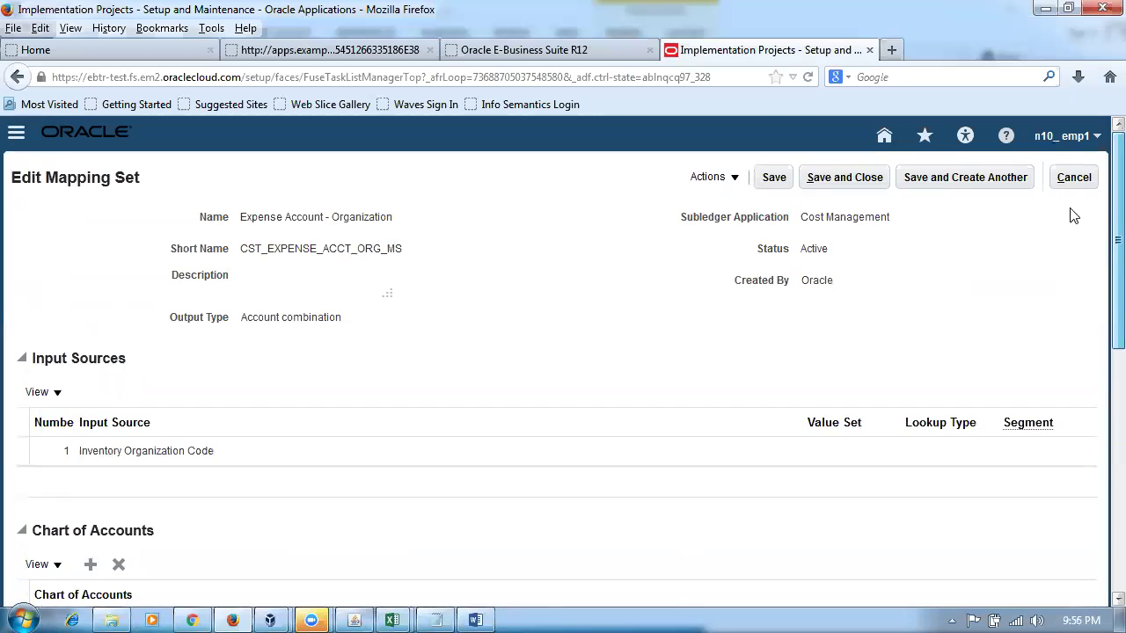
- Save the mapping set and add a new n10_COA_Instance mapping row, checking the Word table
left_click(771, 178)
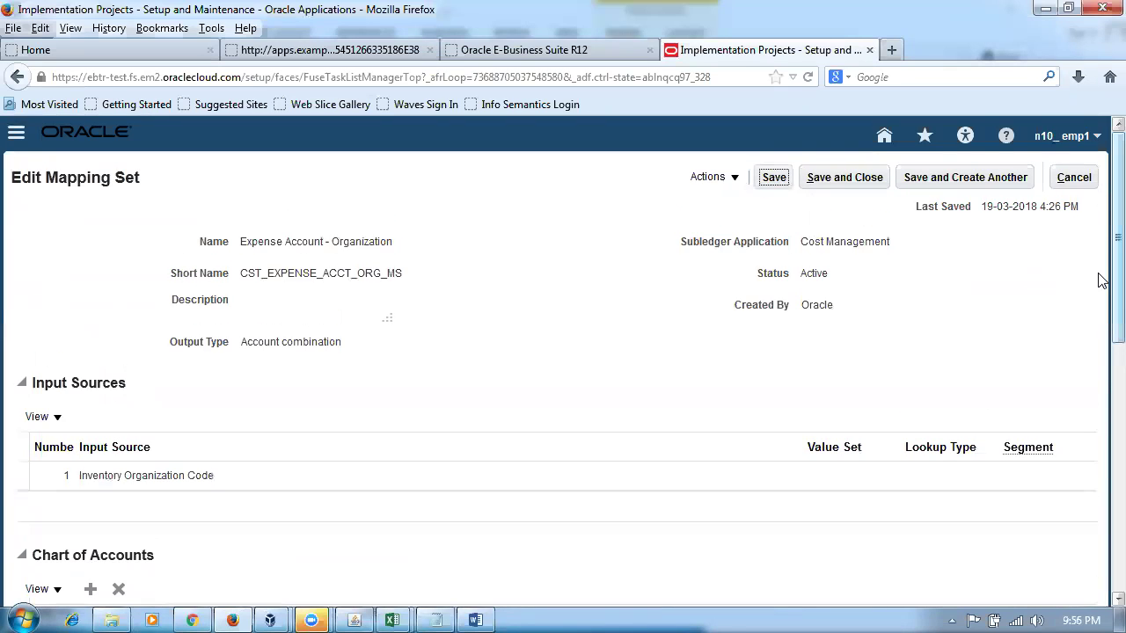
left_click_drag(1102, 293, 1103, 584)
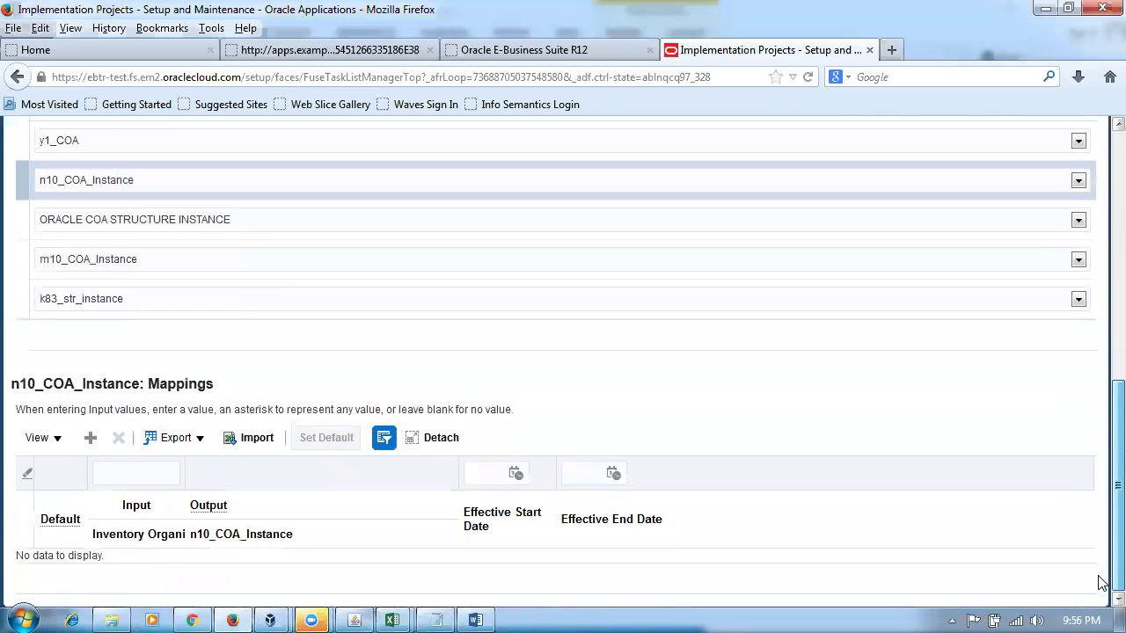
left_click(90, 437)
key("alt+Tab")
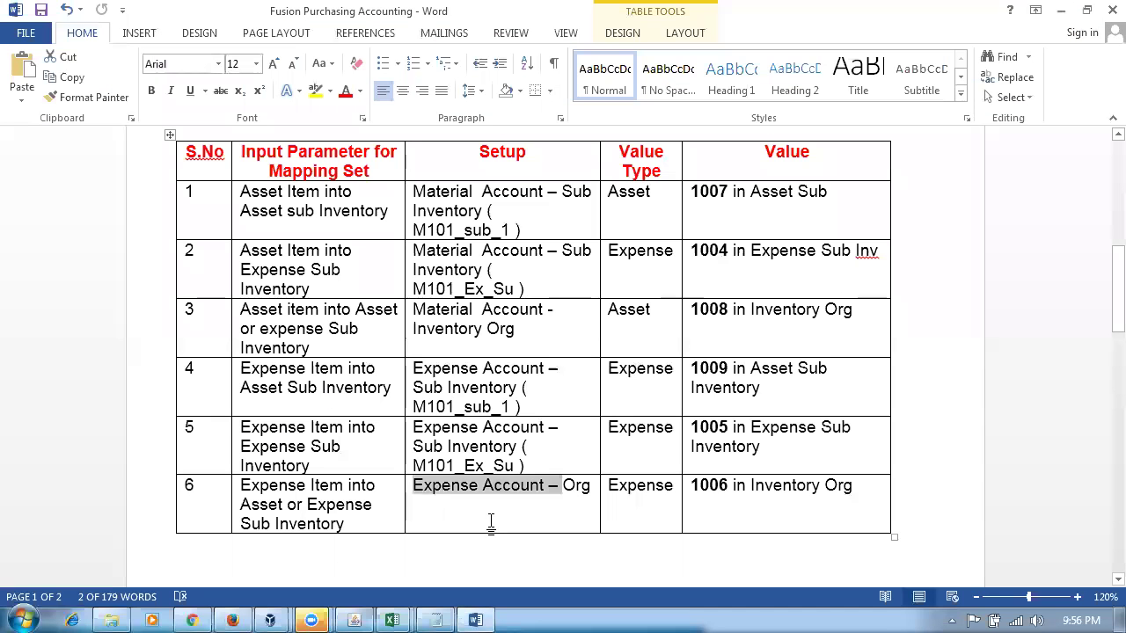
left_click(775, 506)
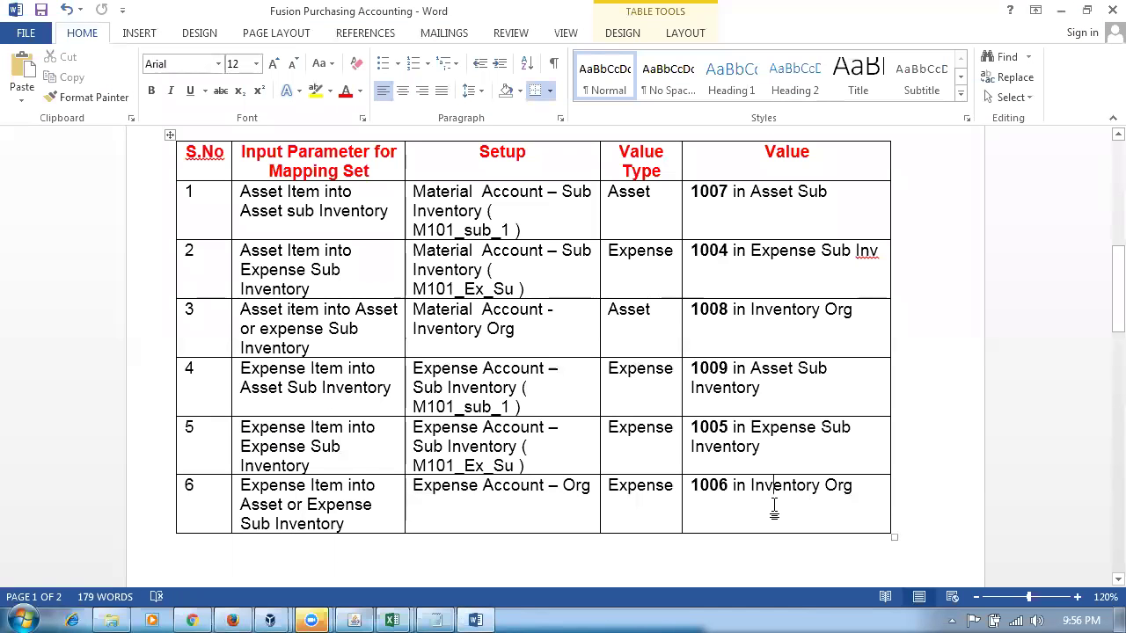
key("alt+Tab")
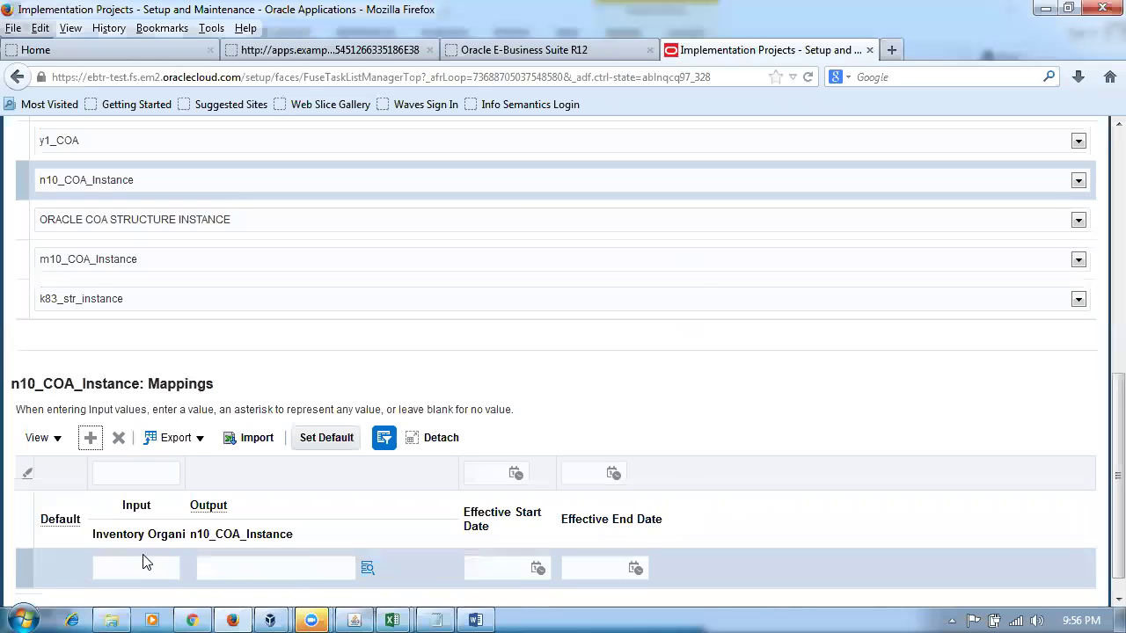
- Map organization N101 to output account 10-100-1006 and save
left_click(146, 569)
type("N101")
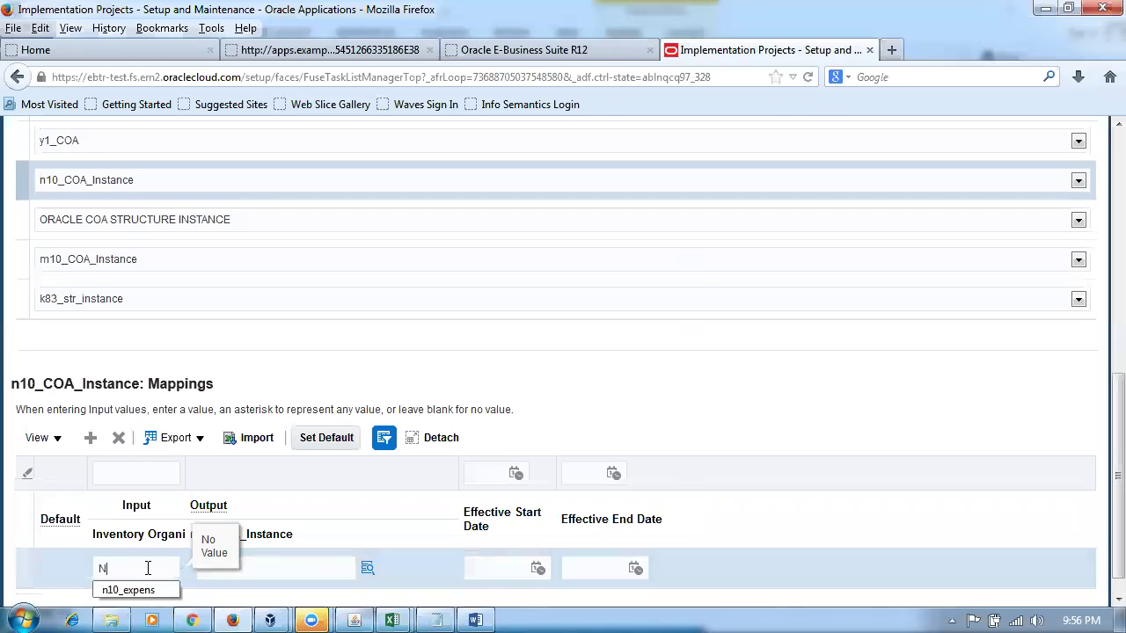
key("Tab")
type("10-1000")
key("BackSpace")
type("-1006")
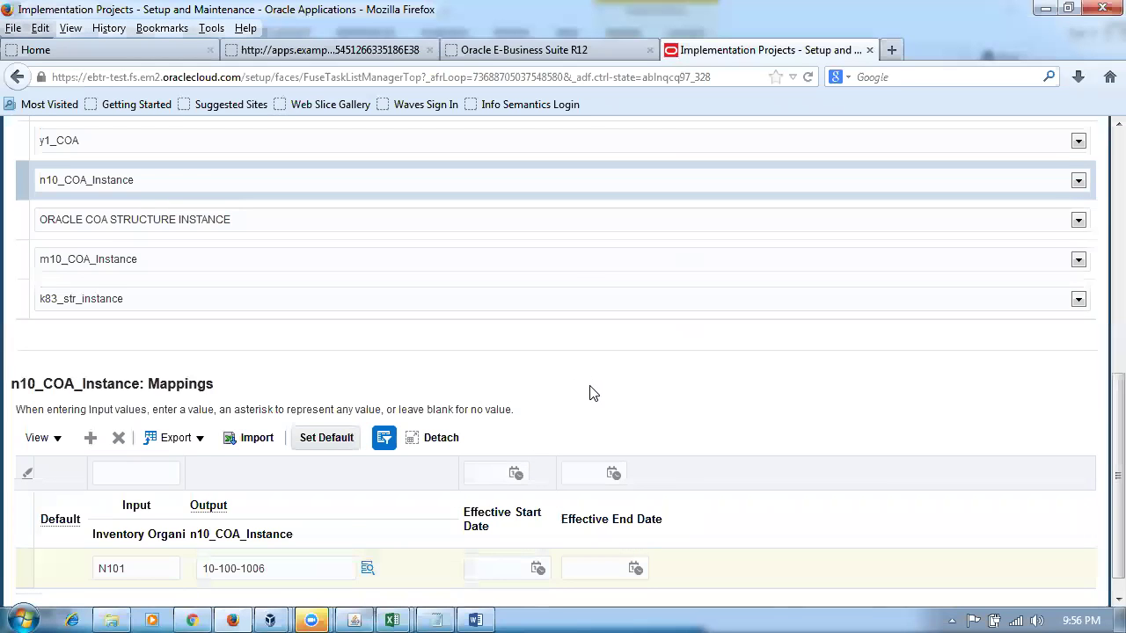
scroll(590, 393, "up", 10)
left_click(773, 178)
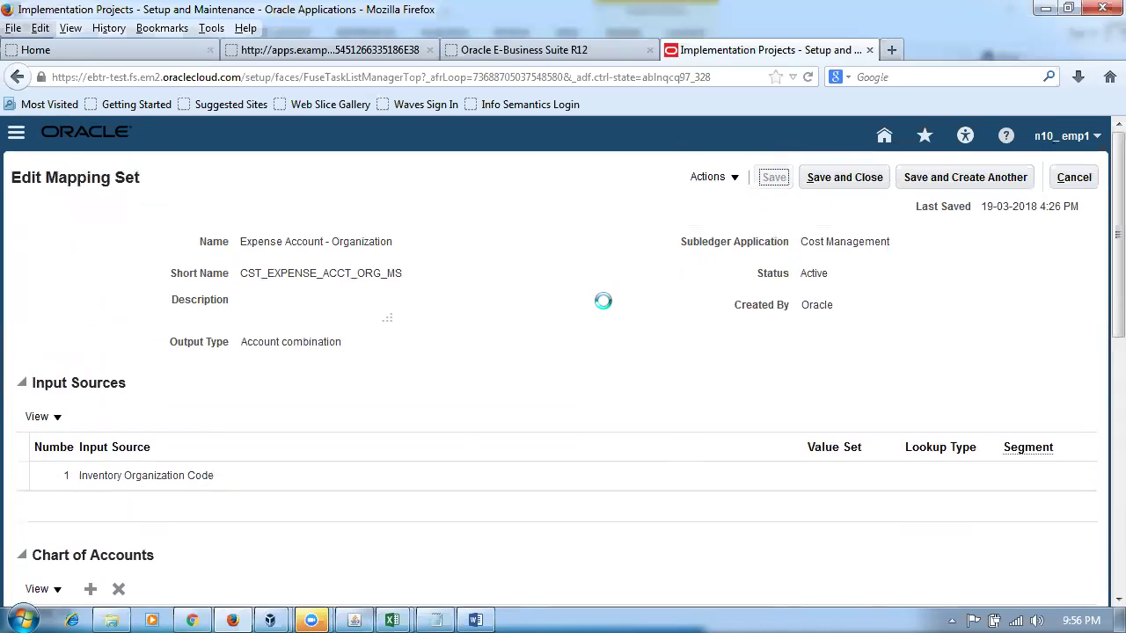
- Save and close the Expense Account - Organization set, then review all six rows of the Word table
left_click(841, 180)
key("alt+Tab")
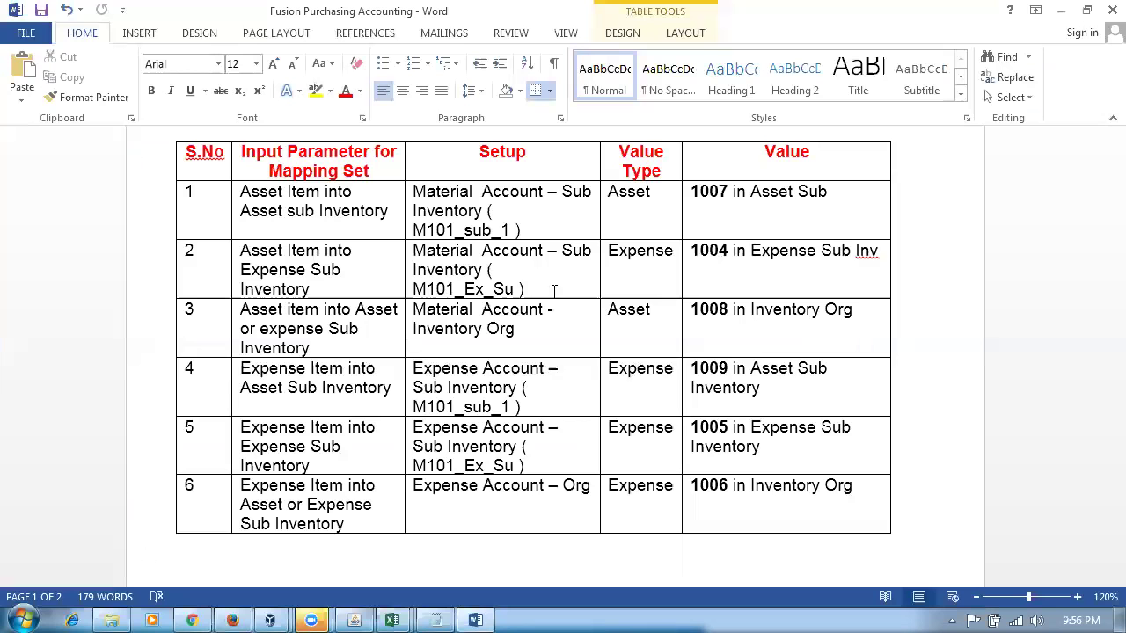
left_click(435, 209)
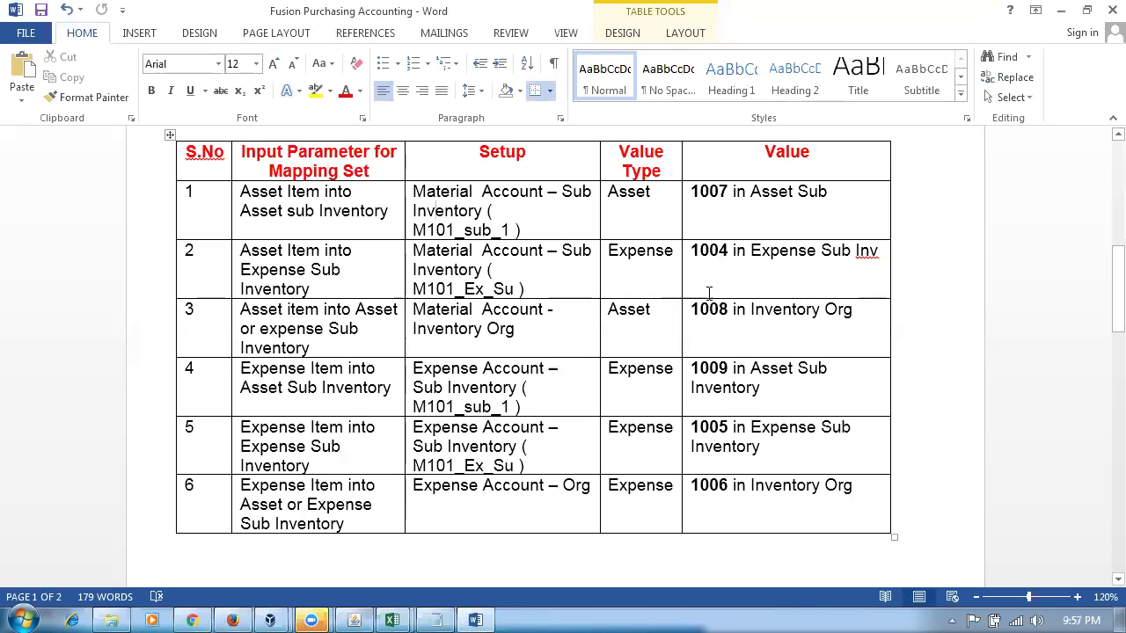
left_click_drag(283, 201, 741, 507)
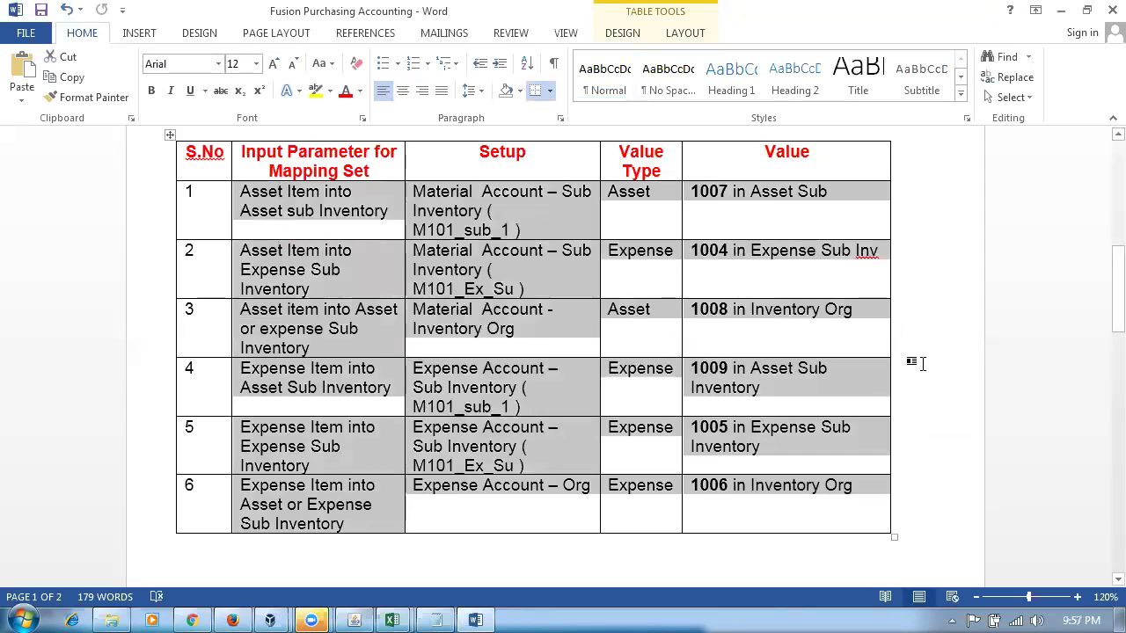
left_click(910, 364)
key("alt+Tab")
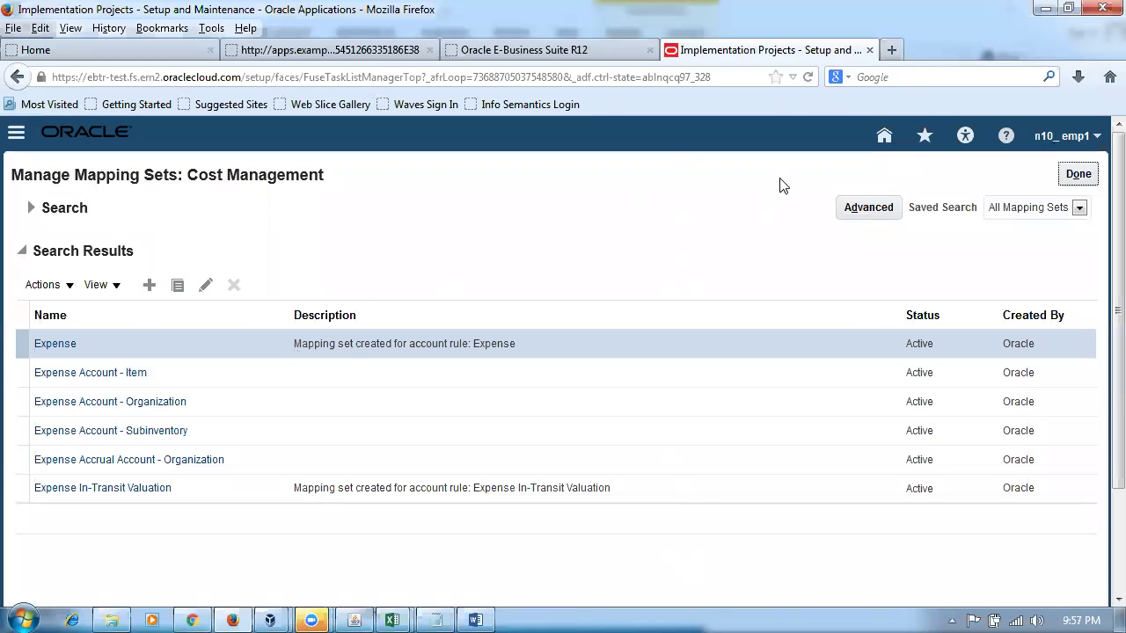
- Load the Oracle Fusion Cloud home page in a new browser tab
left_click(892, 51)
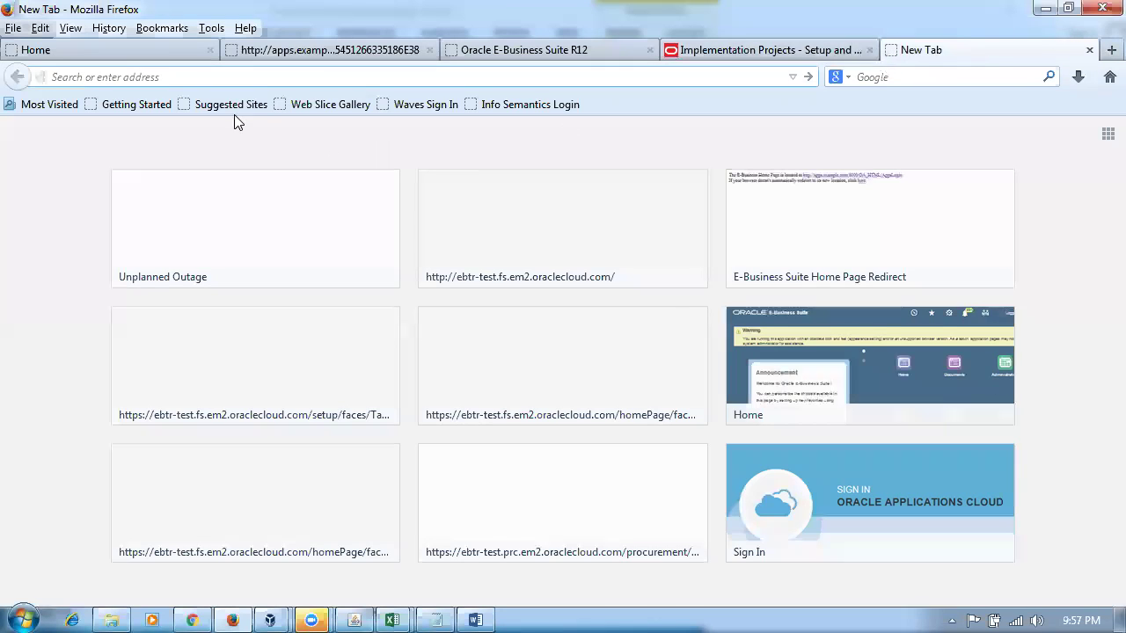
type("e")
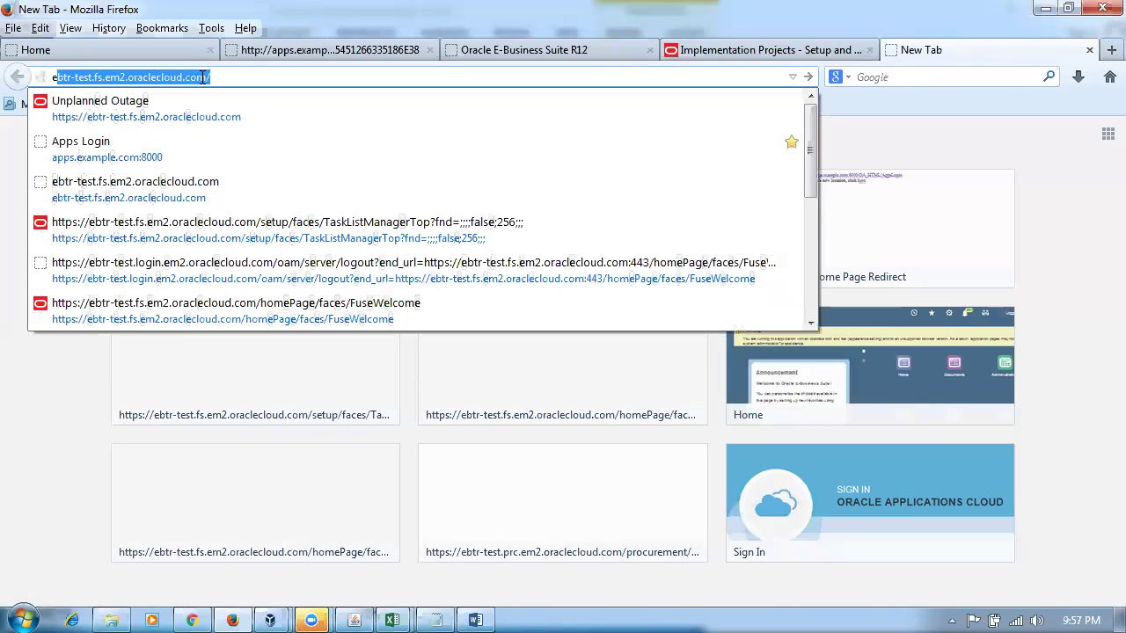
key("Return")
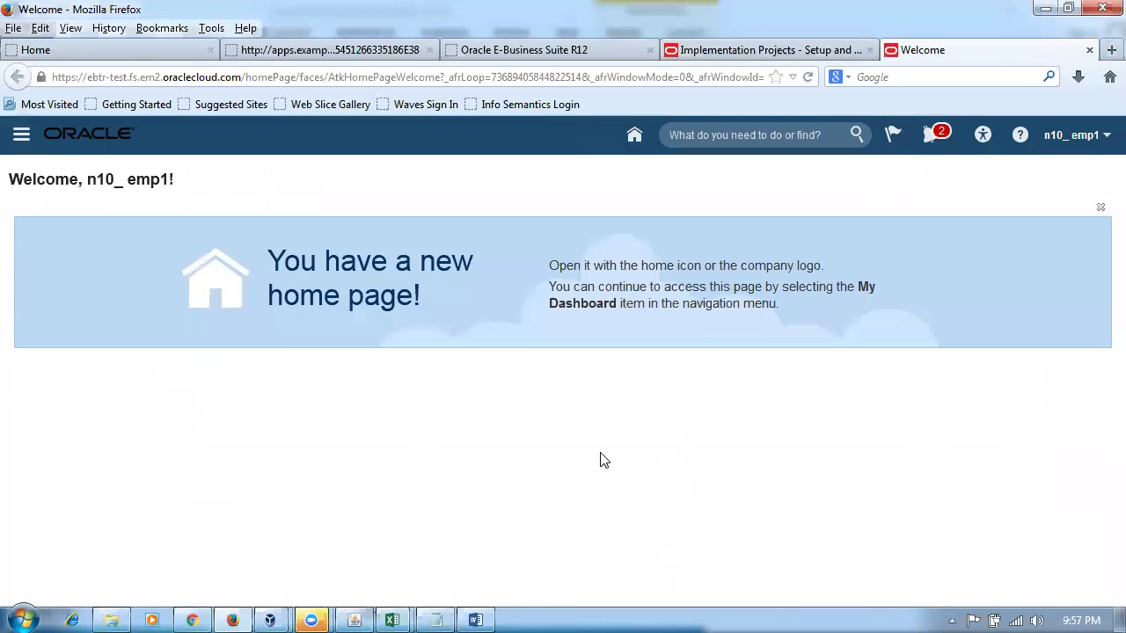
left_click(635, 135)
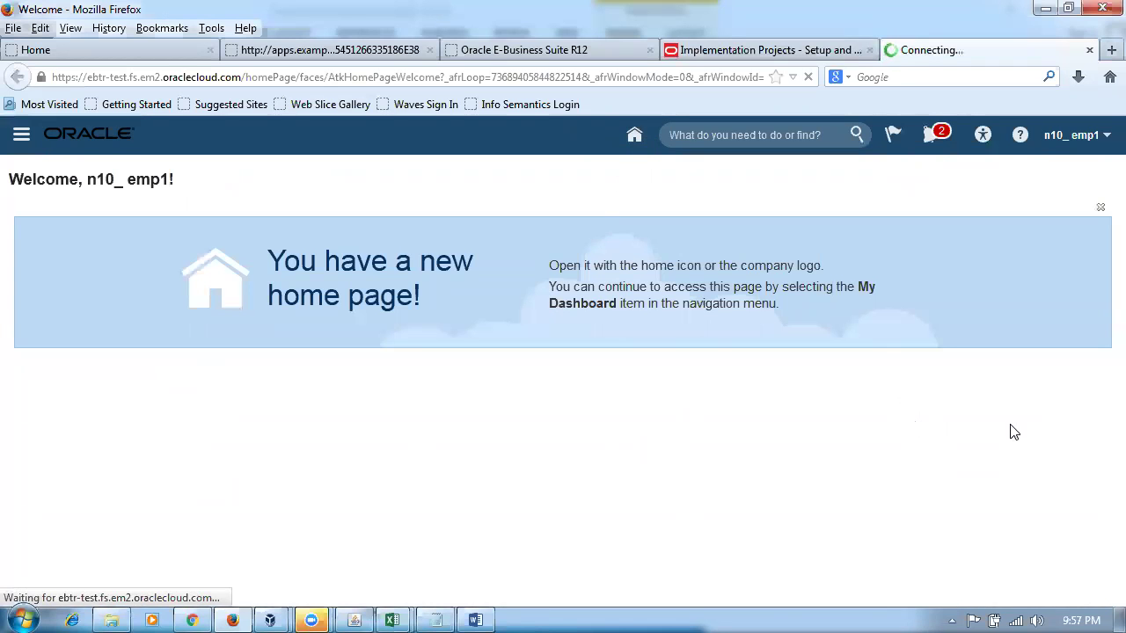
scroll(1030, 441, "down", 6)
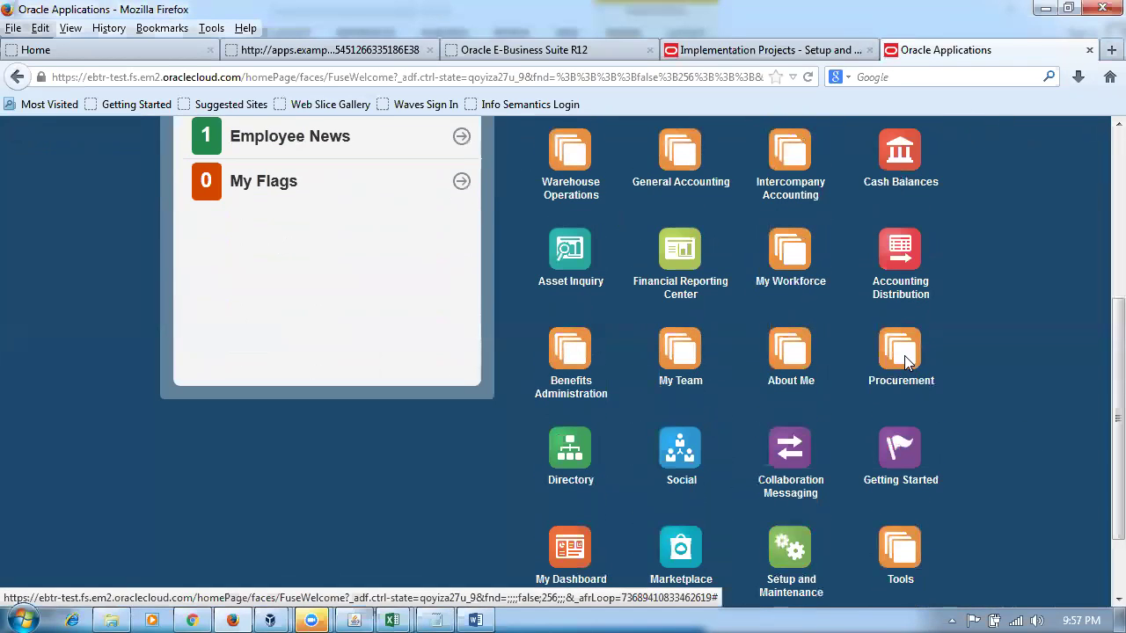
- Go from Procurement to Purchase Requisitions and begin a new requisition line
left_click(904, 356)
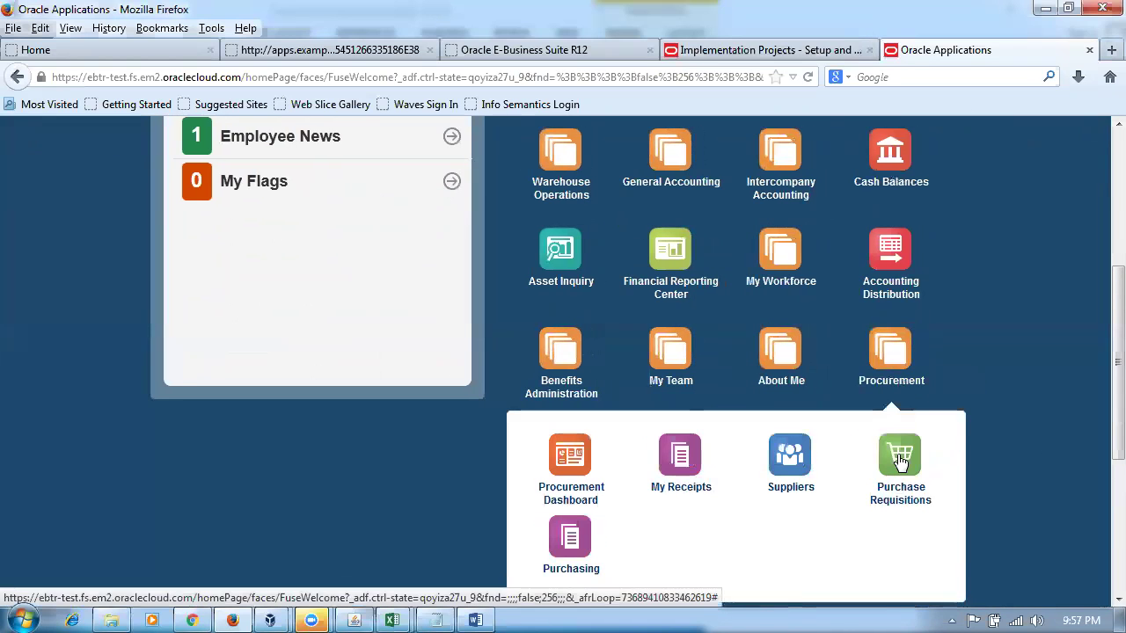
left_click(899, 463)
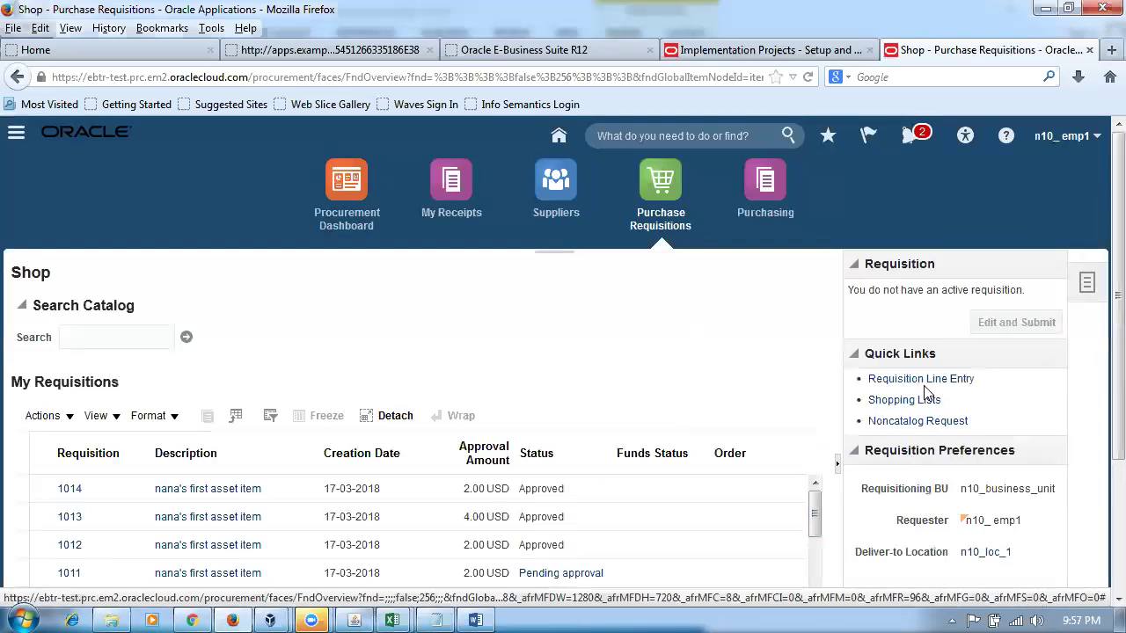
left_click(928, 380)
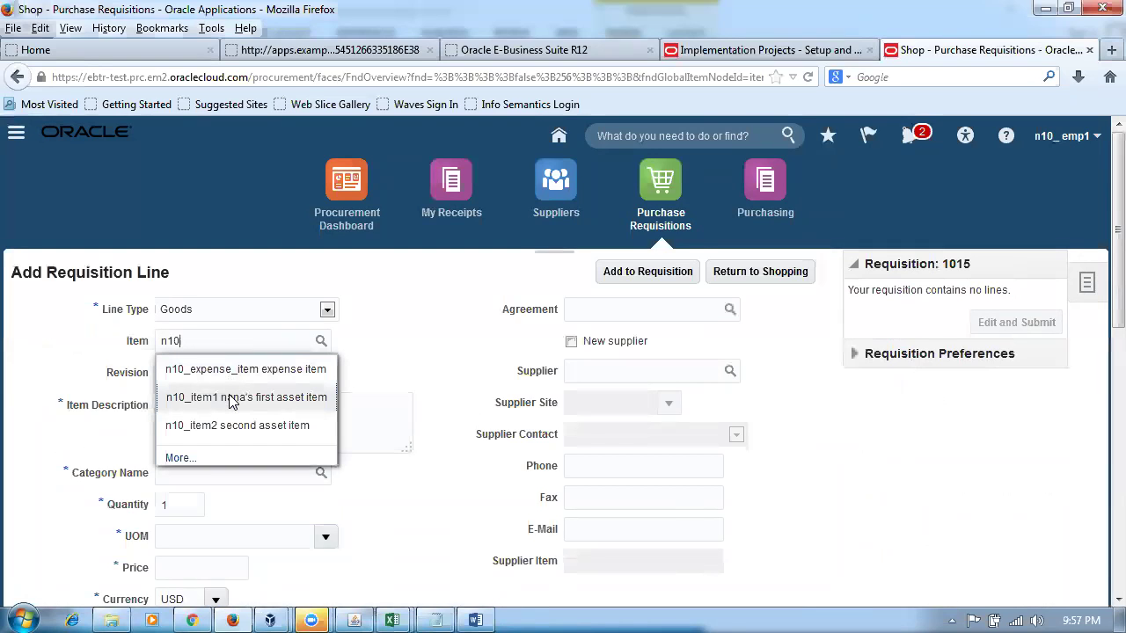
- Add n10_item1 to requisition 1015, note expected account 1007 in Word, and open it for editing
left_click(230, 399)
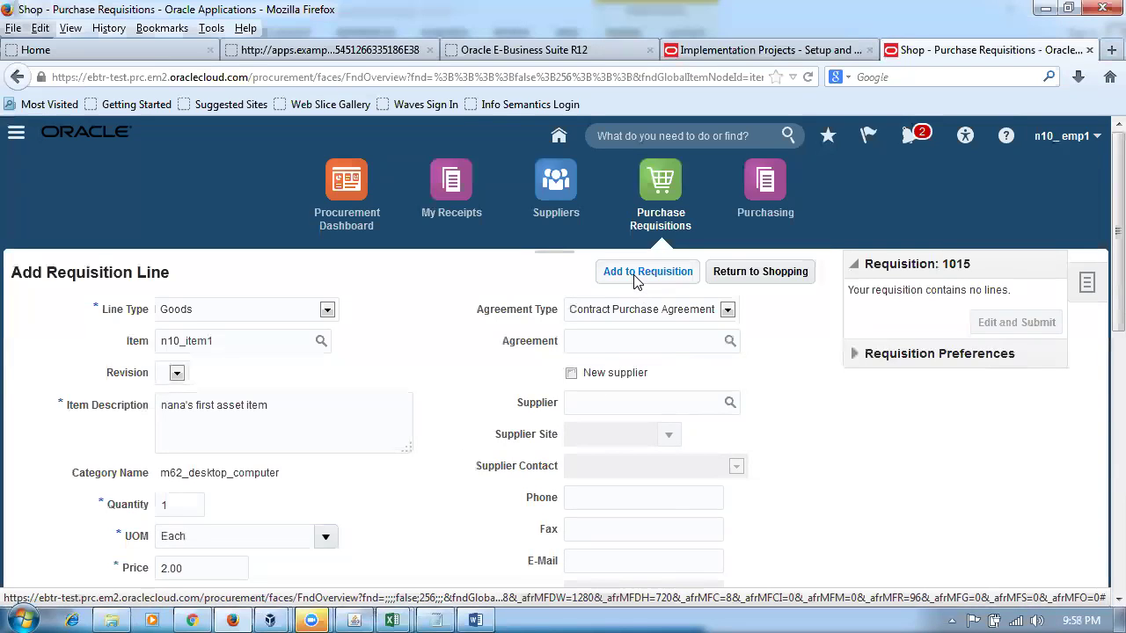
left_click(637, 280)
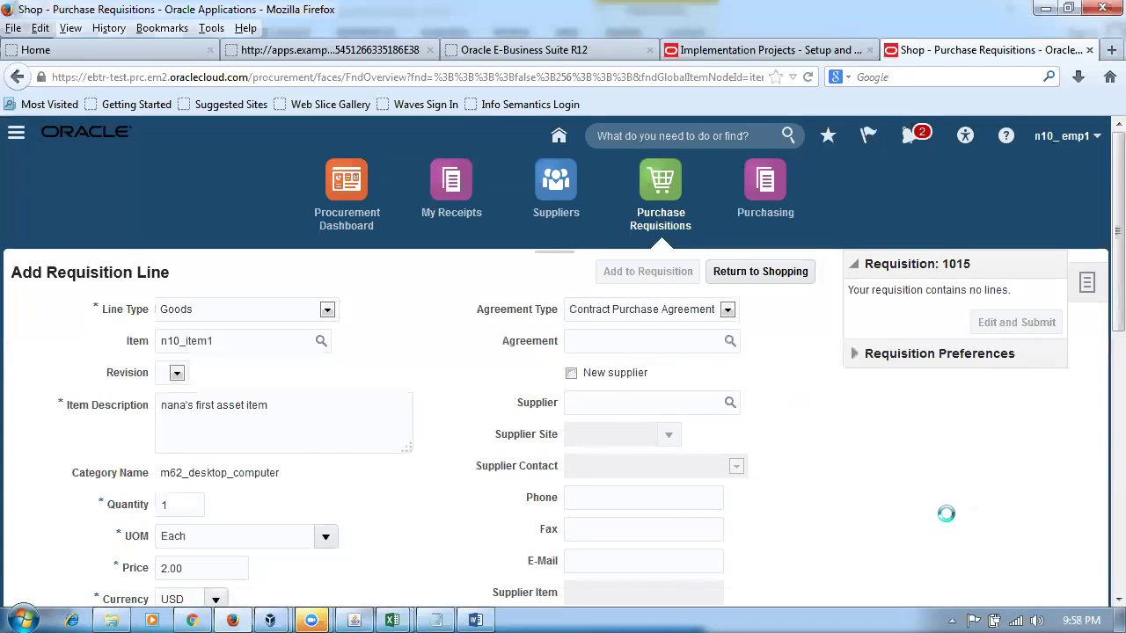
key("alt+Tab")
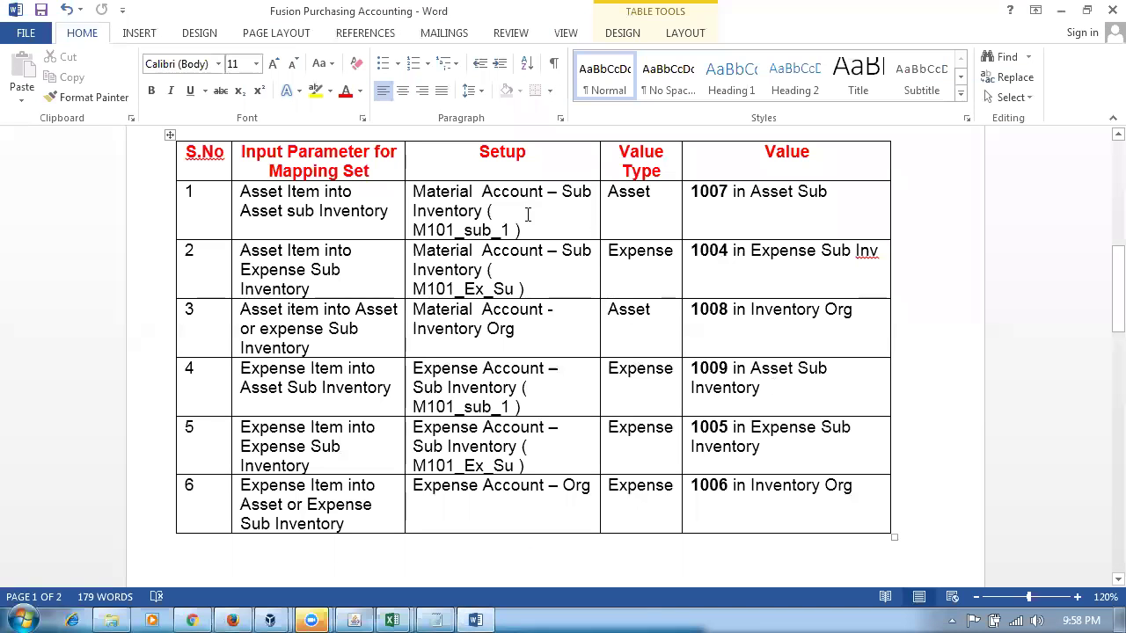
left_click(528, 215)
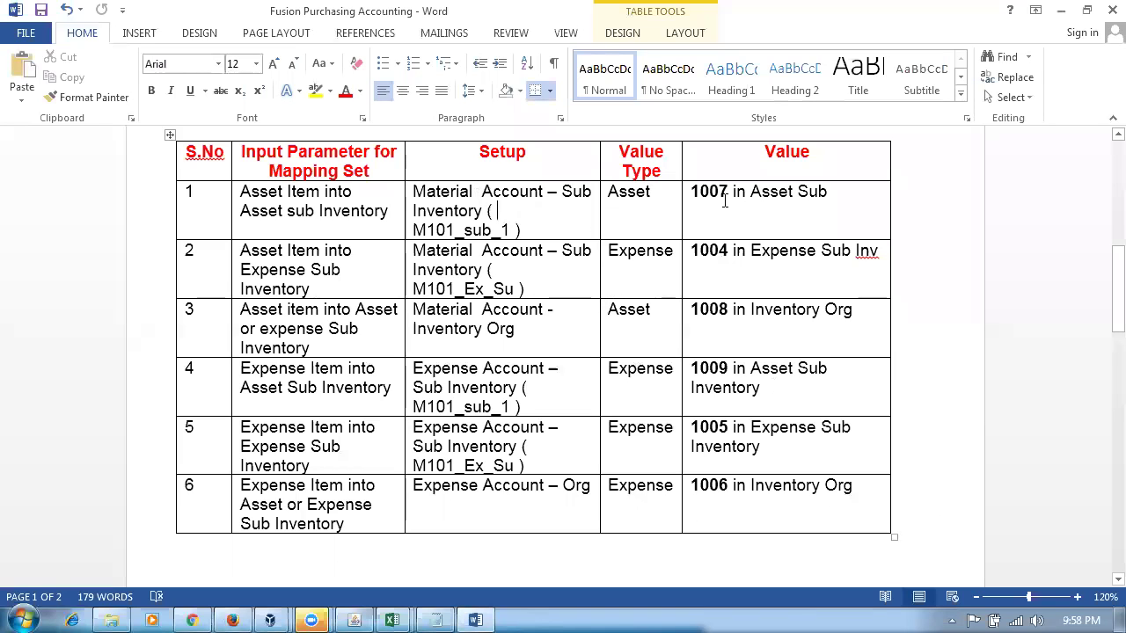
left_click_drag(692, 192, 794, 193)
key("alt+Tab")
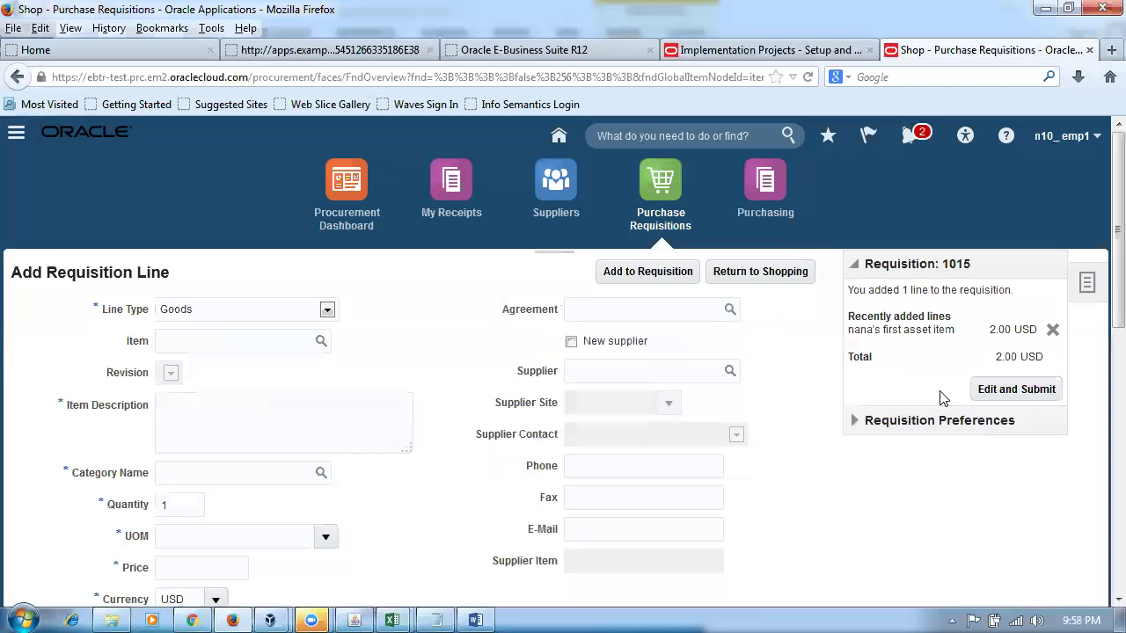
left_click(1000, 392)
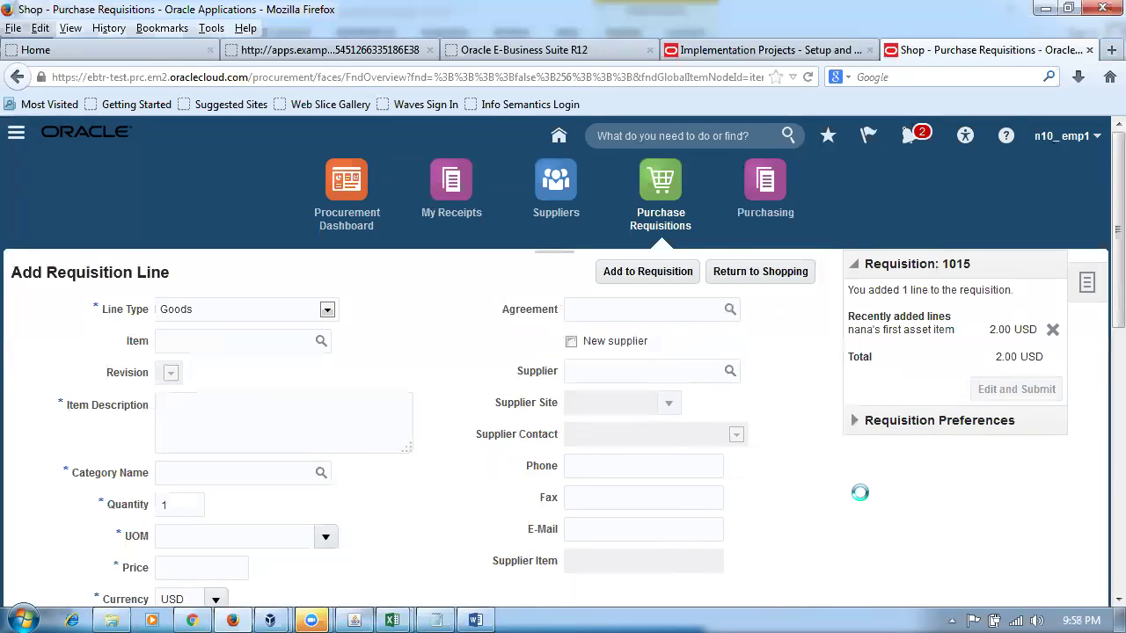
- Check Word row 2: asset item into expense subinventory should charge account 1004
scroll(860, 501, "down", 5)
scroll(861, 500, "down", 4)
scroll(857, 502, "down", 2)
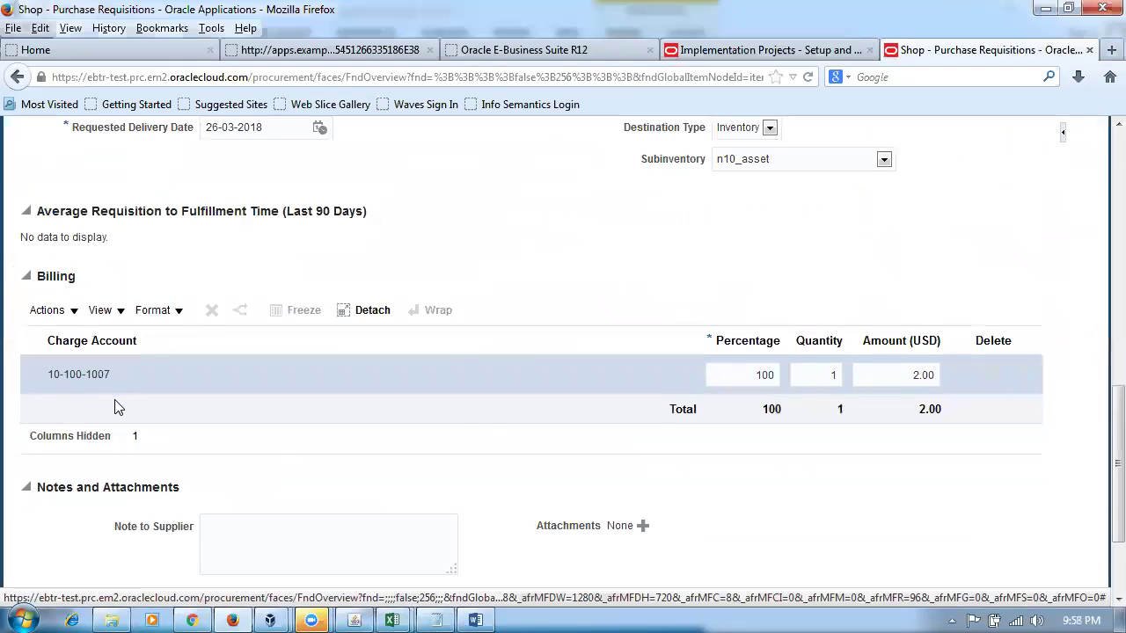
key("alt+Tab")
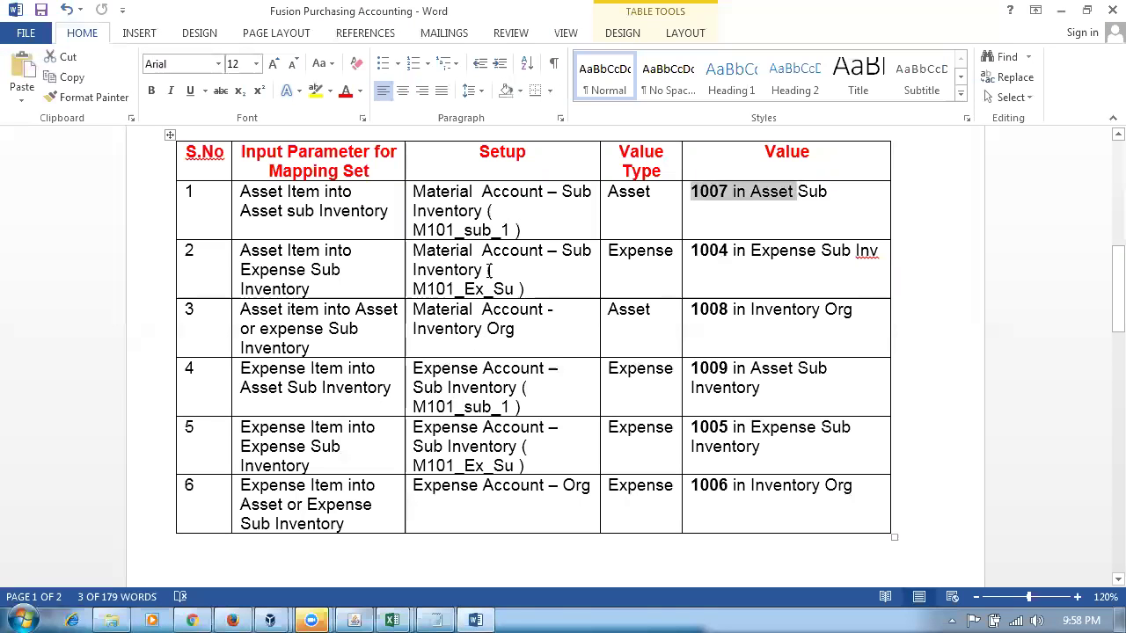
left_click(729, 255)
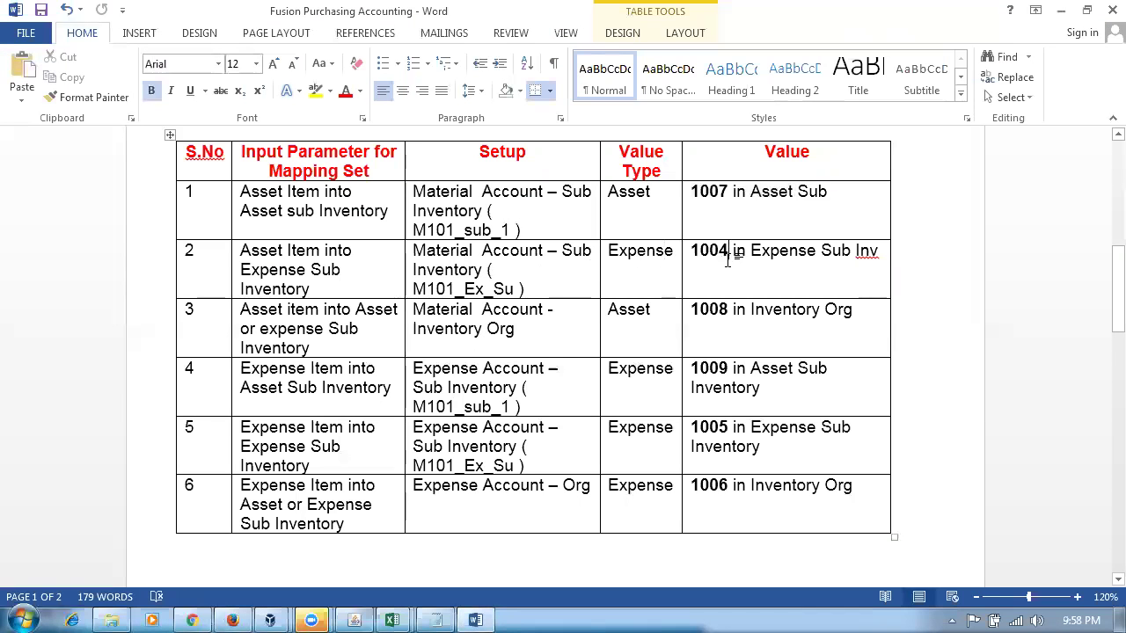
triple_click(455, 253)
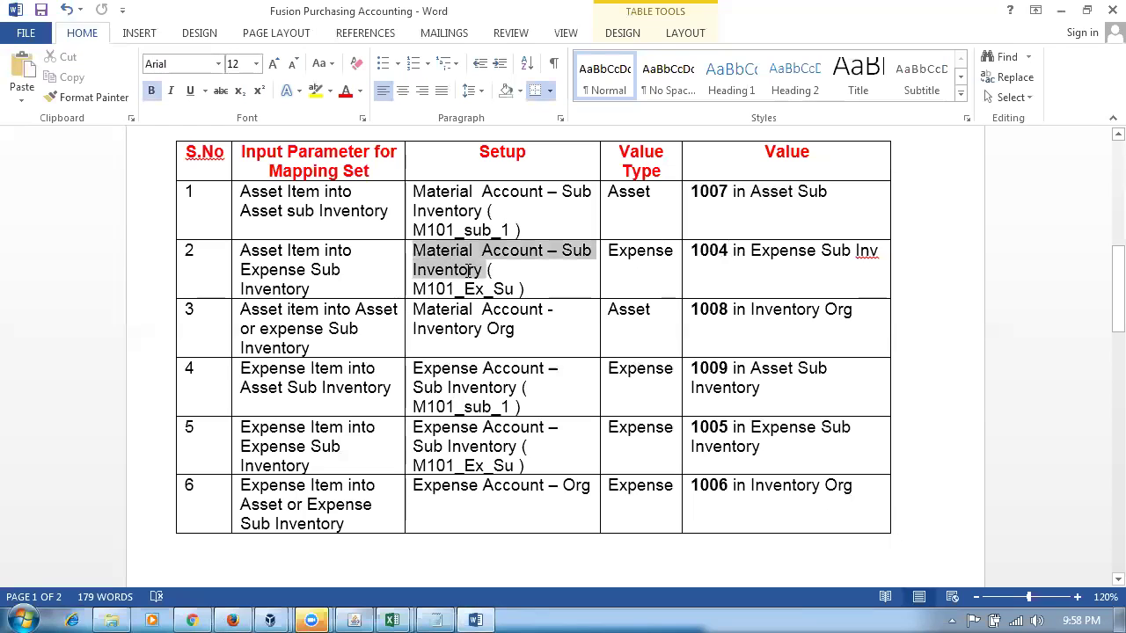
left_click(279, 251)
triple_click(307, 284)
key("alt+Tab")
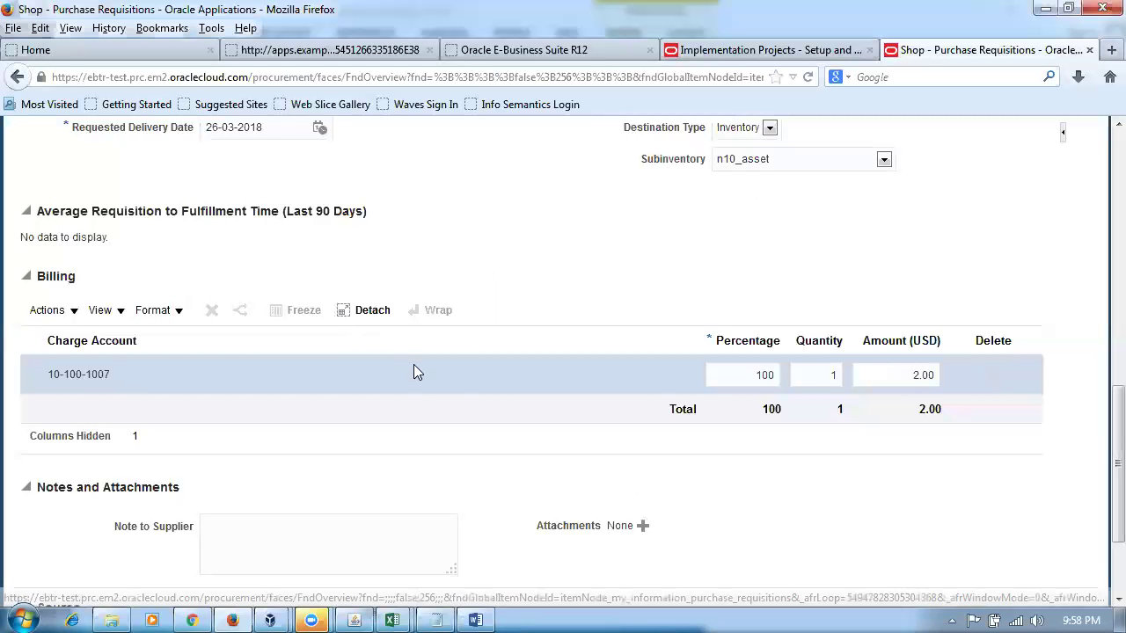
- Set the line's subinventory to n10_expens and save requisition 1015
left_click(791, 164)
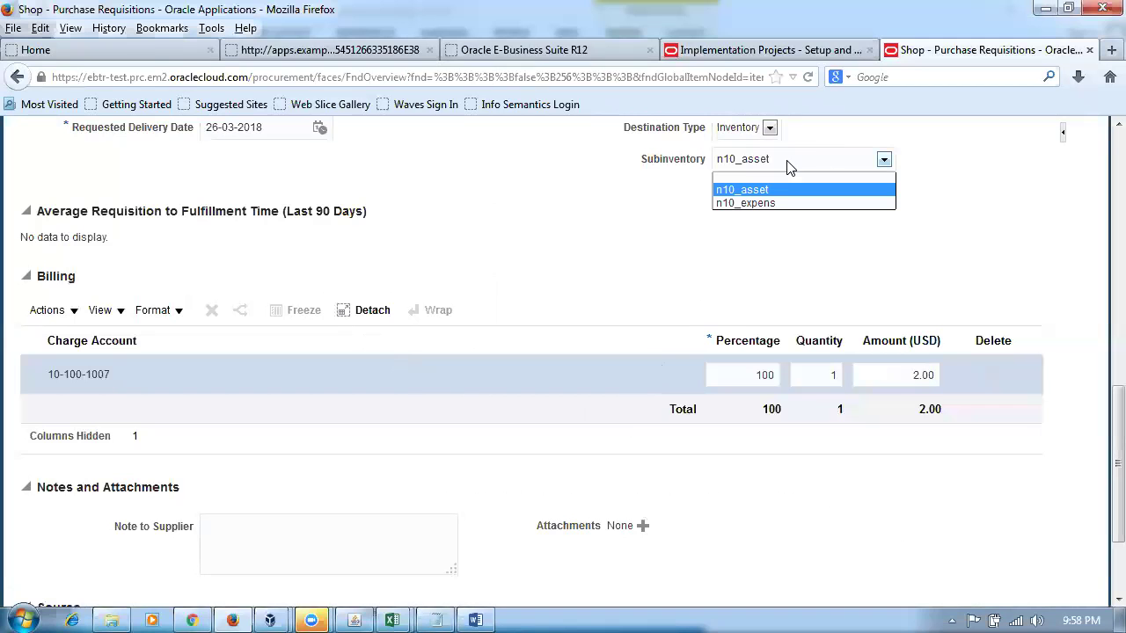
left_click(756, 203)
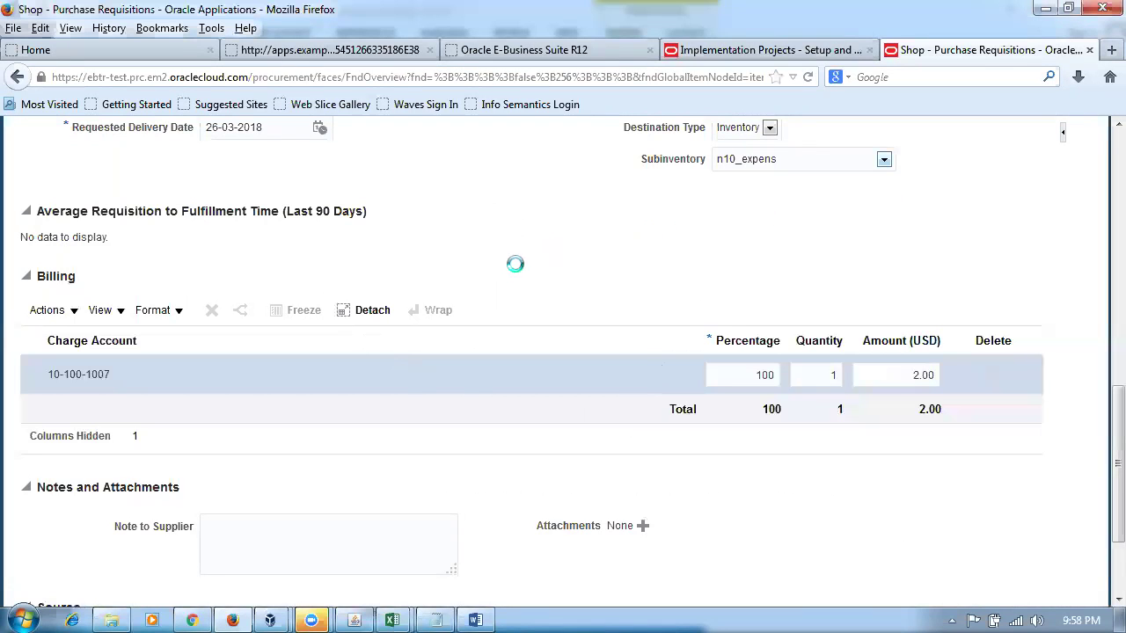
scroll(517, 270, "up", 8)
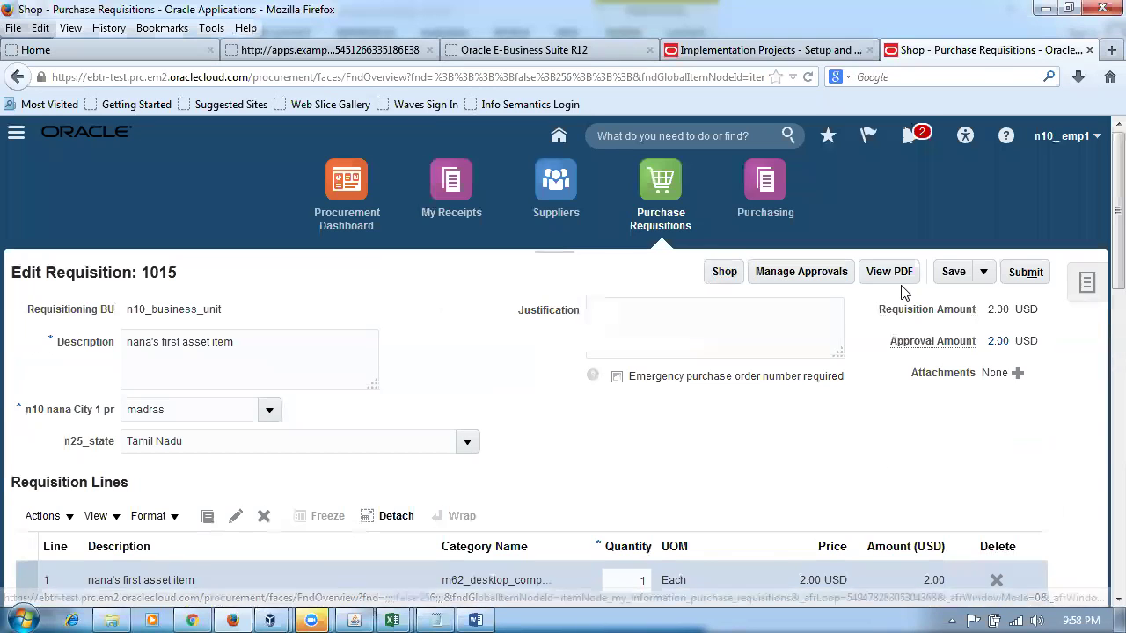
left_click(957, 273)
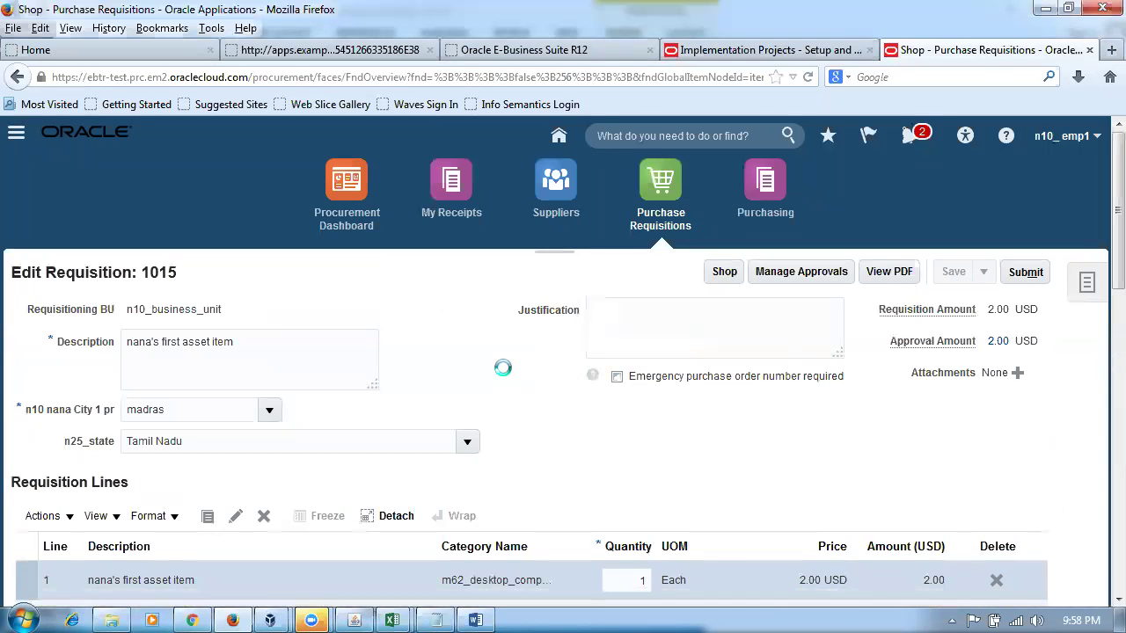
scroll(506, 374, "down", 10)
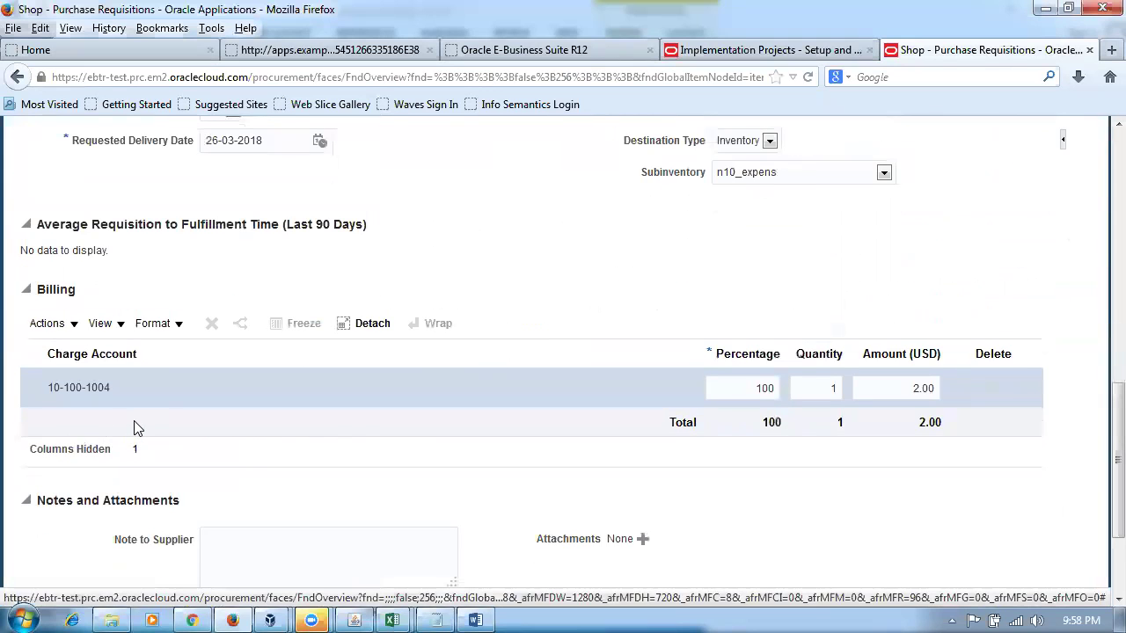
key("alt+Tab")
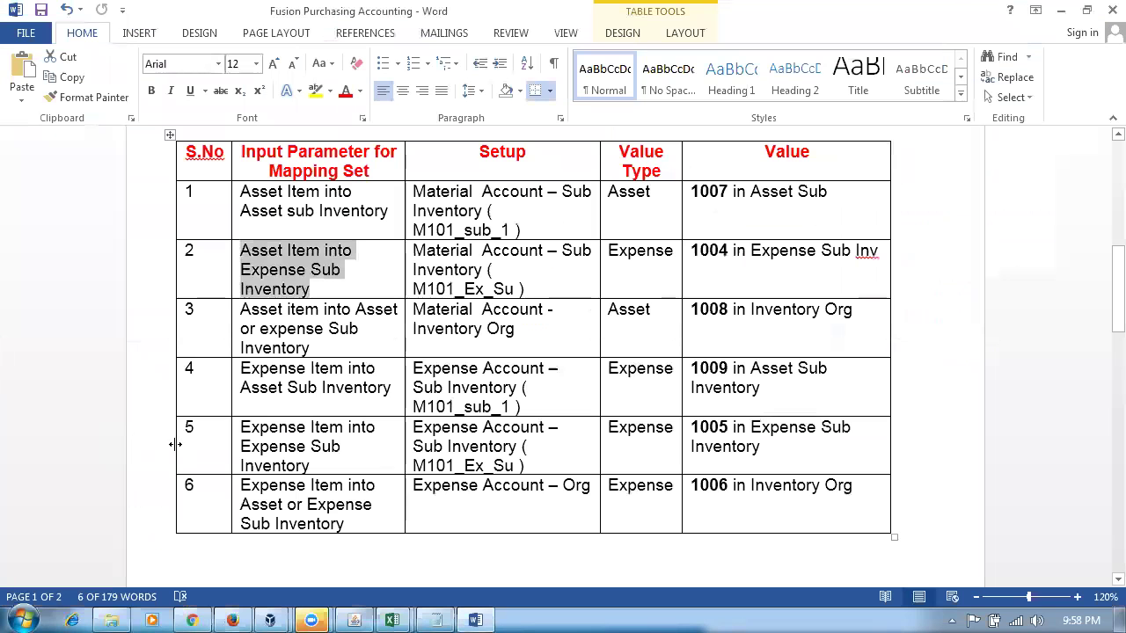
- Highlight rows 1–3 in the Word notes, locating row 3's Inventory Org setup and 1008 account
left_click_drag(315, 201, 937, 255)
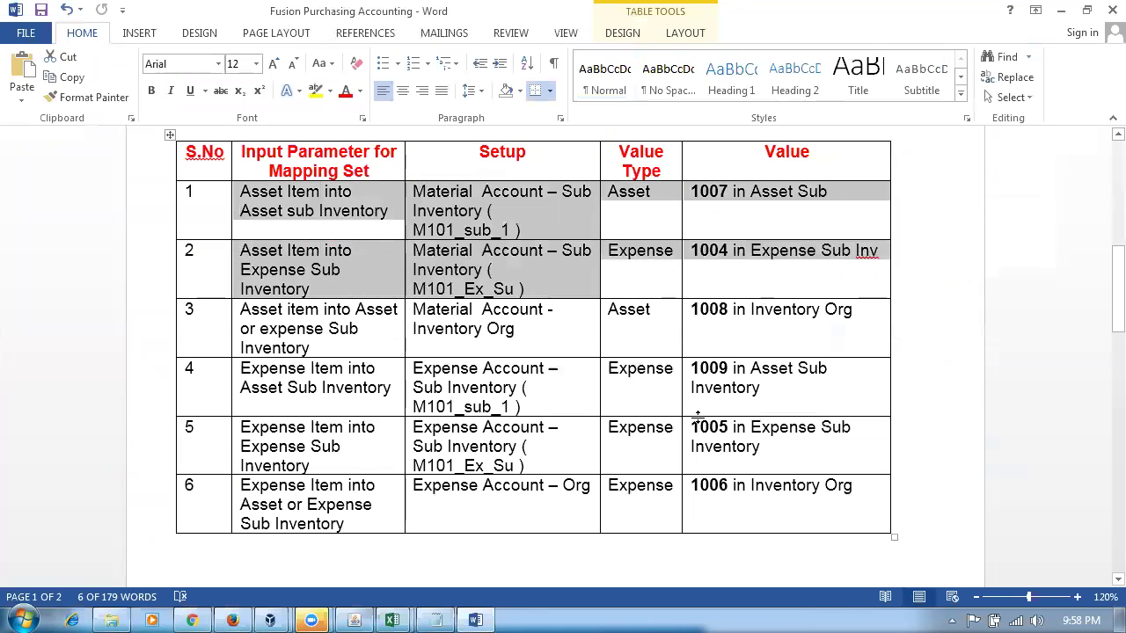
left_click(304, 348)
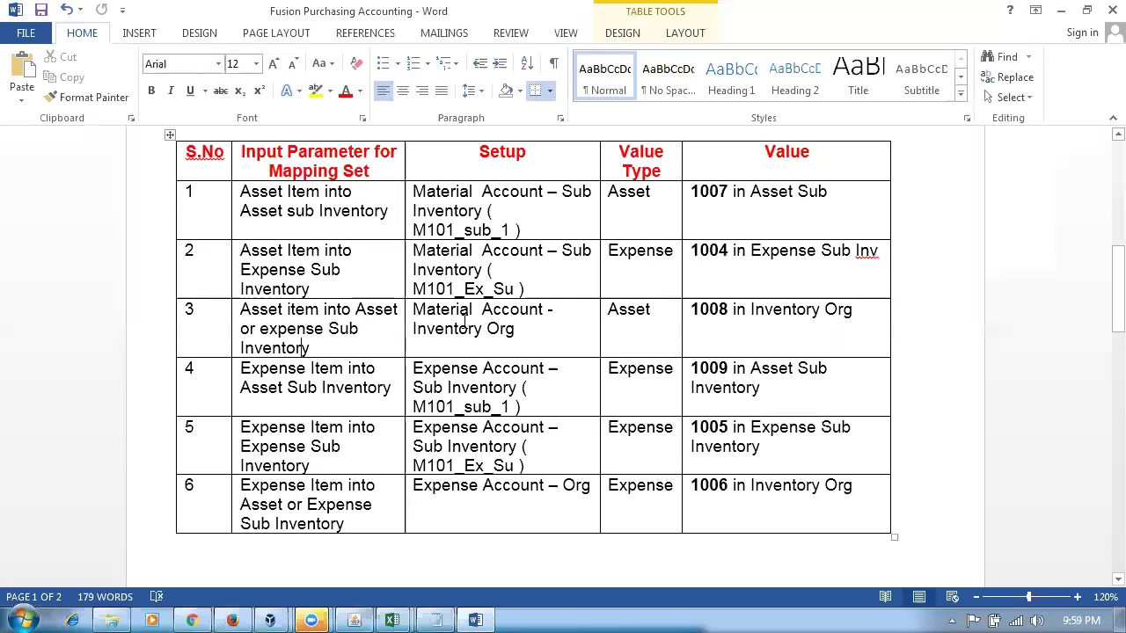
left_click_drag(457, 329, 488, 329)
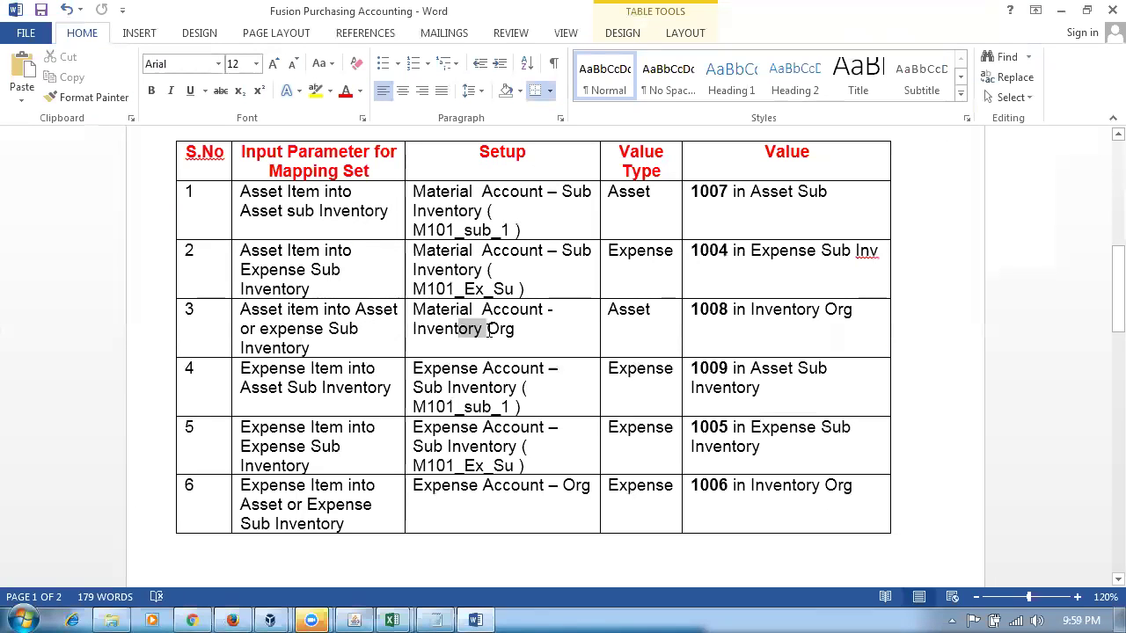
left_click_drag(558, 191, 781, 264)
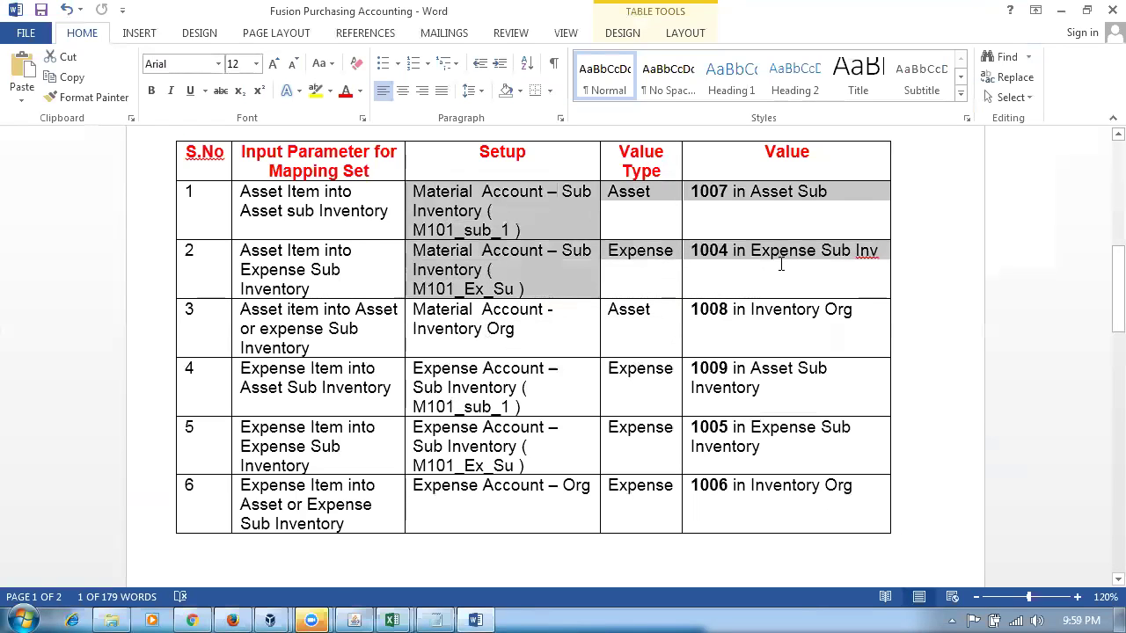
left_click(733, 308)
left_click(695, 309)
left_click(728, 309, "shift")
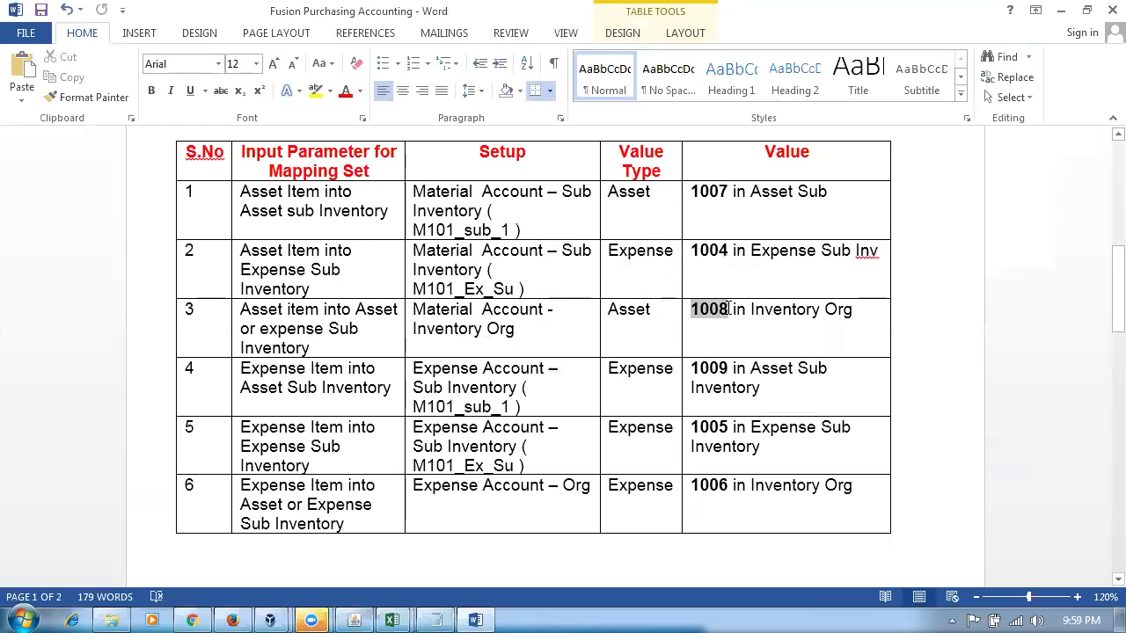
- Recheck row 3's Material Account - Inventory Org setup, then return to the Cost Management mapping sets
left_click_drag(525, 200, 769, 284)
left_click_drag(518, 324, 709, 314)
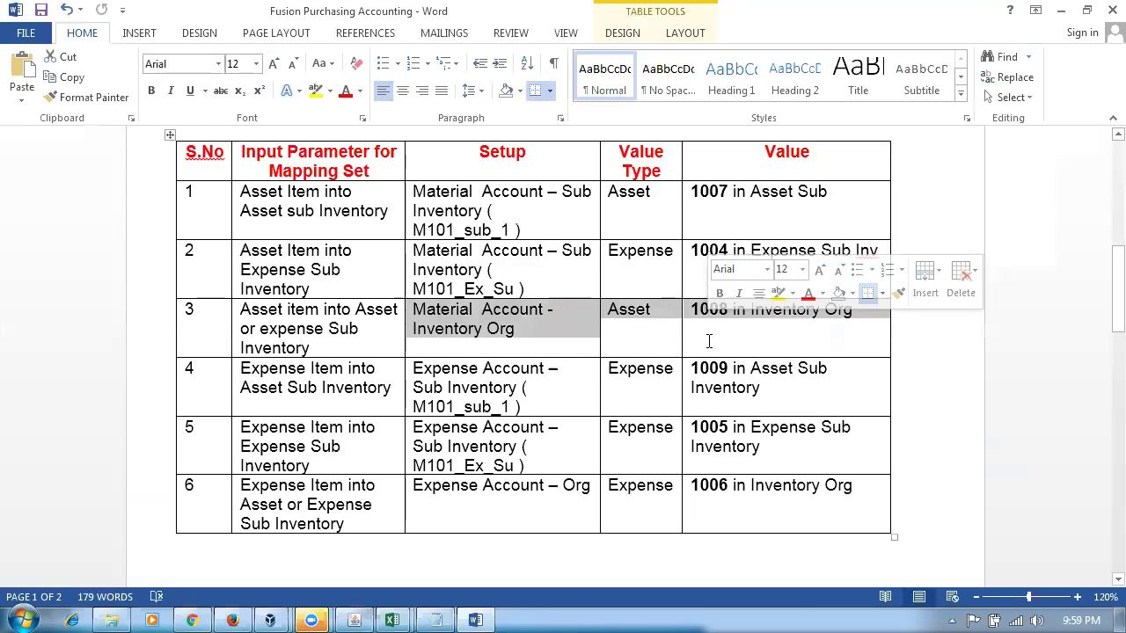
left_click(709, 341)
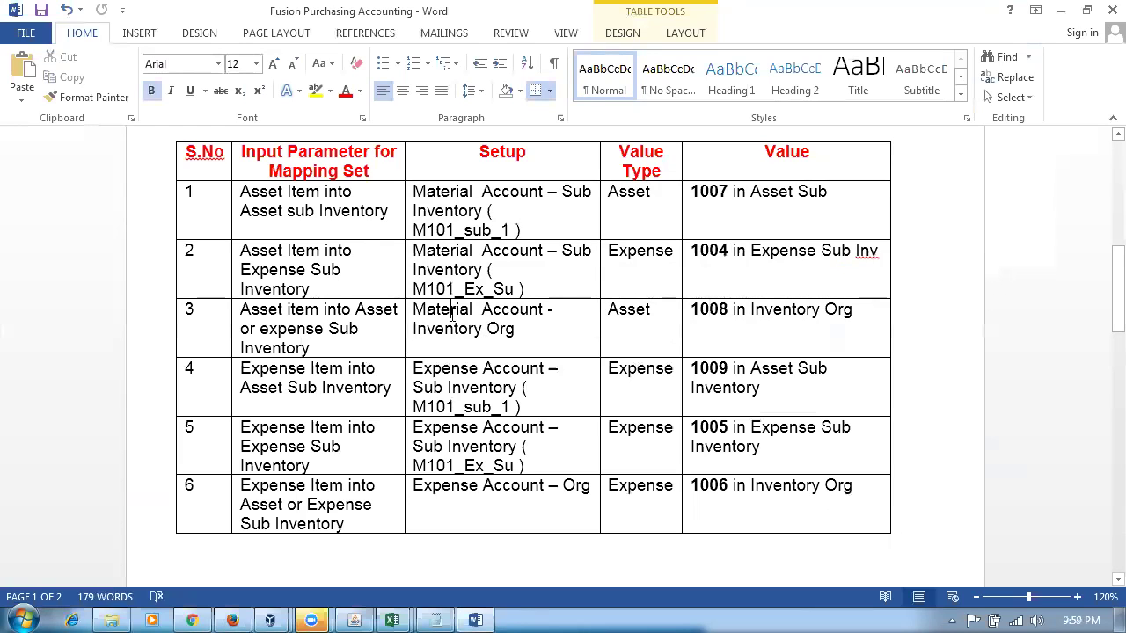
left_click_drag(450, 311, 540, 334)
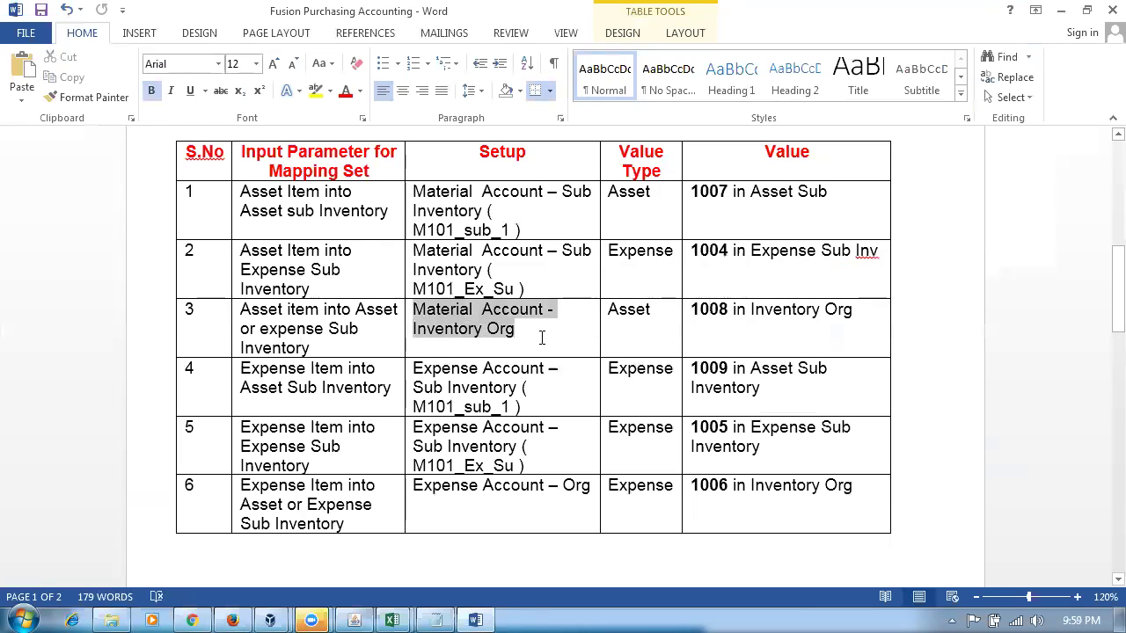
left_click(744, 348)
left_click_drag(515, 191, 522, 280)
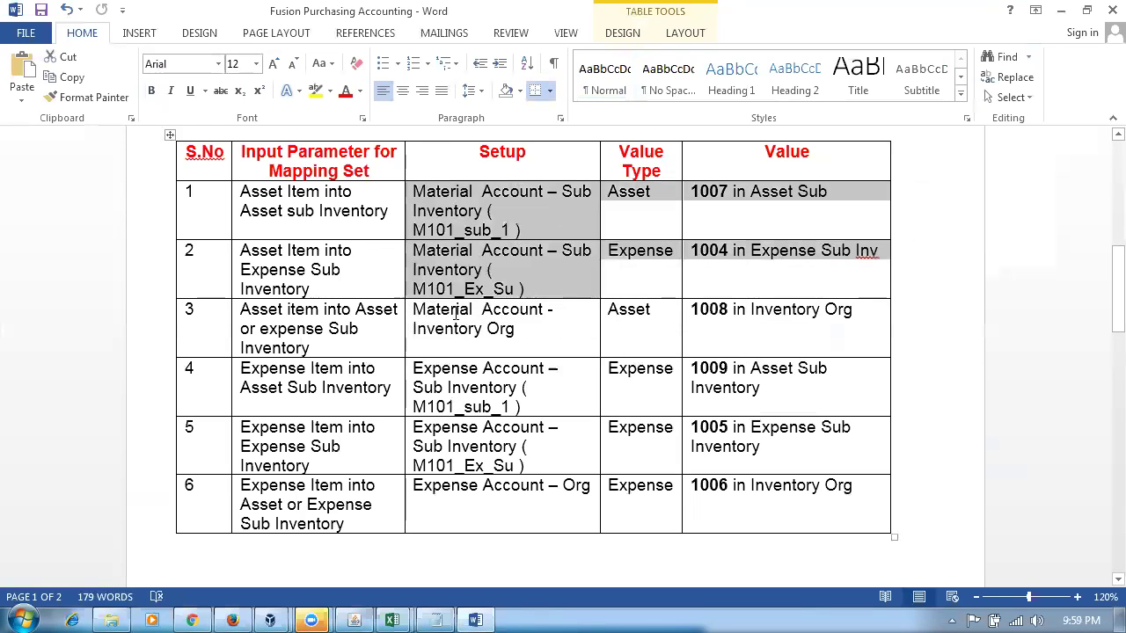
left_click_drag(455, 312, 484, 328)
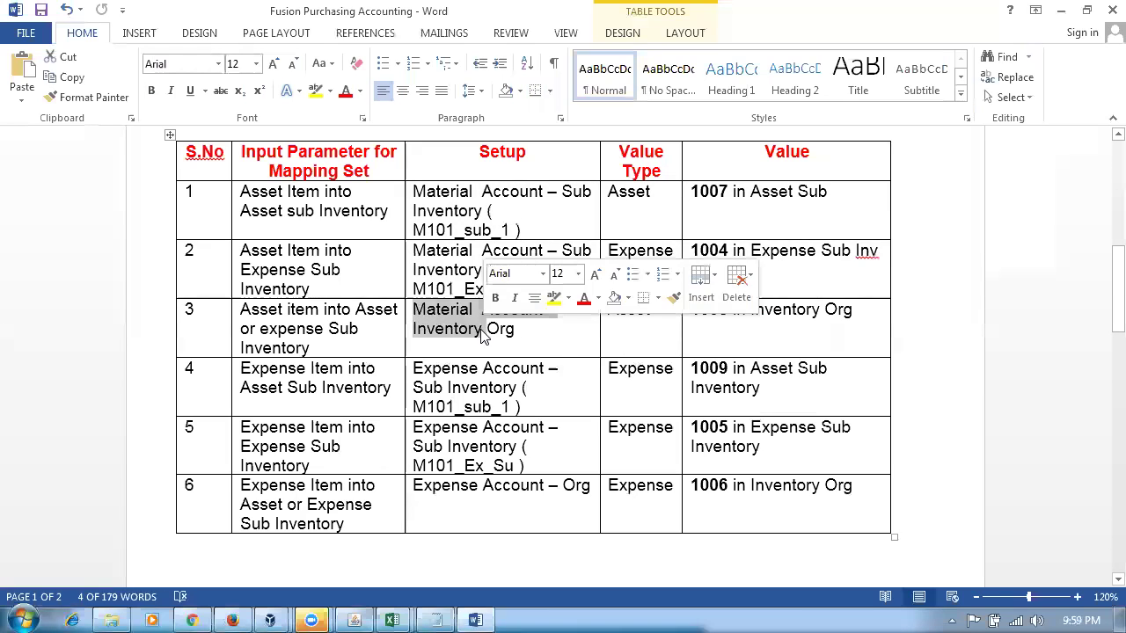
key("alt+Tab")
left_click(778, 51)
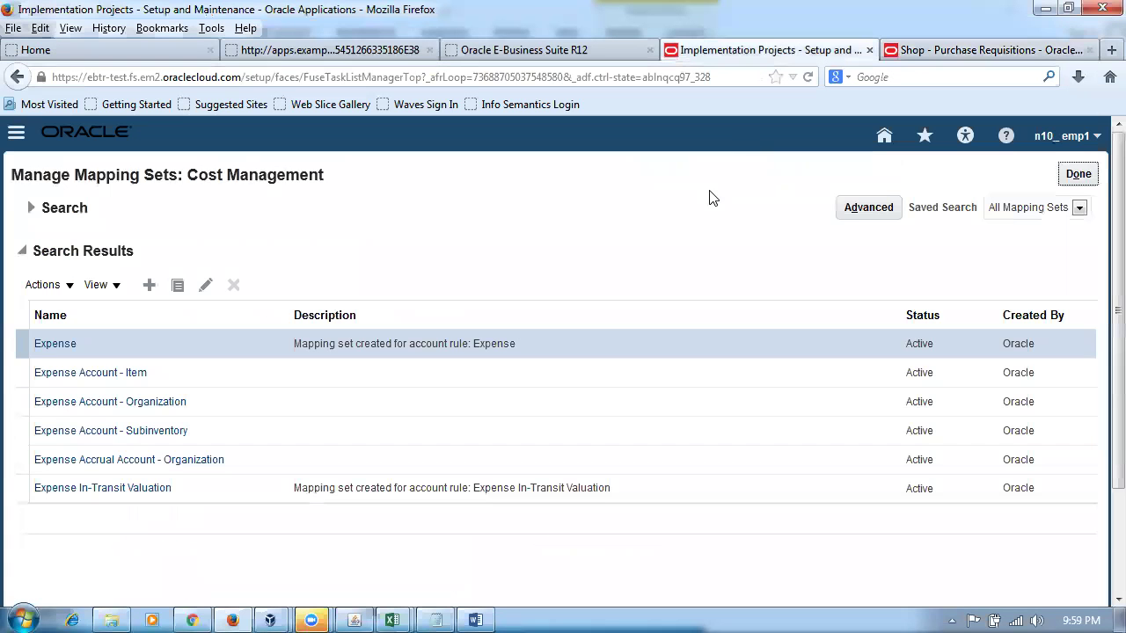
- Search mapping sets for 'material' and open Material Account - Subinventory
left_click(29, 209)
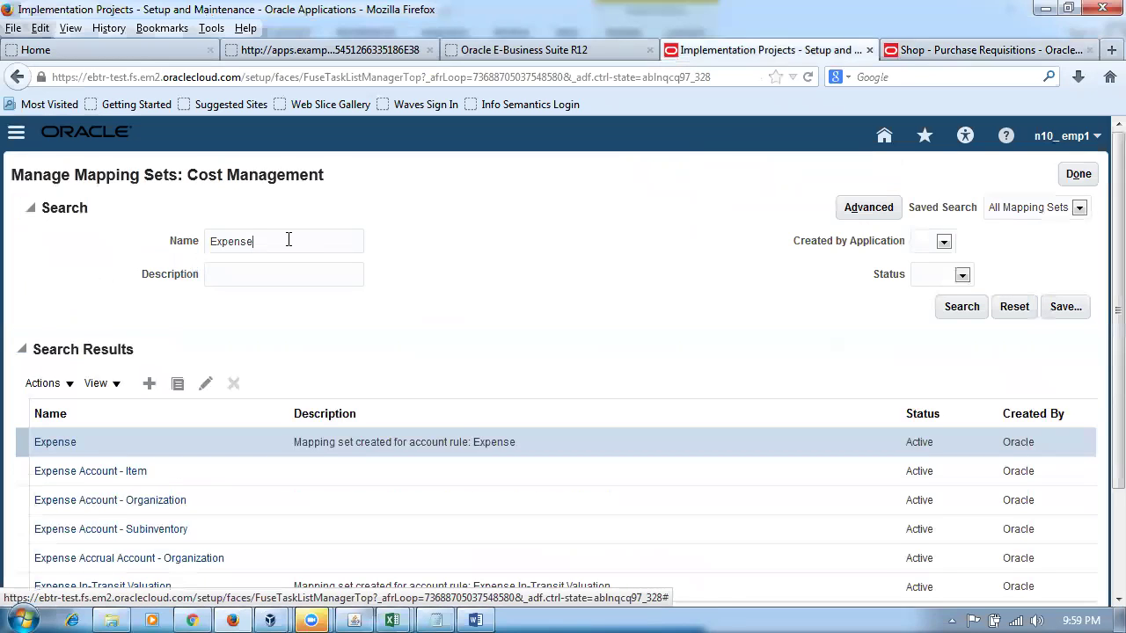
double_click(289, 239)
type("mater")
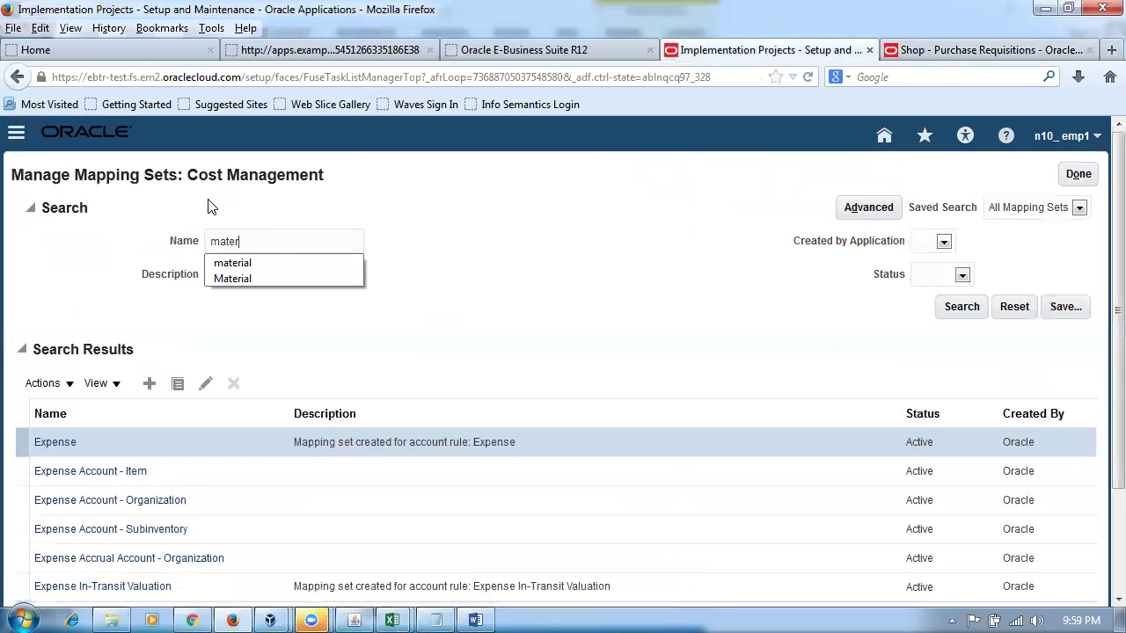
type("ial")
left_click(961, 306)
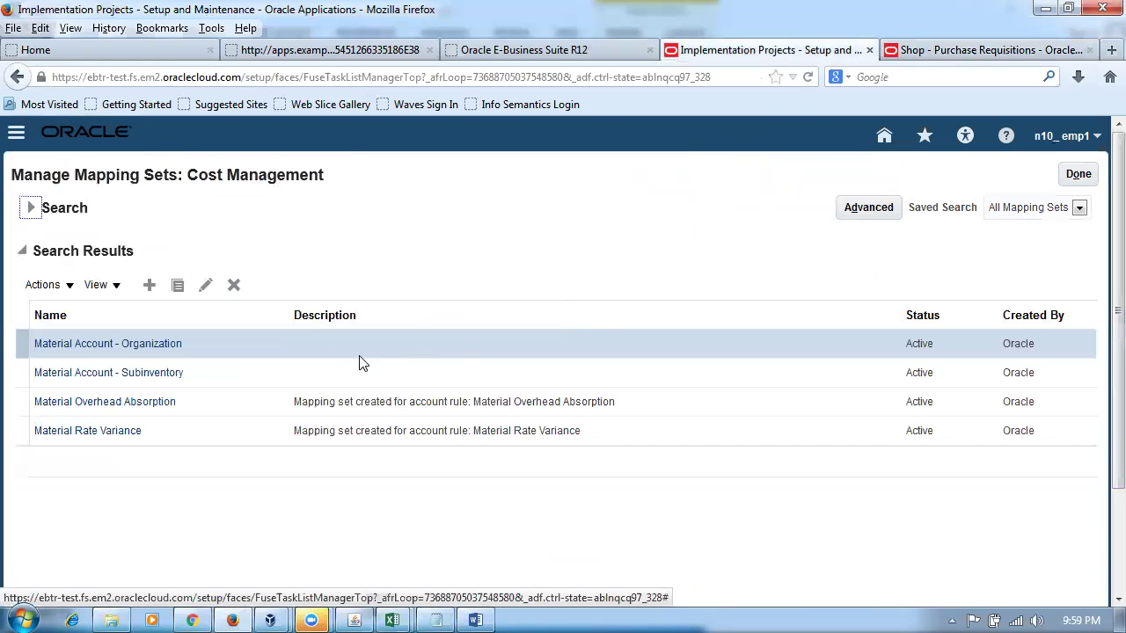
left_click(119, 373)
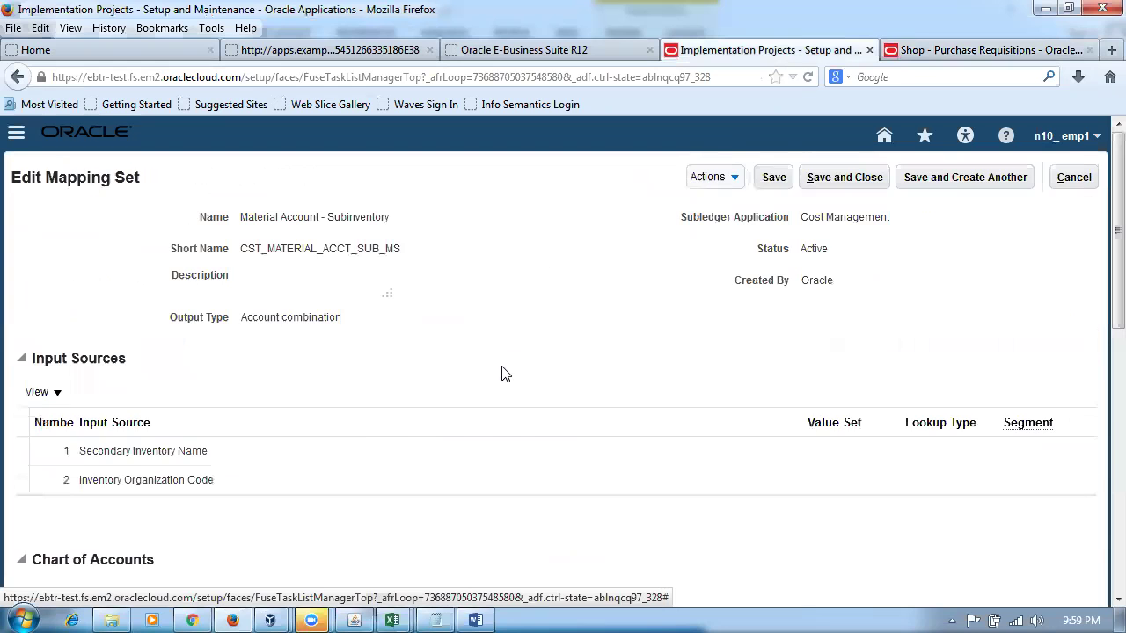
- Select the n10_COA_Instance chart of accounts in the mapping set
left_click_drag(1098, 264, 1102, 448)
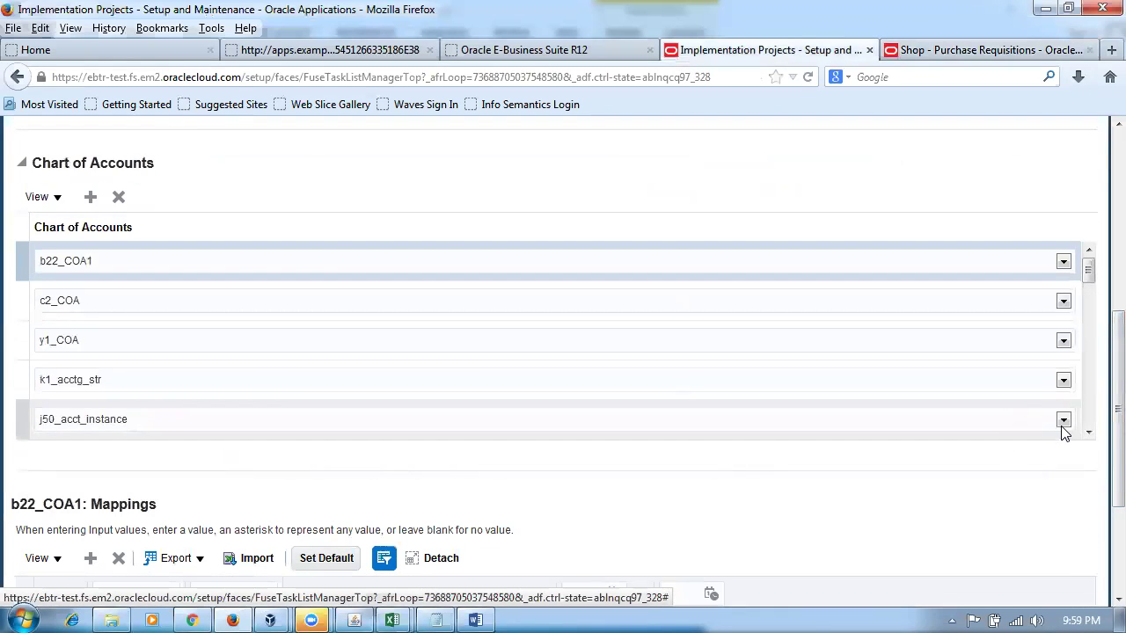
left_click(1088, 420)
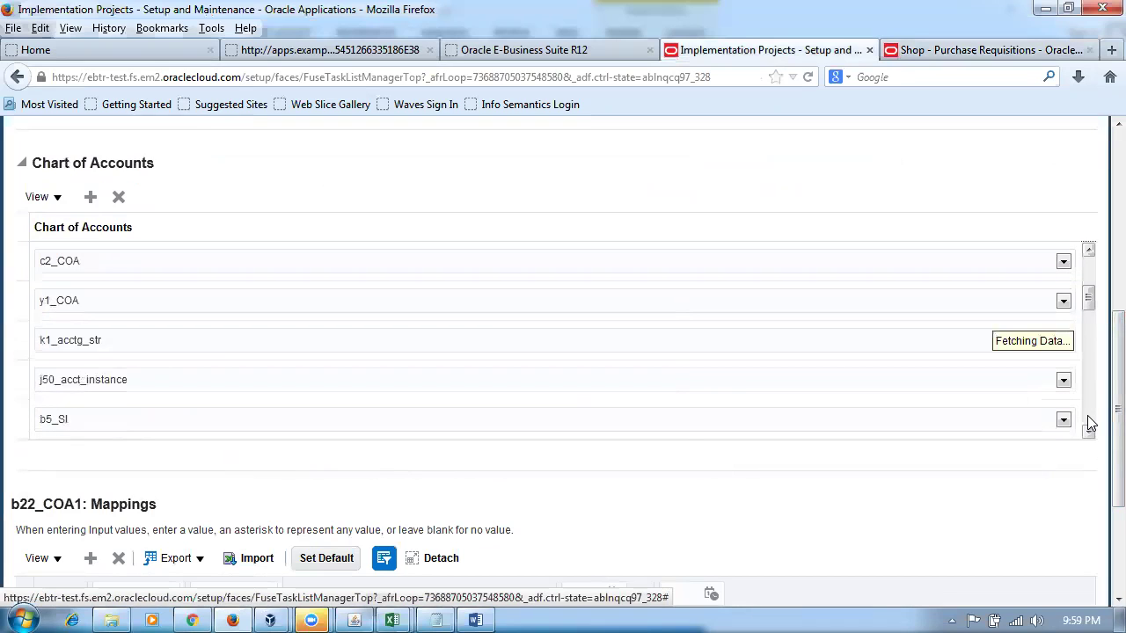
left_click(1089, 424)
left_click(1089, 424)
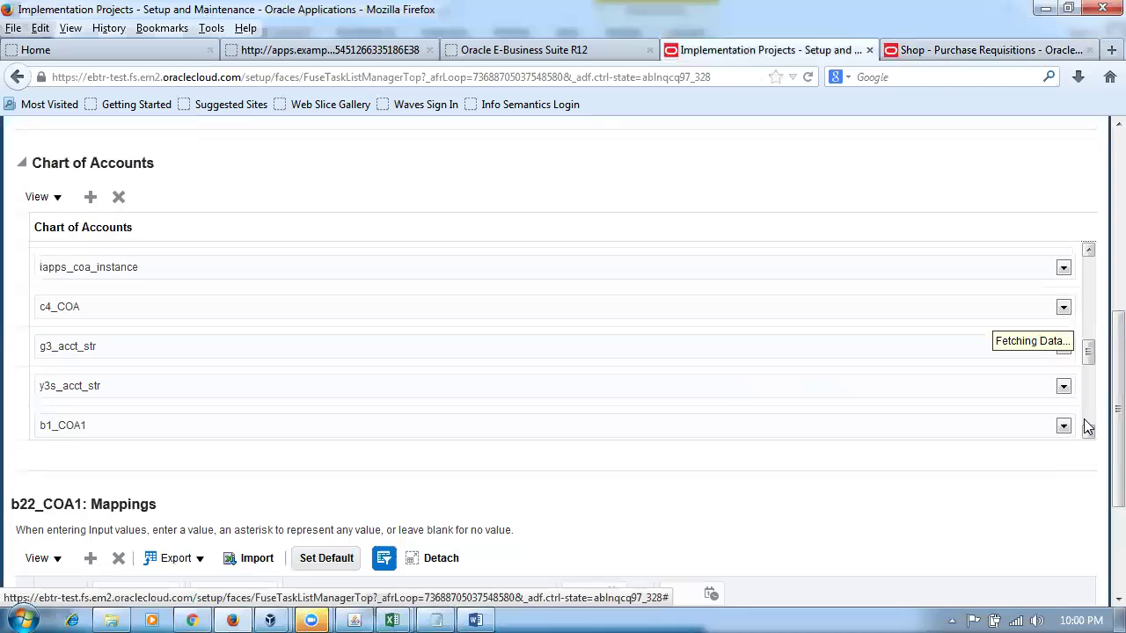
left_click(1089, 426)
left_click(1089, 425)
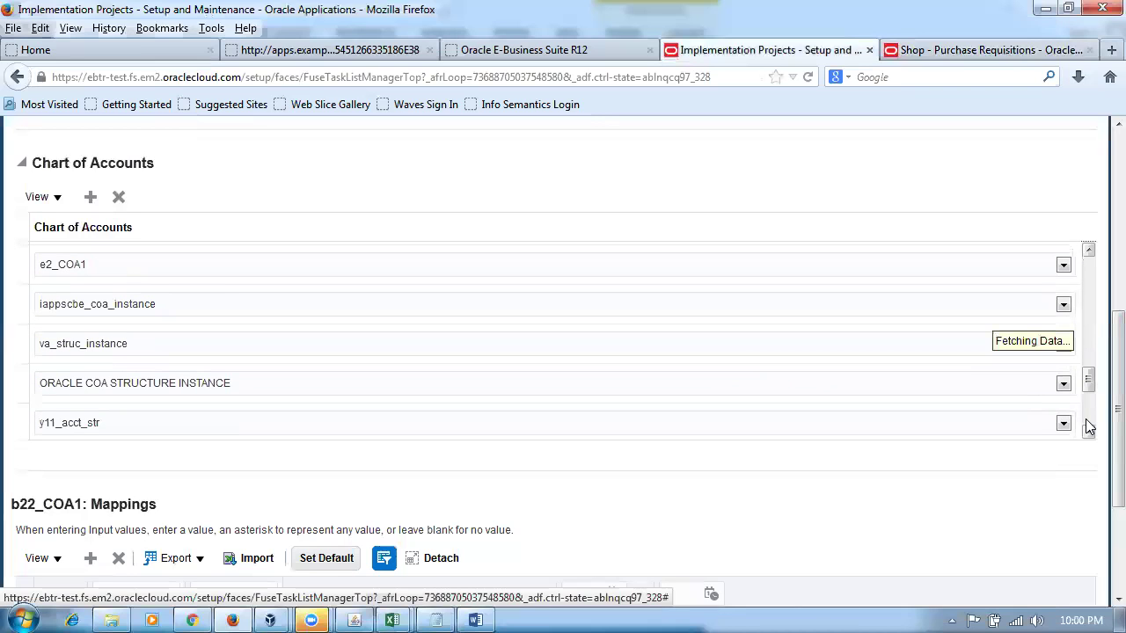
left_click(1089, 426)
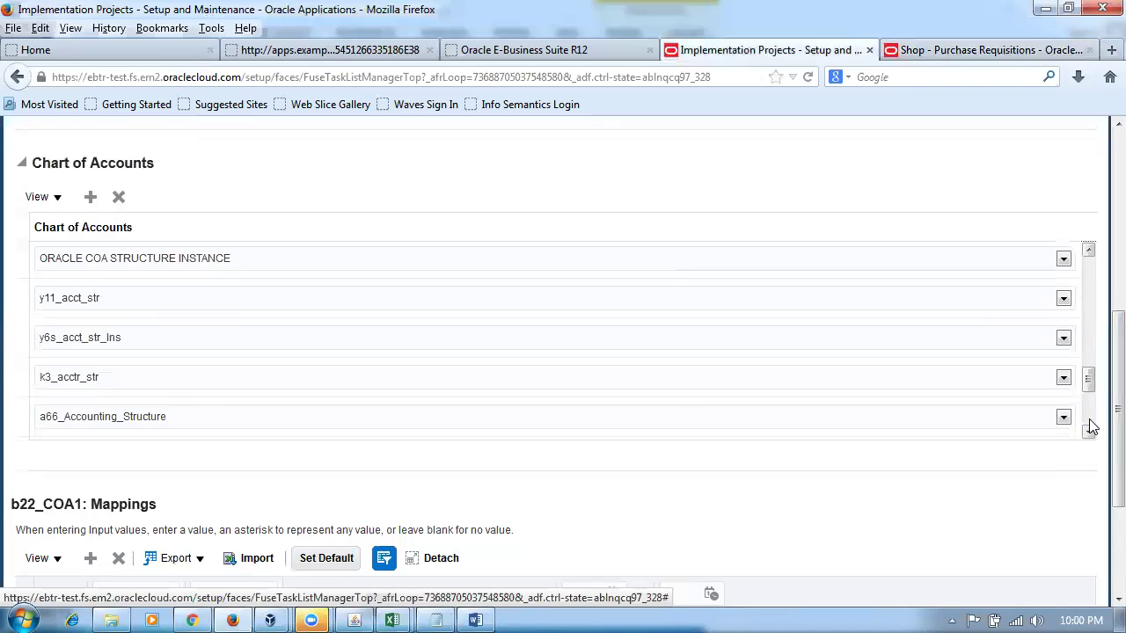
left_click(1089, 426)
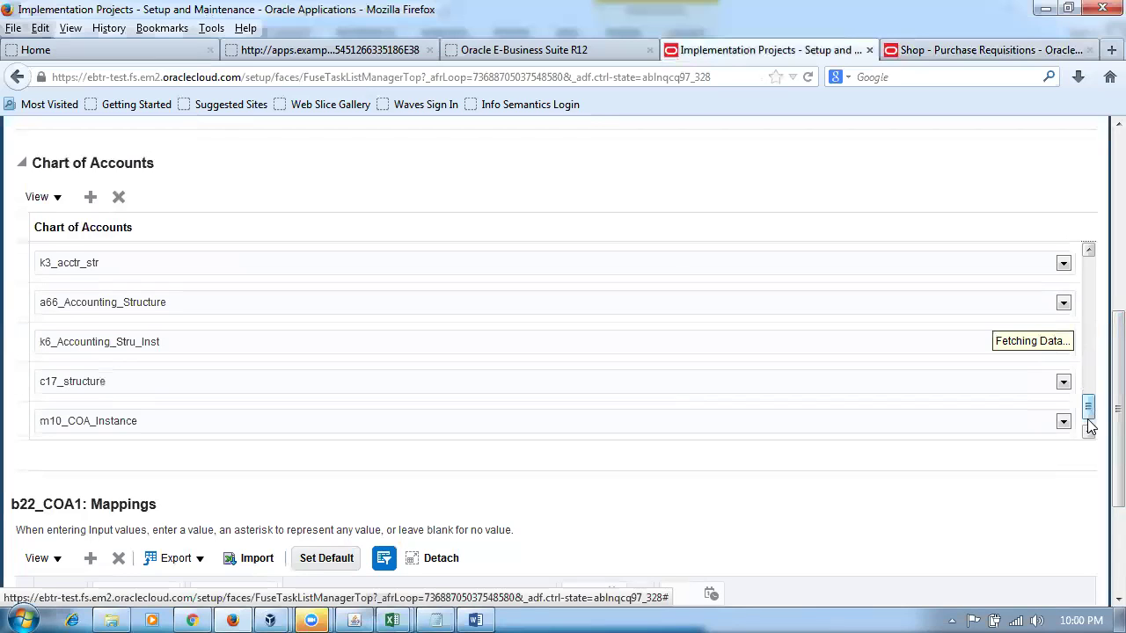
left_click(1090, 433)
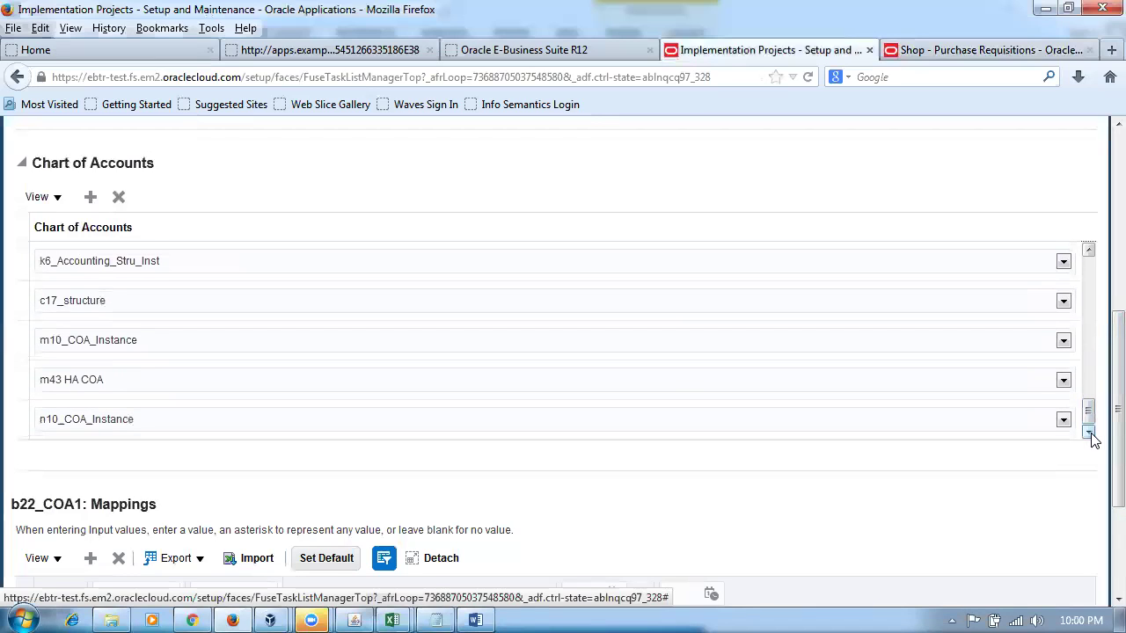
left_click(17, 429)
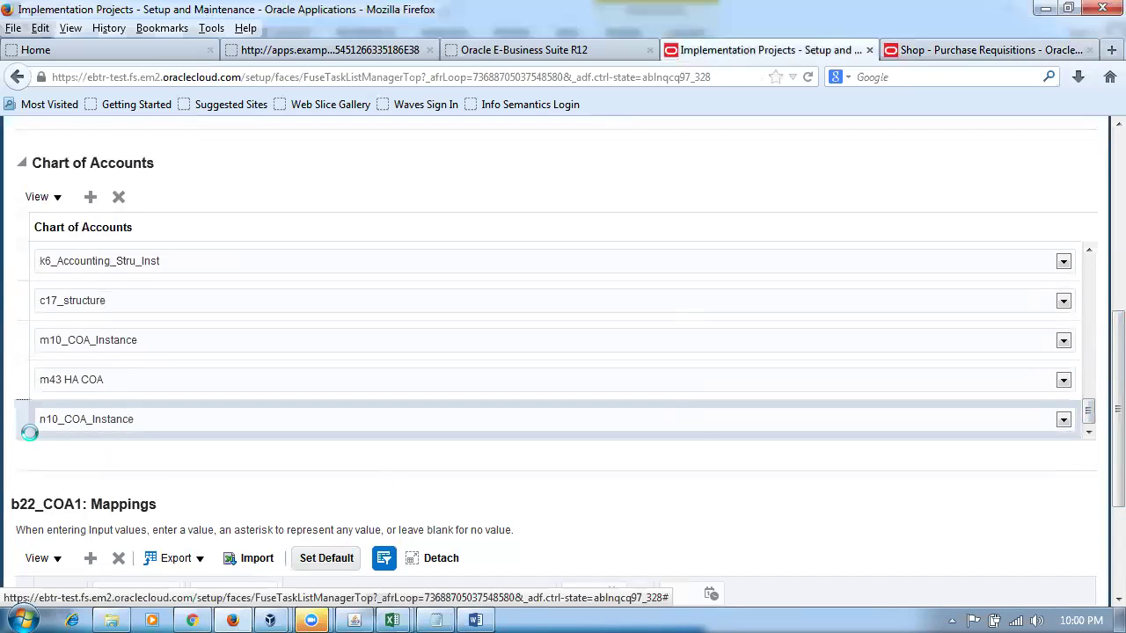
scroll(1102, 464, "down", 3)
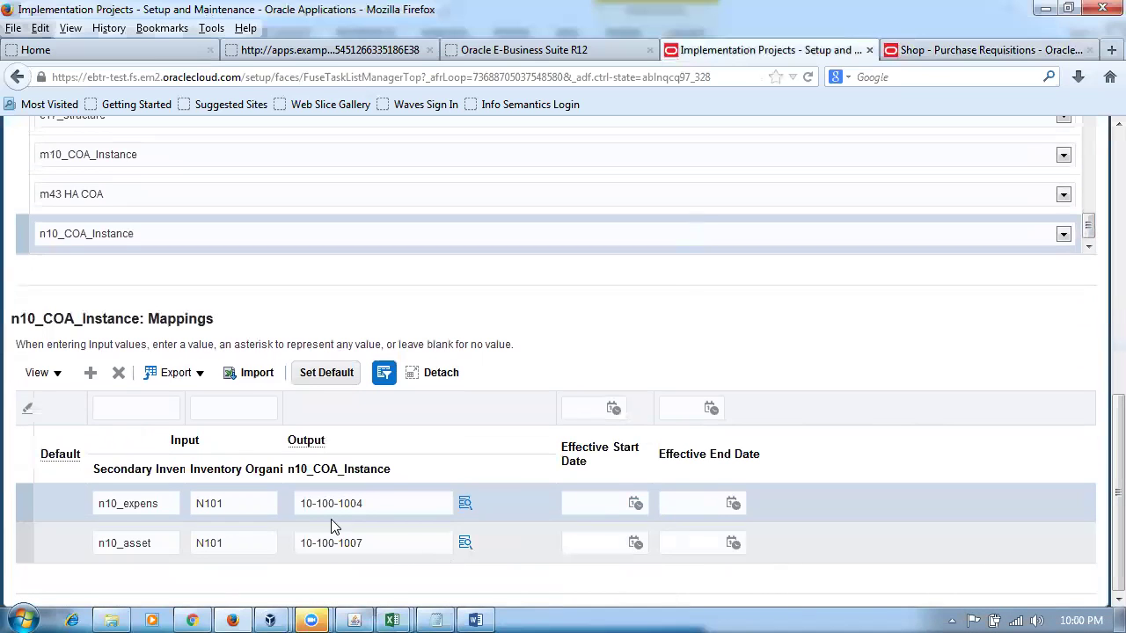
- End-date the n10_expens and n10_asset mappings on 14-03-2018
key("alt+Tab")
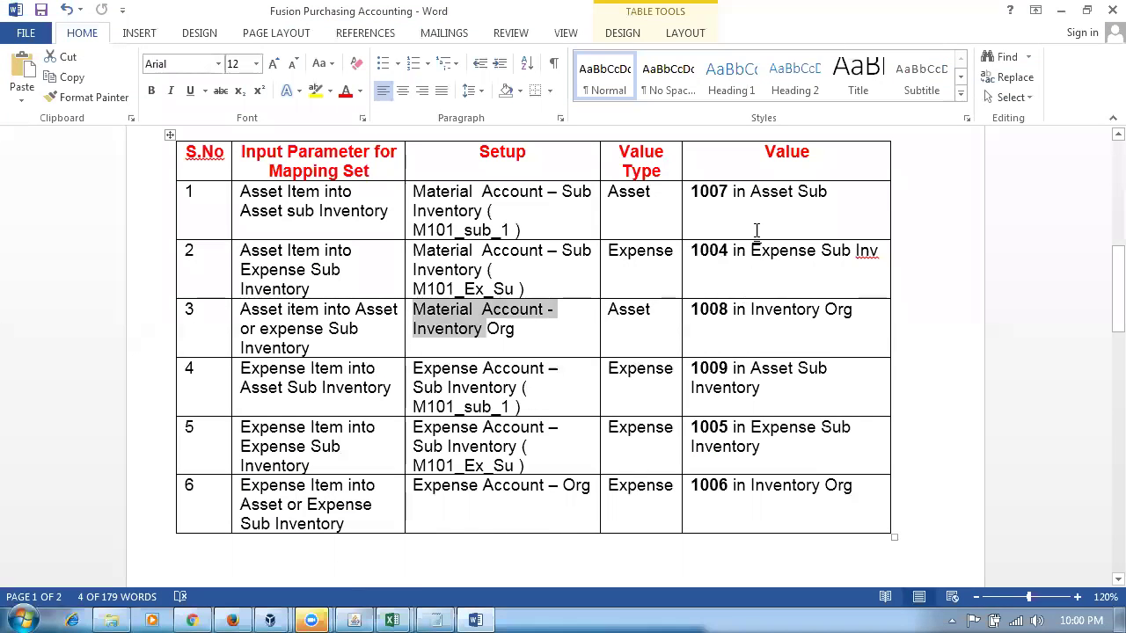
left_click_drag(754, 195, 781, 249)
key("alt+Tab")
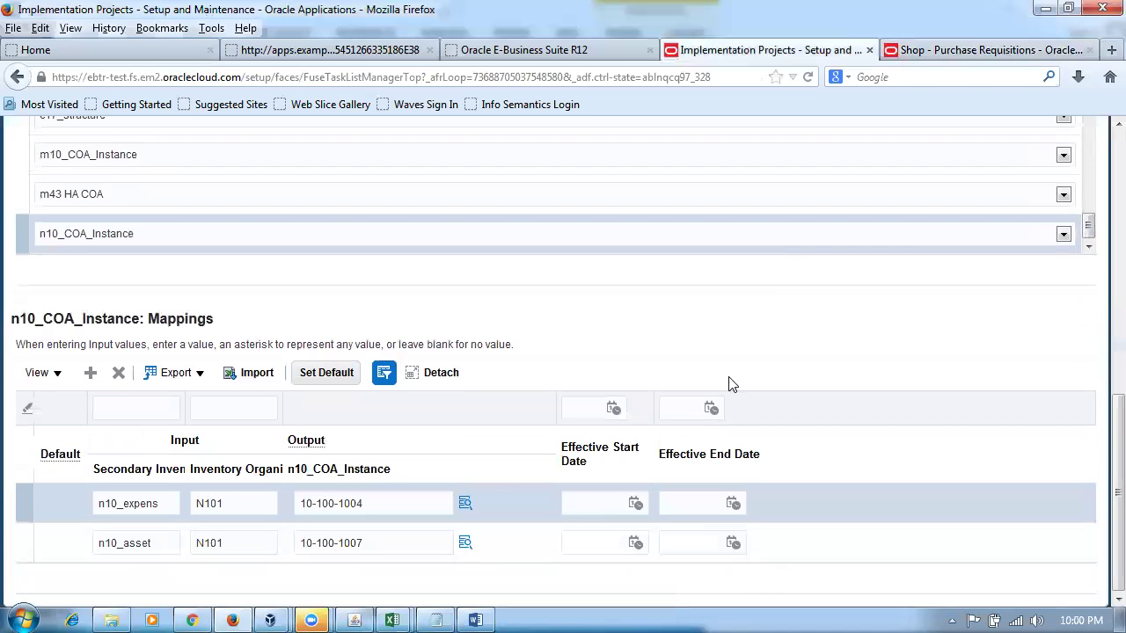
left_click(702, 510)
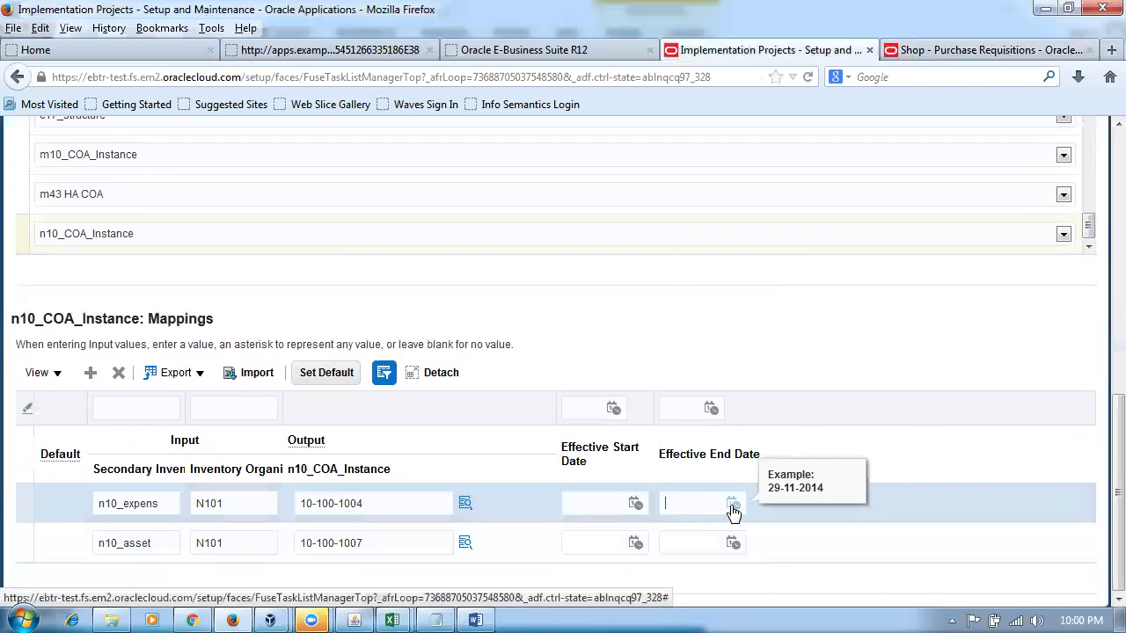
left_click(731, 503)
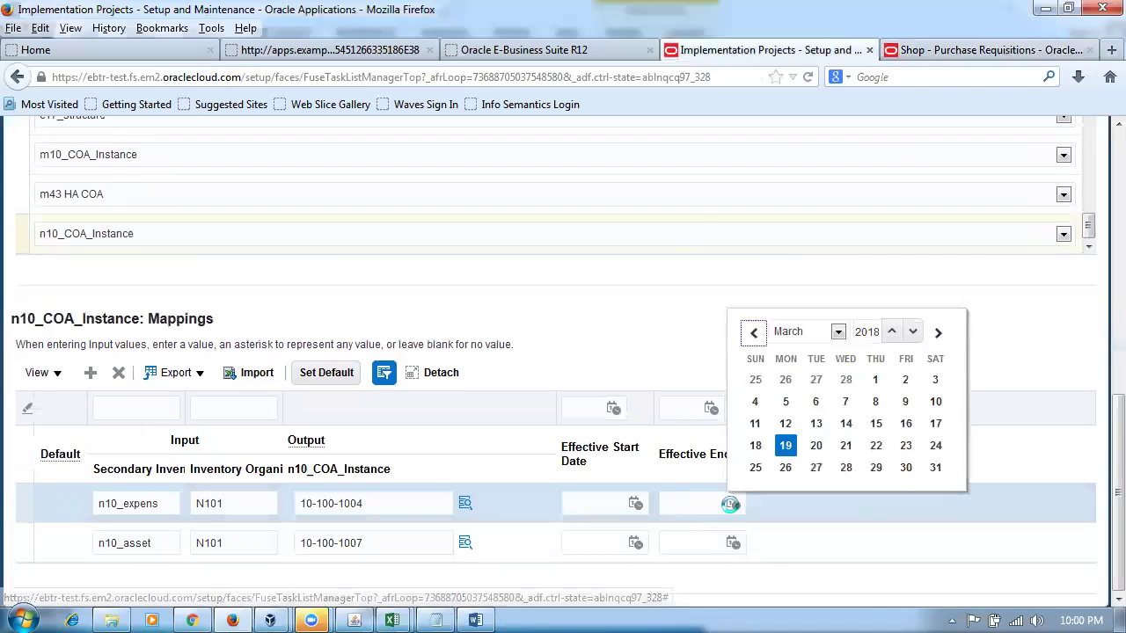
left_click(847, 426)
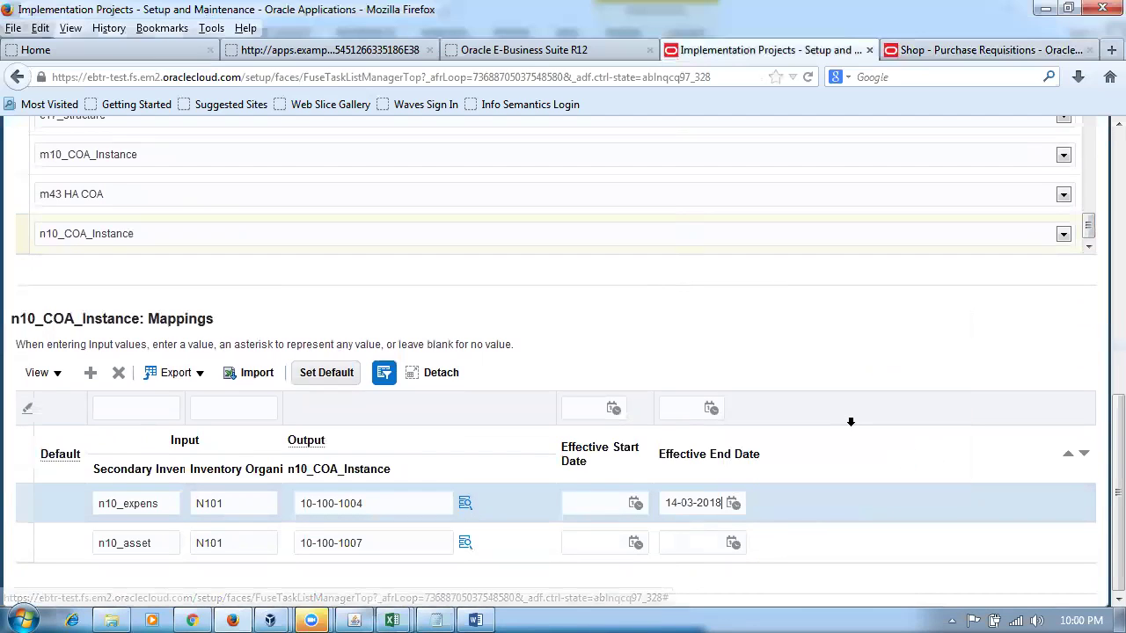
left_click(673, 547)
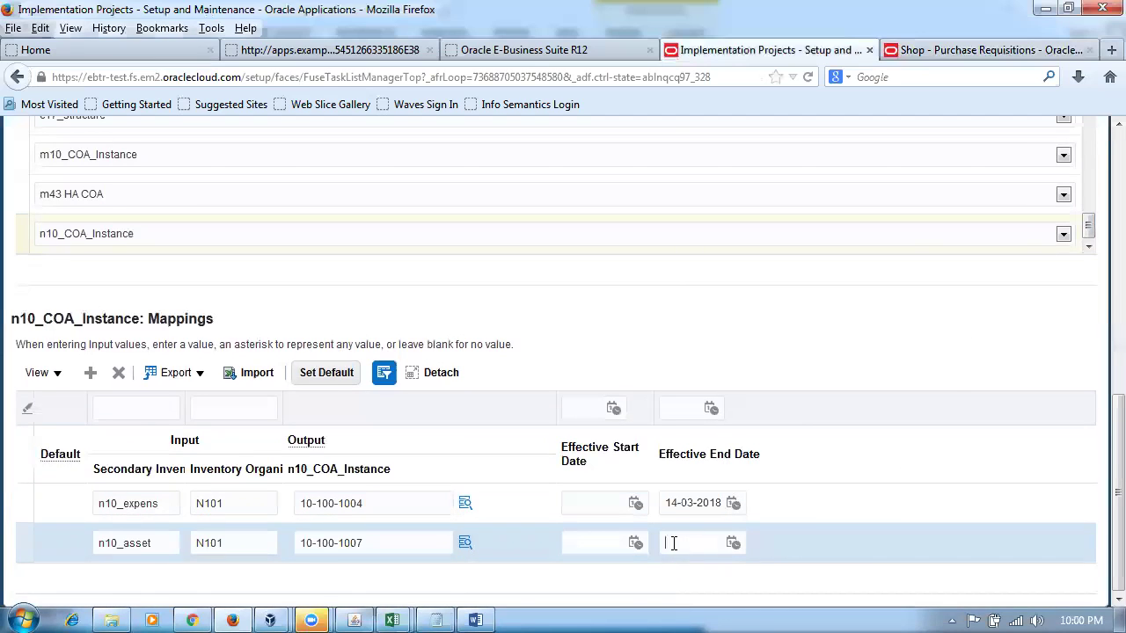
left_click(734, 550)
left_click(729, 609)
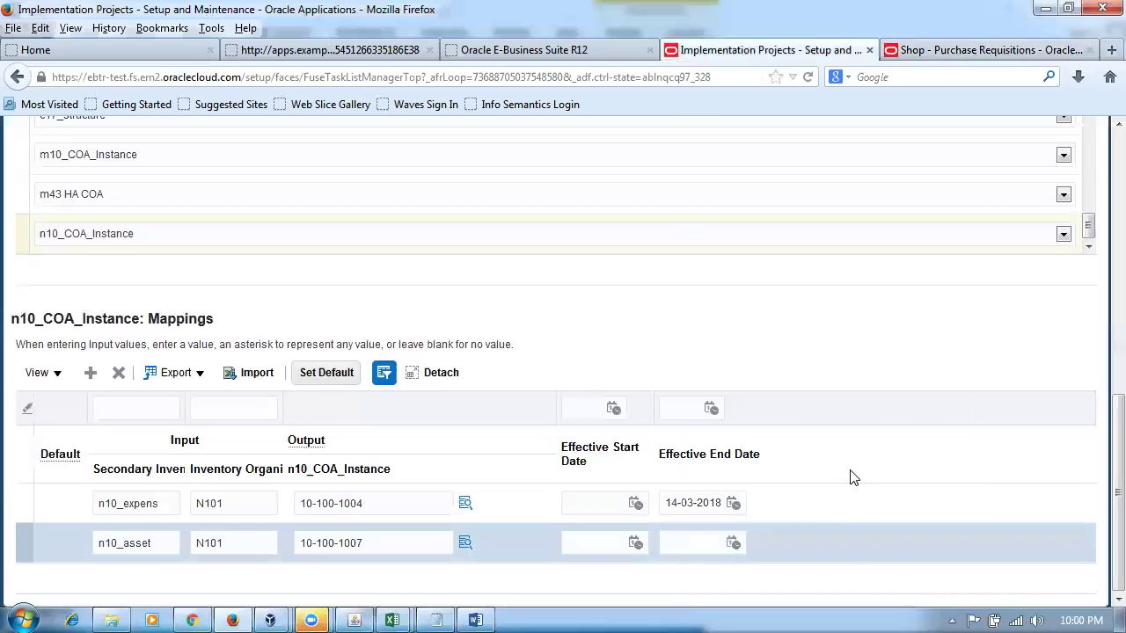
left_click(713, 542)
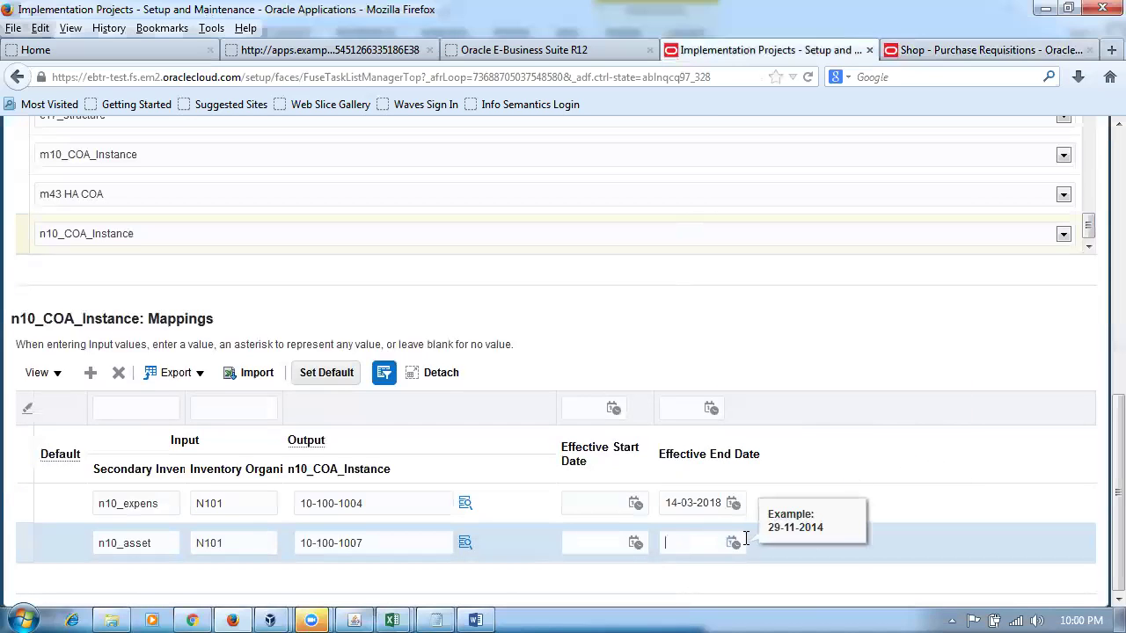
left_click(734, 543)
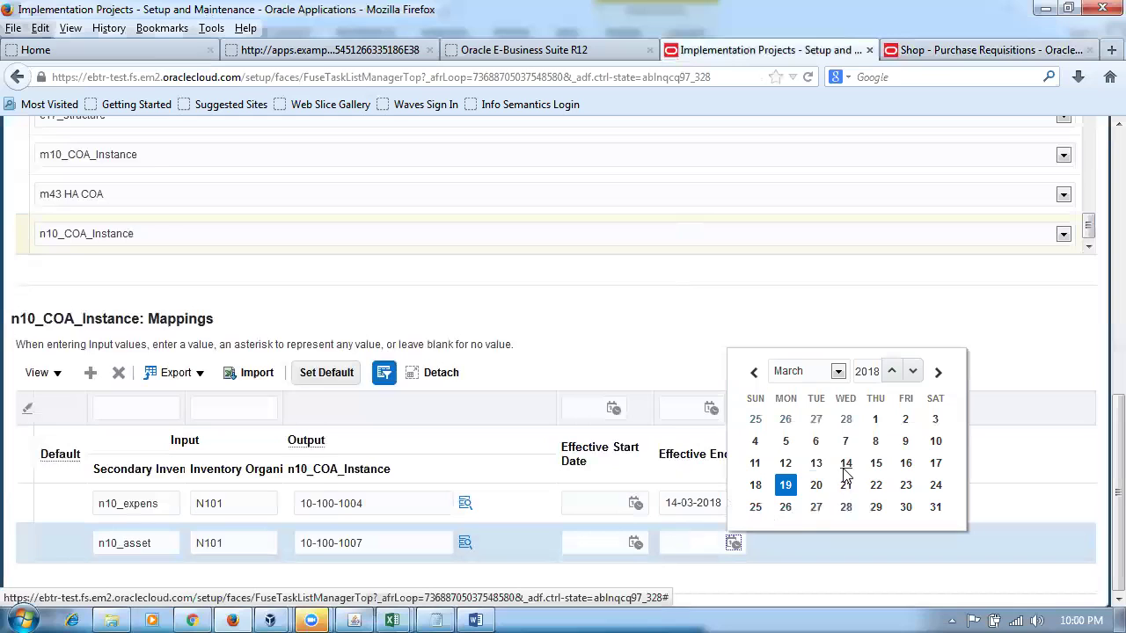
left_click(845, 463)
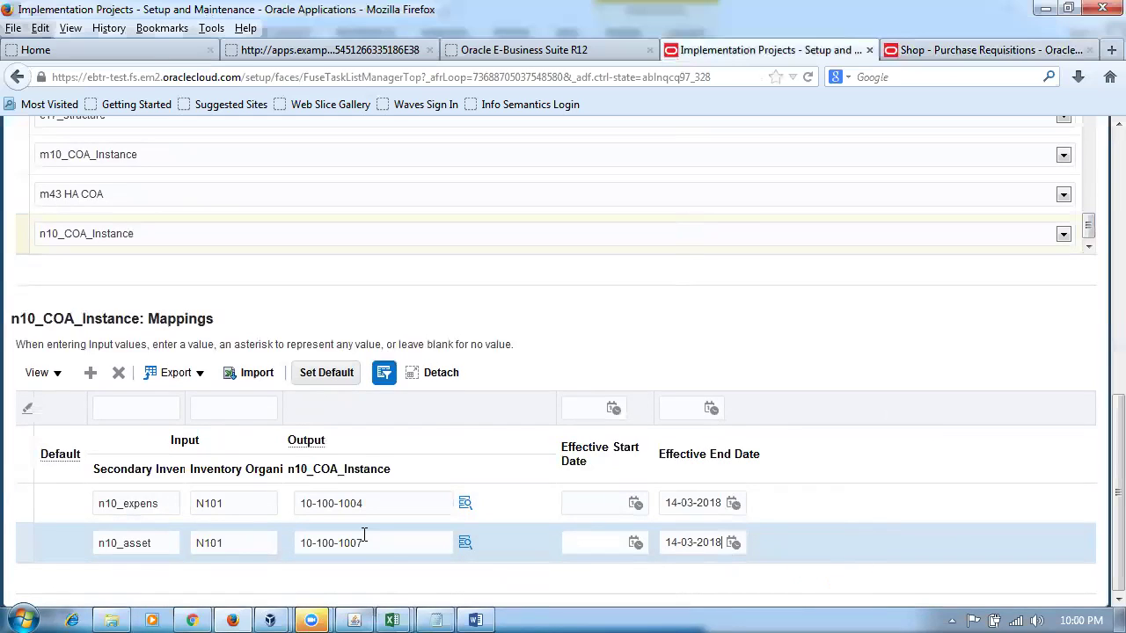
- Recheck row 3's inventory org value in the notes, then save and close the mapping set
key("alt+Tab")
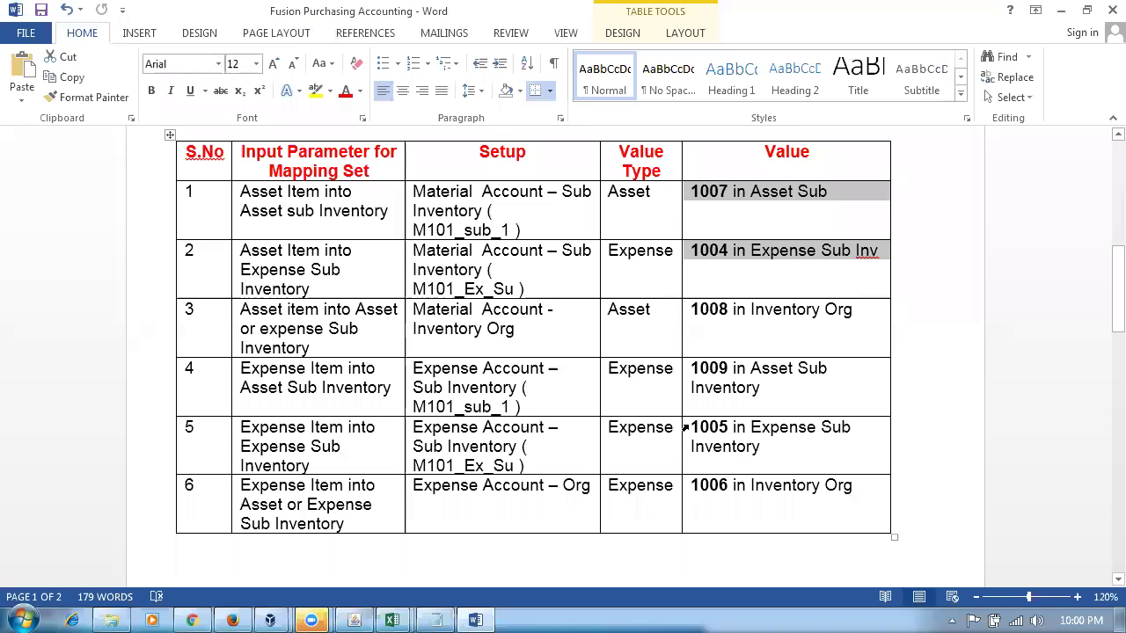
left_click_drag(481, 327, 773, 351)
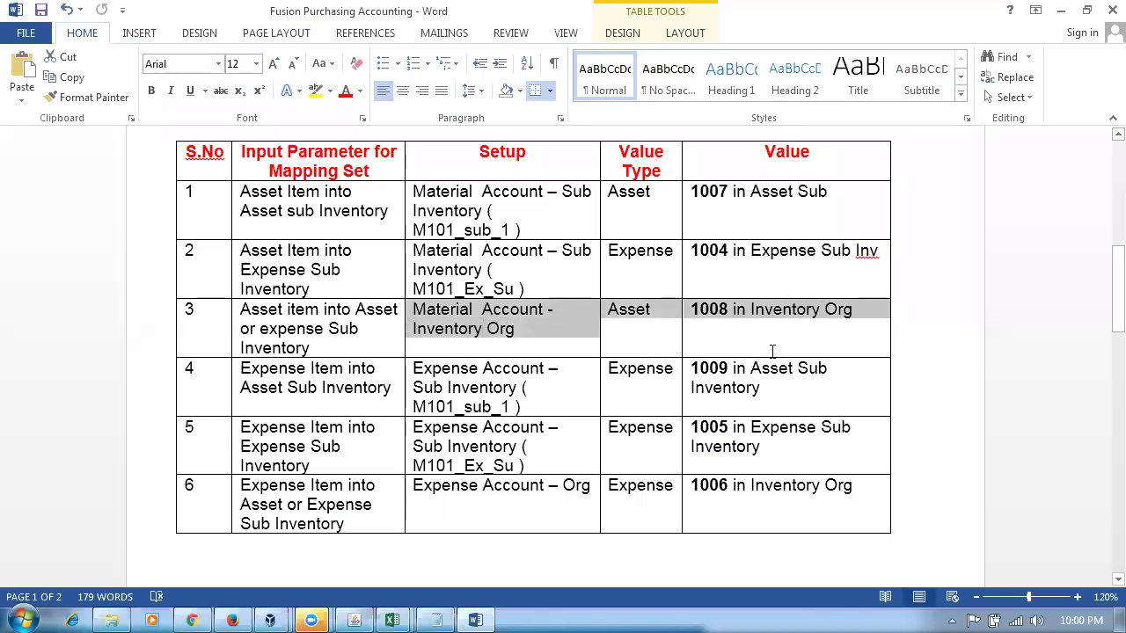
key("alt+Tab")
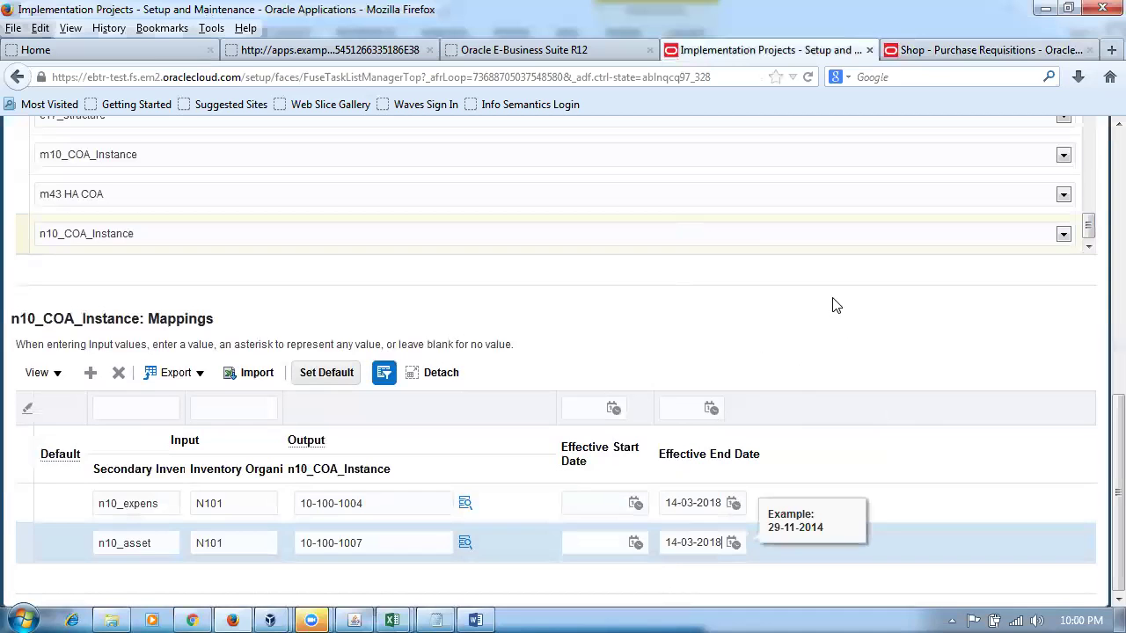
left_click(823, 329)
scroll(932, 322, "up", 3)
scroll(937, 323, "up", 5)
left_click(844, 178)
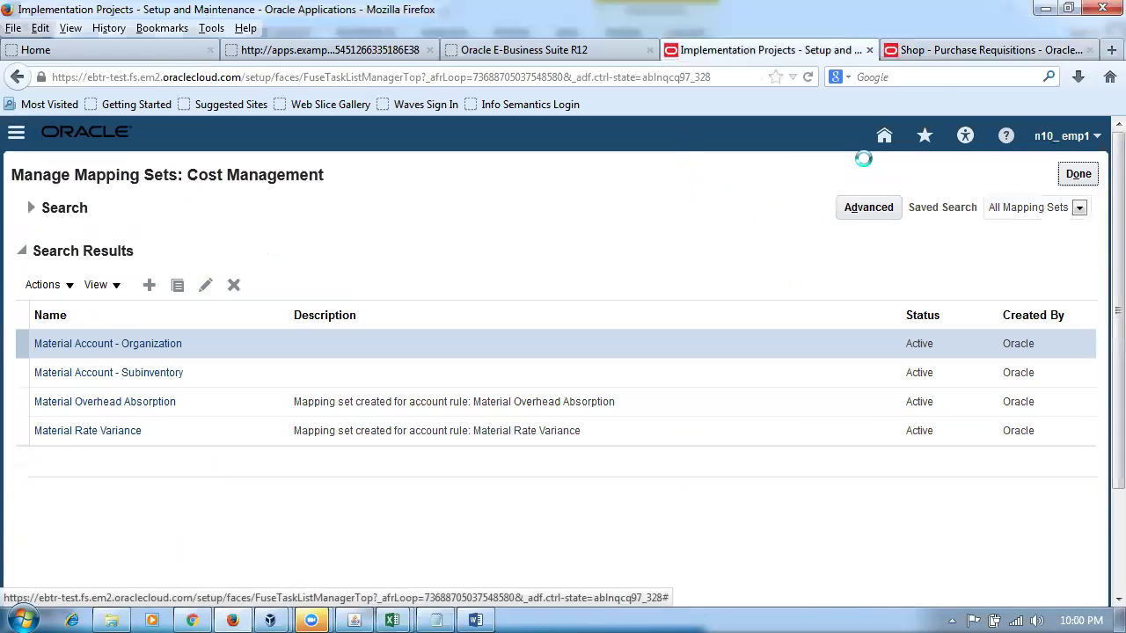
- Return to requisition 1015's shopping page and delete its previously added asset item line
left_click(970, 49)
scroll(911, 275, "up", 10)
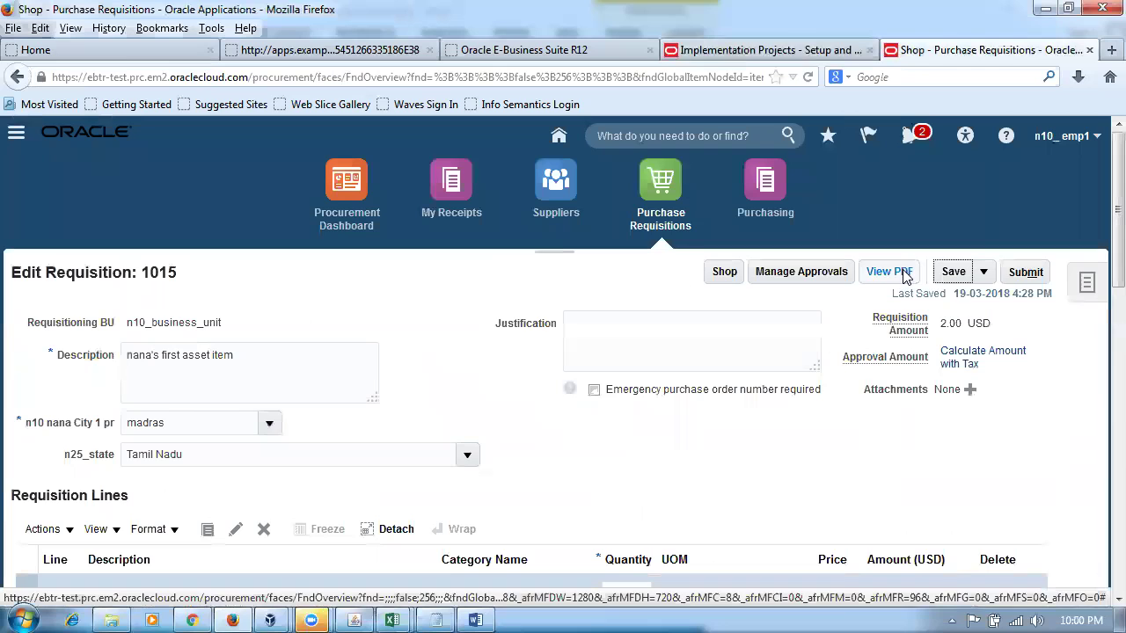
left_click(724, 275)
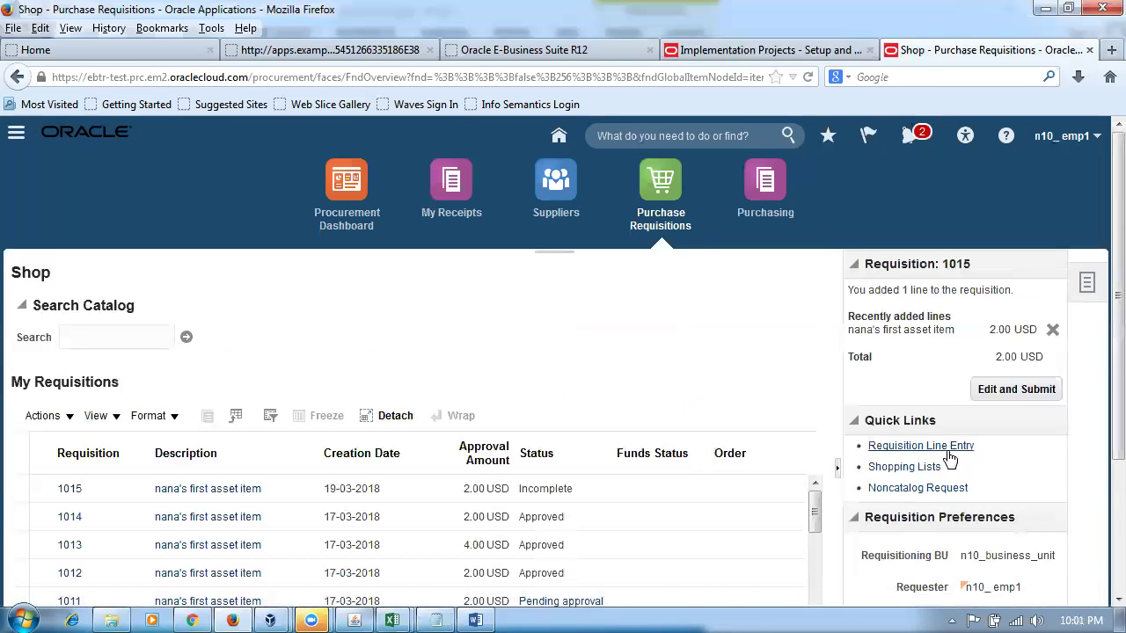
left_click(1053, 332)
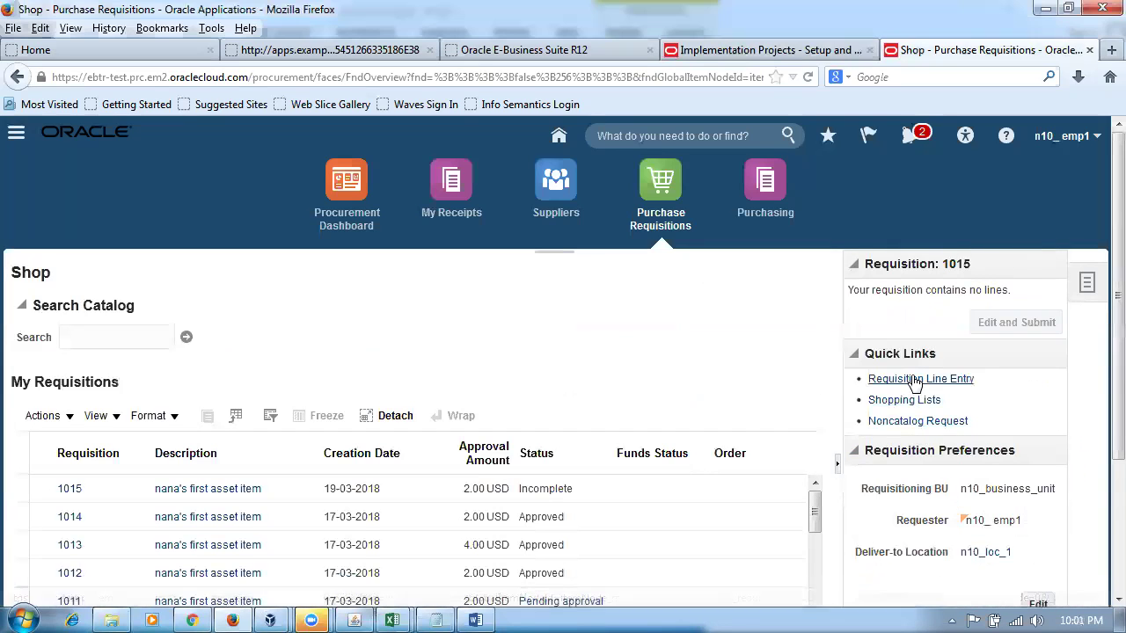
left_click(915, 380)
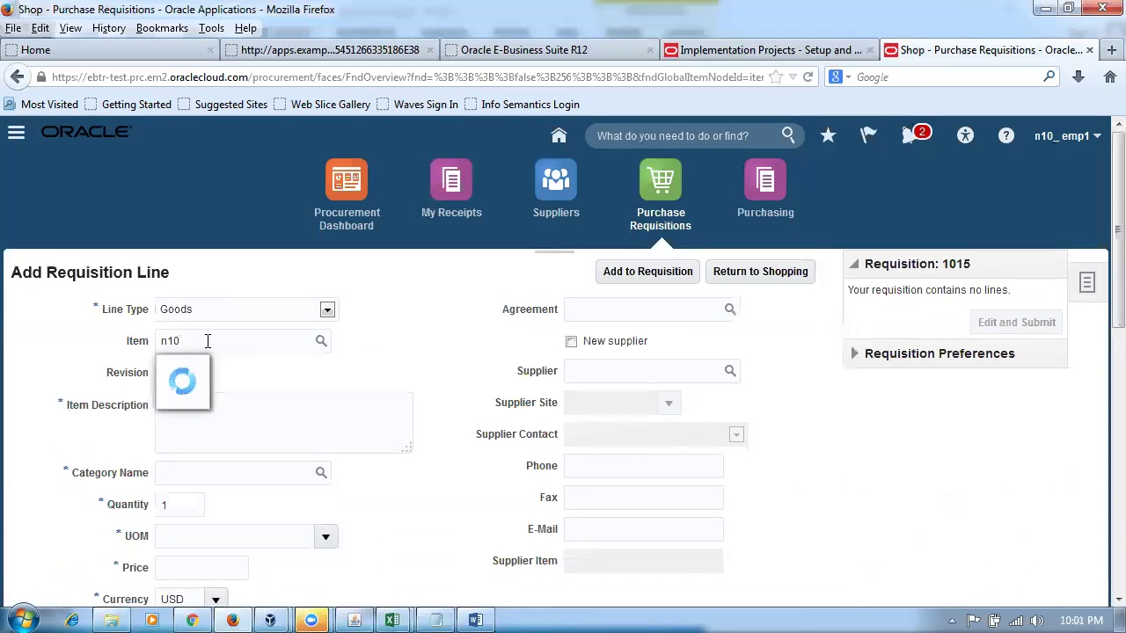
- Add asset item n10_item1 to requisition 1015 and open the requisition for editing and submission
left_click(216, 397)
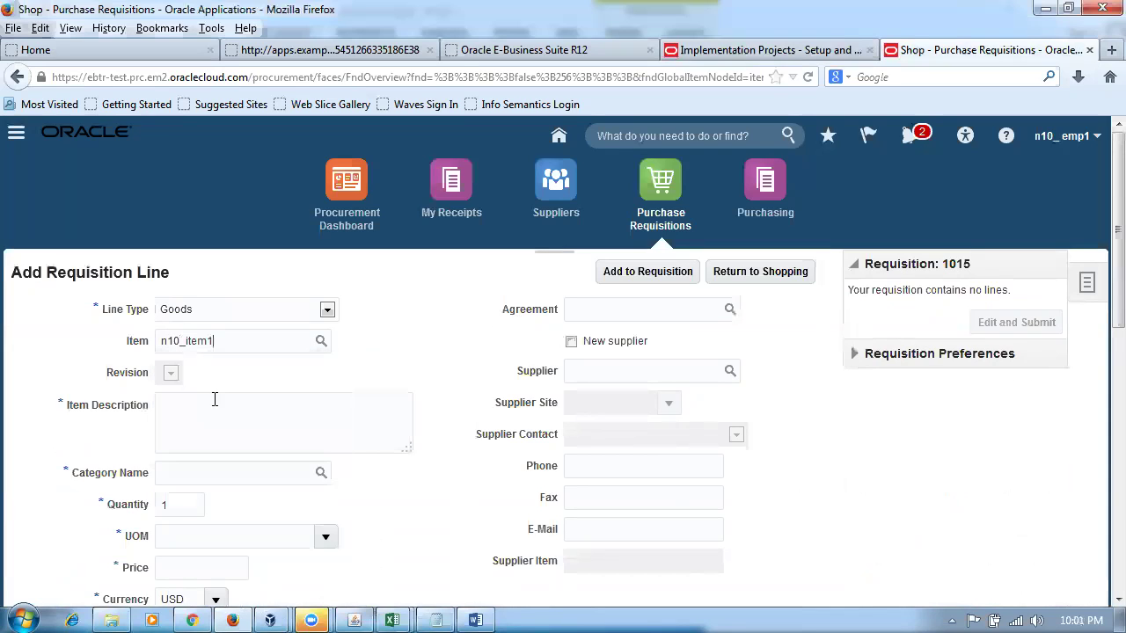
left_click(655, 274)
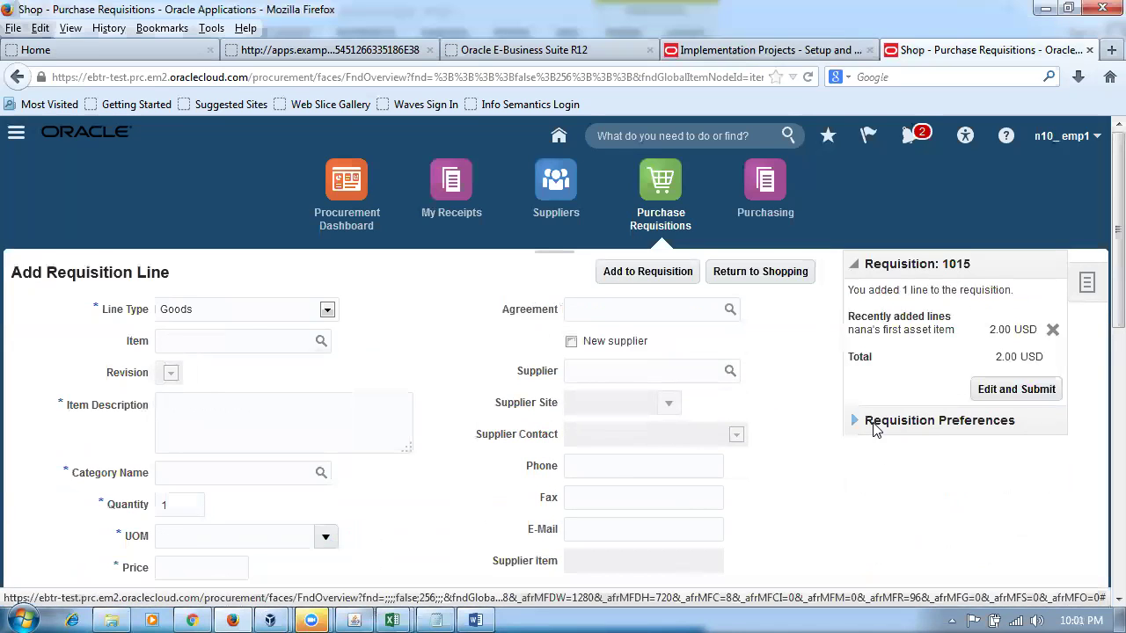
left_click(1035, 390)
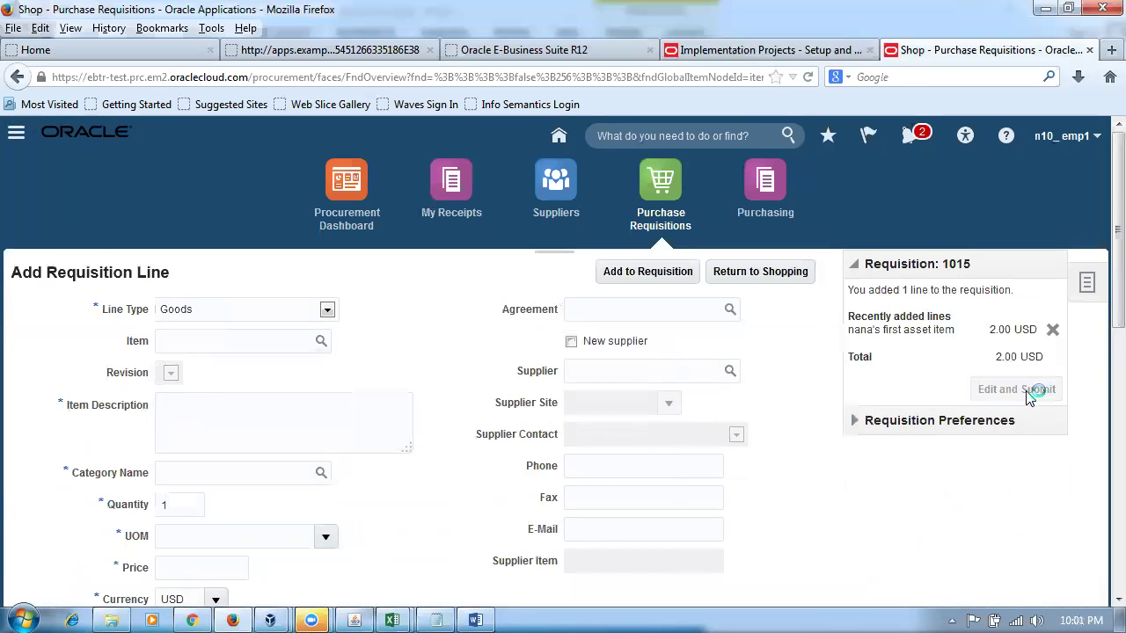
scroll(867, 475, "down", 15)
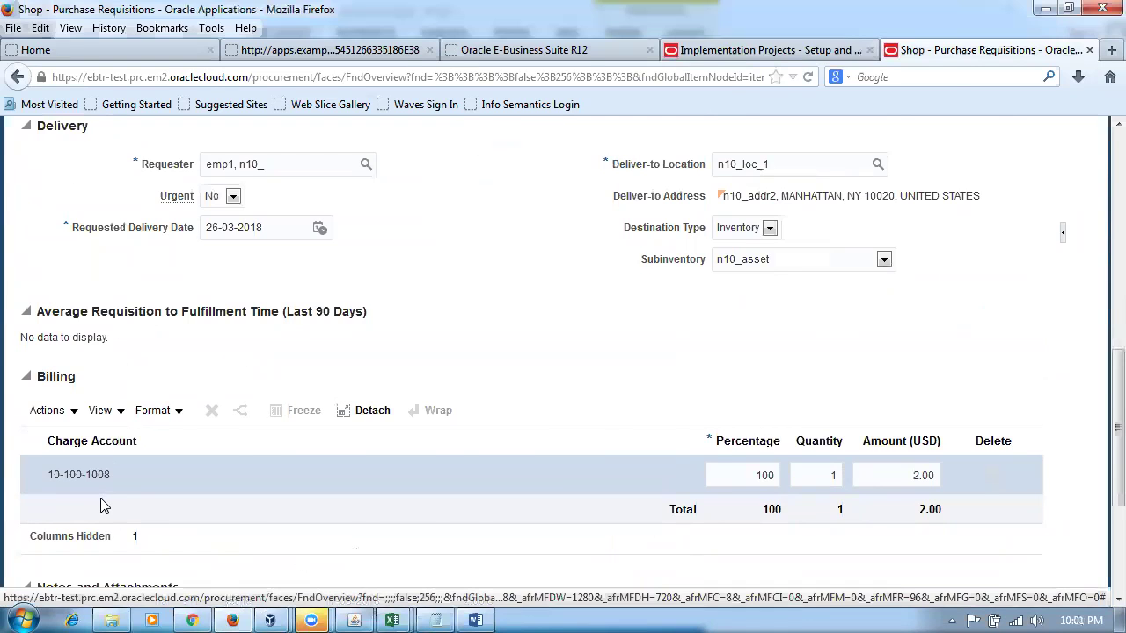
- Compare the 10-100-1008 charge account with rows 3 and 4 of the Word mapping table
key("alt+Tab")
left_click_drag(785, 198, 774, 256)
left_click_drag(587, 321, 770, 326)
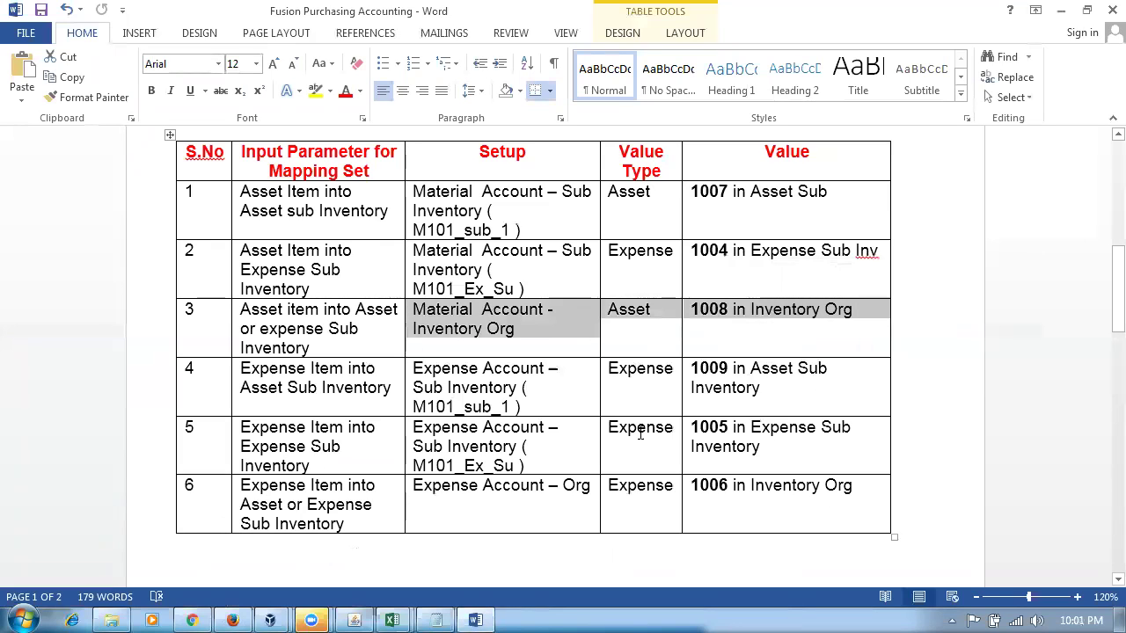
left_click_drag(321, 368, 471, 404)
key("alt+Tab")
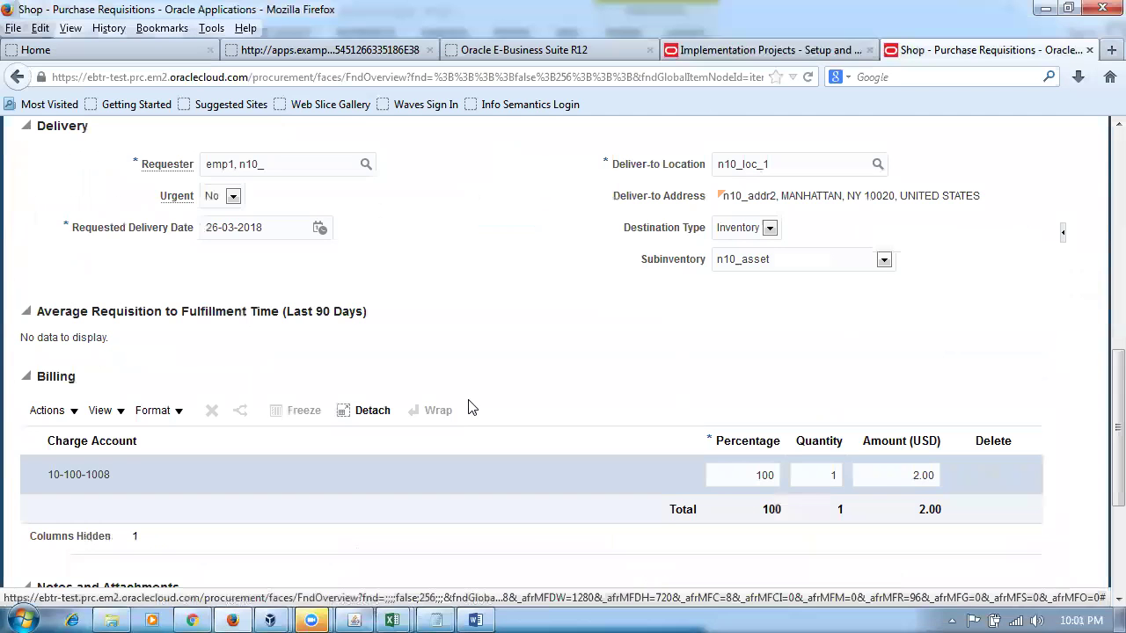
- Leave requisition 1015 for the Shop page and bring the mapping table back up
scroll(513, 297, "up", 5)
scroll(512, 297, "up", 4)
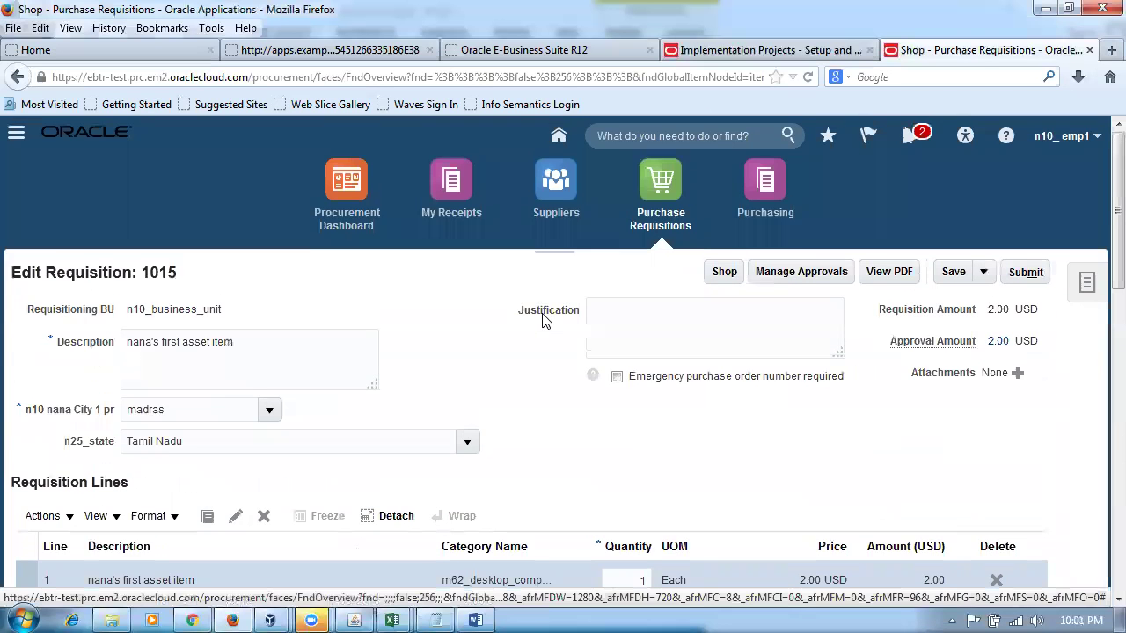
left_click(724, 271)
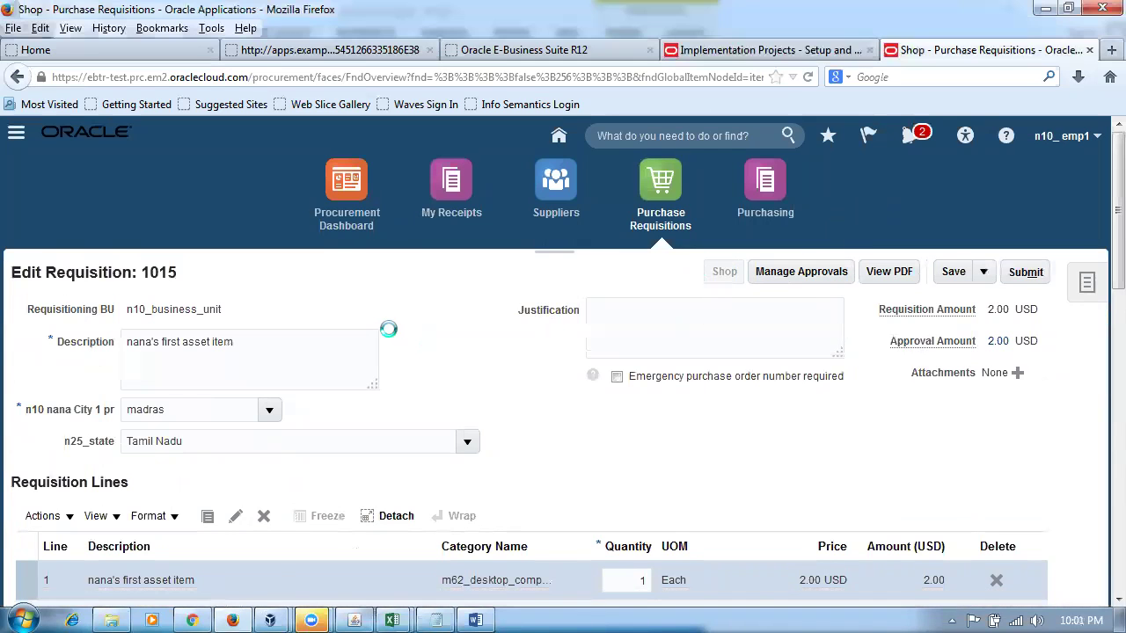
key("alt+Tab")
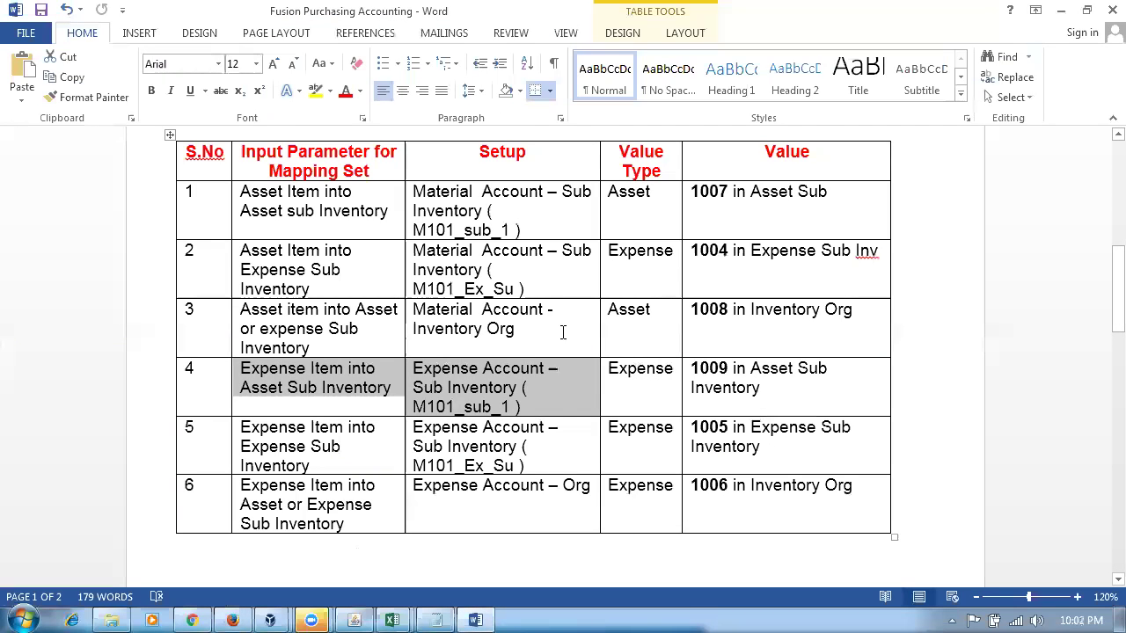
- Compare row 3's Material Account - Inventory entry with row 4's expense-item rule, then delete requisition 1015's asset line
left_click_drag(413, 309, 491, 333)
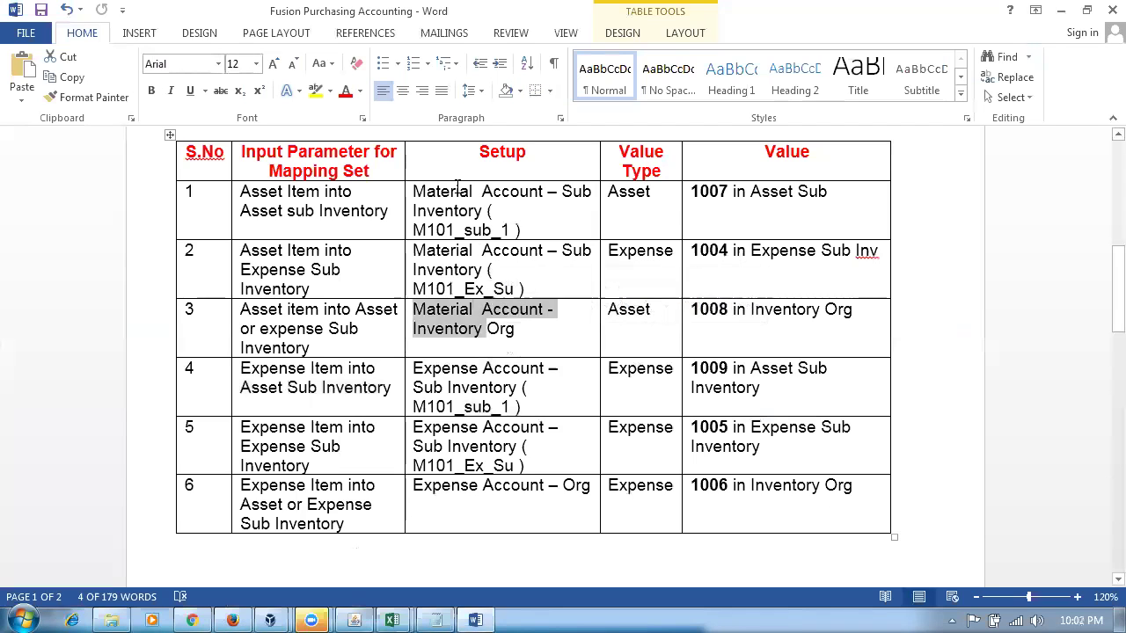
left_click_drag(475, 198, 492, 282)
left_click_drag(414, 310, 465, 329)
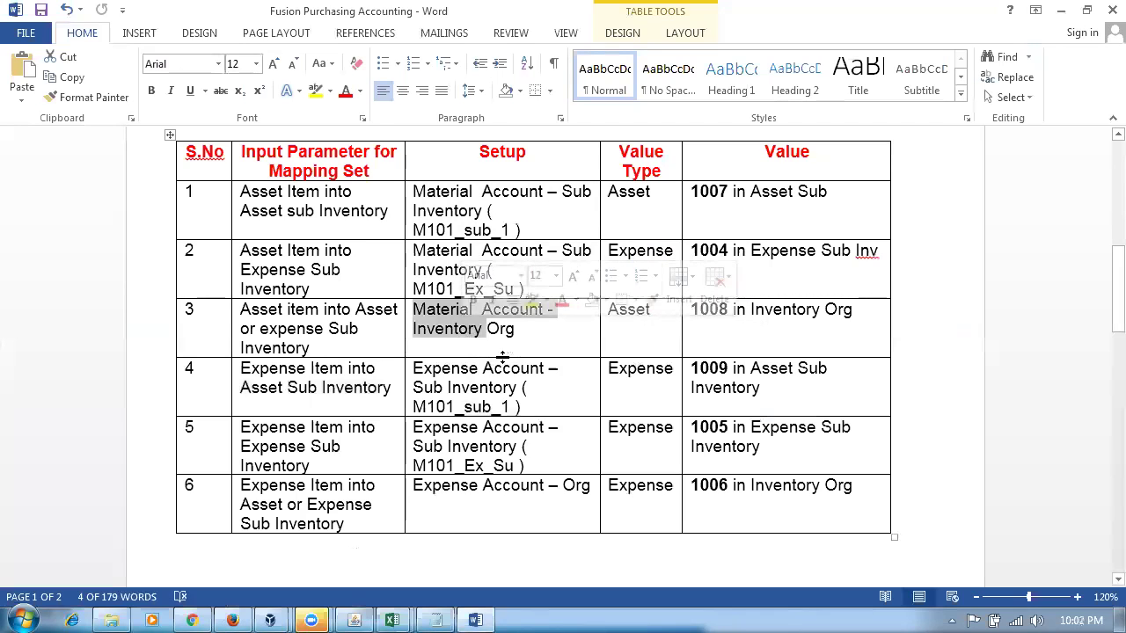
left_click_drag(479, 388, 488, 388)
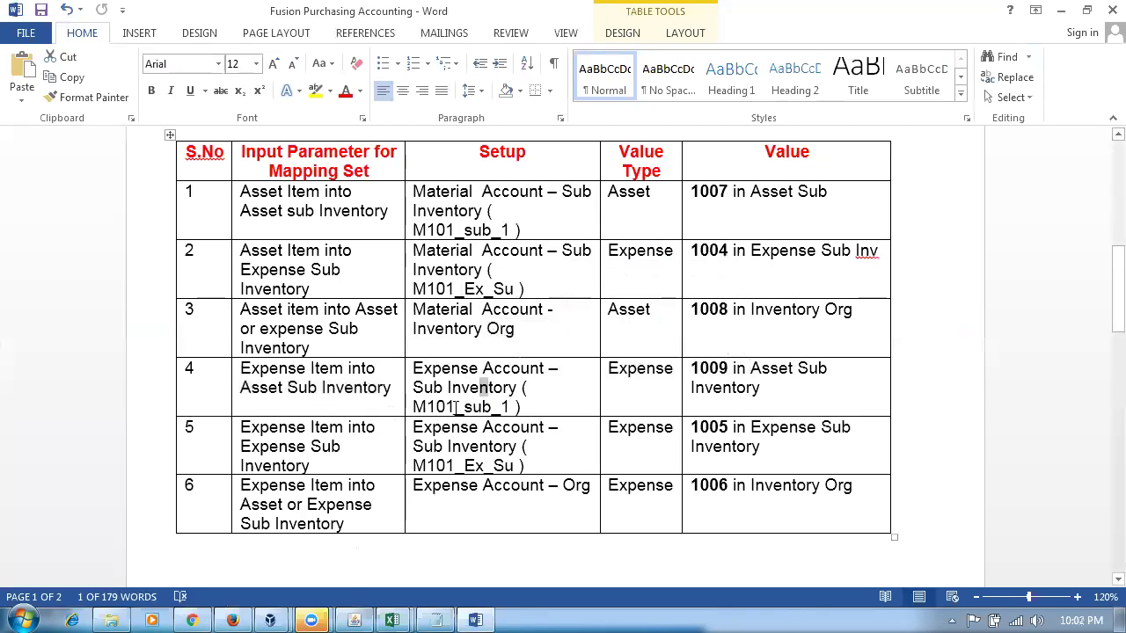
left_click_drag(257, 371, 309, 402)
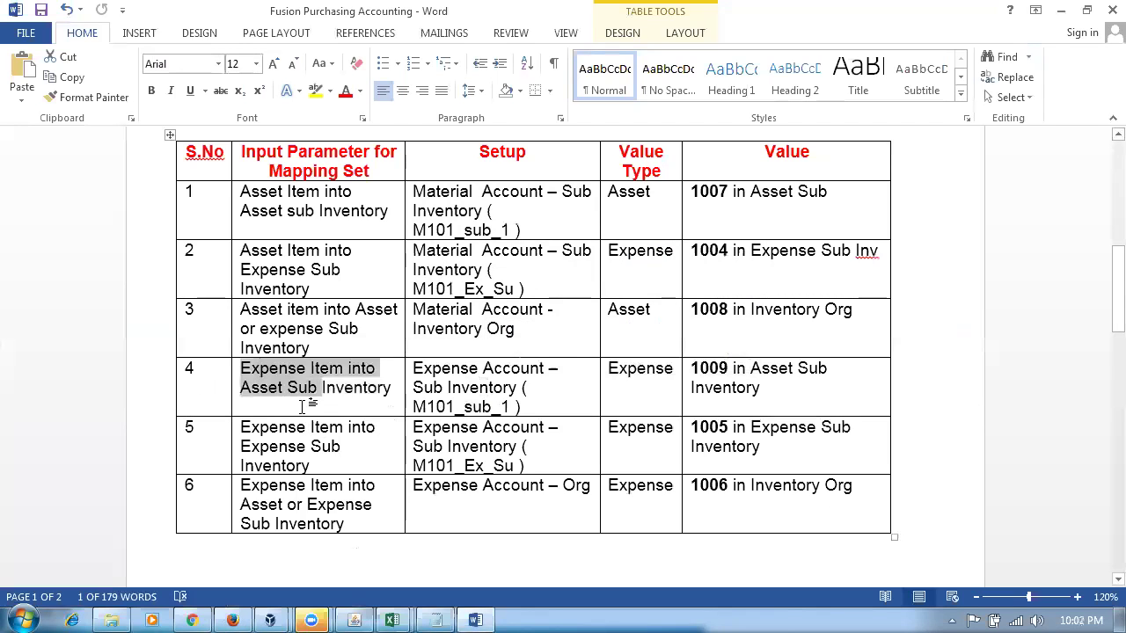
key("alt+Tab")
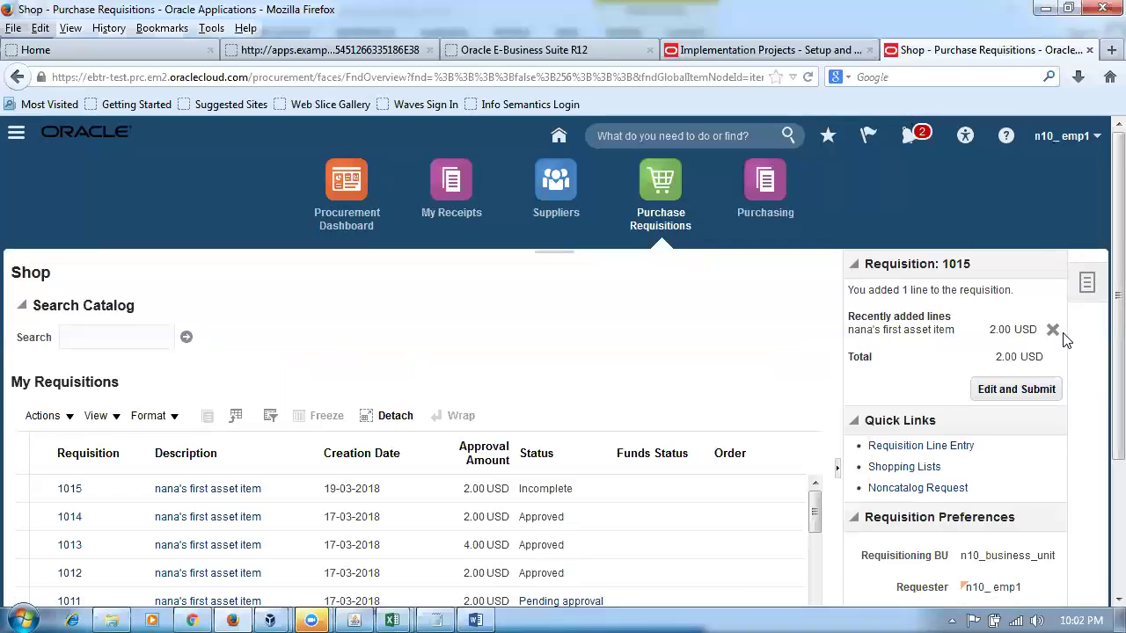
left_click(1053, 332)
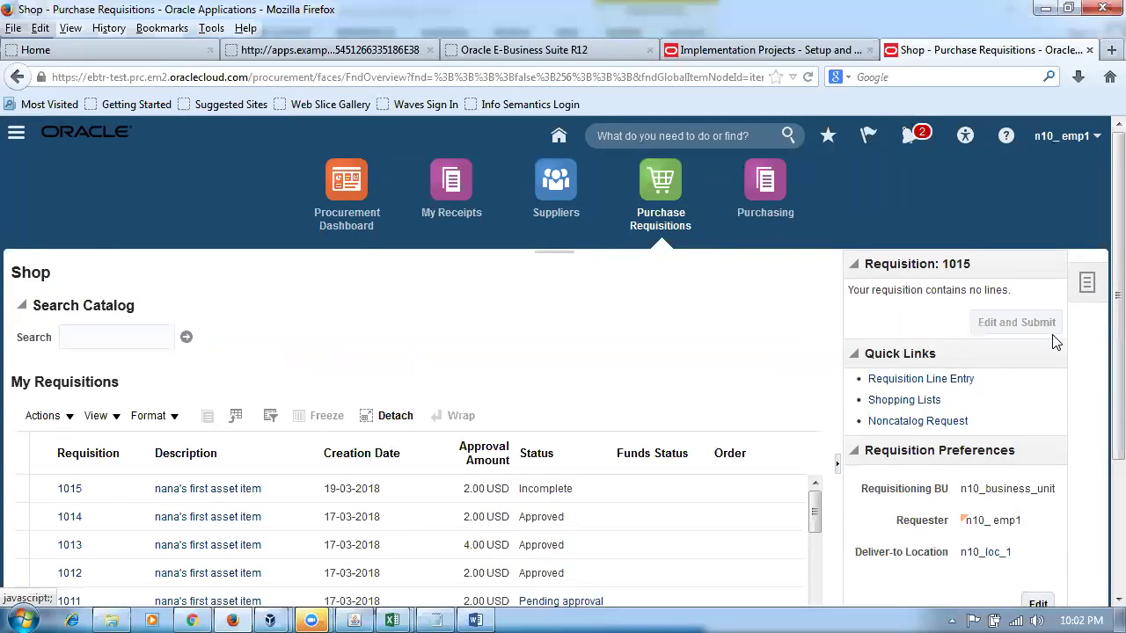
- Start a new requisition line for n10_expense_item and check its 10-100-1009 charge account in Billing
left_click(899, 380)
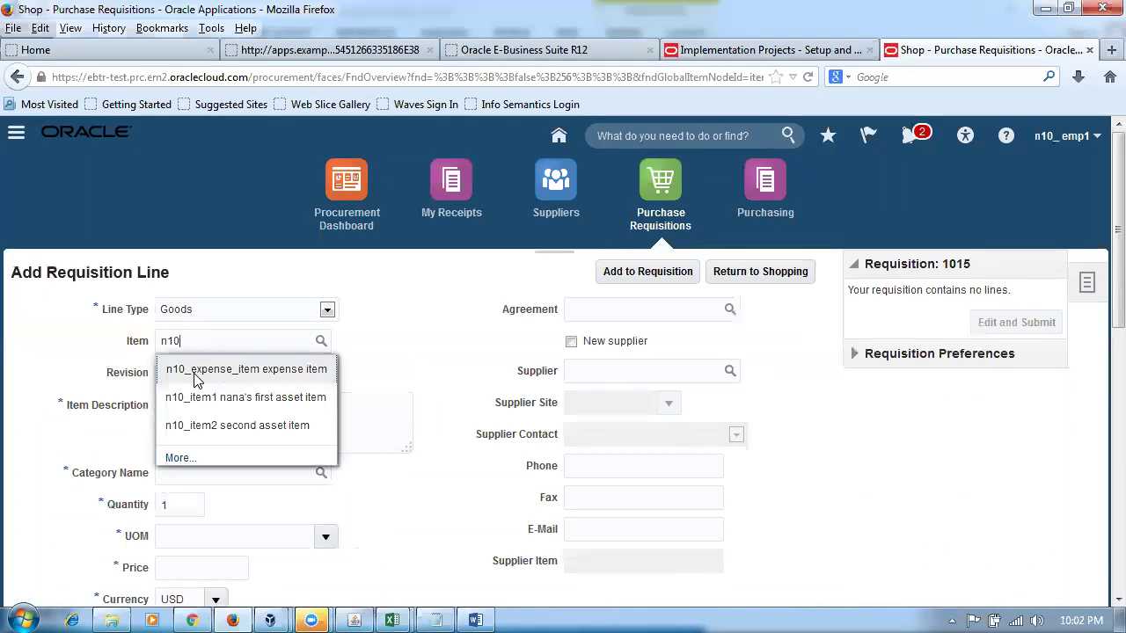
left_click(196, 376)
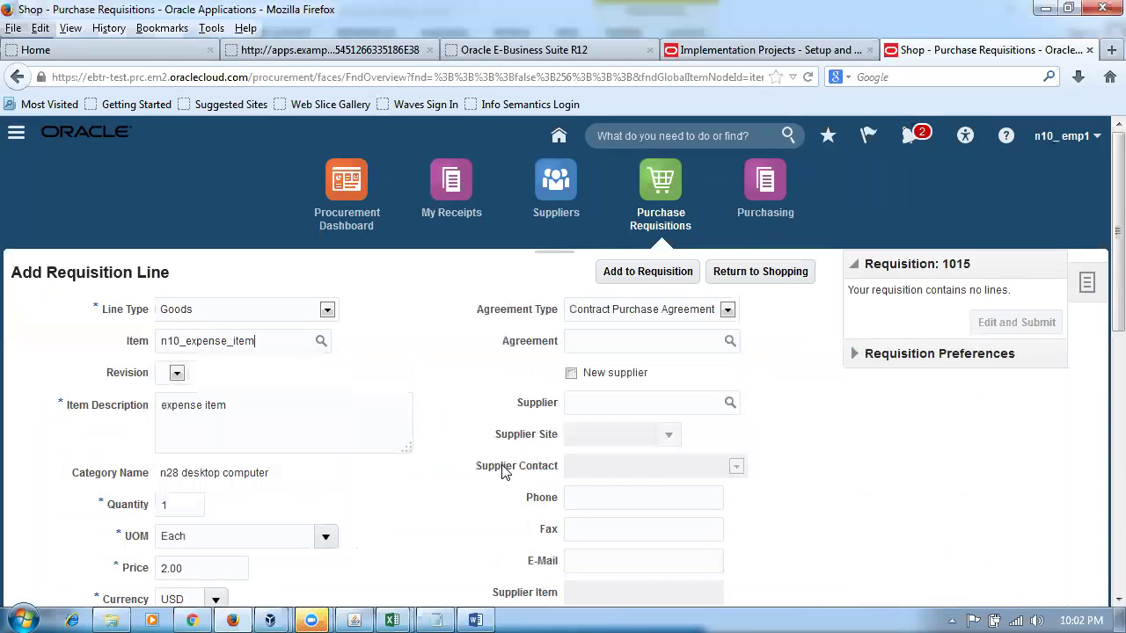
scroll(912, 489, "down", 10)
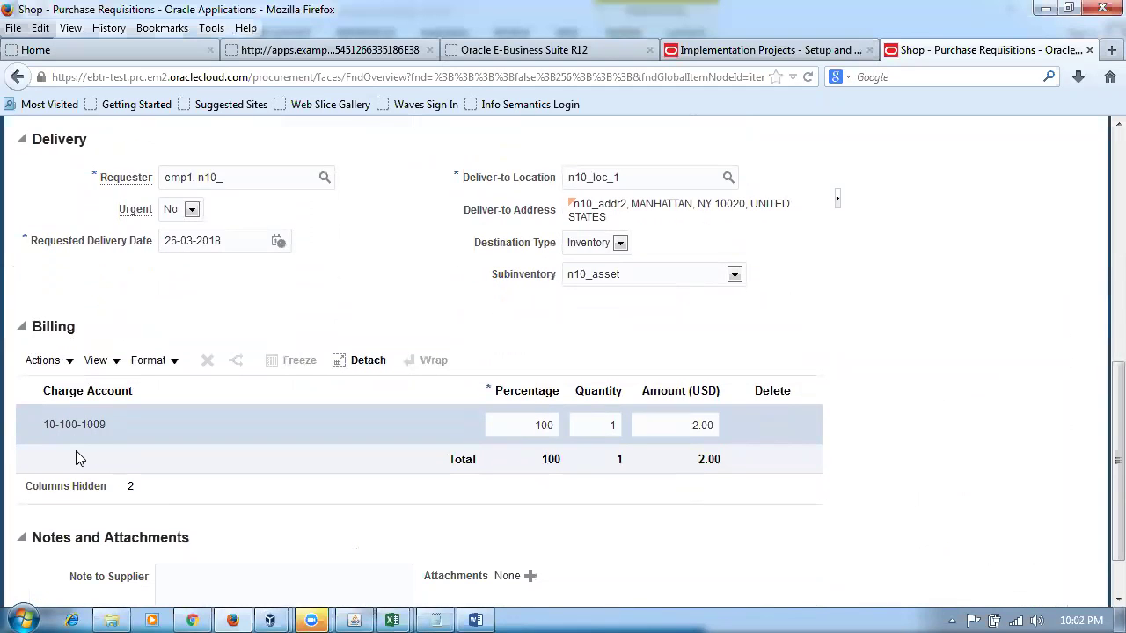
- Check the Sub Inventory parameter in row 4 of the mapping table against the line's billing account
key("alt+Tab")
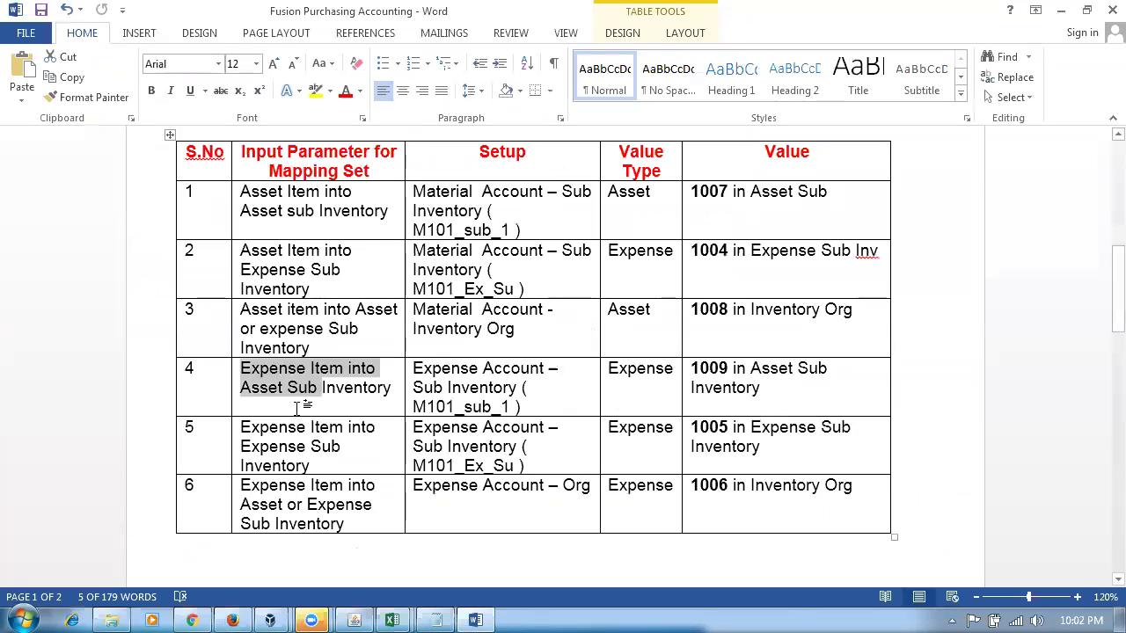
left_click(389, 395)
left_click_drag(291, 388, 343, 397)
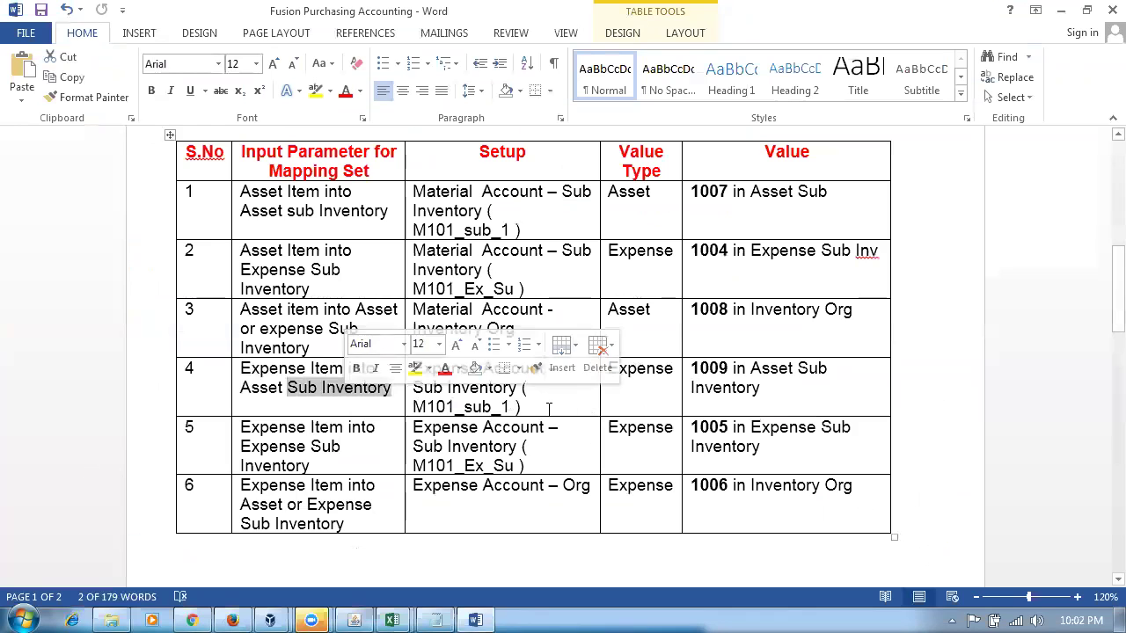
key("alt+Tab")
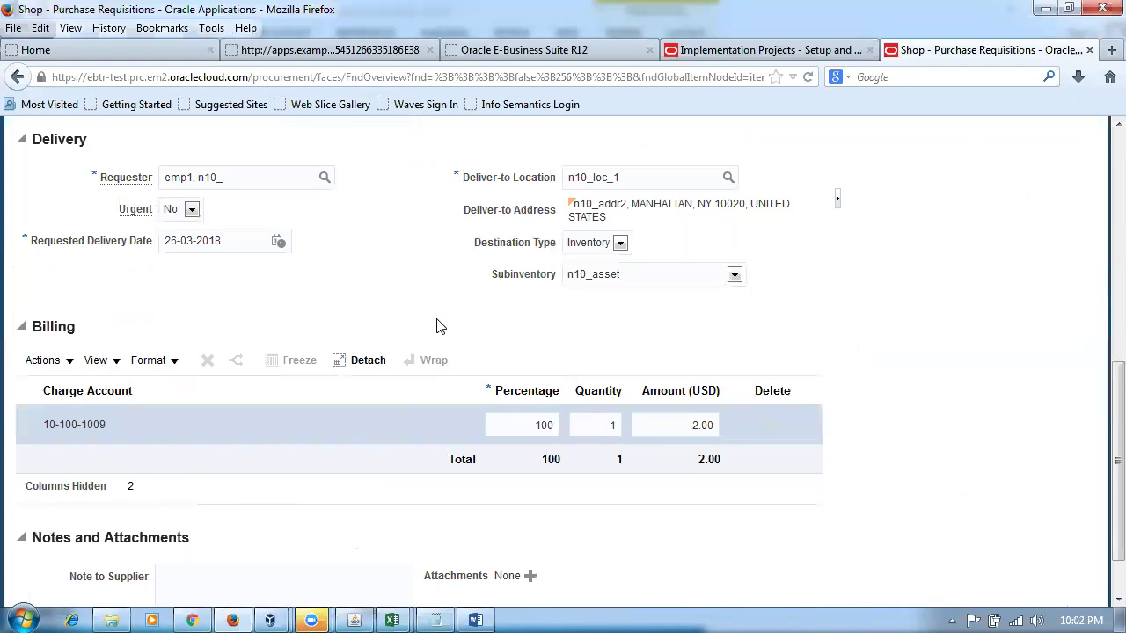
- Recheck row 4's expense-item-into-asset-sub rule and add the n10_expense_item line to requisition 1015
key("alt+Tab")
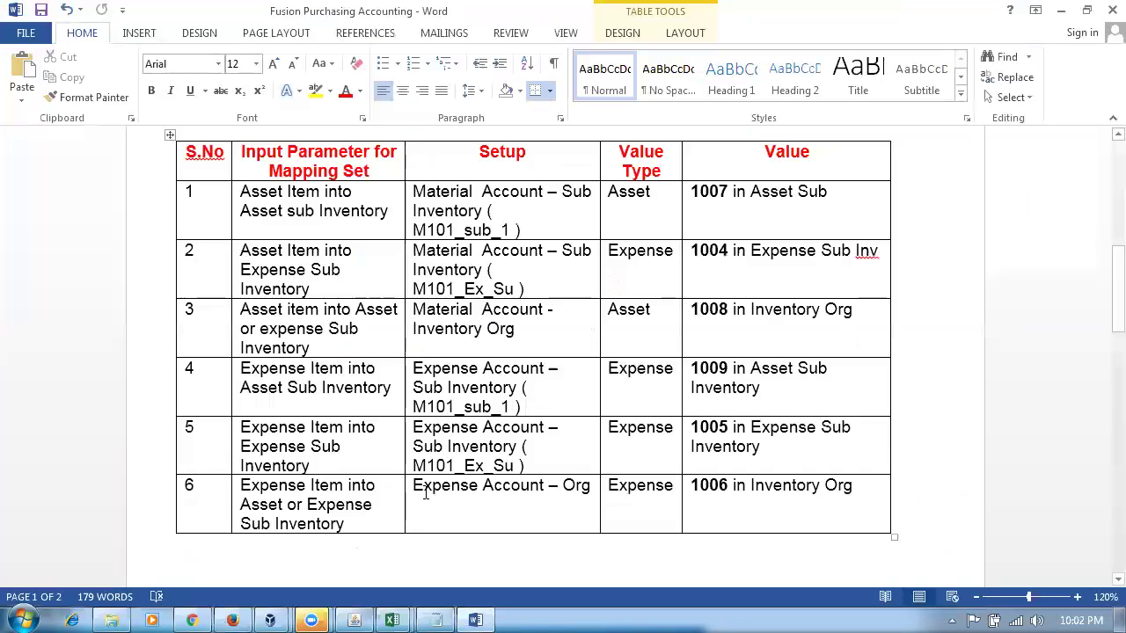
left_click_drag(240, 369, 314, 392)
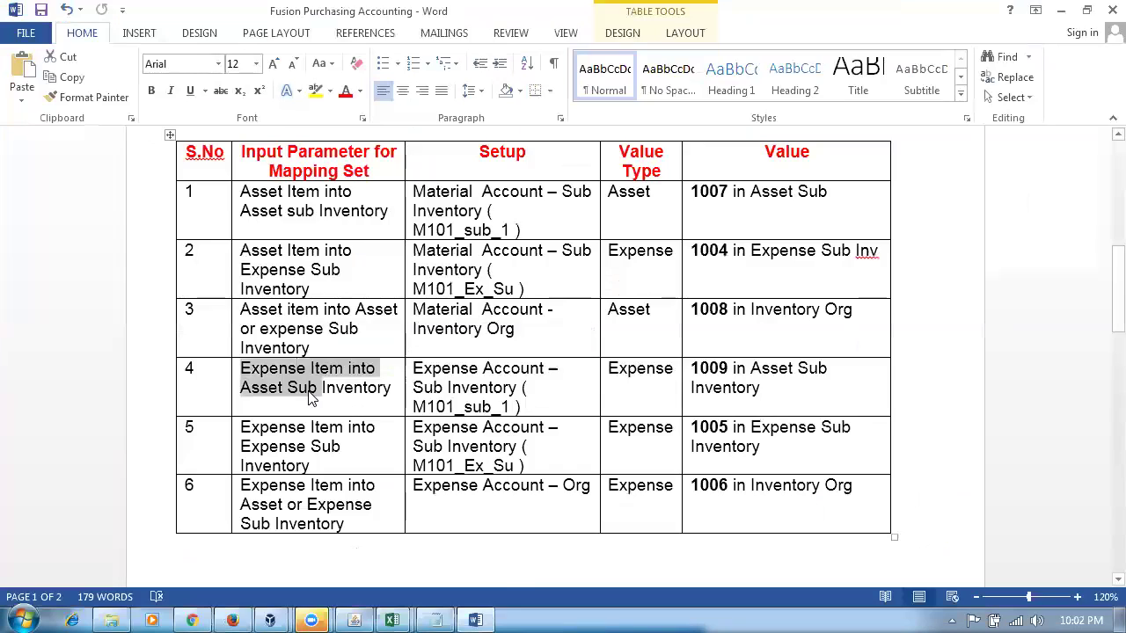
key("alt+Tab")
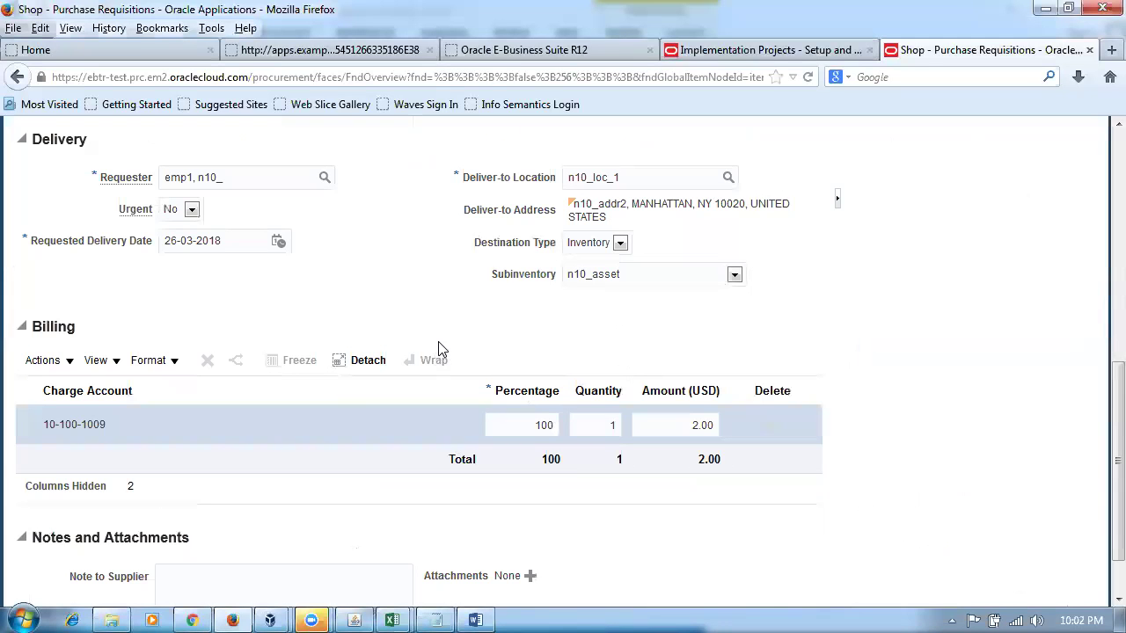
scroll(440, 347, "up", 10)
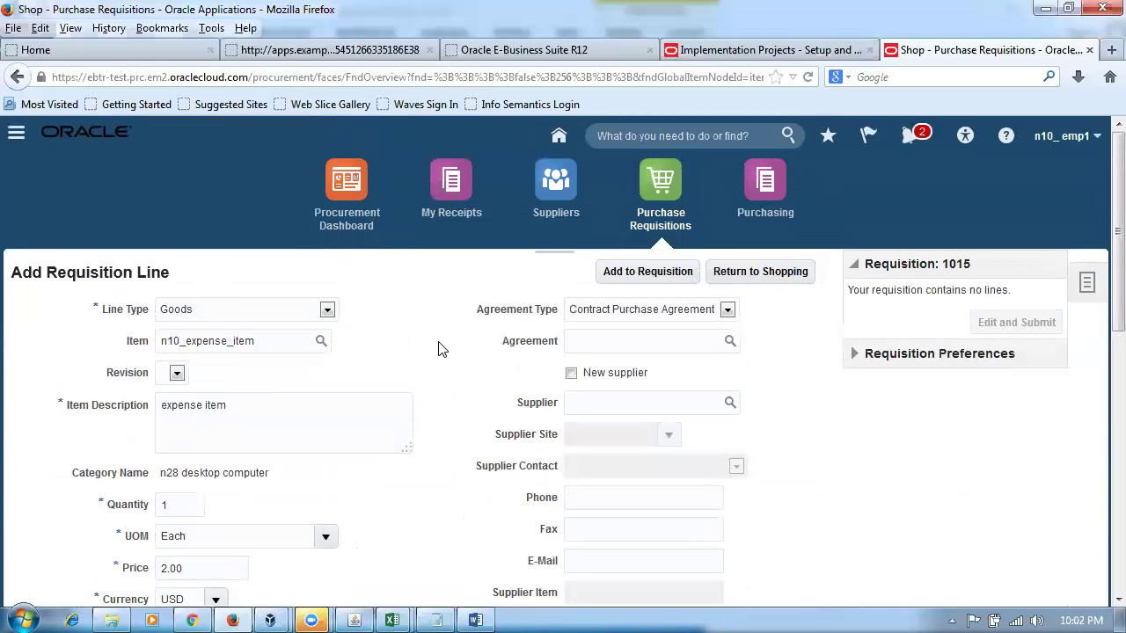
left_click(659, 271)
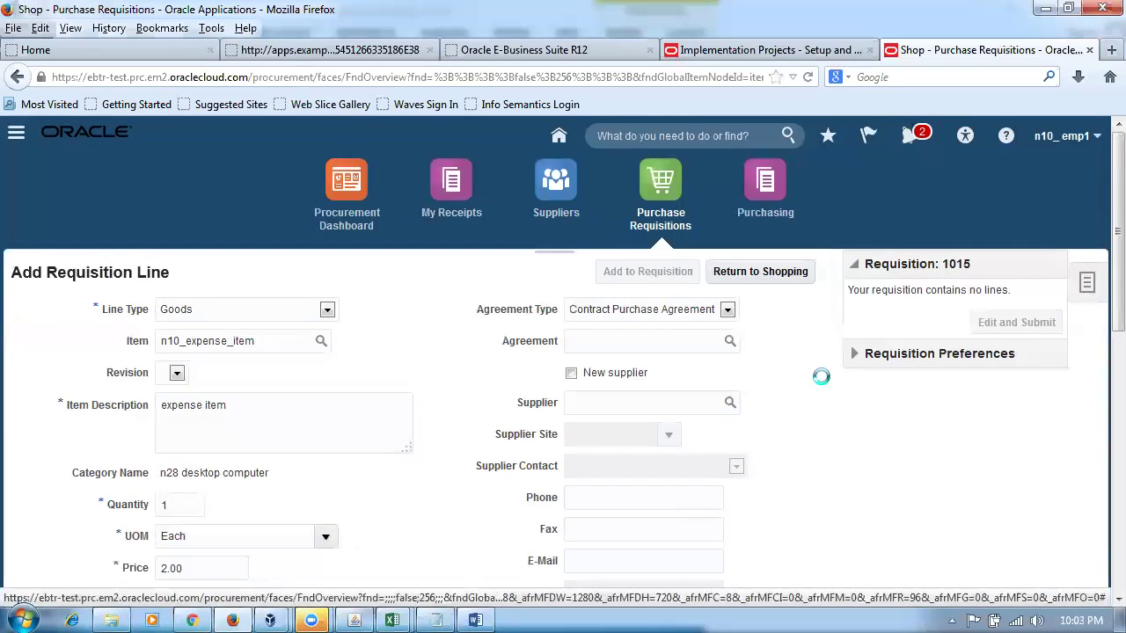
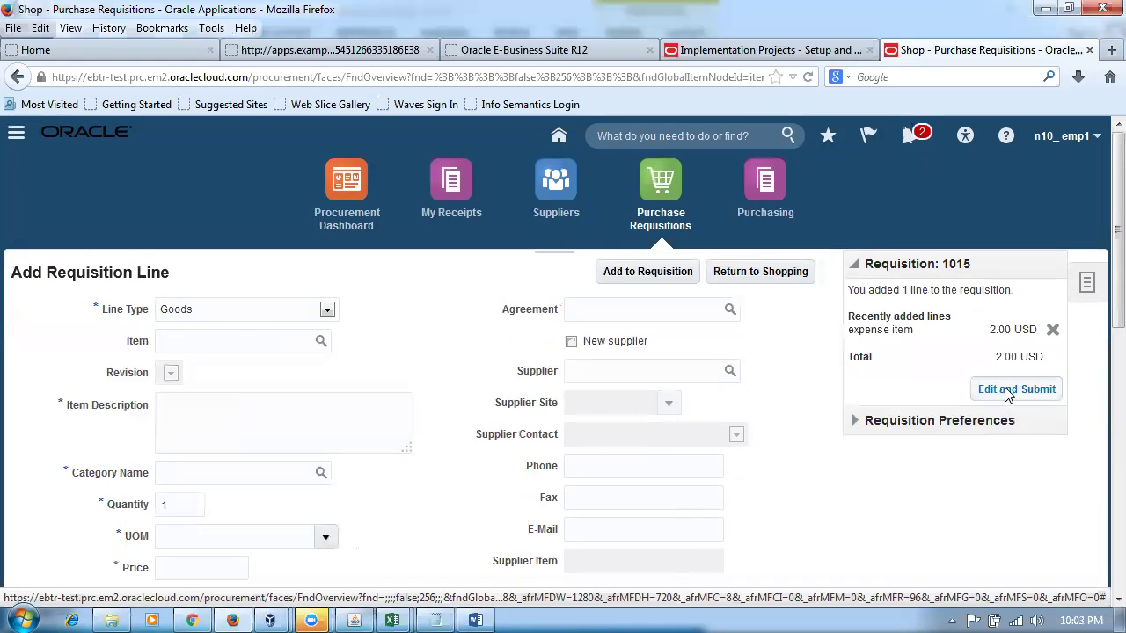
- Open requisition 1015 for editing and check row 5 of the Word mapping table
left_click(1009, 391)
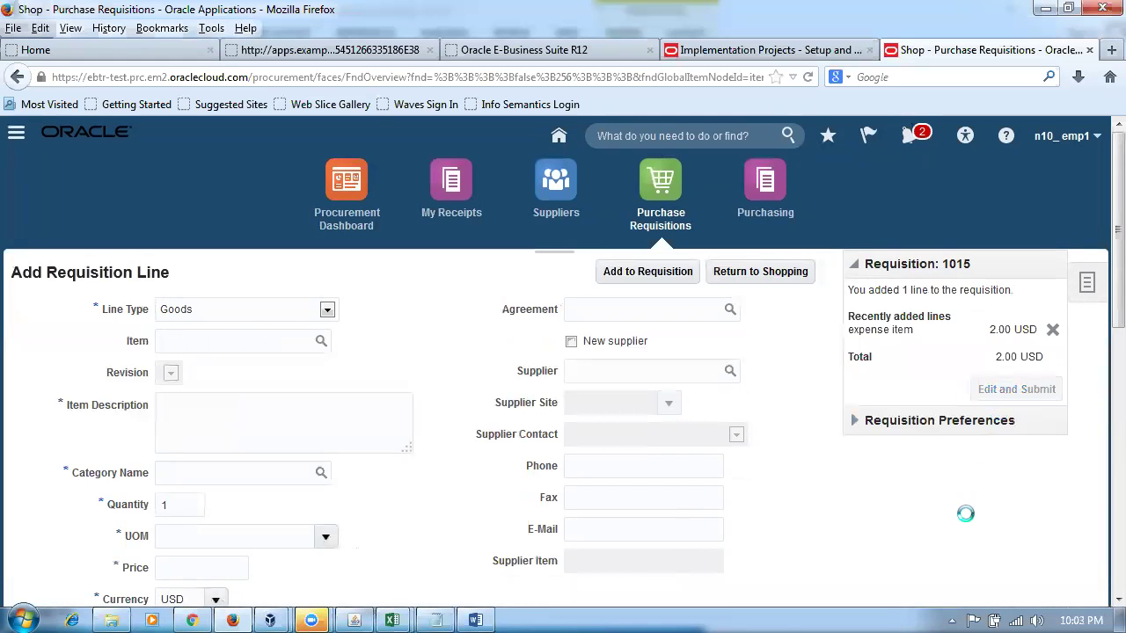
scroll(962, 514, "down", 8)
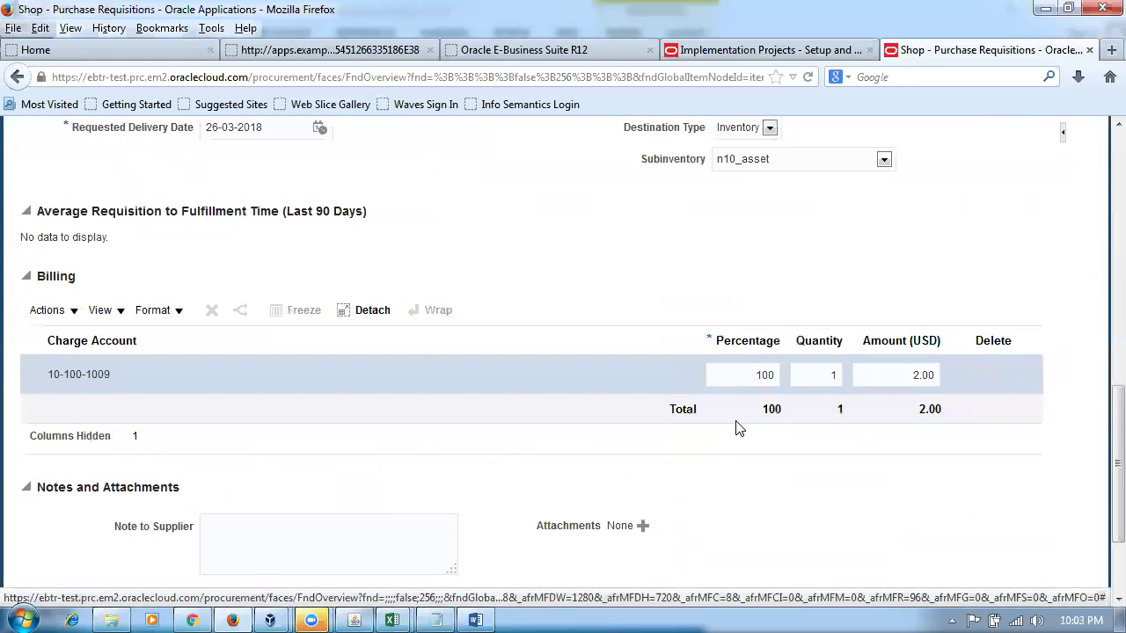
key("alt+Tab")
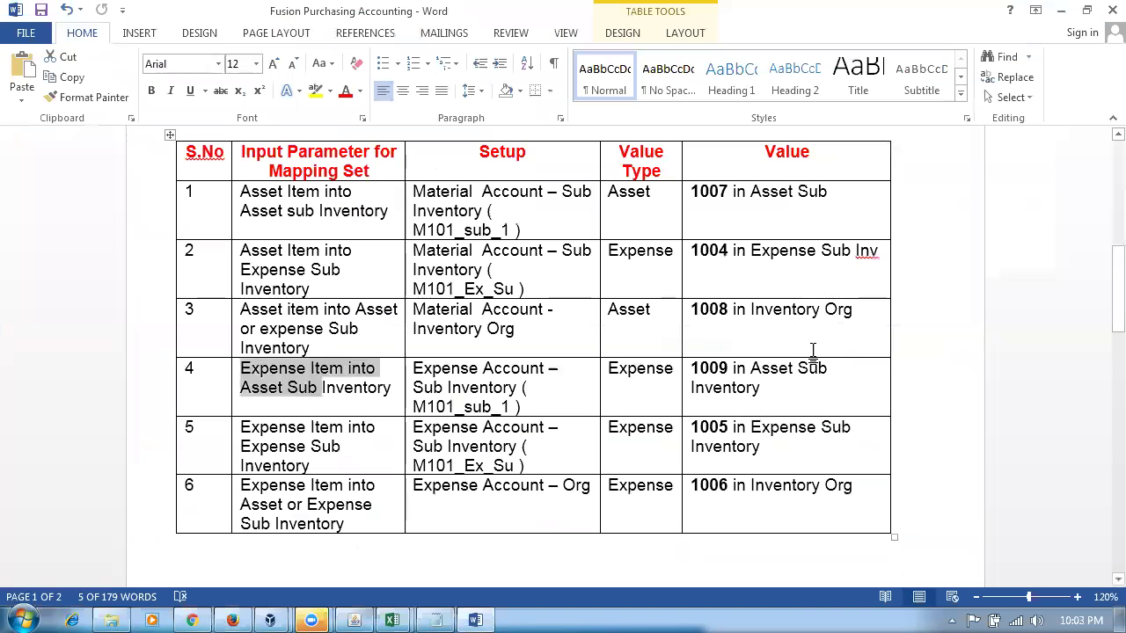
left_click_drag(556, 429, 781, 443)
key("alt+Tab")
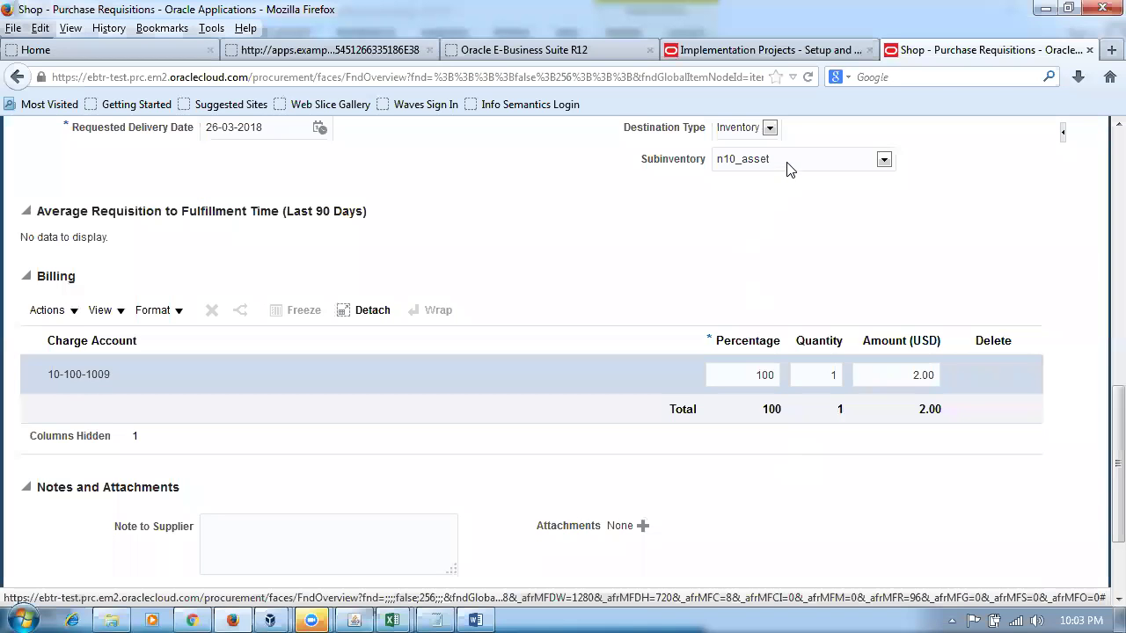
- Set the line's subinventory to n10_expens and save, giving charge account 10-100-1005
left_click(790, 158)
left_click(770, 203)
scroll(617, 275, "up", 10)
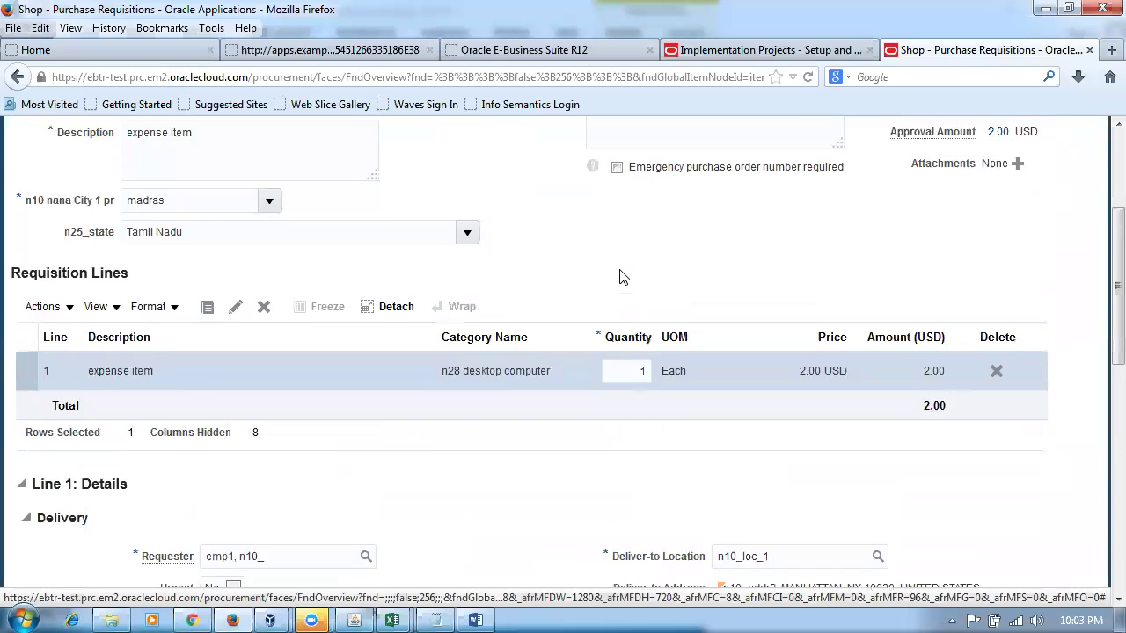
left_click(953, 171)
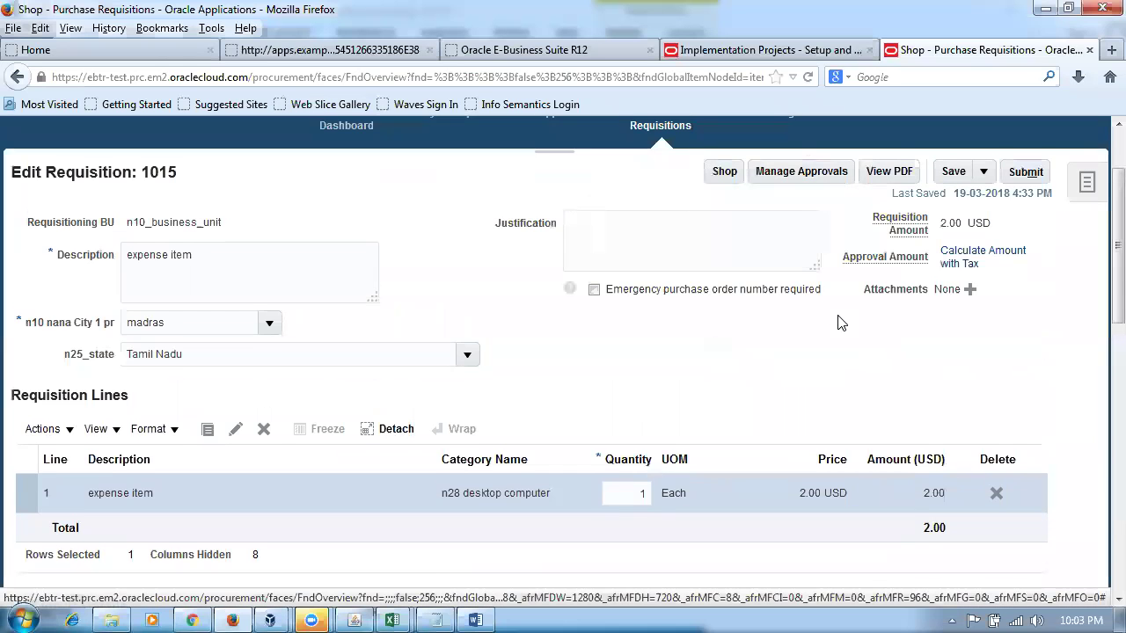
scroll(840, 321, "down", 10)
scroll(837, 327, "down", 3)
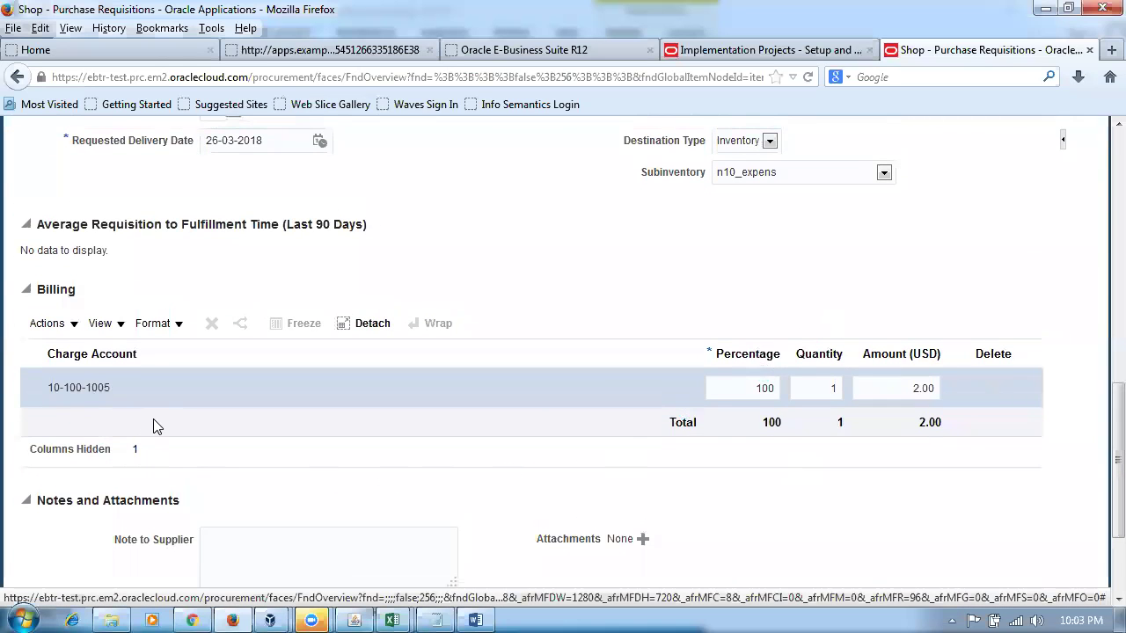
- Compare the billing charge account against rows 4–6 of the Word mapping table
key("alt+Tab")
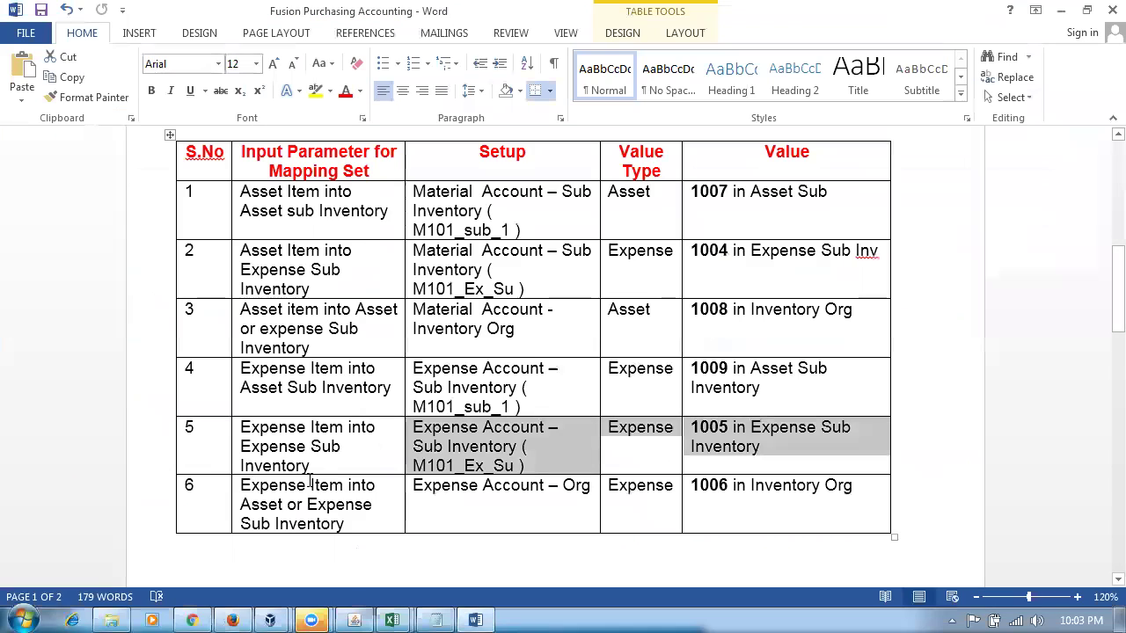
left_click(260, 491)
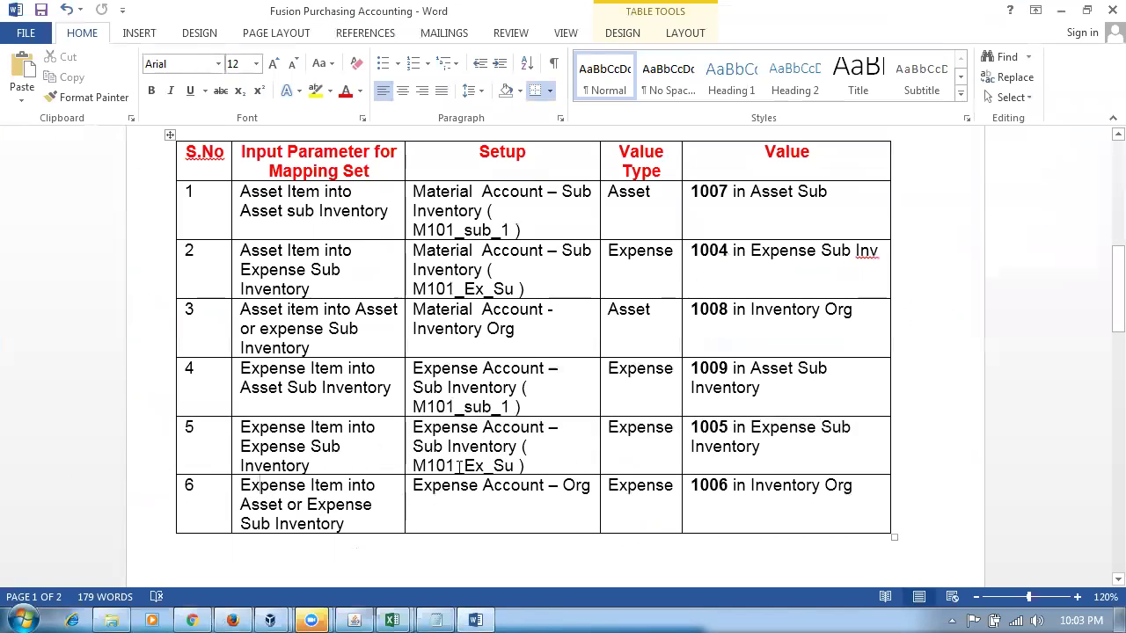
left_click_drag(478, 368, 513, 445)
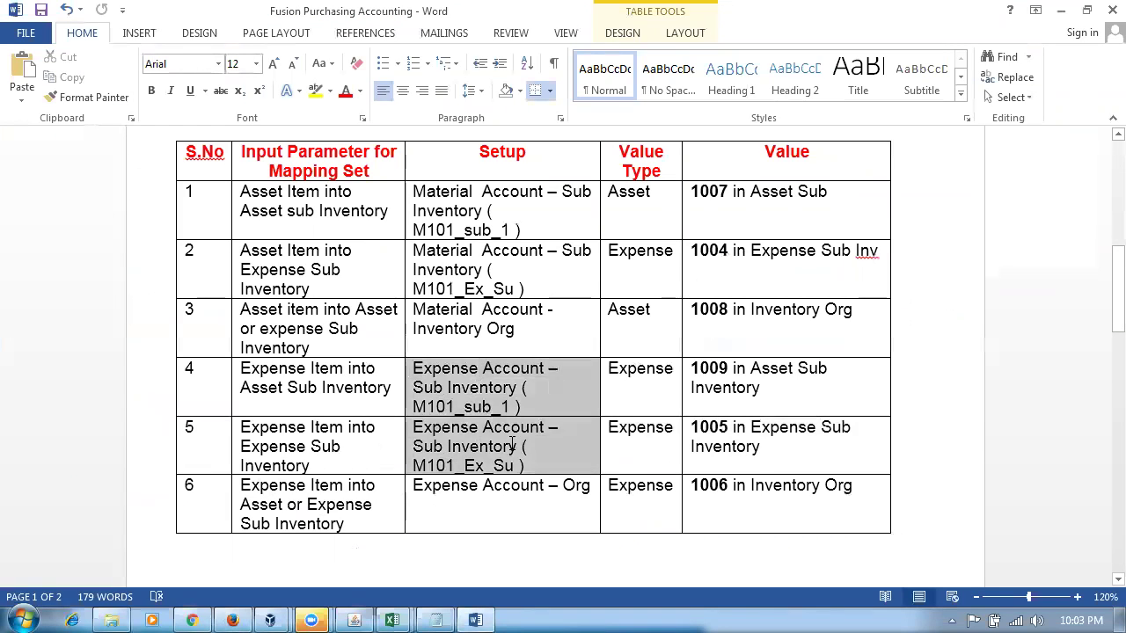
left_click_drag(414, 492, 717, 497)
key("alt+Tab")
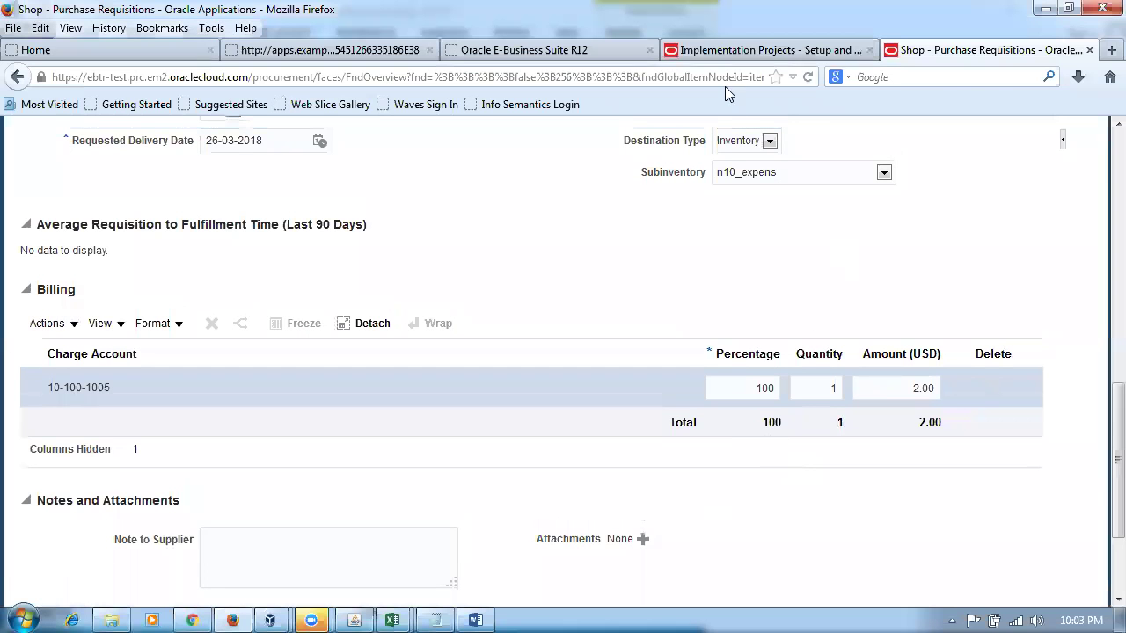
left_click(747, 53)
- Search mapping sets by the name 'expense'
left_click(32, 209)
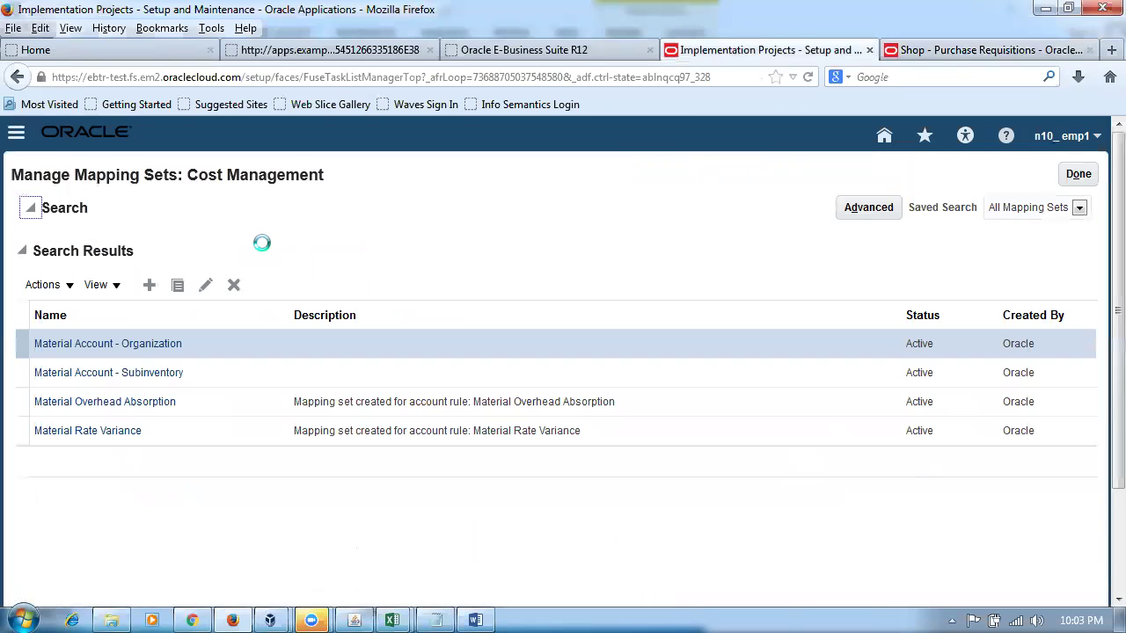
double_click(269, 240)
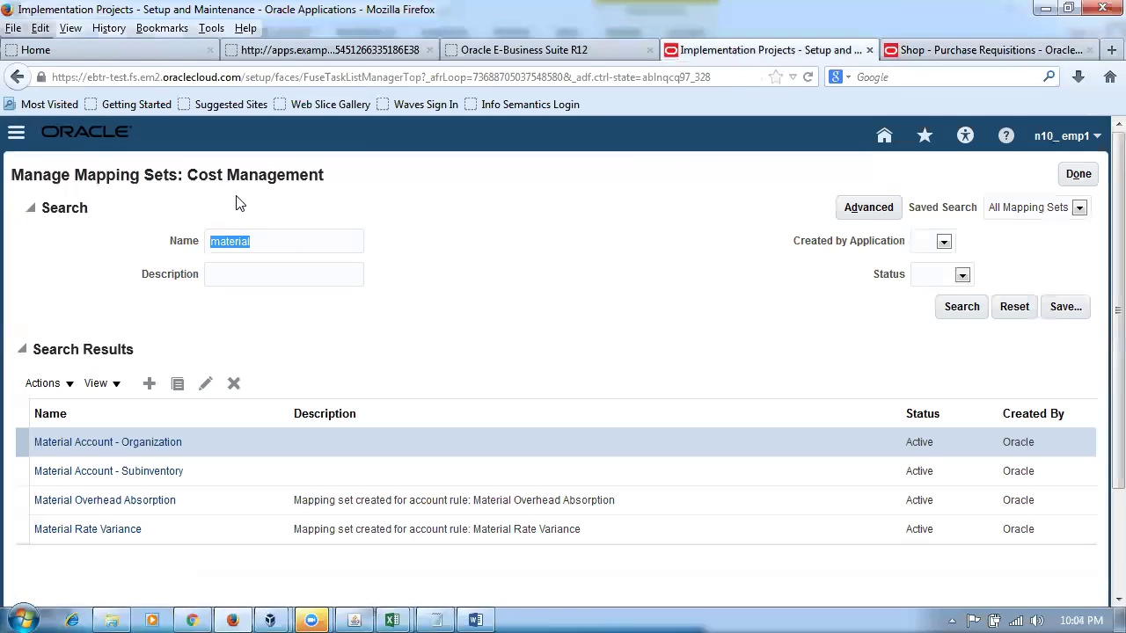
type("expense")
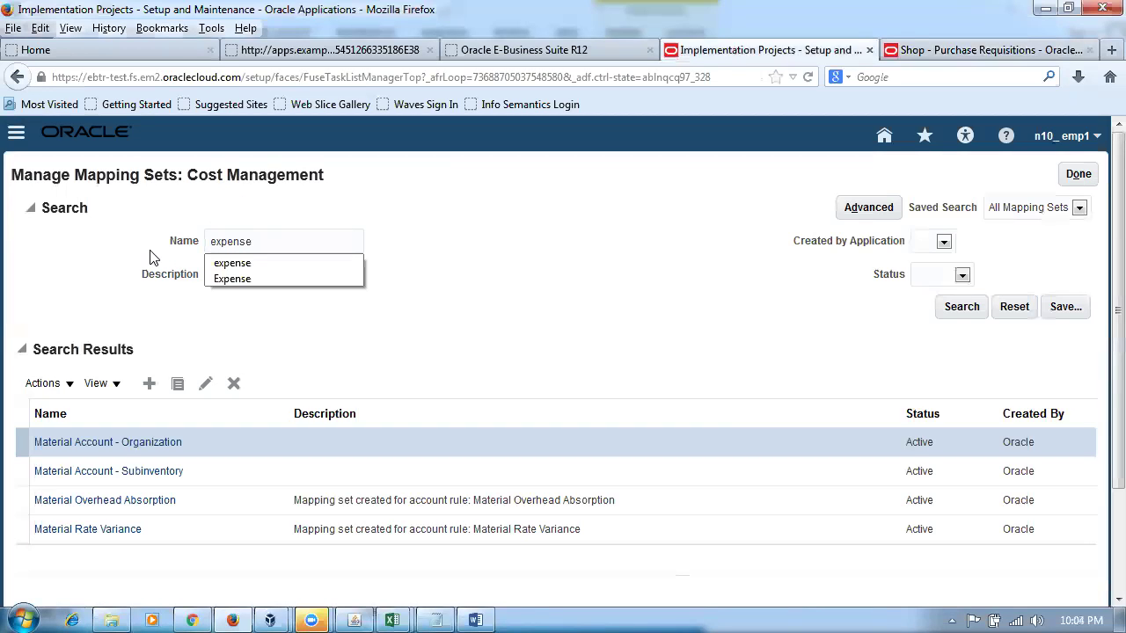
key("Escape")
left_click(944, 313)
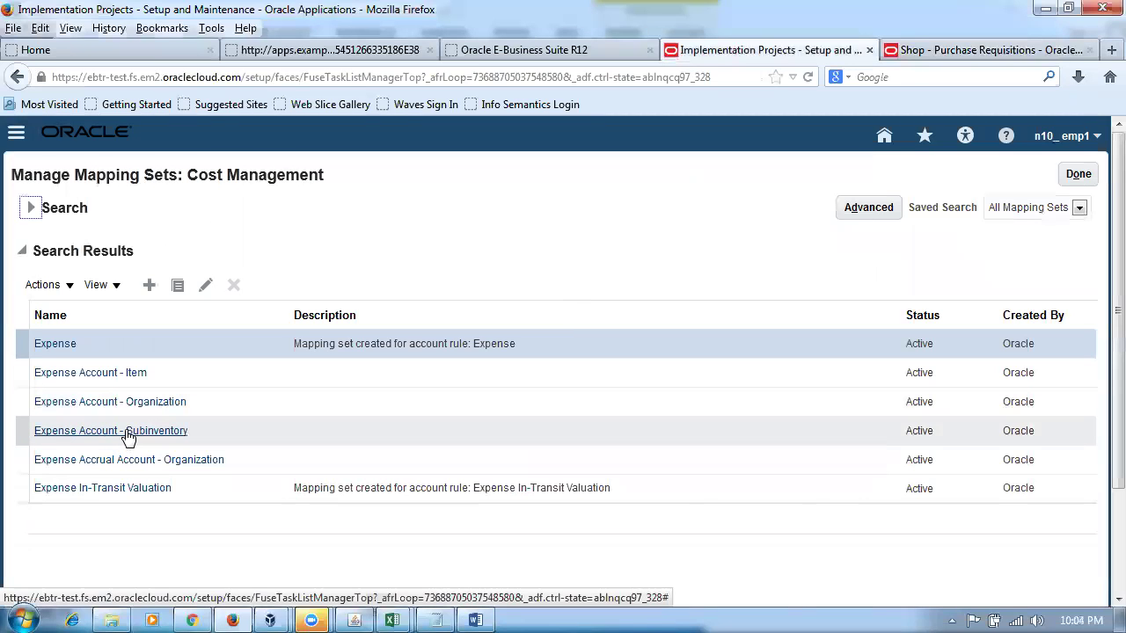
- Check rows 4–5 in Word, then open the Expense Account - Subinventory mapping set
key("alt+Tab")
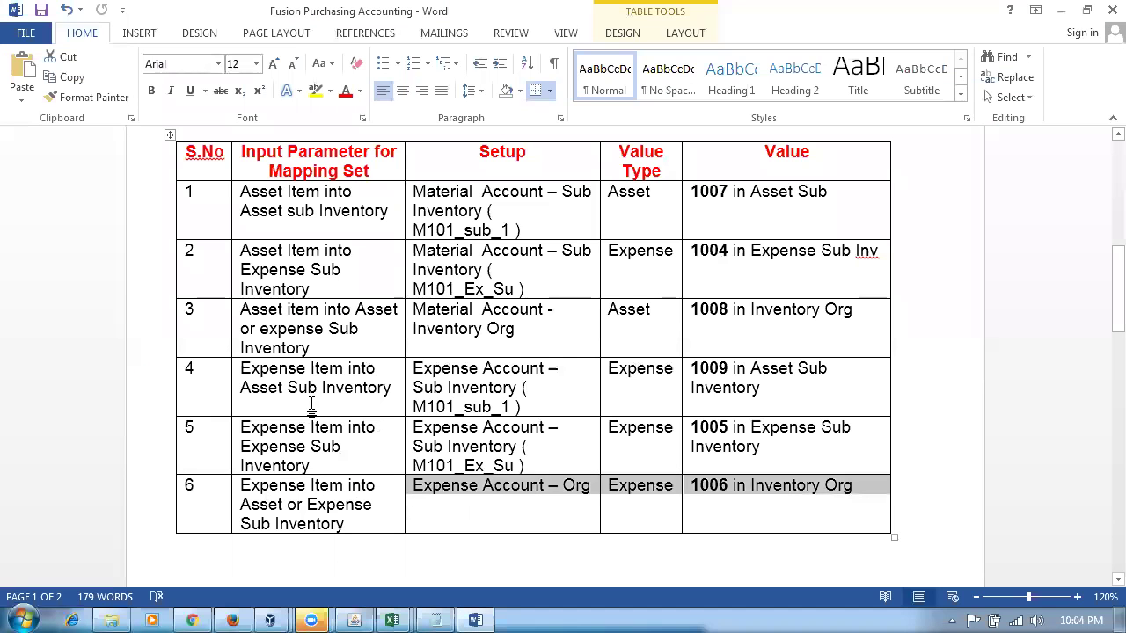
left_click_drag(311, 404, 519, 449)
key("alt+Tab")
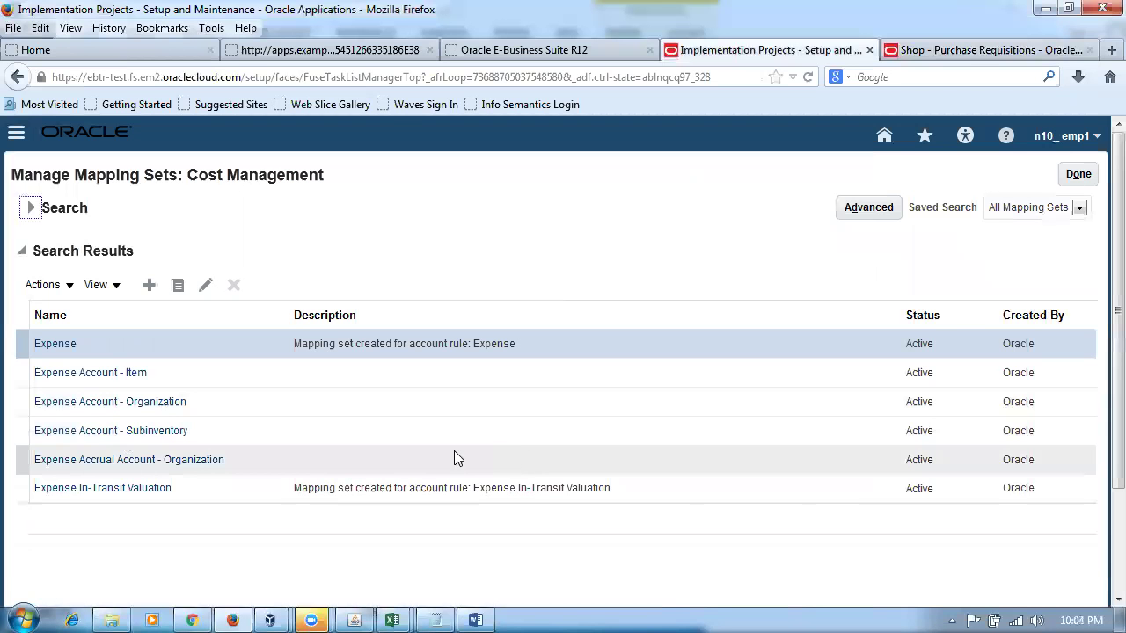
left_click(127, 431)
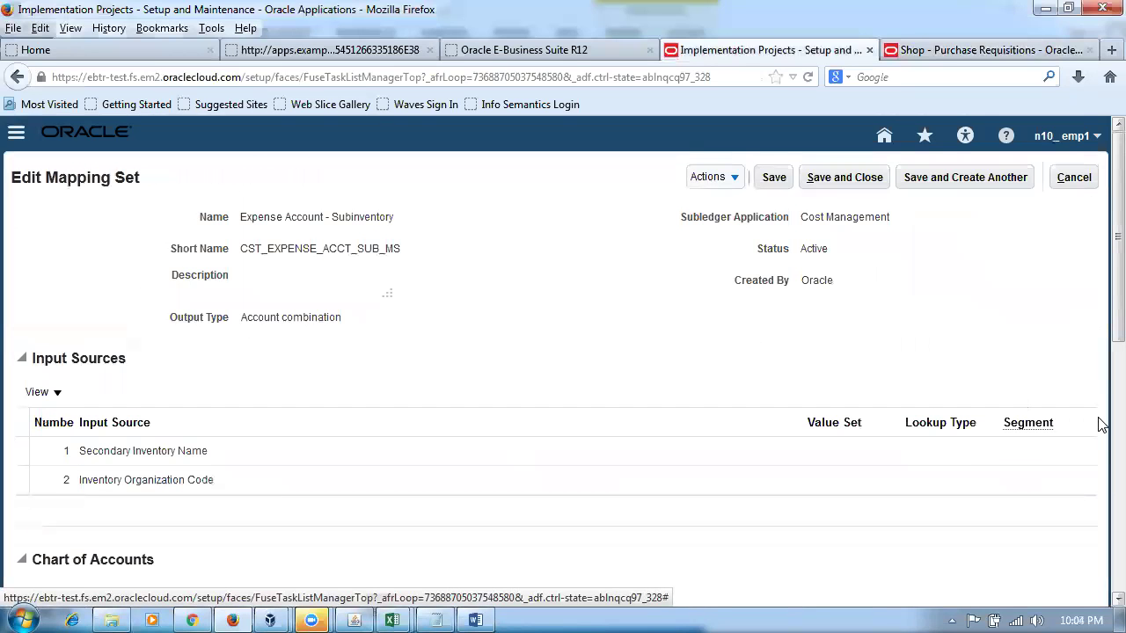
scroll(1101, 330, "down", 5)
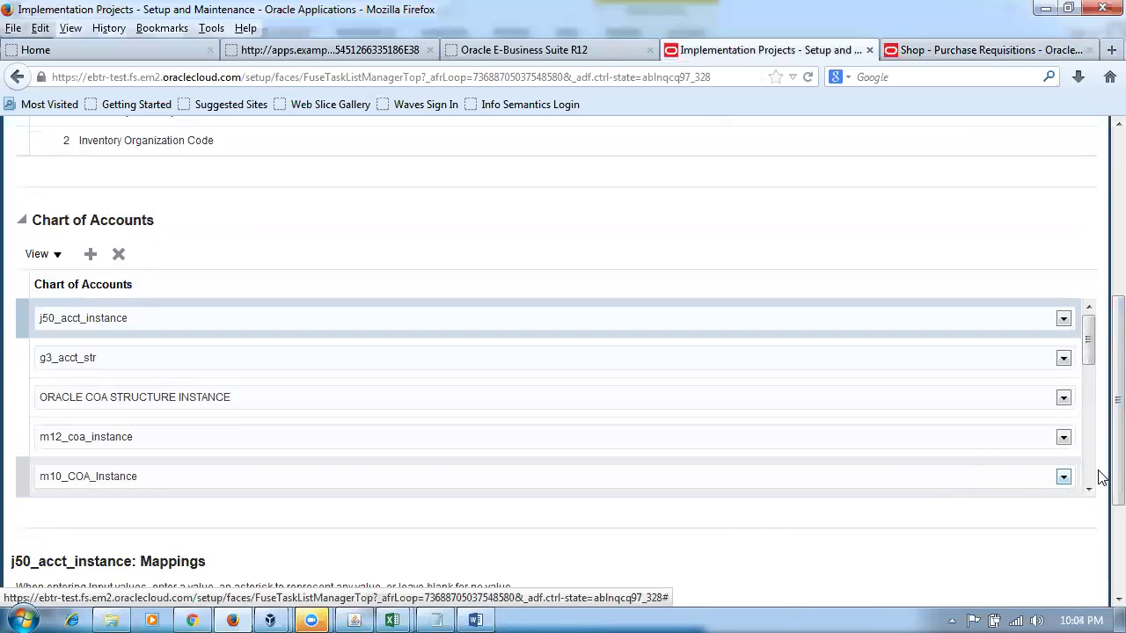
left_click(1092, 486)
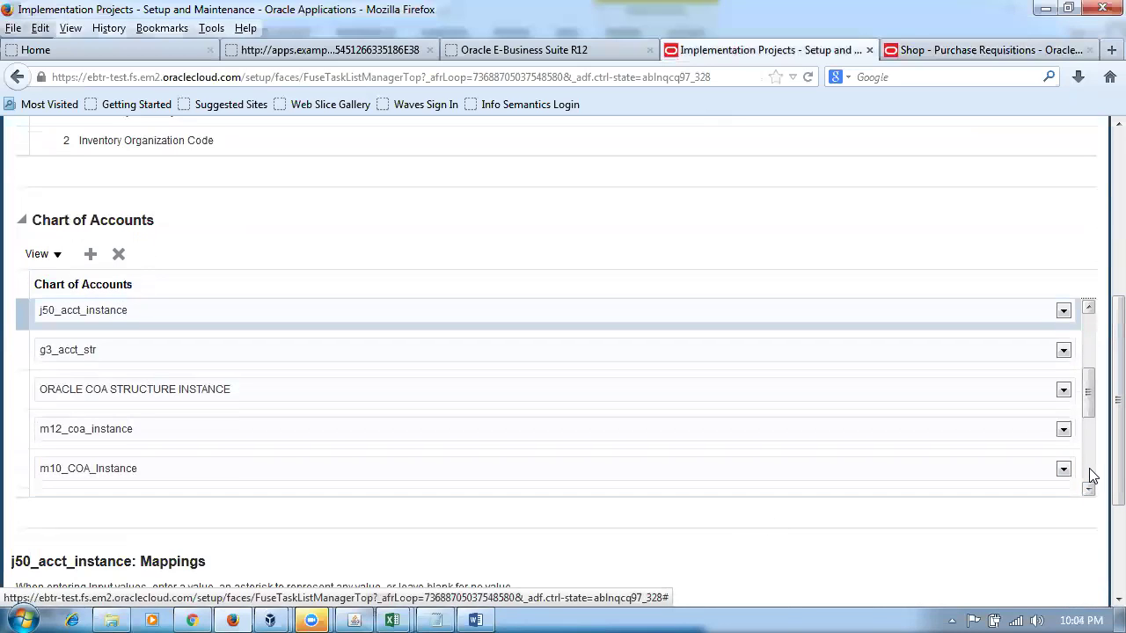
left_click(1089, 483)
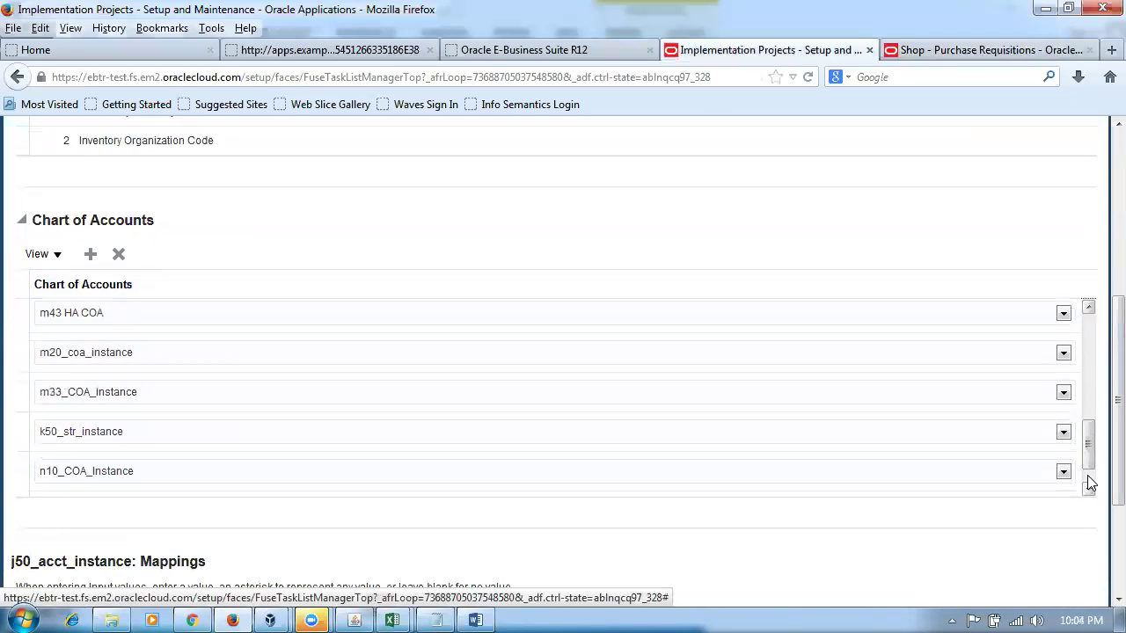
left_click(1088, 492)
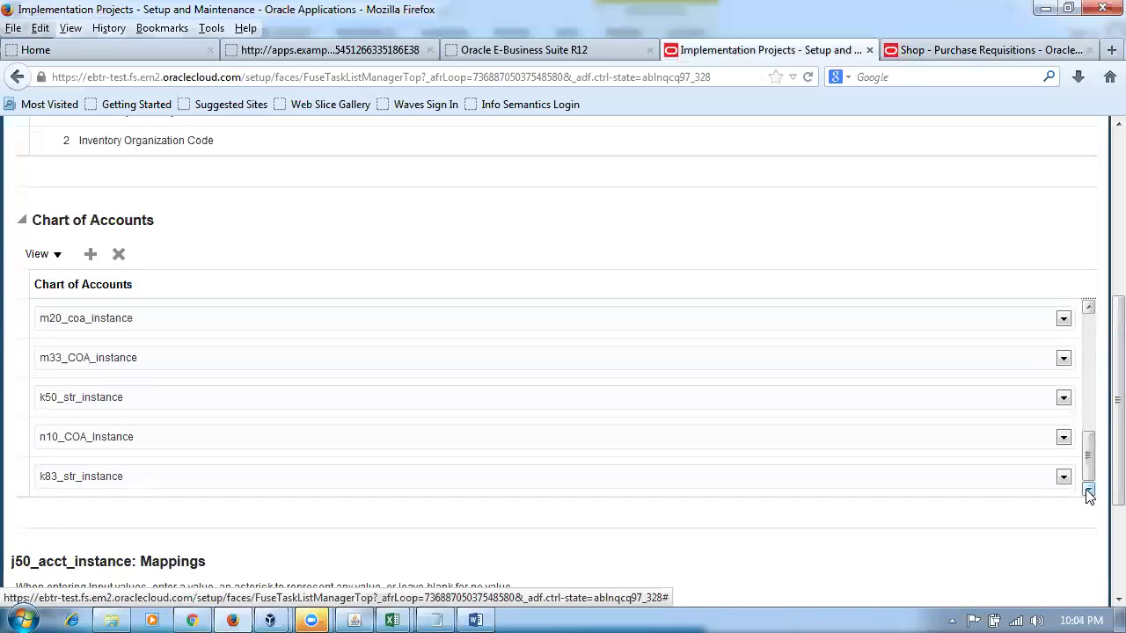
- Select the n10_COA_Instance chart of accounts and add a new mapping row
left_click(21, 441)
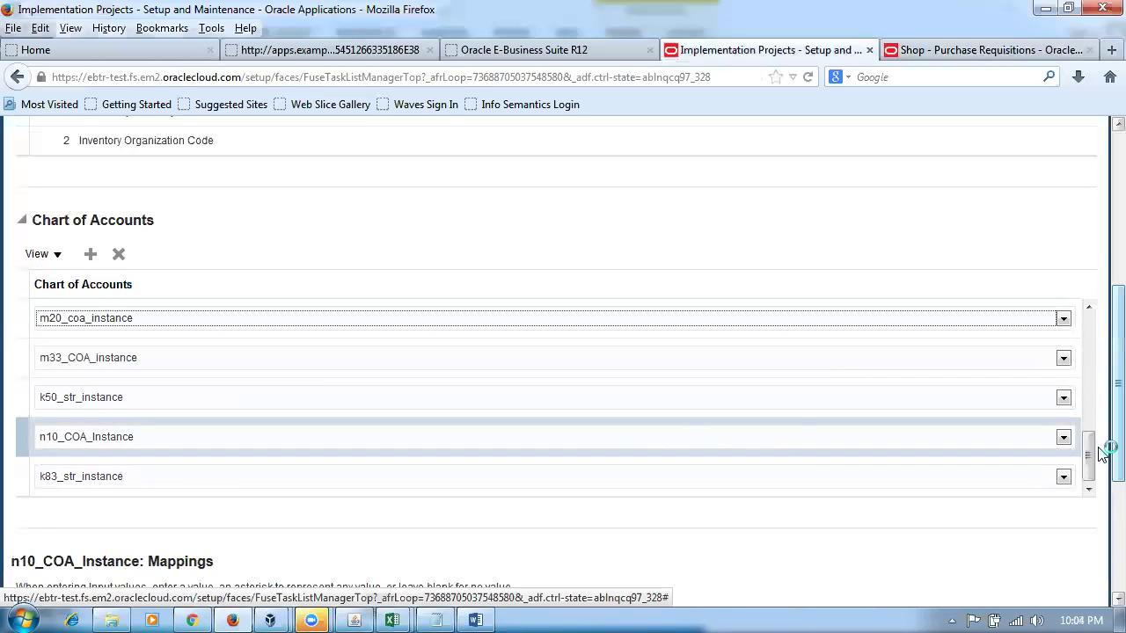
left_click_drag(1106, 450, 1105, 607)
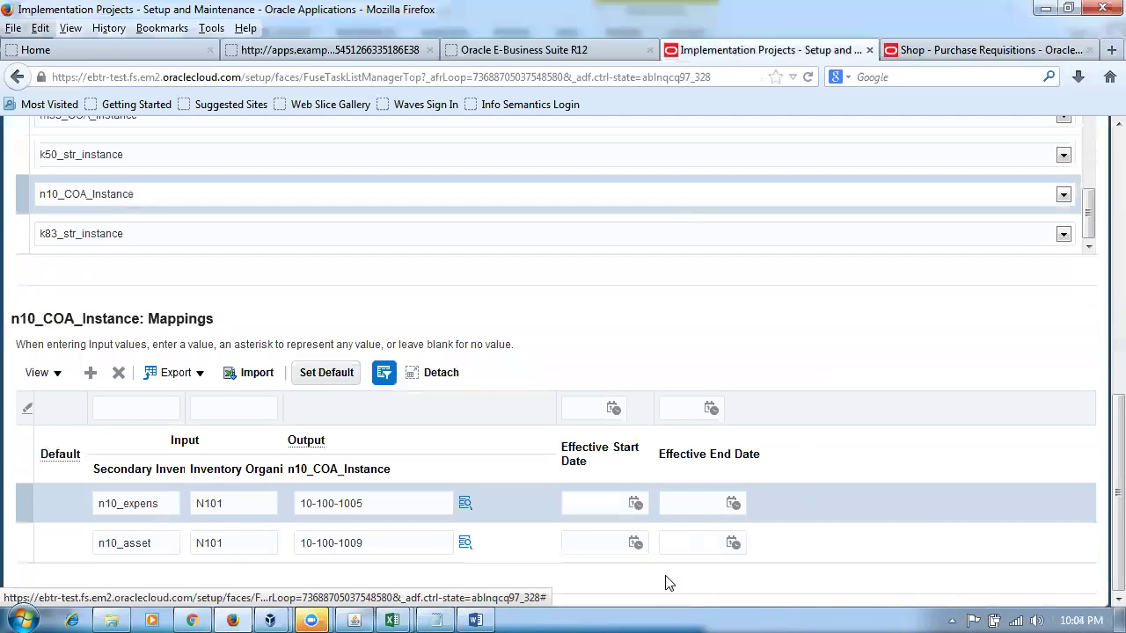
left_click(91, 373)
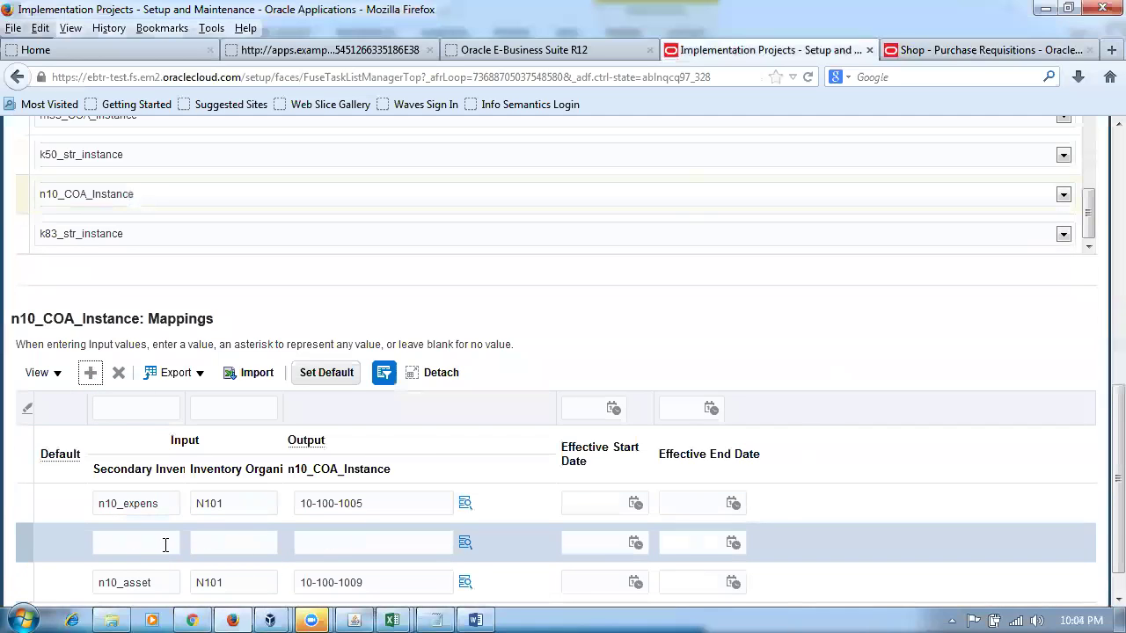
- Enter output account 10-100-1004 in the new row and make the wildcard row the default
left_click(376, 539)
type("10-100-")
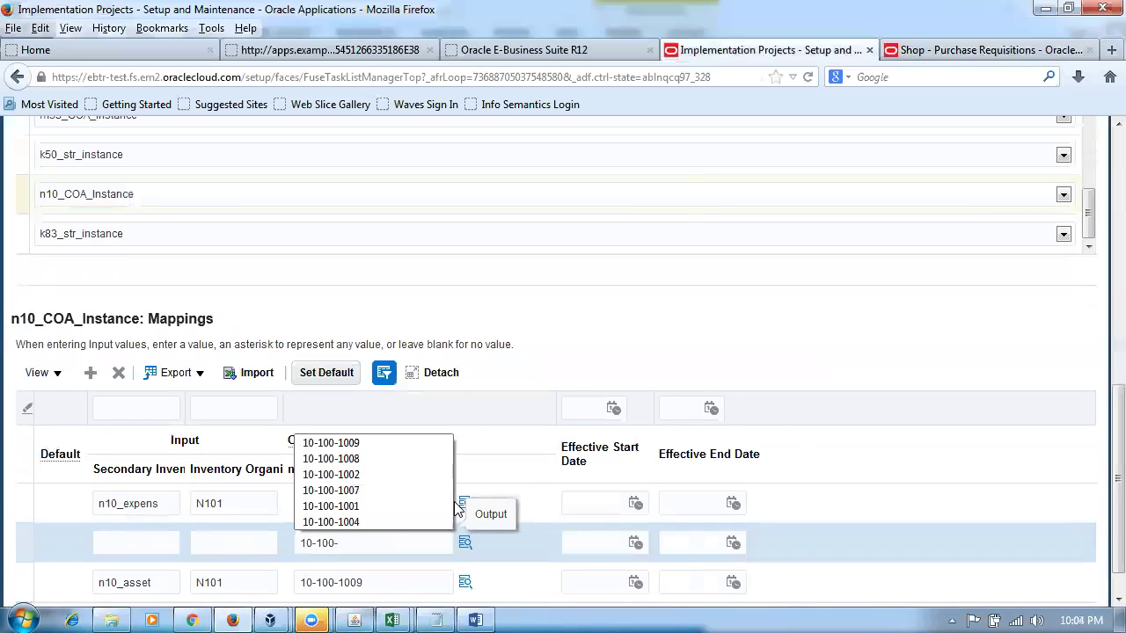
type("1004")
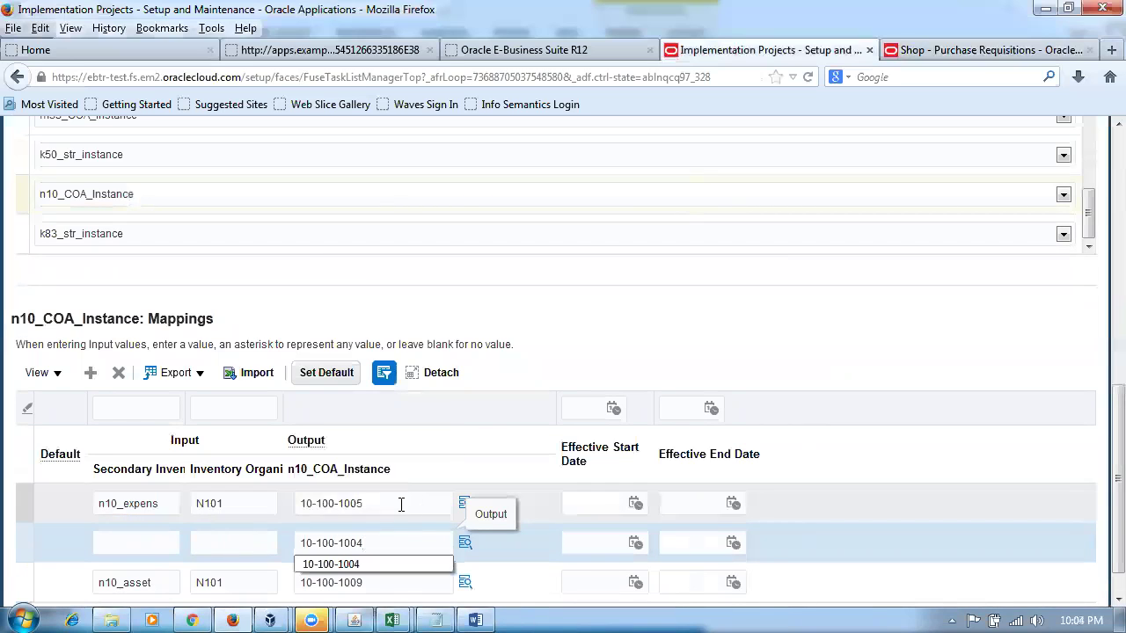
key("Down")
left_click(324, 374)
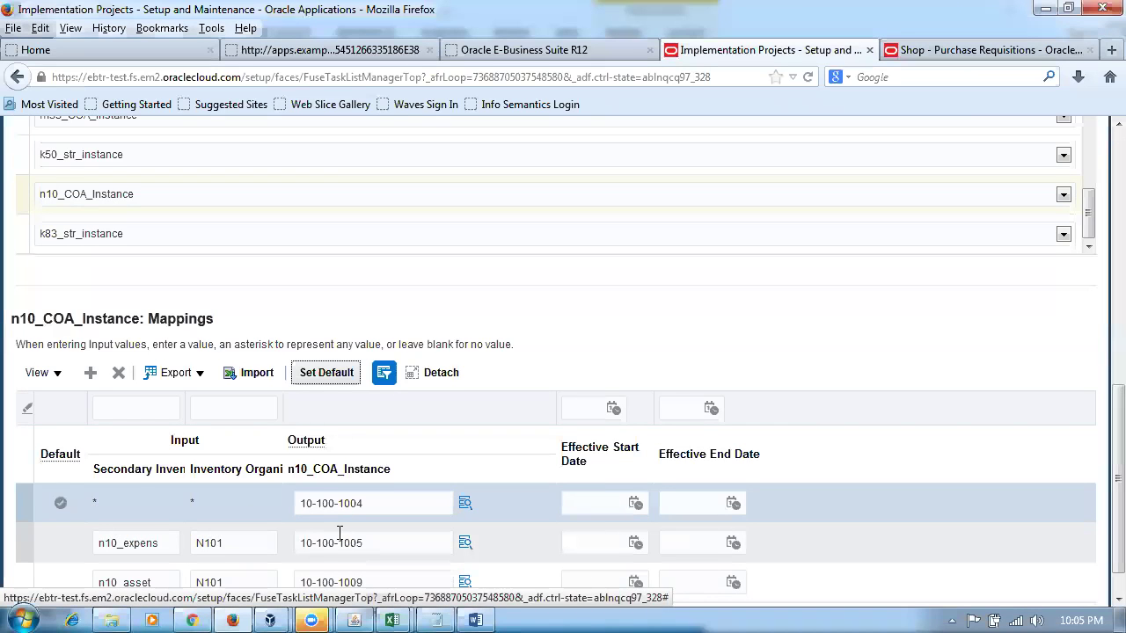
scroll(340, 533, "down", 1)
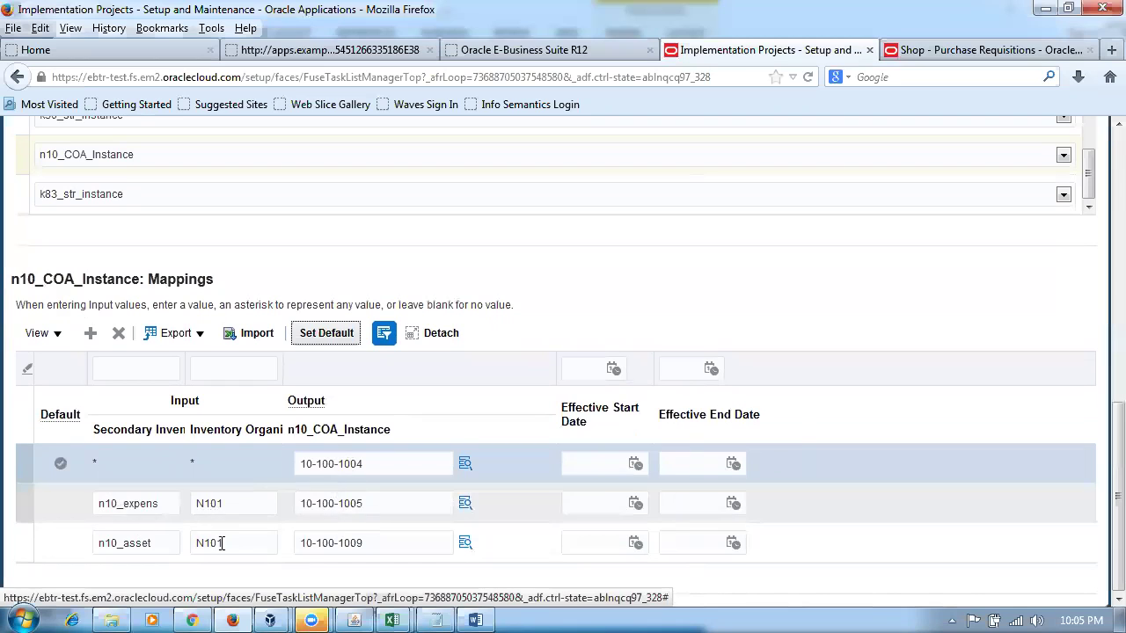
left_click(323, 338)
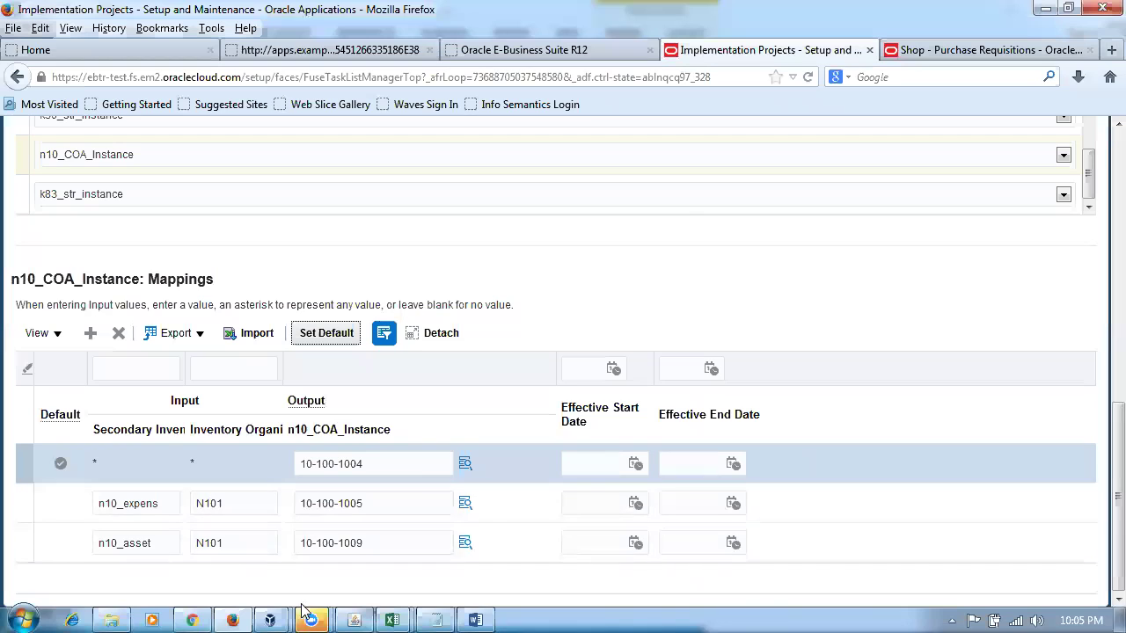
- Switch the E-Business Suite responsibility to Inventory, Vision Operations (USA)
left_click(347, 613)
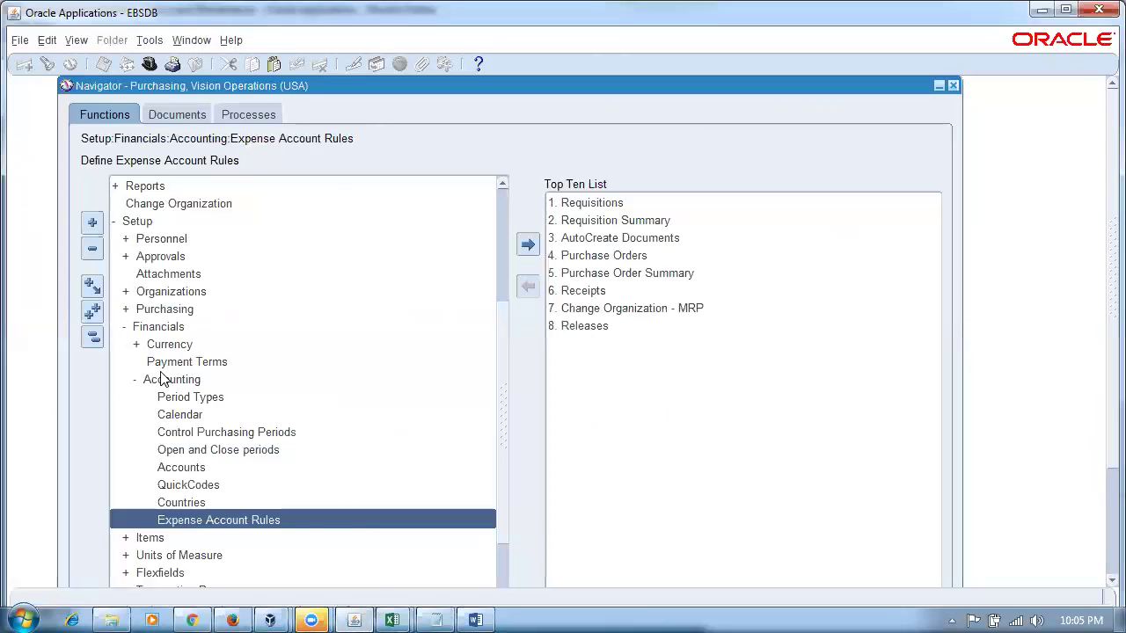
left_click(92, 337)
left_click(167, 328)
key("alt+f")
key("r")
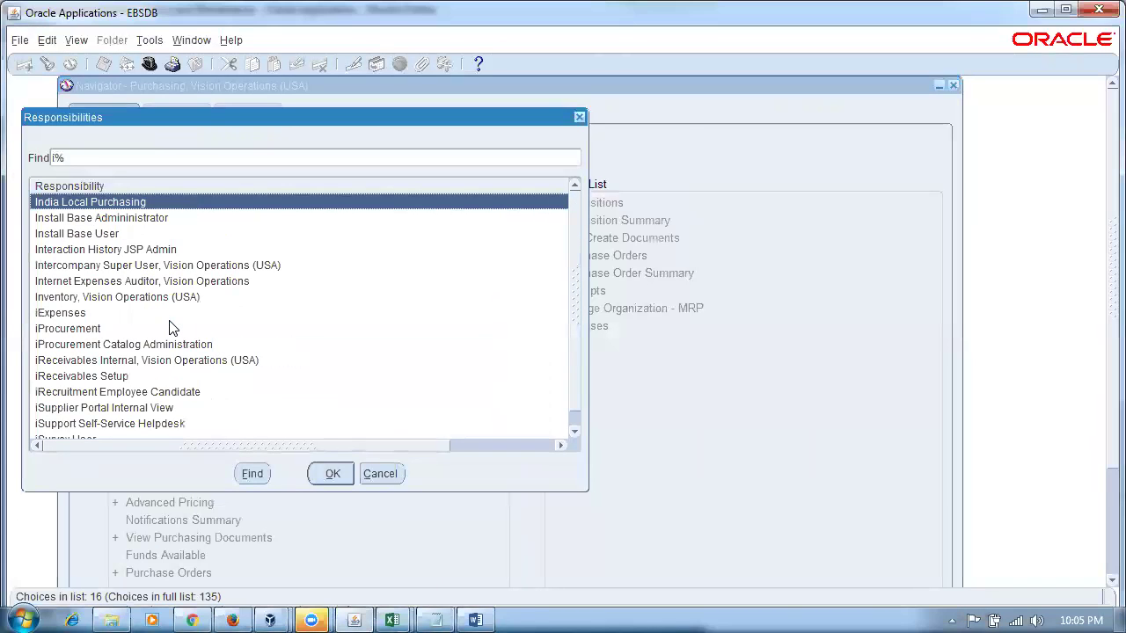
key("Down")
key("Down")
key("Down")
key("Down")
key("Down")
key("Down")
key("Return")
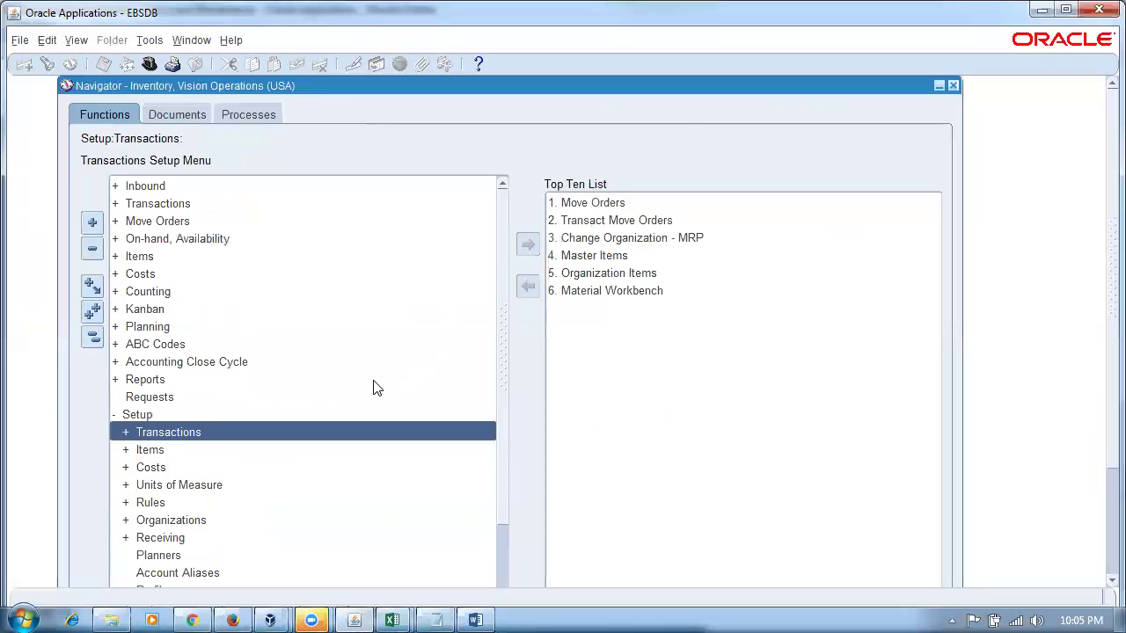
- Open the organization parameters for organization M1
key("Return")
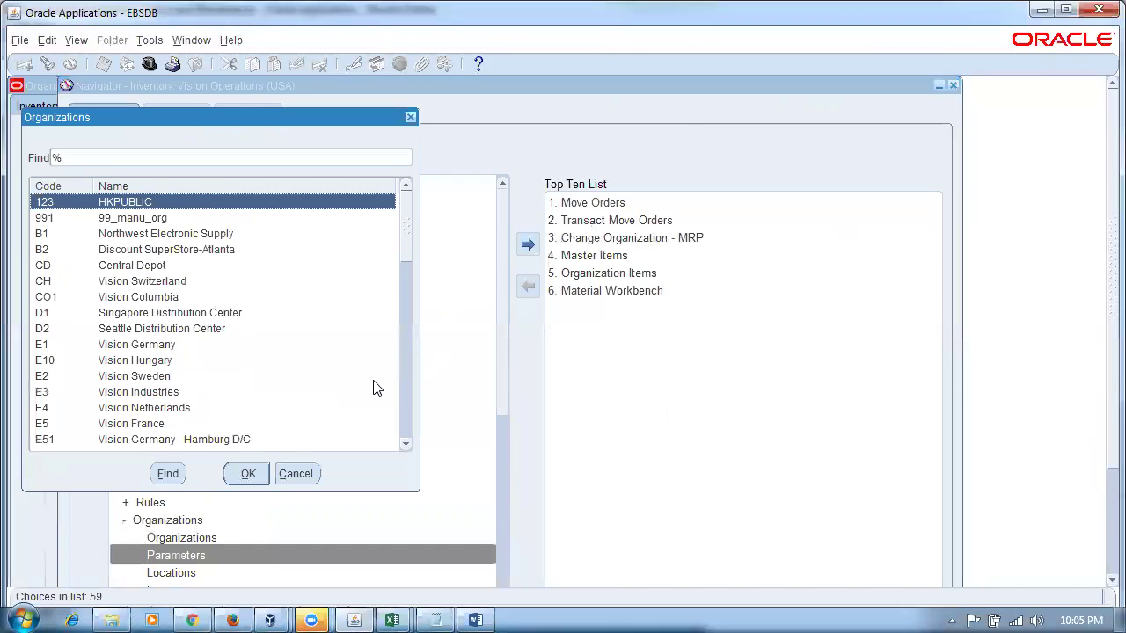
type("M")
key("Return")
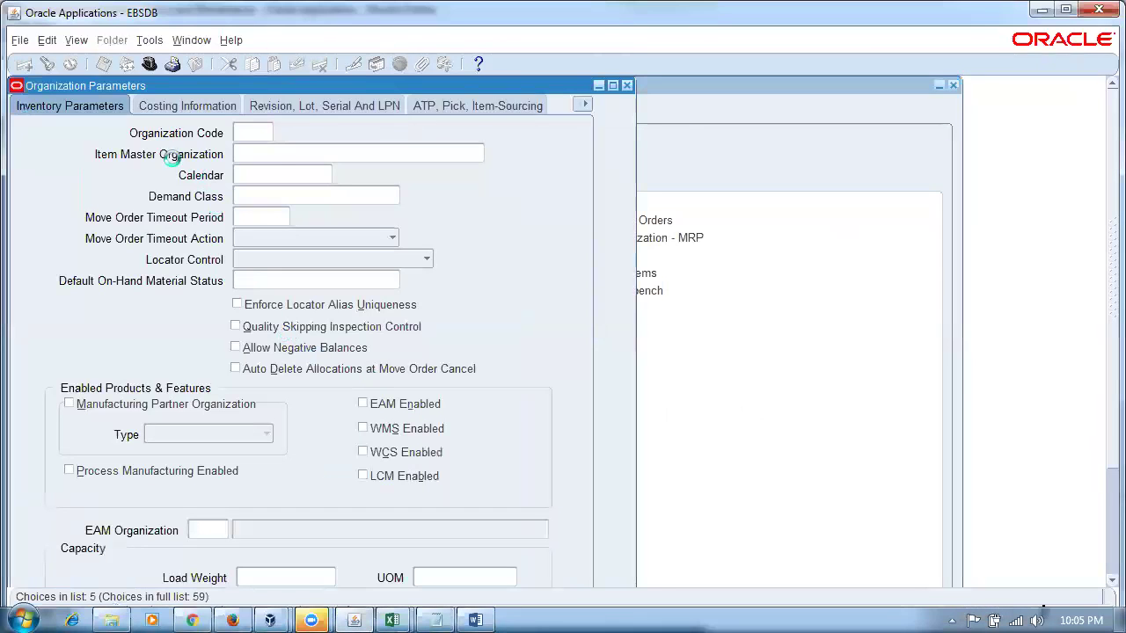
left_click(153, 40)
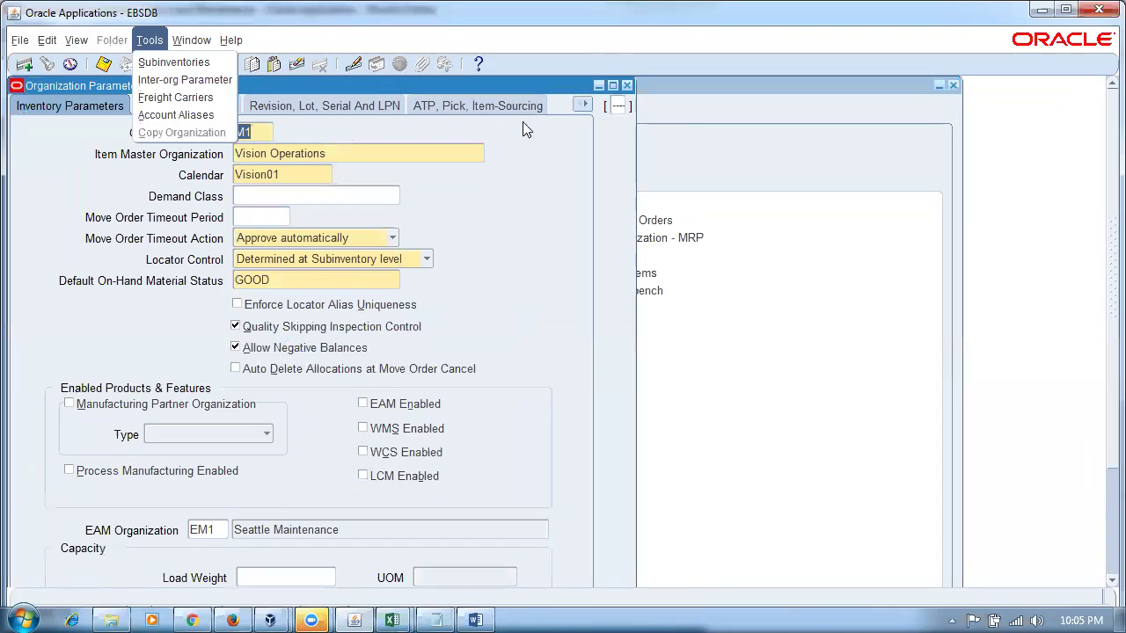
left_click(578, 109)
- View M1's Other Accounts, Inter-Org Information and Costing Information sections
left_click(580, 106)
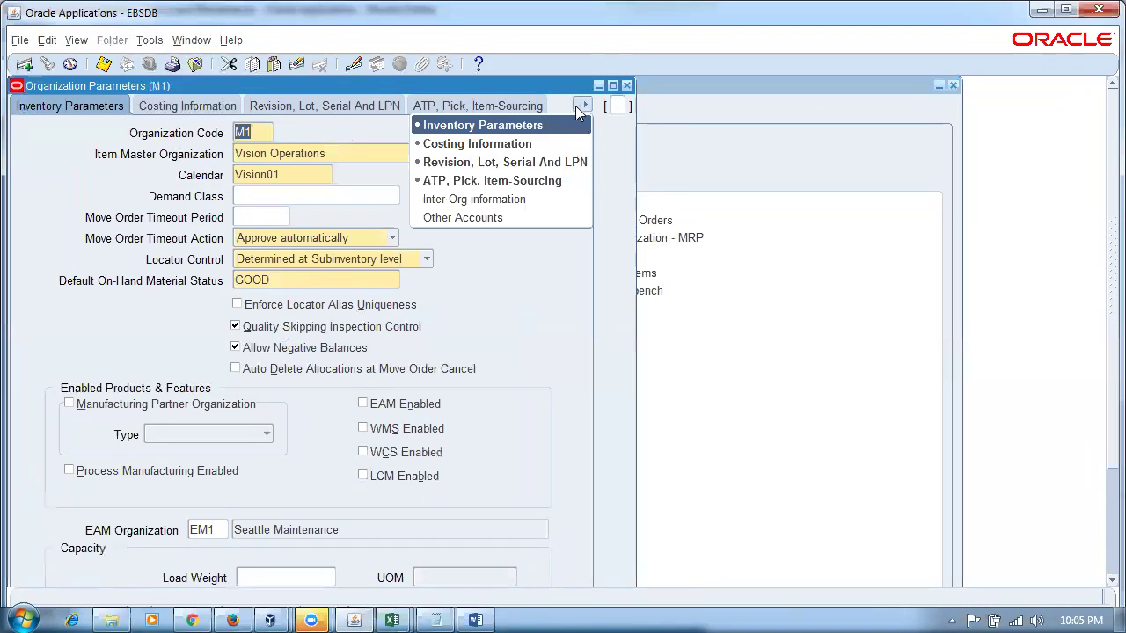
left_click(466, 216)
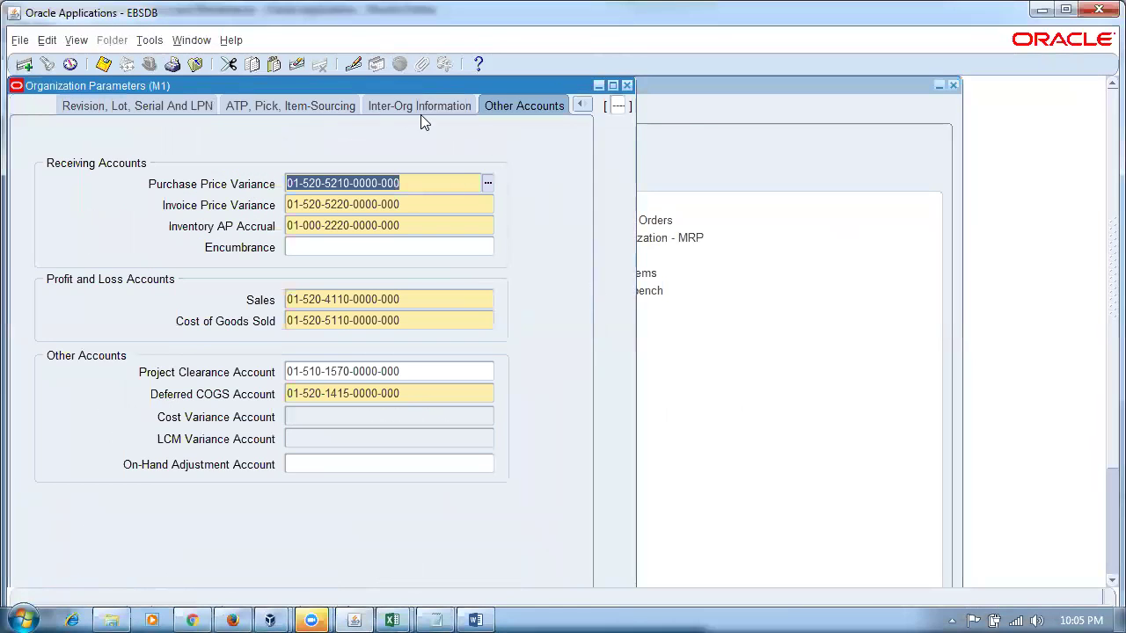
left_click(420, 111)
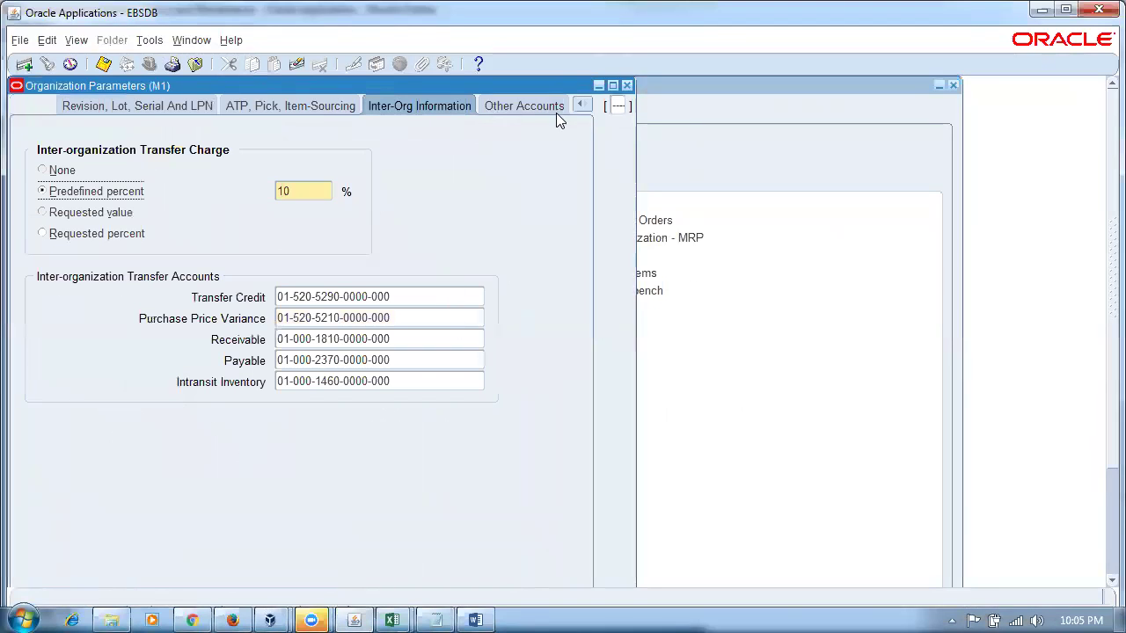
left_click(580, 107)
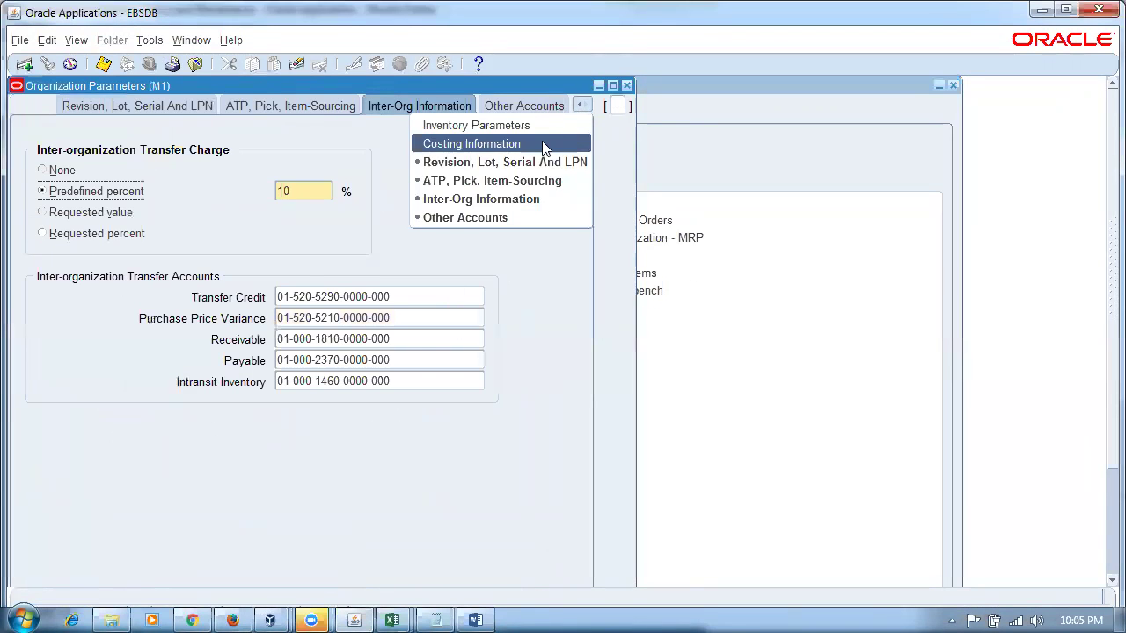
left_click(546, 143)
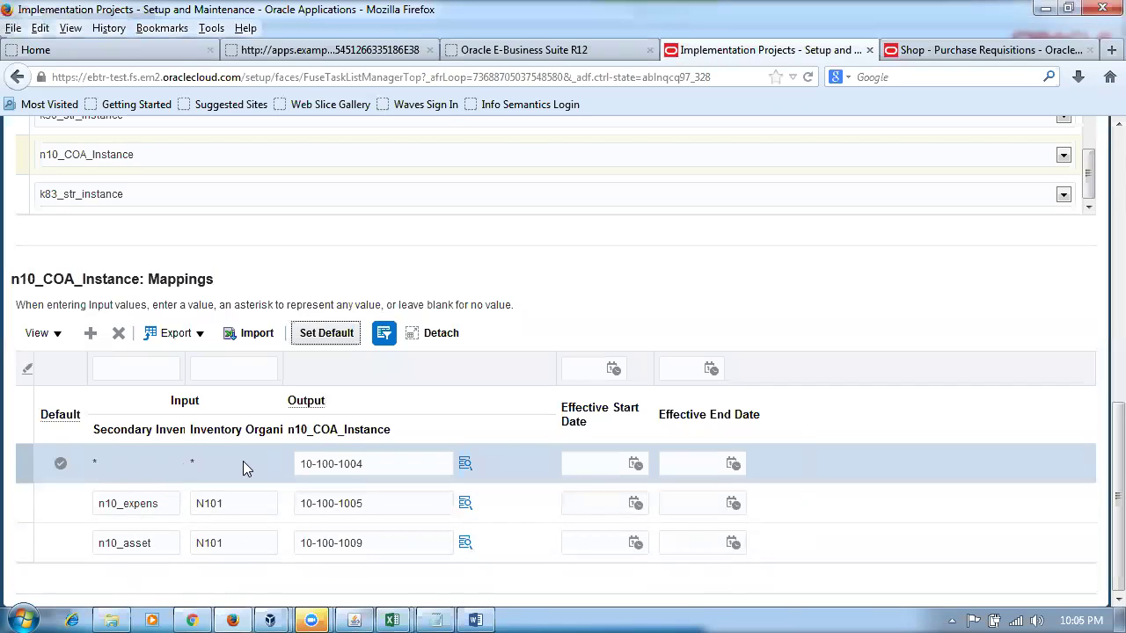
- Delete the wildcard default row and end-date the n10_expens mapping on 14-03-2018
left_click(24, 466)
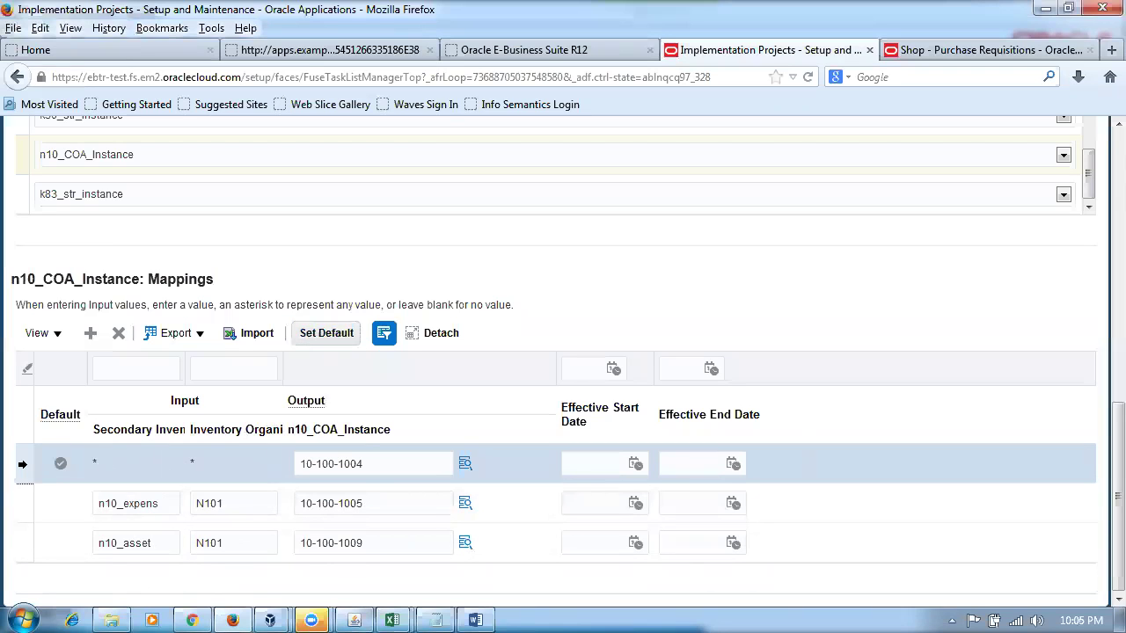
left_click(118, 333)
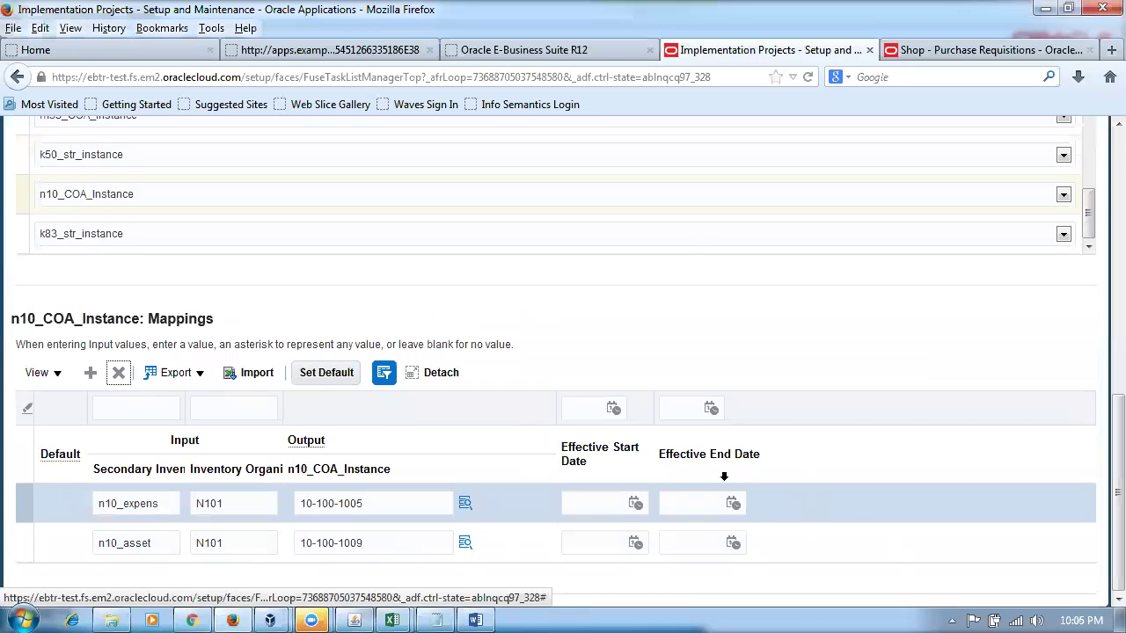
left_click(683, 505)
left_click(734, 510)
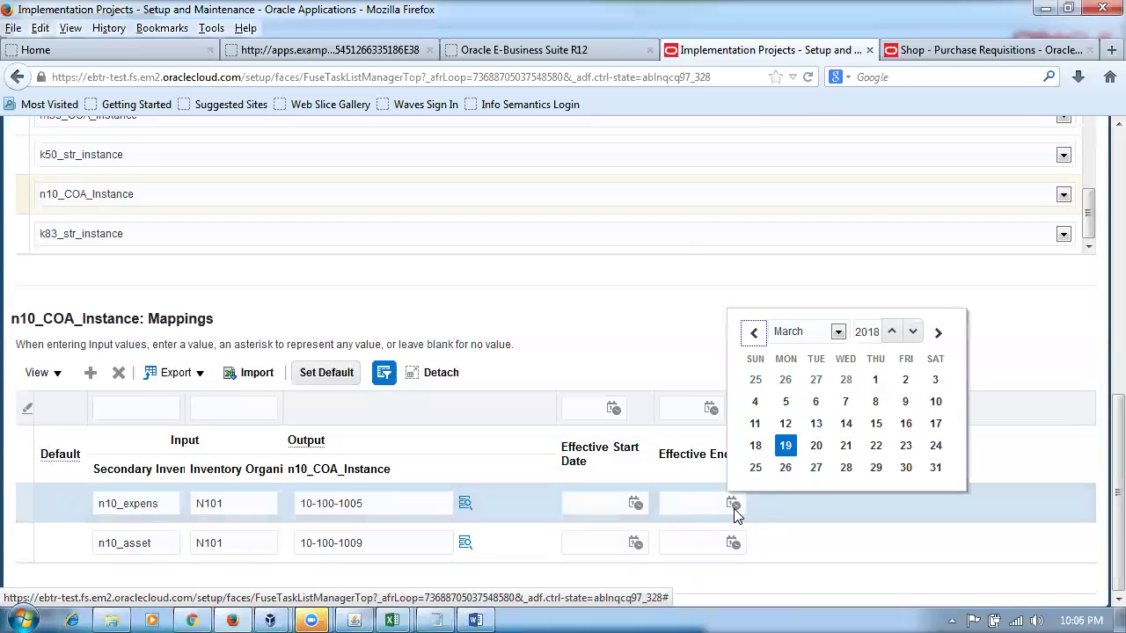
left_click(848, 422)
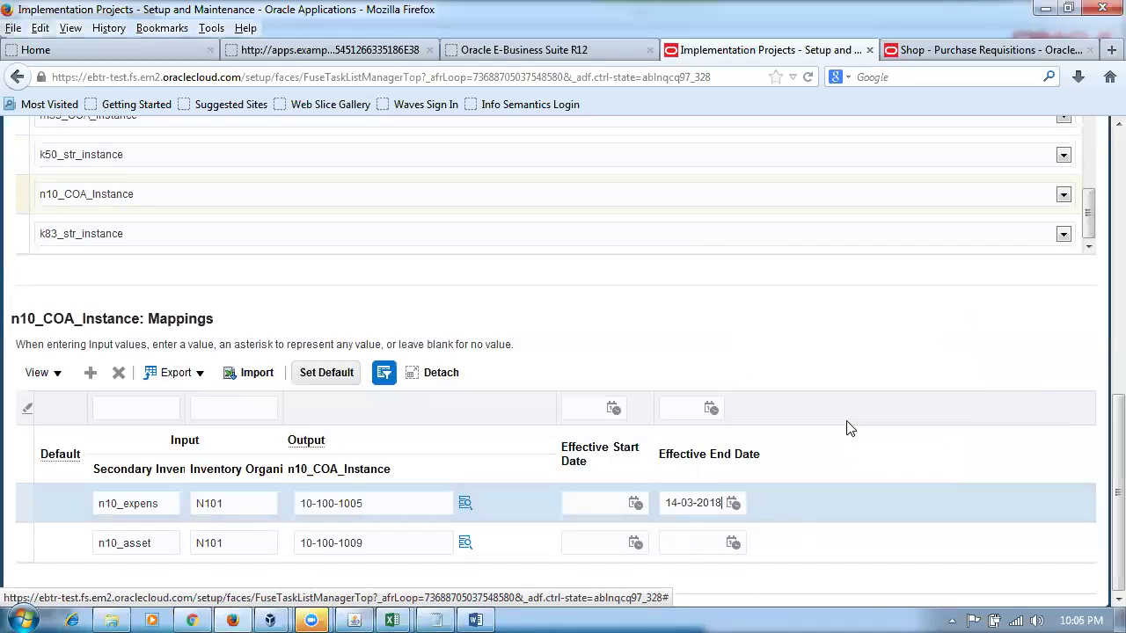
- End-date the n10_asset mapping on 14-03-2018 as well
left_click(710, 546)
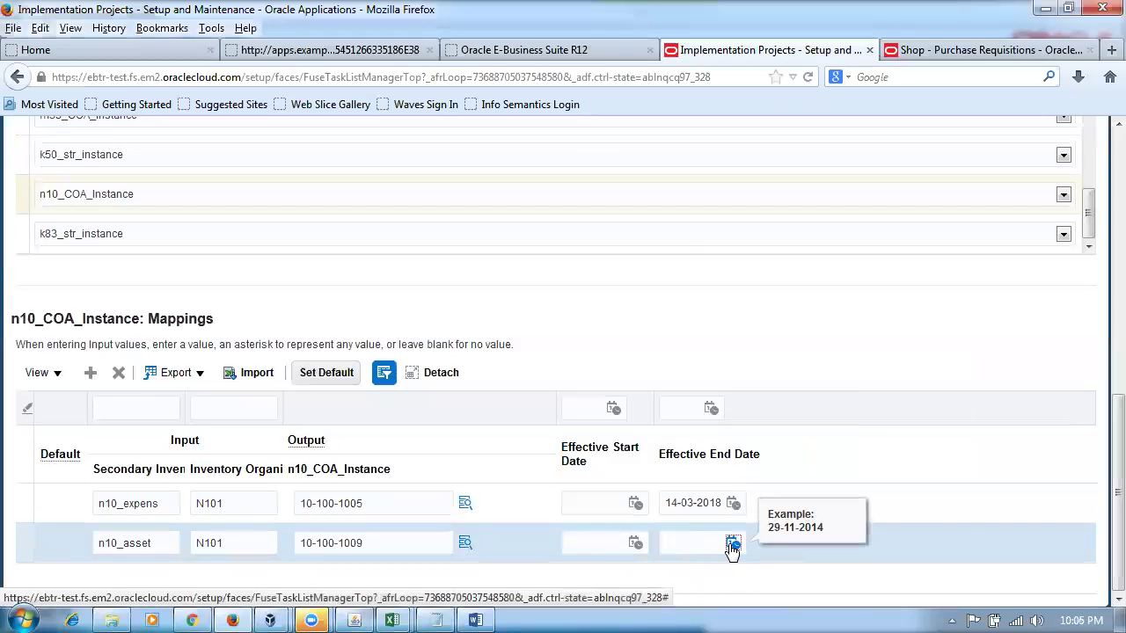
left_click(731, 545)
left_click(844, 471)
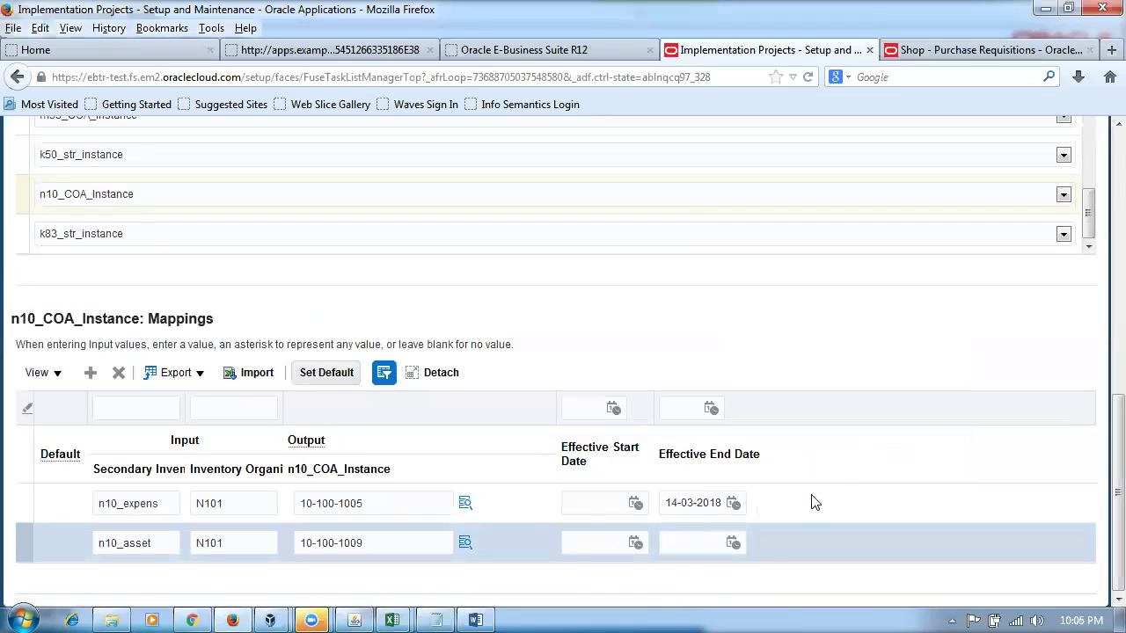
left_click(712, 542)
left_click(734, 543)
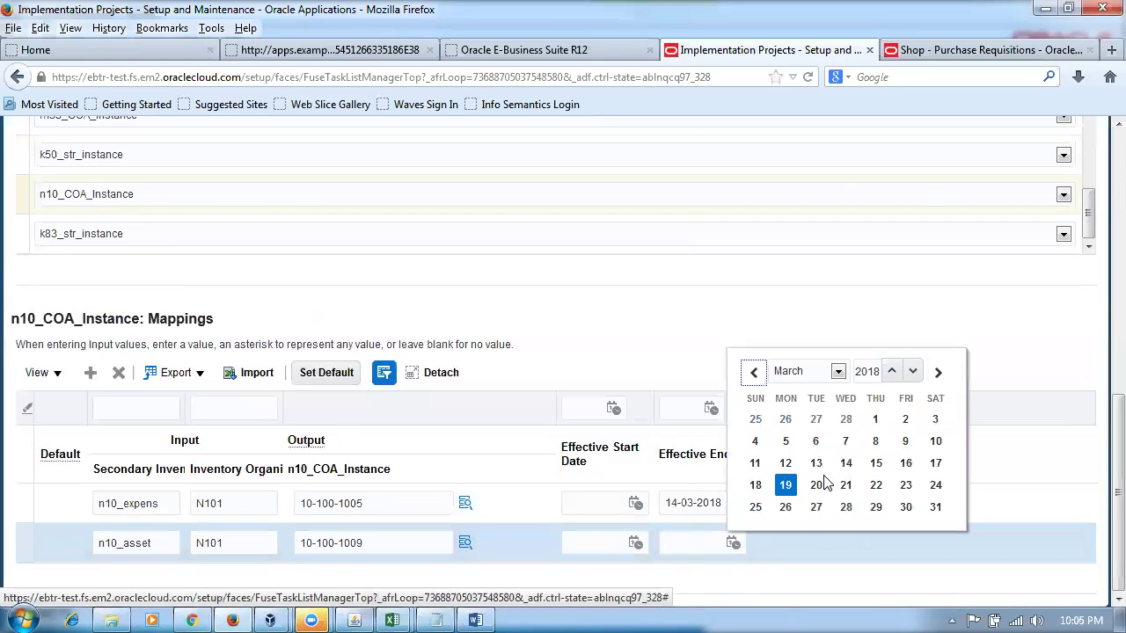
left_click(843, 464)
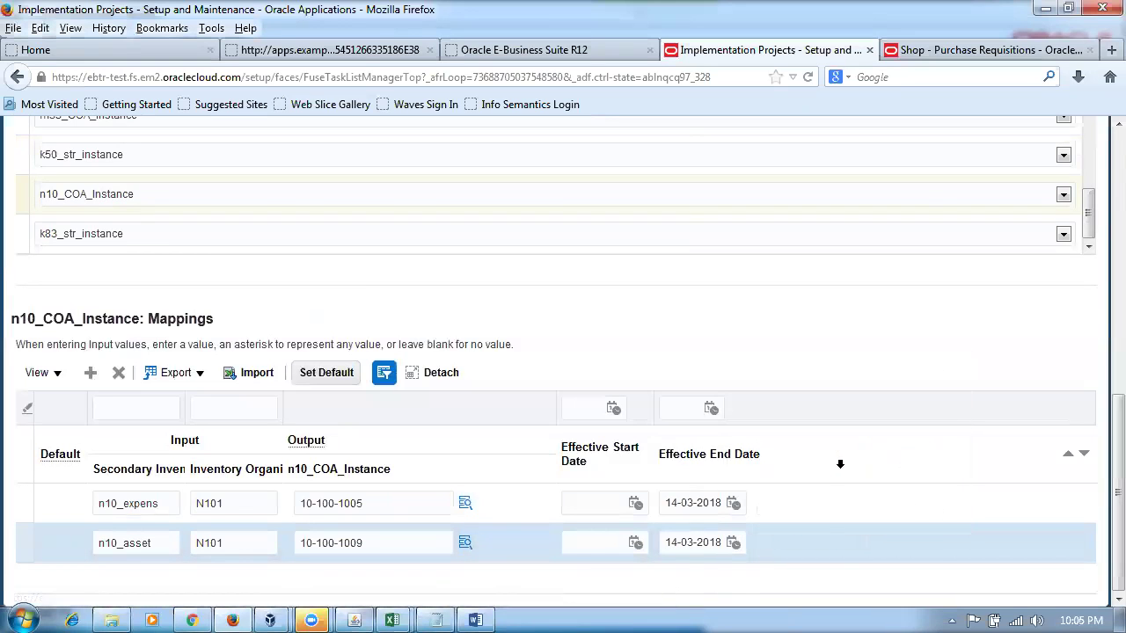
left_click(827, 362)
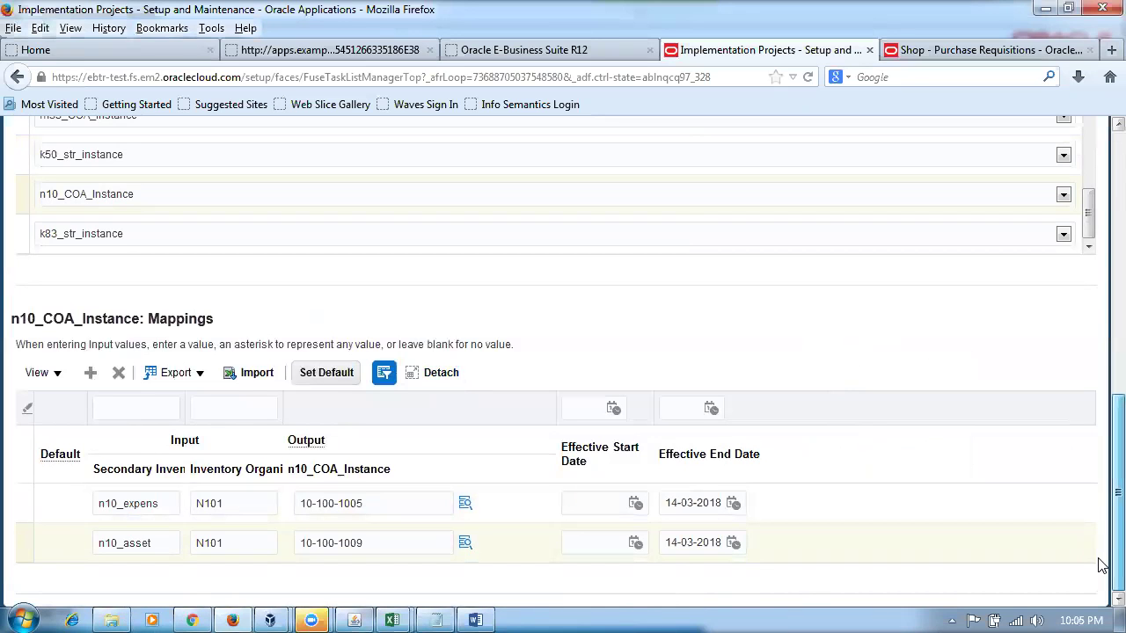
- Save and close the edited Expense Account - Subinventory mapping set
left_click_drag(1102, 561, 1102, 255)
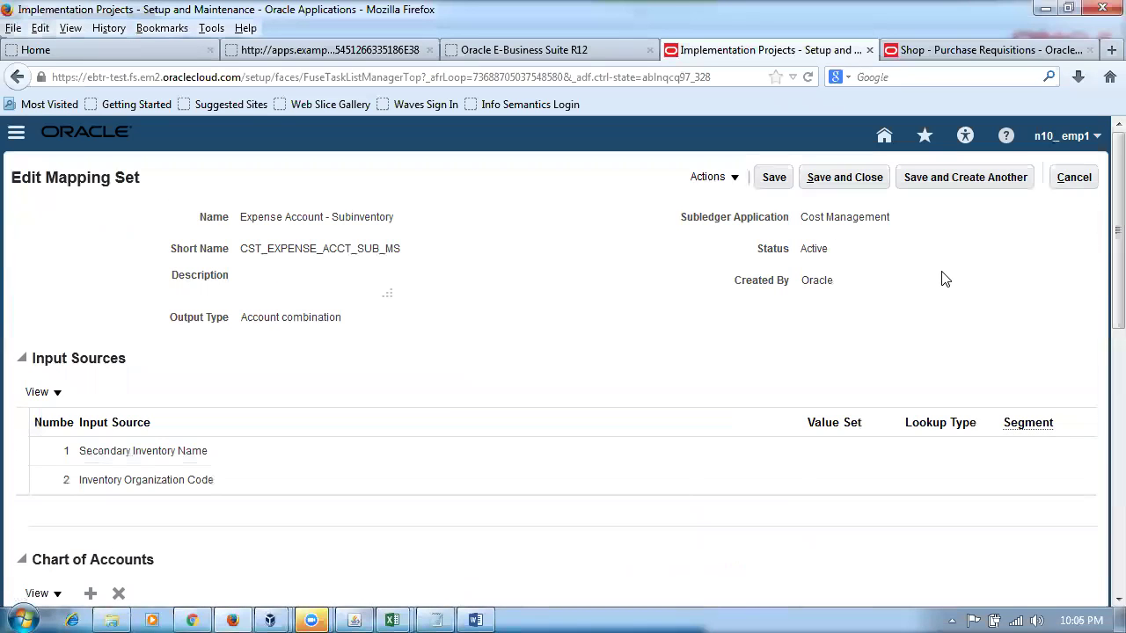
left_click(835, 180)
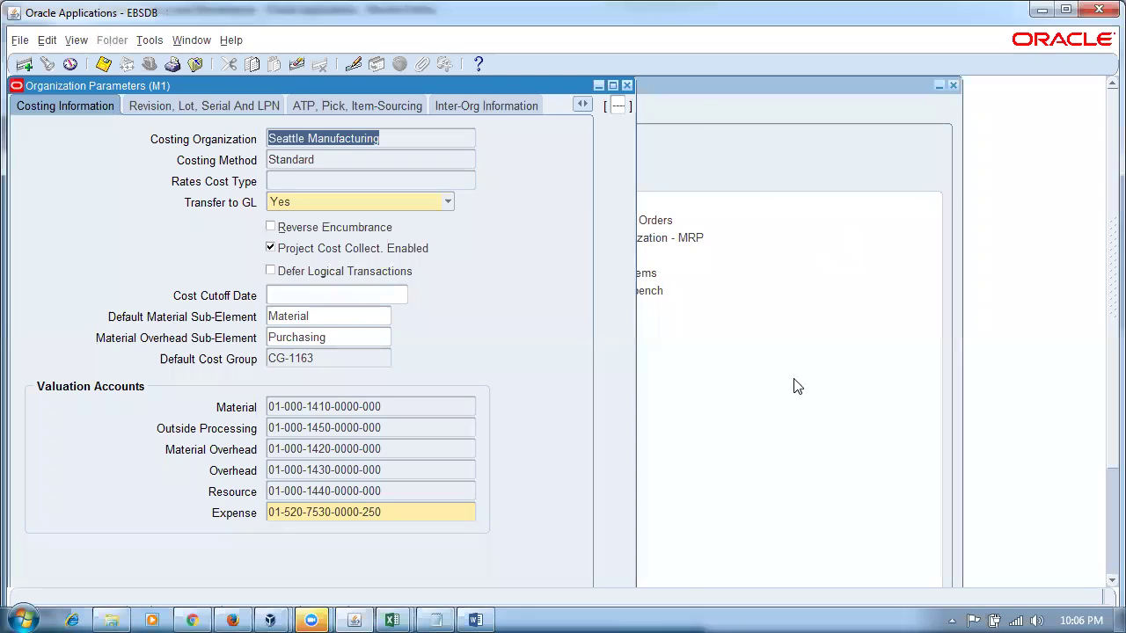
left_click(476, 613)
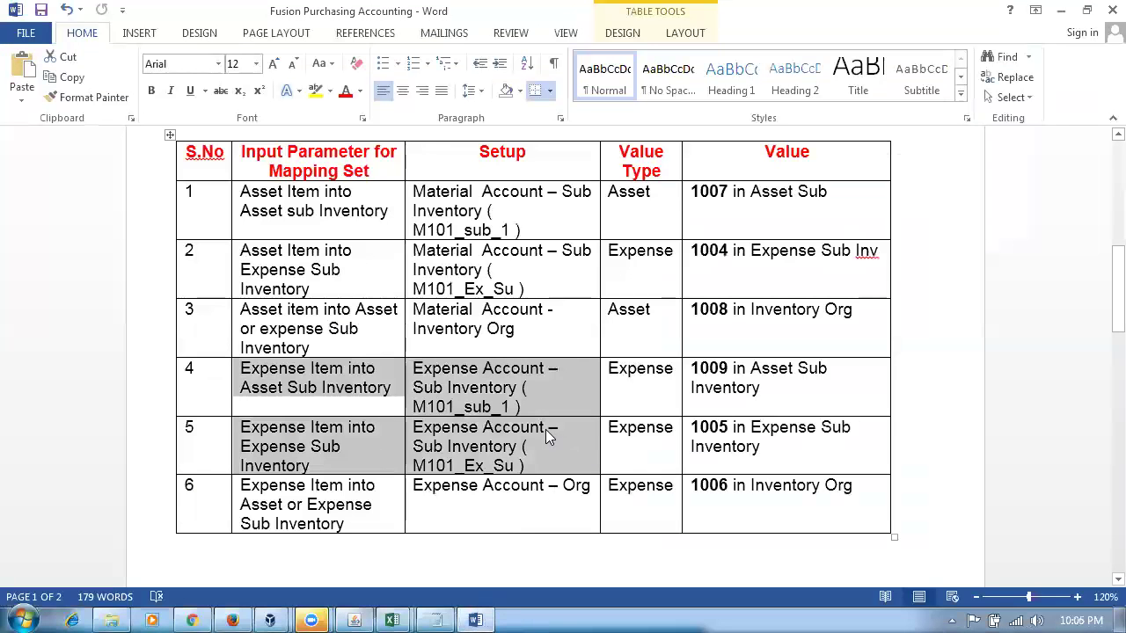
- Highlight the expense-item rows 4–6 in the Word mapping table, including value 1009
triple_click(687, 400)
left_click_drag(747, 423, 748, 426)
left_click_drag(477, 493, 702, 508)
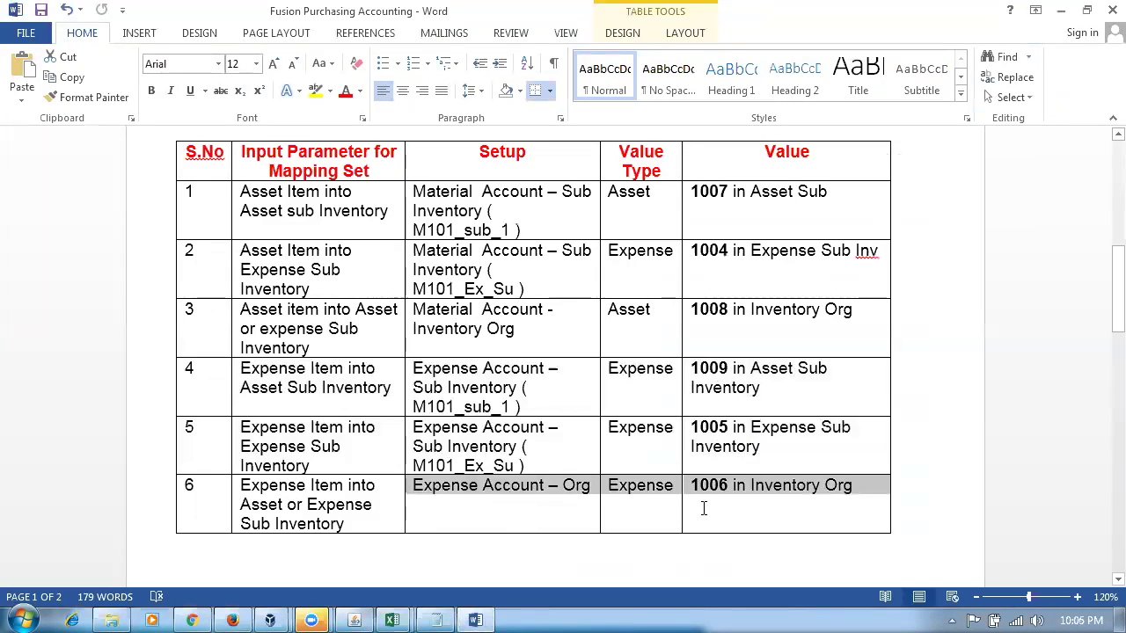
triple_click(280, 498)
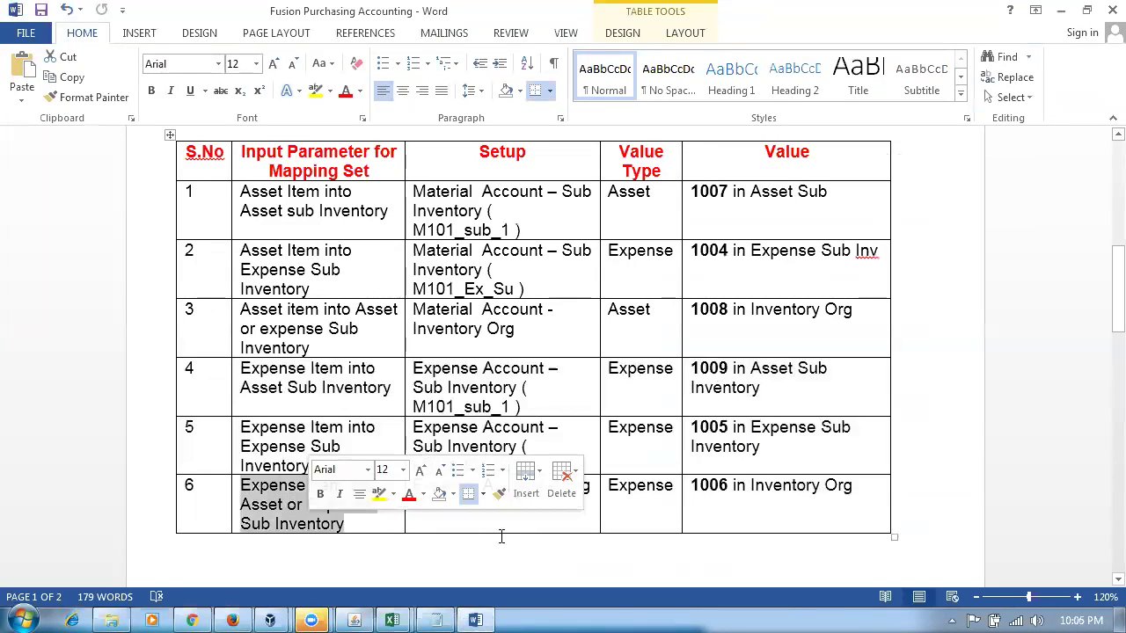
left_click(797, 506)
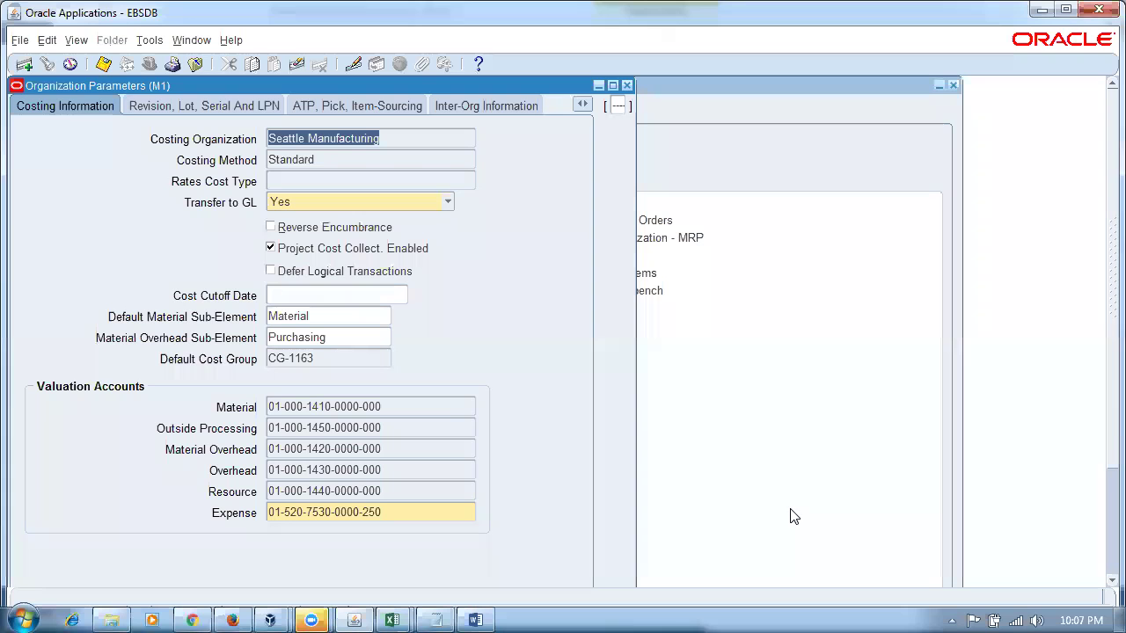
left_click(231, 620)
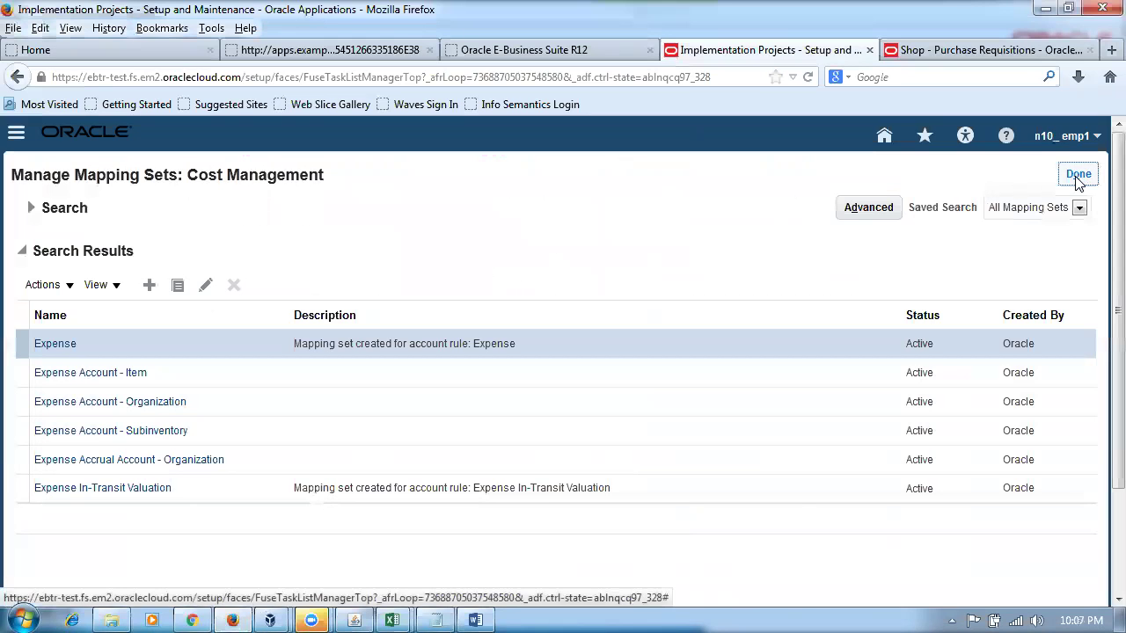
- Return to requisition 1015's shopping page and delete the expense item line
left_click(31, 209)
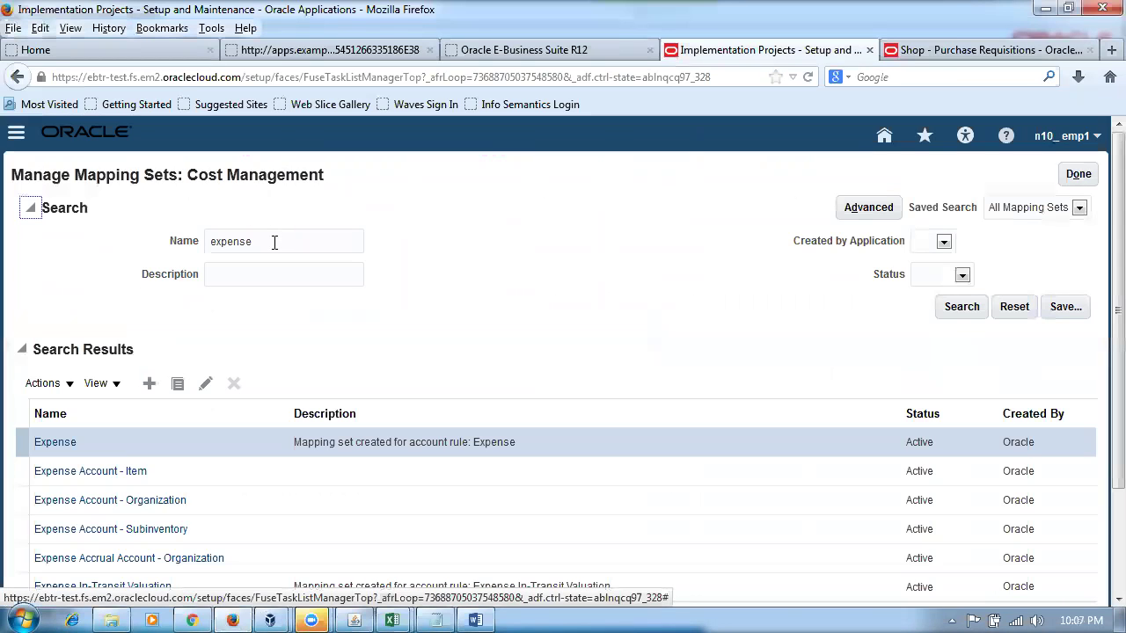
left_click(919, 51)
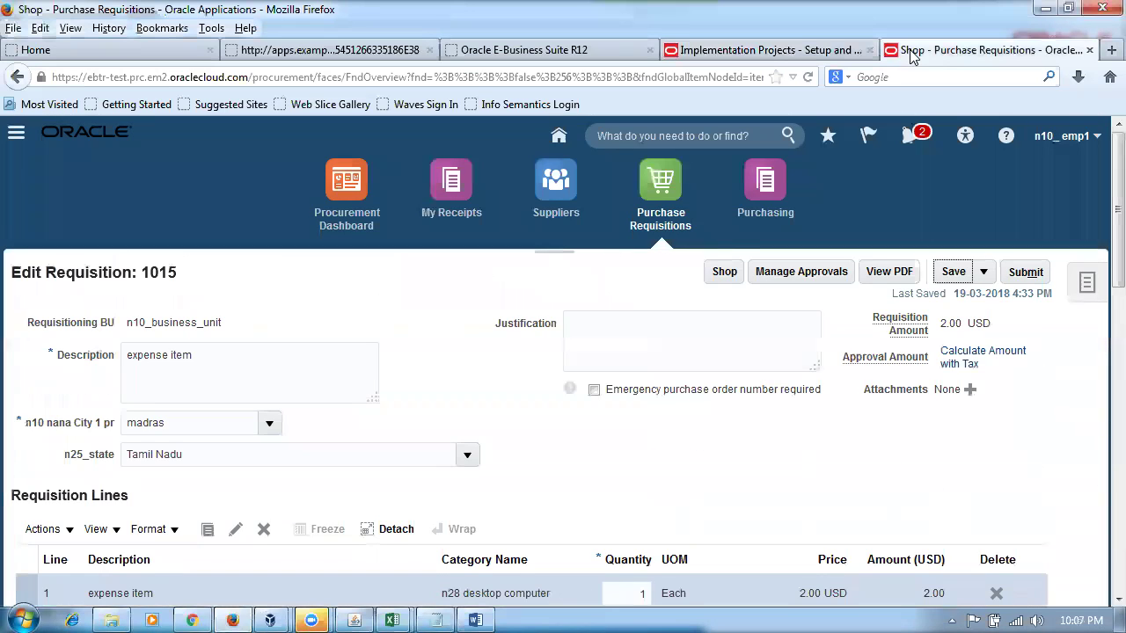
left_click(720, 275)
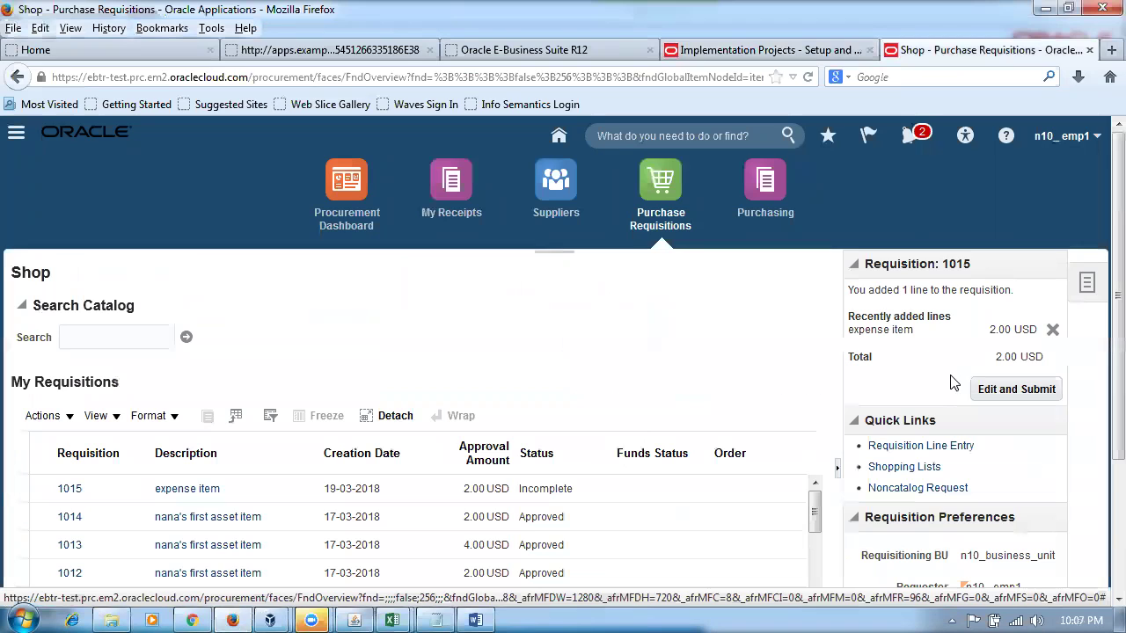
left_click(1053, 330)
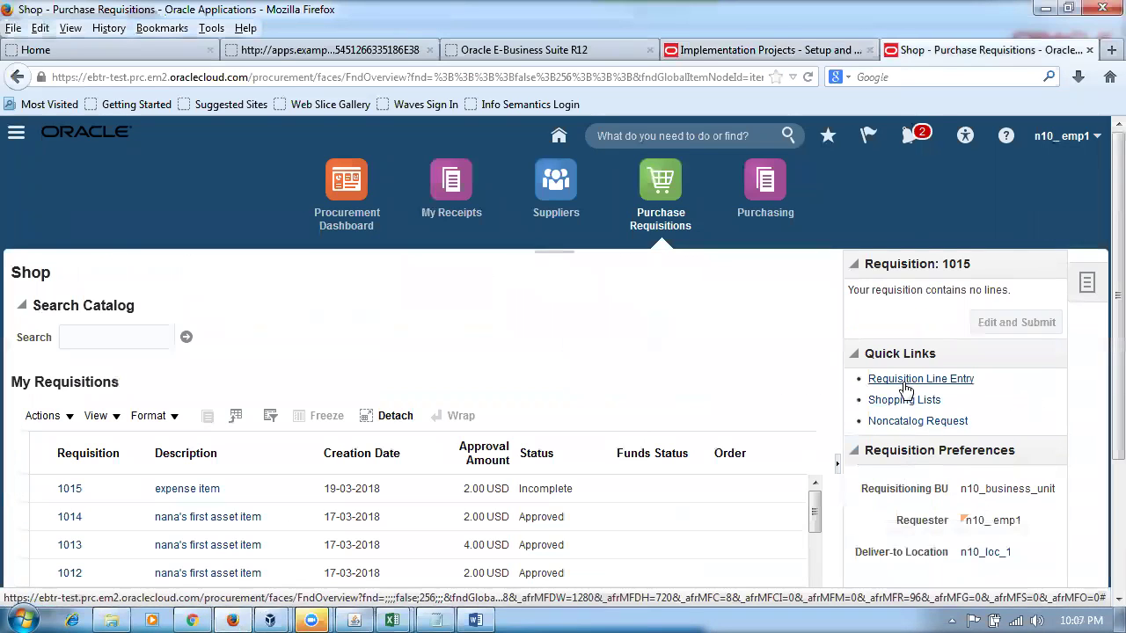
- Add a new requisition line with item n10_item1
left_click(904, 380)
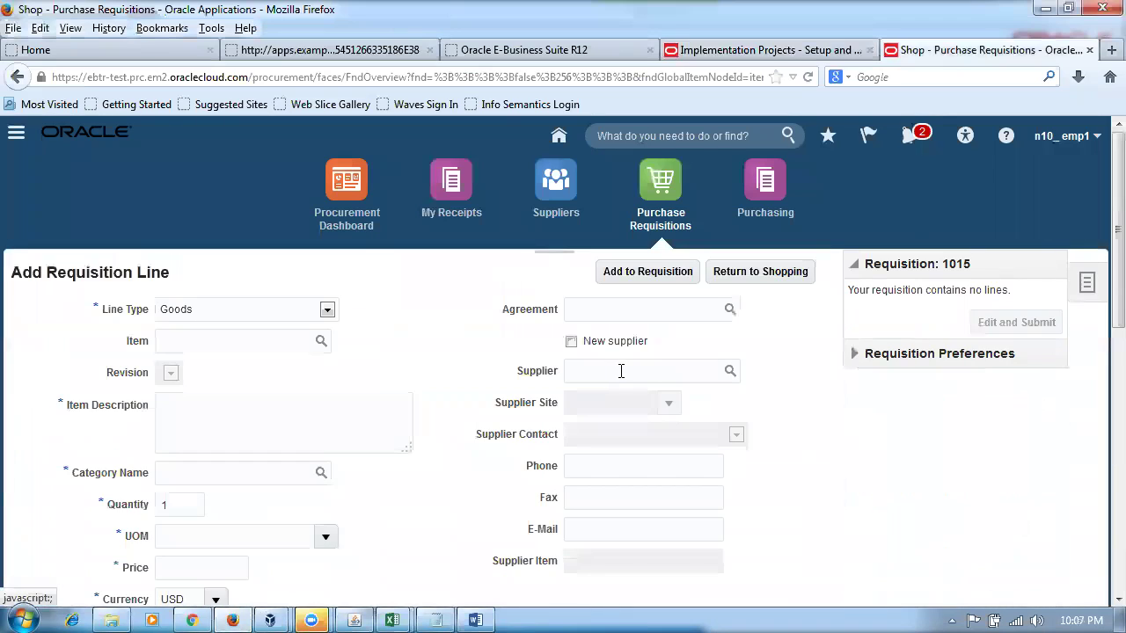
left_click(190, 341)
type("n10")
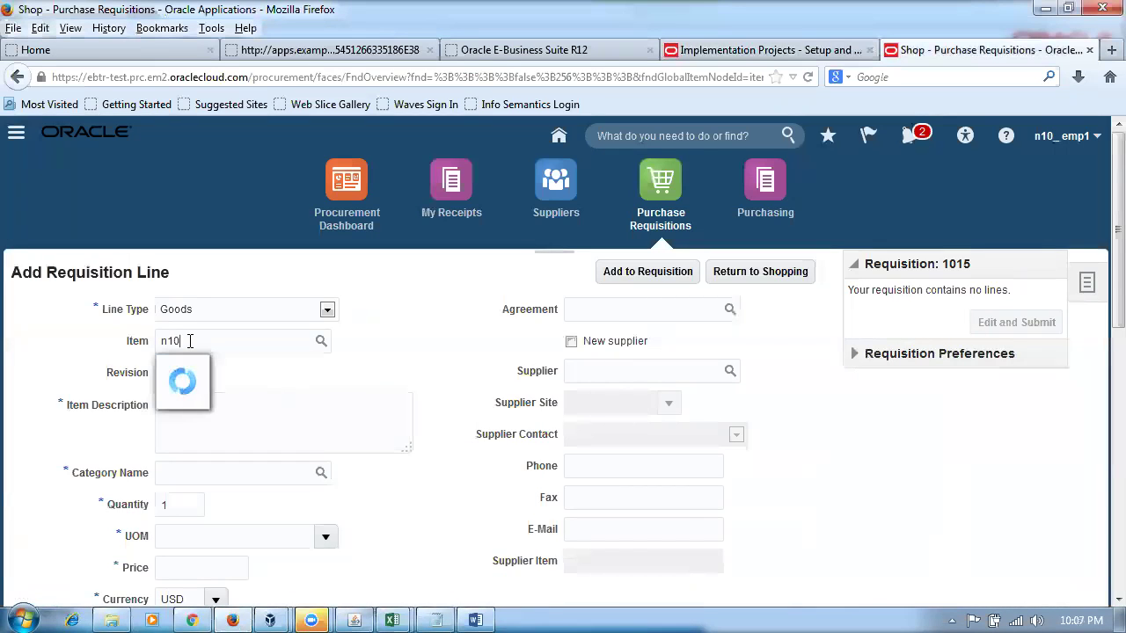
left_click(205, 401)
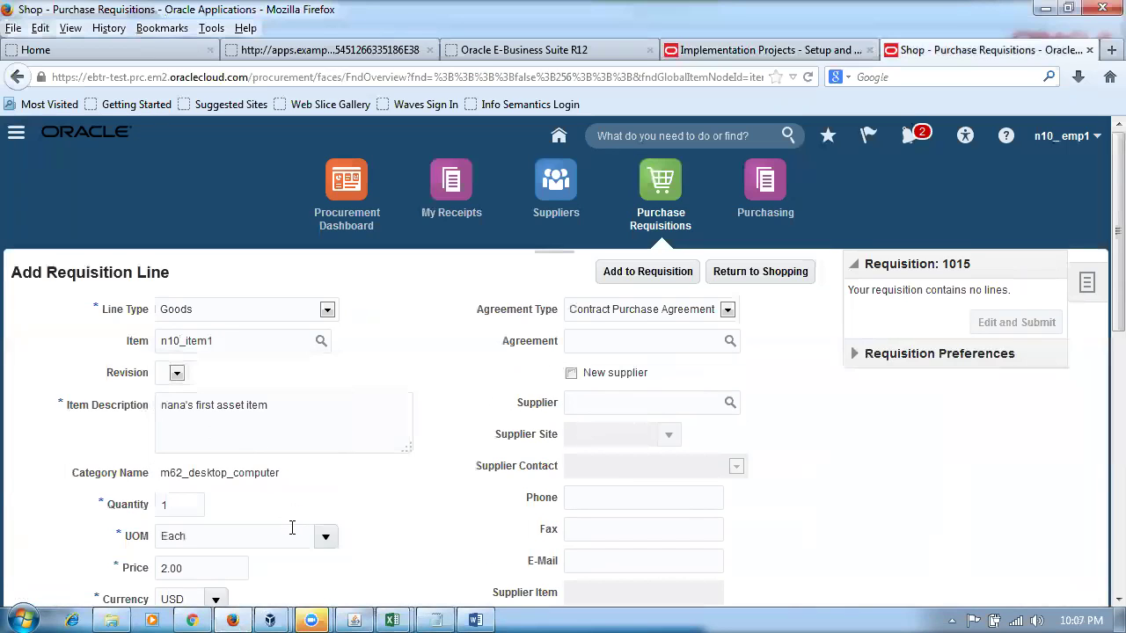
left_click(649, 271)
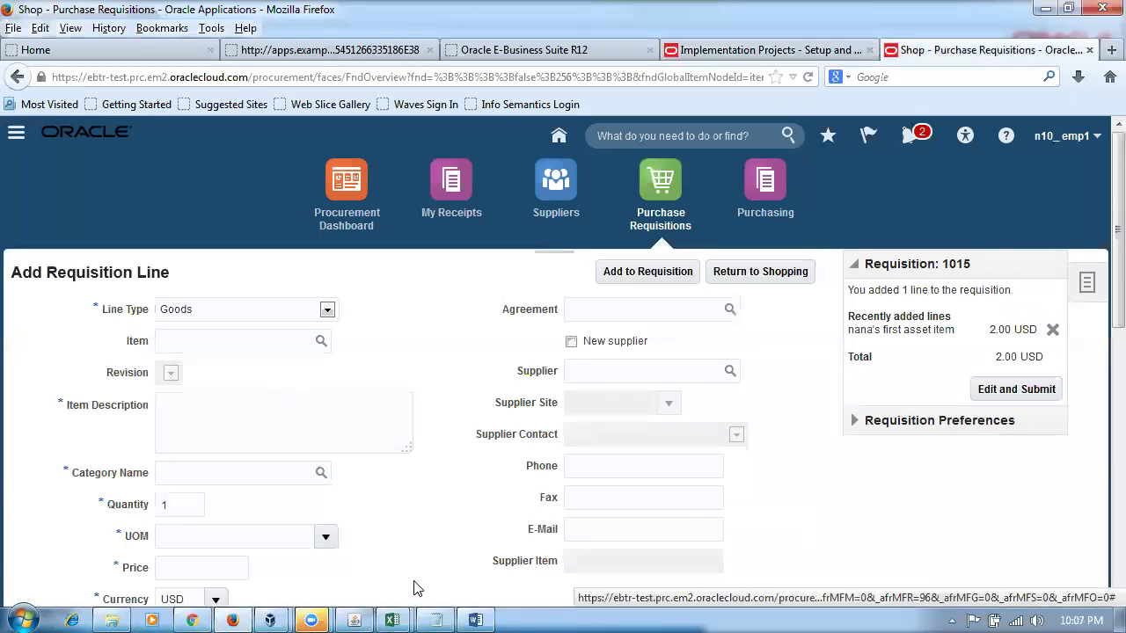
- Edit requisition 1015 and review the billing charge account 10-100-1008
left_click(1029, 389)
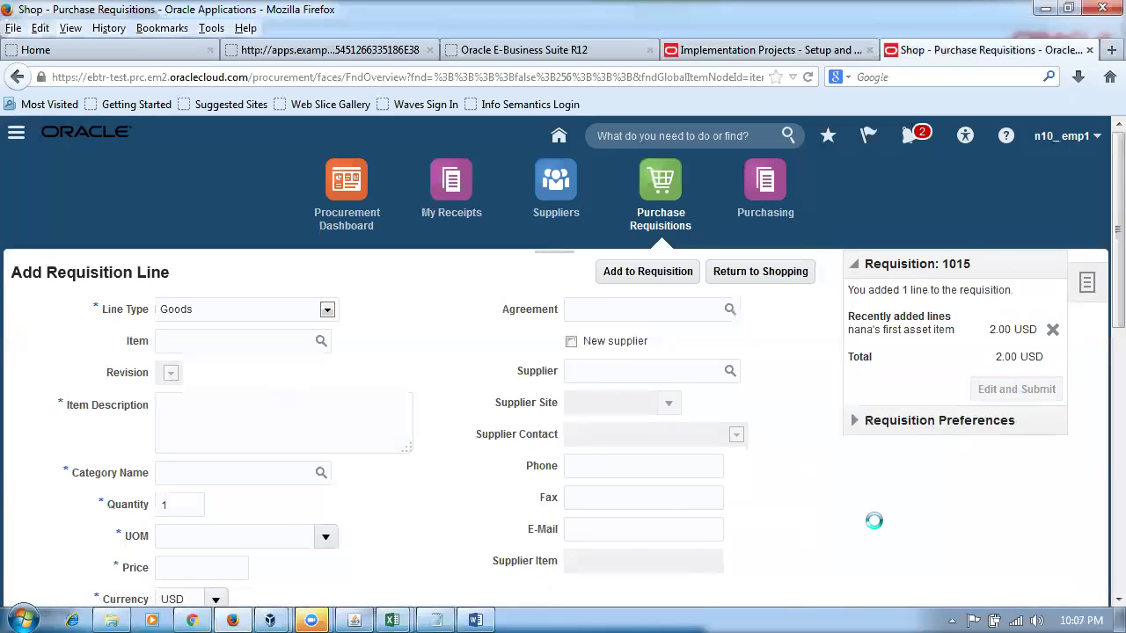
scroll(874, 528, "down", 5)
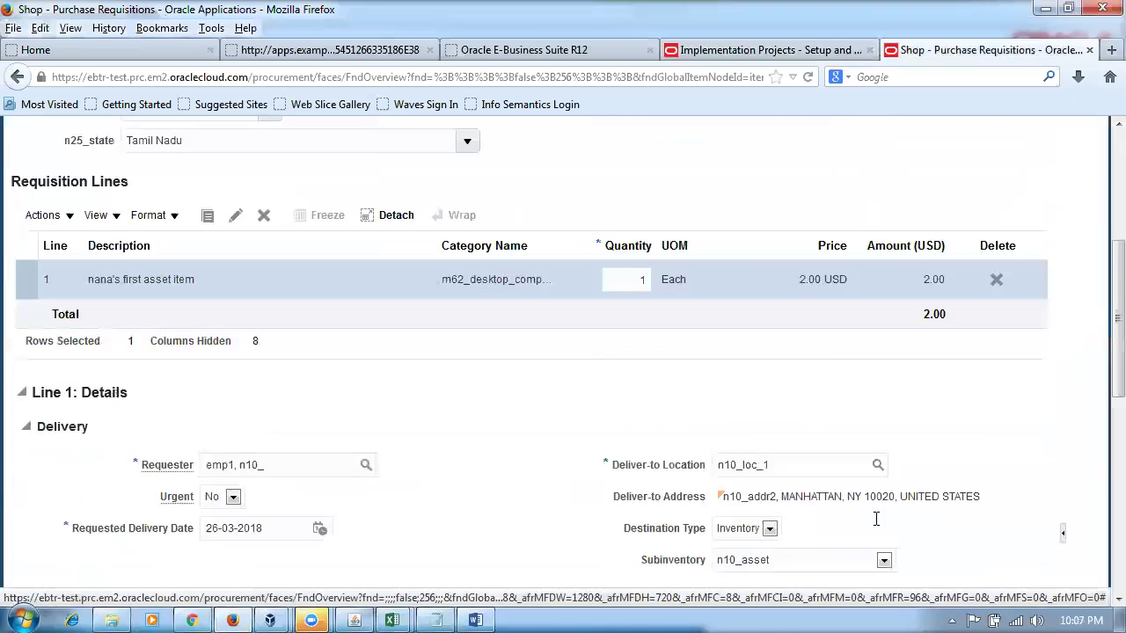
scroll(820, 404, "down", 5)
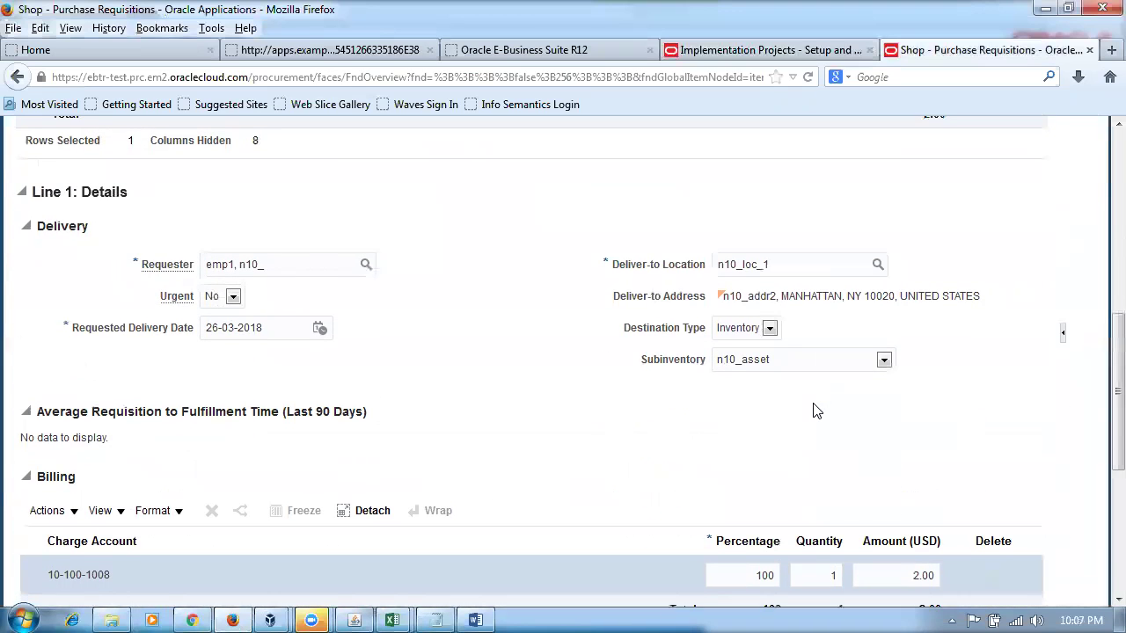
scroll(816, 410, "down", 2)
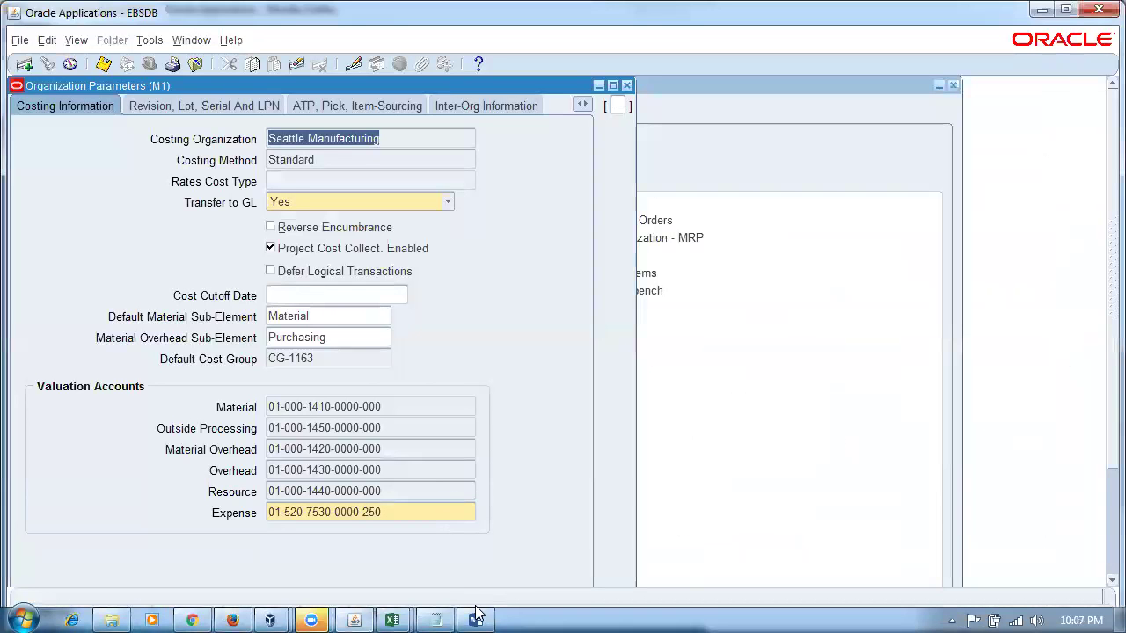
- Check the row 6 Inventory Org and asset-item rows in the Word mapping table
left_click(476, 616)
left_click(721, 496)
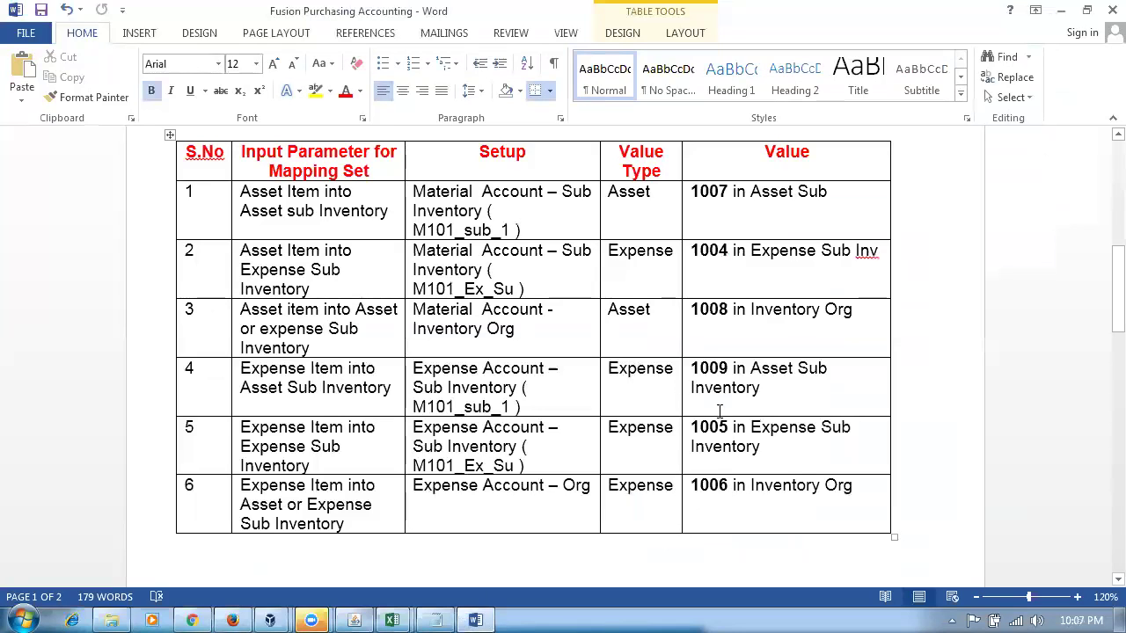
left_click(369, 325)
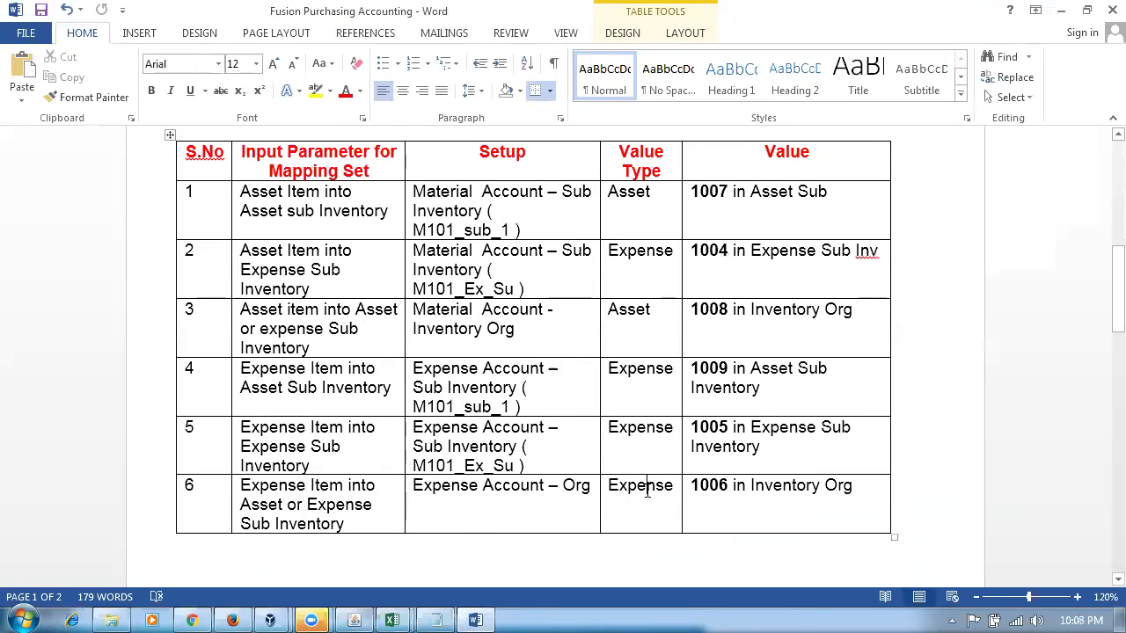
key("alt+Tab")
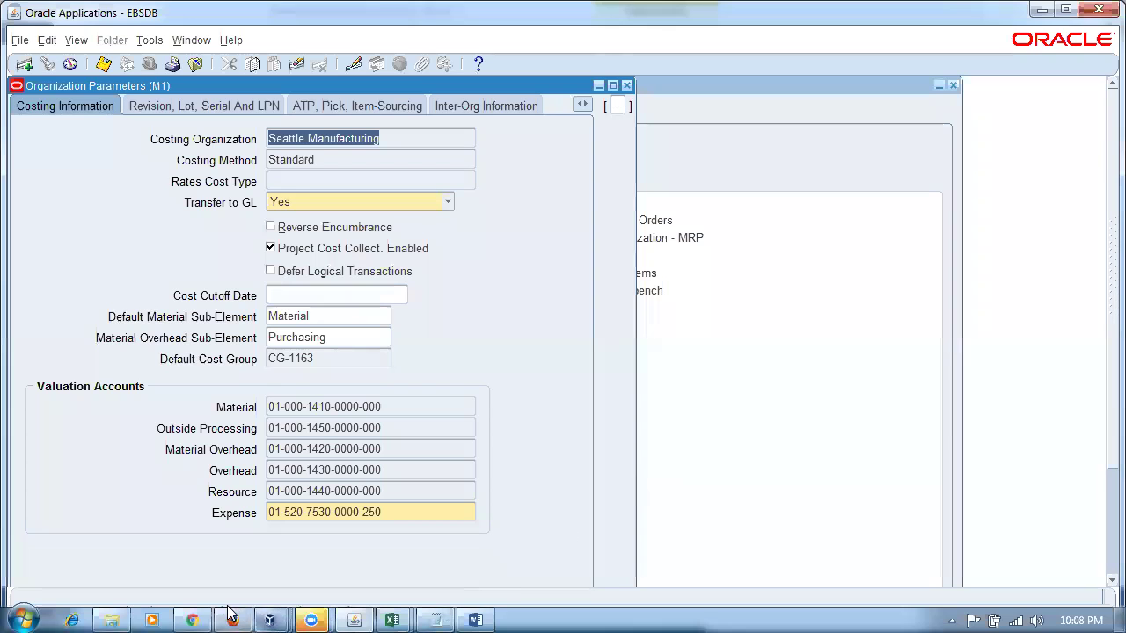
left_click(232, 620)
- Change line 1's subinventory to n10_expense, reopen requisition 1015 and save it
left_click(794, 261)
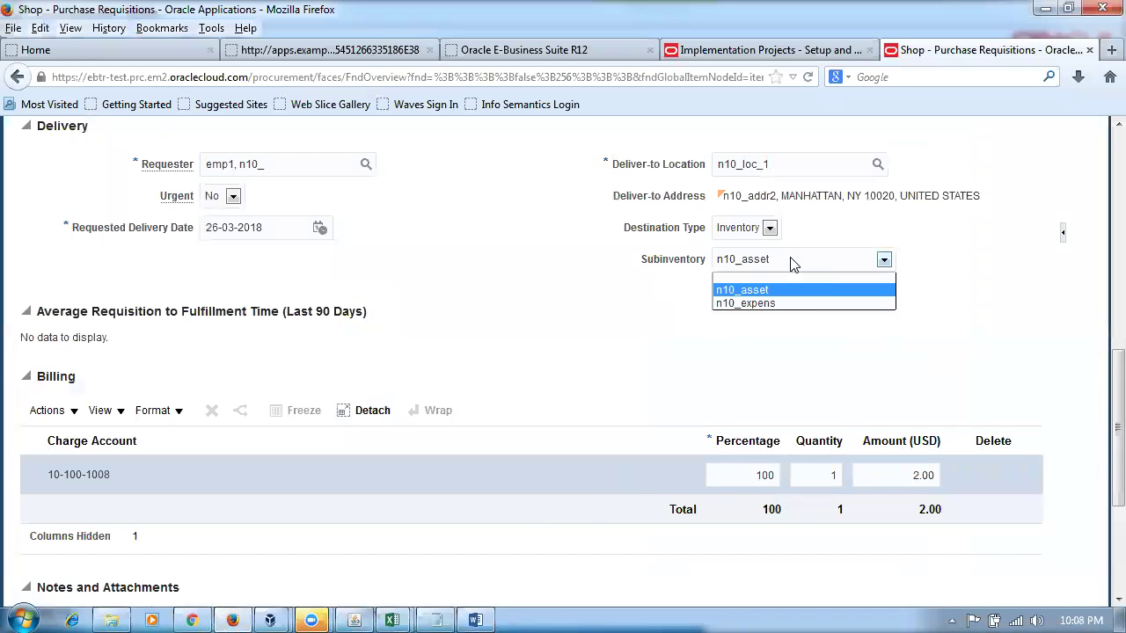
left_click(772, 303)
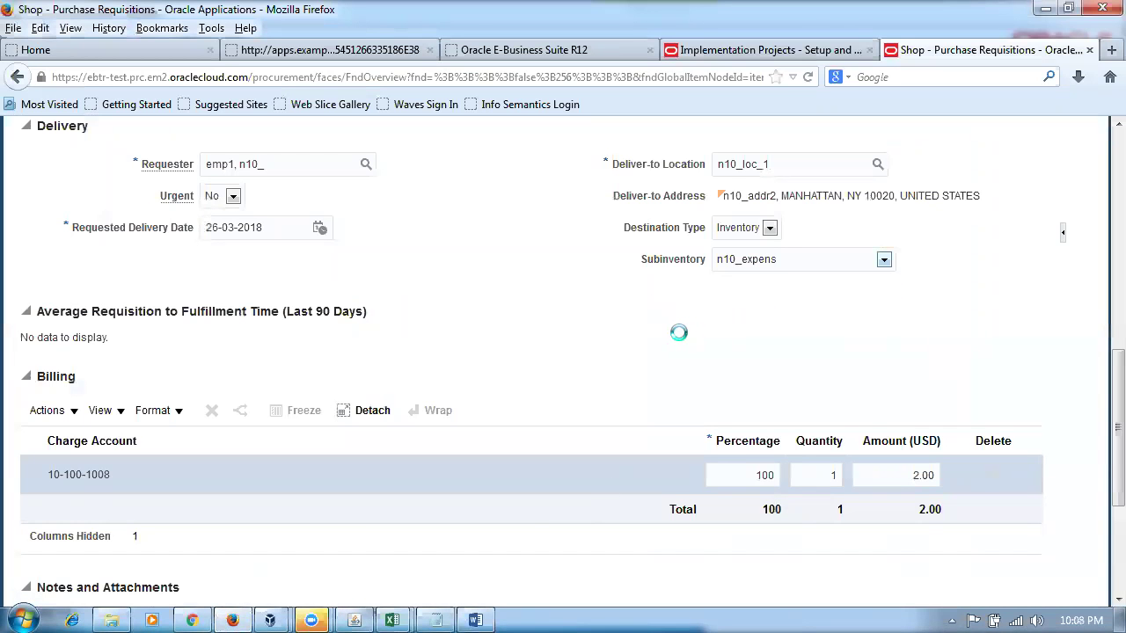
scroll(677, 338, "up", 10)
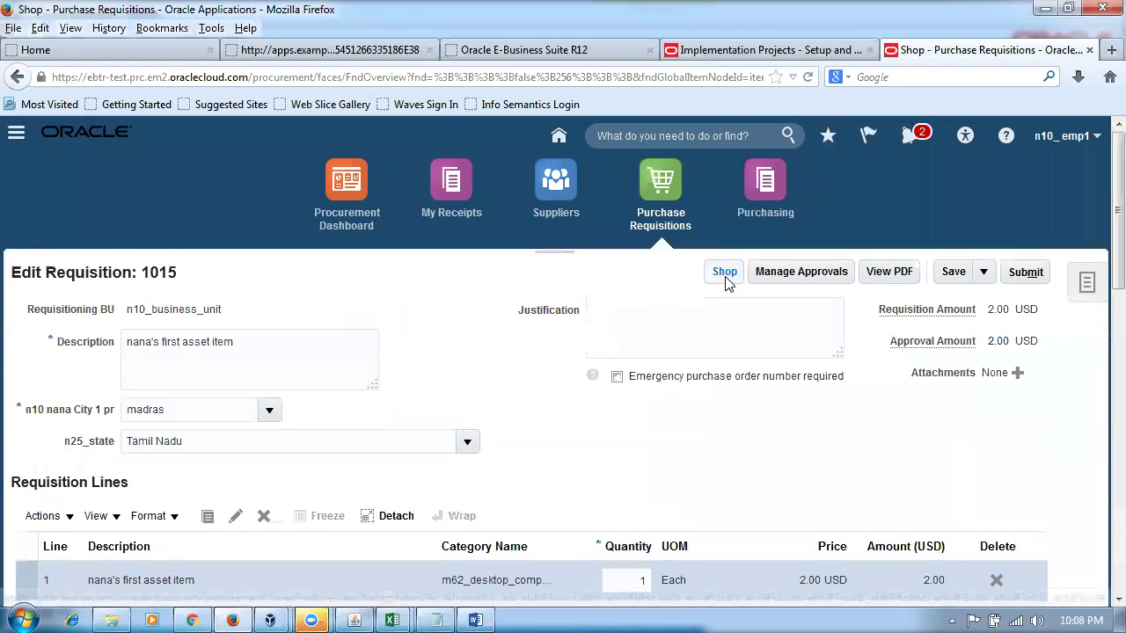
left_click(725, 275)
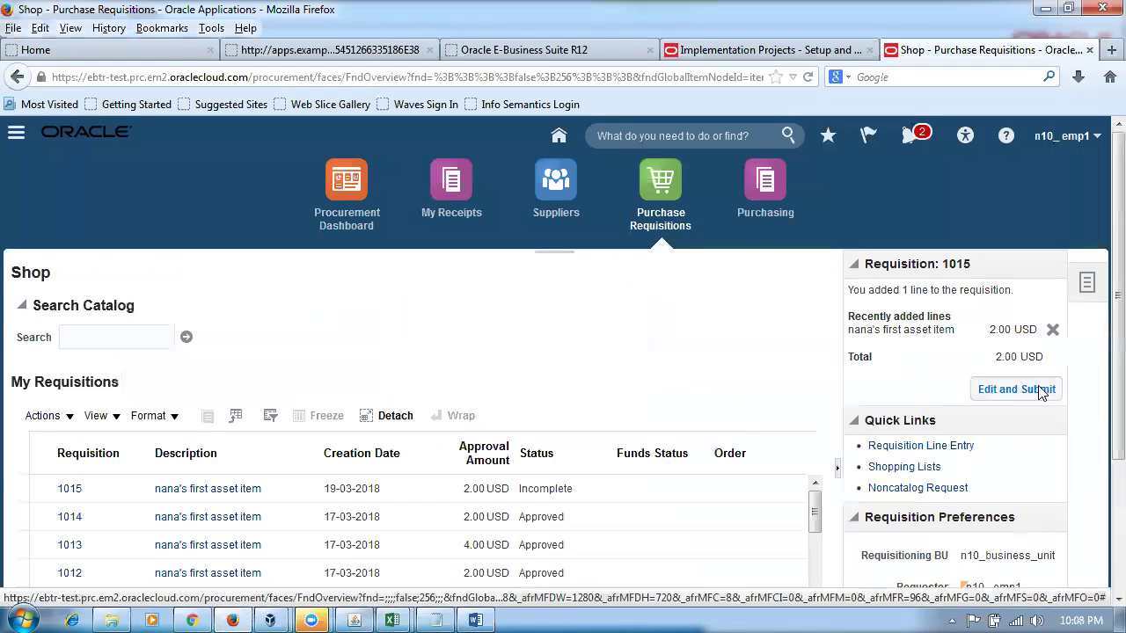
left_click(1037, 391)
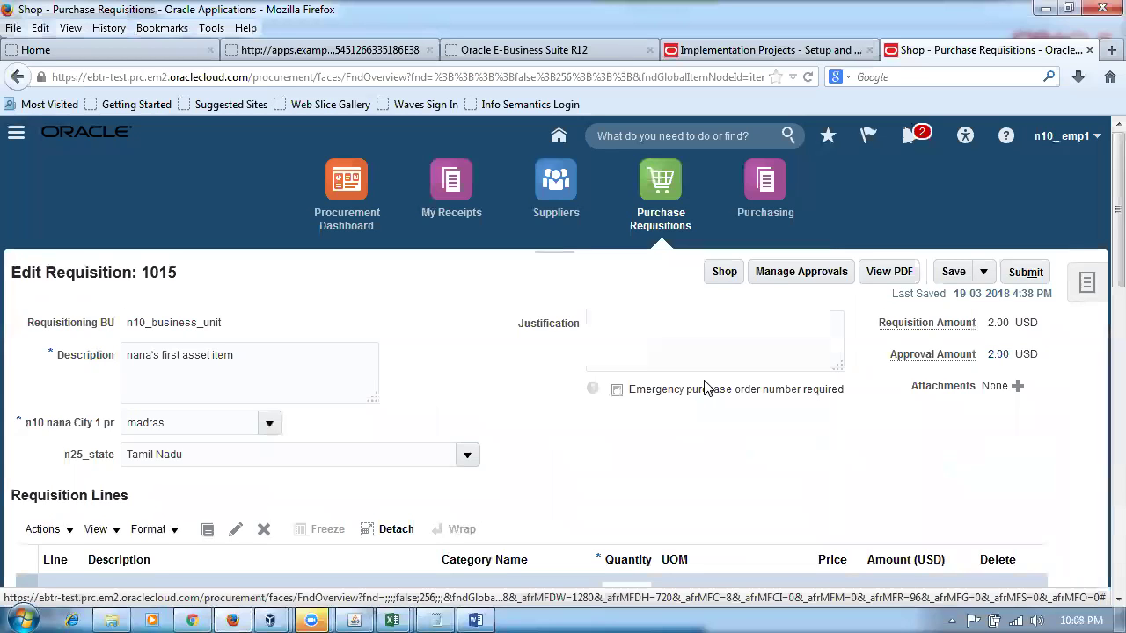
left_click(954, 272)
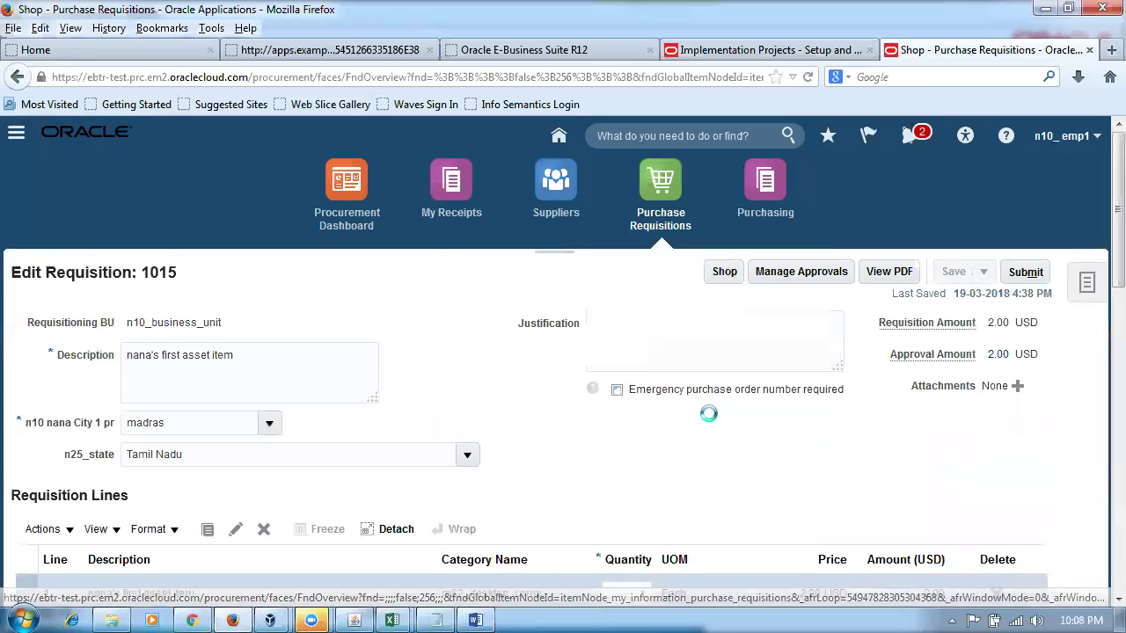
- Compare the saved charge account with the expense-into-expense and row 6 mapping rows
scroll(709, 419, "down", 4)
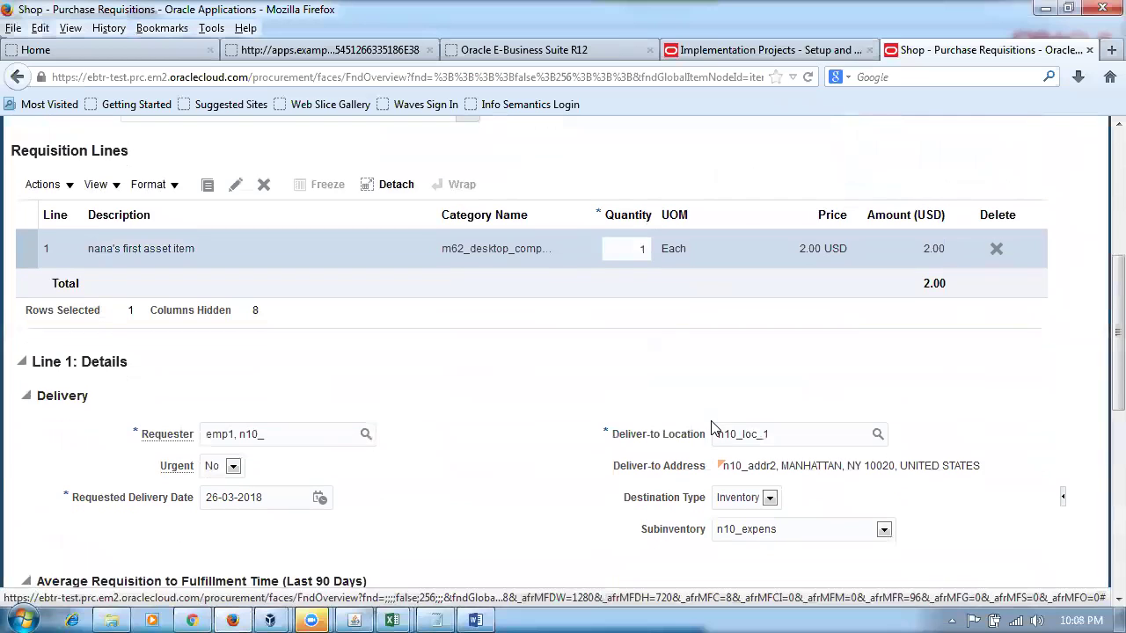
scroll(711, 429, "down", 5)
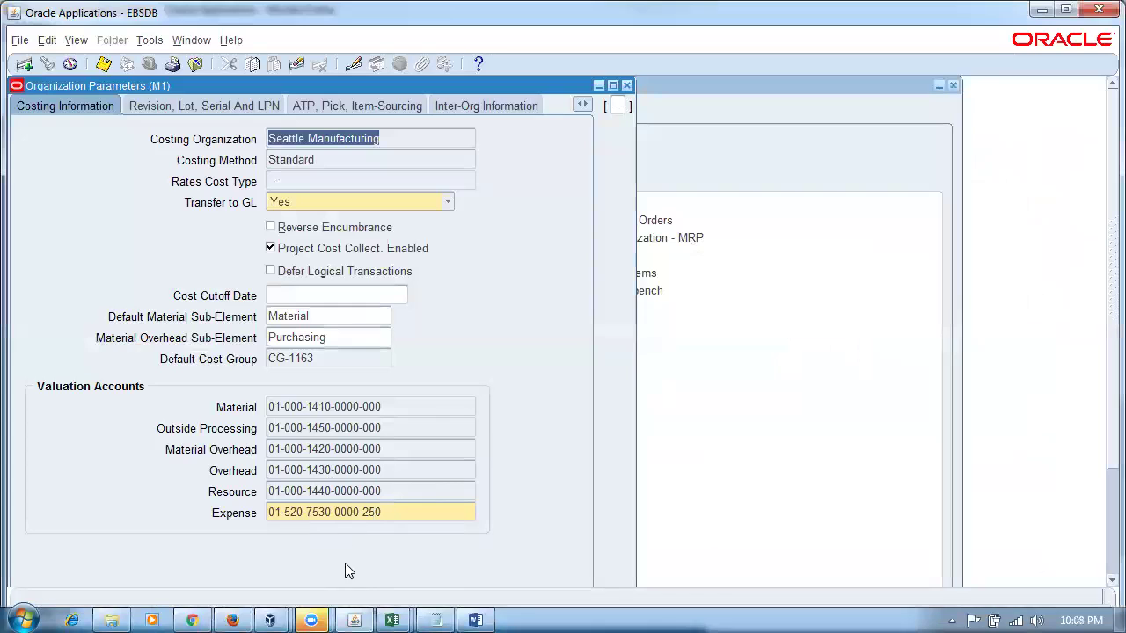
left_click(475, 620)
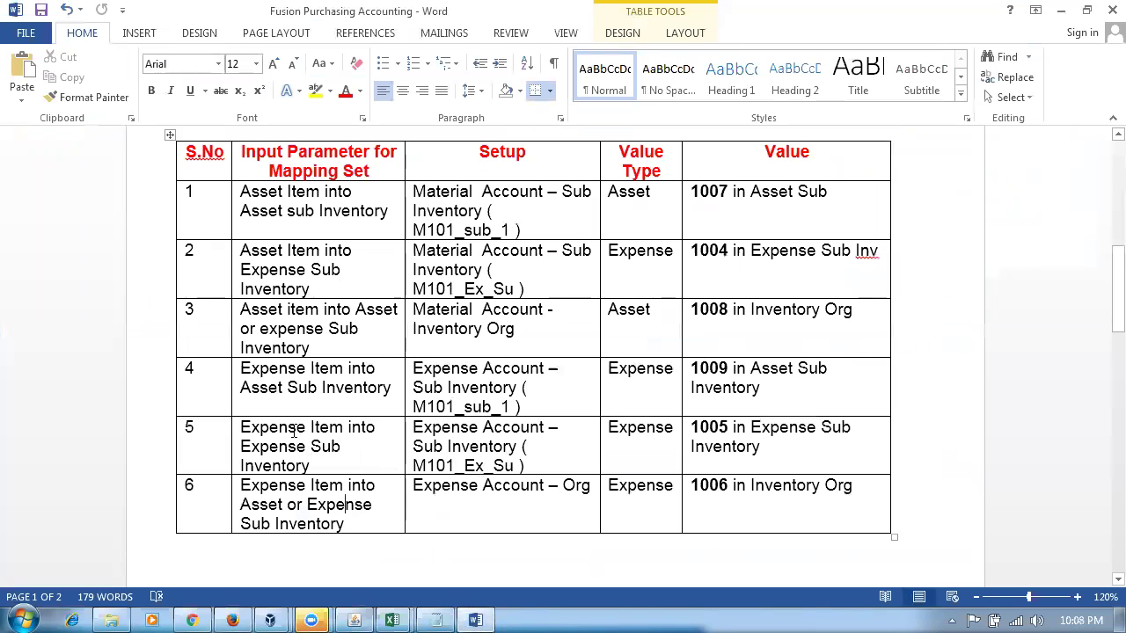
left_click_drag(293, 431, 304, 453)
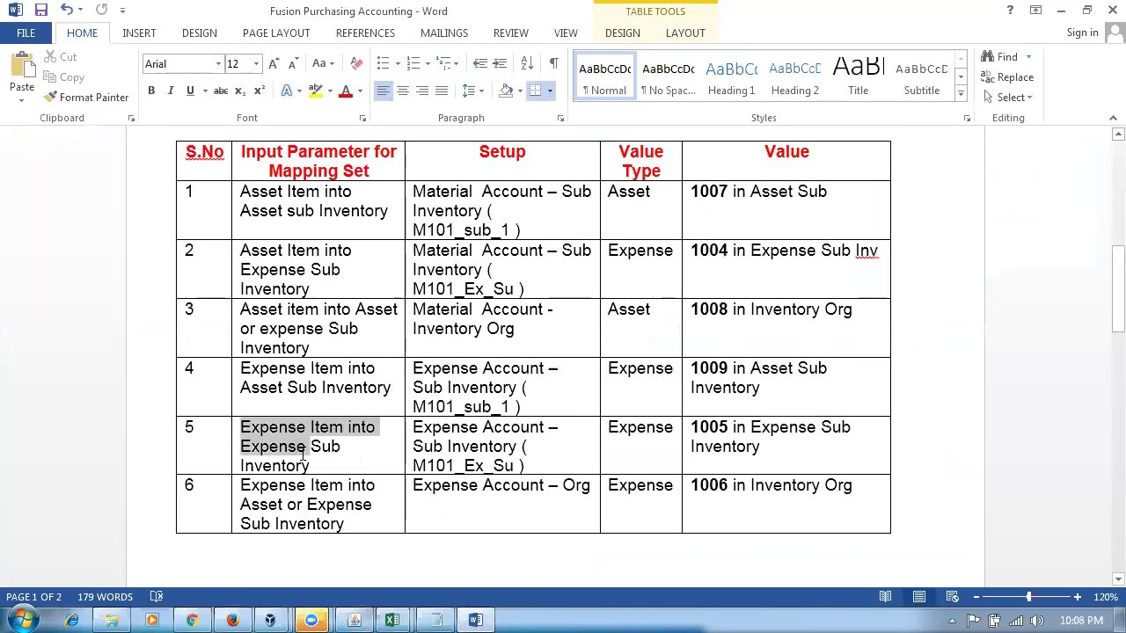
left_click_drag(281, 505, 344, 524)
key("alt+Tab")
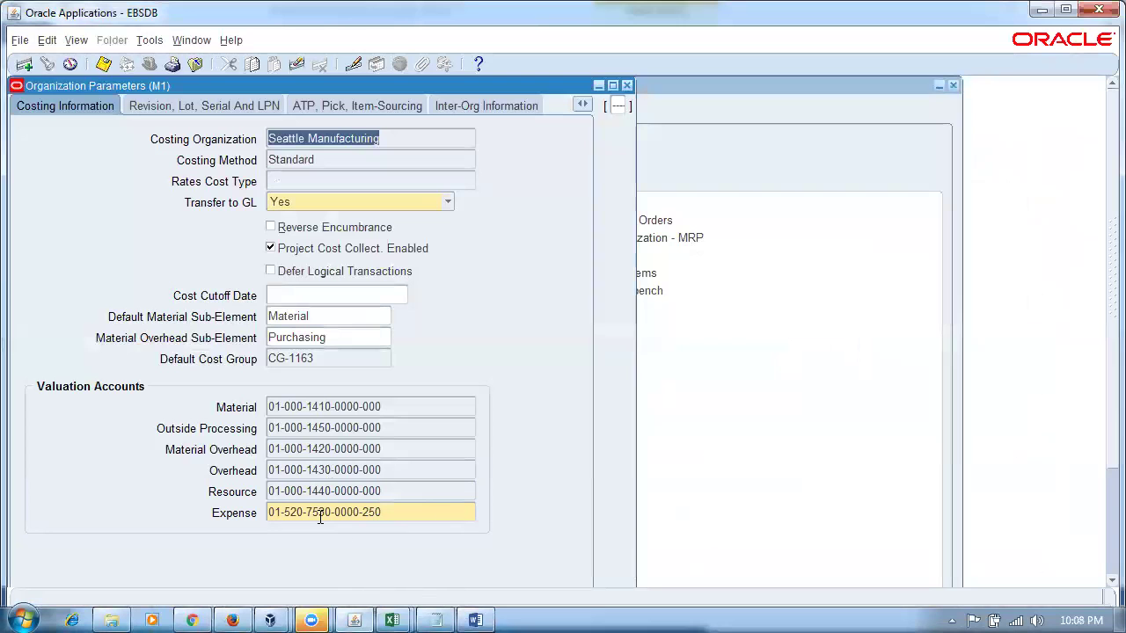
left_click(312, 620)
scroll(791, 480, "up", 10)
scroll(791, 479, "up", 5)
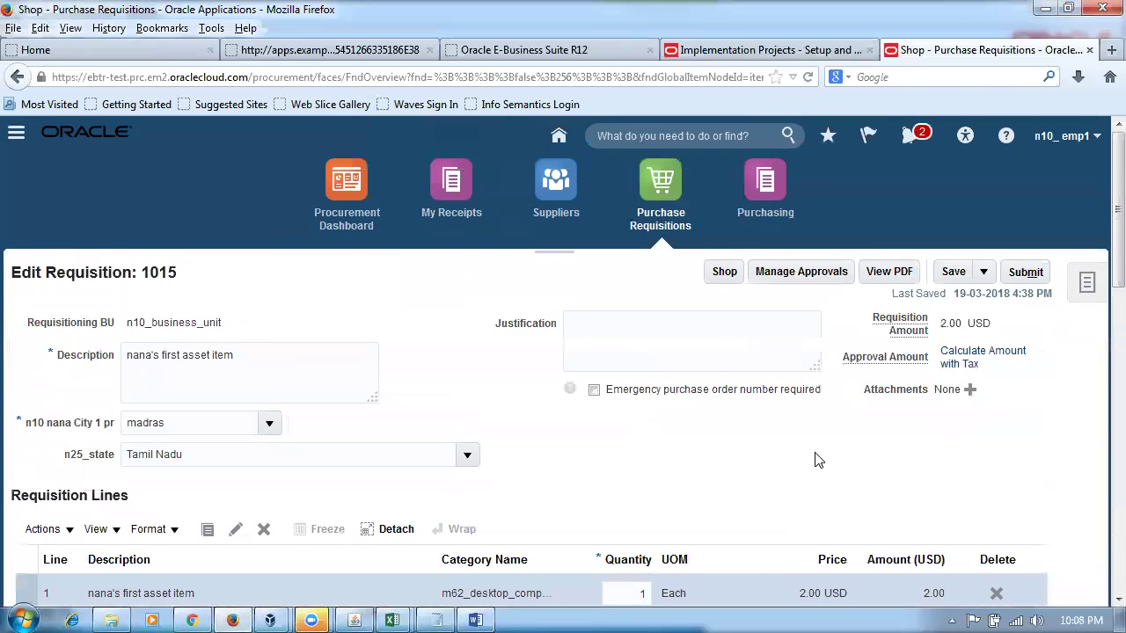
- Delete the asset item line from requisition 1015 and start a new line
left_click(732, 280)
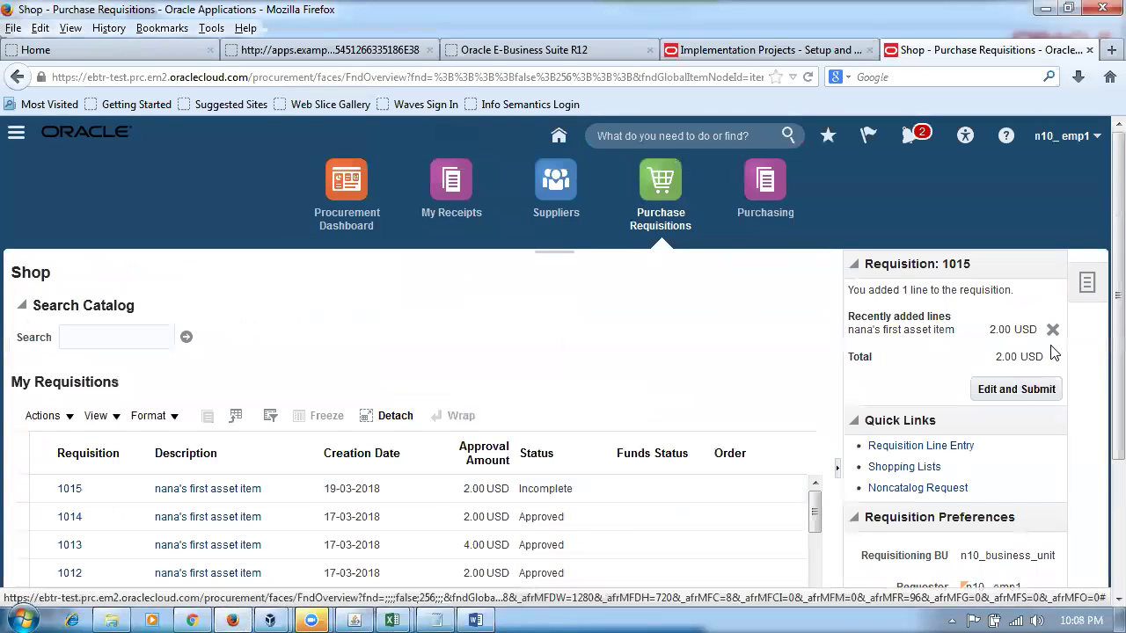
left_click(1052, 329)
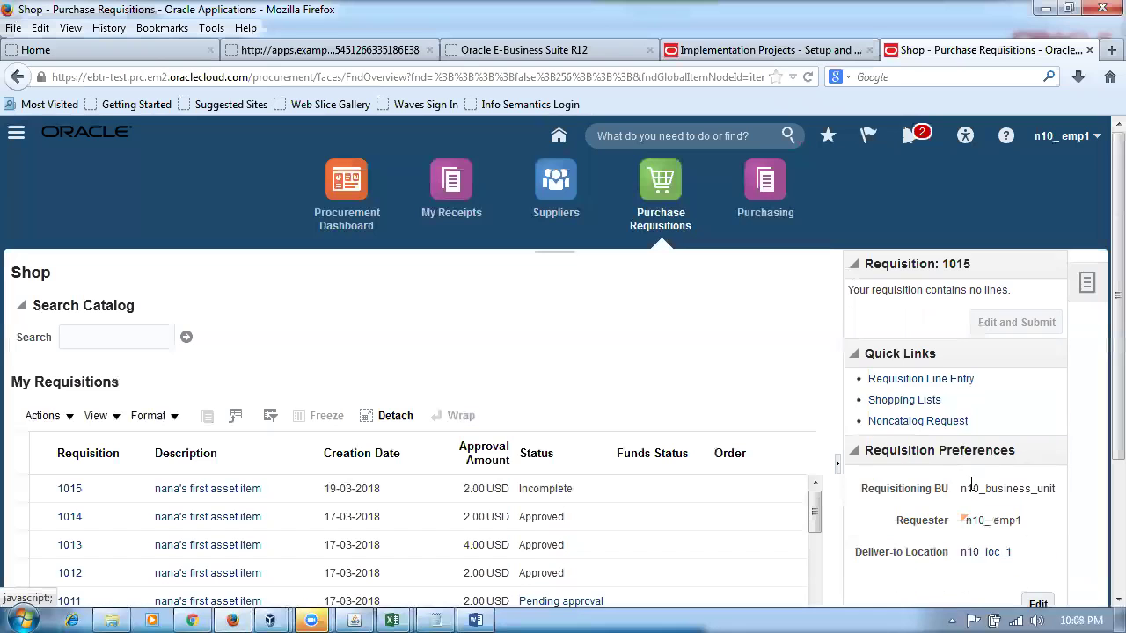
left_click(920, 382)
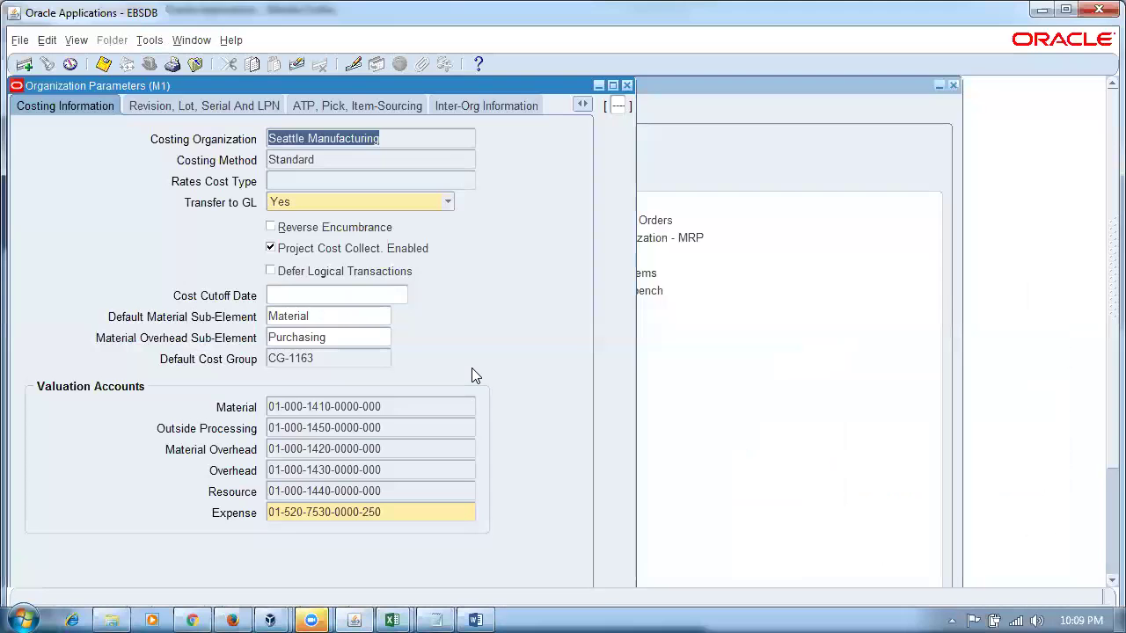
key("alt+Tab")
key("alt+Tab")
key("alt+Tab")
left_click_drag(246, 429, 286, 466)
key("alt+Tab")
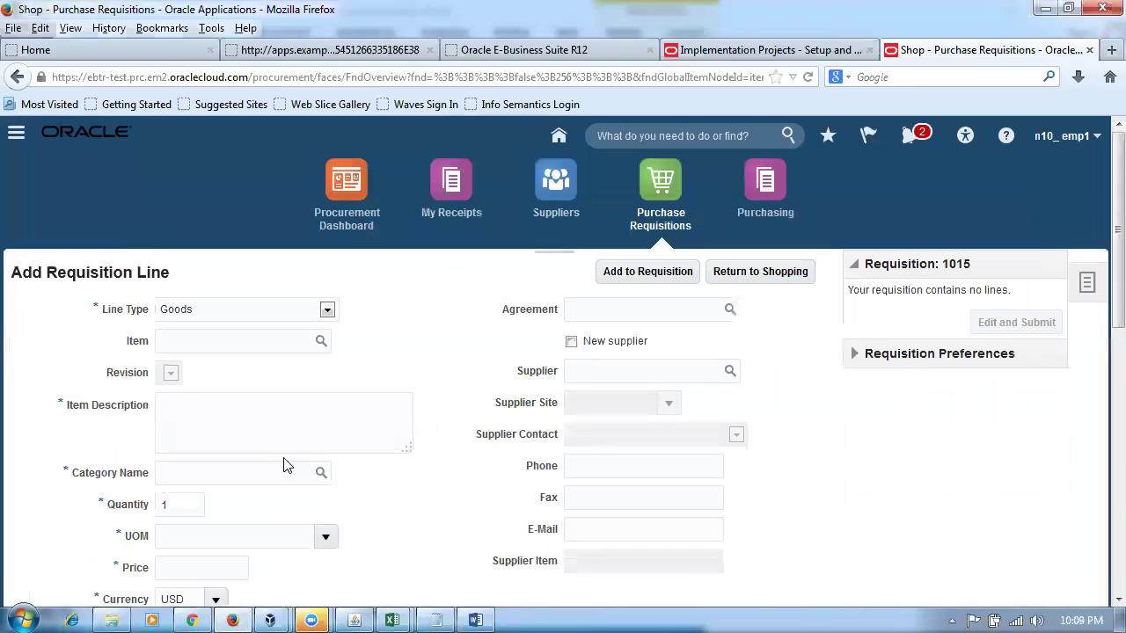
- Add n10_expense_item as the new requisition line
left_click(227, 345)
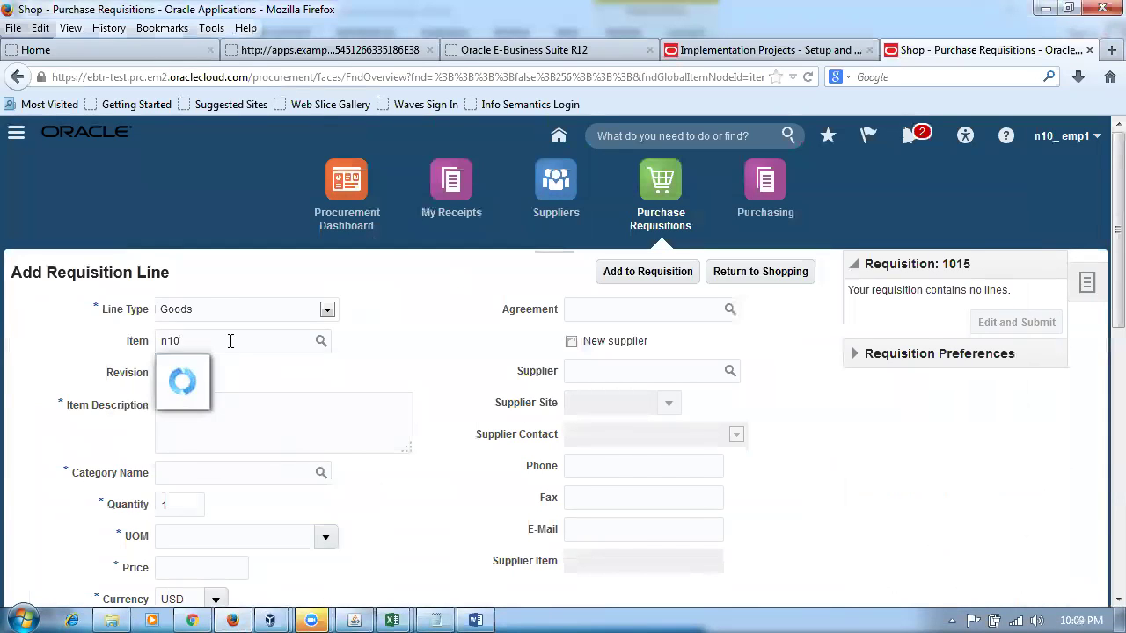
left_click(231, 367)
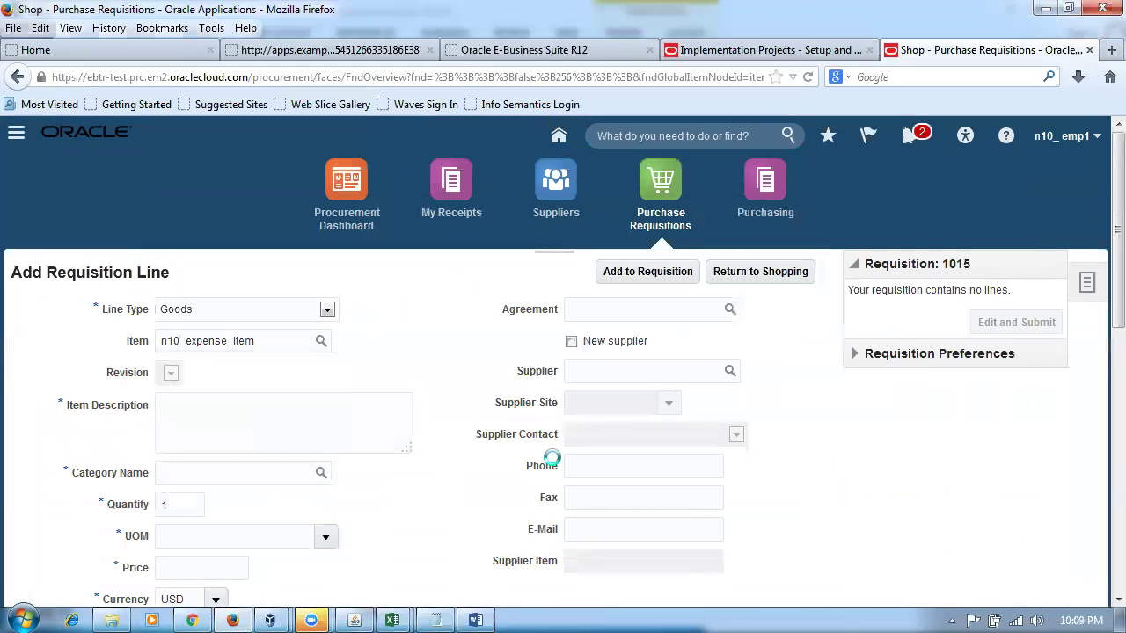
left_click(648, 272)
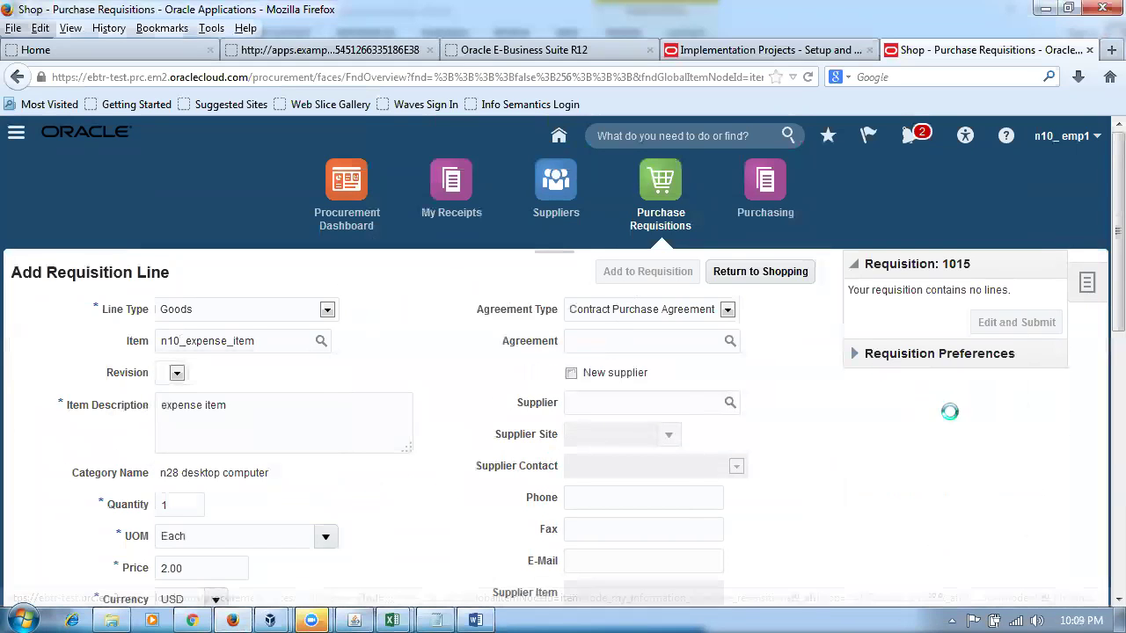
- Set the line's subinventory to n10_expens and save, charging 10-100-1006
left_click(998, 394)
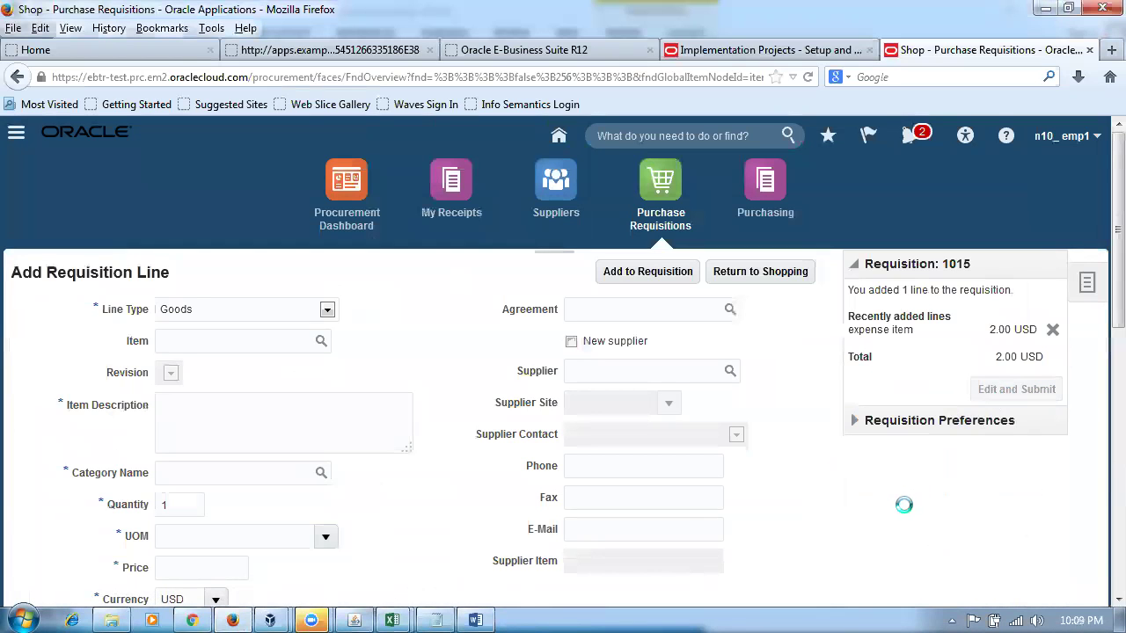
scroll(902, 510, "down", 10)
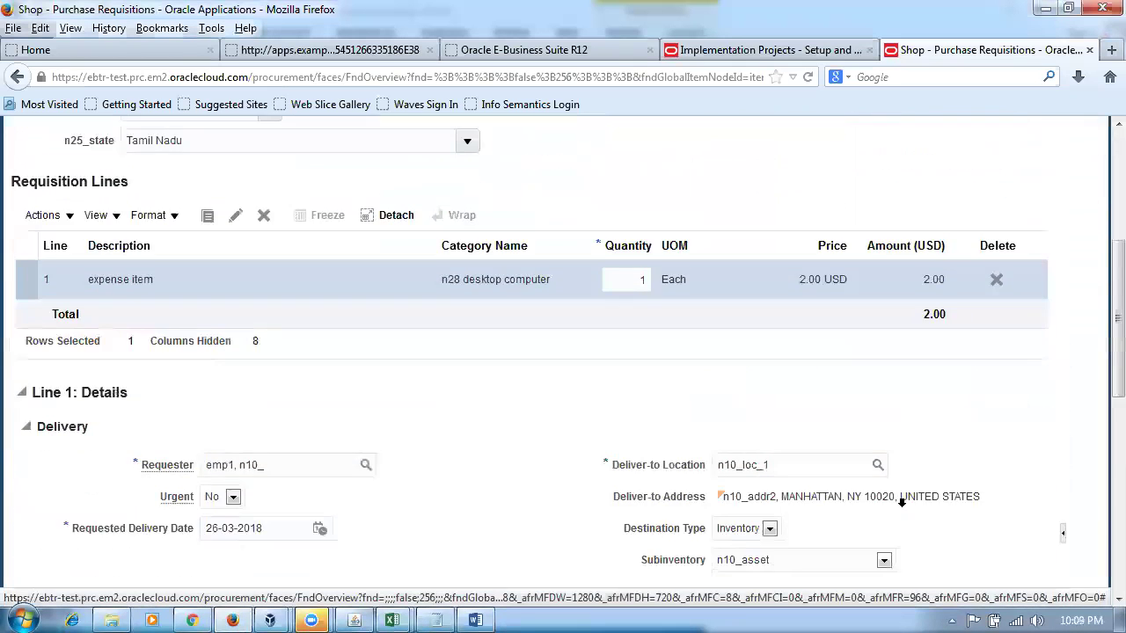
left_click(805, 367)
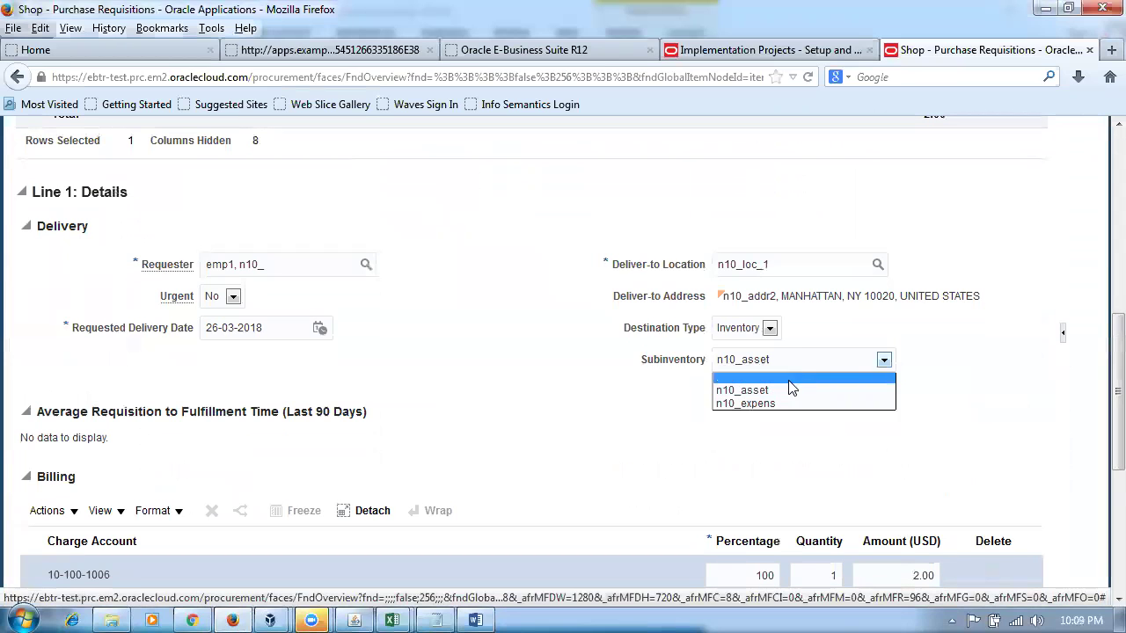
left_click(774, 406)
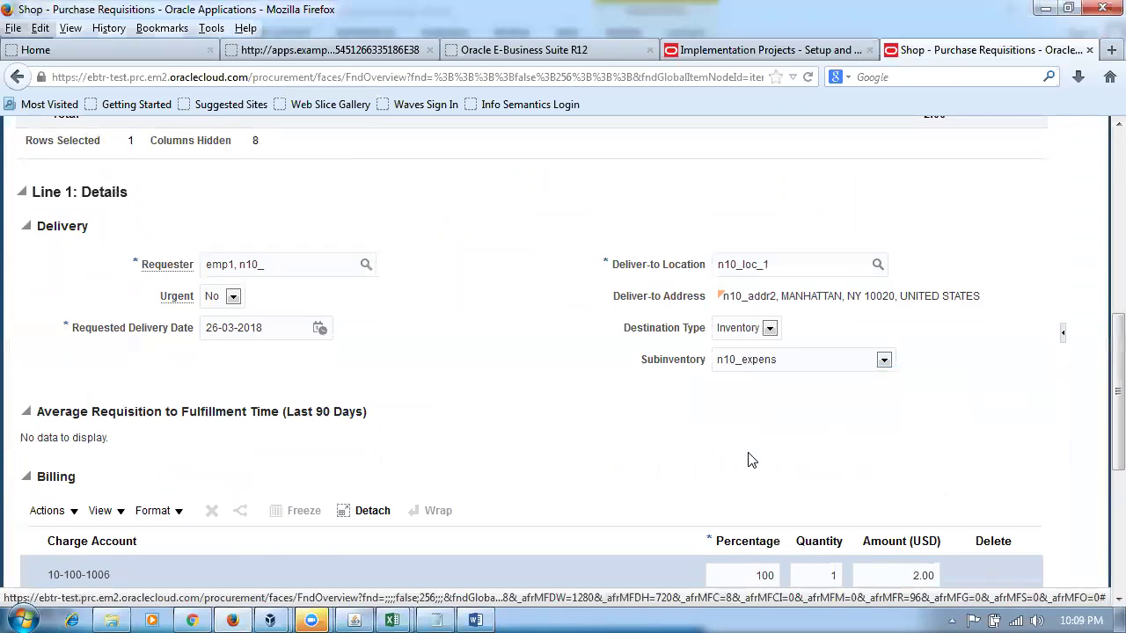
scroll(494, 488, "up", 10)
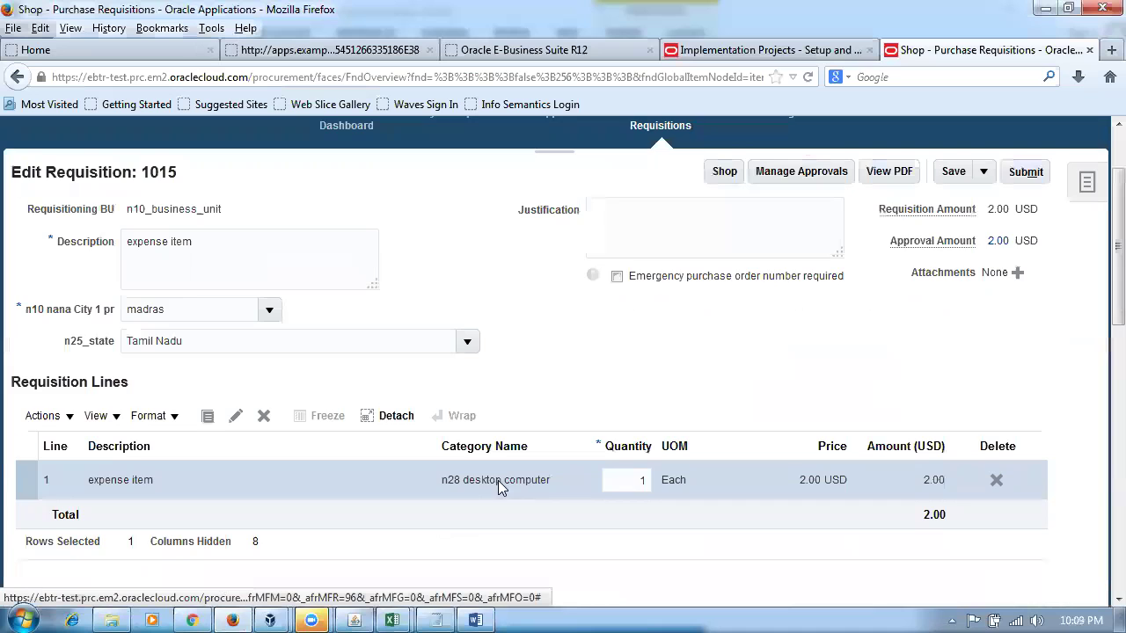
left_click(954, 274)
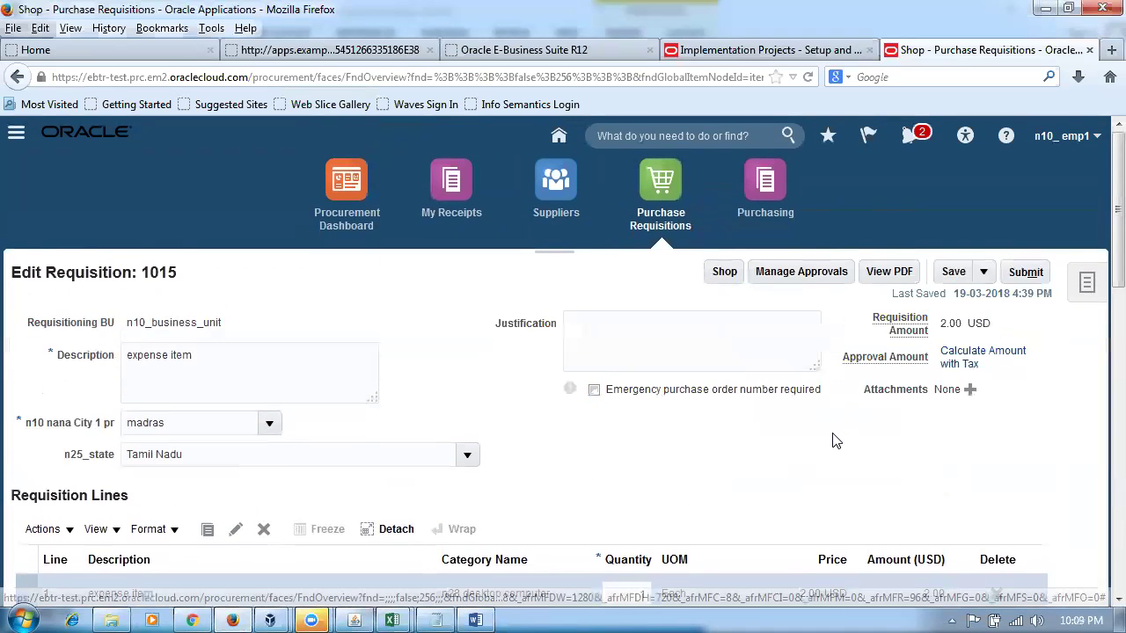
scroll(831, 435, "down", 12)
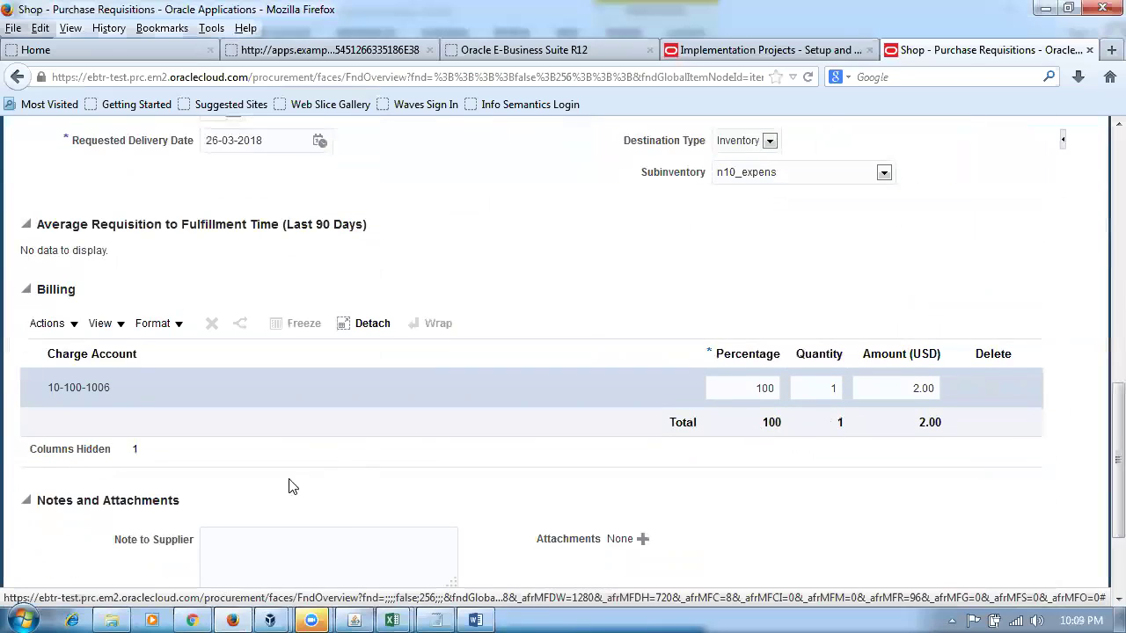
key("alt+Tab")
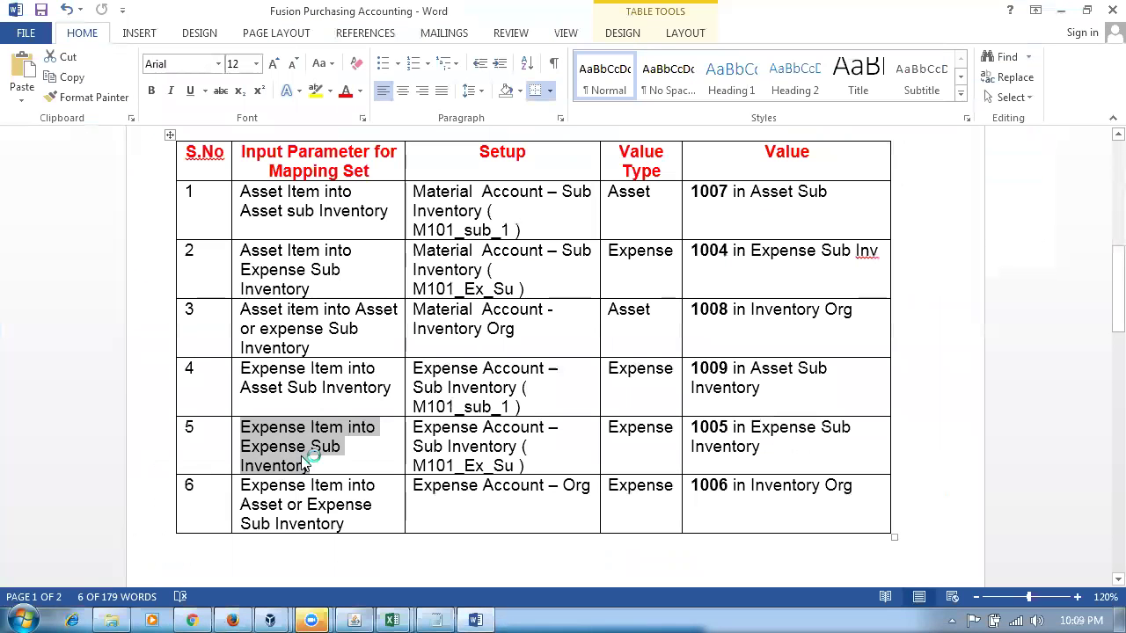
- Highlight the Word expense-item values: 1009 asset, 1005 expense subinventory, 1006 inventory org
left_click(304, 463)
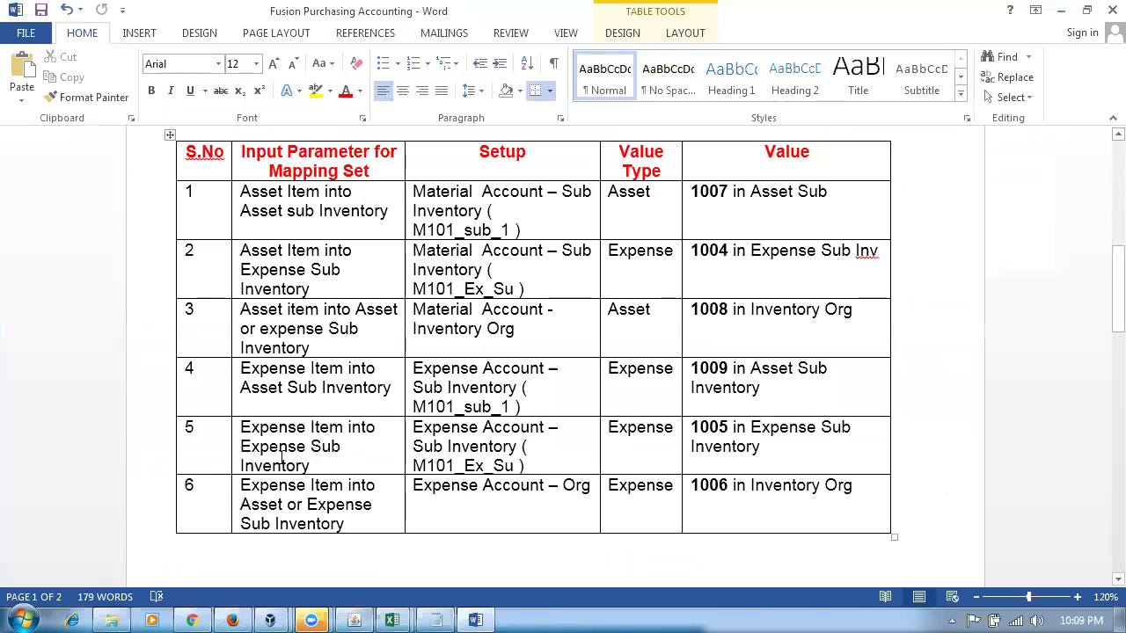
left_click_drag(240, 446, 310, 466)
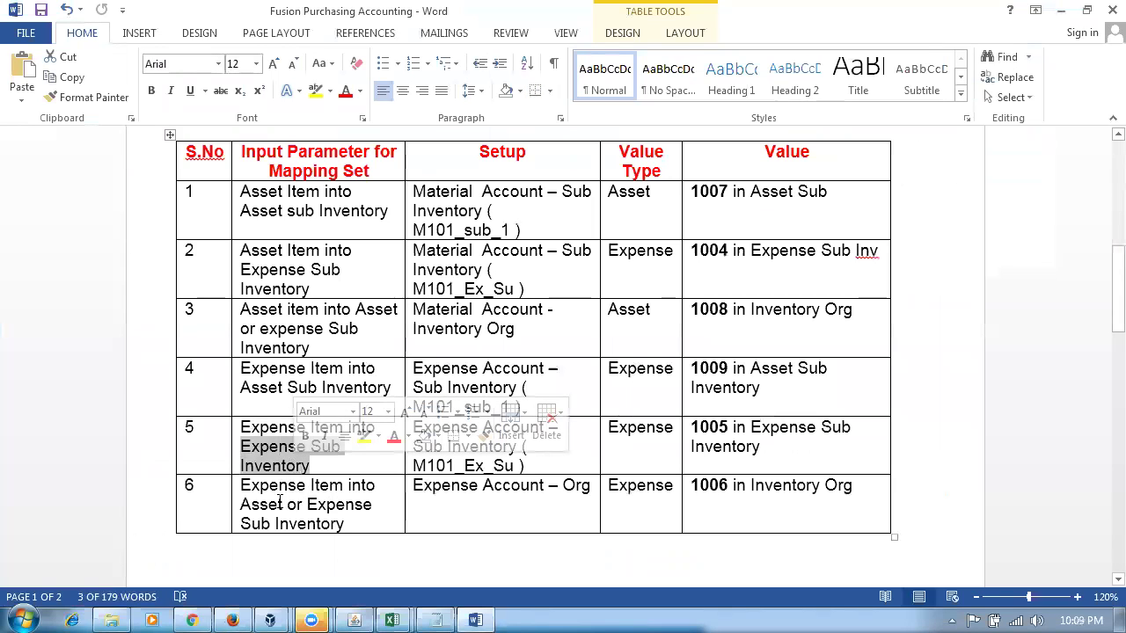
left_click(281, 503)
left_click_drag(746, 376, 747, 440)
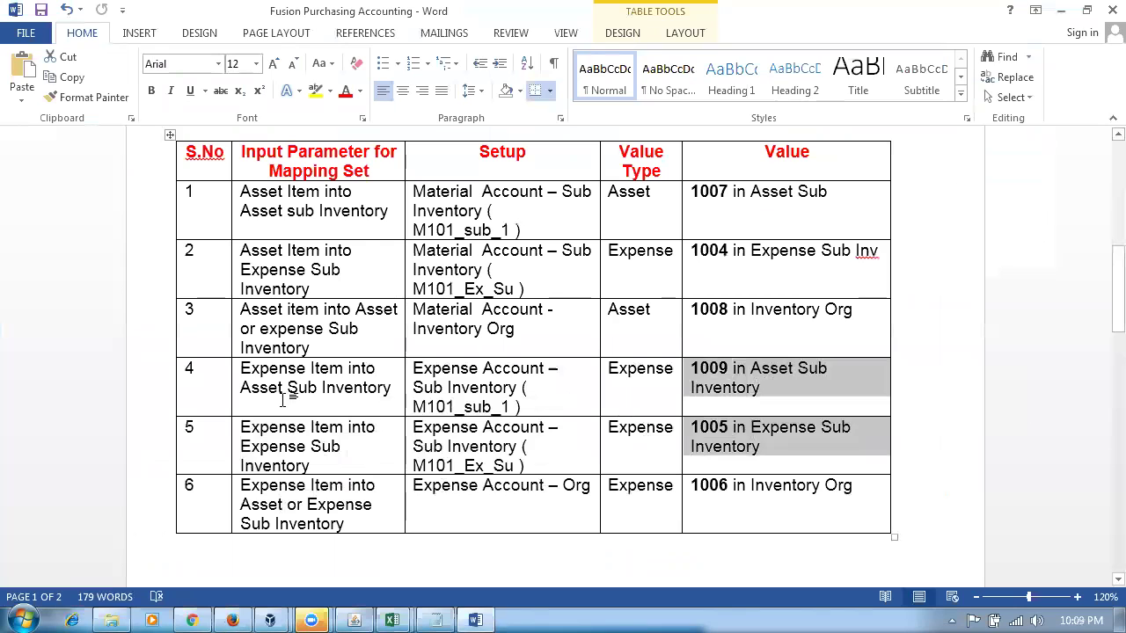
left_click_drag(271, 373, 283, 387)
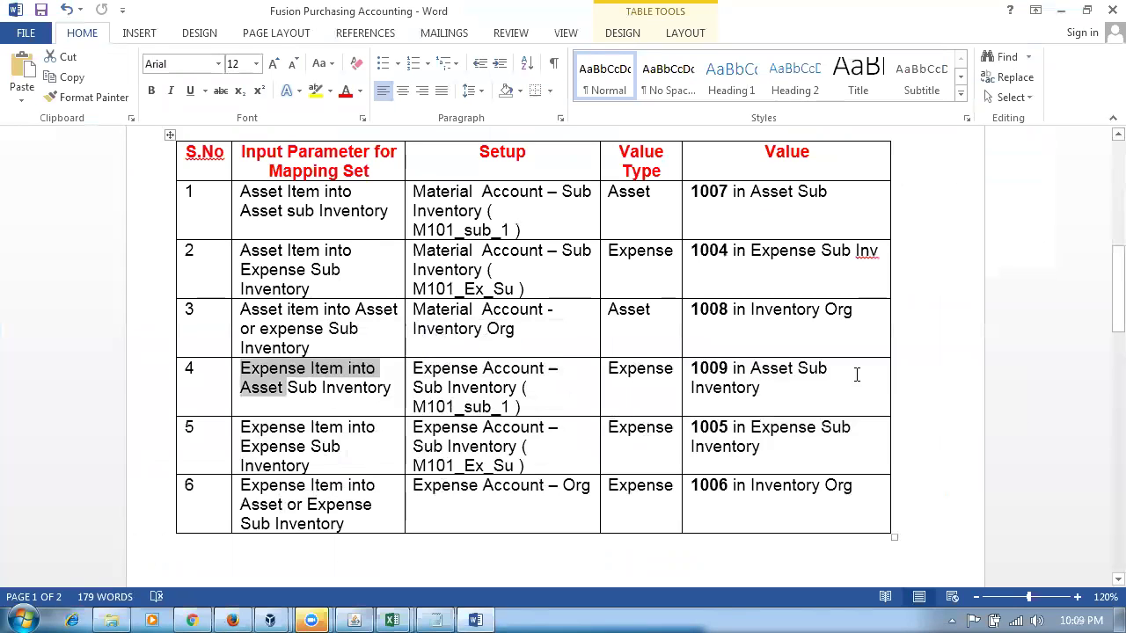
left_click_drag(696, 372, 758, 387)
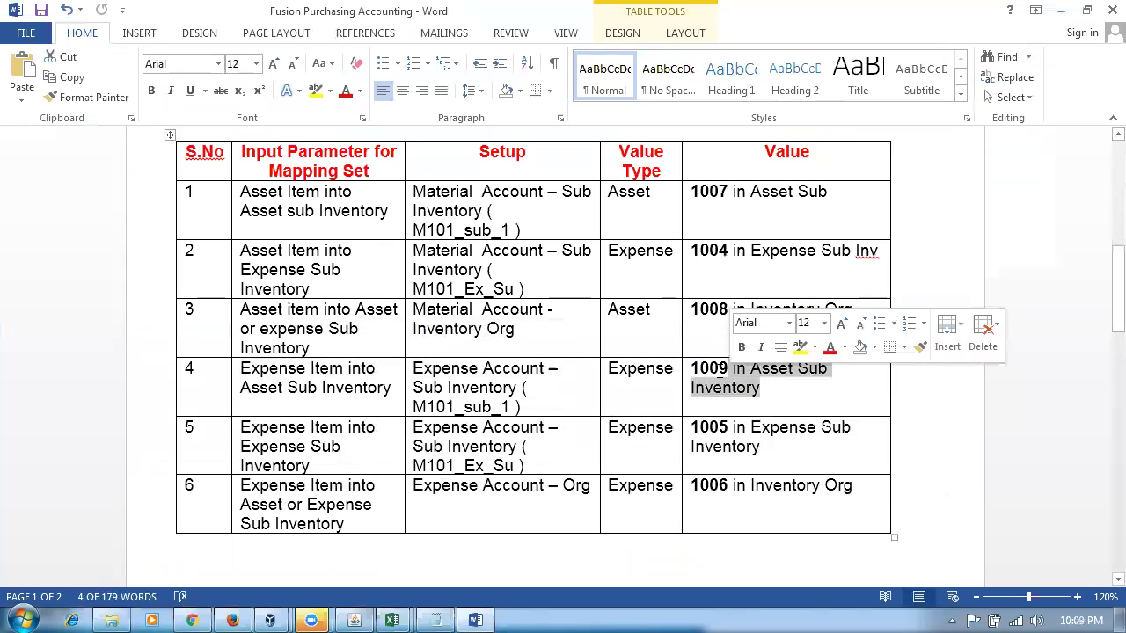
left_click(728, 486)
double_click(712, 488)
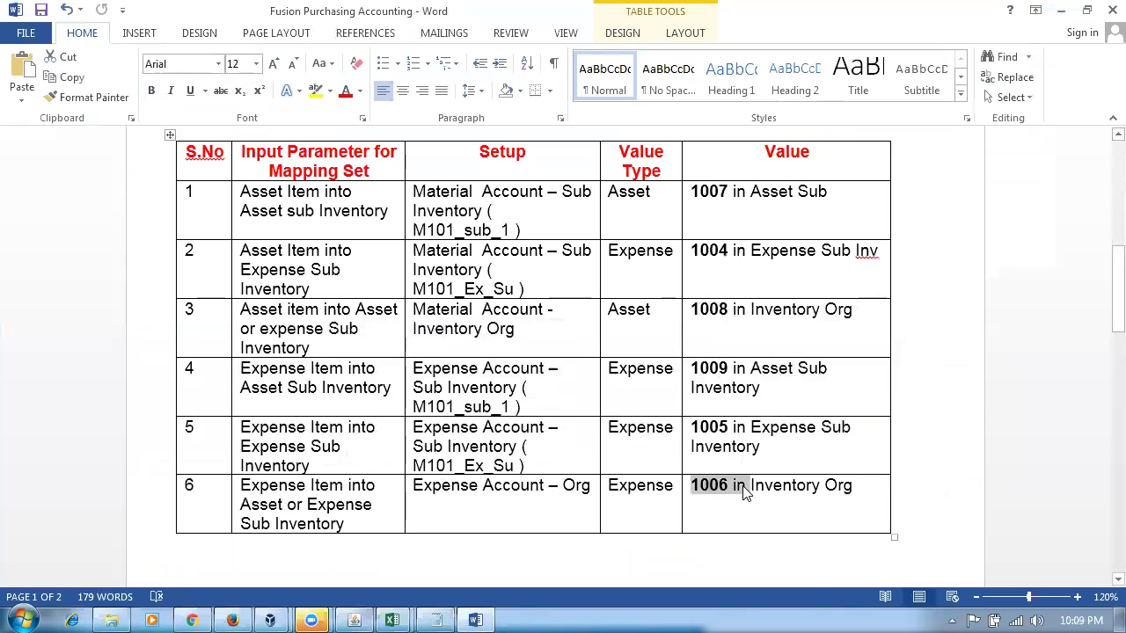
key("alt+Tab")
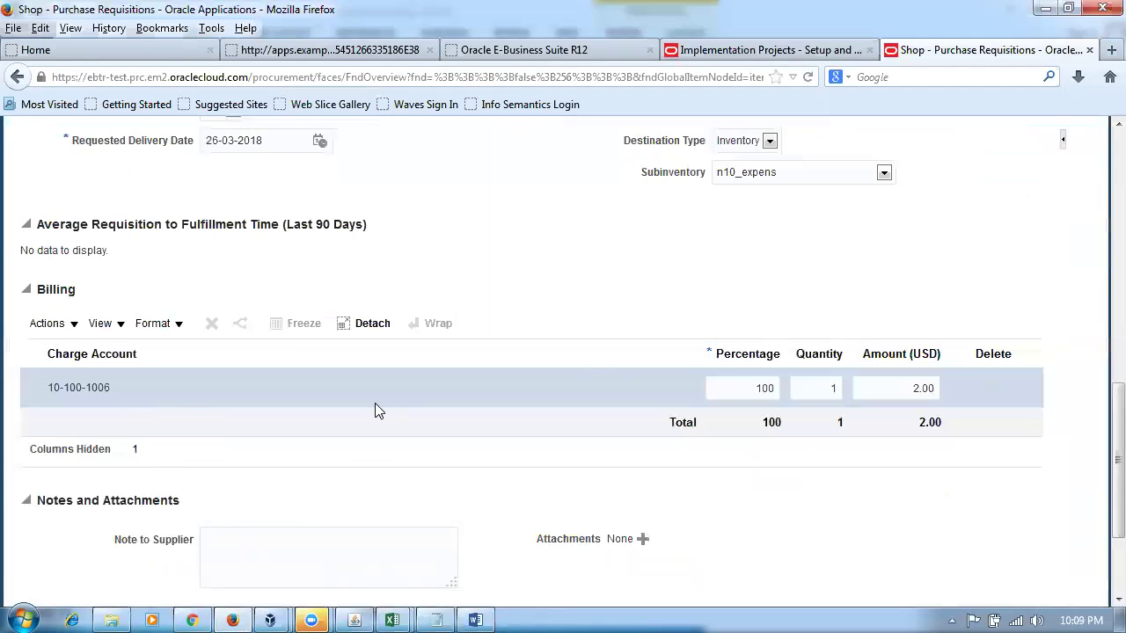
- Set requisition 1015's line subinventory to n10_asset, save, and confirm charge account 10-100-1006
left_click(786, 176)
left_click(744, 203)
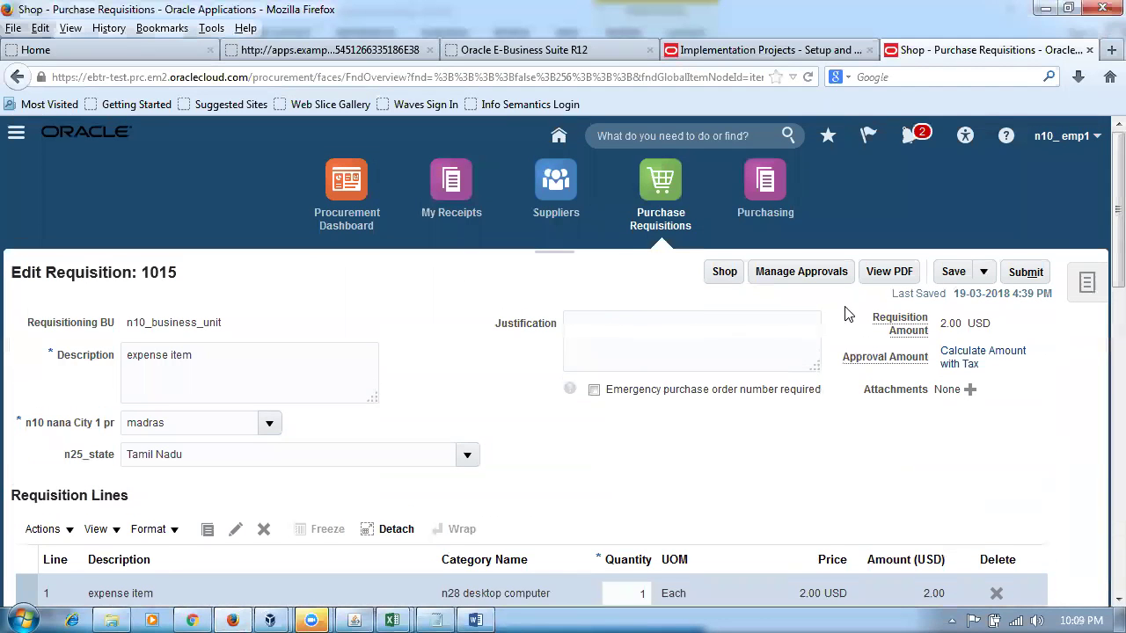
left_click(953, 272)
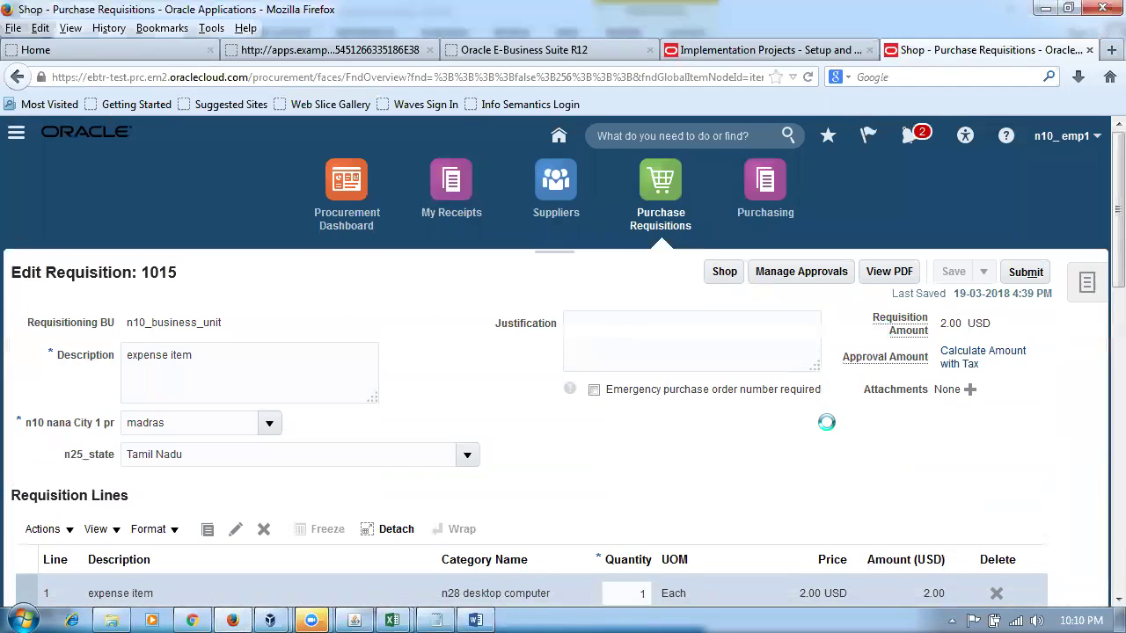
scroll(828, 429, "down", 6)
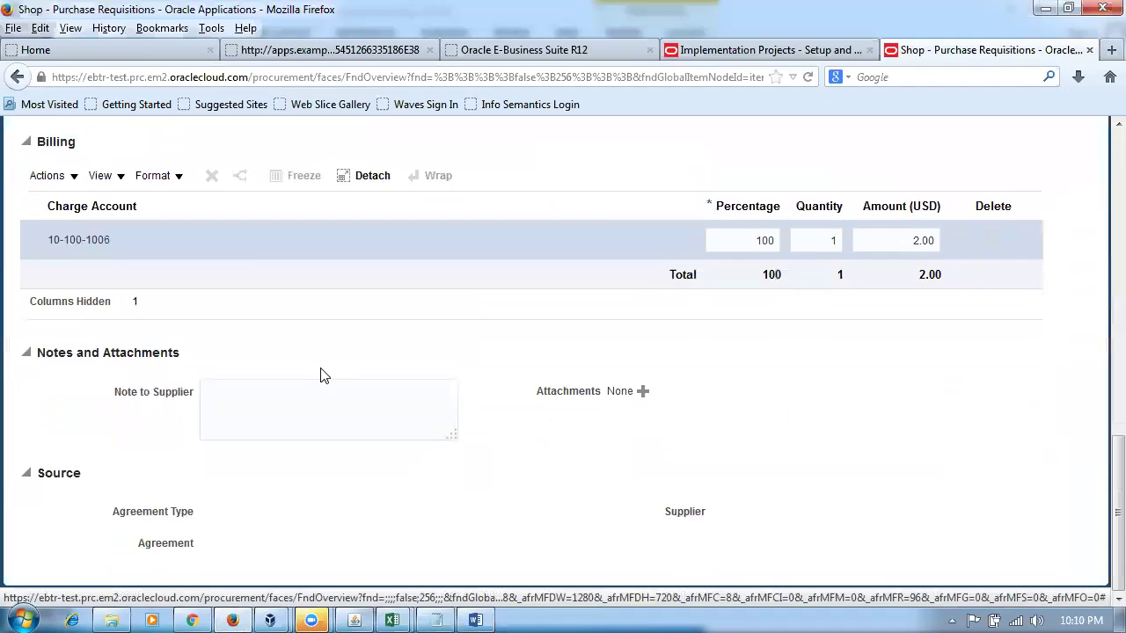
key("alt+Tab")
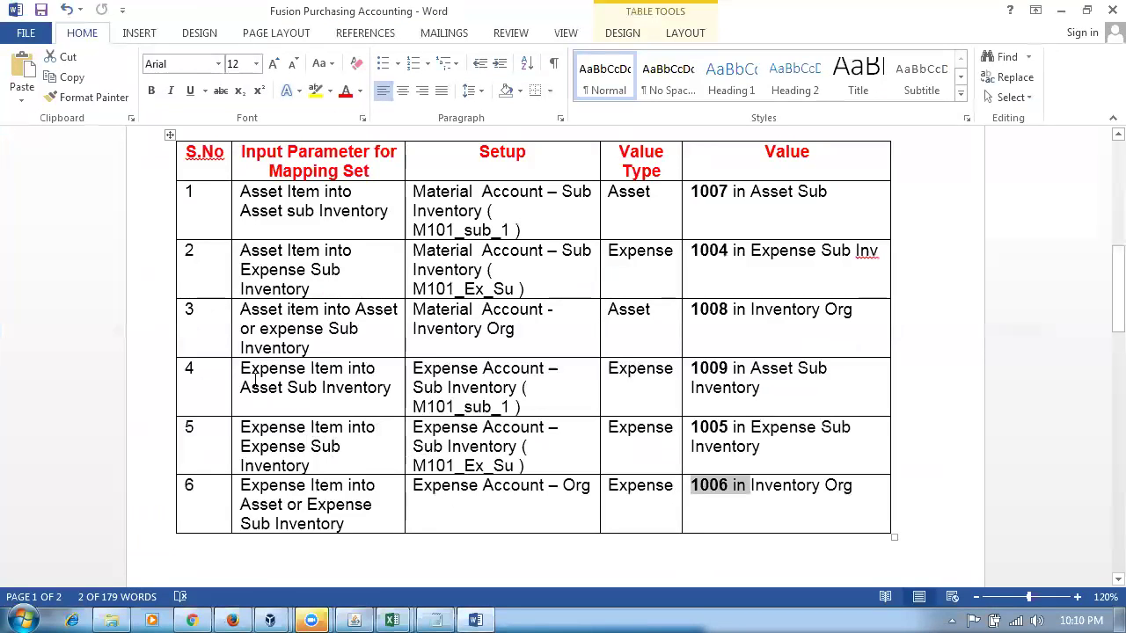
left_click_drag(261, 375, 284, 390)
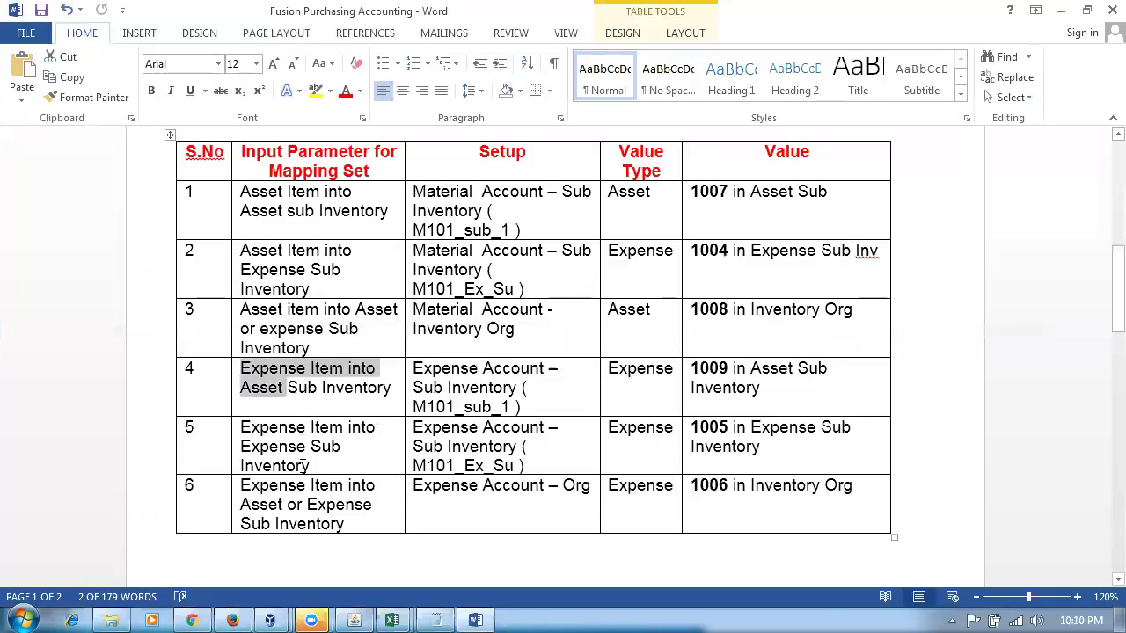
left_click_drag(270, 434, 293, 471)
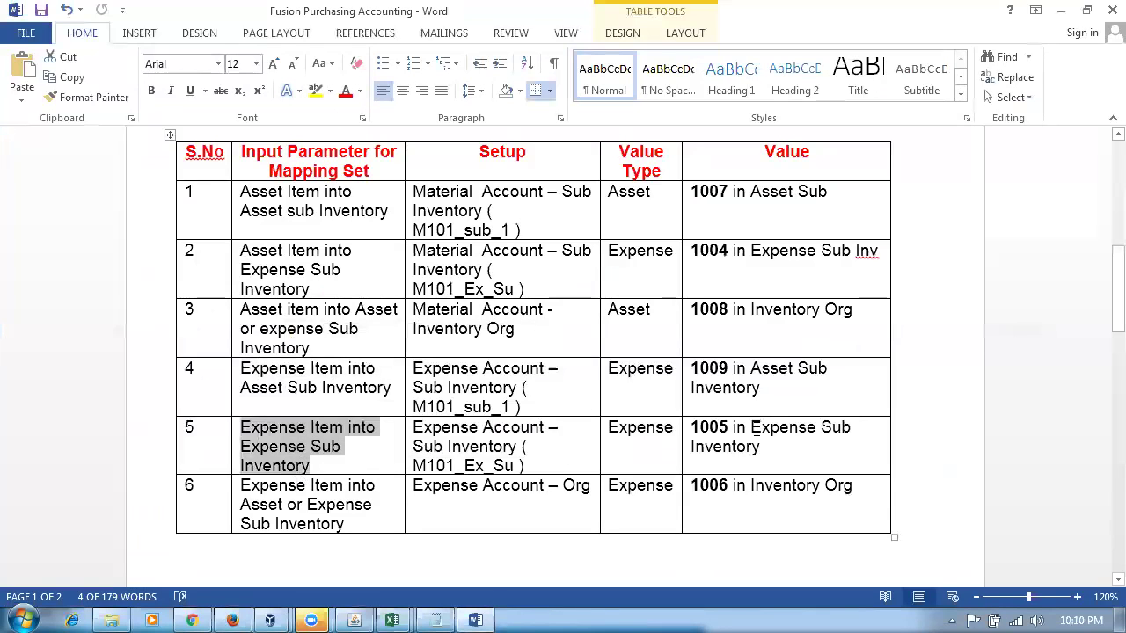
left_click_drag(746, 376, 736, 462)
left_click_drag(316, 525, 767, 489)
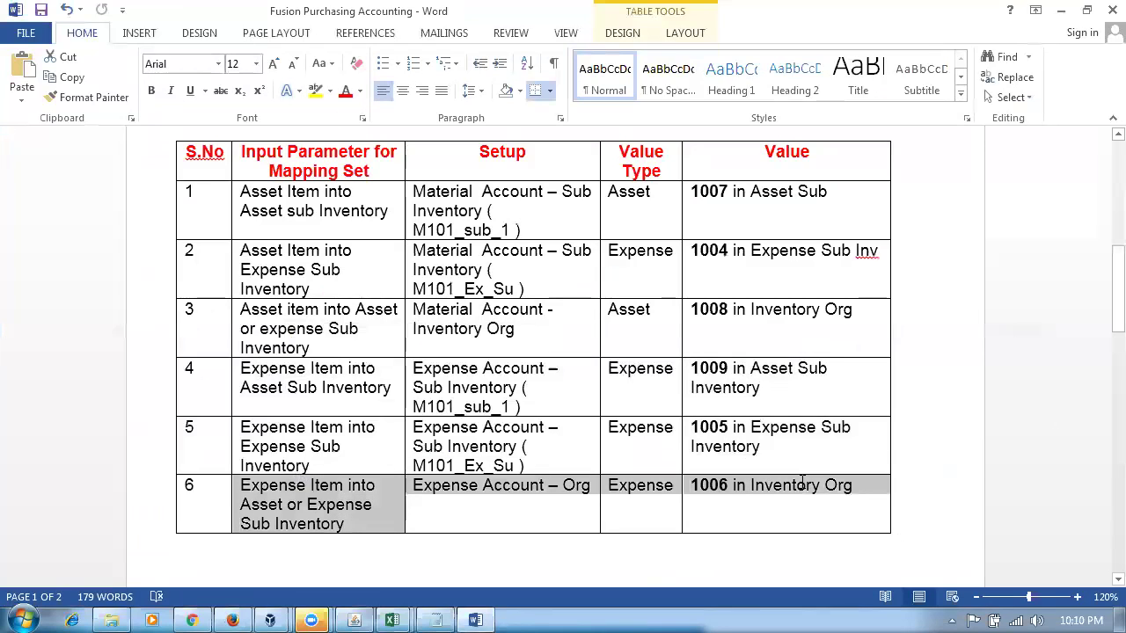
left_click(658, 566)
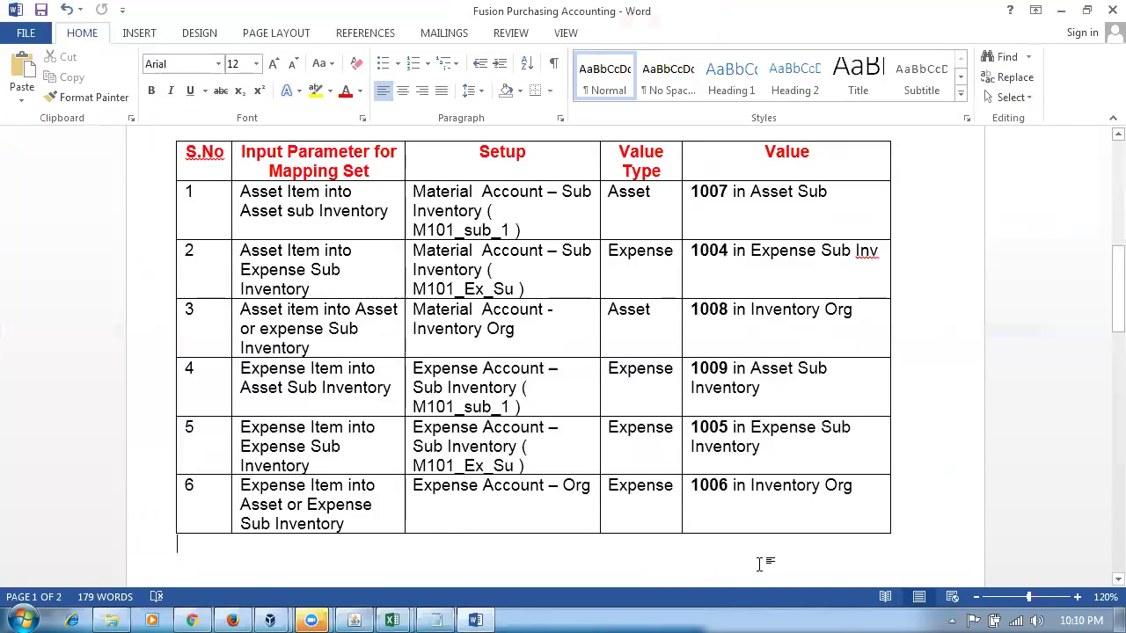
left_click(516, 505)
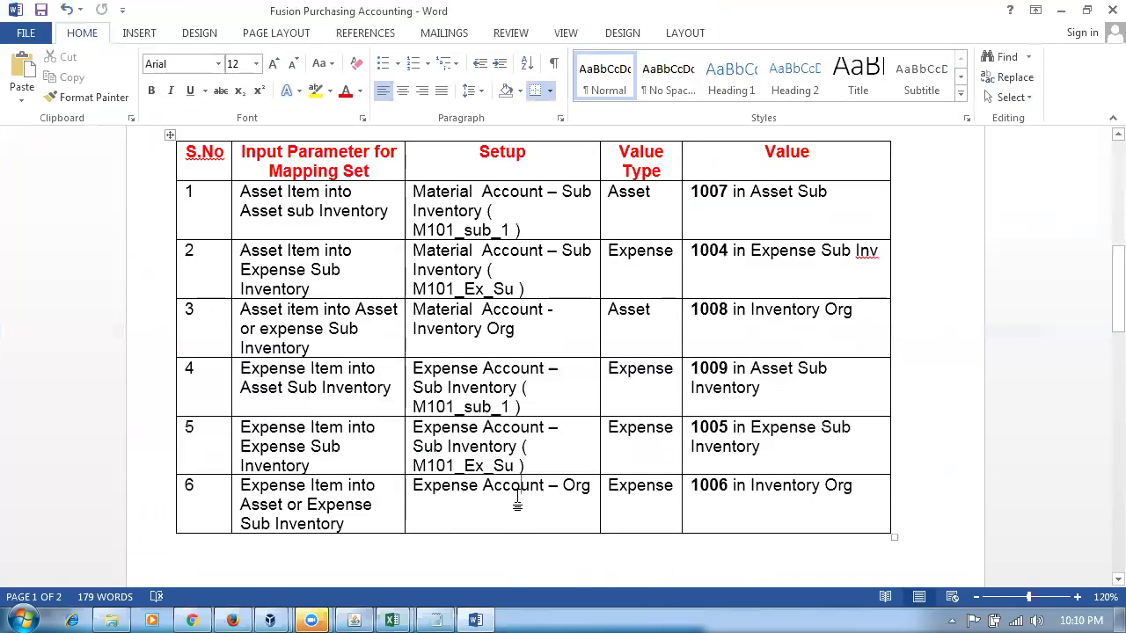